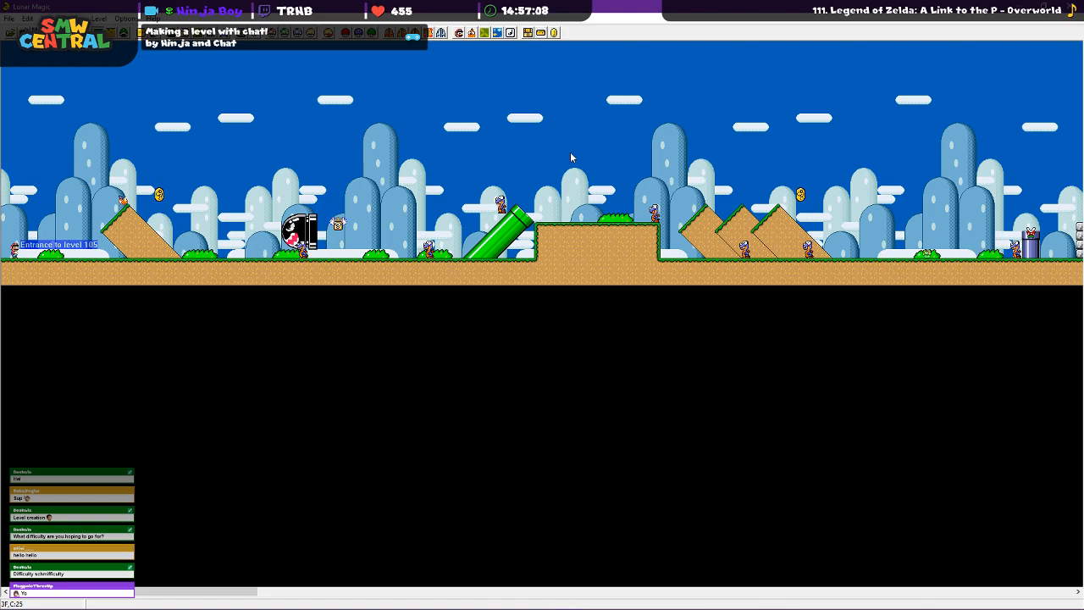
# Browse the existing levels from 106 down to F8 to examine their themes and layouts
pyautogui.press('pageup')
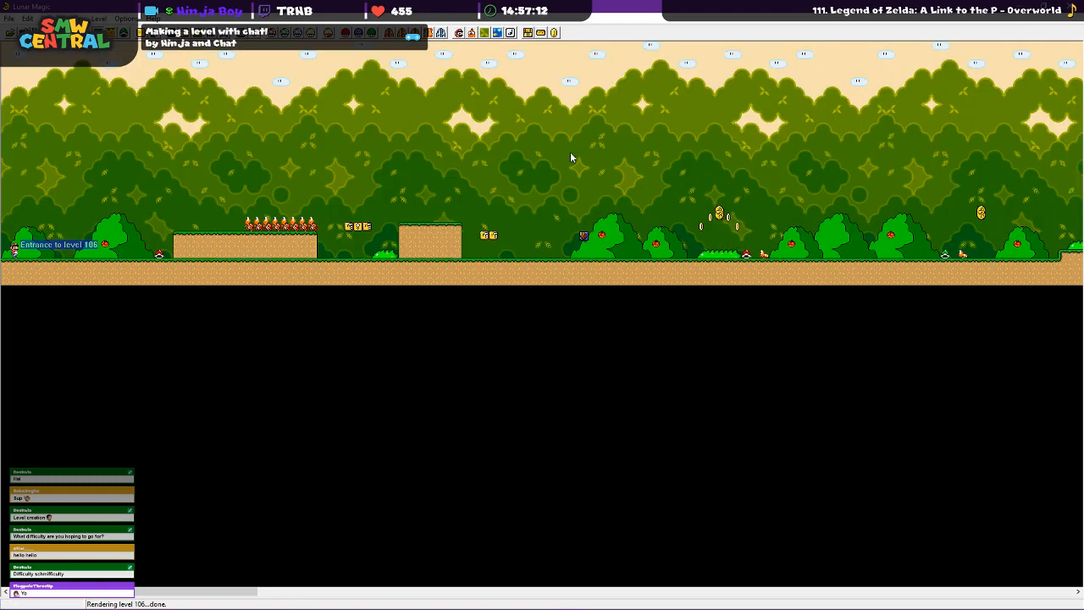
pyautogui.press('pagedown')
pyautogui.press('pagedown')
pyautogui.press('pagedown')
pyautogui.press('pagedown')
pyautogui.press('pagedown')
pyautogui.press('pagedown')
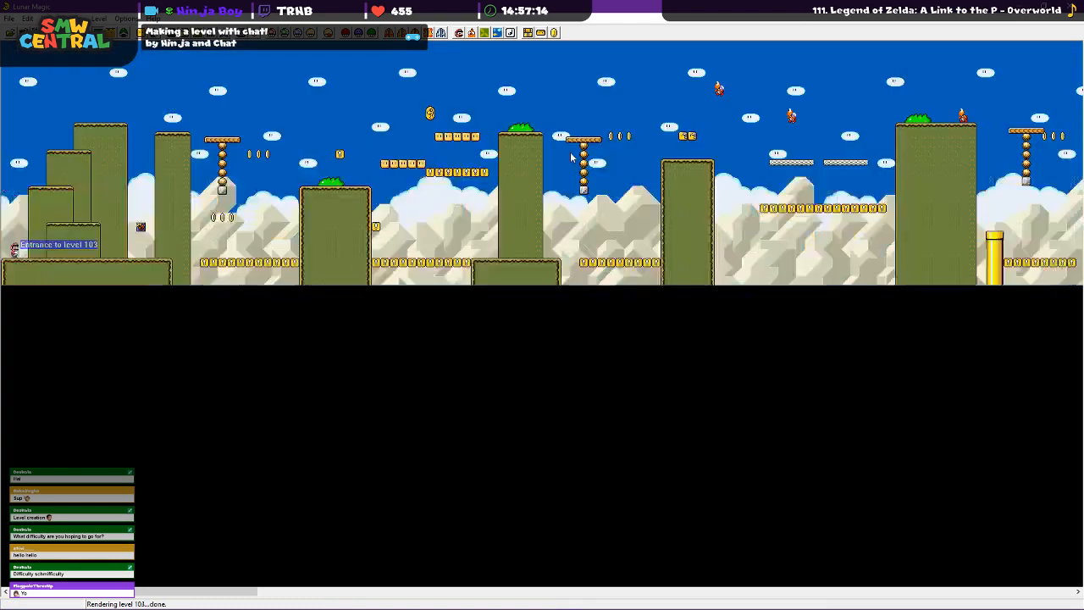
pyautogui.press('pageup')
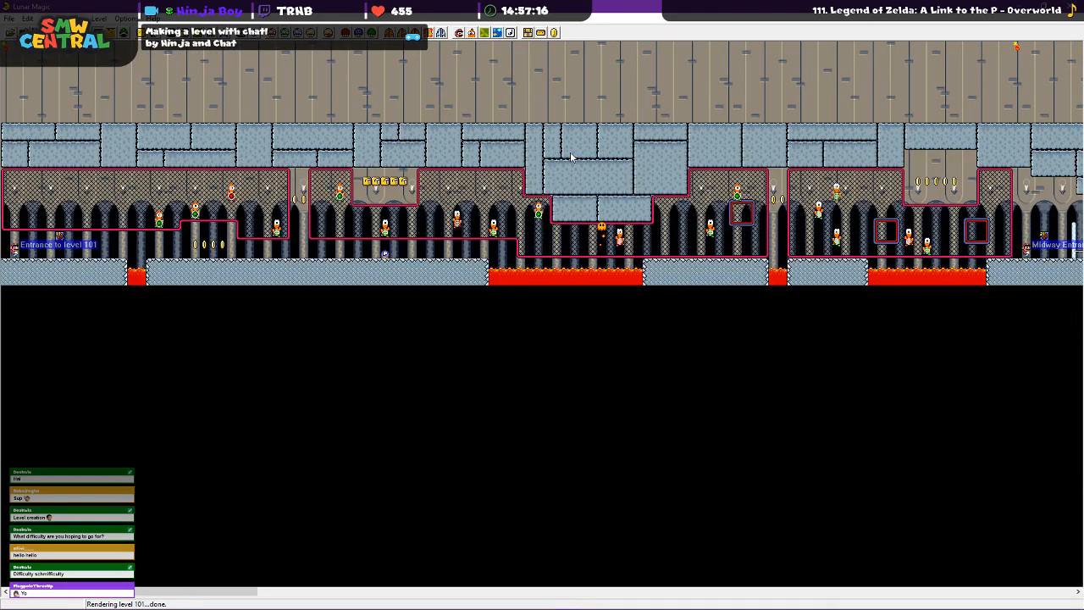
pyautogui.press('pagedown')
pyautogui.press('pagedown')
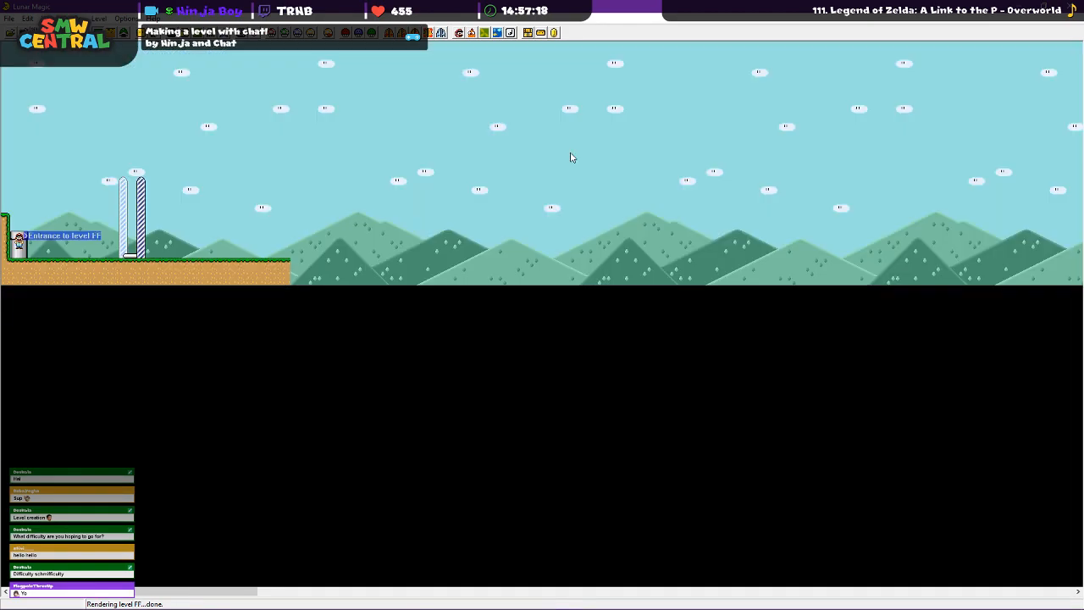
pyautogui.press('pagedown')
pyautogui.press('pagedown')
pyautogui.press('pageup')
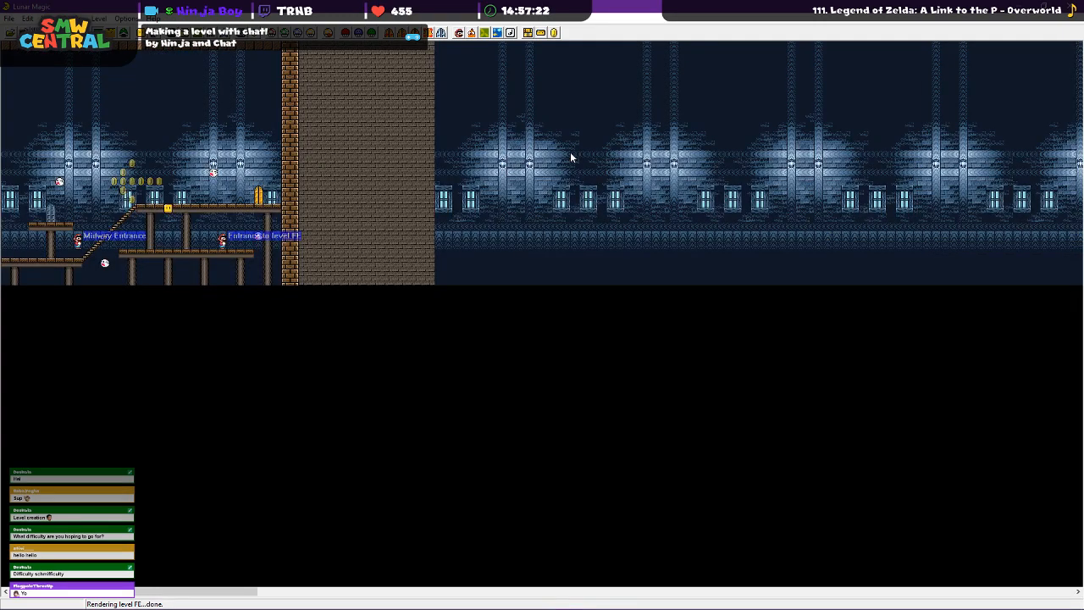
pyautogui.press('pagedown')
pyautogui.press('pagedown')
pyautogui.press('pagedown')
pyautogui.press('pagedown')
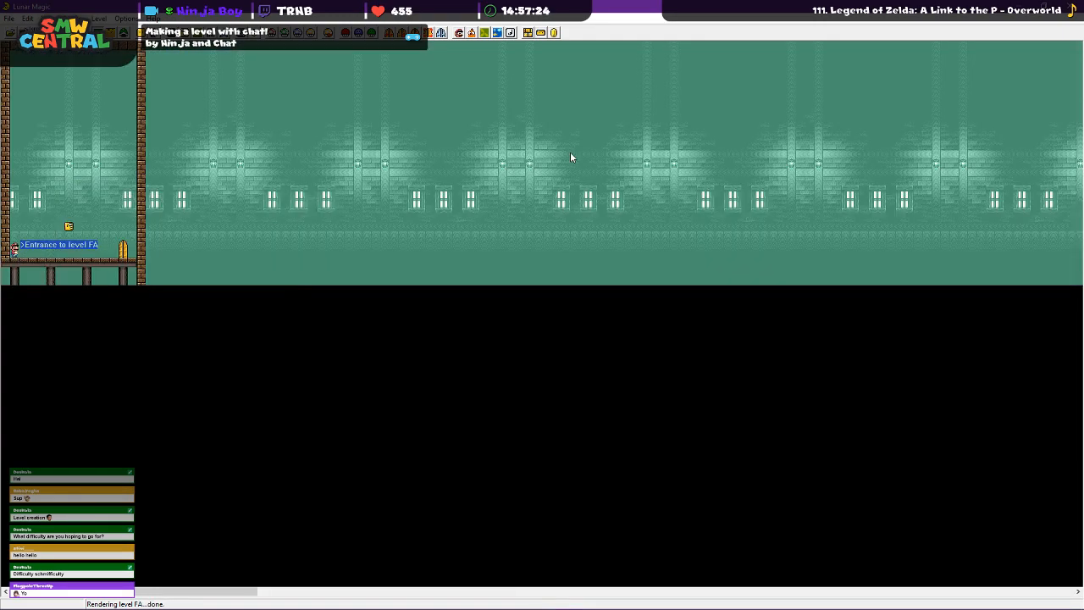
pyautogui.press('pagedown')
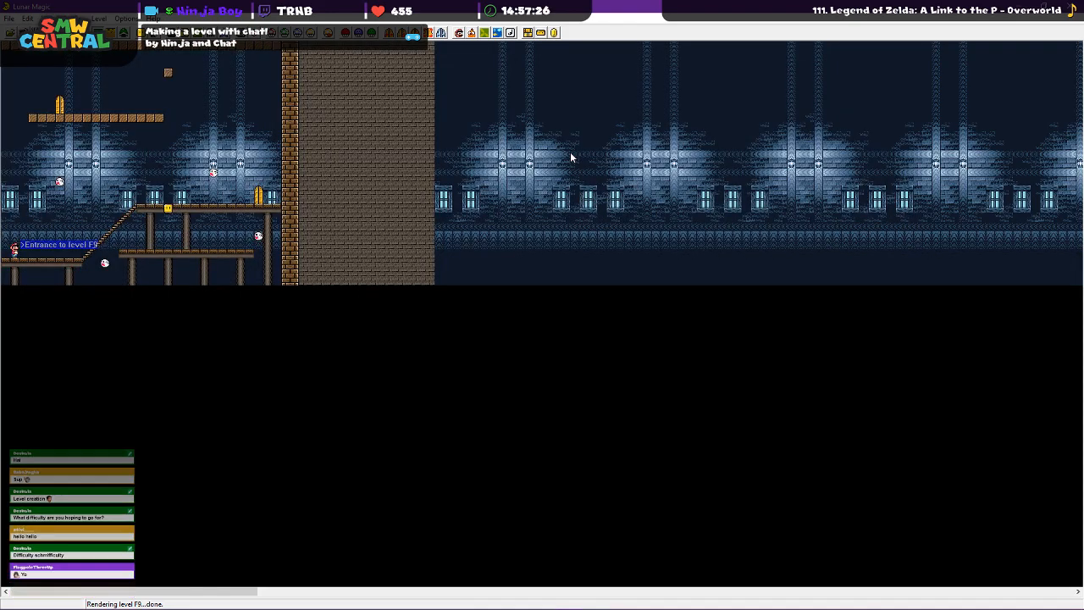
pyautogui.press('pagedown')
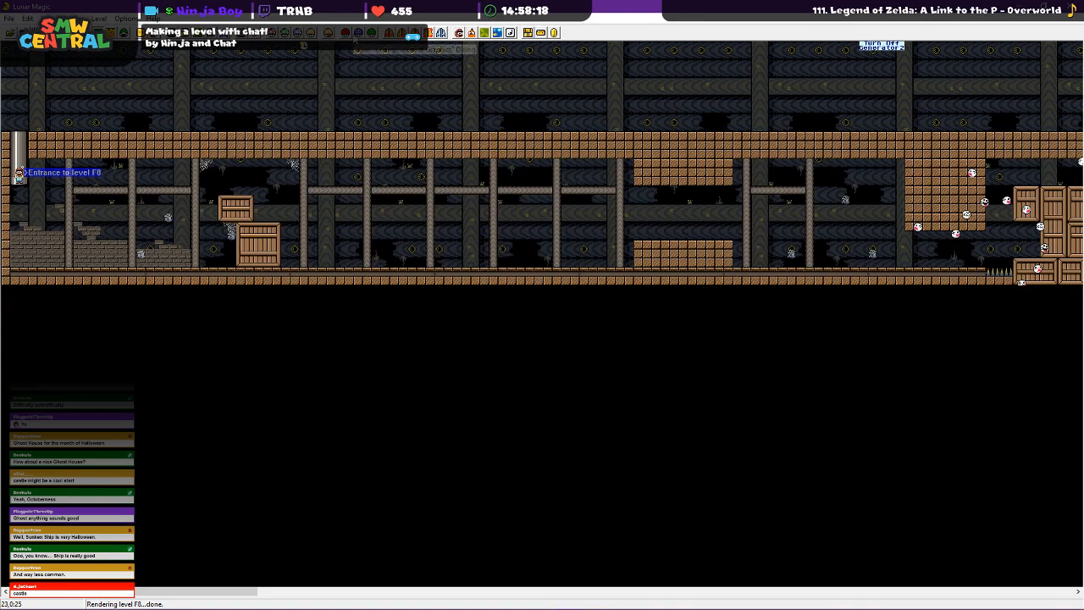
# Try to save level F8 to the ROM while declining its expansion, and dismiss the Super GFX Bypass settings
pyautogui.hotkey('ctrl', 's')
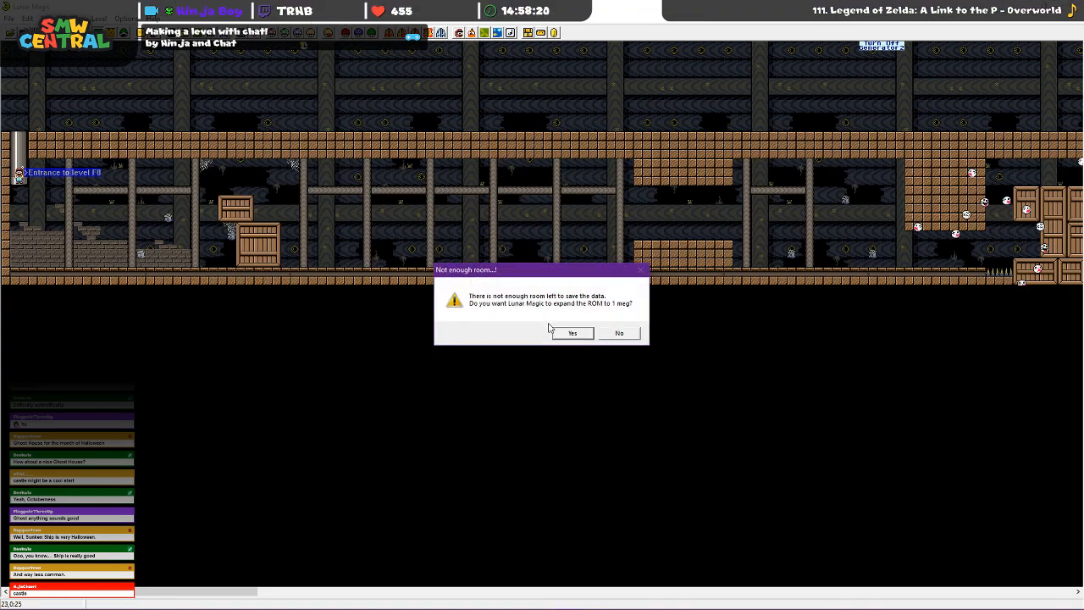
pyautogui.click(631, 334)
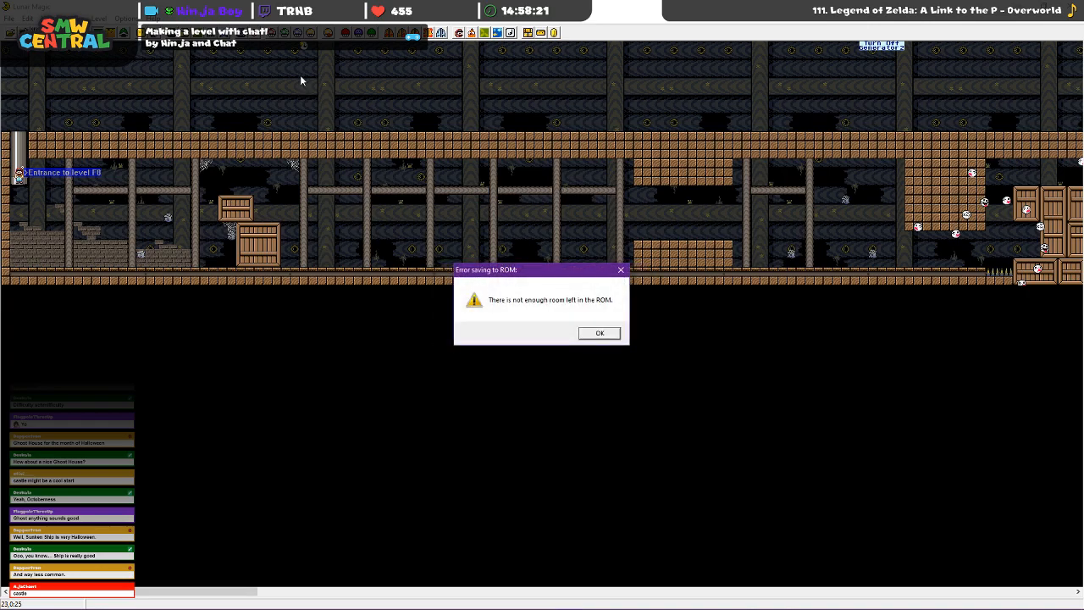
pyautogui.click(593, 336)
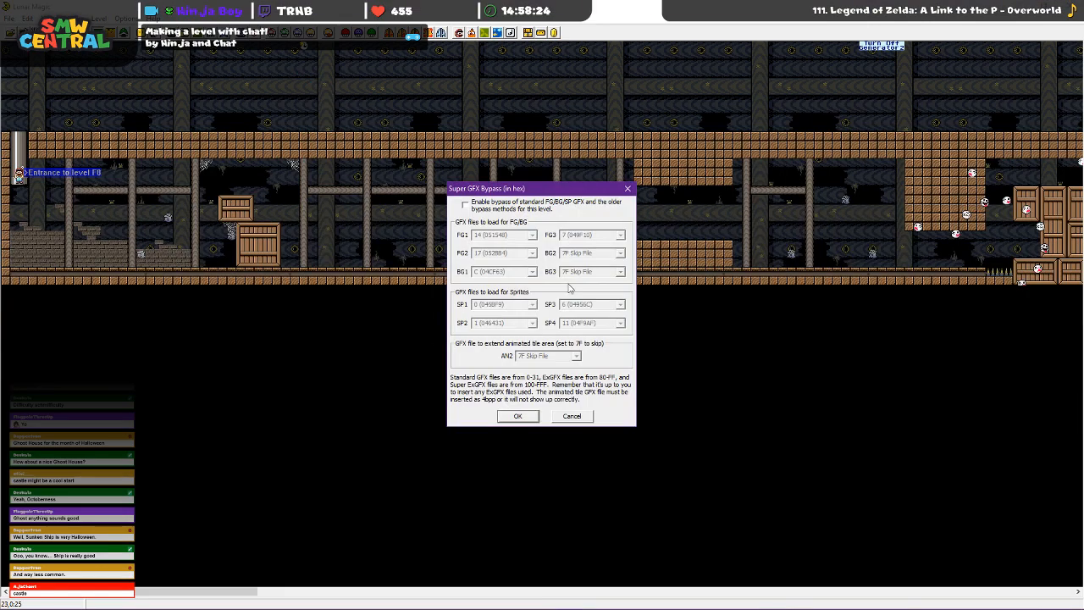
pyautogui.click(577, 421)
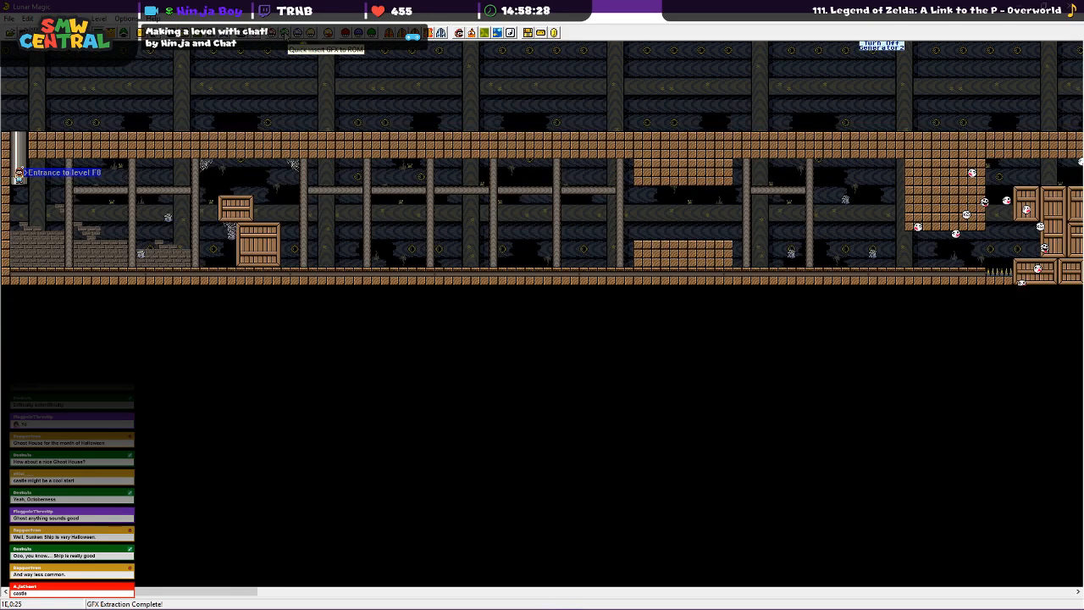
# Insert the extracted GFX files back into the ROM and reload level F8
pyautogui.click(287, 34)
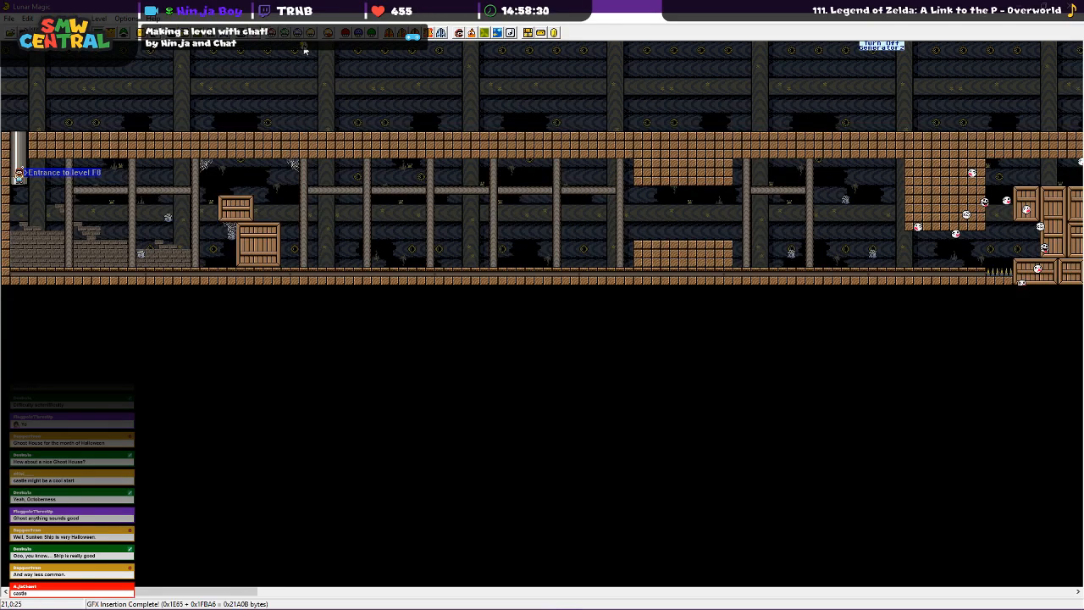
pyautogui.press('pageup')
pyautogui.press('pagedown')
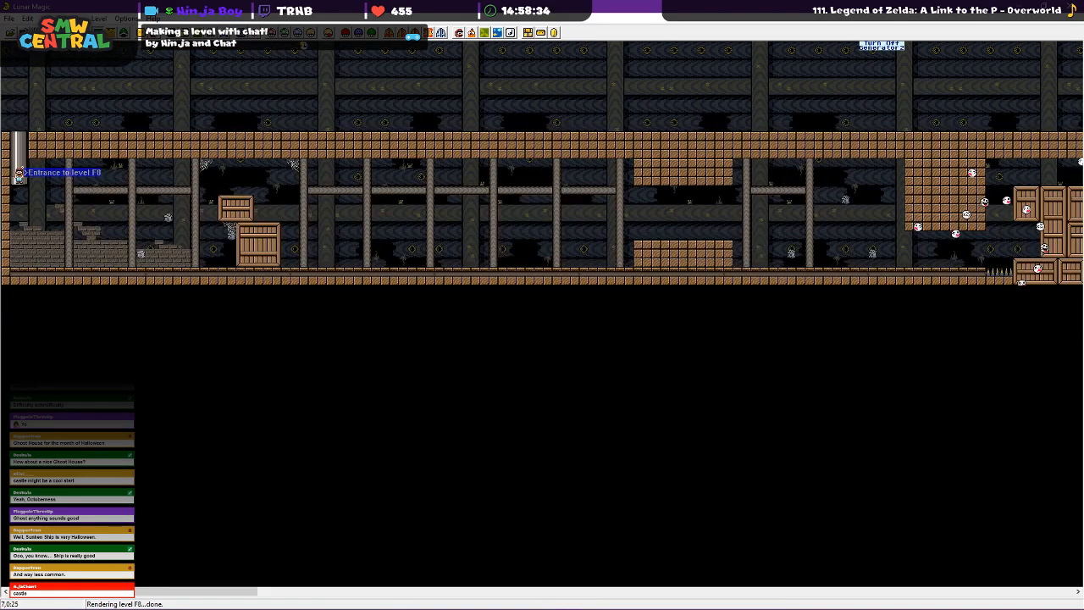
pyautogui.click(123, 33)
pyautogui.click(97, 33)
pyautogui.moveTo(242, 203)
pyautogui.mouseDown()
pyautogui.moveTo(241, 186)
pyautogui.moveTo(241, 200)
pyautogui.mouseUp()
pyautogui.click(239, 187)
pyautogui.press('pageup')
pyautogui.press('pagedown')
pyautogui.click(349, 36)
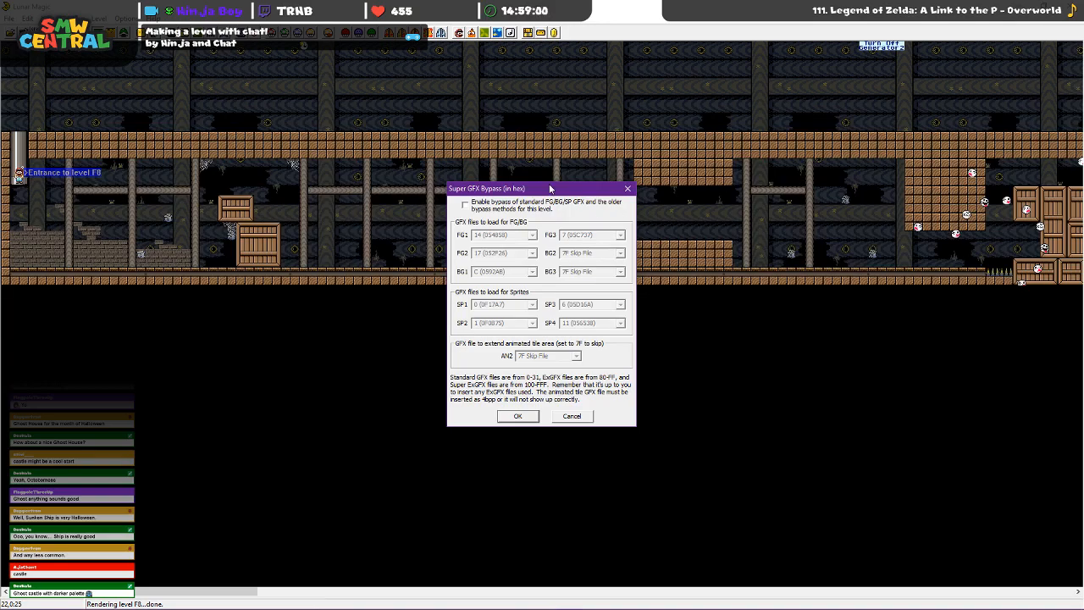
pyautogui.click(464, 205)
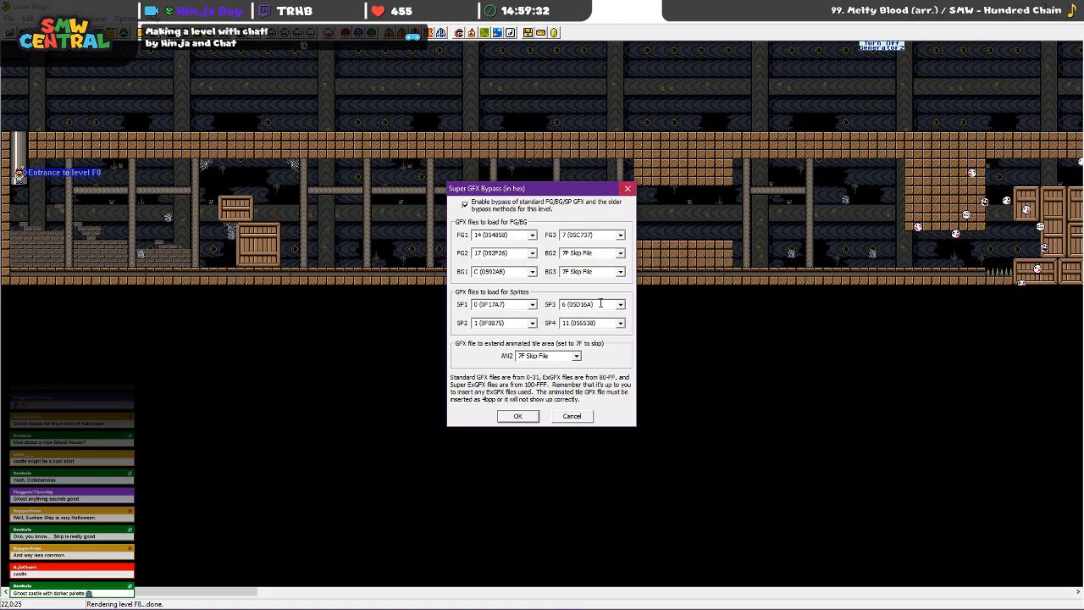
pyautogui.click(577, 420)
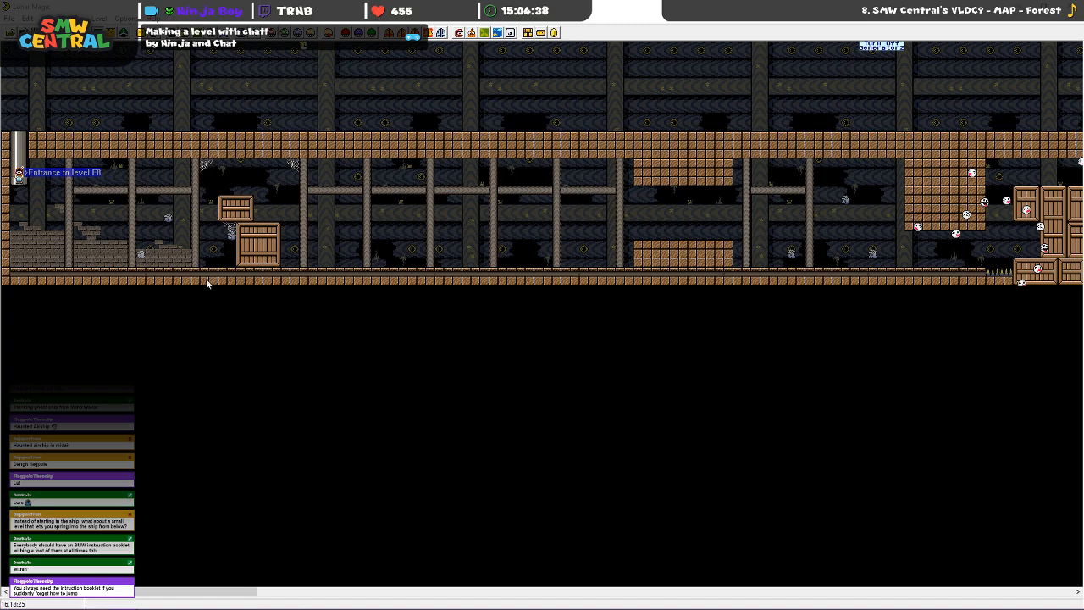
# Switch to the browser, enlarge the Level type straw poll window and follow the votes while checking the time
pyautogui.moveTo(257, 608)
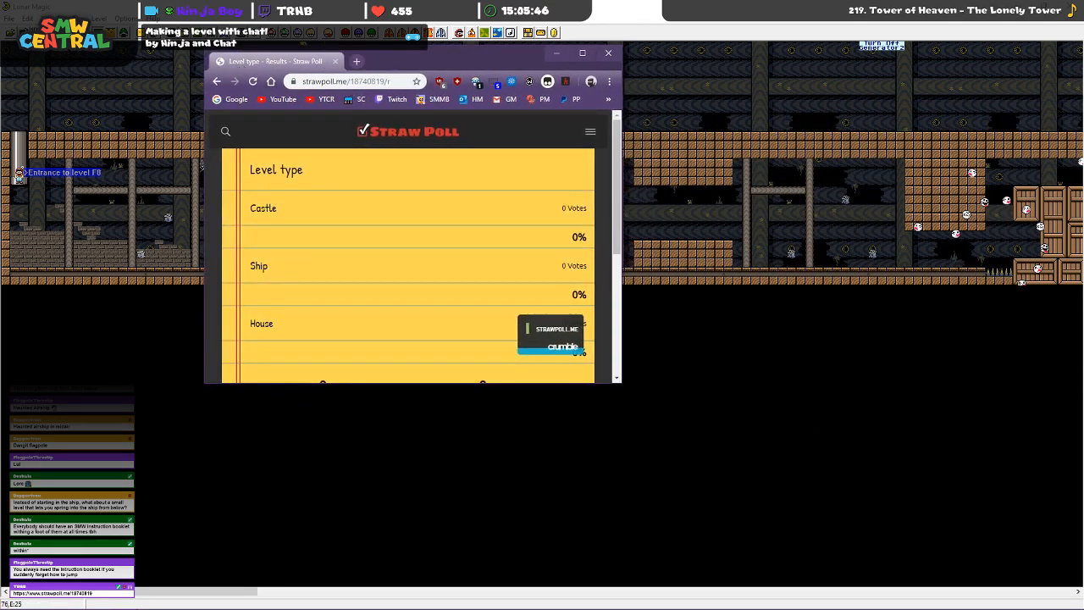
pyautogui.moveTo(619, 383); pyautogui.dragTo(622, 465)
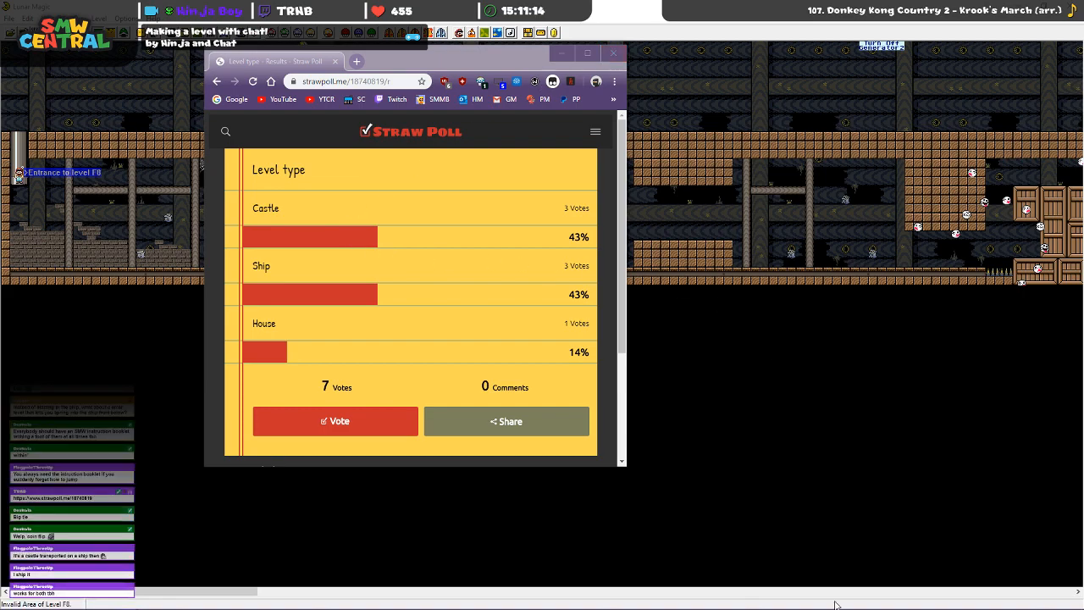
pyautogui.moveTo(822, 607)
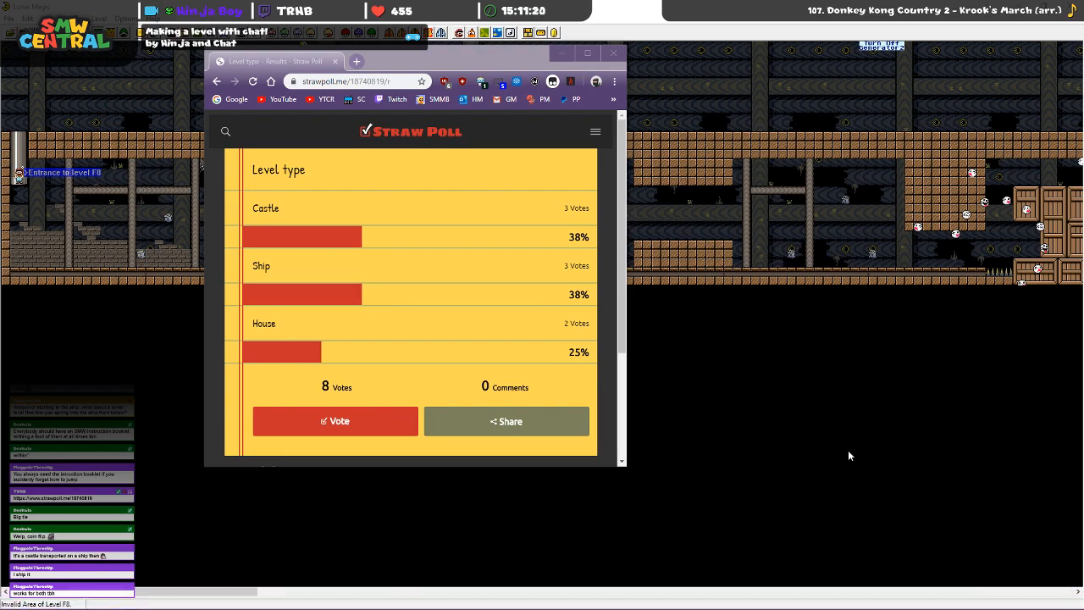
pyautogui.click(1033, 600)
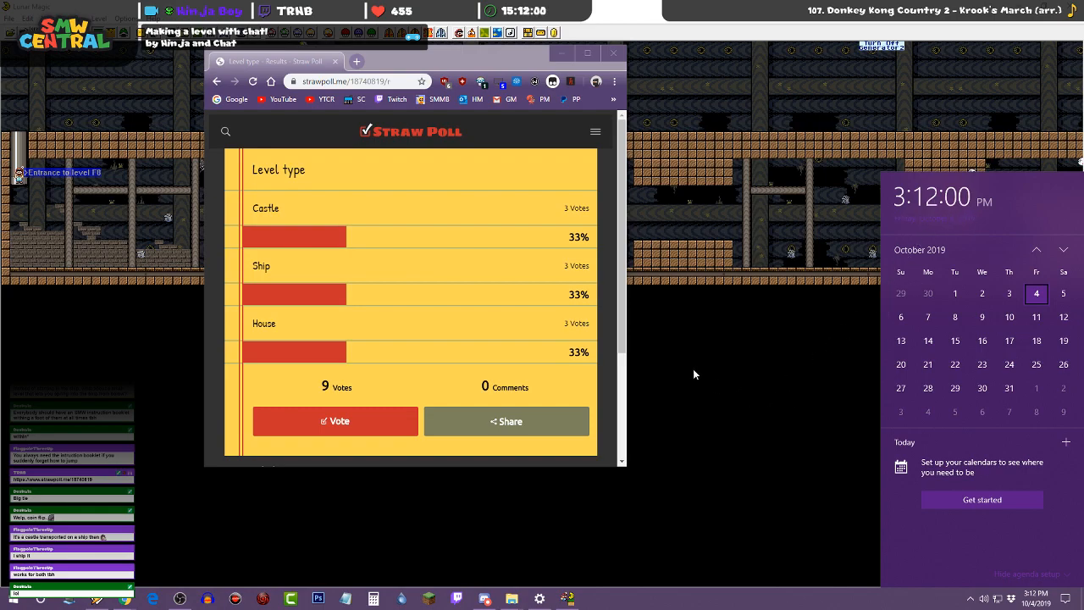
pyautogui.click(509, 63)
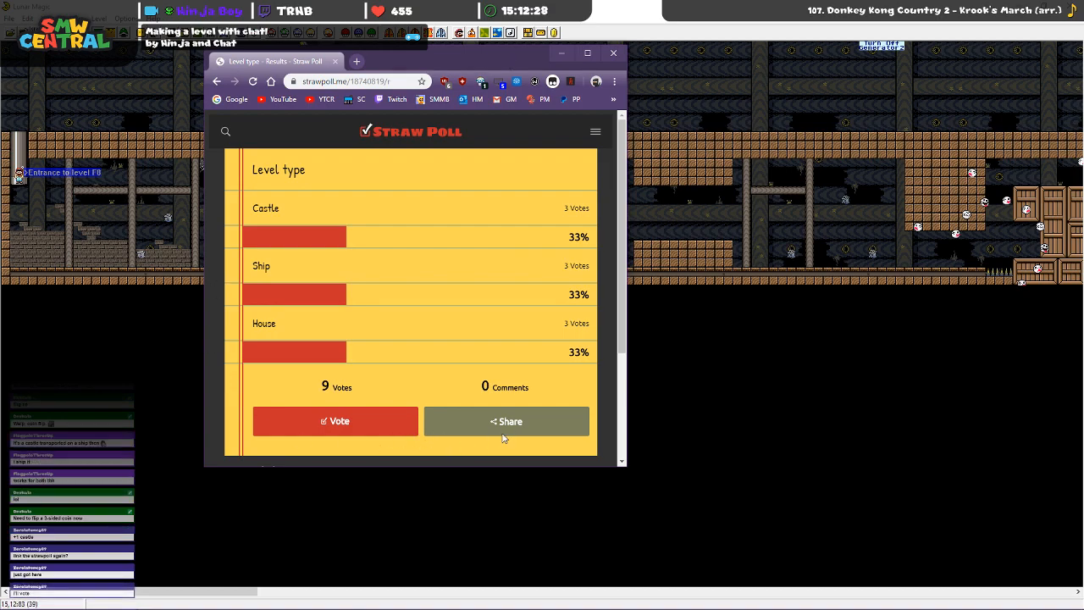
# Copy the Level type poll's voting link without the results suffix and share it in the chat
pyautogui.click(384, 82)
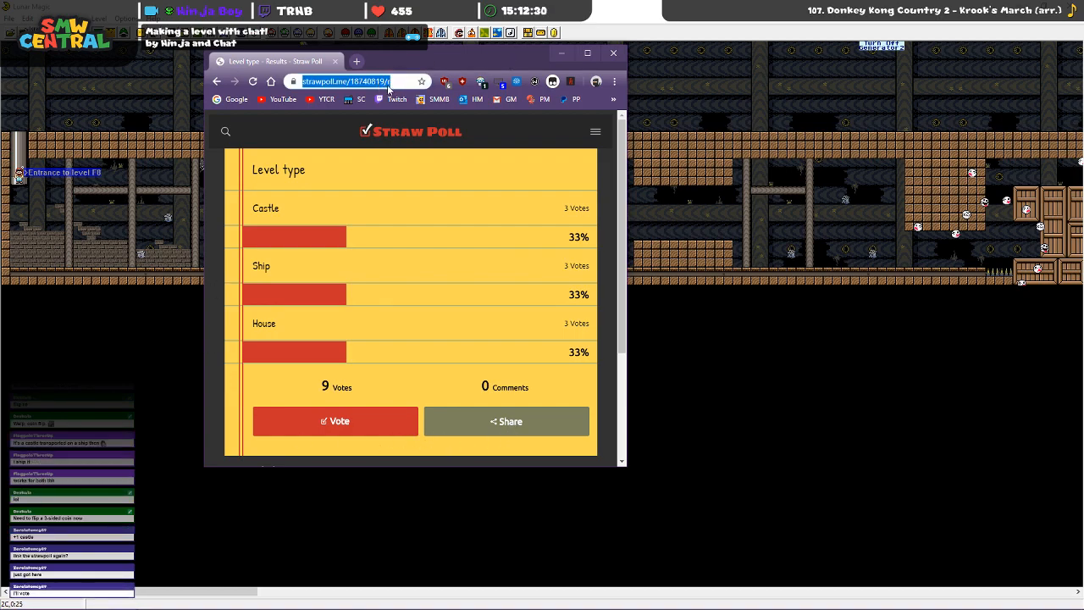
pyautogui.click(516, 432)
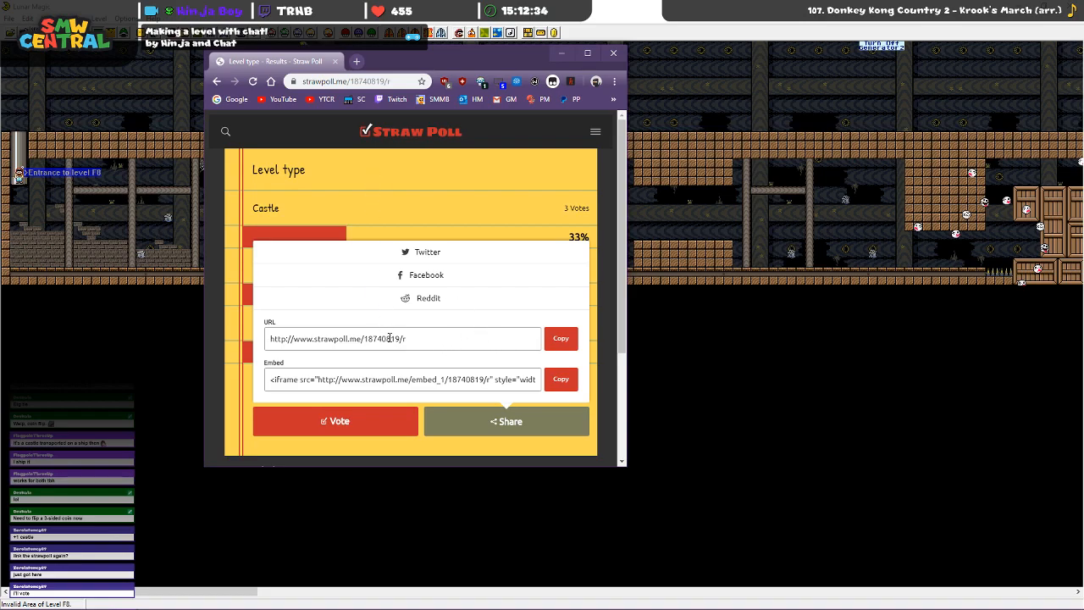
pyautogui.moveTo(402, 338); pyautogui.dragTo(40, 322)
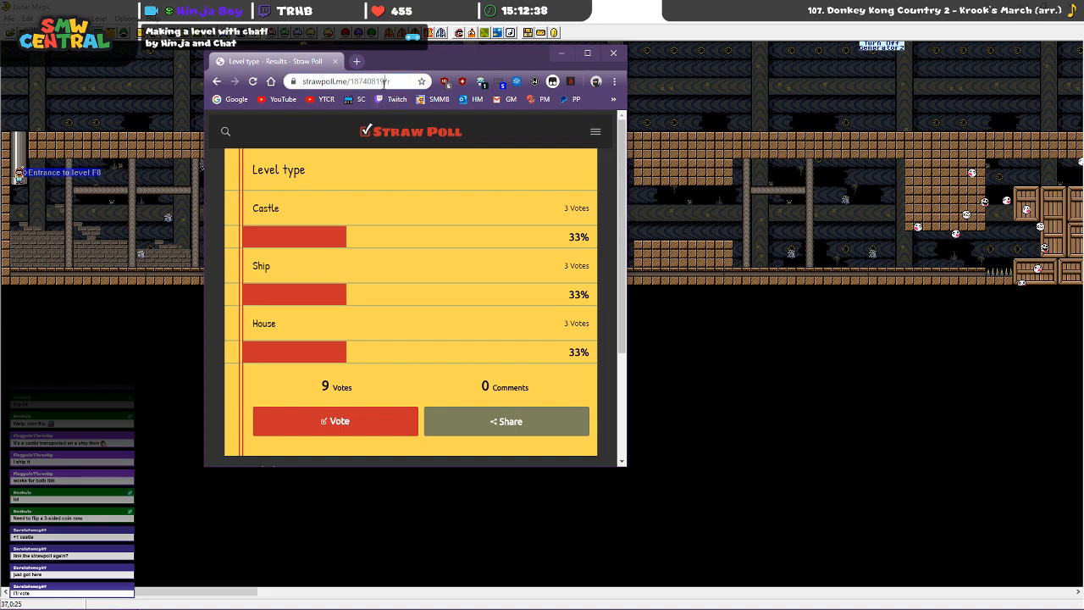
pyautogui.moveTo(386, 82); pyautogui.dragTo(68, 113)
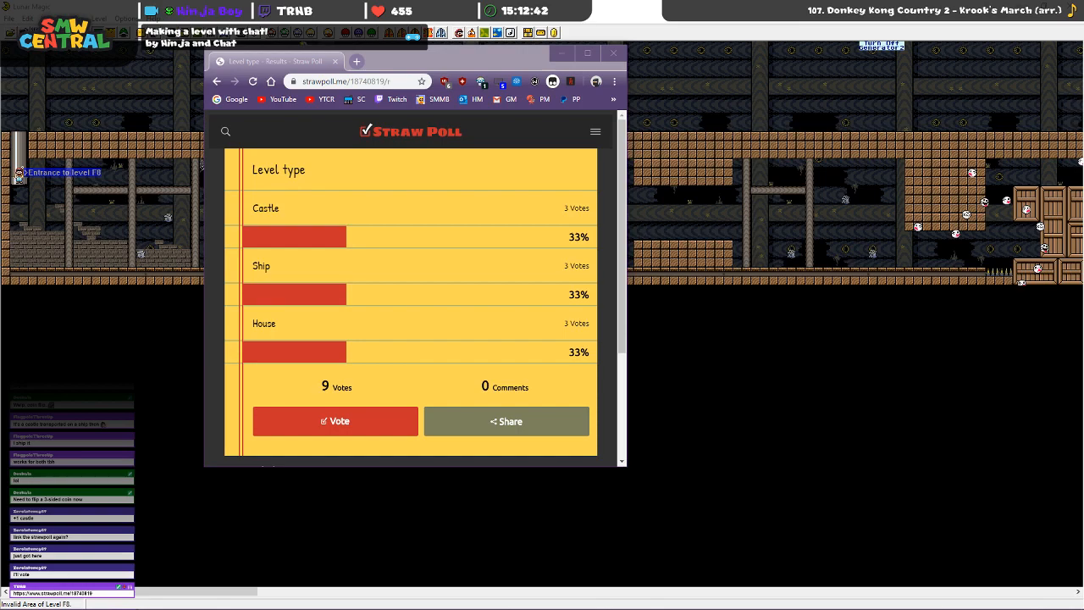
# Close the poll's browser window and open castle level 101 in the level editor
pyautogui.click(475, 53)
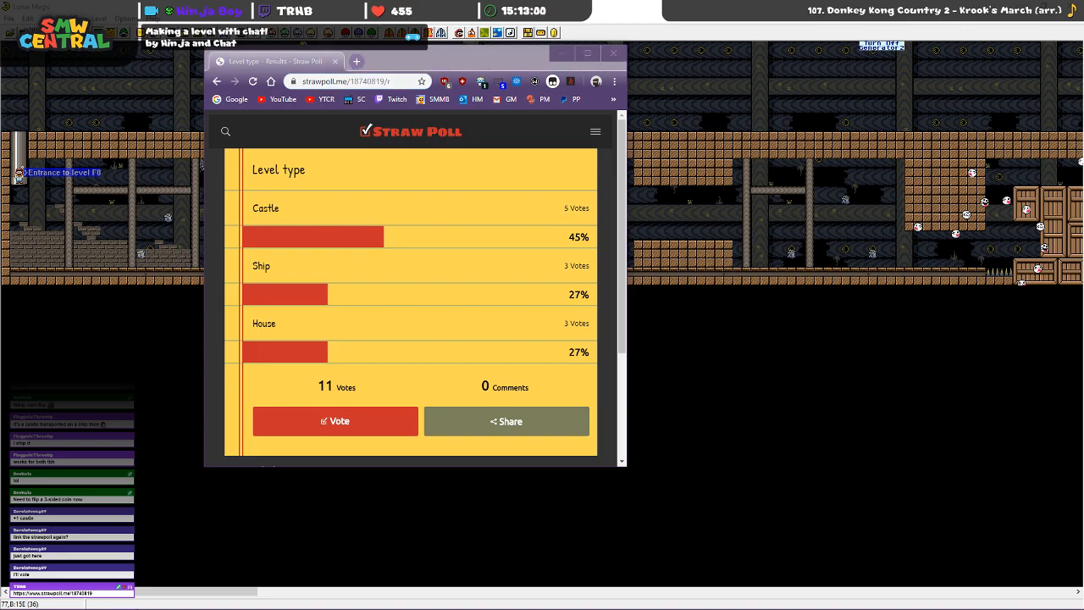
pyautogui.click(613, 55)
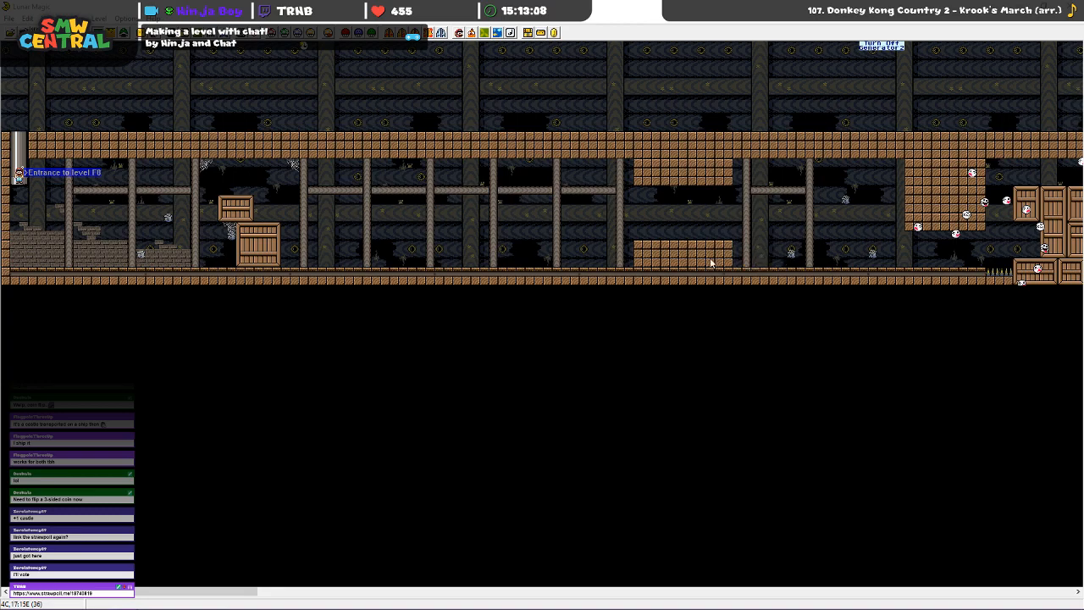
pyautogui.hotkey('ctrl', 'l')
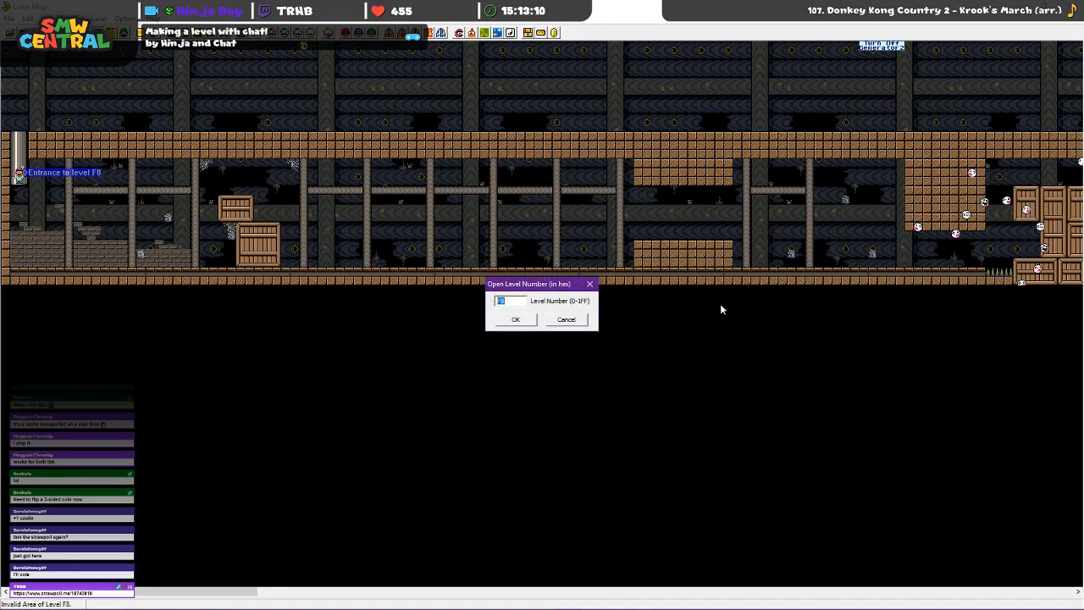
pyautogui.write('101')
pyautogui.press('Return')
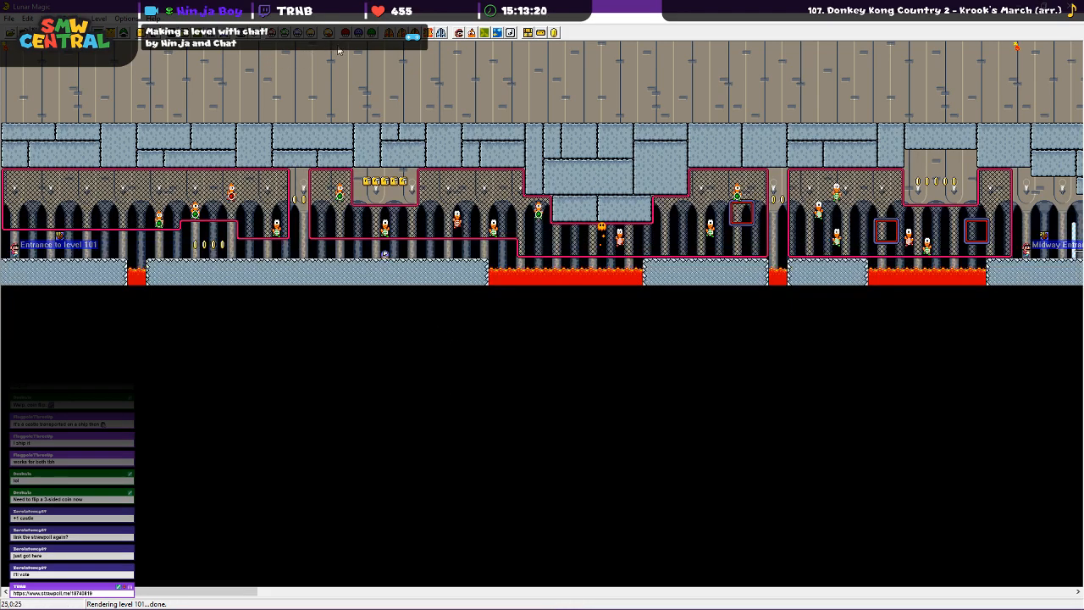
# Examine the level's header properties and its sprite header properties without changing them
pyautogui.click(458, 34)
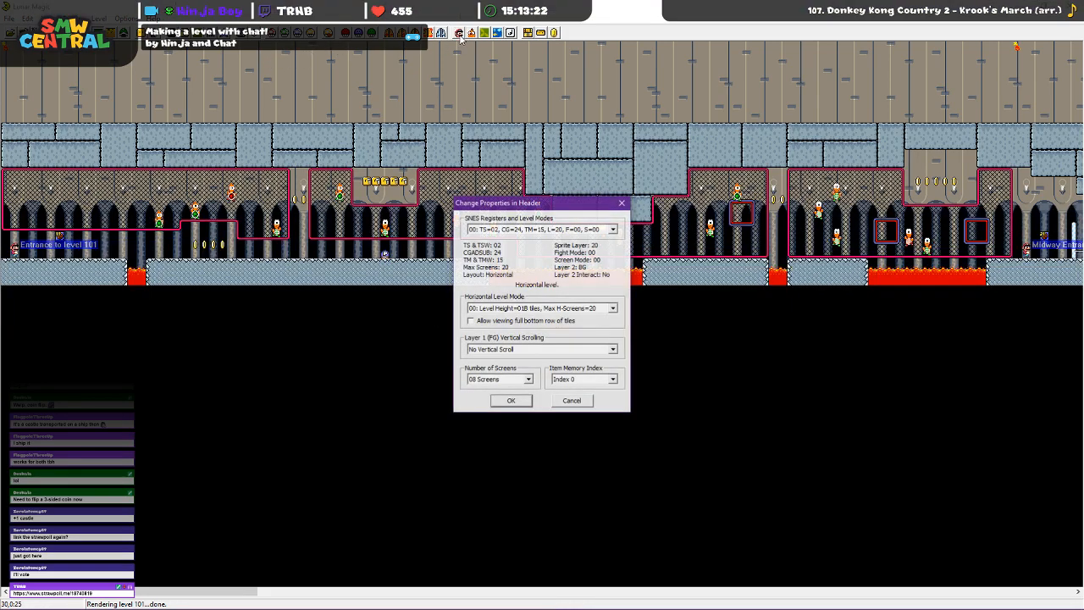
pyautogui.click(622, 203)
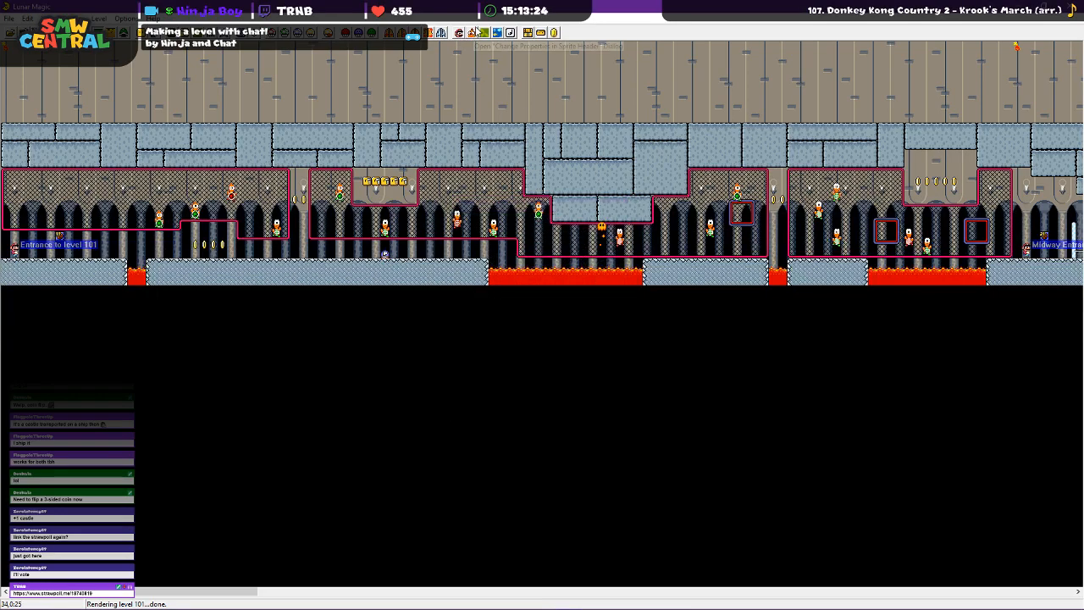
pyautogui.click(475, 33)
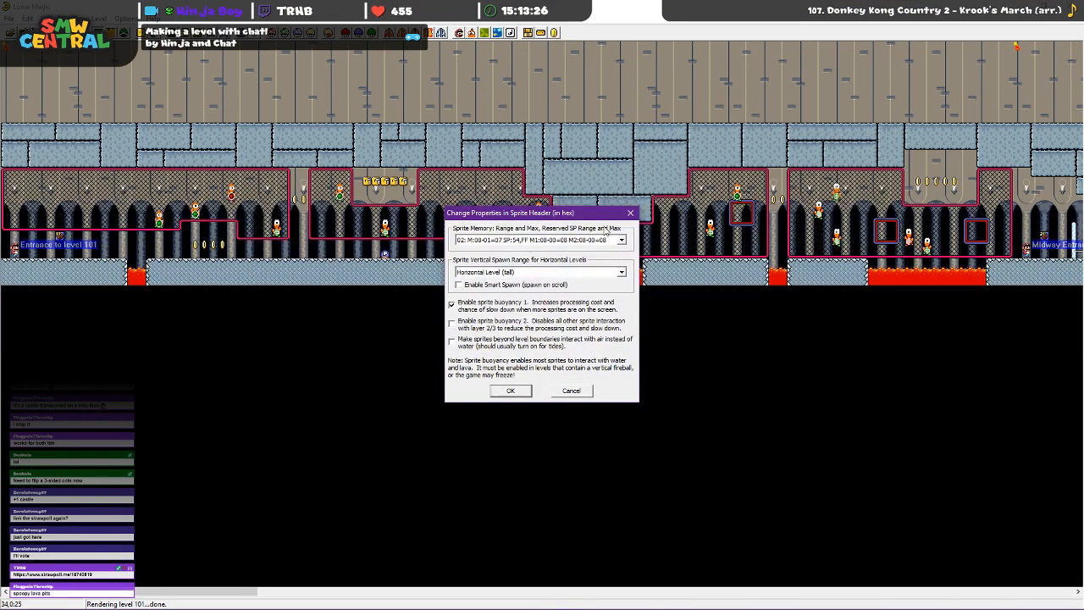
pyautogui.click(630, 213)
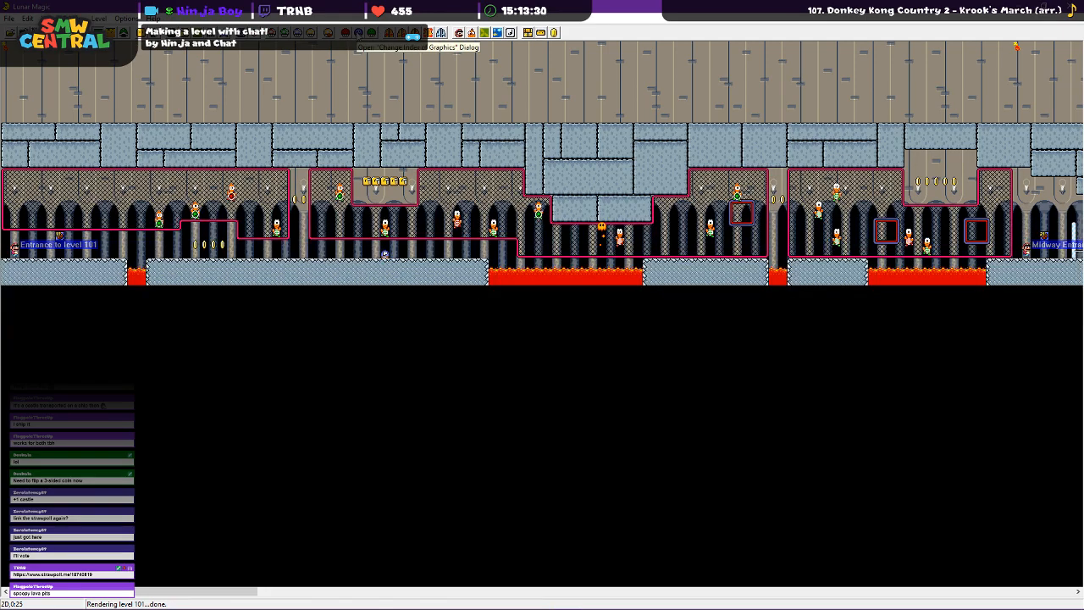
# Set the sprite GFX to the Ghost House set and clear all objects, sprites, screen exits and secondary entrances from level 101
pyautogui.click(359, 33)
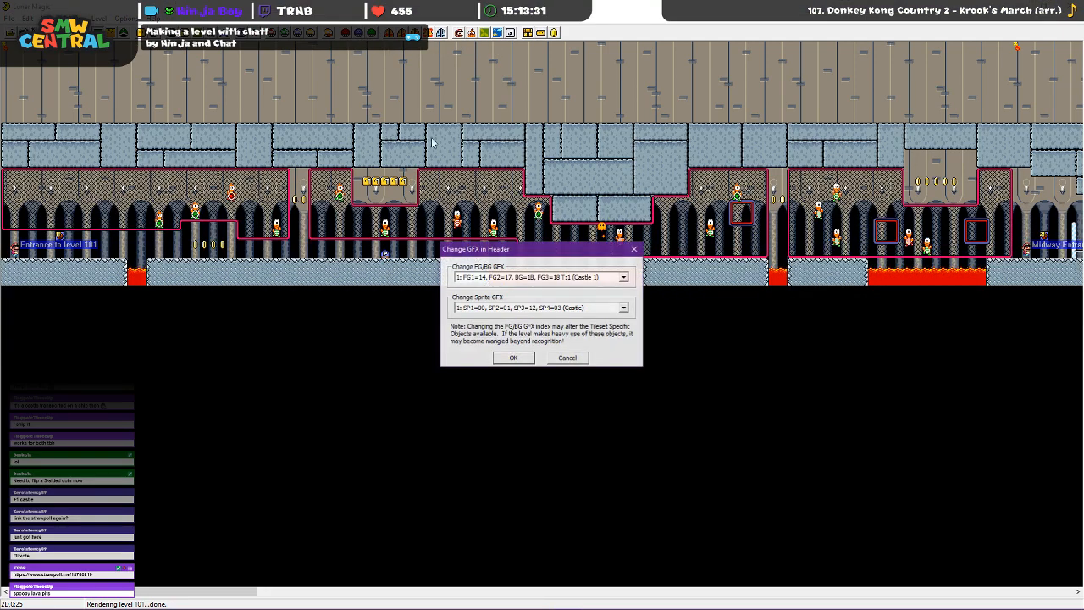
pyautogui.click(579, 309)
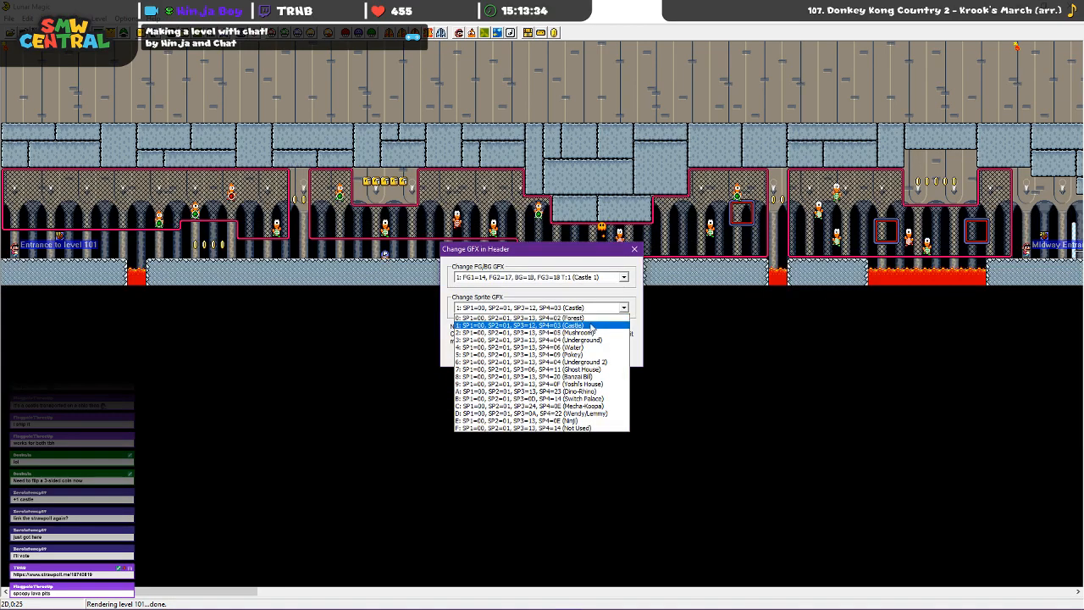
pyautogui.click(608, 371)
pyautogui.click(511, 359)
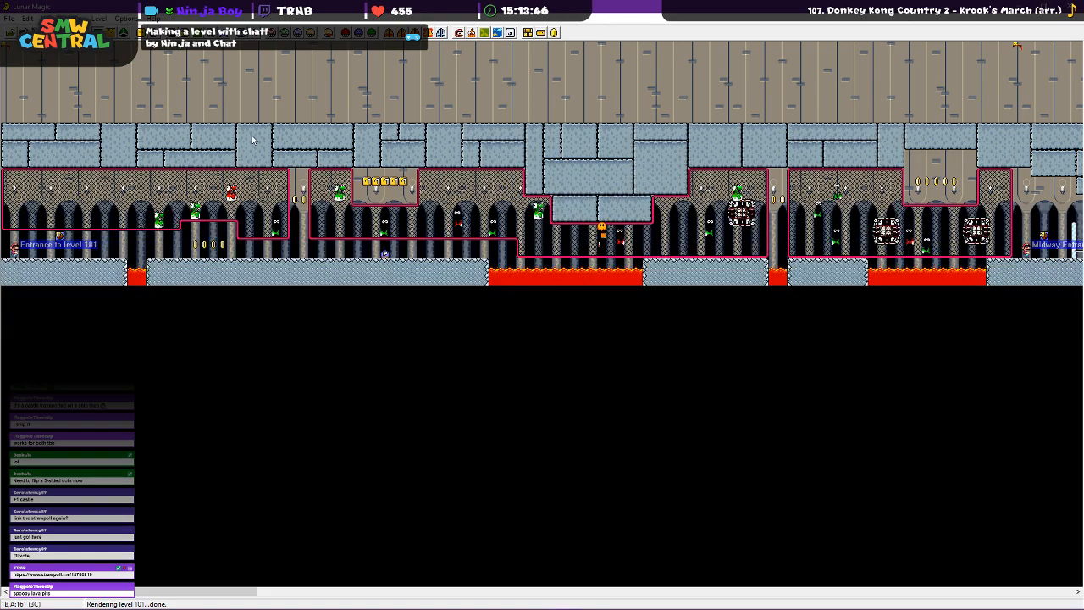
pyautogui.hotkey('ctrl', 'Delete')
pyautogui.press('Return')
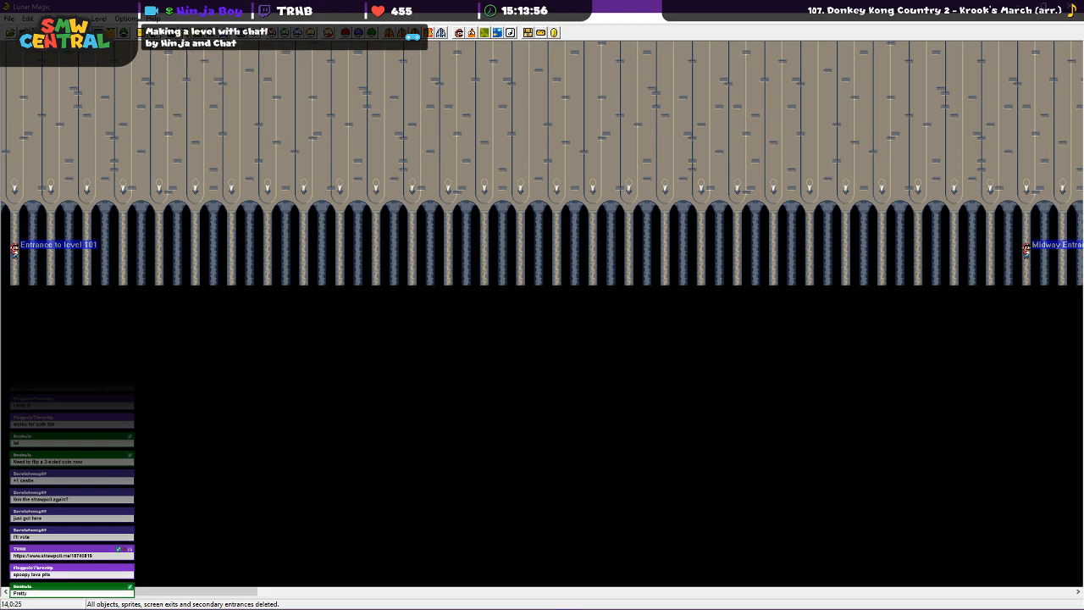
# Bring up the 16x16 Tile Map Editor, zoom it to 200% and move it clear of the level's middle
pyautogui.click(185, 33)
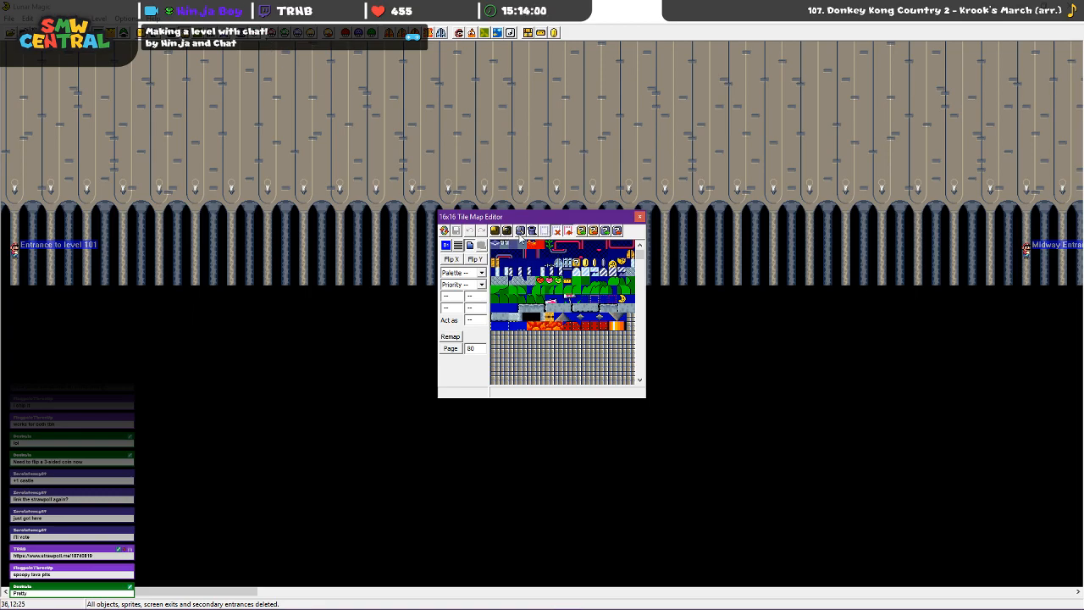
pyautogui.click(520, 234)
pyautogui.click(542, 246)
pyautogui.moveTo(589, 220); pyautogui.dragTo(868, 259)
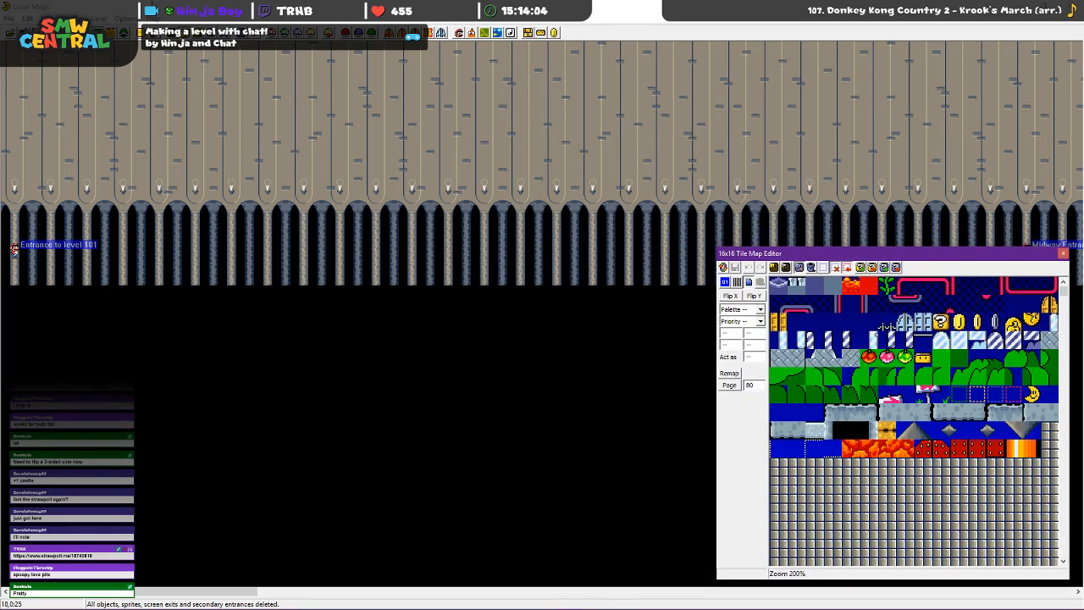
# Zoom the level view to 200% and close the 16x16 Tile Map Editor
pyautogui.click(248, 30)
pyautogui.click(273, 48)
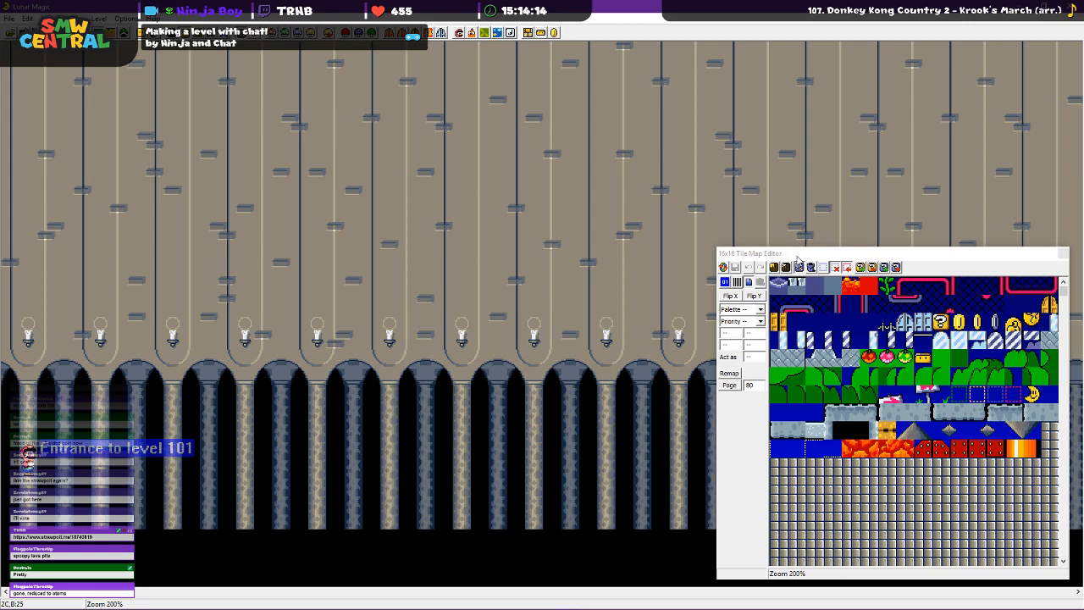
pyautogui.moveTo(799, 254); pyautogui.dragTo(1083, 254)
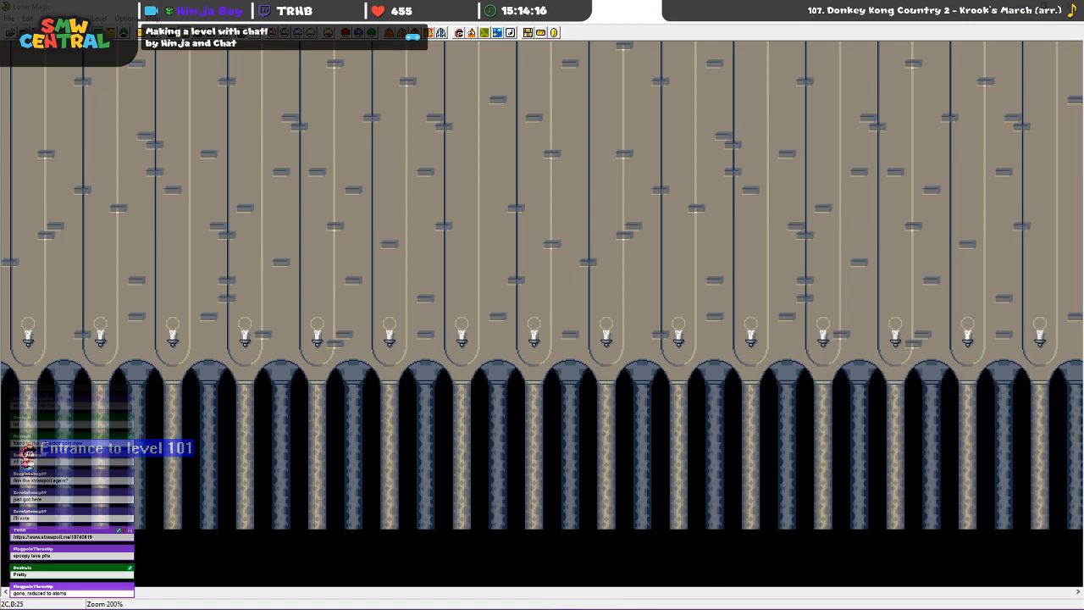
pyautogui.moveTo(1083, 124); pyautogui.dragTo(748, 91)
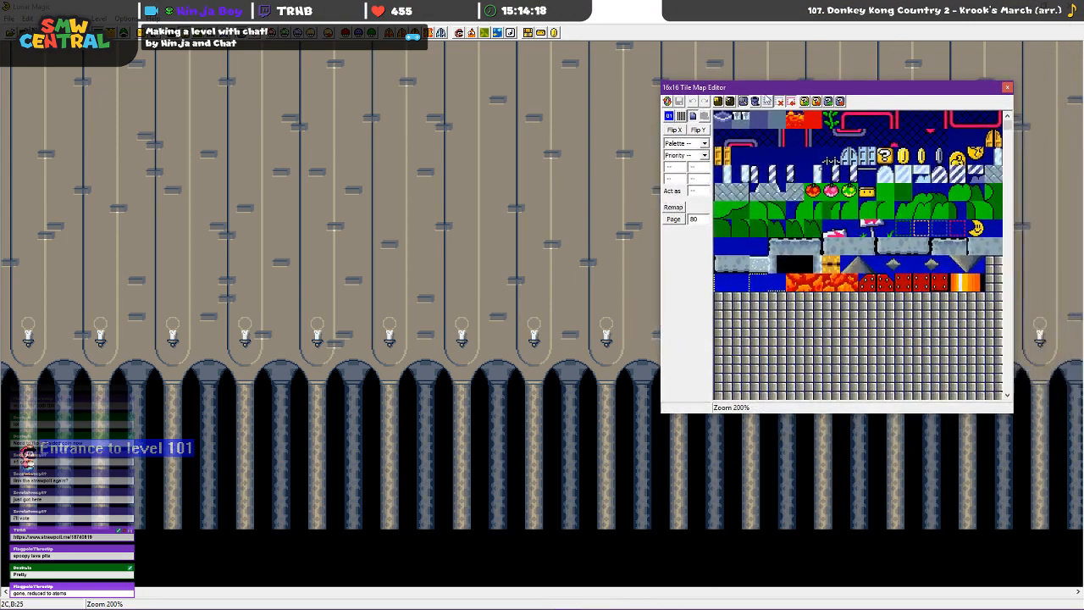
pyautogui.click(1008, 88)
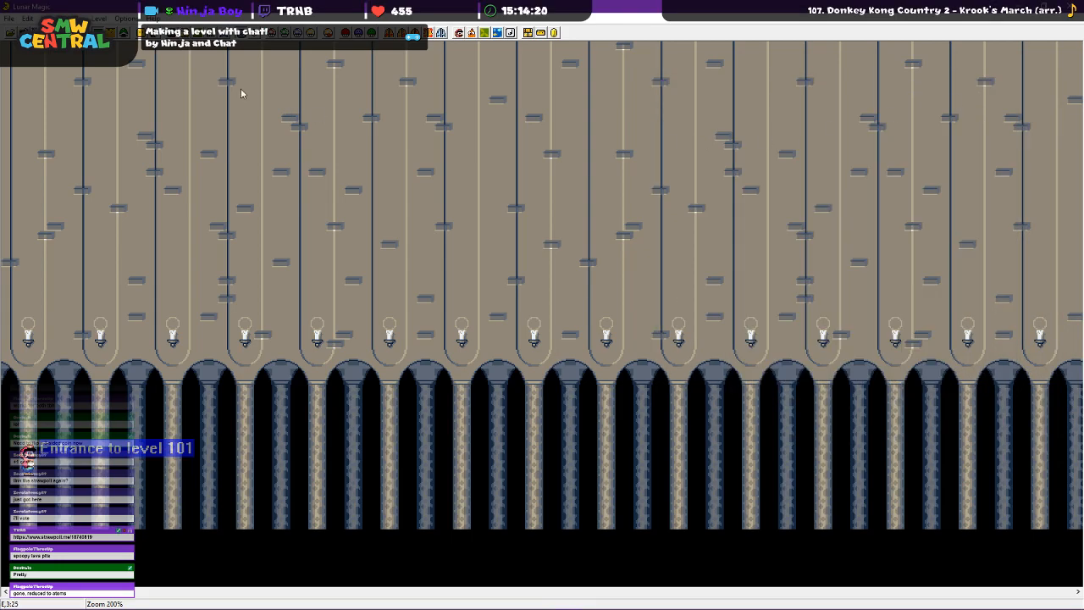
# Bring up the Palette Editor and darken color 2 of palette row 0 to RGB 16, 32, 48
pyautogui.click(221, 33)
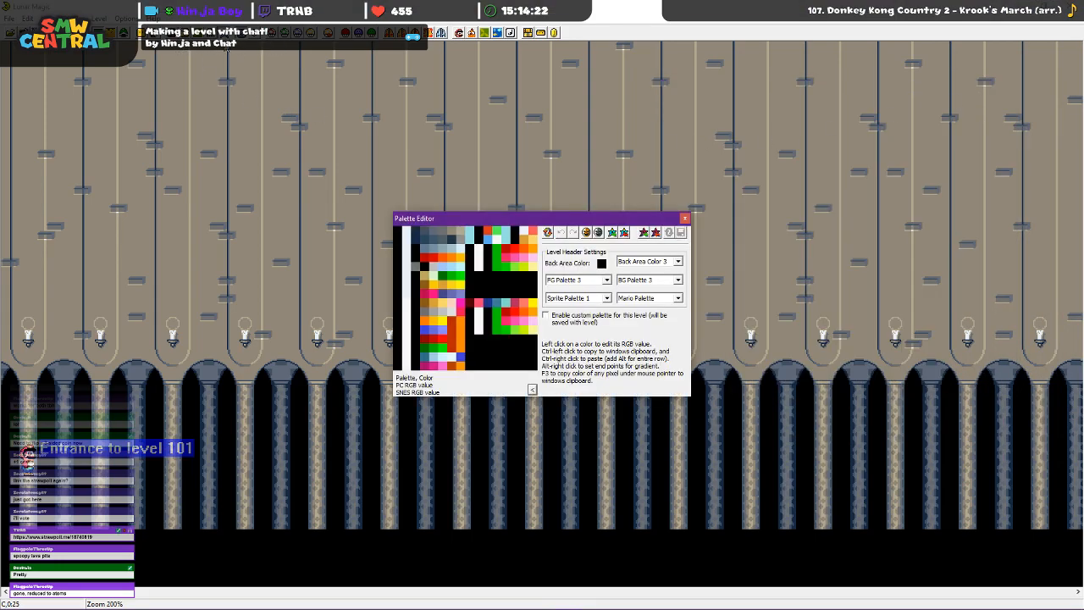
pyautogui.moveTo(559, 222); pyautogui.dragTo(829, 173)
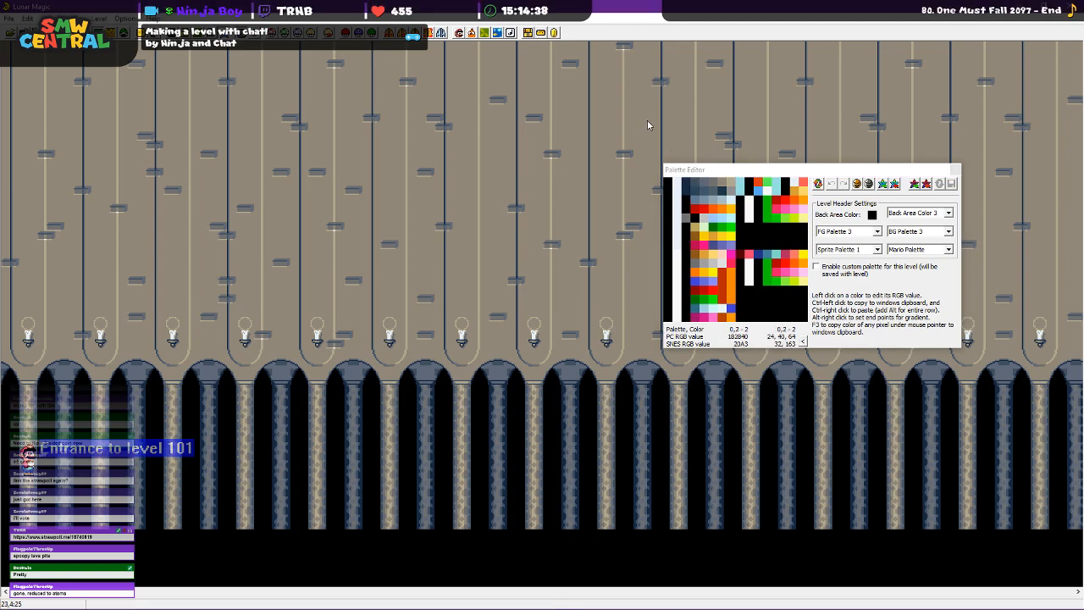
pyautogui.click(719, 172)
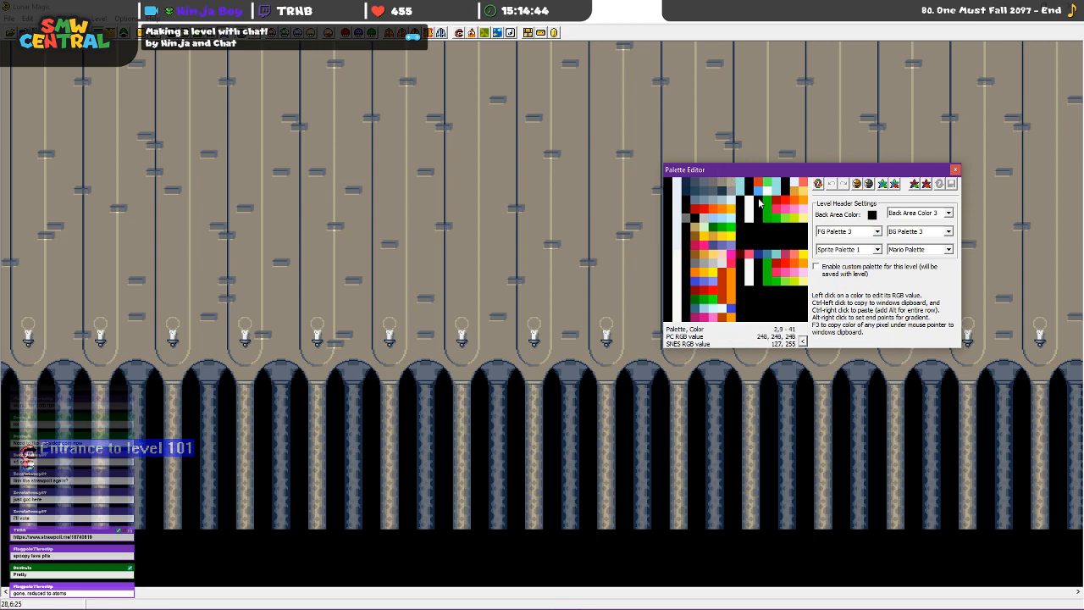
pyautogui.click(689, 185)
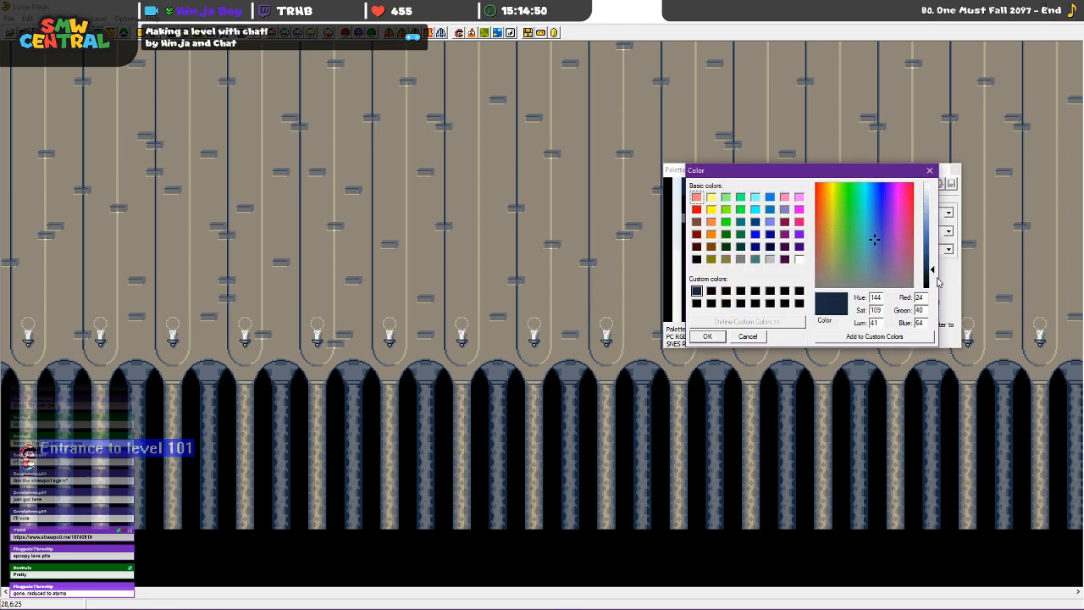
pyautogui.moveTo(935, 273)
pyautogui.mouseDown()
pyautogui.moveTo(931, 287)
pyautogui.moveTo(933, 277)
pyautogui.mouseUp()
pyautogui.click(708, 336)
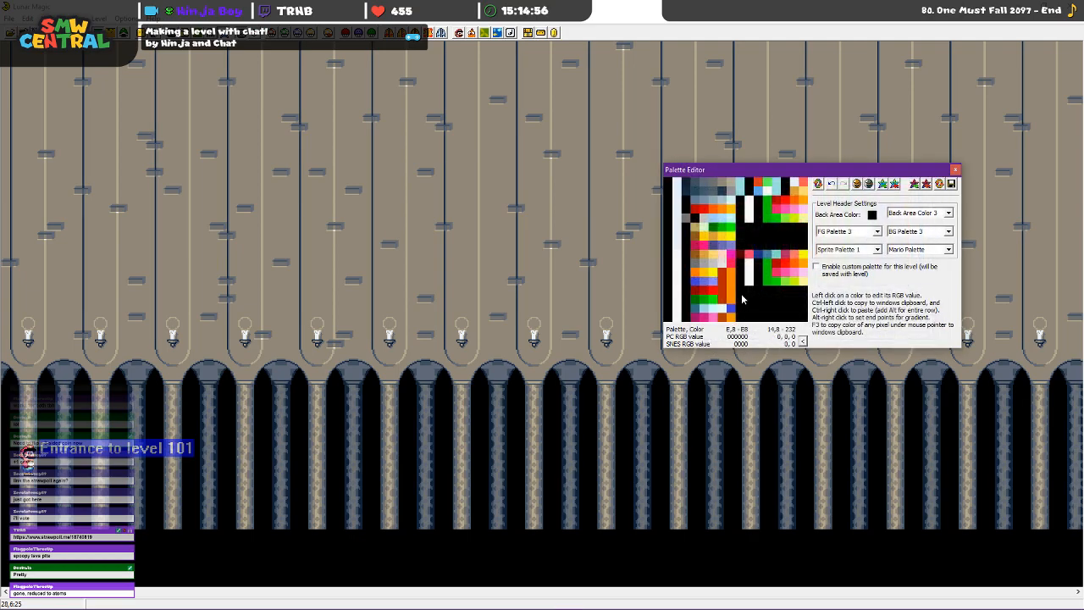
# Recolor color 7 of palette row 0 to a dark reddish grey, about RGB 116, 96, 95
pyautogui.click(799, 242)
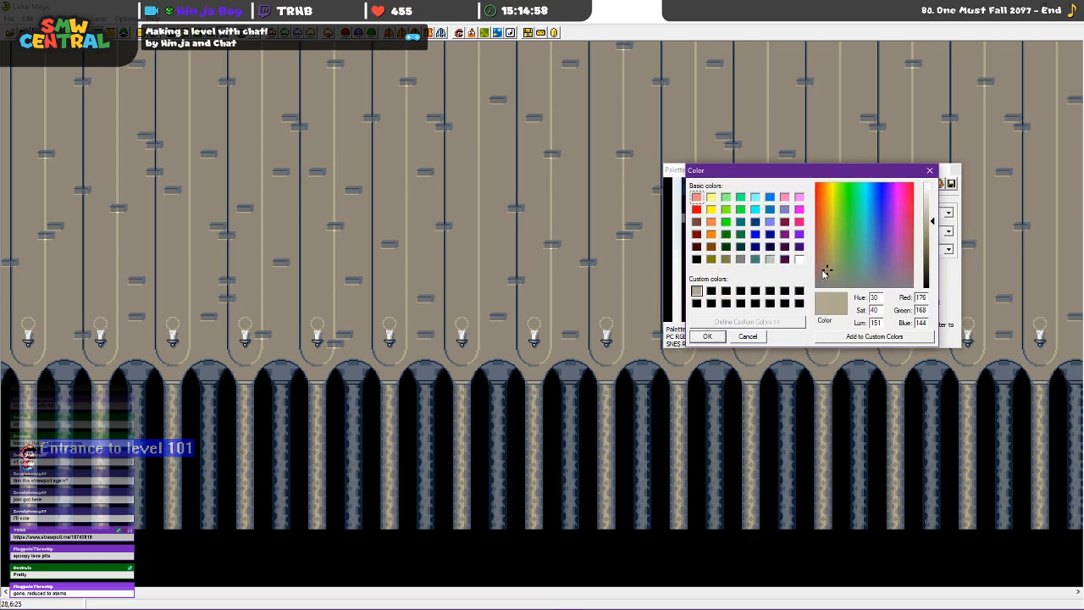
pyautogui.moveTo(827, 274); pyautogui.dragTo(821, 279)
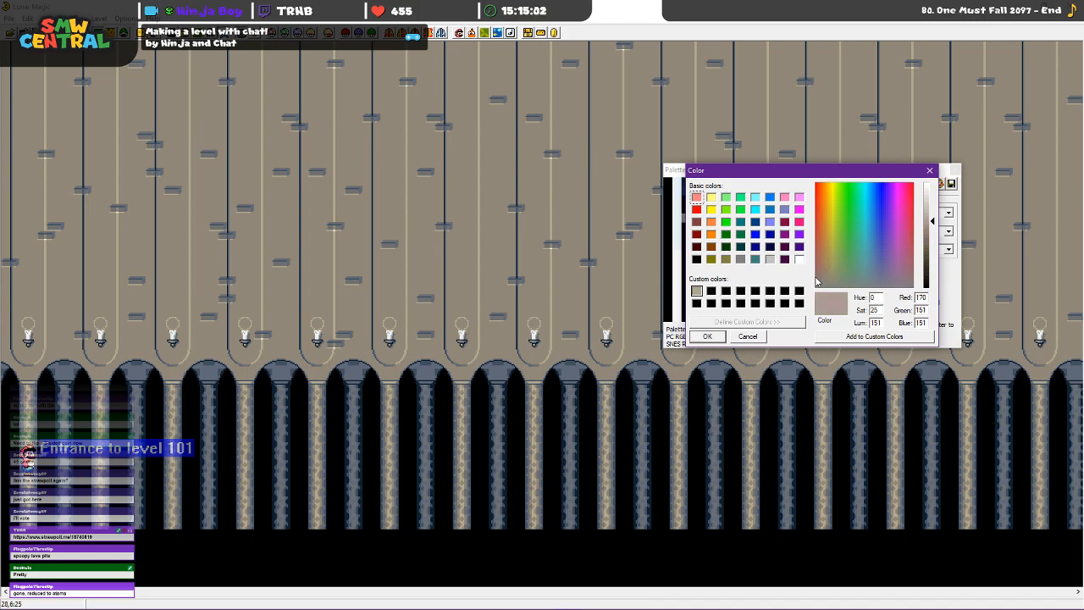
pyautogui.moveTo(933, 222); pyautogui.dragTo(933, 250)
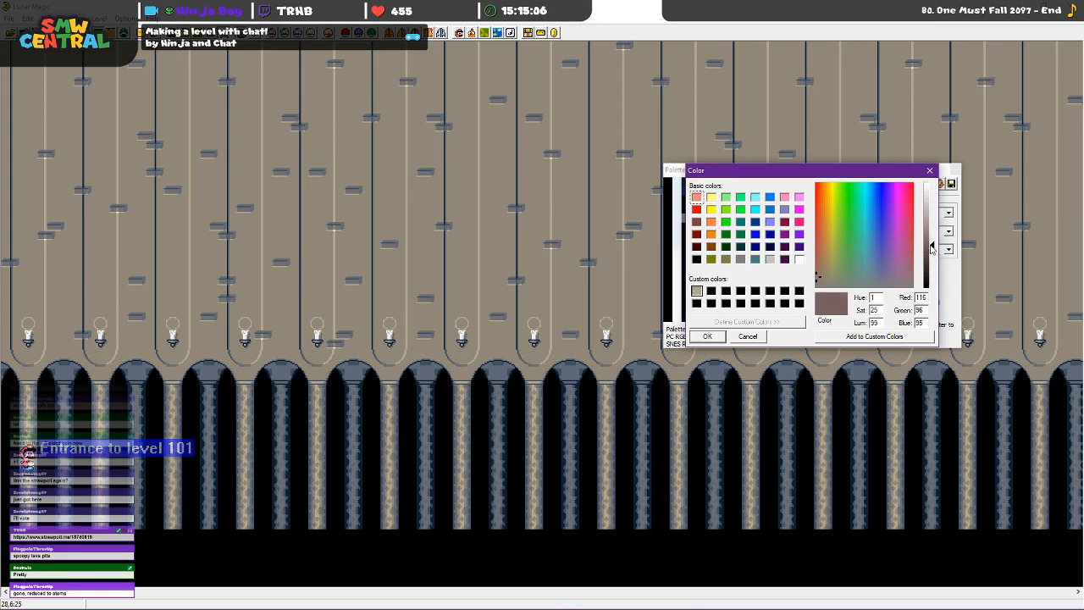
pyautogui.click(707, 336)
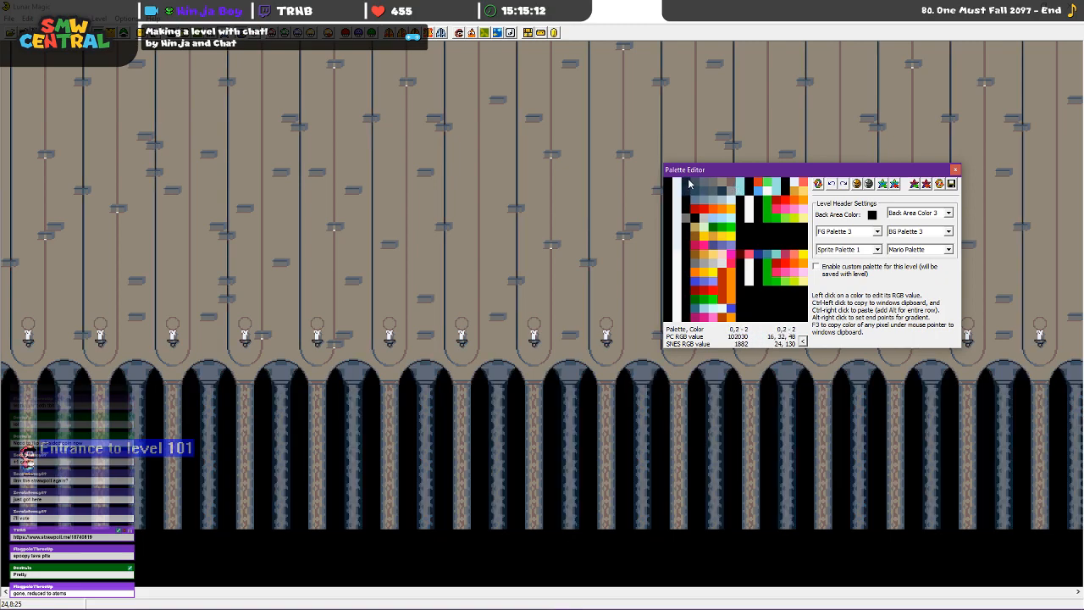
# Apply a color gradient from color 2 to color 7 in palette row 0
pyautogui.press('space')
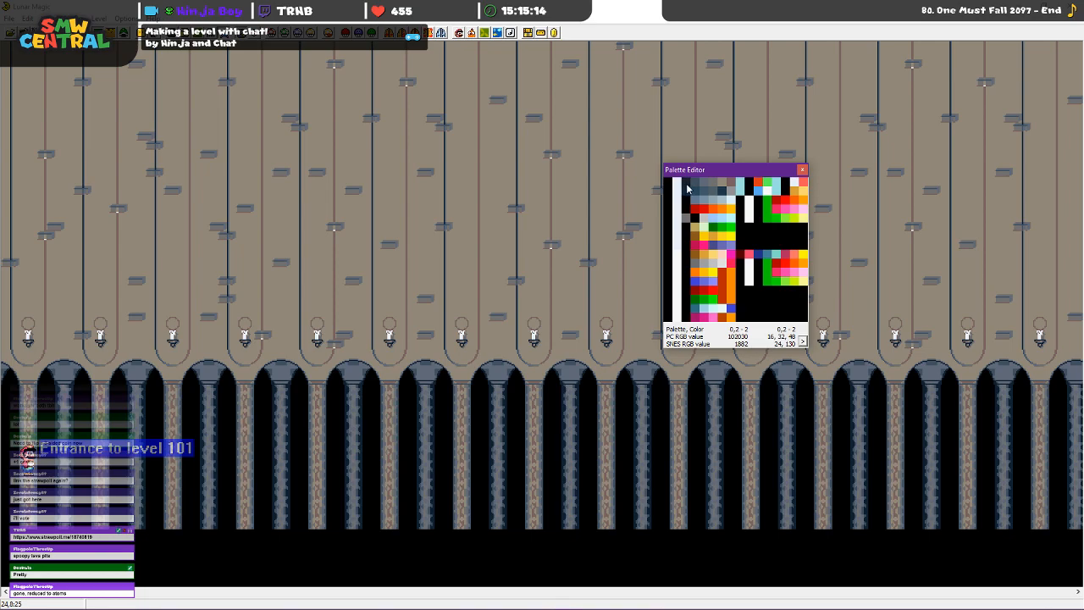
pyautogui.press('space')
pyautogui.press('space')
pyautogui.press('space')
pyautogui.press('space')
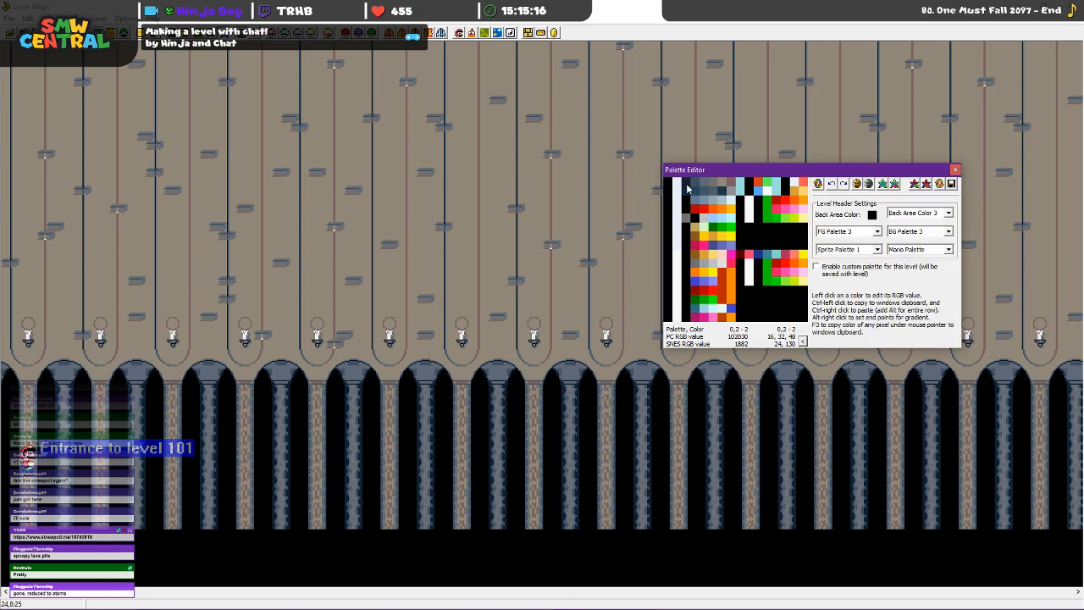
pyautogui.rightClick(688, 185)
pyautogui.keyDown('alt'); pyautogui.rightClick(736, 181); pyautogui.keyUp('alt')
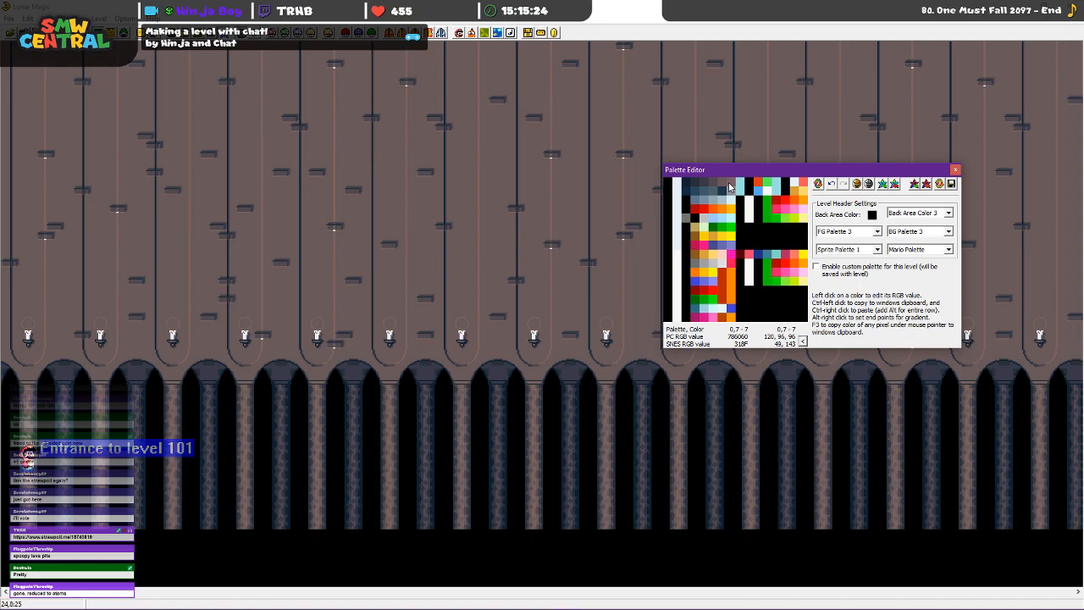
# Shift color 7 of palette row 0 to a warmer, more saturated brown and blend the row's gradient to match
pyautogui.click(732, 186)
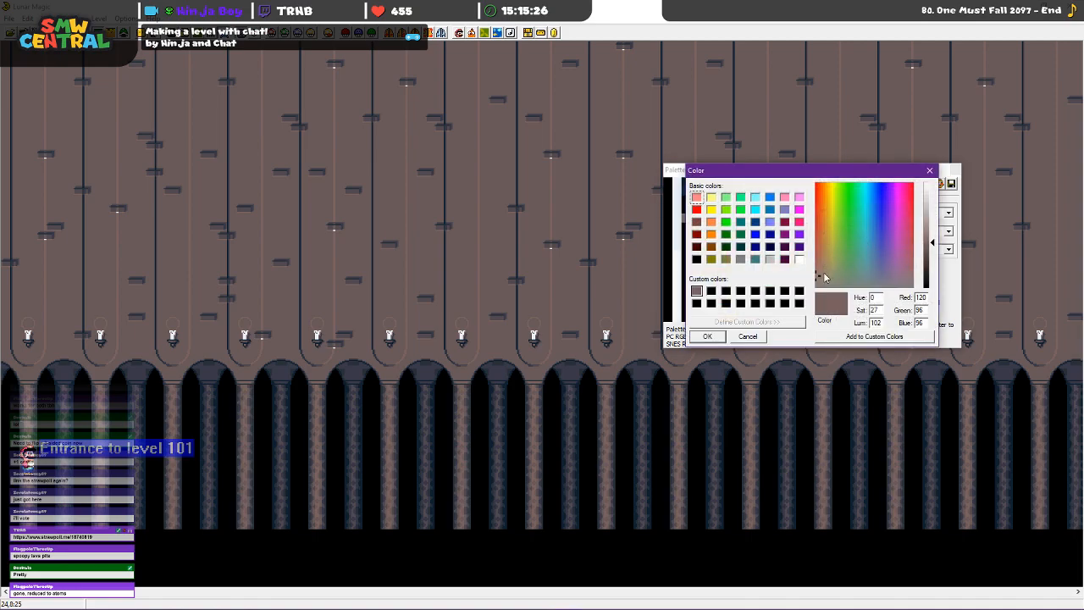
pyautogui.moveTo(819, 276); pyautogui.dragTo(825, 261)
pyautogui.click(717, 339)
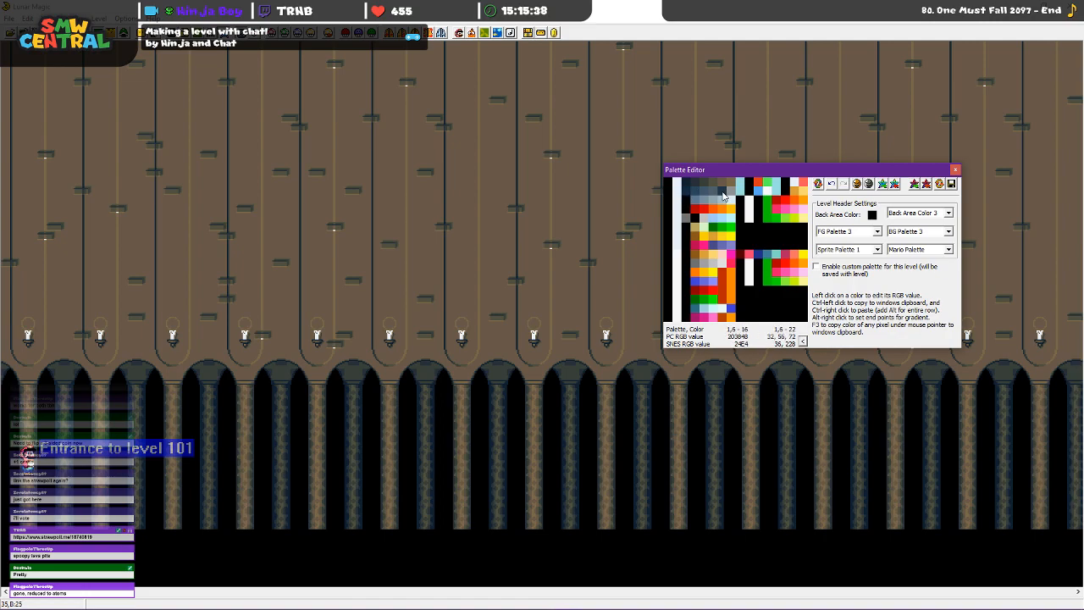
# Store color 6 of palette row 1 in the custom color slots
pyautogui.click(724, 194)
pyautogui.click(843, 337)
pyautogui.click(842, 337)
pyautogui.click(843, 337)
pyautogui.click(843, 337)
pyautogui.click(843, 337)
pyautogui.click(843, 338)
pyautogui.click(723, 333)
# Darken color 2 of palette row 1 to a deep navy, about RGB 11, 26, 40
pyautogui.click(687, 201)
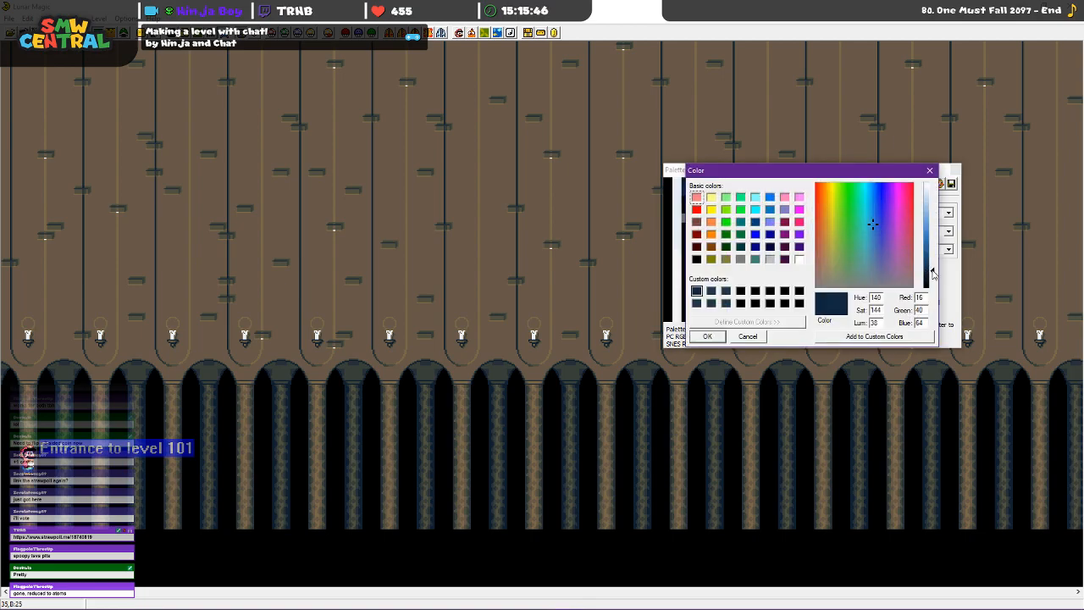
pyautogui.moveTo(931, 275); pyautogui.dragTo(933, 282)
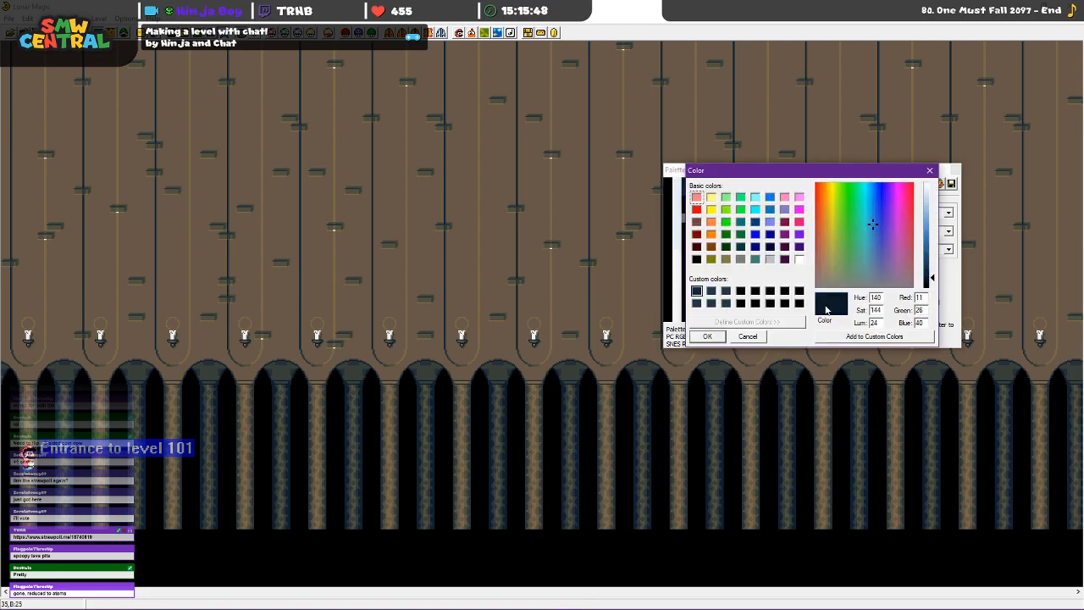
pyautogui.click(700, 337)
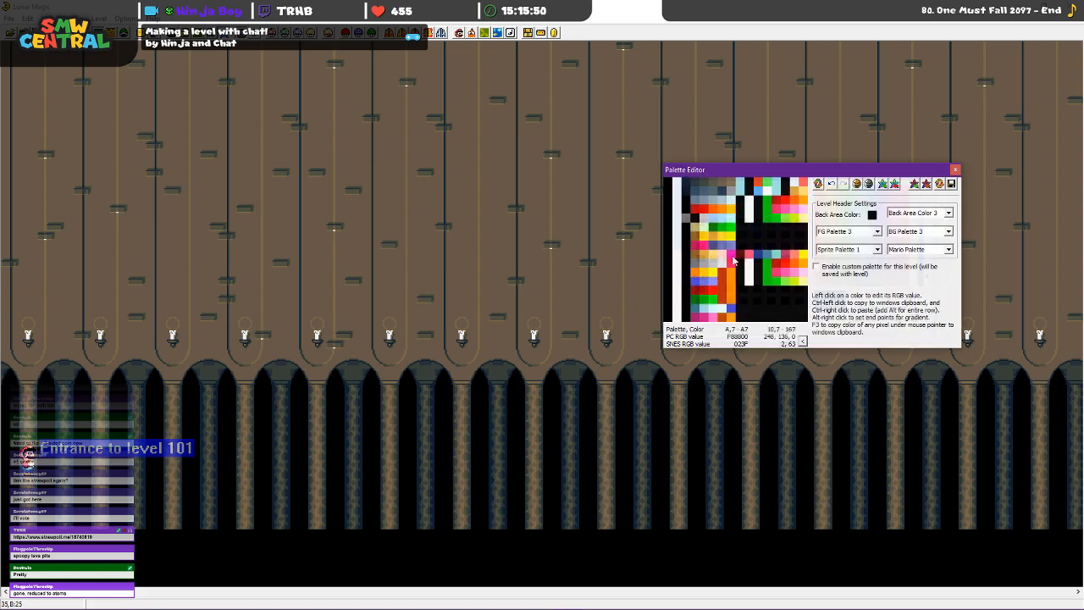
# Recolor color 7 of palette row 1 to a dark greenish grey, RGB 104, 112, 88
pyautogui.click(733, 198)
pyautogui.moveTo(882, 285); pyautogui.dragTo(838, 274)
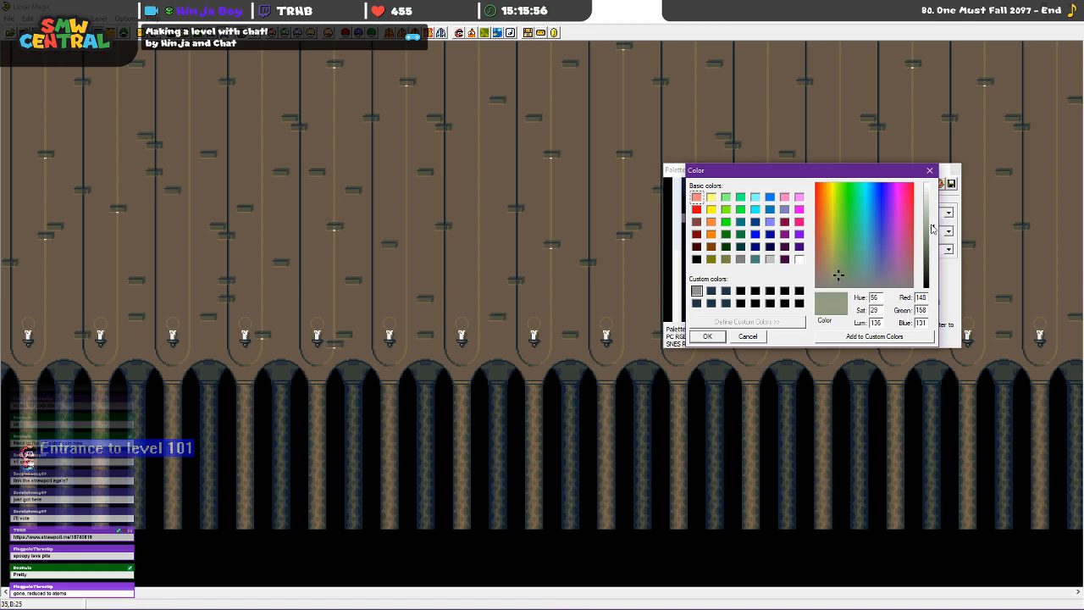
pyautogui.moveTo(932, 229); pyautogui.dragTo(934, 247)
pyautogui.click(716, 338)
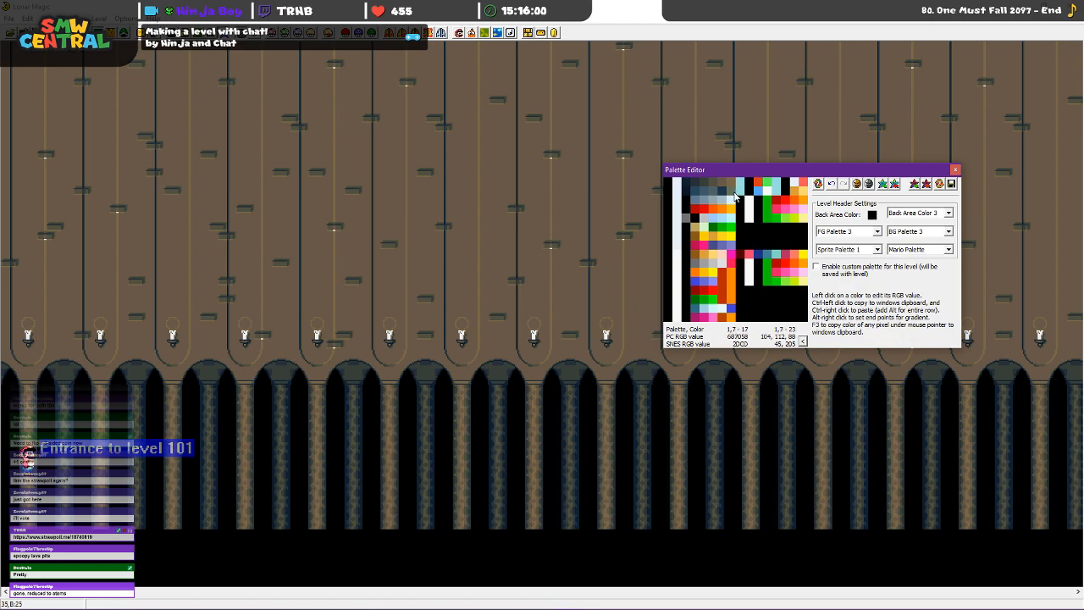
# Apply the stored dark blue custom color, RGB 32, 56, 72, to color 6 of palette row 1
pyautogui.click(725, 196)
pyautogui.click(726, 303)
pyautogui.click(708, 337)
pyautogui.click(726, 198)
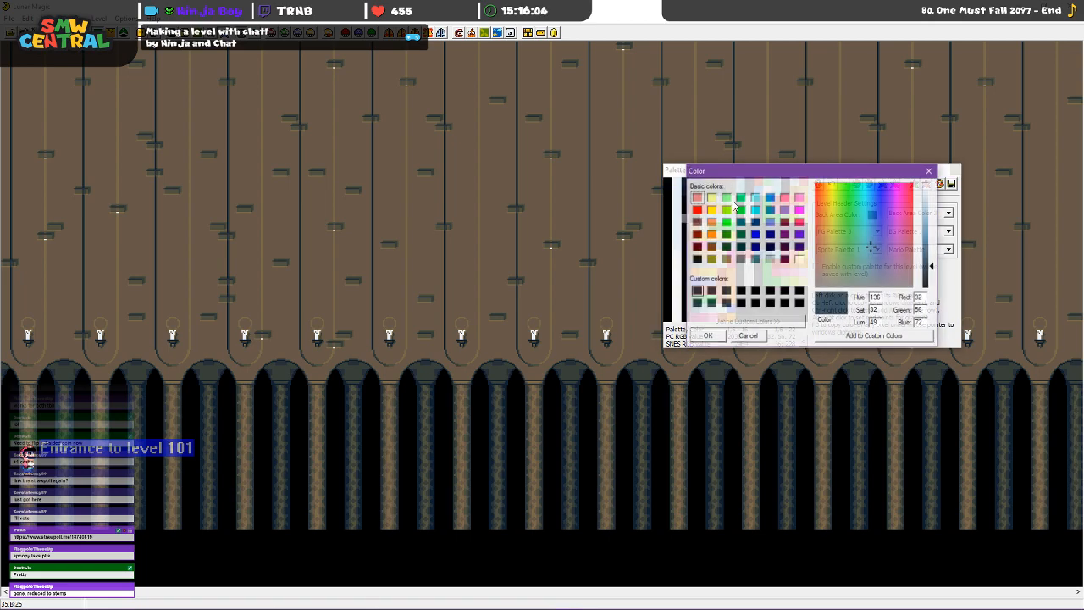
pyautogui.click(723, 341)
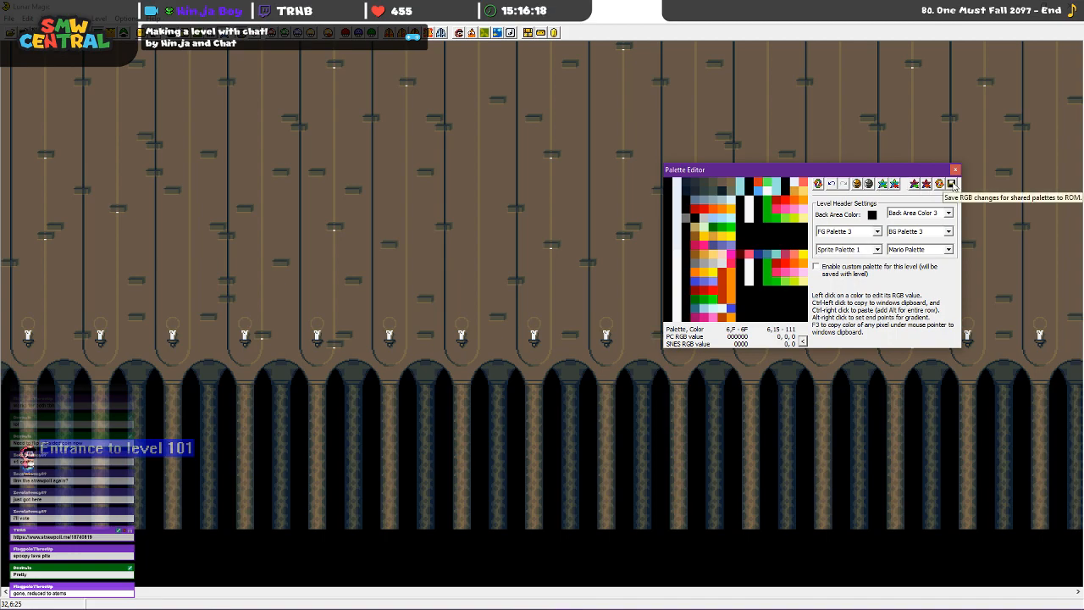
# Save the RGB changes for the shared palettes to the ROM
pyautogui.click(952, 184)
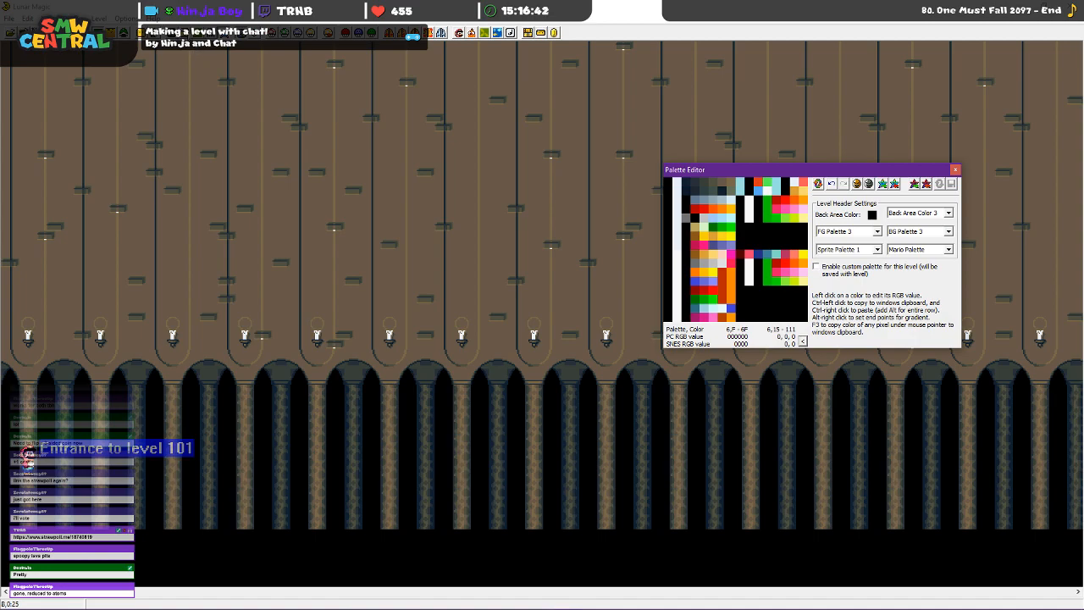
pyautogui.click(185, 32)
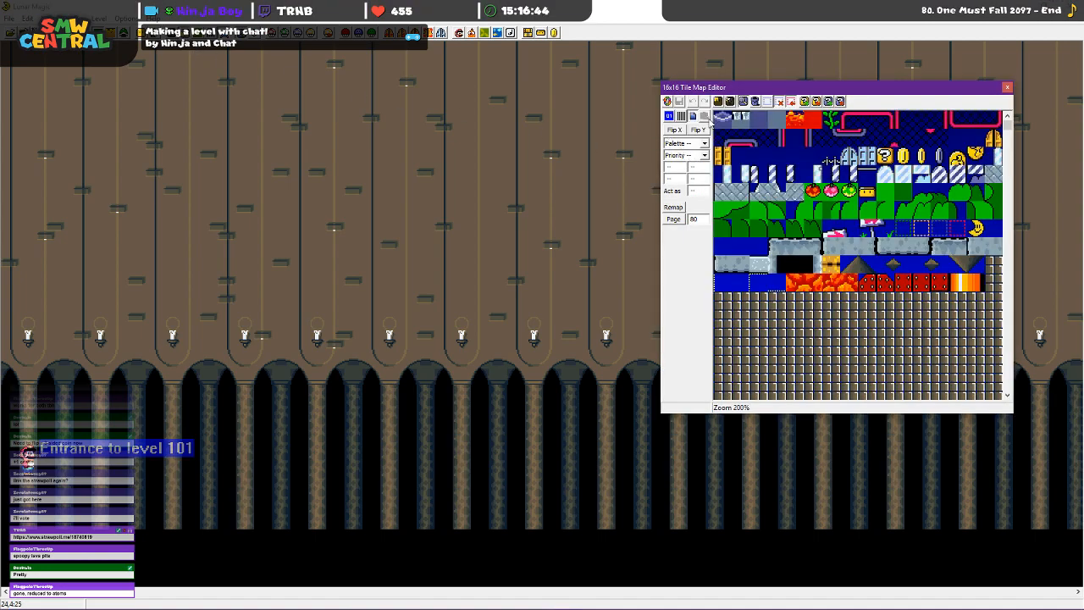
pyautogui.click(1008, 87)
# Open the add-objects list and look through all objects for ground pieces to build the castle floor
pyautogui.press('Insert')
pyautogui.moveTo(457, 216); pyautogui.dragTo(778, 97)
pyautogui.click(778, 129)
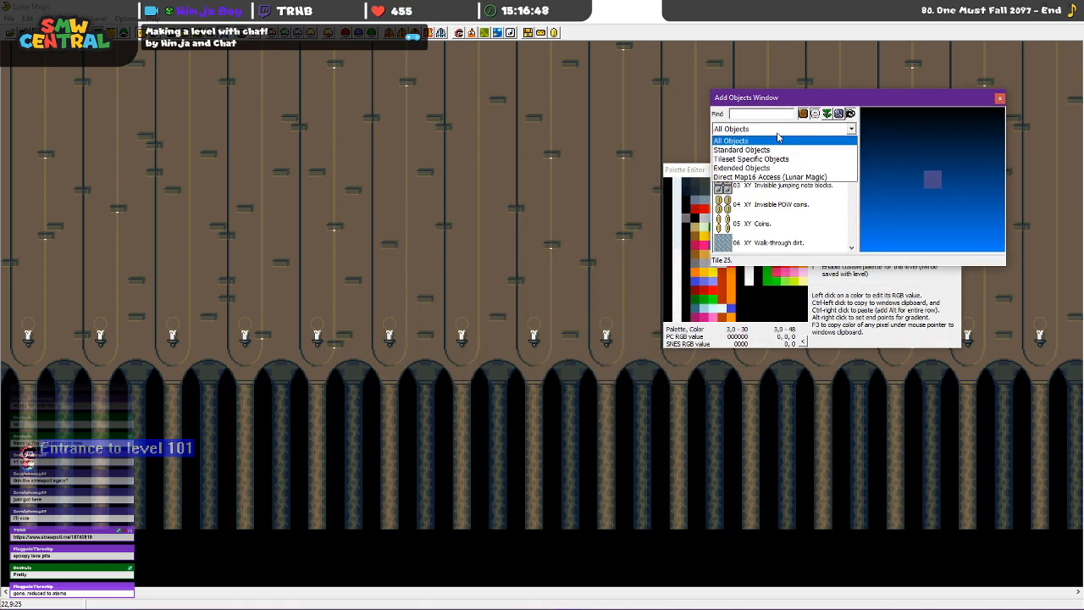
pyautogui.click(777, 141)
pyautogui.press('Down')
pyautogui.press('Down')
pyautogui.press('Down')
pyautogui.press('Down')
pyautogui.press('Down')
pyautogui.press('Down')
pyautogui.press('Down')
pyautogui.press('Down')
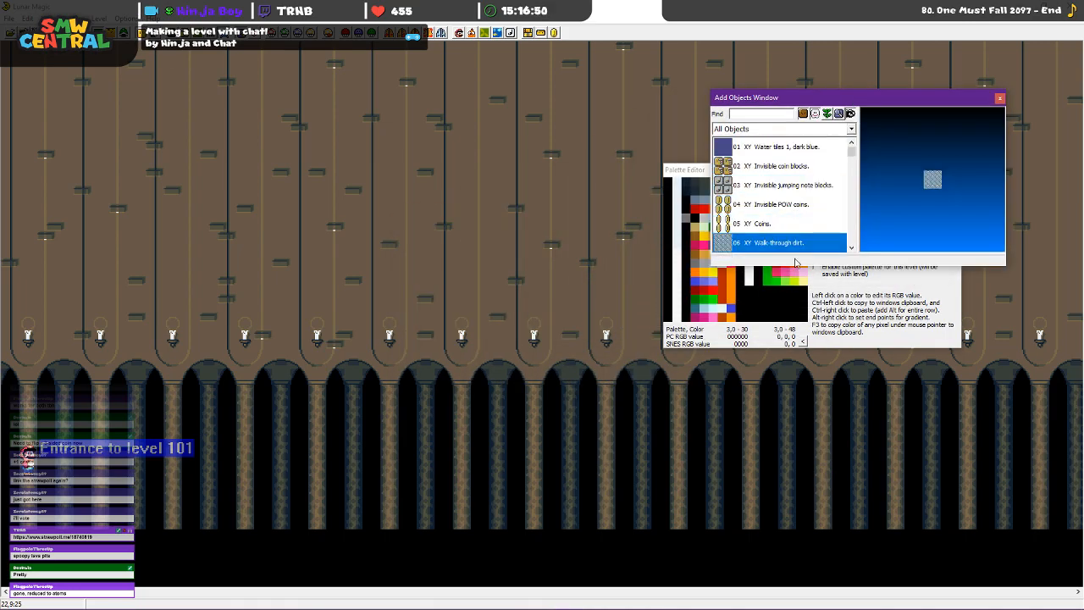
pyautogui.press('Up')
pyautogui.press('Up')
pyautogui.press('Up')
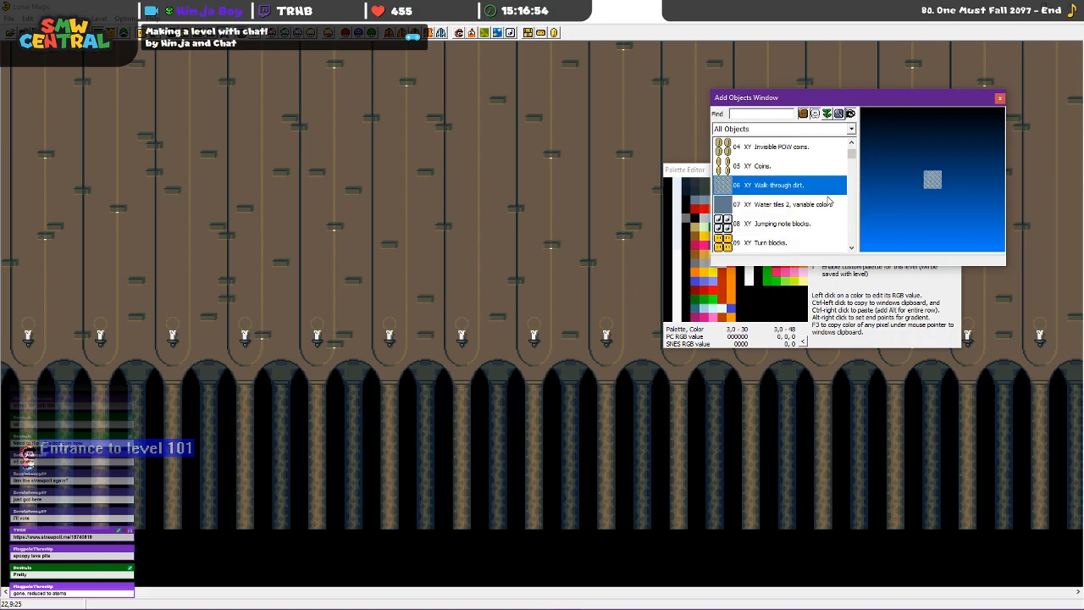
pyautogui.press('Down')
pyautogui.press('Down')
pyautogui.press('Down')
pyautogui.press('Down')
pyautogui.press('Down')
pyautogui.press('Down')
pyautogui.press('Down')
pyautogui.press('Down')
pyautogui.press('Down')
pyautogui.press('Down')
pyautogui.press('Down')
pyautogui.press('Down')
pyautogui.press('Down')
pyautogui.press('Down')
pyautogui.press('Down')
pyautogui.press('Down')
pyautogui.press('Down')
pyautogui.press('Down')
pyautogui.press('Down')
pyautogui.press('Down')
pyautogui.press('Down')
pyautogui.press('Down')
pyautogui.press('Down')
pyautogui.press('Down')
pyautogui.press('Down')
pyautogui.press('Up')
pyautogui.press('Down')
pyautogui.press('Down')
pyautogui.press('Down')
pyautogui.press('Down')
pyautogui.press('Down')
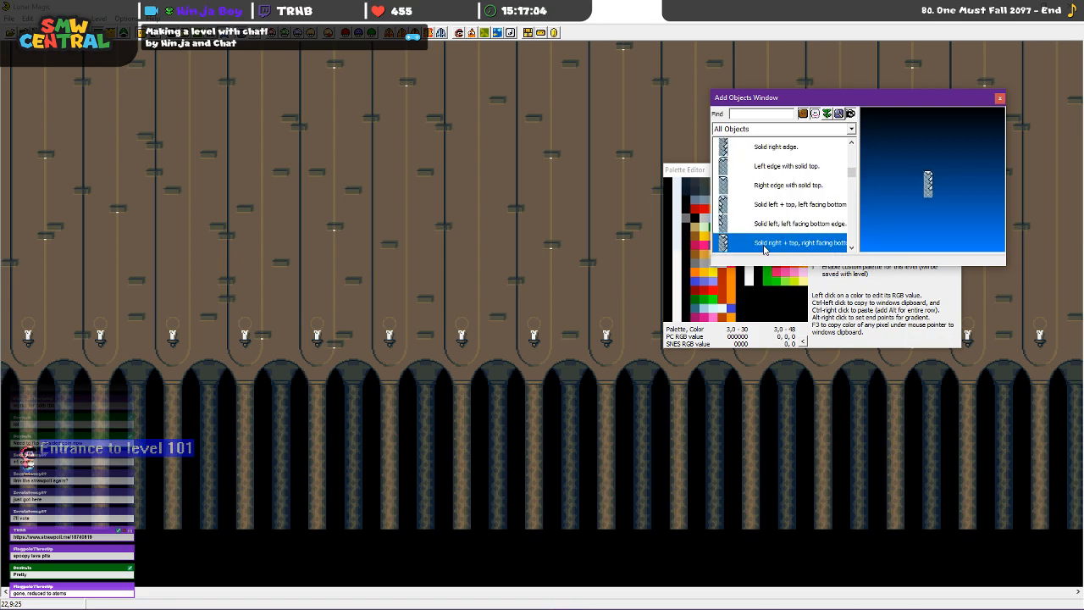
pyautogui.press('Up')
pyautogui.press('Up')
pyautogui.press('Up')
pyautogui.press('Up')
pyautogui.press('Up')
pyautogui.press('Up')
pyautogui.press('Up')
pyautogui.press('Up')
pyautogui.press('Up')
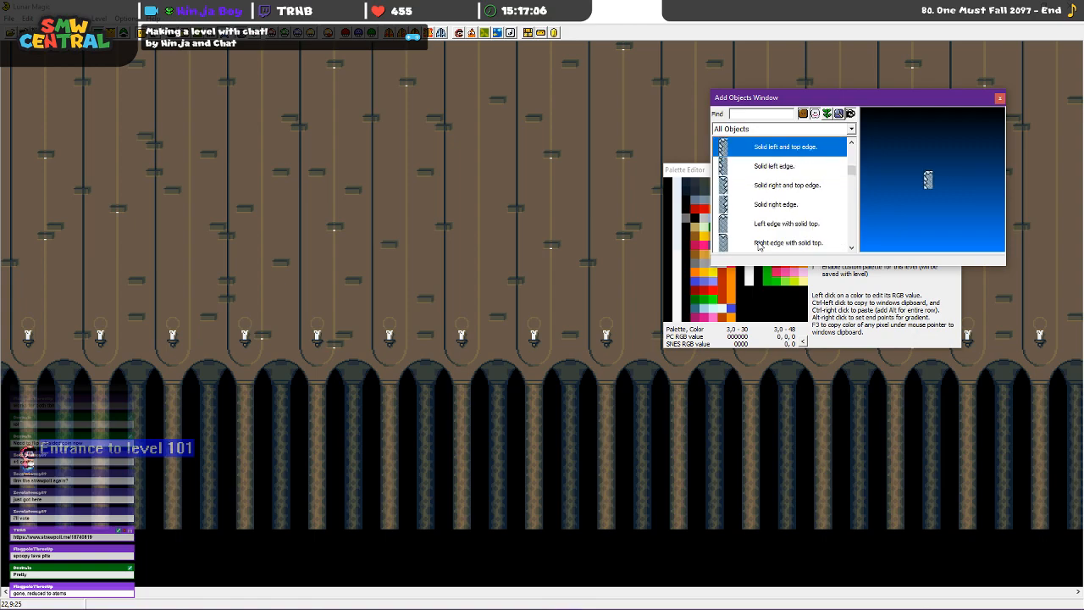
pyautogui.press('Down')
pyautogui.press('Down')
pyautogui.press('Down')
pyautogui.press('Down')
pyautogui.press('Down')
pyautogui.press('Down')
pyautogui.press('Down')
pyautogui.press('Down')
pyautogui.press('Down')
pyautogui.press('Down')
pyautogui.press('Down')
pyautogui.press('Down')
pyautogui.press('Down')
pyautogui.press('Down')
pyautogui.press('Down')
pyautogui.press('Down')
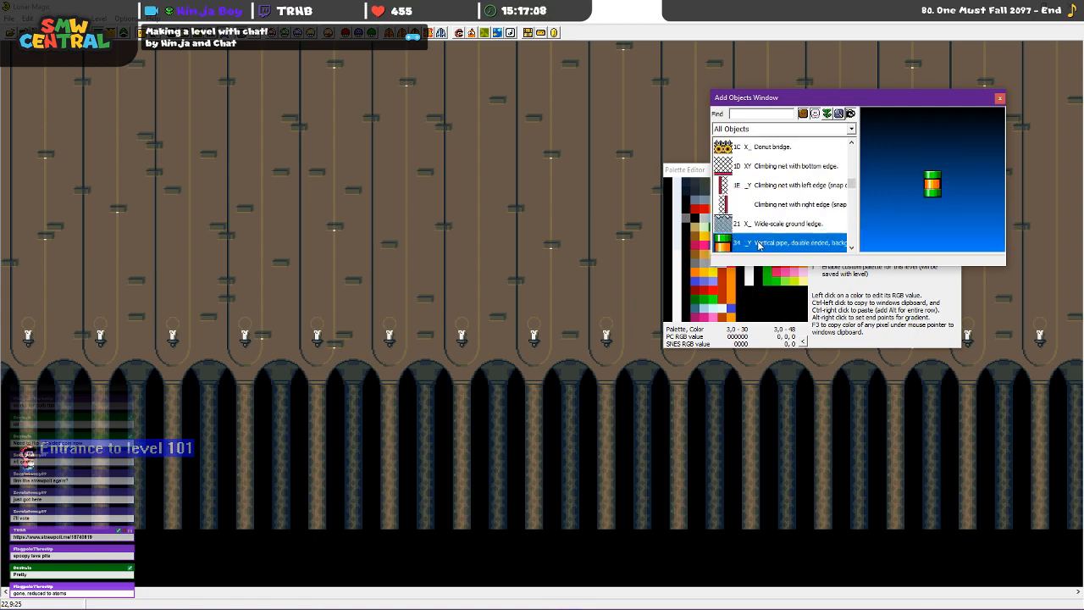
pyautogui.press('Down')
pyautogui.press('Down')
pyautogui.press('Down')
pyautogui.press('Down')
pyautogui.press('Down')
pyautogui.press('Down')
pyautogui.press('Down')
pyautogui.press('Down')
pyautogui.moveTo(852, 201); pyautogui.dragTo(852, 246)
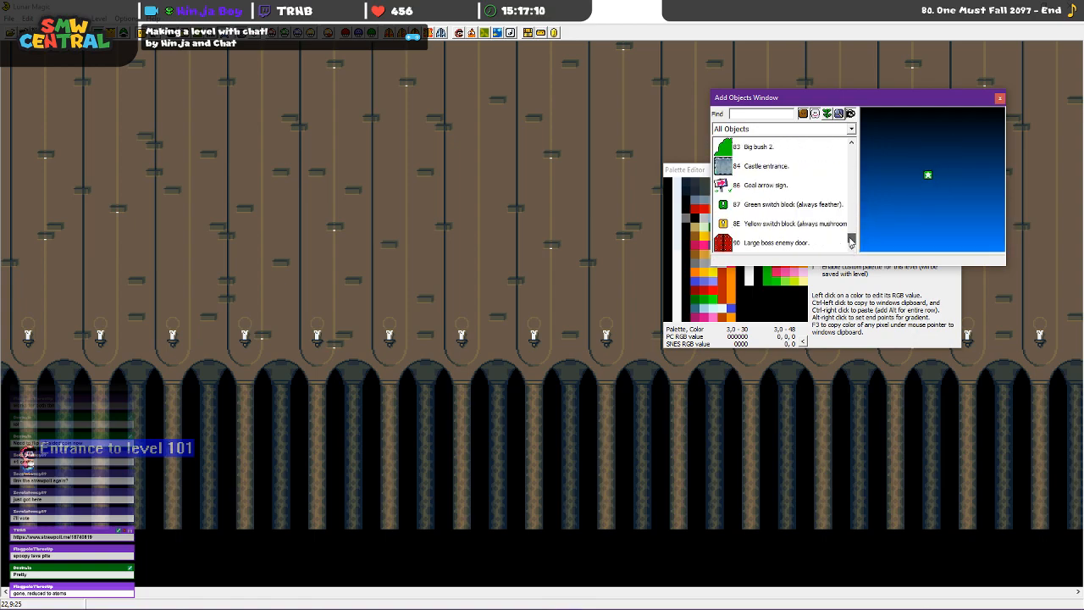
pyautogui.press('Up')
pyautogui.press('Up')
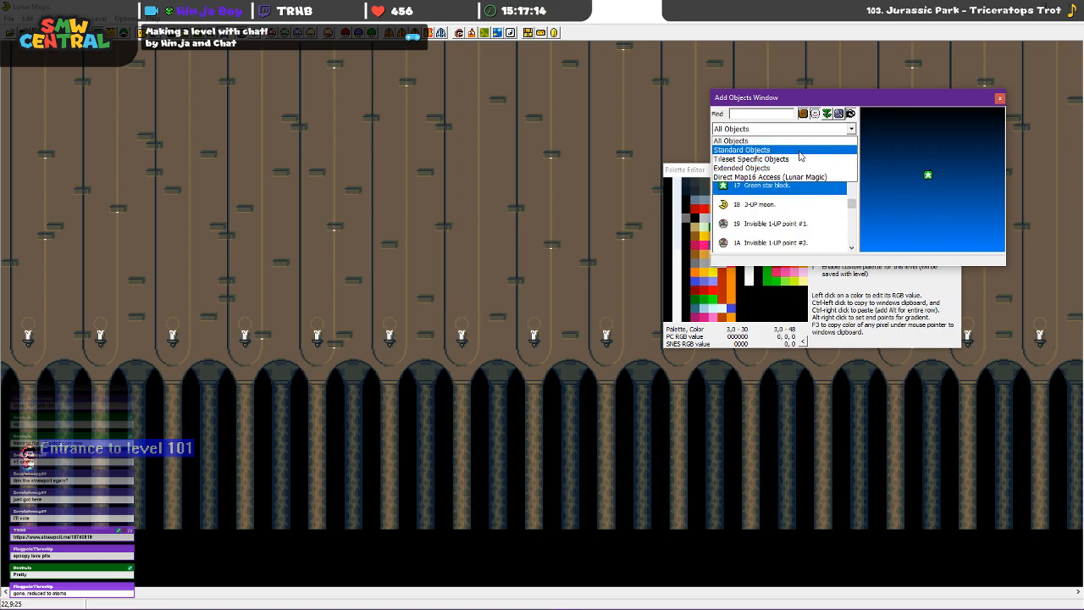
# Look through the Standard, Extended and Tileset Specific object categories for usable castle pieces
pyautogui.click(798, 151)
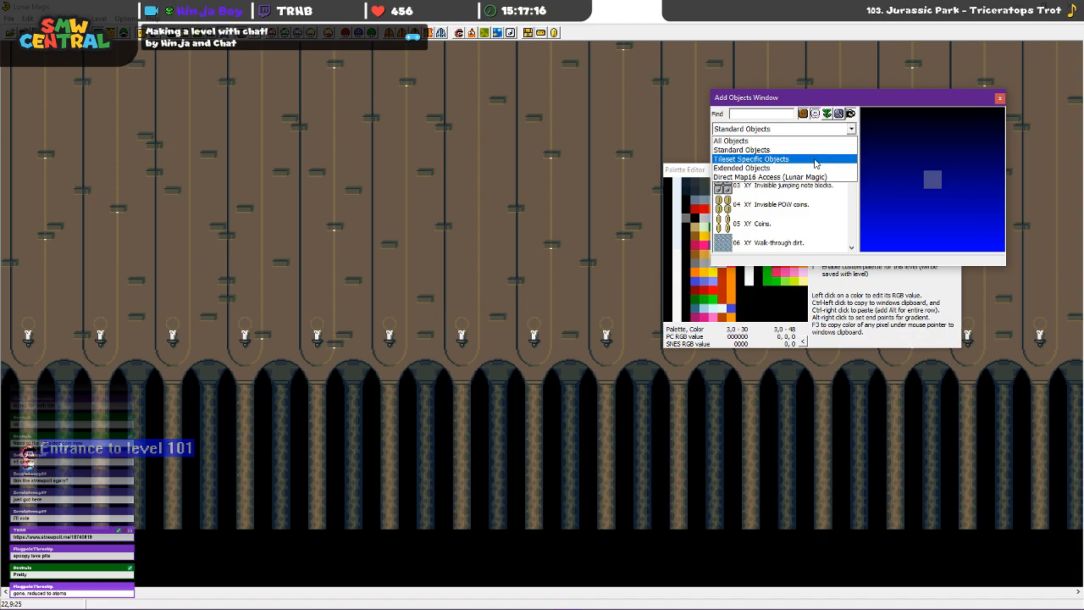
pyautogui.click(809, 169)
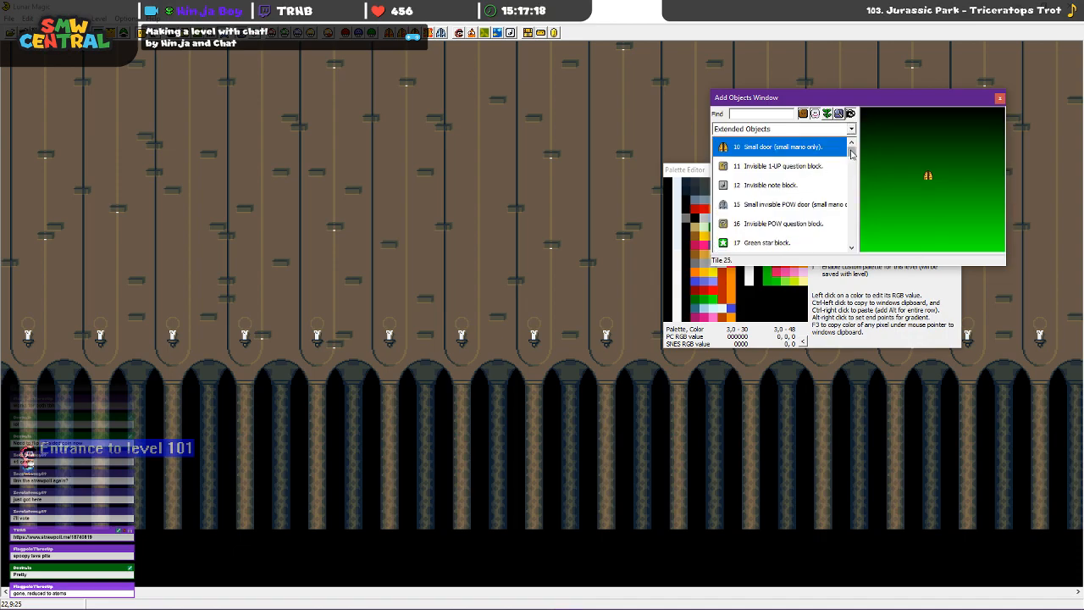
pyautogui.scroll(-8, 851, 151)
pyautogui.click(850, 129)
pyautogui.click(796, 144)
pyautogui.scroll(-3, 838, 195)
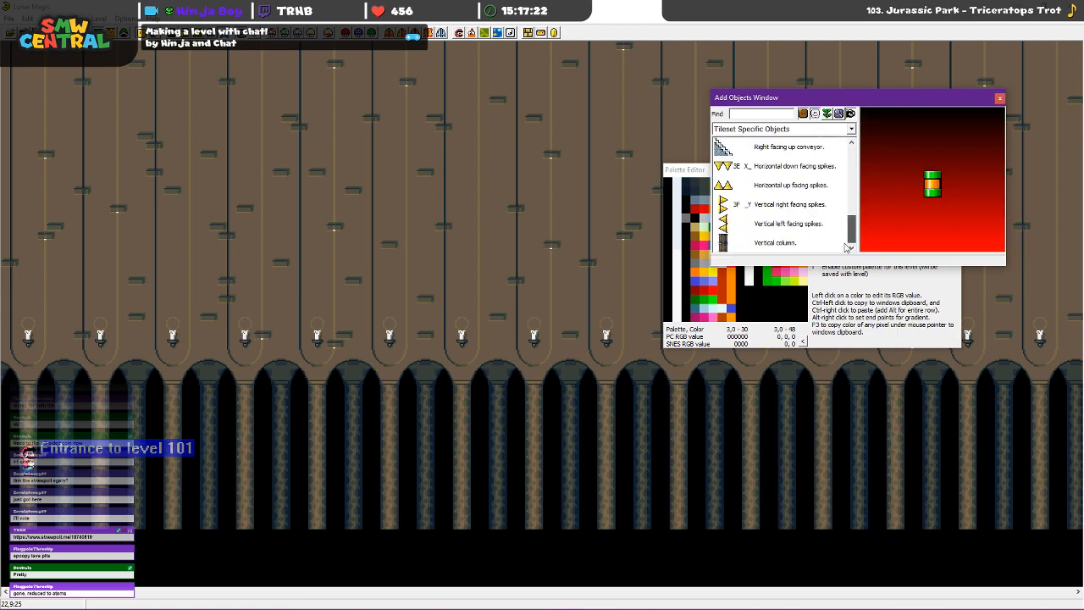
pyautogui.scroll(5, 844, 237)
pyautogui.click(851, 128)
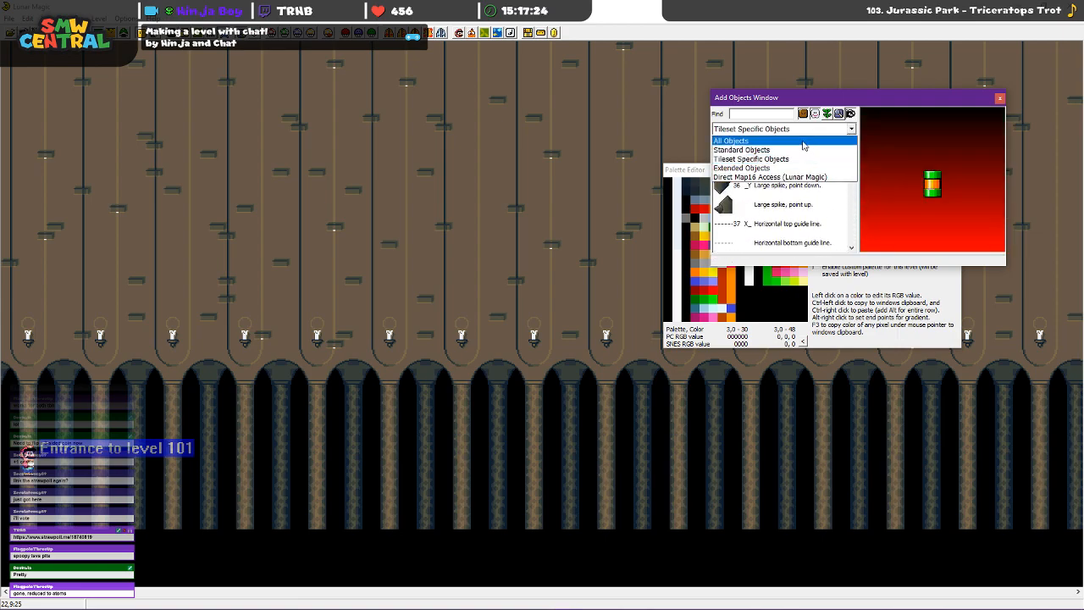
# Place a Ledge object about 16 tiles wide and 3 tiles tall beneath the level entrance at the start
pyautogui.click(805, 144)
pyautogui.moveTo(852, 151); pyautogui.dragTo(851, 175)
pyautogui.click(758, 166)
pyautogui.moveTo(758, 166); pyautogui.dragTo(501, 508)
pyautogui.click(477, 429)
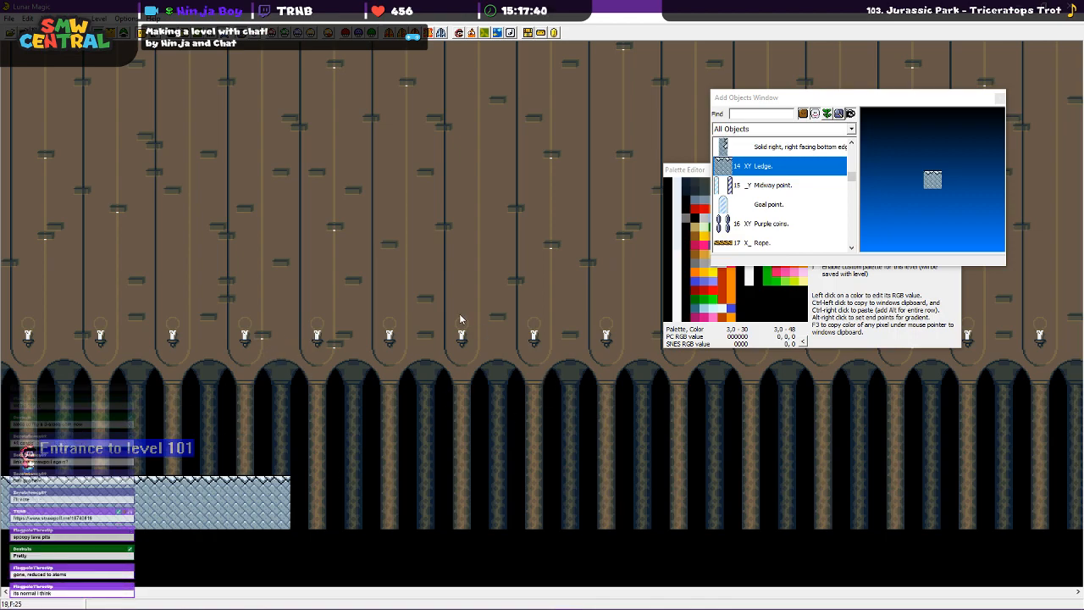
# Try a Wide-scale ground ledge in the upper background area, shorten it by 10 tiles, and delete it
pyautogui.click(730, 129)
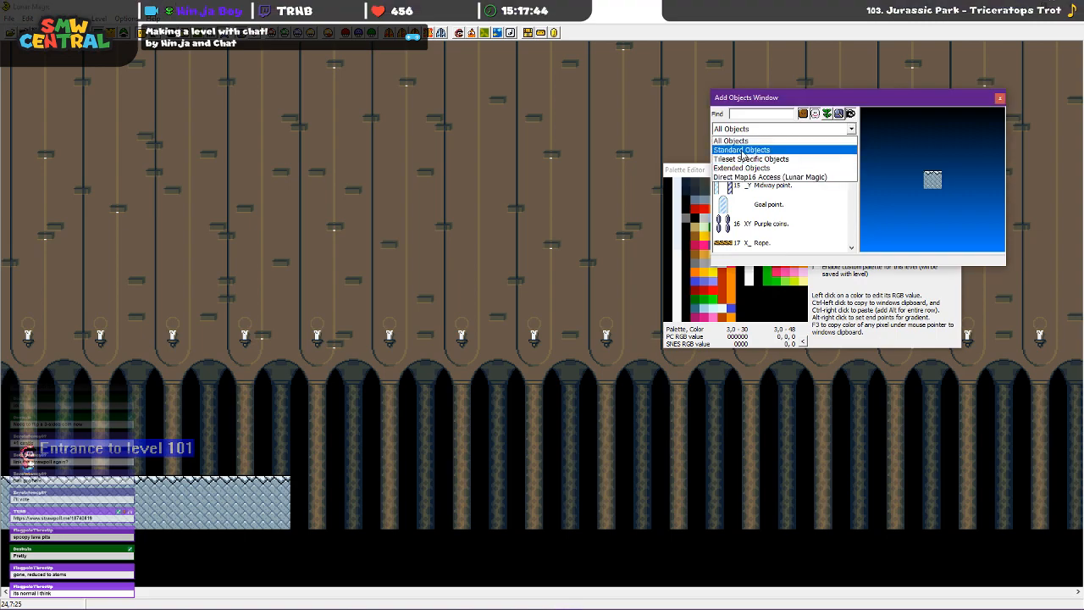
pyautogui.click(738, 149)
pyautogui.moveTo(852, 151); pyautogui.dragTo(824, 244)
pyautogui.click(749, 249)
pyautogui.rightClick(448, 179)
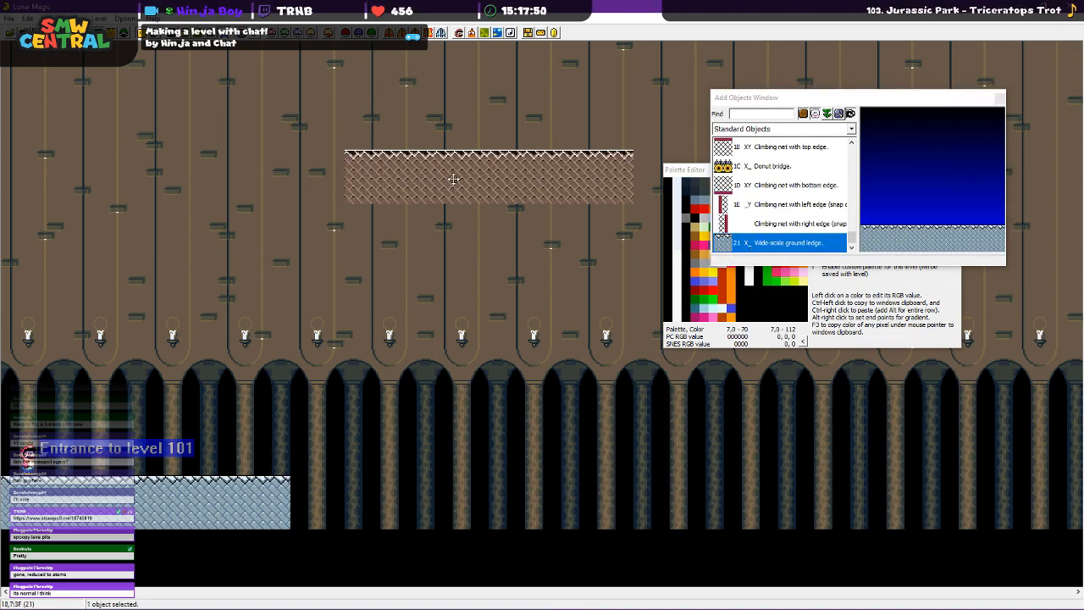
pyautogui.moveTo(628, 167); pyautogui.dragTo(344, 207)
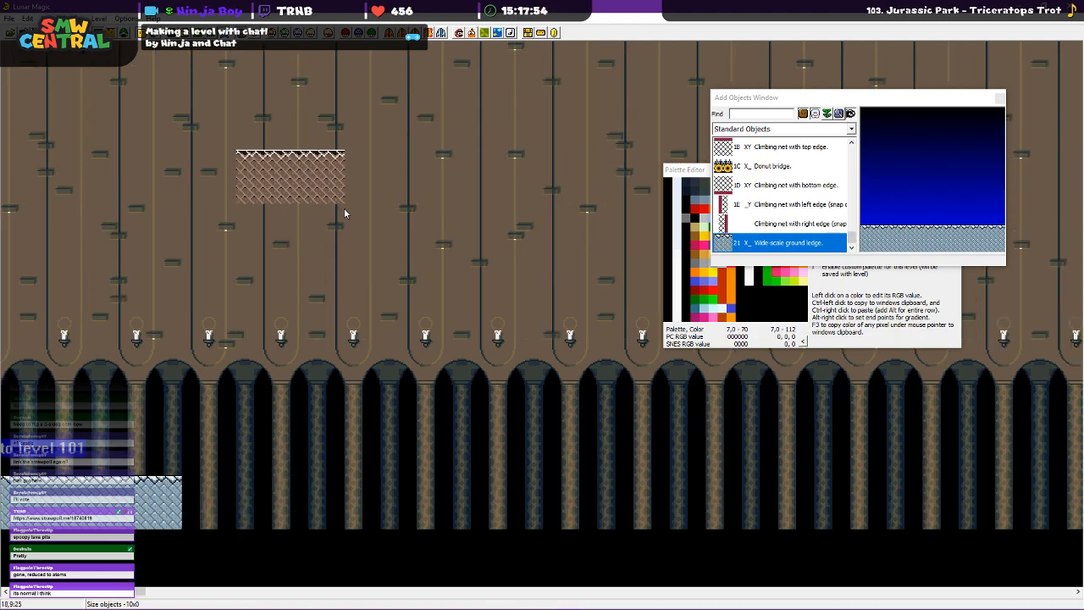
pyautogui.press('Delete')
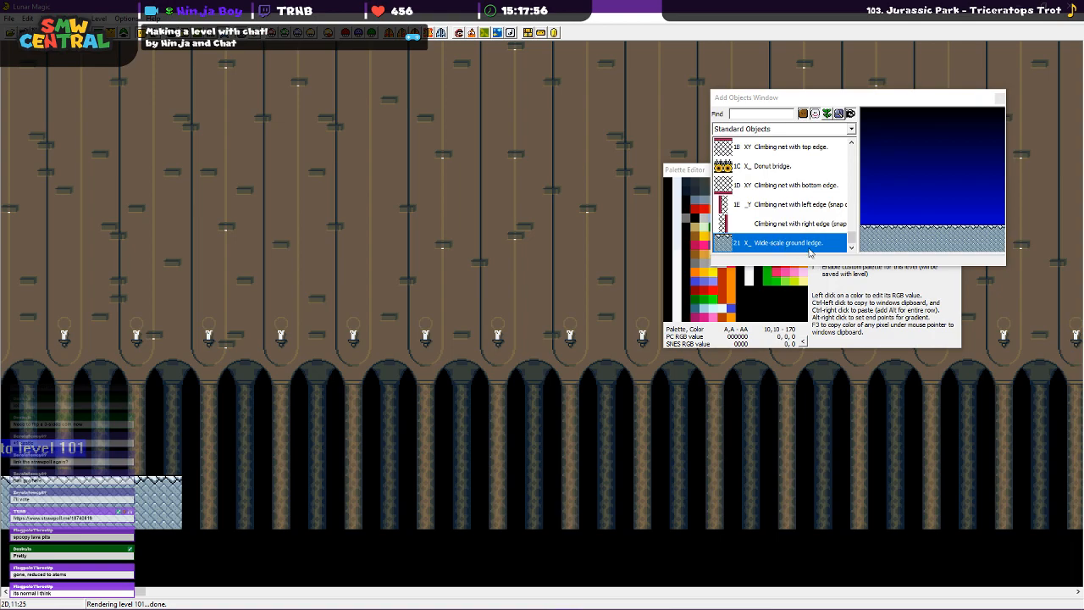
pyautogui.moveTo(851, 239); pyautogui.dragTo(838, 144)
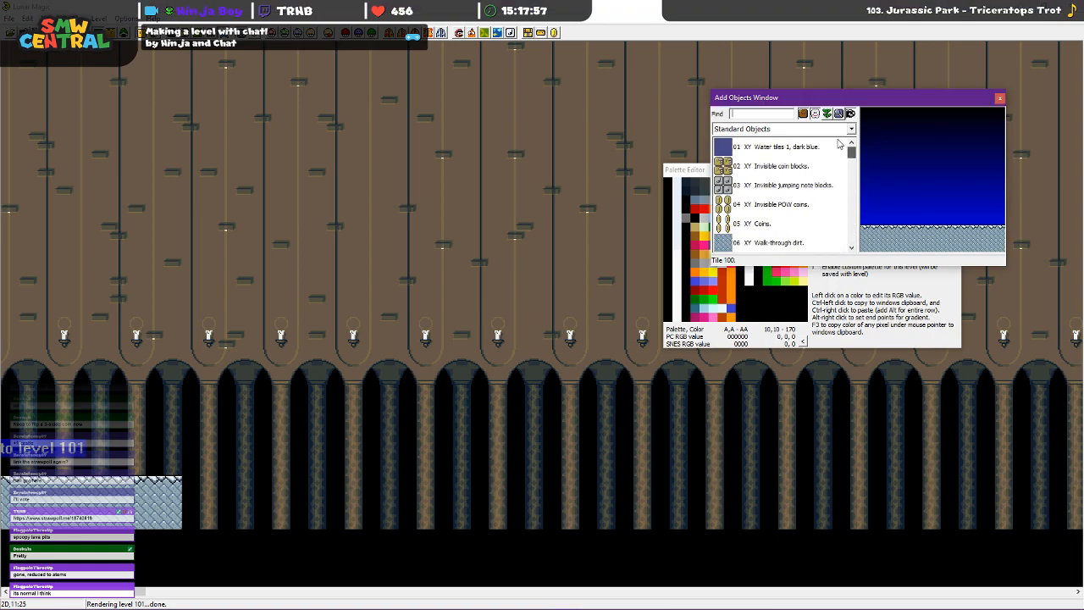
pyautogui.click(428, 175)
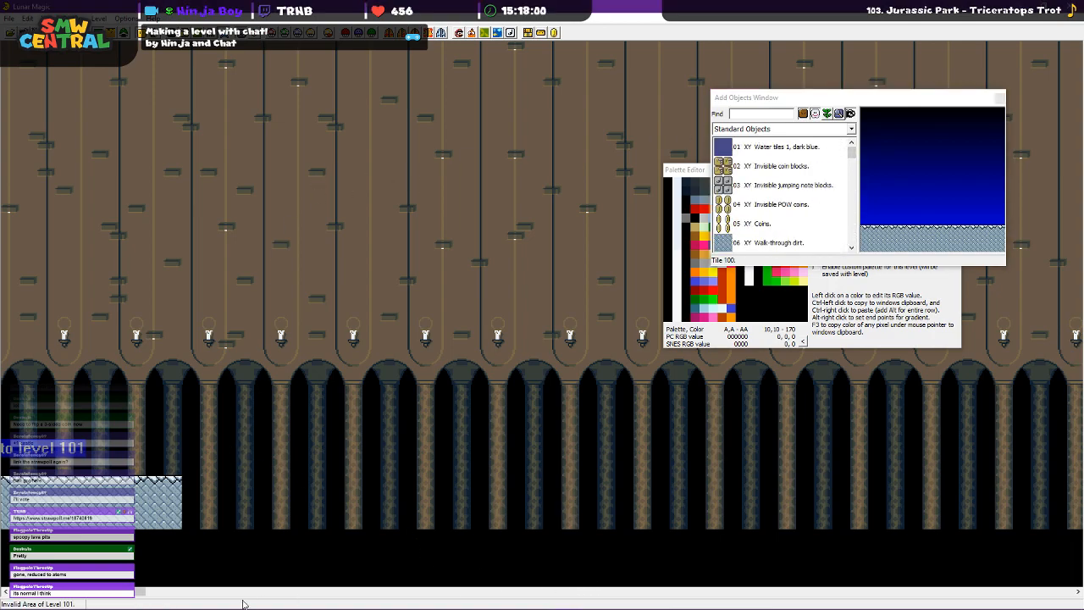
pyautogui.moveTo(110, 591); pyautogui.dragTo(21, 585)
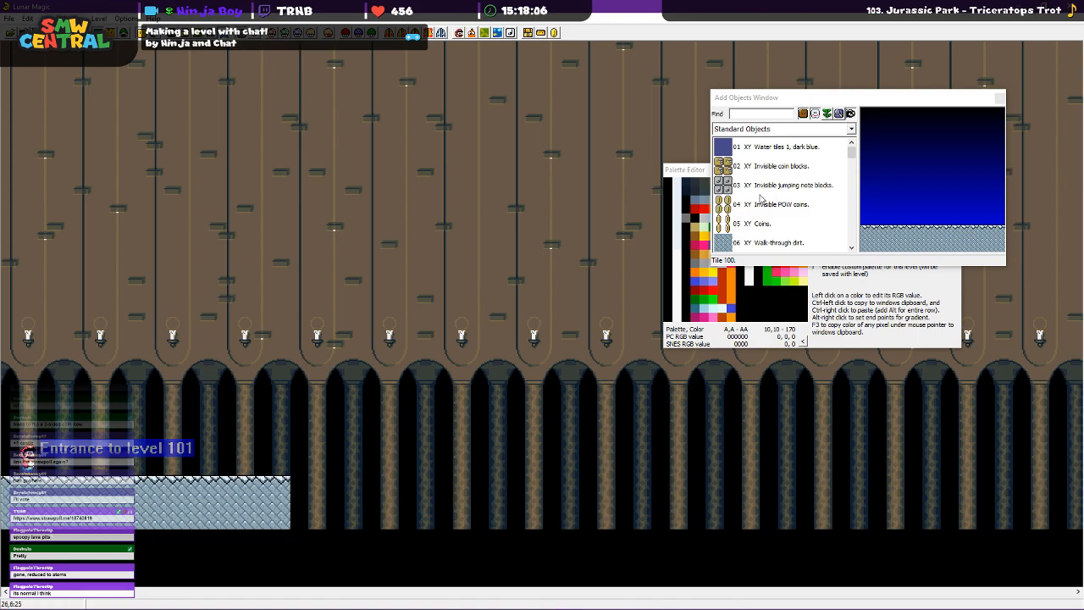
# Recolor color 3 of palette row 2 to a very dark brownish grey, about RGB 52, 47, 46
pyautogui.click(683, 220)
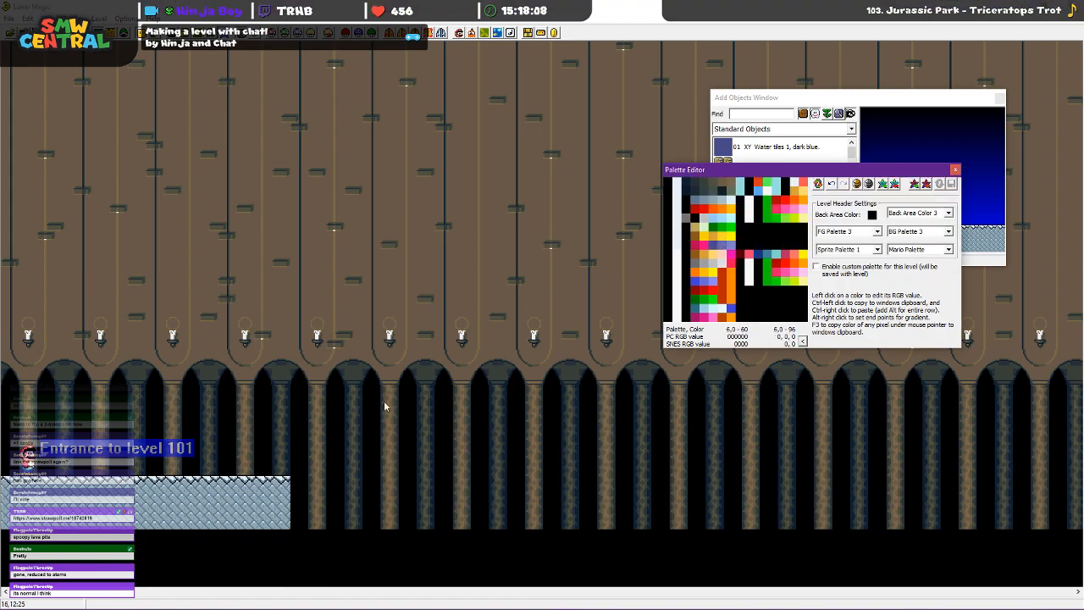
pyautogui.click(693, 202)
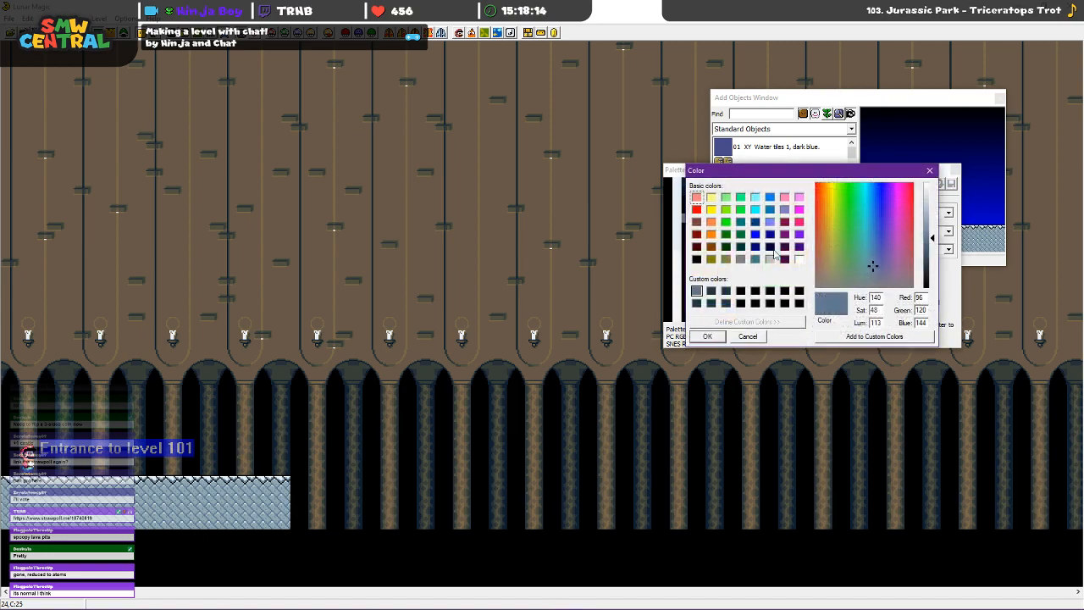
pyautogui.moveTo(872, 268); pyautogui.dragTo(819, 283)
pyautogui.moveTo(933, 238); pyautogui.dragTo(933, 270)
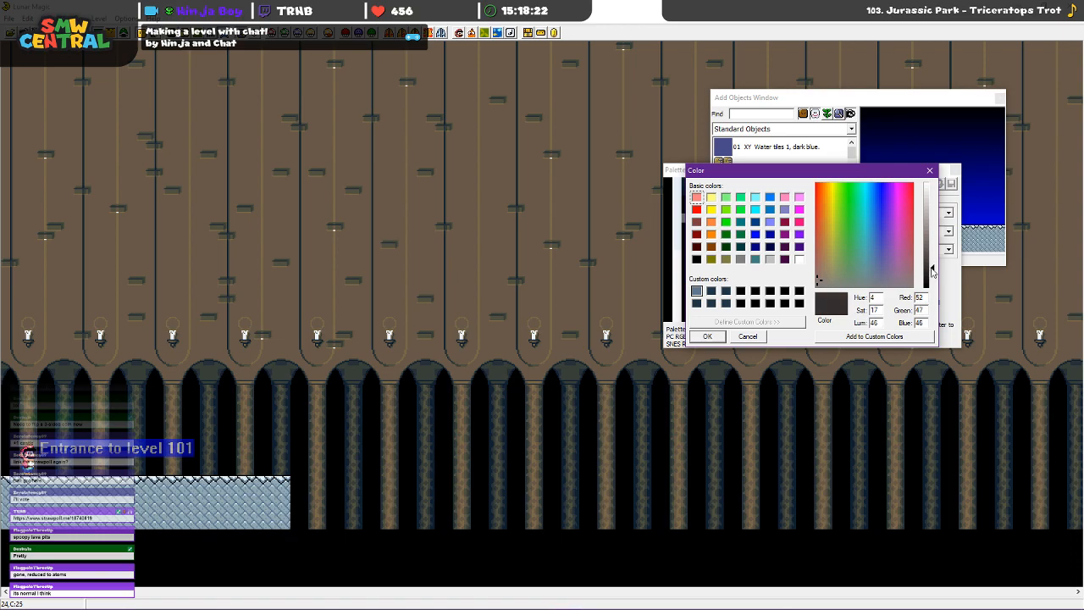
pyautogui.click(707, 336)
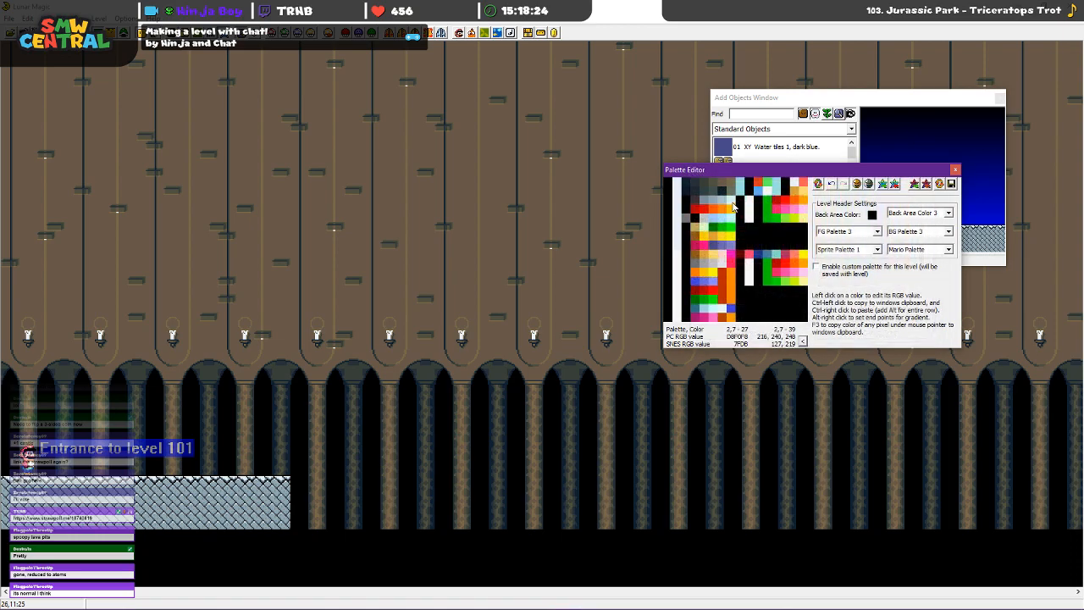
# Recolor color 7 of palette row 2 to a muted reddish brown, about RGB 120, 96, 96
pyautogui.click(733, 206)
pyautogui.moveTo(867, 221); pyautogui.dragTo(823, 279)
pyautogui.moveTo(933, 195); pyautogui.dragTo(934, 256)
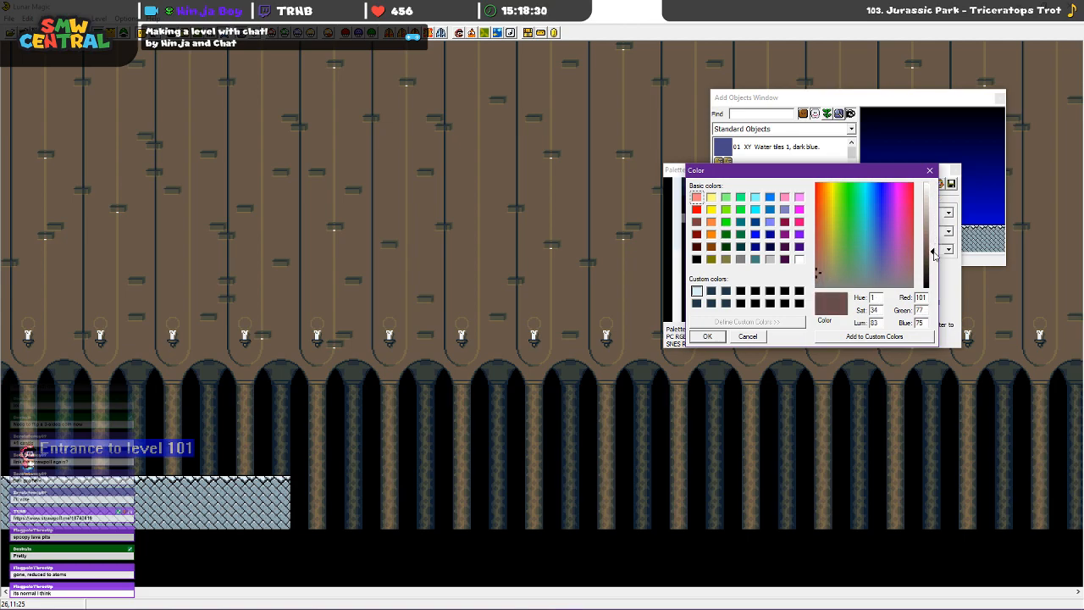
pyautogui.click(714, 338)
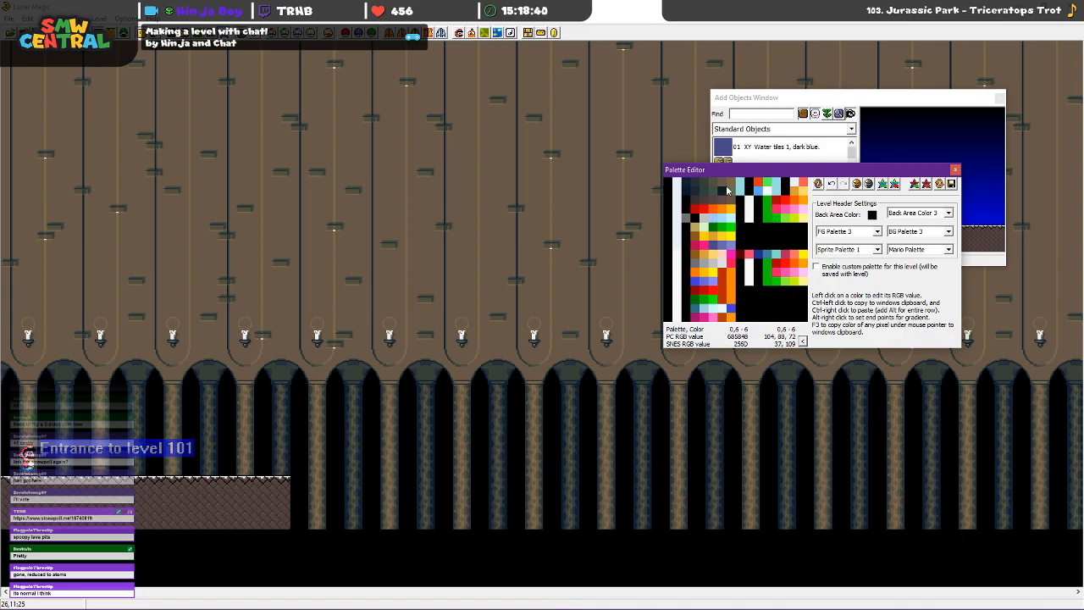
# Check the color values of color 7 in palette row 0 as a reference for the ledge
pyautogui.click(727, 190)
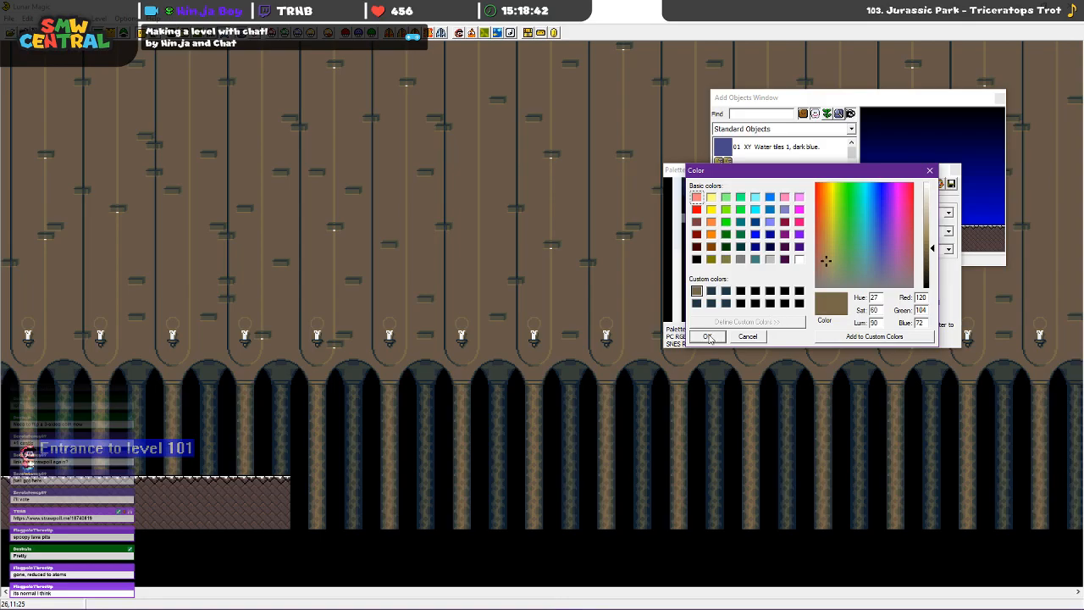
pyautogui.click(708, 337)
pyautogui.click(732, 204)
pyautogui.click(760, 336)
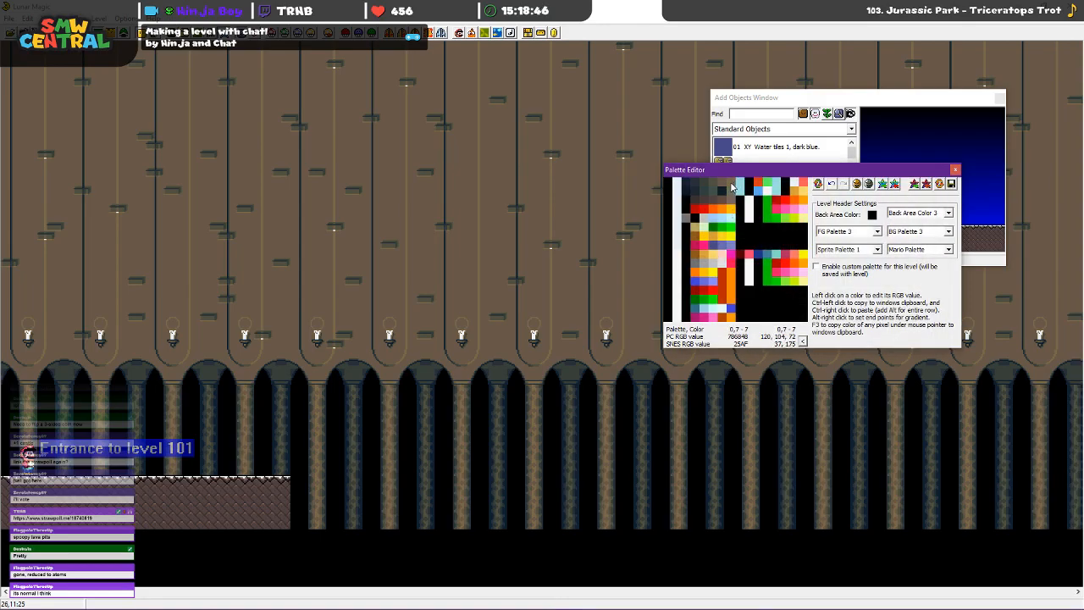
pyautogui.click(732, 187)
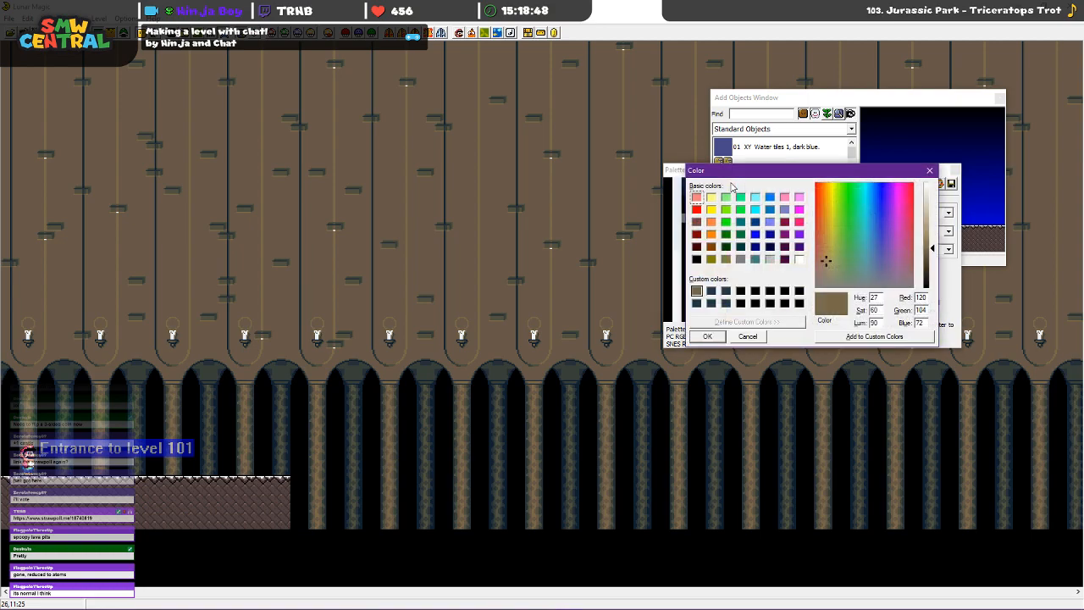
pyautogui.click(710, 334)
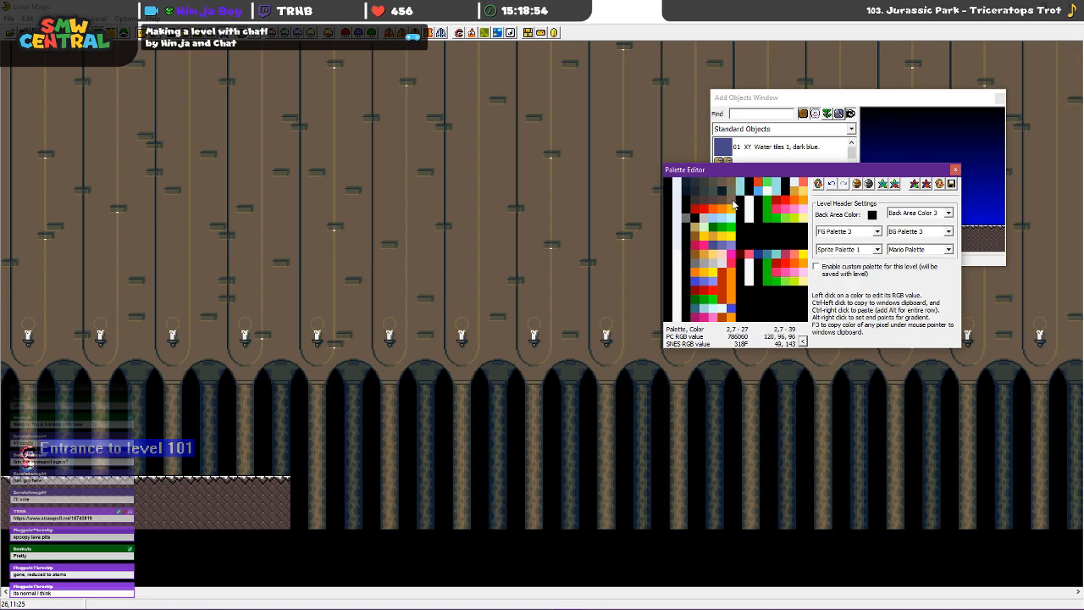
# Recolor color 7 of palette row 2 to a darker shade of the background brown, RGB 120, 104, 72
pyautogui.click(734, 204)
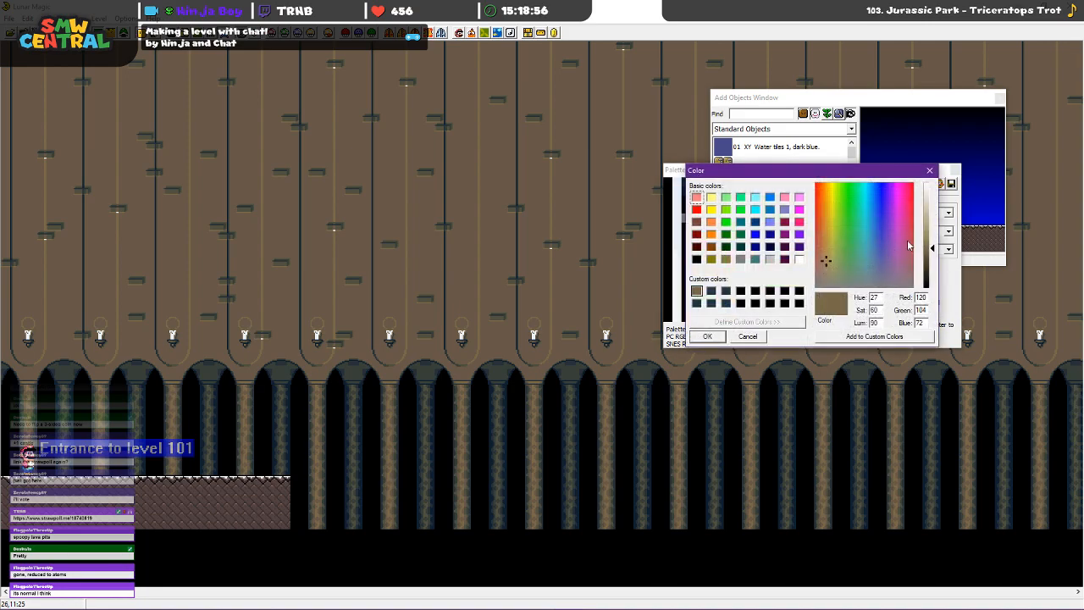
pyautogui.moveTo(936, 247); pyautogui.dragTo(936, 263)
pyautogui.click(708, 336)
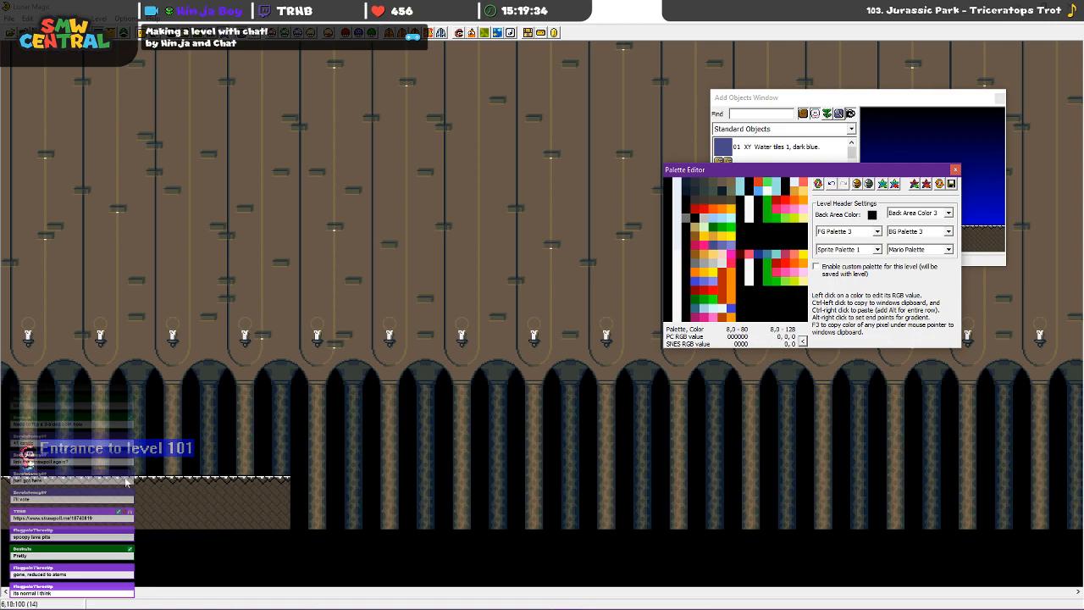
# Try recoloring color 9 of palette row 2 to mid grey, RGB 125, 125, 125, and restore it to white
pyautogui.click(746, 204)
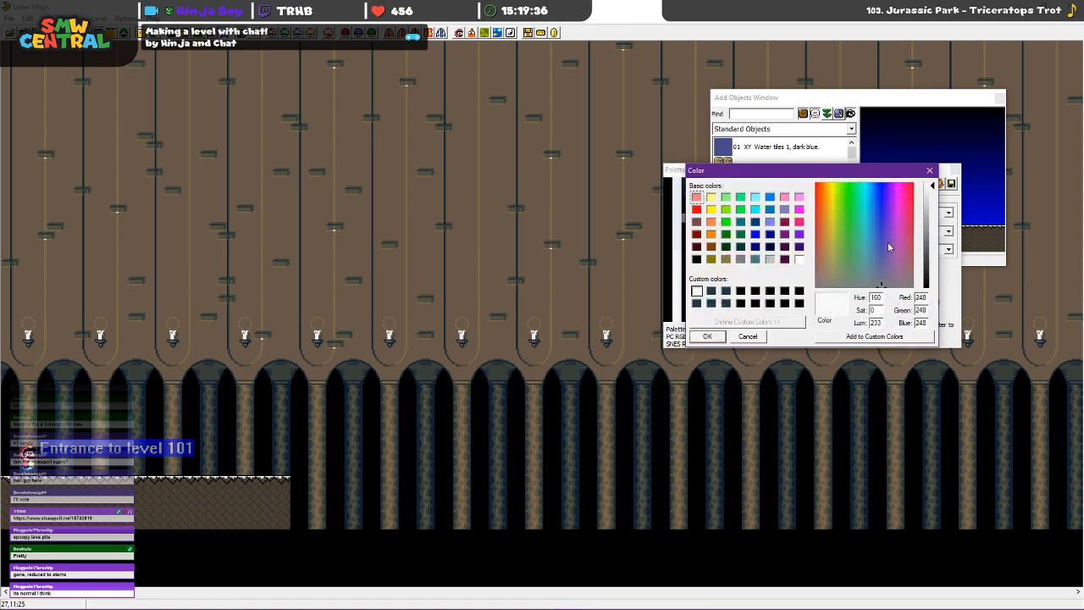
pyautogui.moveTo(932, 212); pyautogui.dragTo(932, 237)
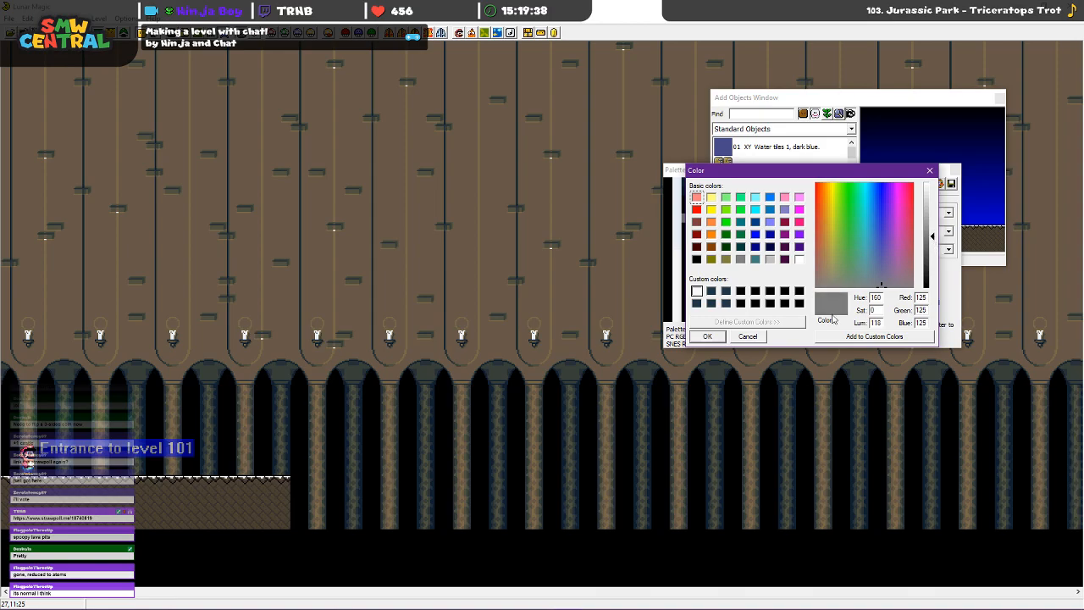
pyautogui.click(707, 338)
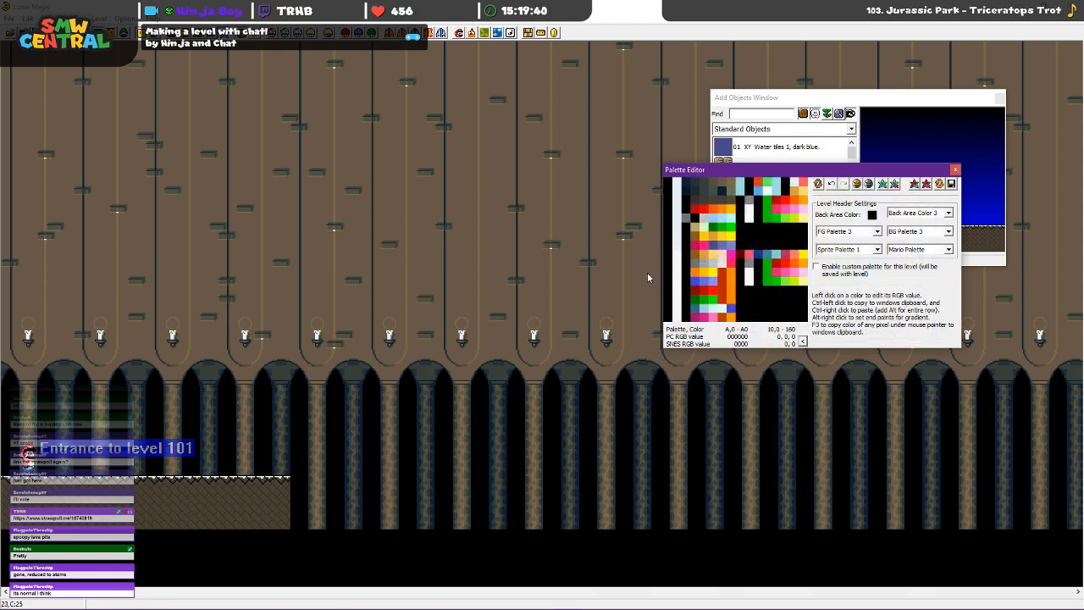
pyautogui.click(749, 201)
pyautogui.moveTo(932, 233); pyautogui.dragTo(930, 184)
pyautogui.click(704, 339)
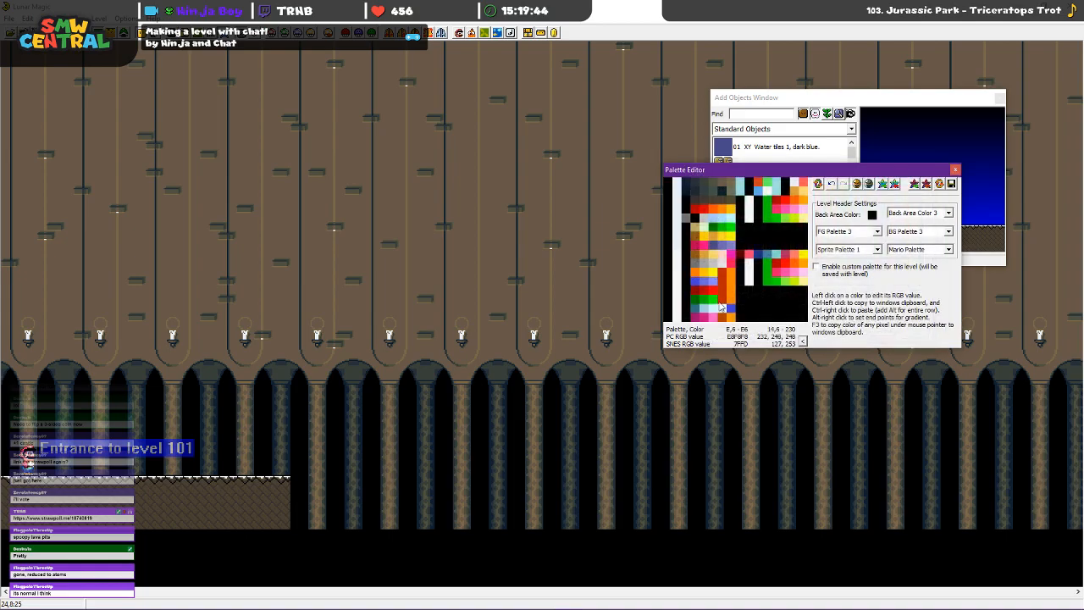
# Save the shared palette changes and enable the custom palette for this level
pyautogui.click(676, 201)
pyautogui.click(855, 282)
pyautogui.click(950, 187)
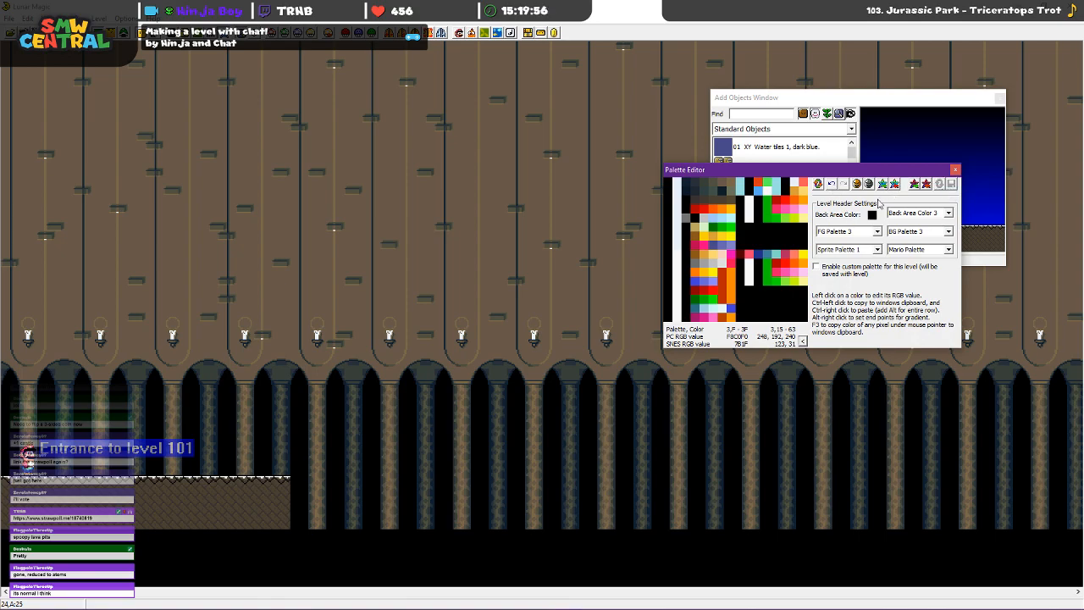
pyautogui.click(816, 267)
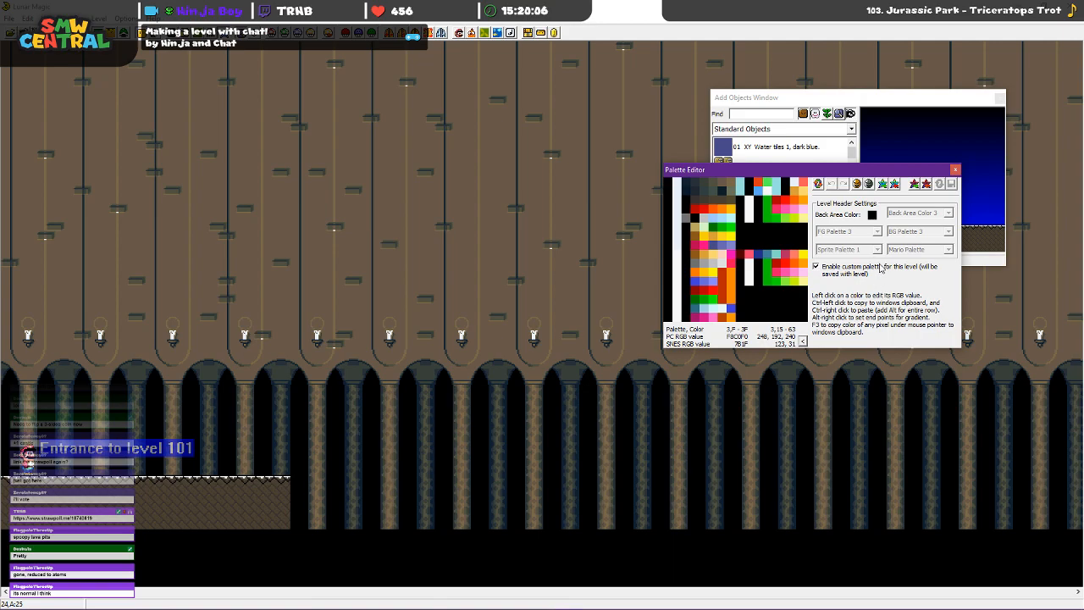
# Recolor color 1 of palette row 2 to a neutral grey, about RGB 114, 114, 114, and save level 101
pyautogui.click(676, 200)
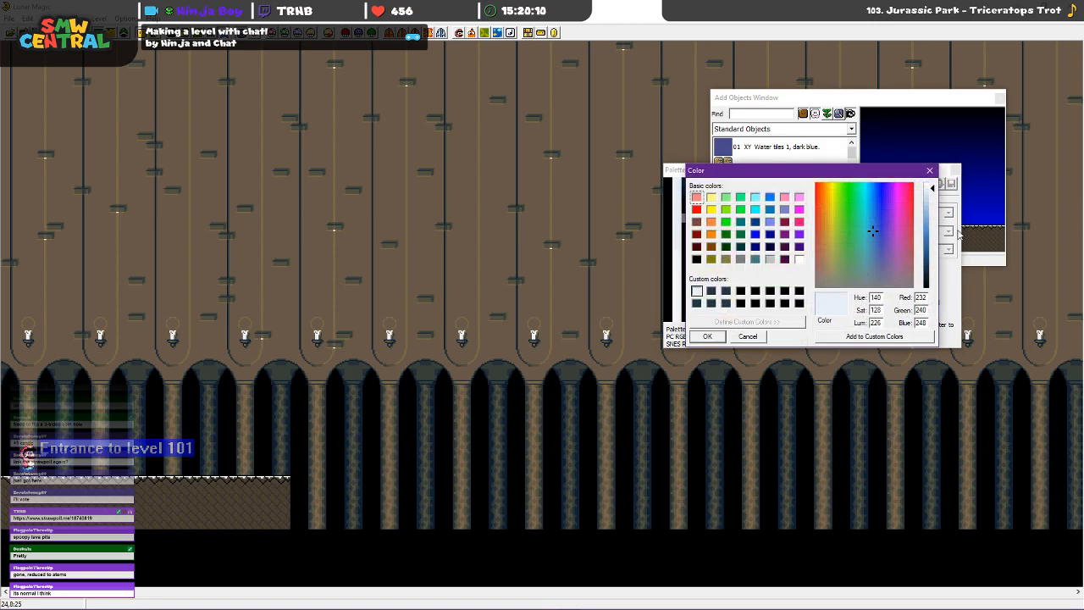
pyautogui.moveTo(827, 275)
pyautogui.mouseDown()
pyautogui.moveTo(842, 262)
pyautogui.moveTo(818, 286)
pyautogui.mouseUp()
pyautogui.click(934, 193)
pyautogui.moveTo(935, 194); pyautogui.dragTo(934, 244)
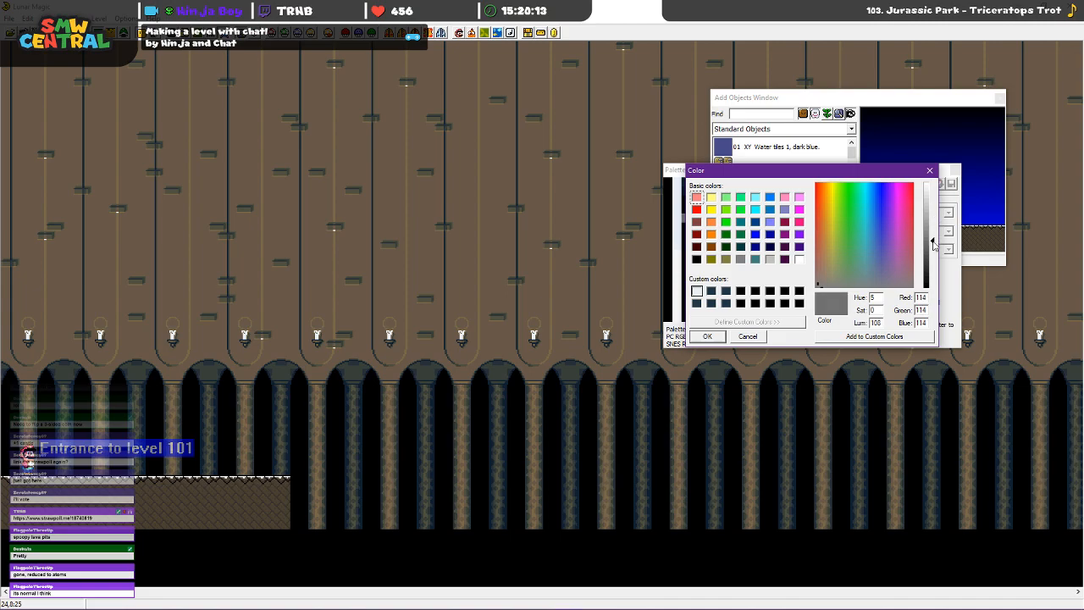
pyautogui.click(710, 338)
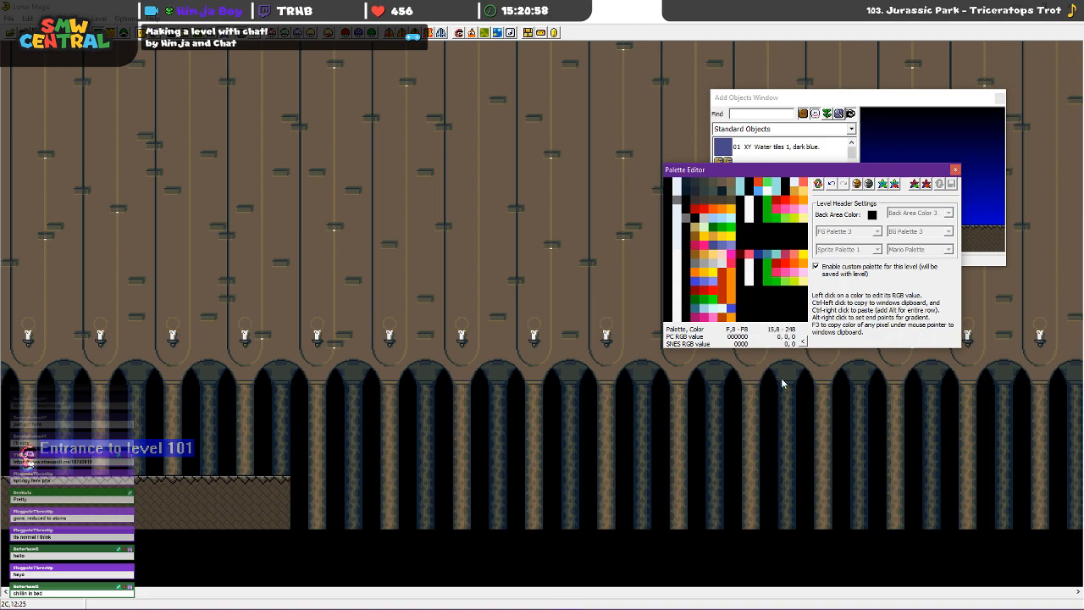
pyautogui.click(955, 171)
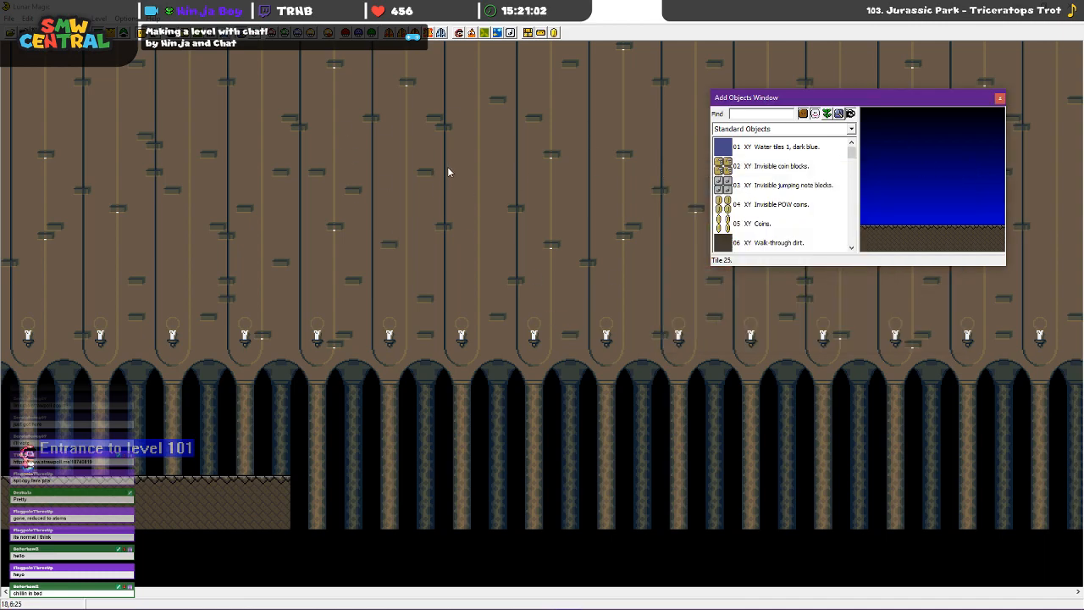
pyautogui.hotkey('ctrl', 's')
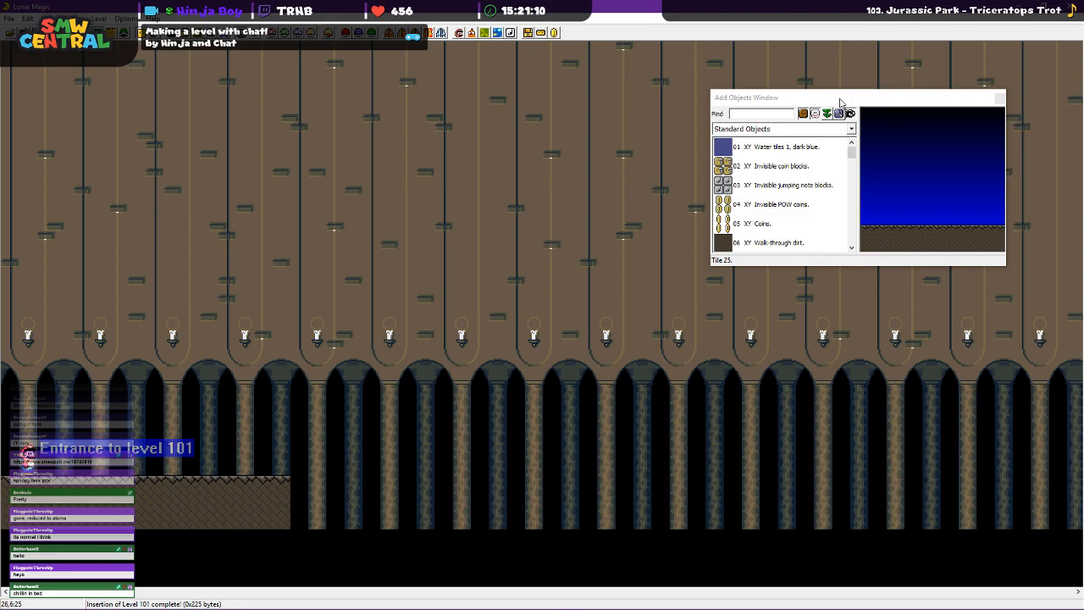
# Try the Add Objects window at 200% zoom, return it to 100%, and move it over the upper middle of the level
pyautogui.moveTo(841, 102); pyautogui.dragTo(789, 91)
pyautogui.click(786, 109)
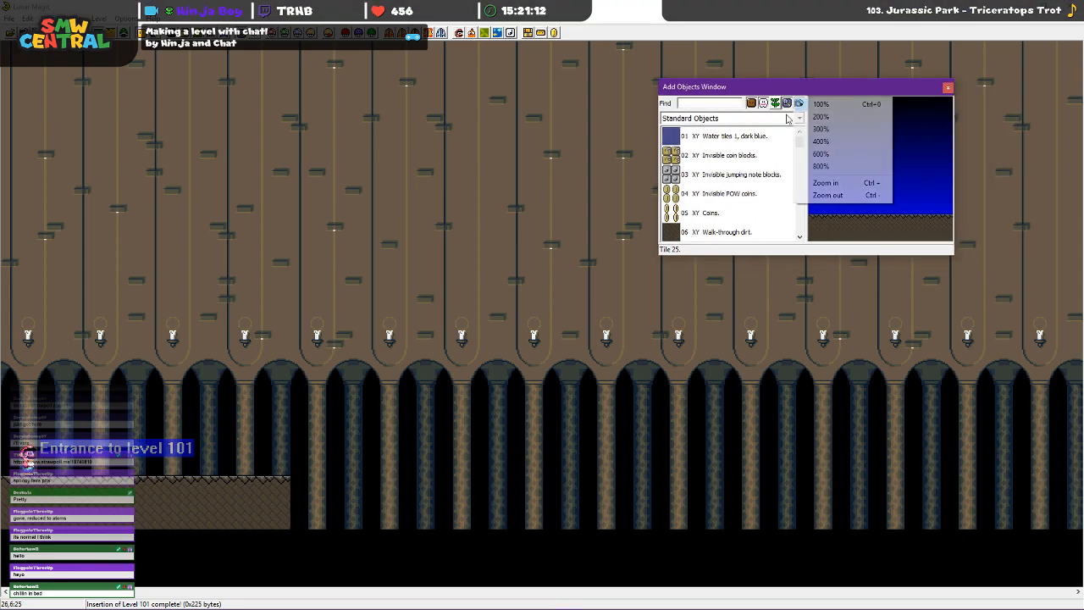
pyautogui.click(827, 116)
pyautogui.moveTo(854, 90); pyautogui.dragTo(601, 89)
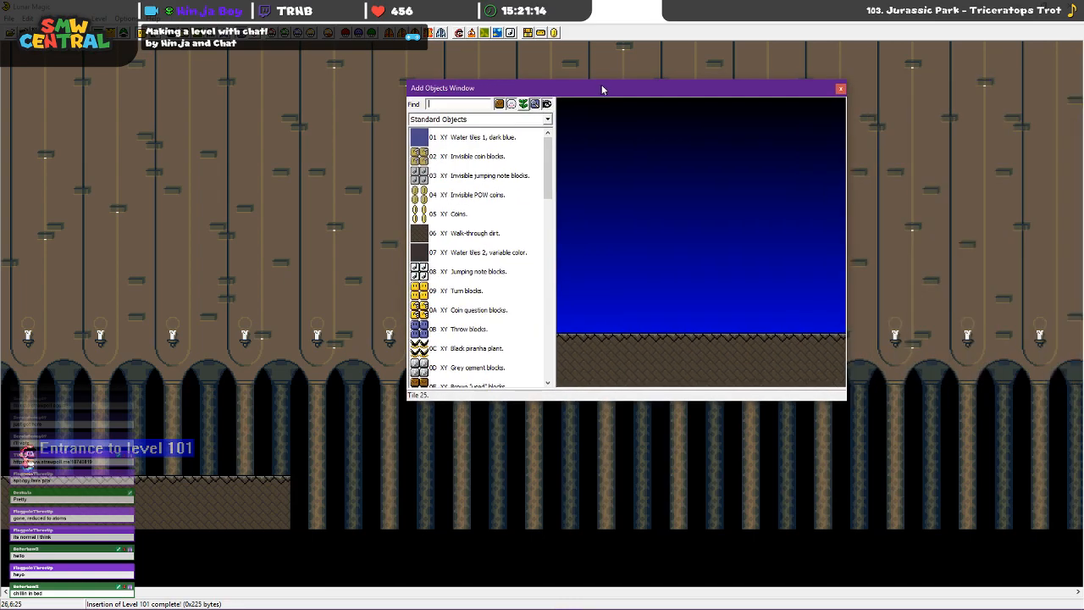
pyautogui.click(545, 104)
pyautogui.click(570, 105)
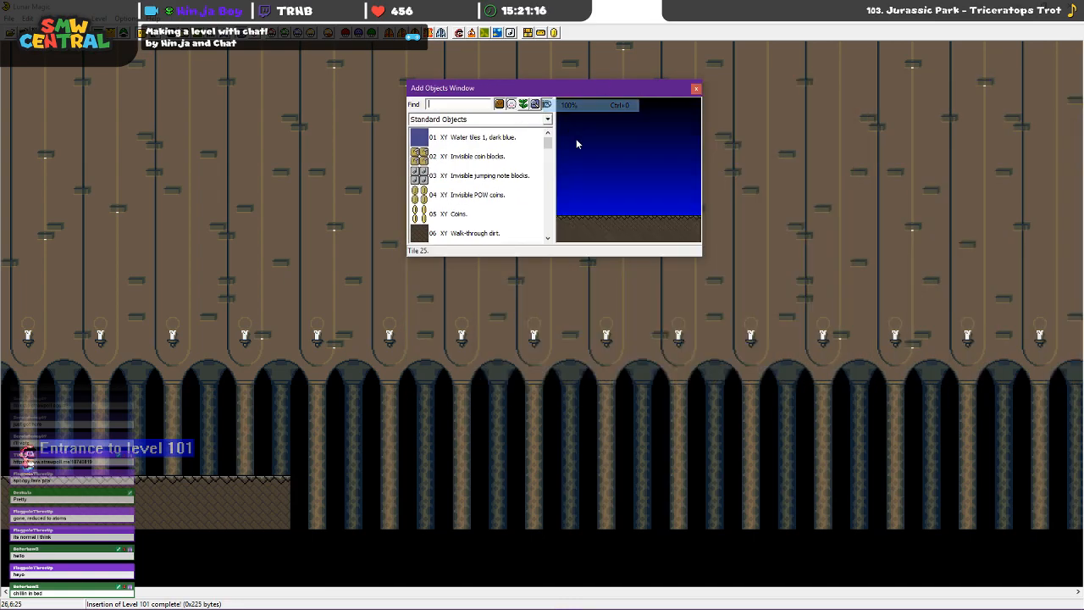
pyautogui.moveTo(637, 88); pyautogui.dragTo(620, 56)
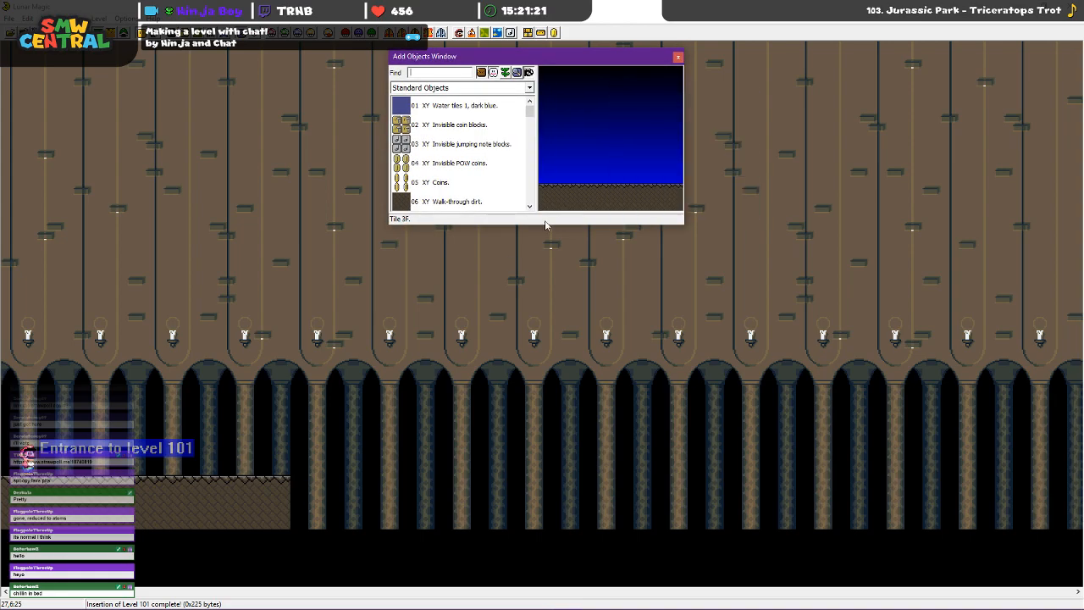
# Raise the starting ledge by about seven tiles and place the level 101 entrance on top of it
pyautogui.click(285, 450)
pyautogui.moveTo(283, 448); pyautogui.dragTo(283, 469)
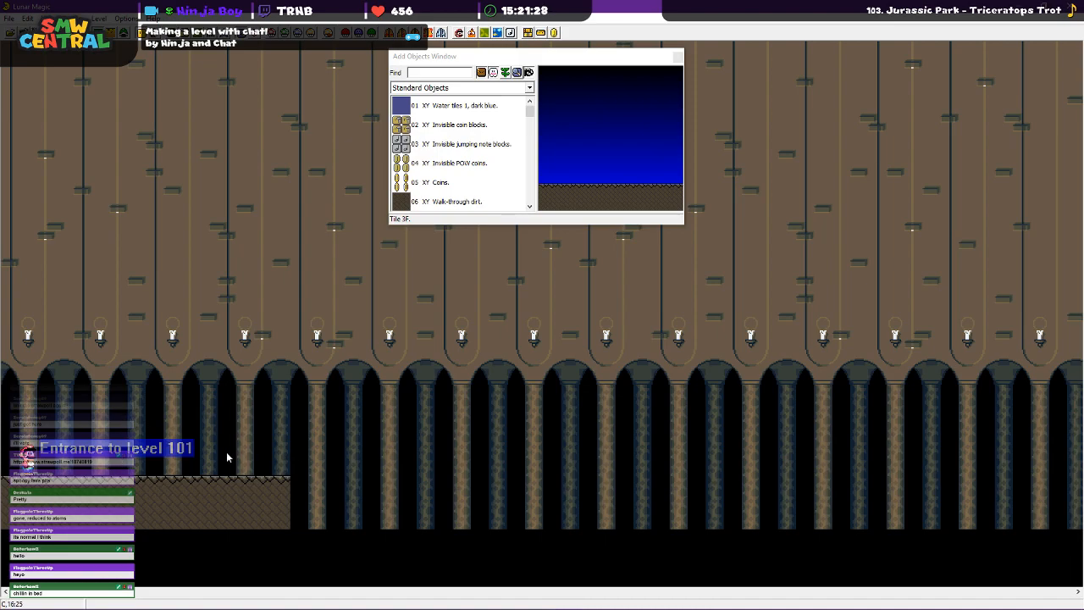
pyautogui.moveTo(30, 458)
pyautogui.mouseDown()
pyautogui.moveTo(15, 276)
pyautogui.moveTo(54, 304)
pyautogui.moveTo(34, 321)
pyautogui.moveTo(36, 232)
pyautogui.moveTo(39, 354)
pyautogui.moveTo(21, 481)
pyautogui.moveTo(29, 245)
pyautogui.mouseUp()
pyautogui.moveTo(35, 498)
pyautogui.mouseDown()
pyautogui.moveTo(34, 288)
pyautogui.moveTo(35, 373)
pyautogui.mouseUp()
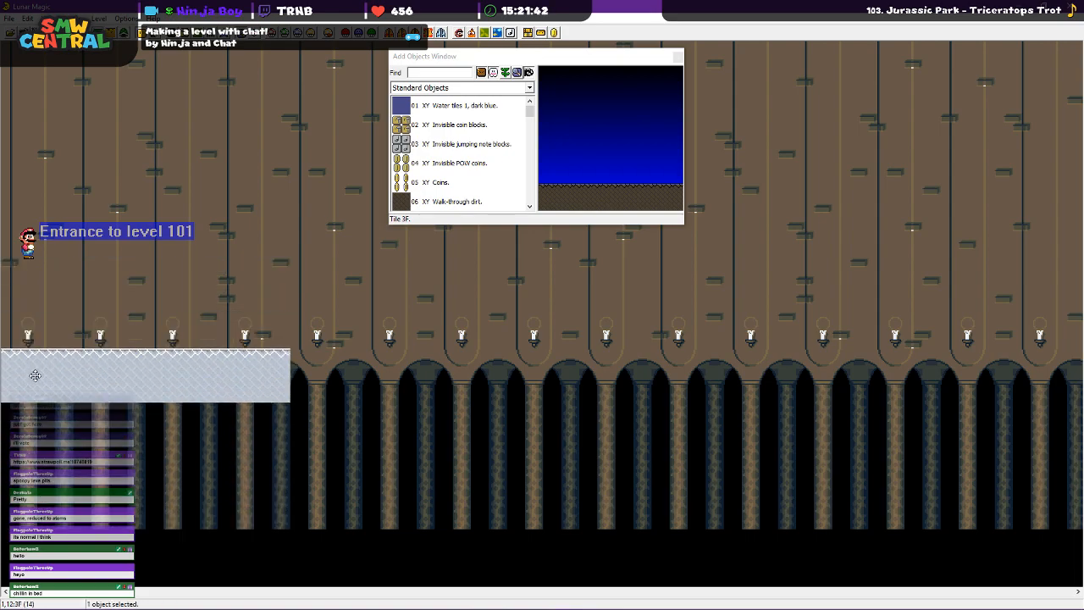
pyautogui.click(60, 307)
pyautogui.press('1')
pyautogui.press('3')
pyautogui.moveTo(29, 252); pyautogui.dragTo(29, 342)
# Shorten the starting ledge to about four tiles wide and display the screen boundaries
pyautogui.press('1')
pyautogui.moveTo(288, 387); pyautogui.dragTo(71, 388)
pyautogui.press('F1')
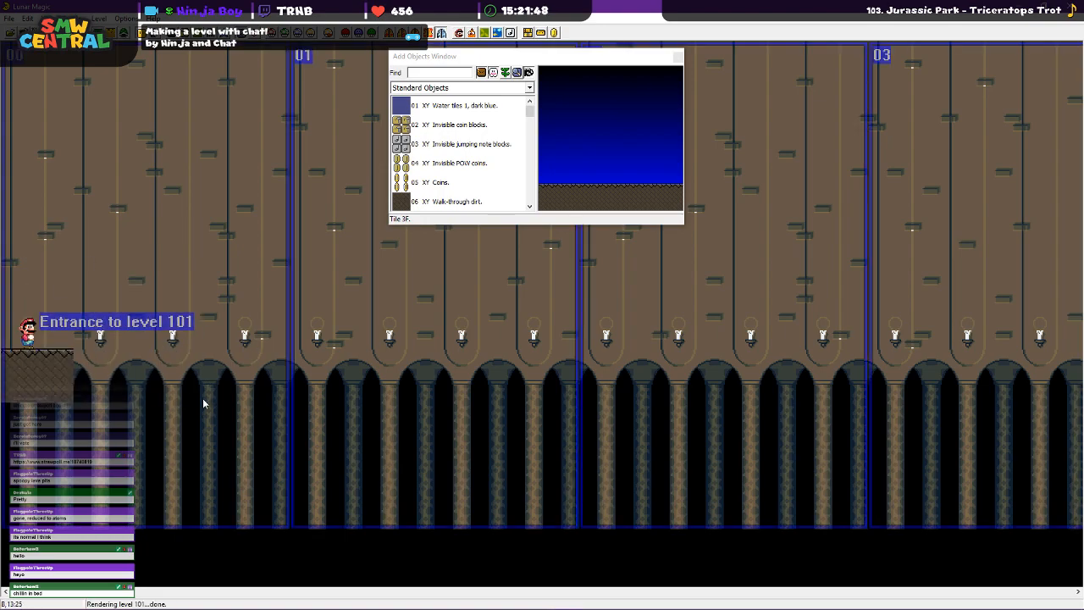
# Place a "Solid right, right facing bottom edge" piece a few tiles to the right of the starting ledge
pyautogui.scroll(-10, 485, 168)
pyautogui.scroll(-5, 423, 180)
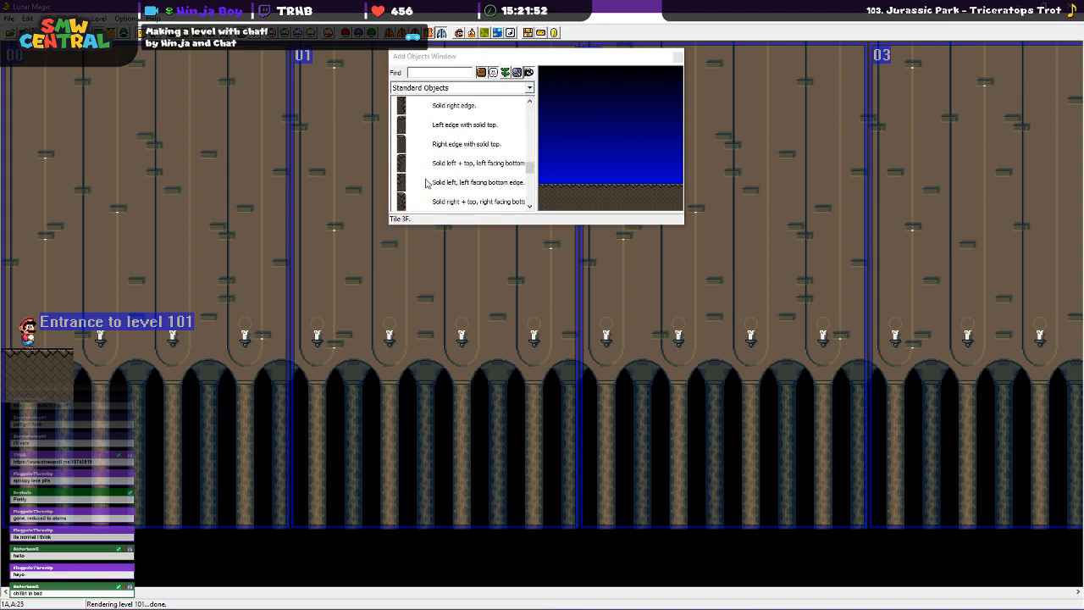
pyautogui.scroll(5, 438, 185)
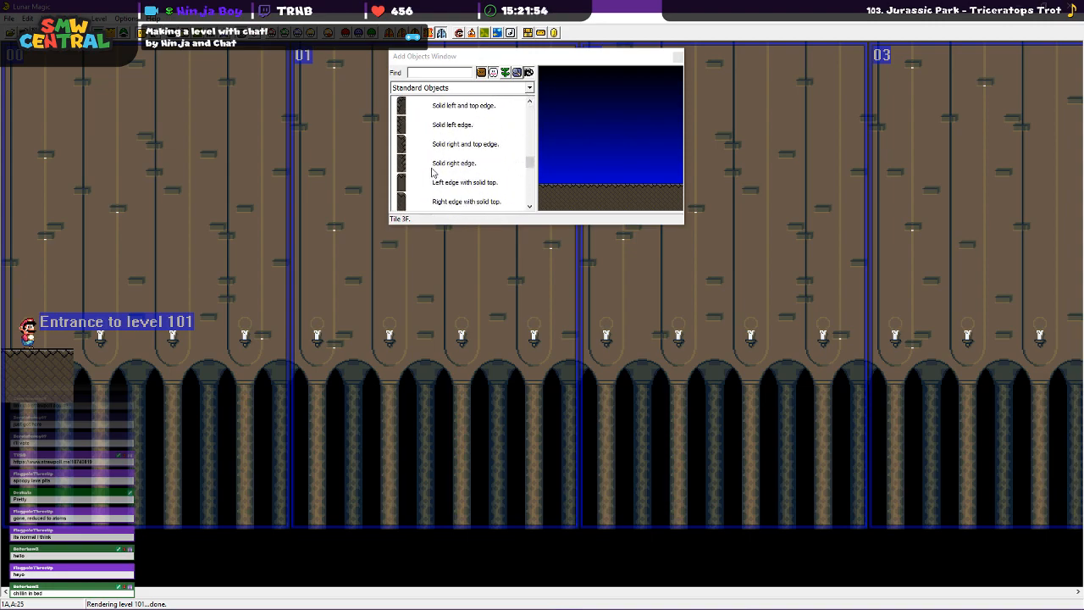
pyautogui.scroll(-3, 428, 155)
pyautogui.click(429, 163)
pyautogui.scroll(-1, 447, 182)
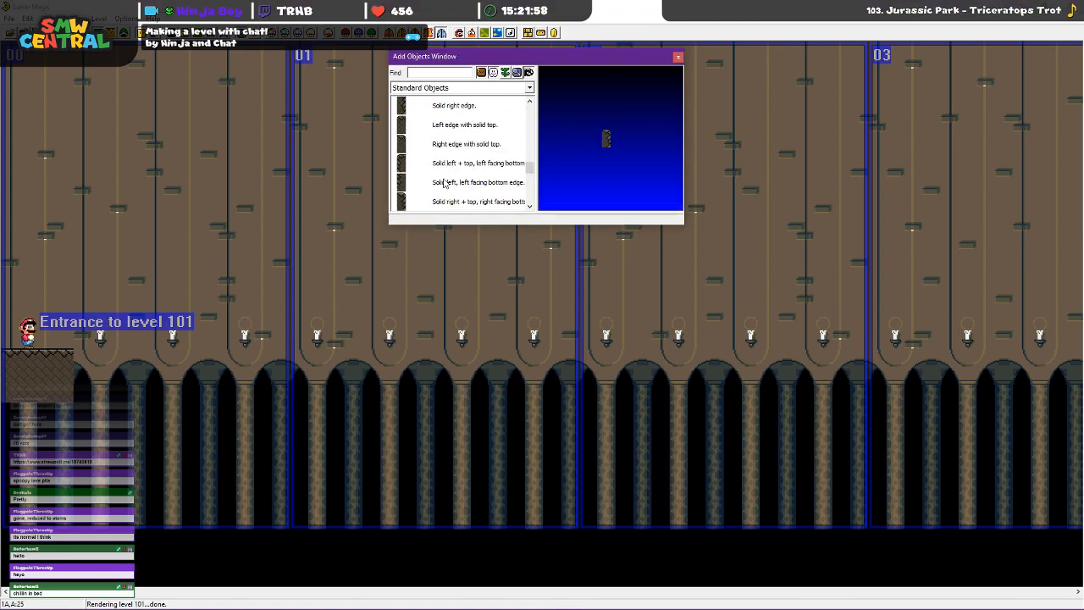
pyautogui.scroll(-1, 448, 182)
pyautogui.click(423, 163)
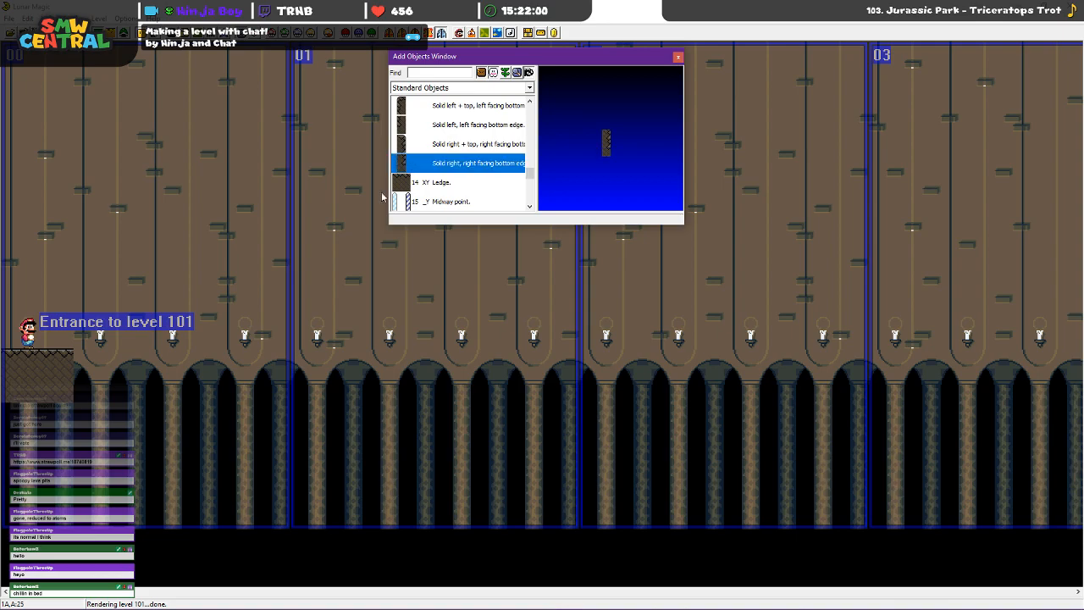
pyautogui.rightClick(335, 266)
pyautogui.moveTo(338, 277); pyautogui.dragTo(197, 364)
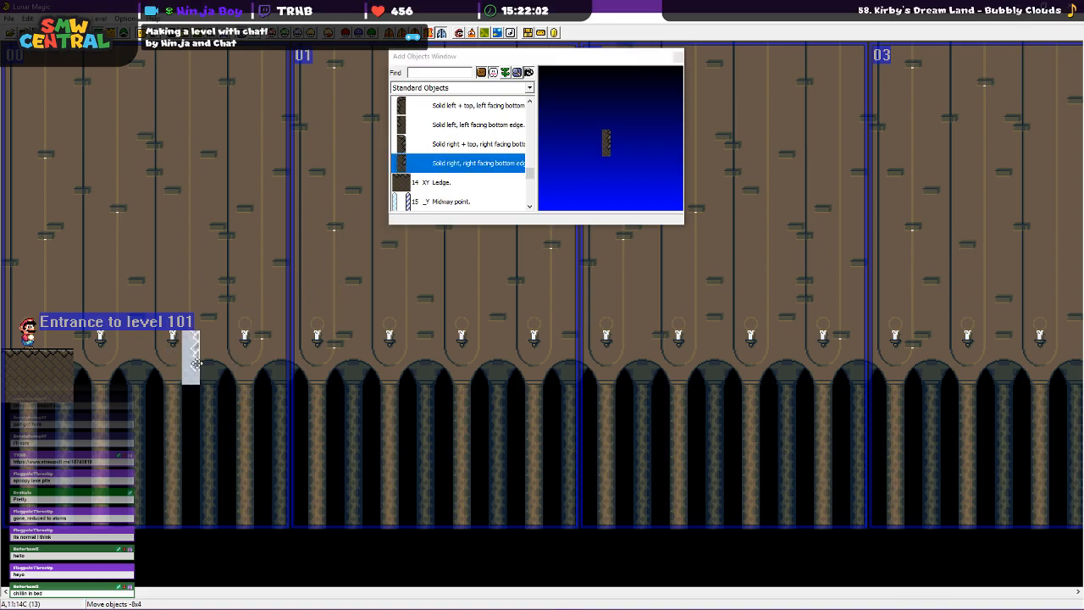
# Replace that piece with a two-tile-high solid right and top edge with right facing bottom, attached to the starting ledge's right end
pyautogui.click(423, 146)
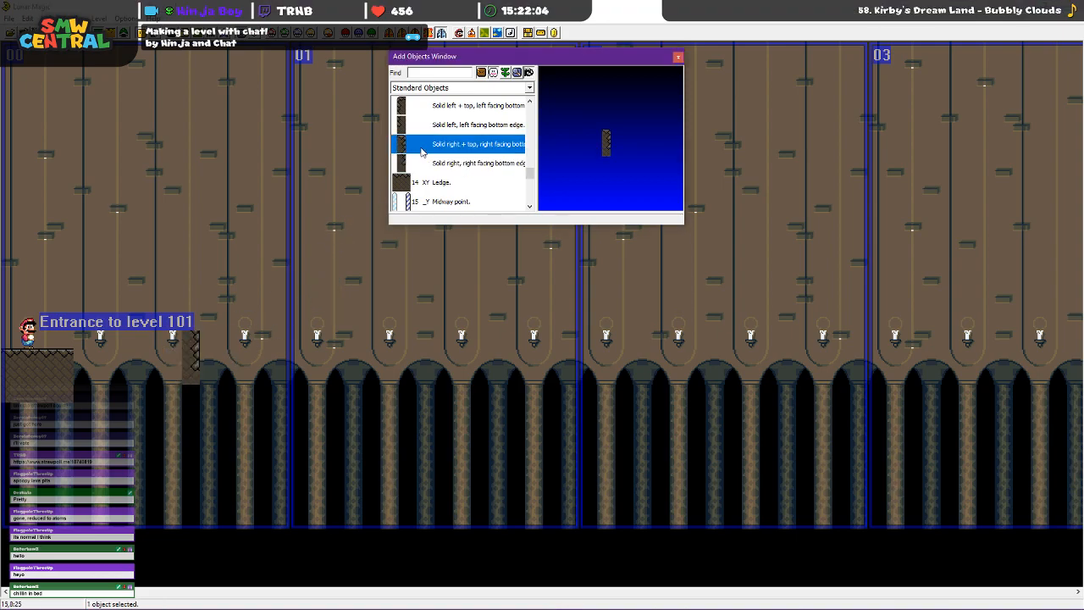
pyautogui.rightClick(327, 272)
pyautogui.click(193, 354)
pyautogui.press('Delete')
pyautogui.moveTo(319, 287); pyautogui.dragTo(79, 379)
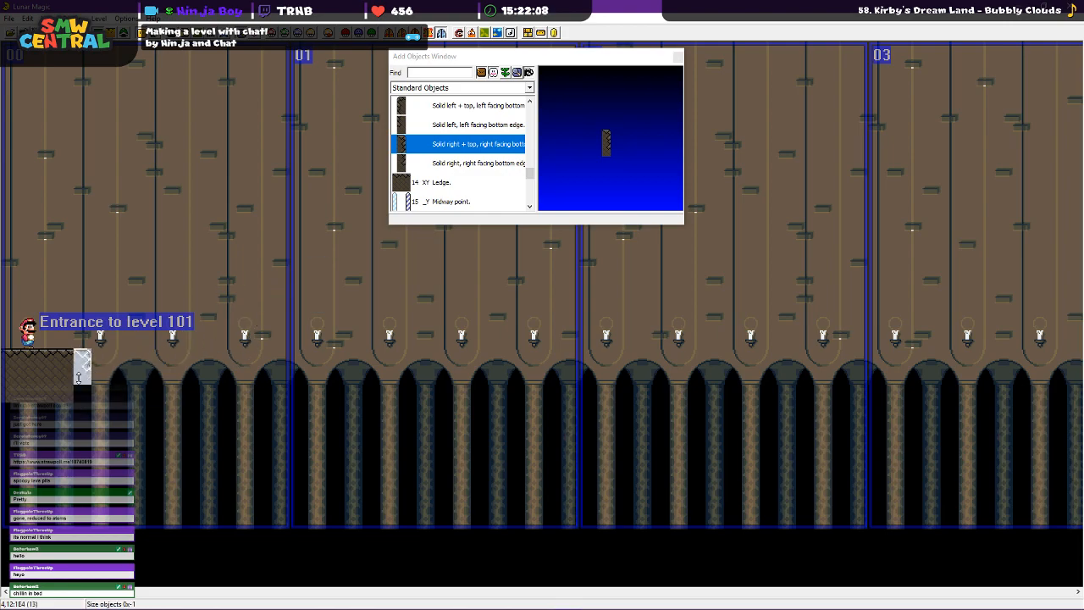
# Add two copies of the edge piece, each one tile lower and further right, to form a descending staircase
pyautogui.click(140, 388)
pyautogui.click(80, 362)
pyautogui.rightClick(95, 375)
pyautogui.rightClick(114, 392)
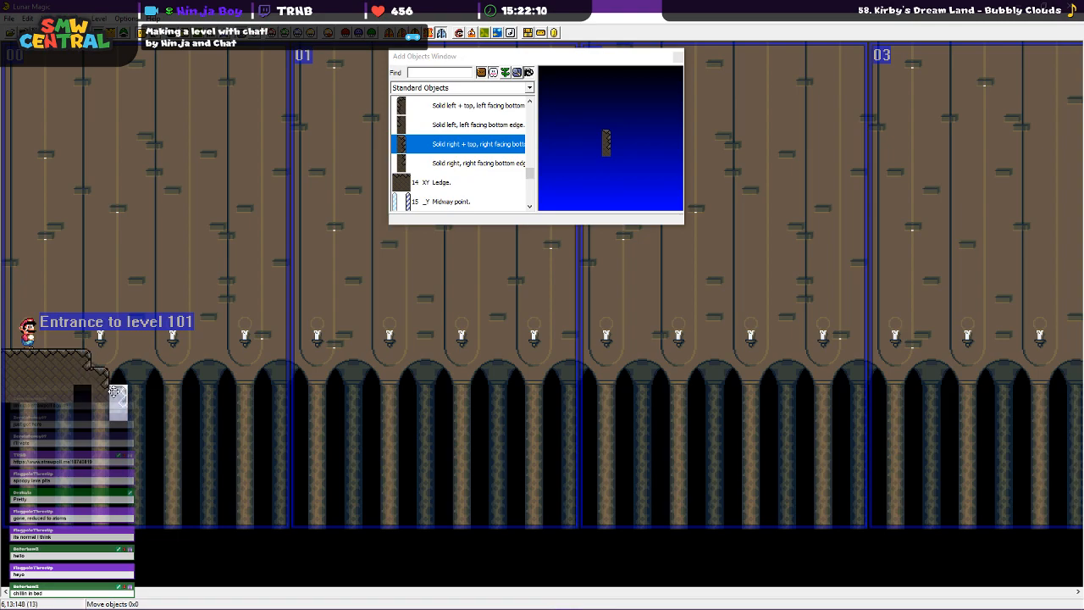
pyautogui.click(165, 407)
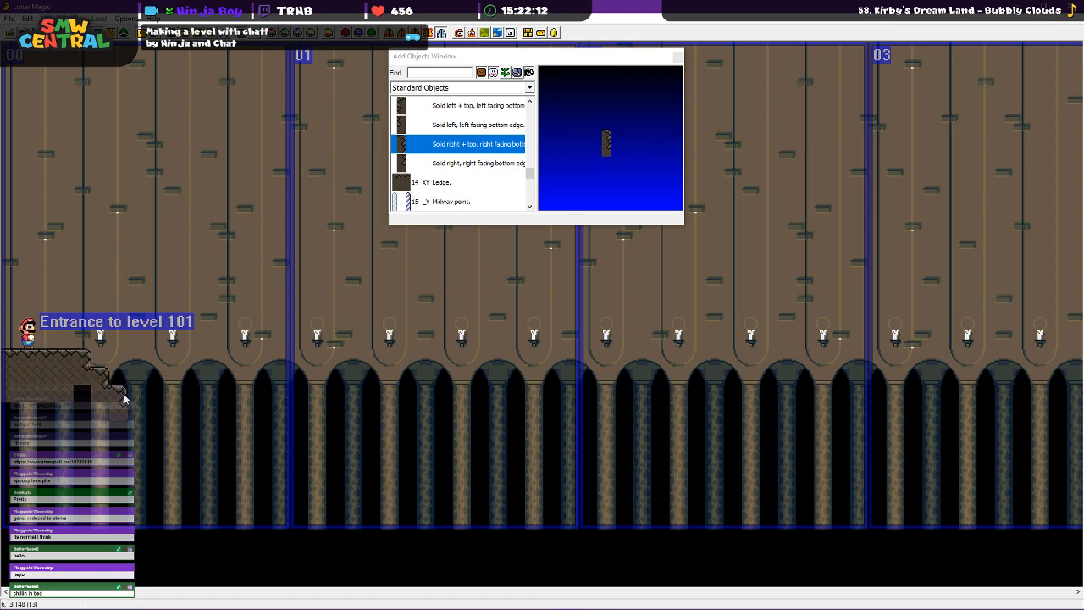
# Add a "Solid right and top edge" wall after the last stair and extend it to the bottom of the level
pyautogui.scroll(1, 431, 126)
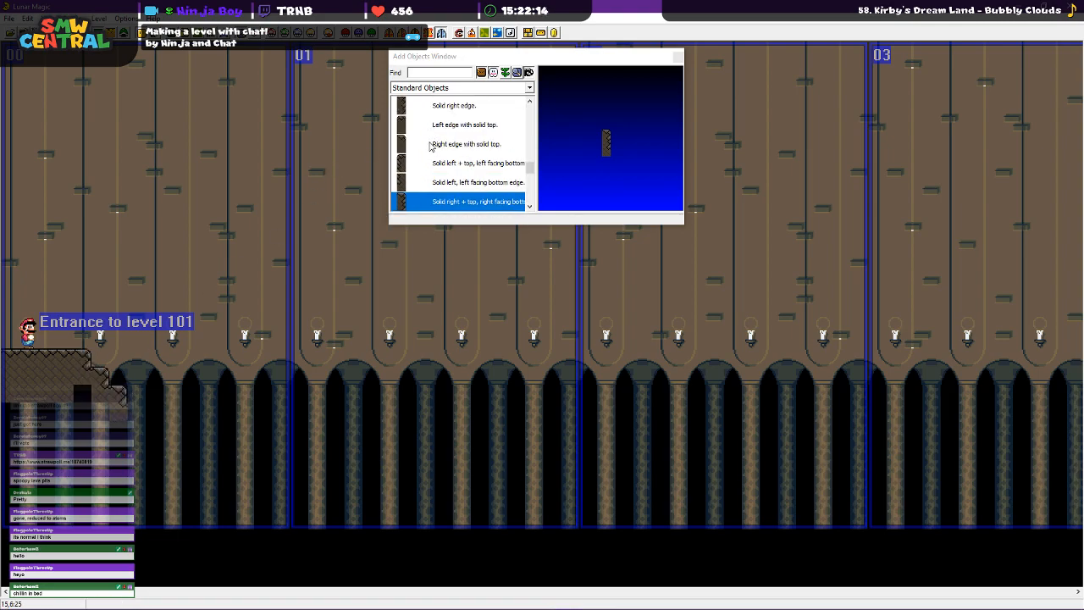
pyautogui.scroll(1, 430, 146)
pyautogui.click(417, 149)
pyautogui.rightClick(133, 421)
pyautogui.moveTo(135, 433); pyautogui.dragTo(137, 530)
pyautogui.click(212, 385)
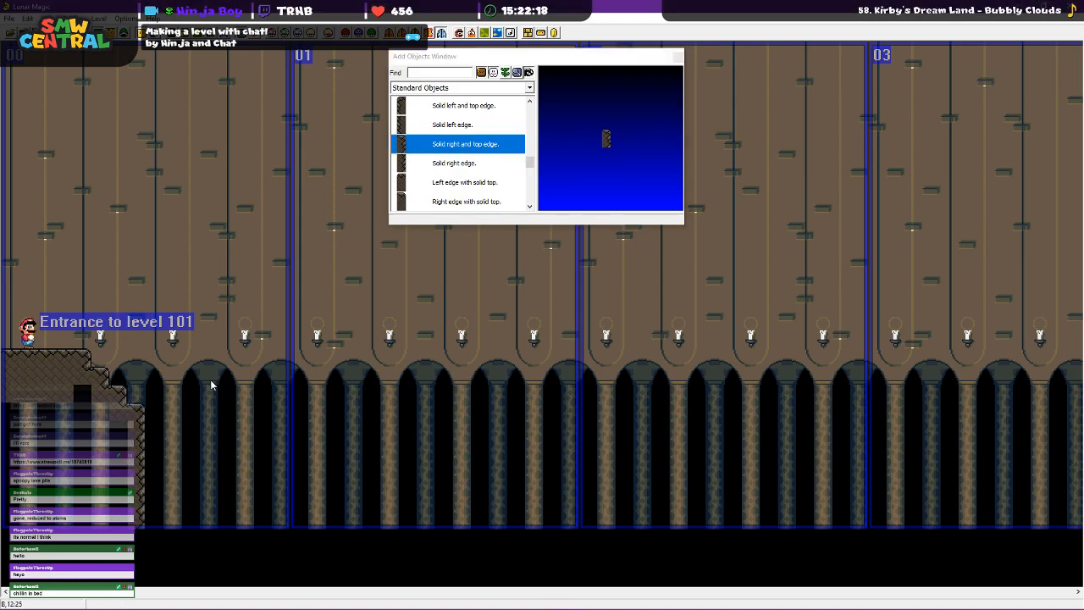
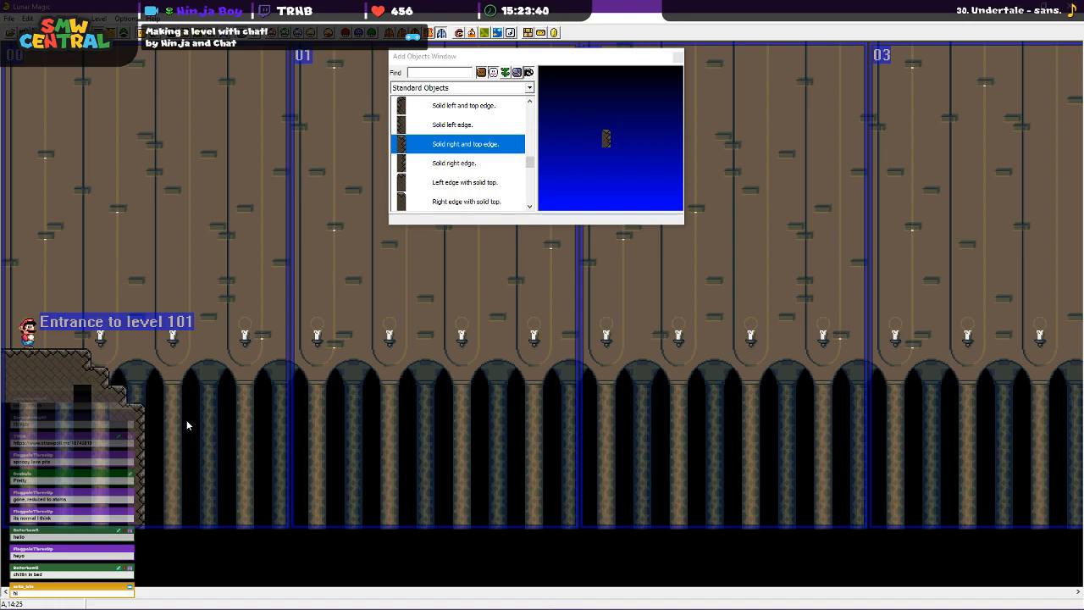
# Fill the pit beside the wall with Mud/lava with animated surface, about six tiles wide and four tiles high, reaching the level's bottom
pyautogui.scroll(-10, 476, 158)
pyautogui.scroll(1, 476, 158)
pyautogui.click(434, 146)
pyautogui.rightClick(206, 446)
pyautogui.moveTo(205, 447); pyautogui.dragTo(208, 527)
pyautogui.click(244, 506)
pyautogui.click(210, 487)
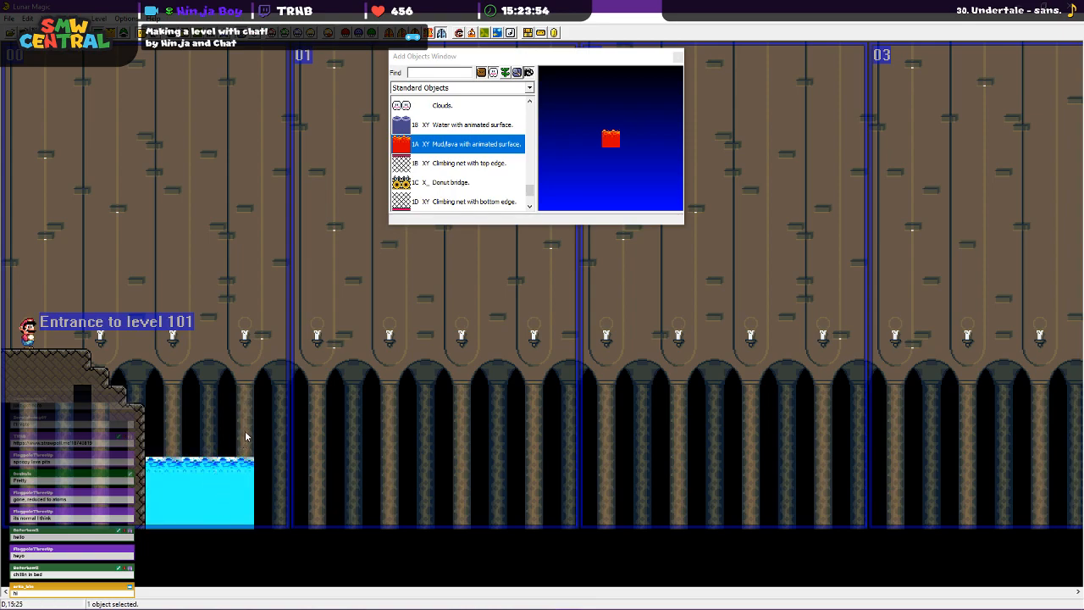
pyautogui.click(246, 436)
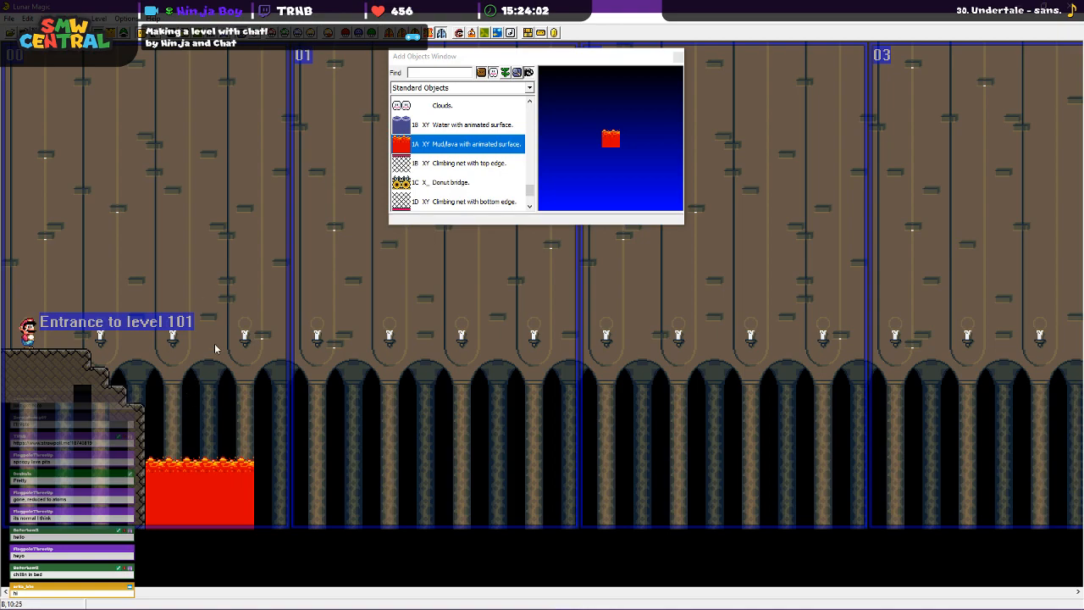
# Switch the overlay from screen boundaries to the top and bottom subscreen boundaries
pyautogui.press('F1')
pyautogui.press('F1')
pyautogui.press('F2')
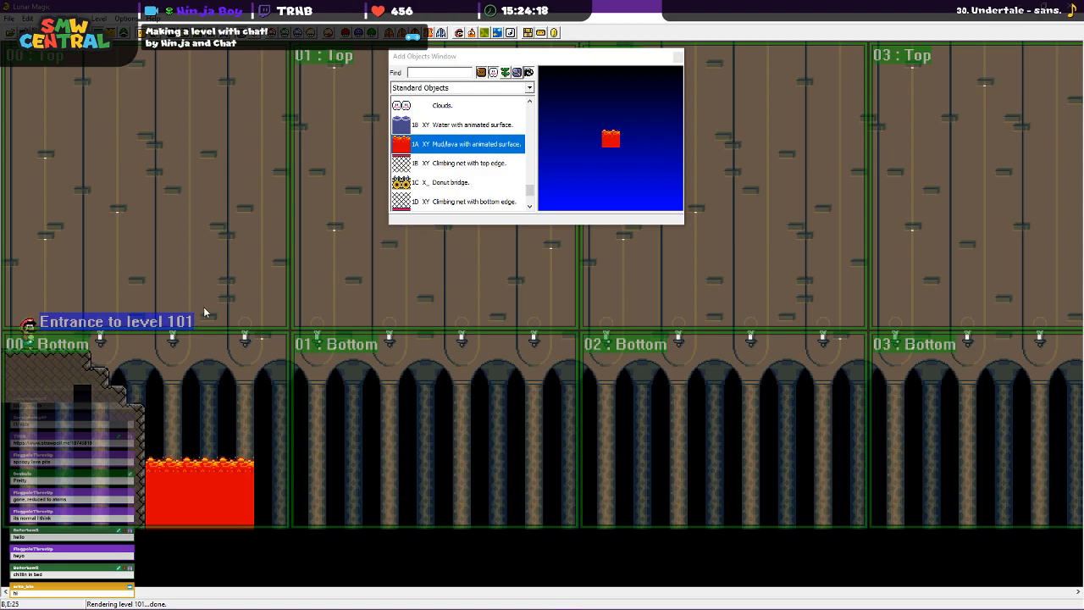
# Add a two-by-two-tile Stone block wall in the upper part of screen 00
pyautogui.scroll(-1, 472, 170)
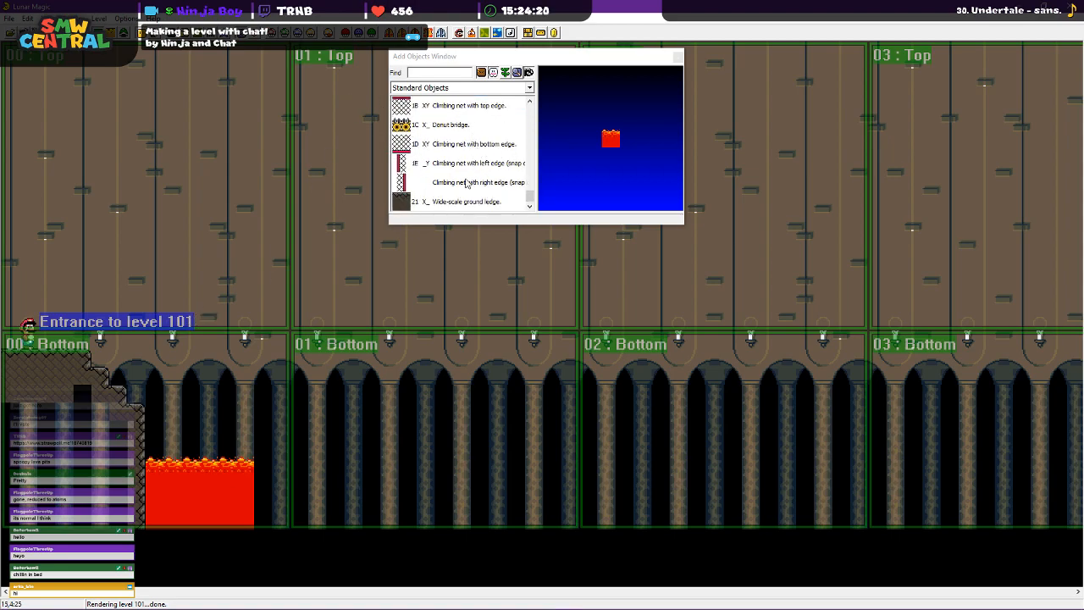
pyautogui.scroll(6, 468, 184)
pyautogui.scroll(1, 441, 111)
pyautogui.click(441, 89)
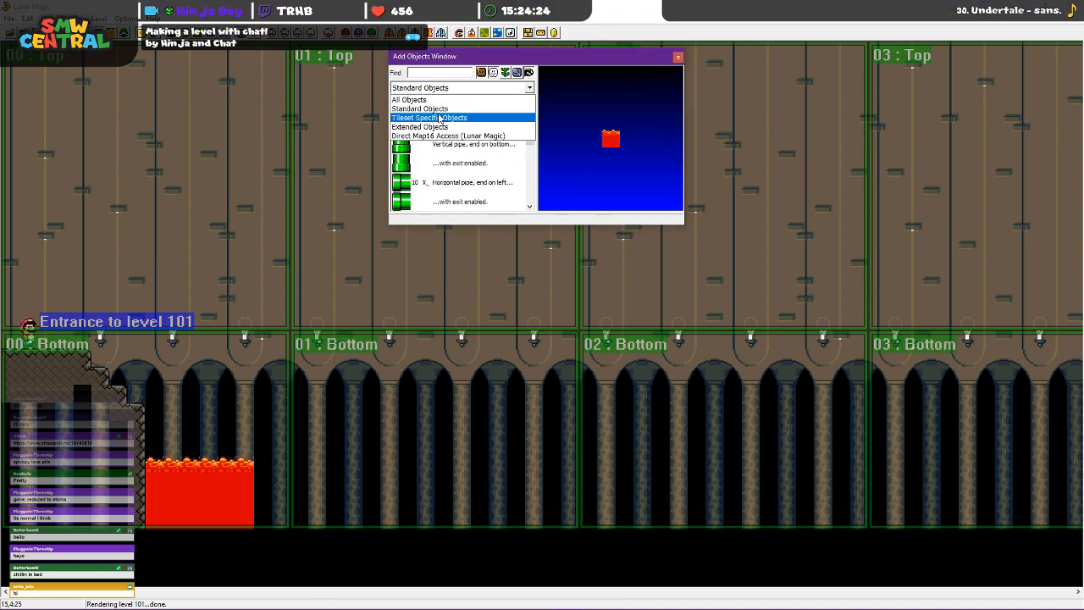
pyautogui.click(487, 114)
pyautogui.scroll(-4, 491, 144)
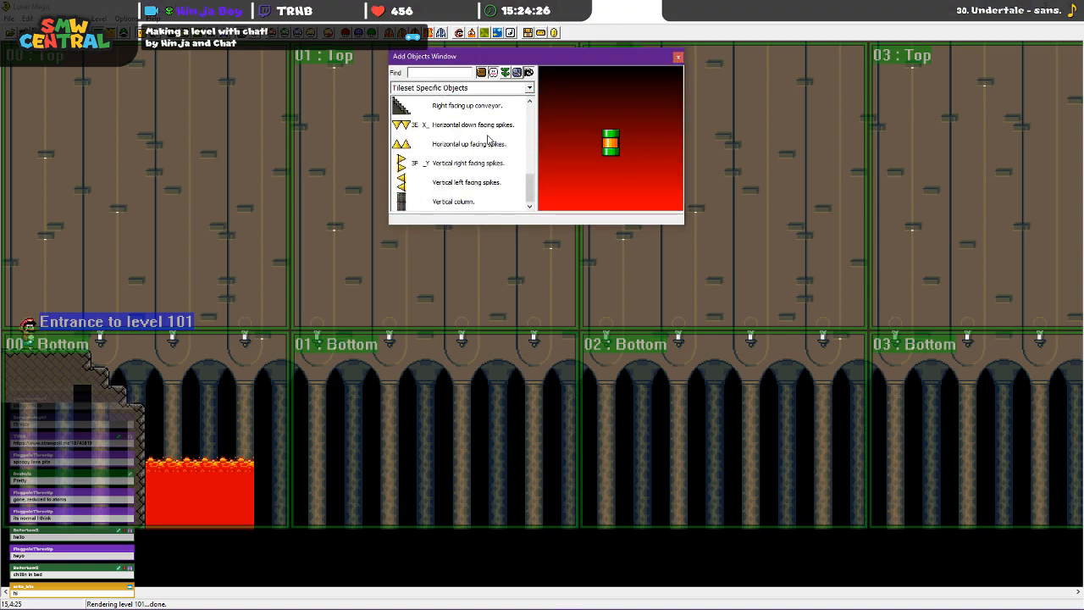
pyautogui.scroll(2, 453, 137)
pyautogui.click(464, 91)
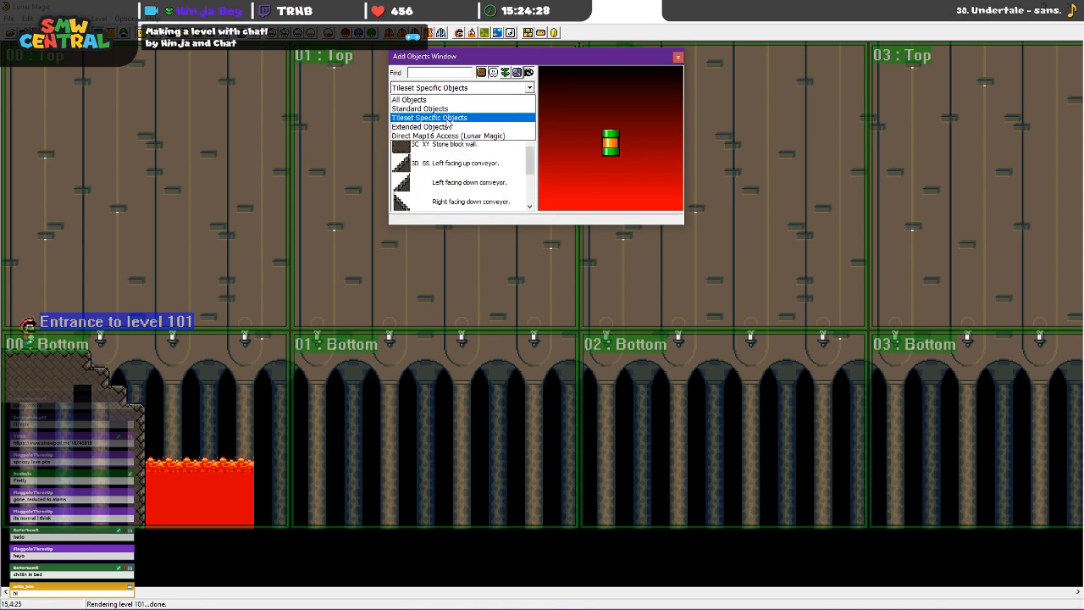
pyautogui.click(447, 110)
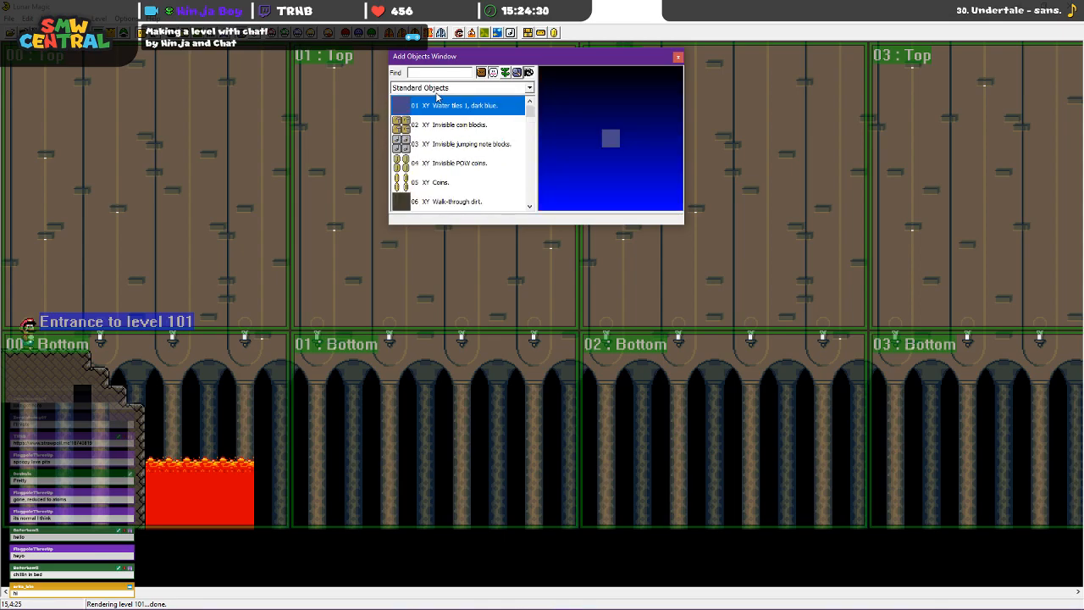
pyautogui.click(442, 100)
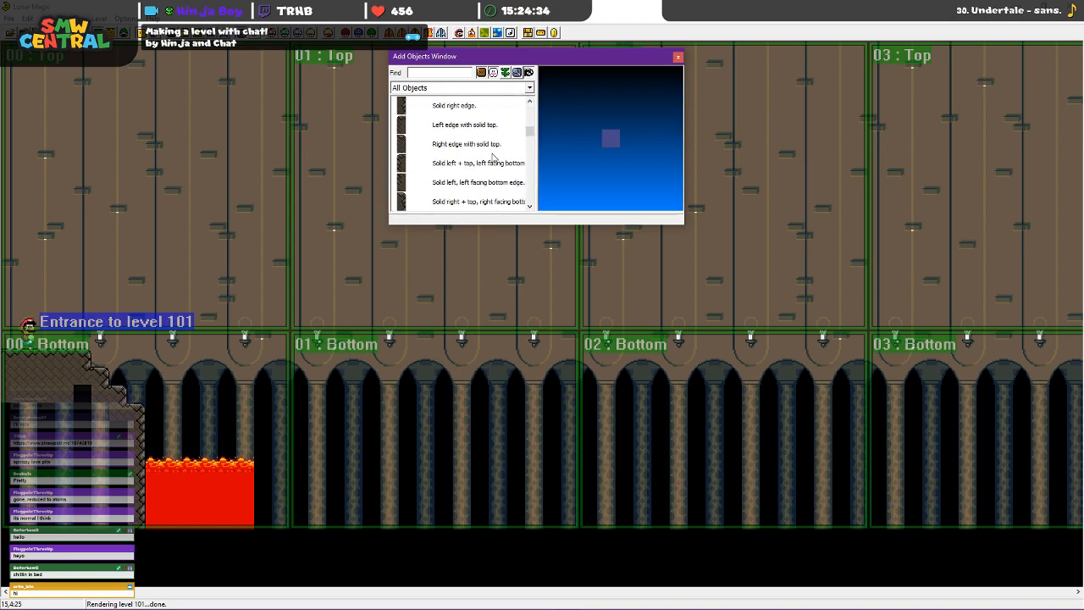
pyautogui.scroll(-1, 479, 169)
pyautogui.click(455, 145)
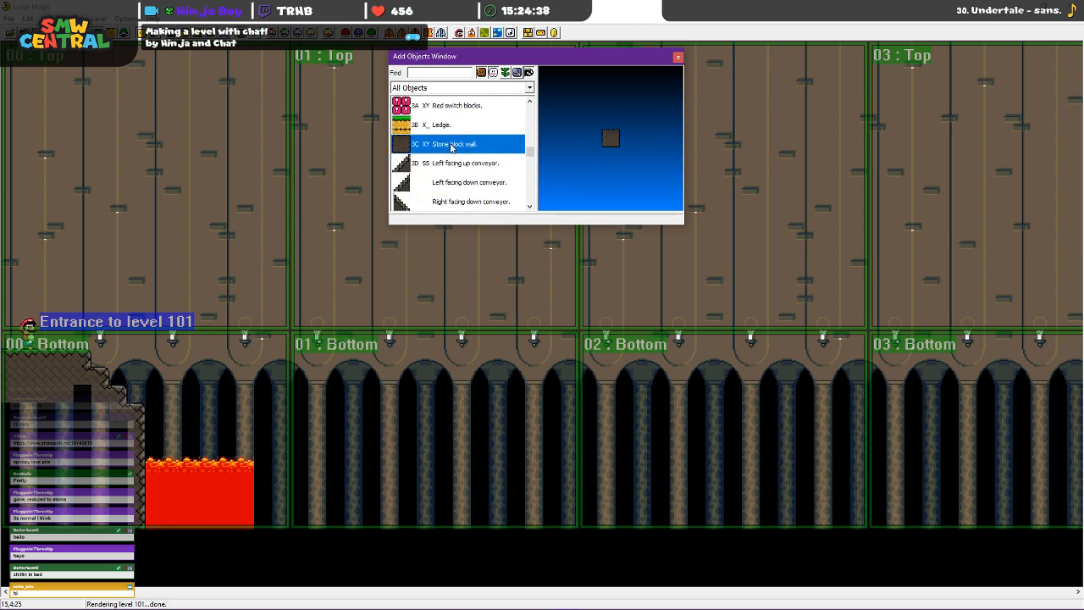
pyautogui.keyDown('shift'); pyautogui.rightClick(219, 167); pyautogui.keyUp('shift')
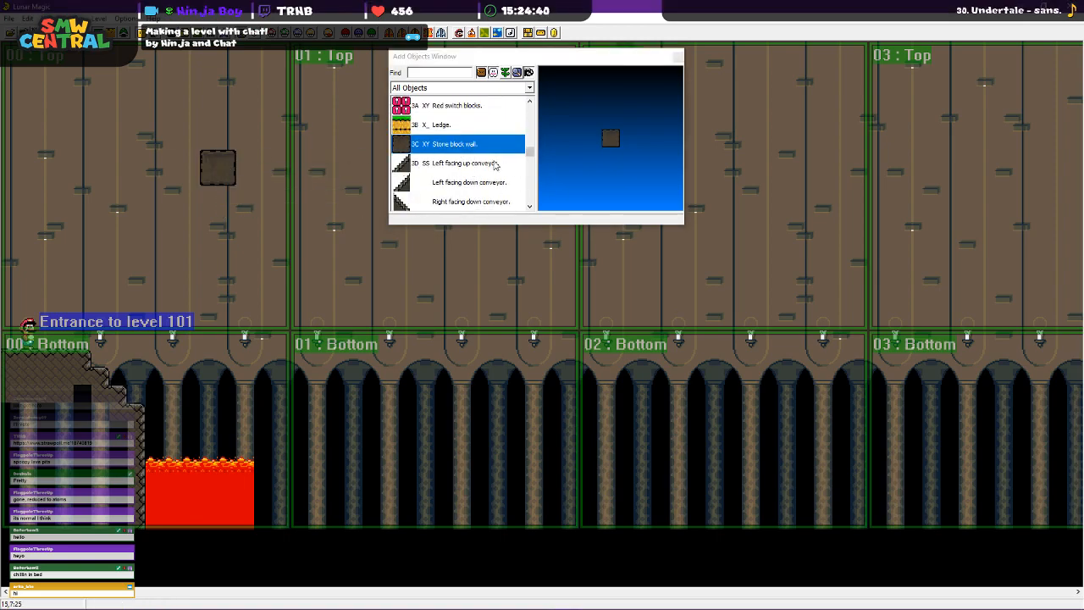
# Save level 101 and switch to castle level EF as a reference
pyautogui.scroll(-5, 499, 165)
pyautogui.hotkey('ctrl', 's')
pyautogui.press('pageup')
pyautogui.press('pagedown')
pyautogui.press('pagedown')
pyautogui.press('pagedown')
pyautogui.press('pagedown')
pyautogui.press('pagedown')
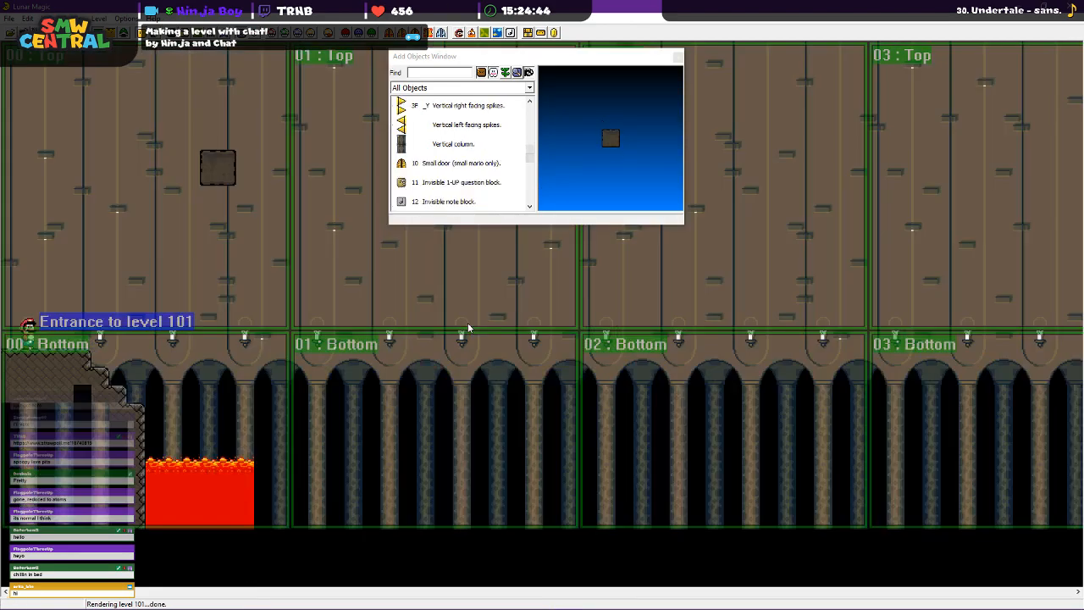
pyautogui.press('pagedown')
pyautogui.press('pagedown')
pyautogui.press('pagedown')
pyautogui.press('pagedown')
pyautogui.press('pagedown')
pyautogui.press('pagedown')
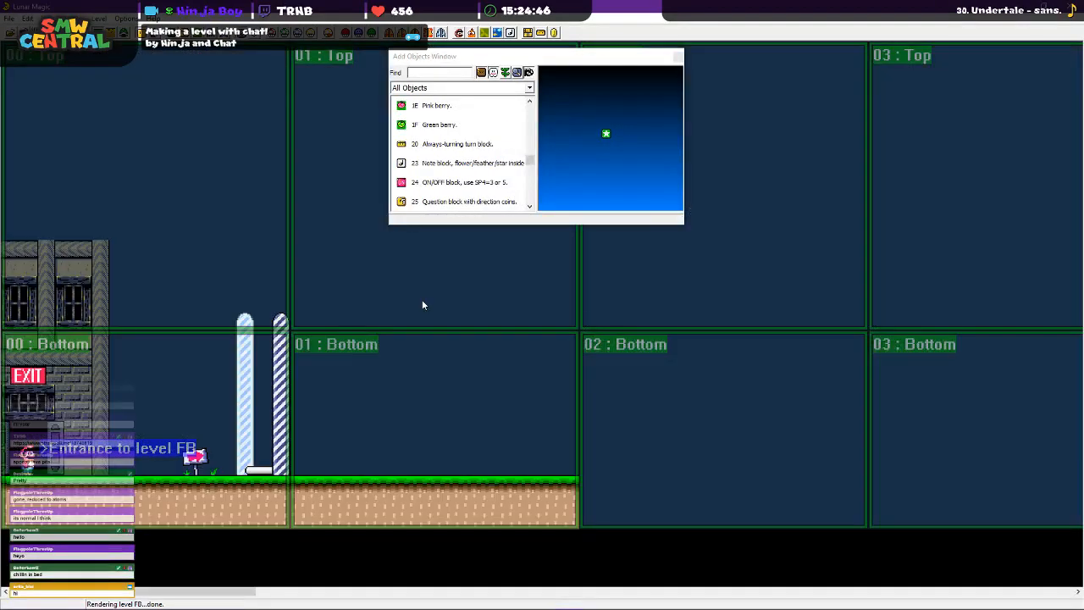
pyautogui.press('pagedown')
pyautogui.press('pagedown')
pyautogui.press('pagedown')
pyautogui.press('pagedown')
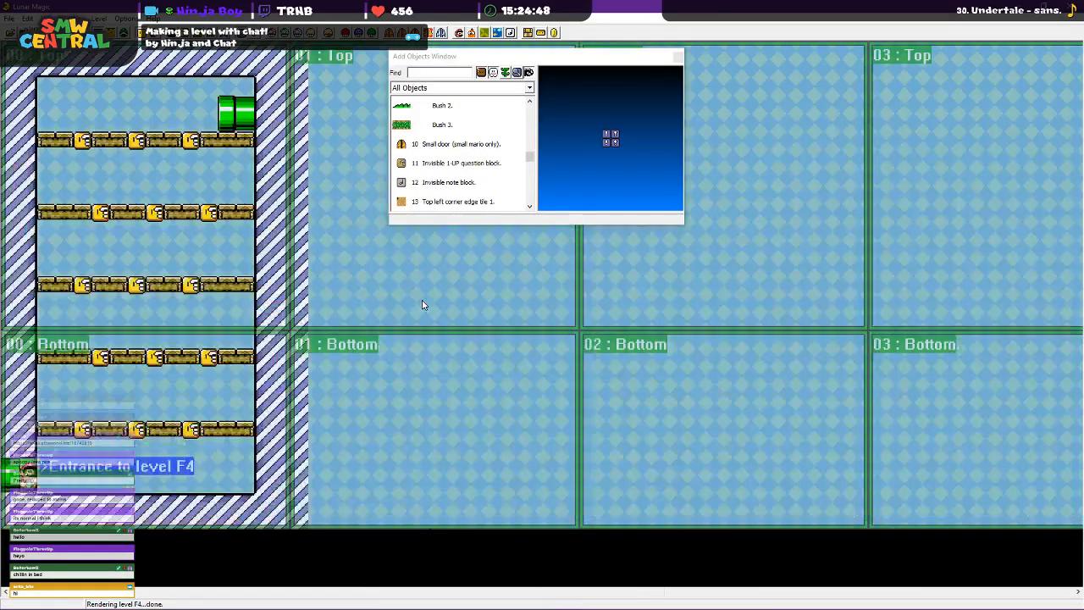
pyautogui.press('pagedown')
pyautogui.press('pagedown')
pyautogui.press('pagedown')
pyautogui.press('pageup')
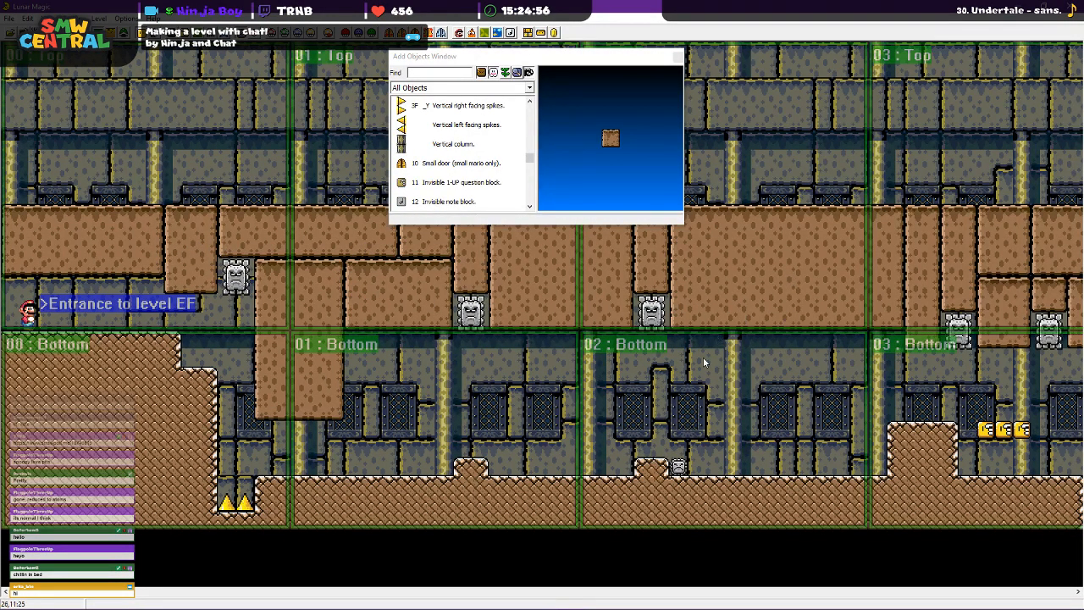
# Examine how level EF builds its stone block ceiling, ground and hazards from the entrance through screen 0B
pyautogui.press('Right')
pyautogui.press('Right')
pyautogui.press('Right')
pyautogui.press('Right')
pyautogui.press('Right')
pyautogui.press('Right')
pyautogui.press('Right')
pyautogui.press('Right')
pyautogui.press('Right')
pyautogui.press('Right')
pyautogui.press('Right')
pyautogui.press('Right')
pyautogui.press('Right')
pyautogui.press('Right')
pyautogui.press('Right')
pyautogui.press('Right')
pyautogui.press('Right')
pyautogui.press('Right')
pyautogui.press('Right')
pyautogui.press('Right')
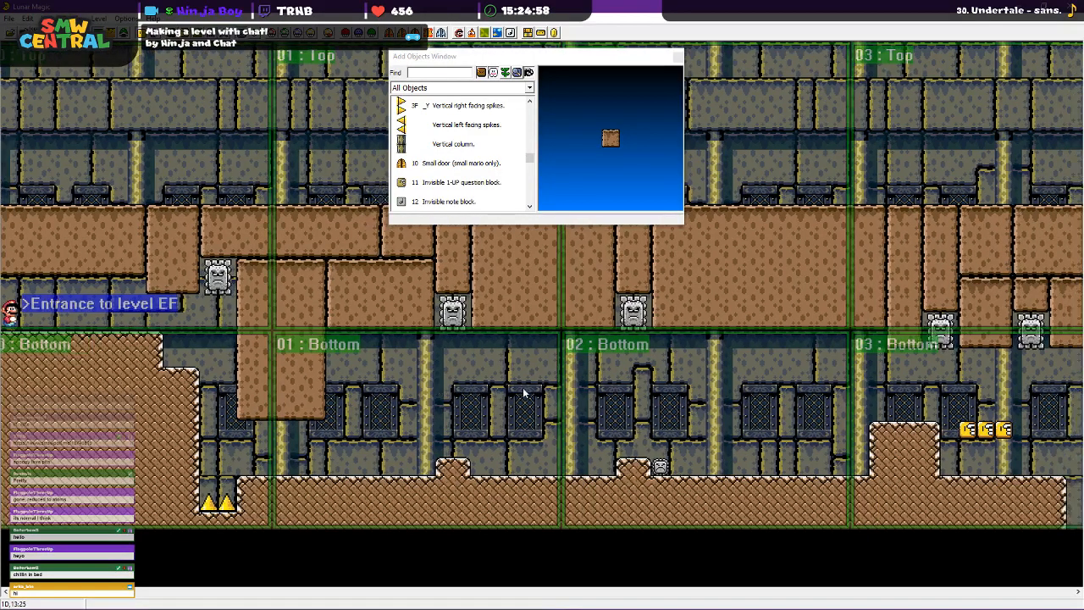
pyautogui.press('Right')
pyautogui.press('Right')
pyautogui.press('Right')
pyautogui.press('Right')
pyautogui.press('Right')
pyautogui.press('Right')
pyautogui.press('Right')
pyautogui.press('Right')
pyautogui.press('Right')
pyautogui.press('Right')
pyautogui.press('Right')
pyautogui.press('Right')
pyautogui.press('Right')
pyautogui.press('Right')
pyautogui.press('Right')
pyautogui.press('Right')
pyautogui.press('Right')
pyautogui.press('Right')
pyautogui.press('Right')
pyautogui.press('Right')
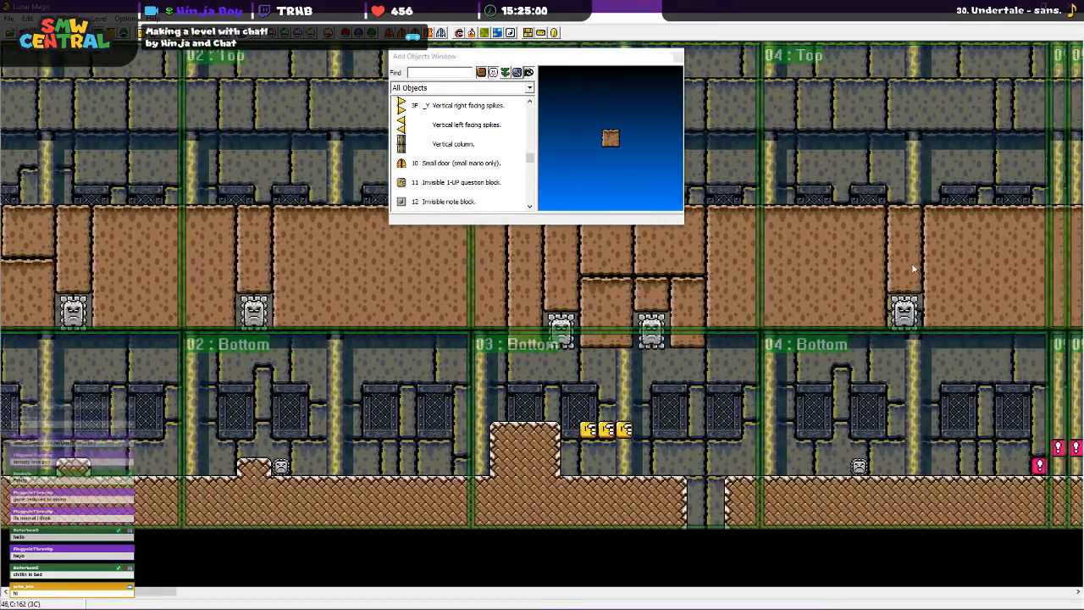
pyautogui.press('Right')
pyautogui.press('Right')
pyautogui.press('Right')
pyautogui.press('Right')
pyautogui.press('Right')
pyautogui.press('Right')
pyautogui.press('Right')
pyautogui.press('Right')
pyautogui.press('Right')
pyautogui.press('Right')
pyautogui.press('Right')
pyautogui.press('Right')
pyautogui.press('Right')
pyautogui.press('Right')
pyautogui.press('Right')
pyautogui.press('Right')
pyautogui.press('Right')
pyautogui.press('Right')
pyautogui.press('Right')
pyautogui.press('Right')
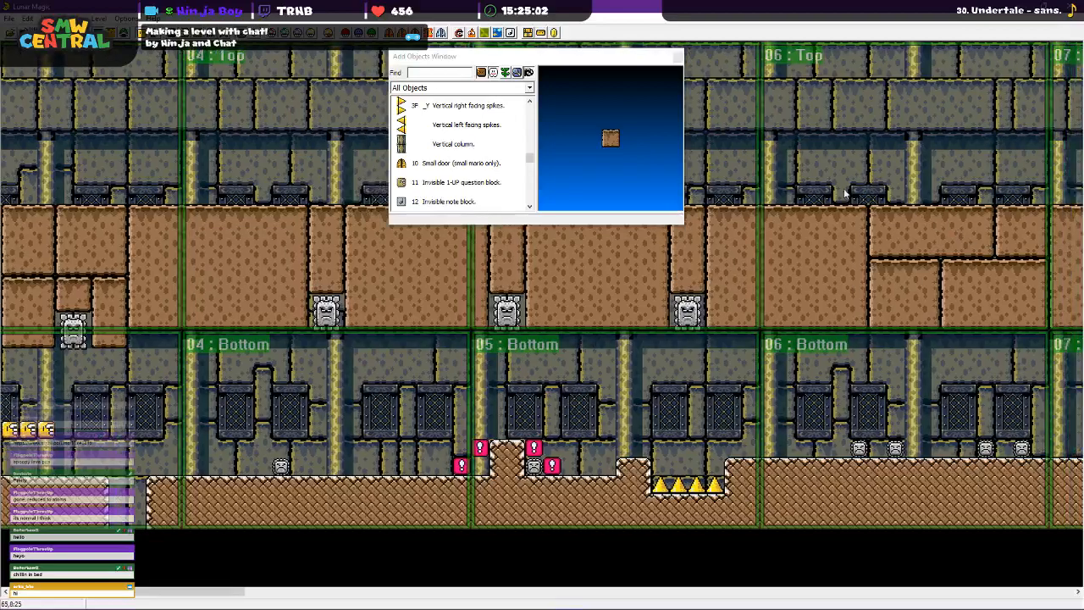
pyautogui.press('Right')
pyautogui.press('Right')
pyautogui.press('Right')
pyautogui.press('Right')
pyautogui.press('Right')
pyautogui.press('Right')
pyautogui.press('Right')
pyautogui.press('Right')
pyautogui.press('Right')
pyautogui.press('Right')
pyautogui.press('Right')
pyautogui.press('Right')
pyautogui.press('Right')
pyautogui.press('Right')
pyautogui.press('Right')
pyautogui.press('Right')
pyautogui.press('Right')
pyautogui.press('Right')
pyautogui.press('Right')
pyautogui.press('Right')
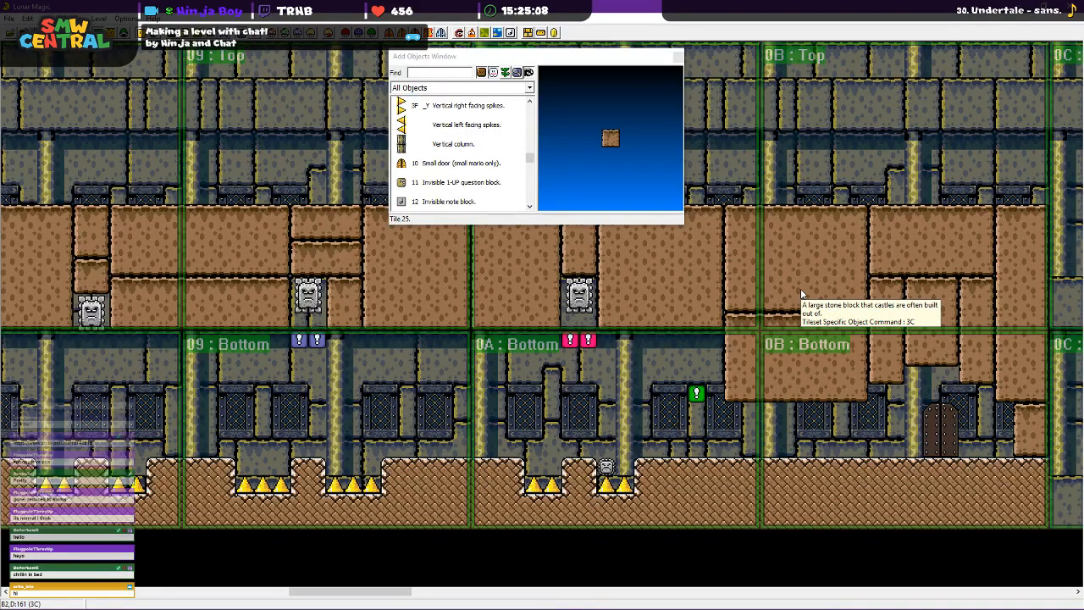
# Return to level 101 and move the stone block wall to the level's left edge, above the entrance
pyautogui.hotkey('ctrl', 'pageup')
pyautogui.write('101')
pyautogui.press('Return')
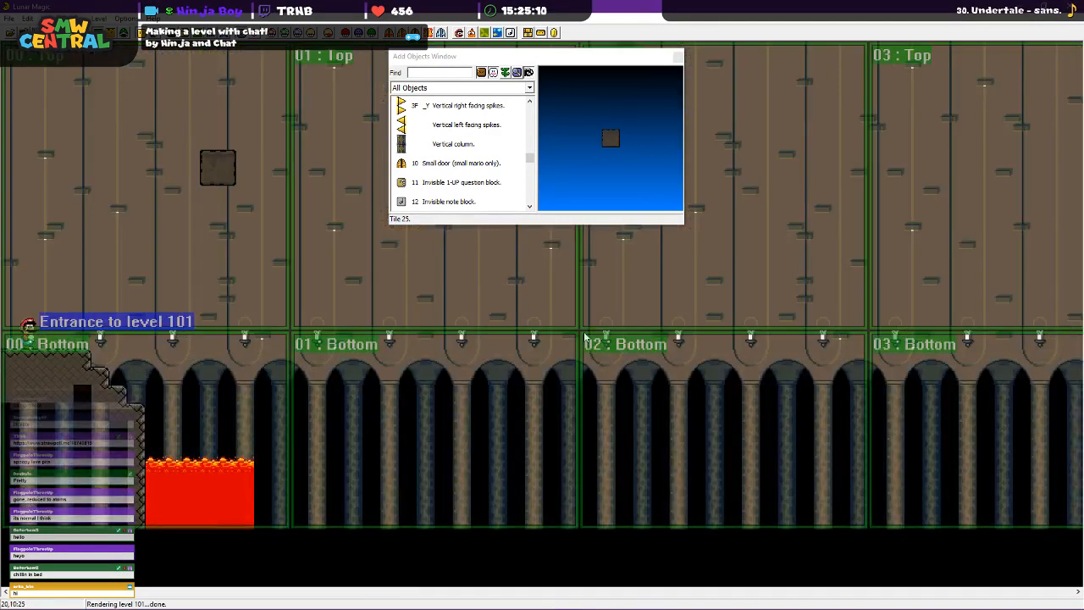
pyautogui.moveTo(227, 153); pyautogui.dragTo(31, 241)
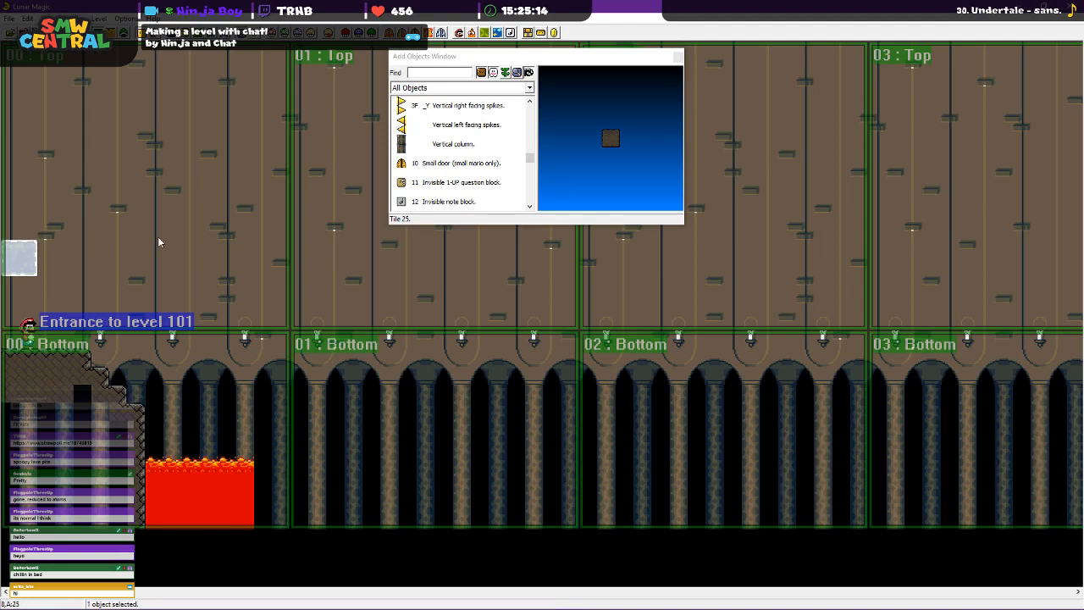
# Reduce the lava in the first pit to two tiles high, keeping it at the level's bottom
pyautogui.click(204, 525)
pyautogui.moveTo(205, 526); pyautogui.dragTo(202, 497)
pyautogui.click(219, 421)
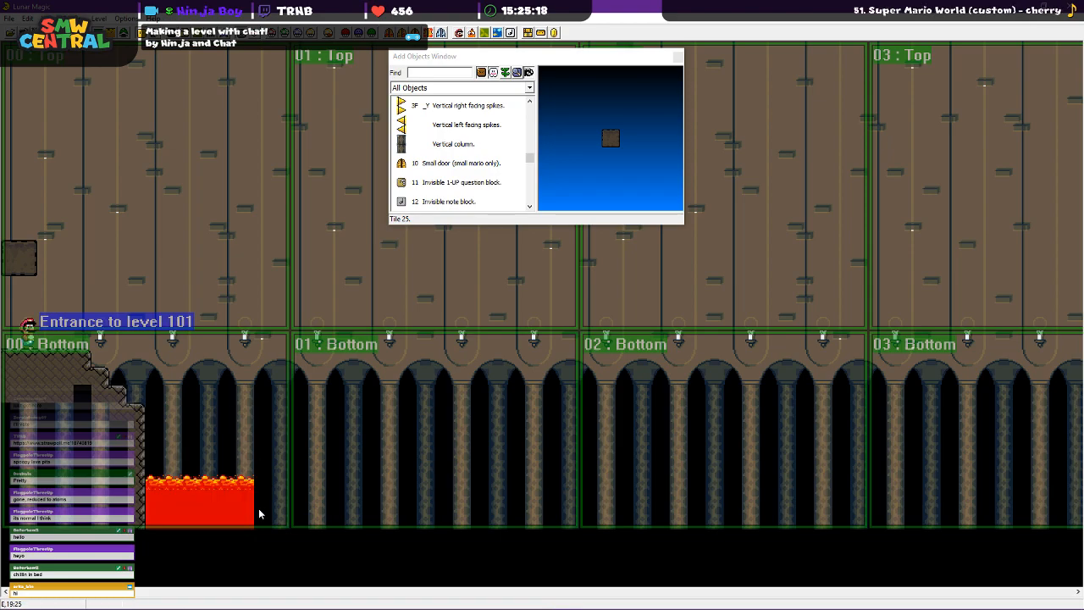
pyautogui.click(212, 513)
pyautogui.moveTo(212, 514)
pyautogui.mouseDown()
pyautogui.moveTo(207, 494)
pyautogui.moveTo(207, 512)
pyautogui.mouseUp()
pyautogui.click(233, 428)
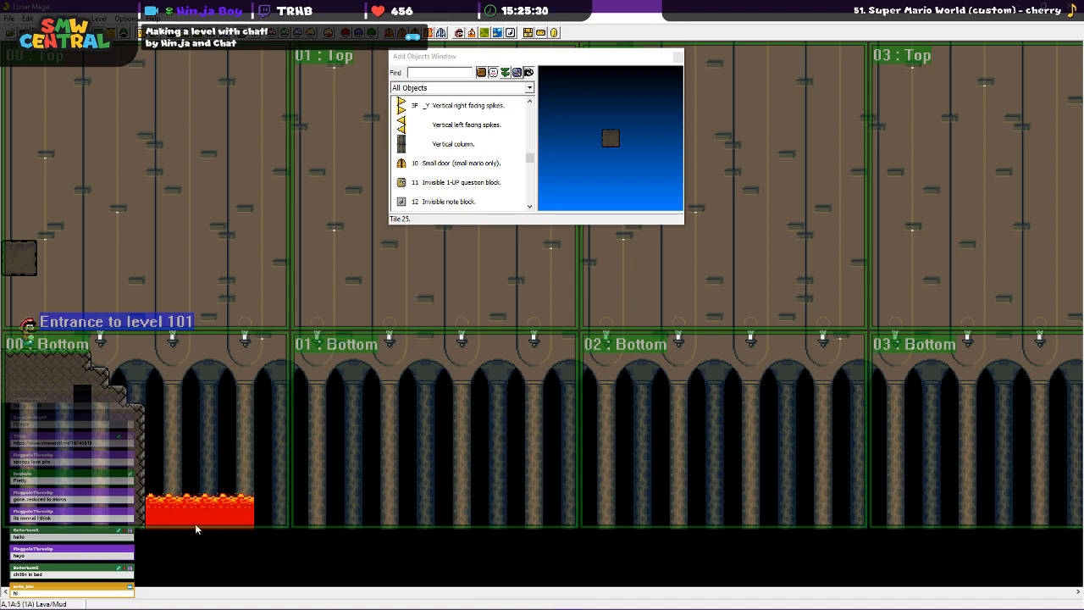
# Raise the stone block wall above the entrance by two tiles and widen it to five tiles
pyautogui.click(23, 259)
pyautogui.moveTo(35, 273); pyautogui.dragTo(45, 208)
pyautogui.click(43, 241)
pyautogui.click(29, 230)
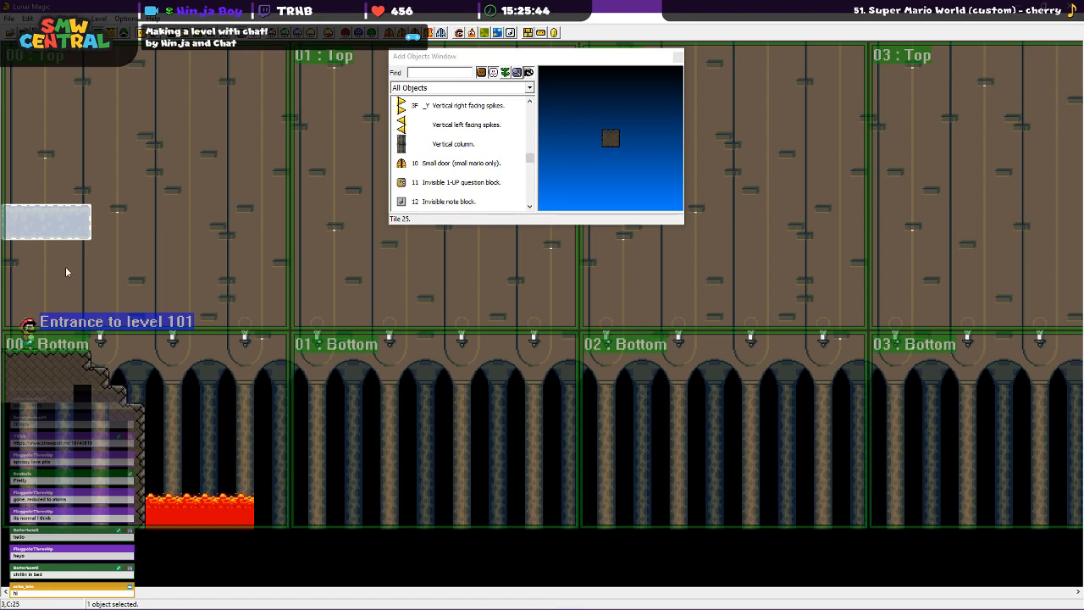
pyautogui.click(153, 278)
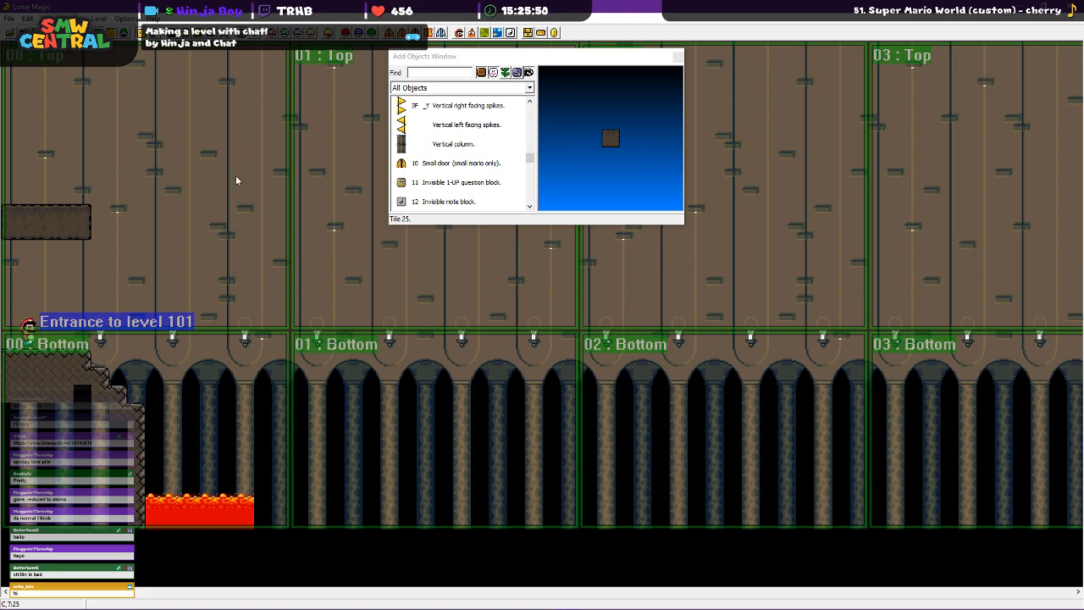
# Save level 101 and open the header properties of castle level EF to check its scrolling settings
pyautogui.hotkey('ctrl', 's')
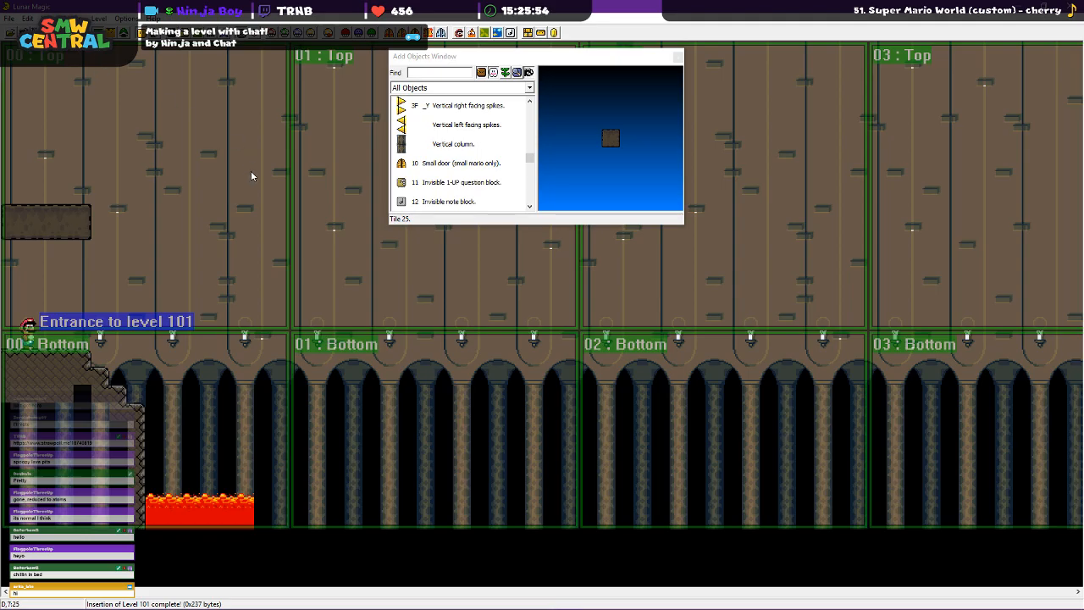
pyautogui.press('pagedown')
pyautogui.press('pagedown')
pyautogui.press('pagedown')
pyautogui.press('pagedown')
pyautogui.press('pagedown')
pyautogui.press('pagedown')
pyautogui.press('pagedown')
pyautogui.press('pagedown')
pyautogui.press('pagedown')
pyautogui.press('pagedown')
pyautogui.press('pagedown')
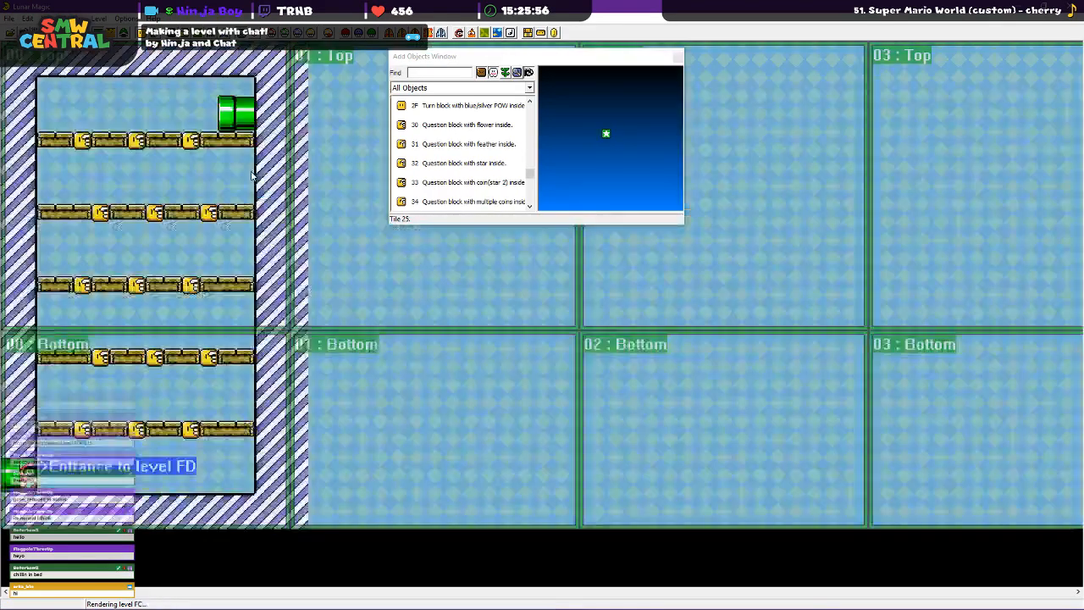
pyautogui.press('pagedown')
pyautogui.press('pagedown')
pyautogui.press('pagedown')
pyautogui.press('pagedown')
pyautogui.press('pagedown')
pyautogui.press('pagedown')
pyautogui.press('pagedown')
pyautogui.press('pagedown')
pyautogui.press('pagedown')
pyautogui.press('pagedown')
pyautogui.press('pagedown')
pyautogui.press('pagedown')
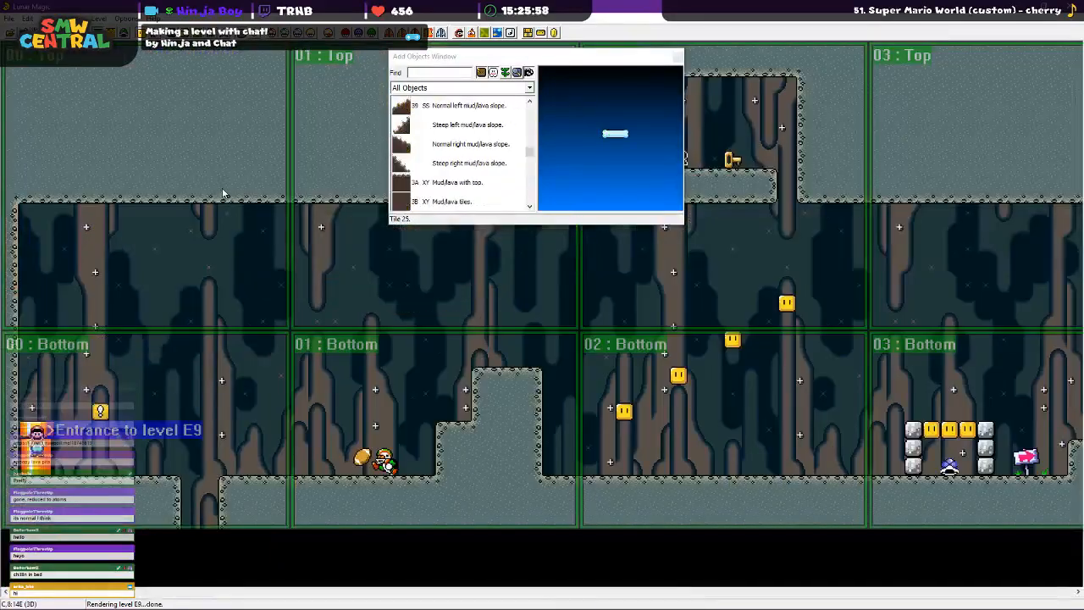
pyautogui.press('pageup')
pyautogui.press('pageup')
pyautogui.press('pageup')
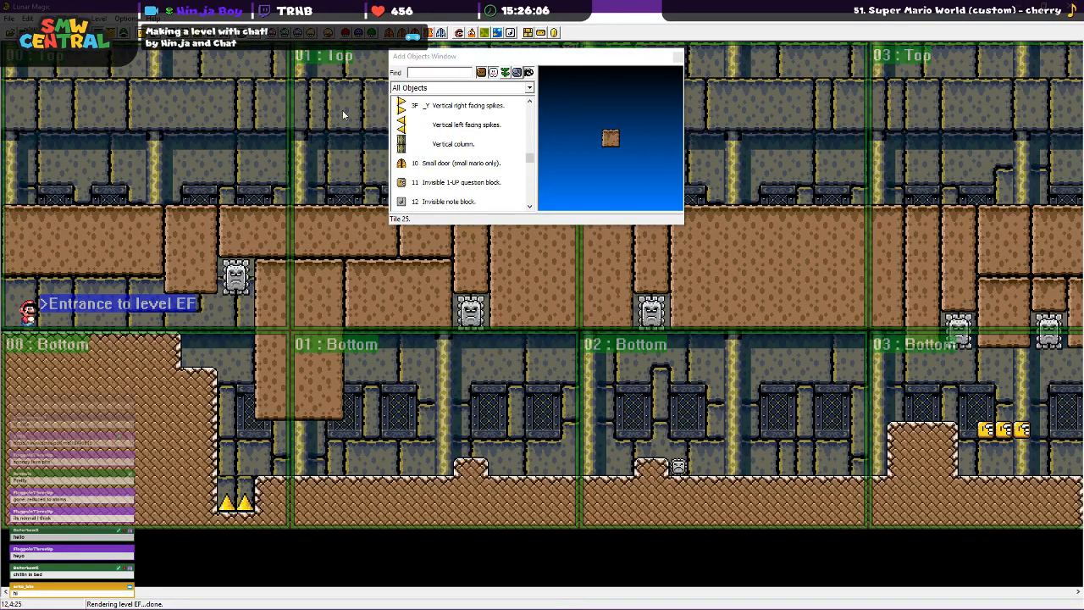
pyautogui.click(459, 34)
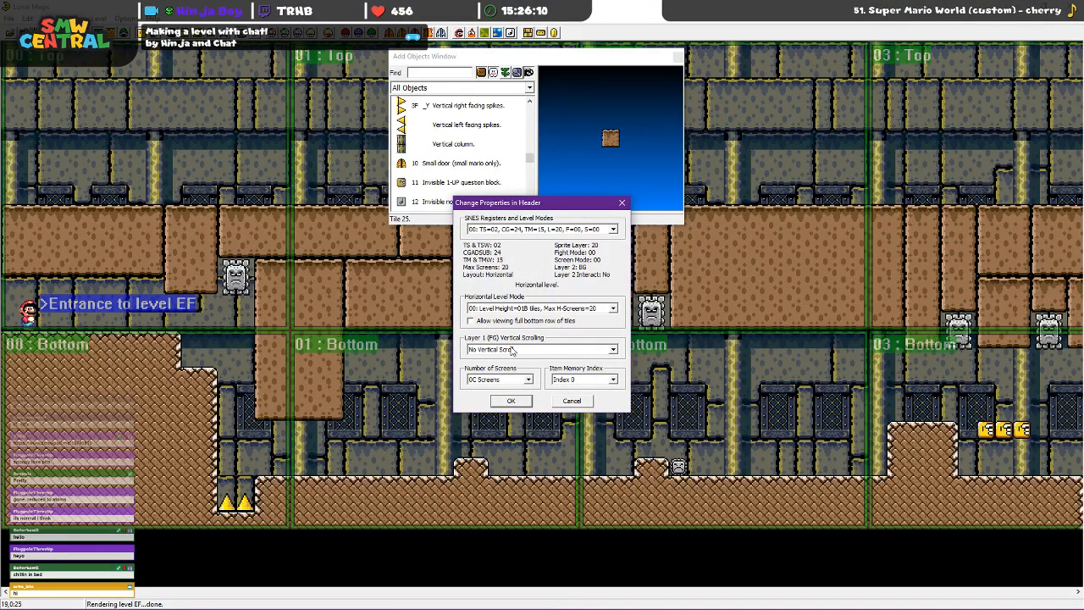
# Return to level 101 and lower the stone block wall above the entrance by two tiles
pyautogui.click(572, 401)
pyautogui.hotkey('ctrl', 'pageup')
pyautogui.write('101')
pyautogui.press('Return')
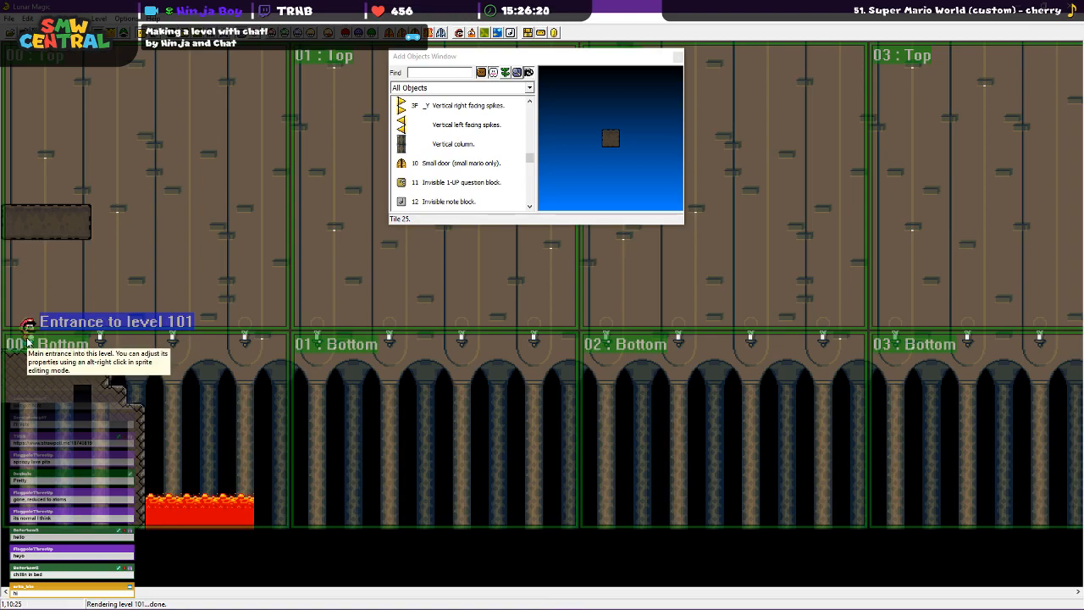
pyautogui.moveTo(41, 235); pyautogui.dragTo(42, 268)
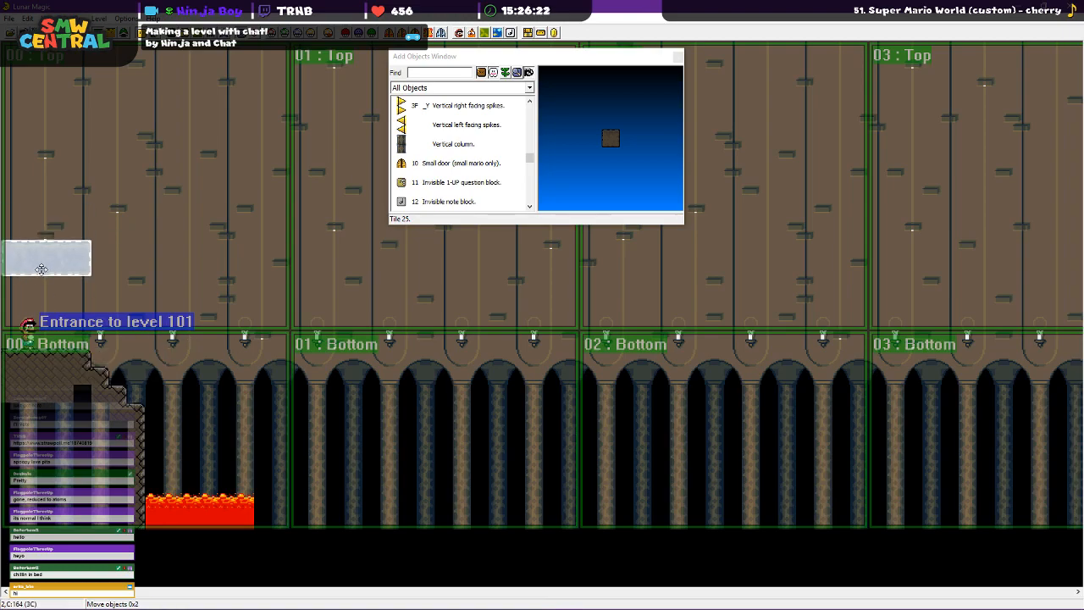
pyautogui.click(209, 293)
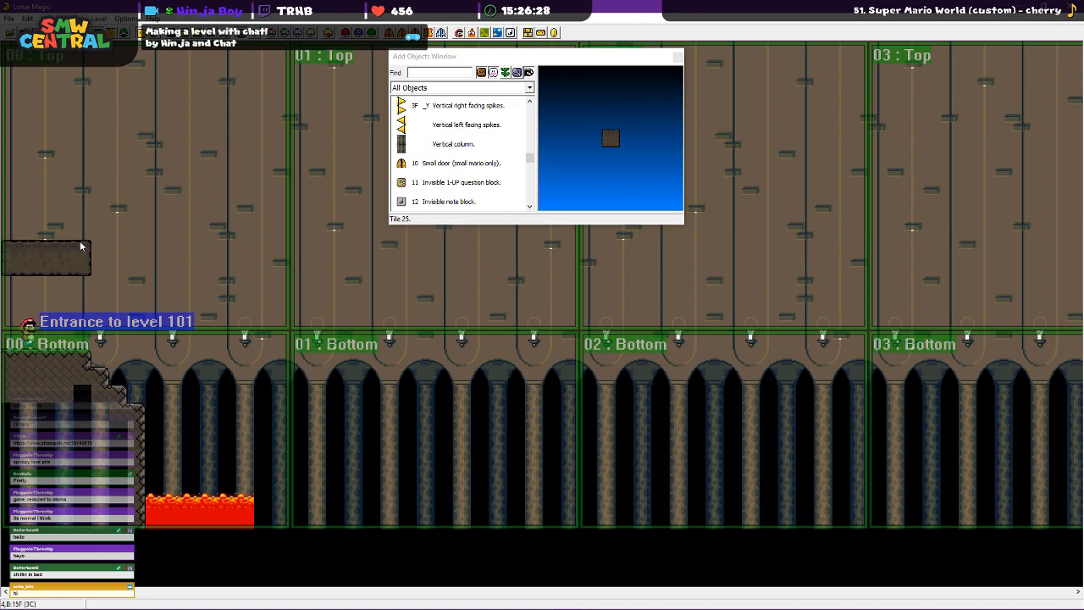
# Extend the stone ceiling with two adjoining blocks, one two tiles wide by three tall and one three wide by four tall
pyautogui.moveTo(58, 257); pyautogui.dragTo(110, 251)
pyautogui.click(134, 238)
pyautogui.click(115, 242)
pyautogui.rightClick(182, 247)
pyautogui.moveTo(182, 248)
pyautogui.mouseDown()
pyautogui.moveTo(146, 248)
pyautogui.moveTo(146, 210)
pyautogui.moveTo(172, 260)
pyautogui.mouseUp()
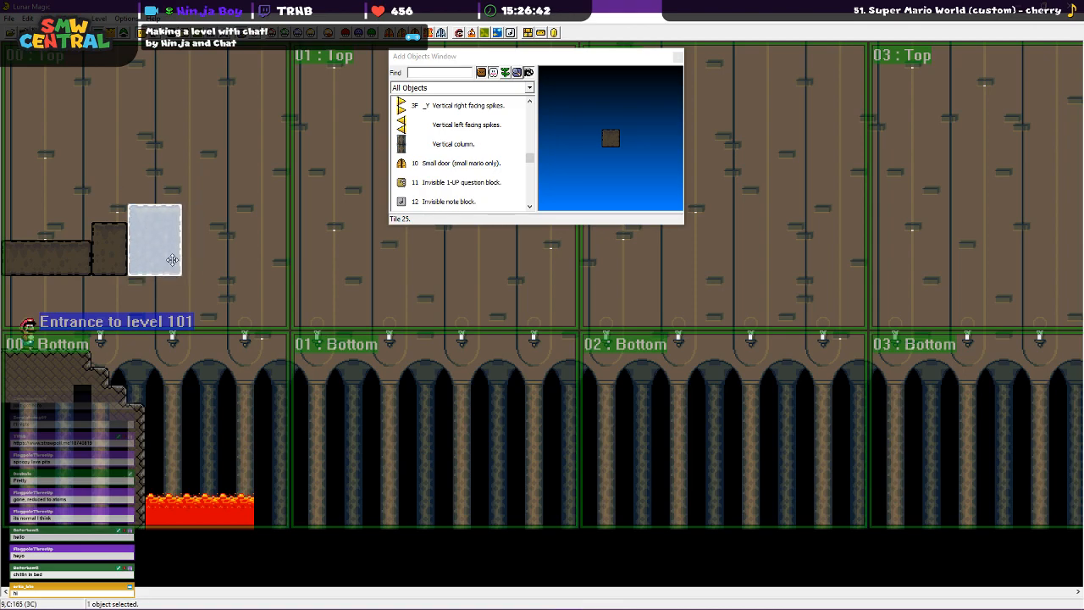
pyautogui.click(229, 252)
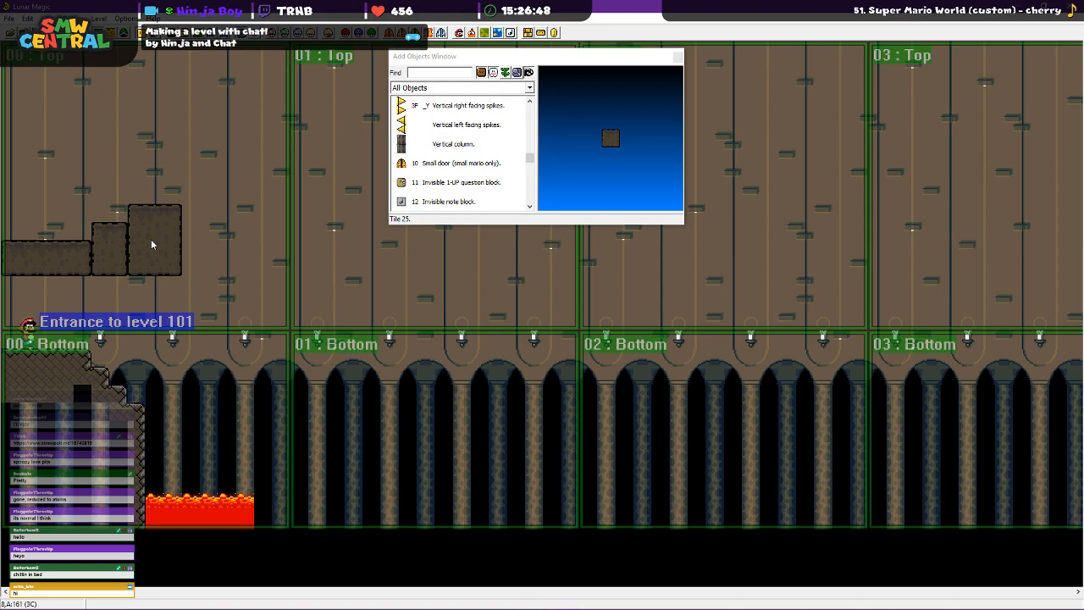
# Stack four stone blocks on the ceiling's lower row, sized 3×4, 2×4, 2×3 and 3×2 tiles, with their tops level
pyautogui.moveTo(152, 245); pyautogui.dragTo(32, 189)
pyautogui.click(111, 187)
pyautogui.click(109, 231)
pyautogui.rightClick(117, 180)
pyautogui.moveTo(116, 181); pyautogui.dragTo(85, 194)
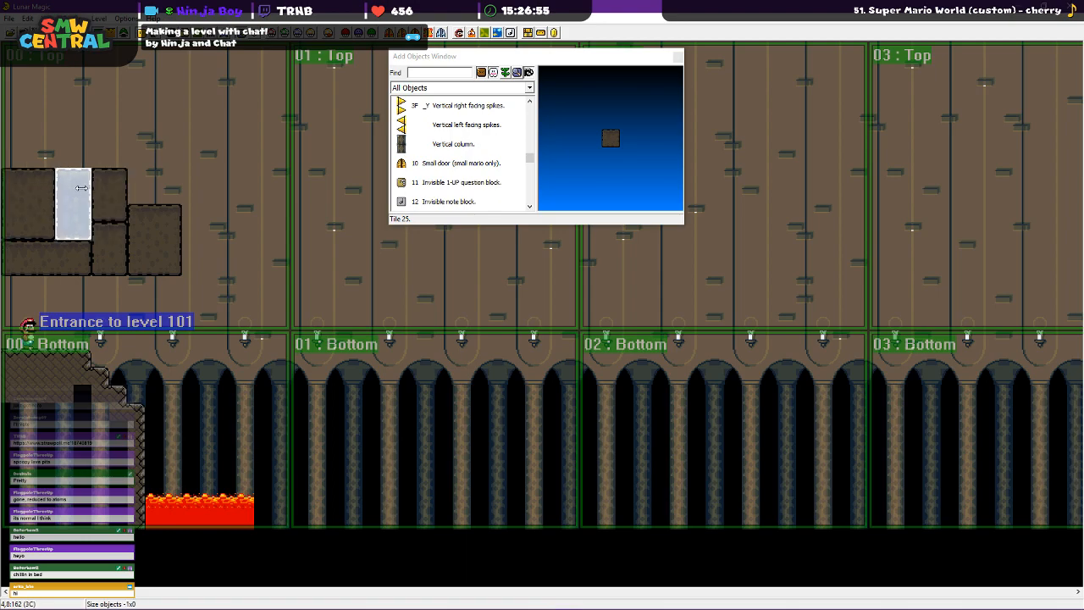
pyautogui.rightClick(133, 175)
pyautogui.moveTo(161, 237); pyautogui.dragTo(176, 192)
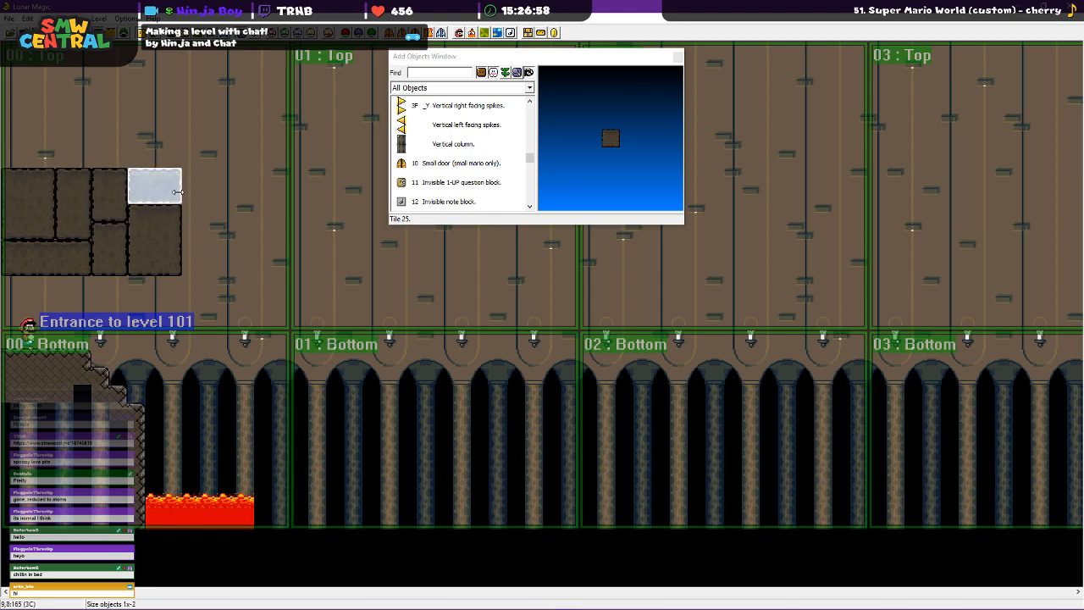
pyautogui.click(227, 196)
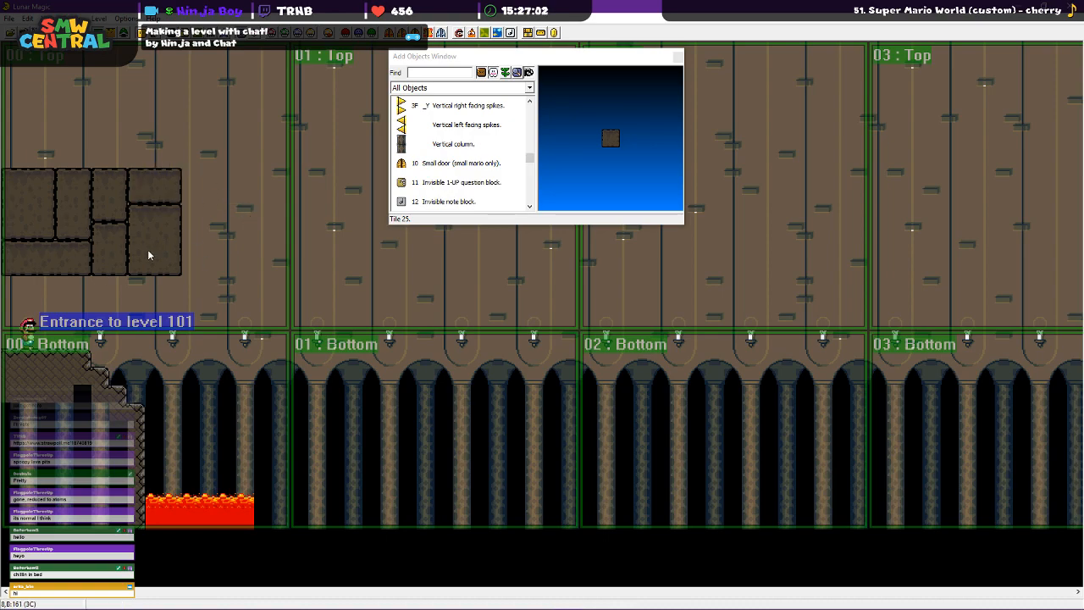
# Try a four-tile vertical column from the tileset-specific objects between the stone ceiling and the entrance ground, and delete it
pyautogui.scroll(-10, 439, 190)
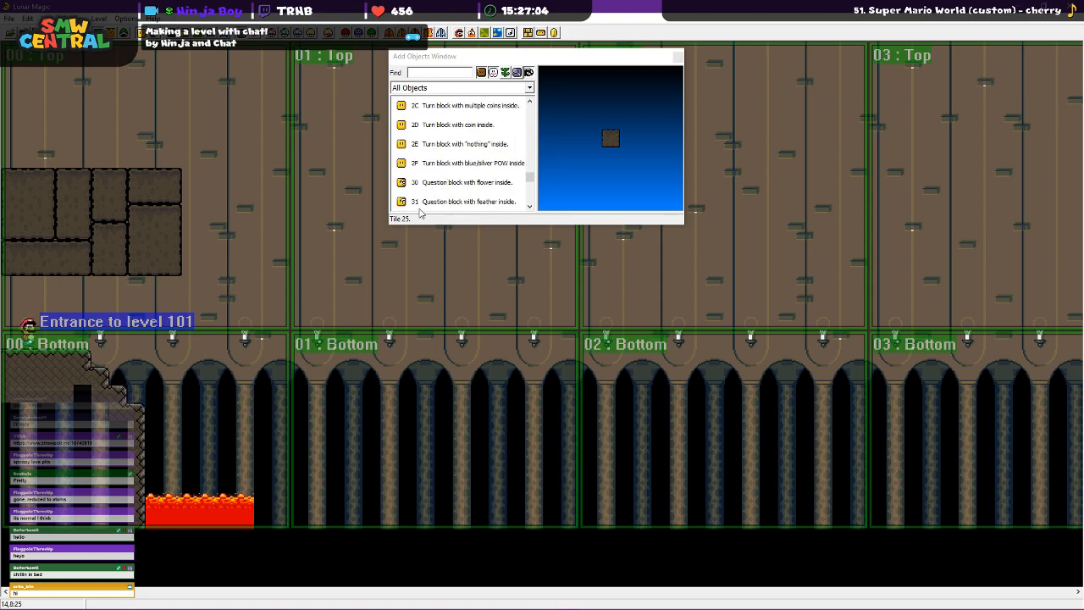
pyautogui.scroll(-2, 439, 190)
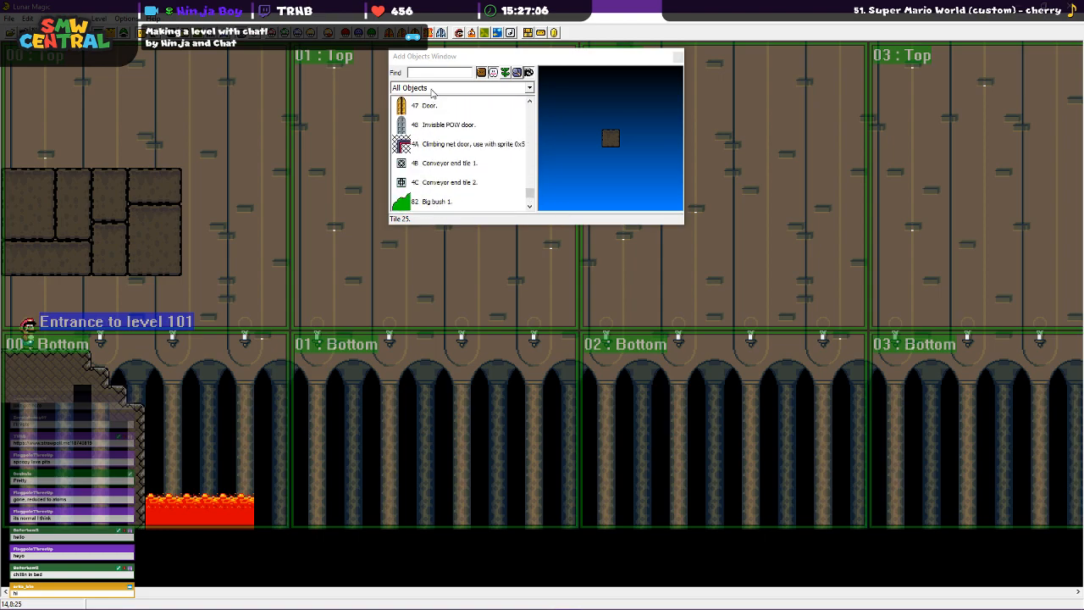
pyautogui.click(432, 88)
pyautogui.click(432, 106)
pyautogui.click(475, 88)
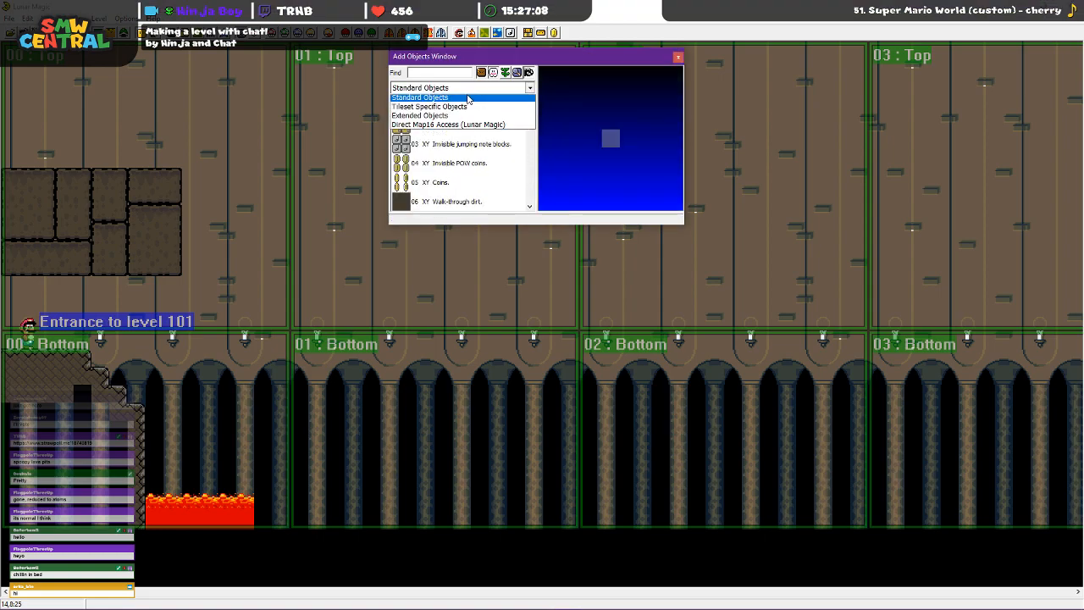
pyautogui.click(430, 102)
pyautogui.scroll(-5, 474, 161)
pyautogui.click(419, 200)
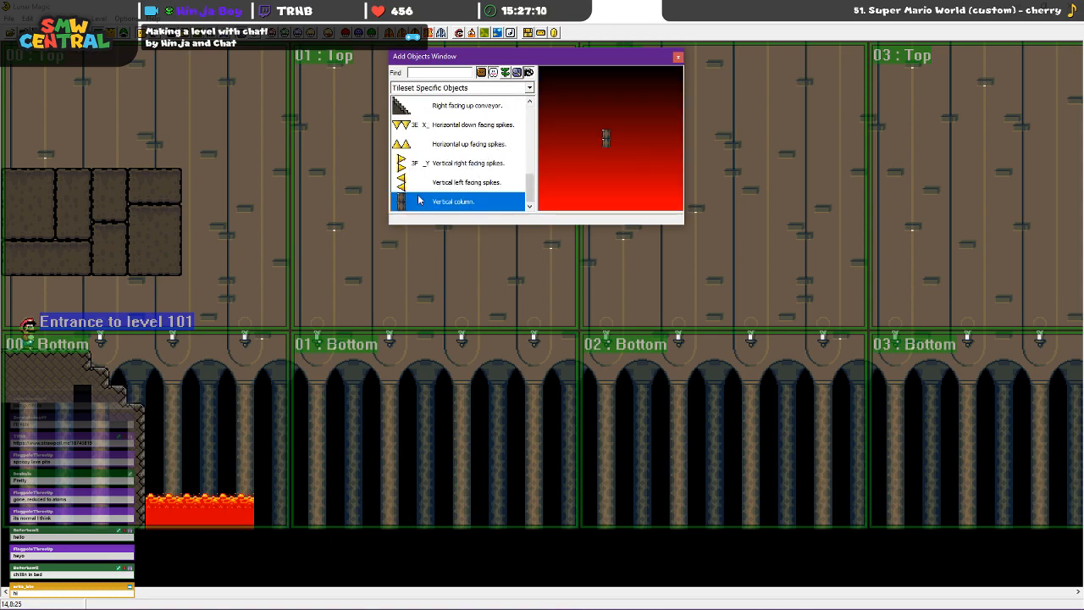
pyautogui.rightClick(126, 303)
pyautogui.moveTo(126, 303); pyautogui.dragTo(62, 322)
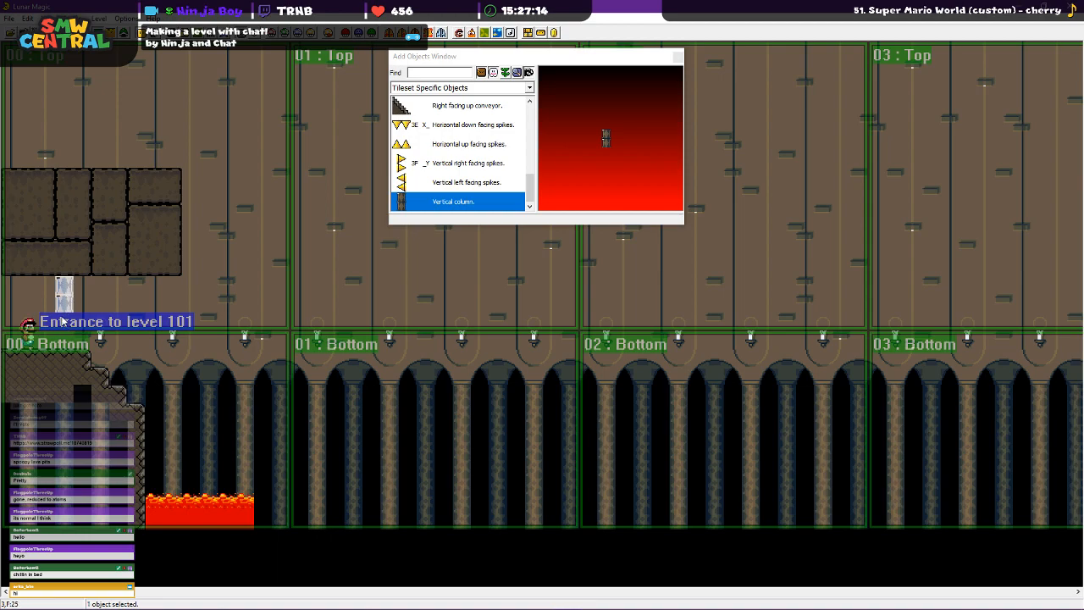
pyautogui.press('F9')
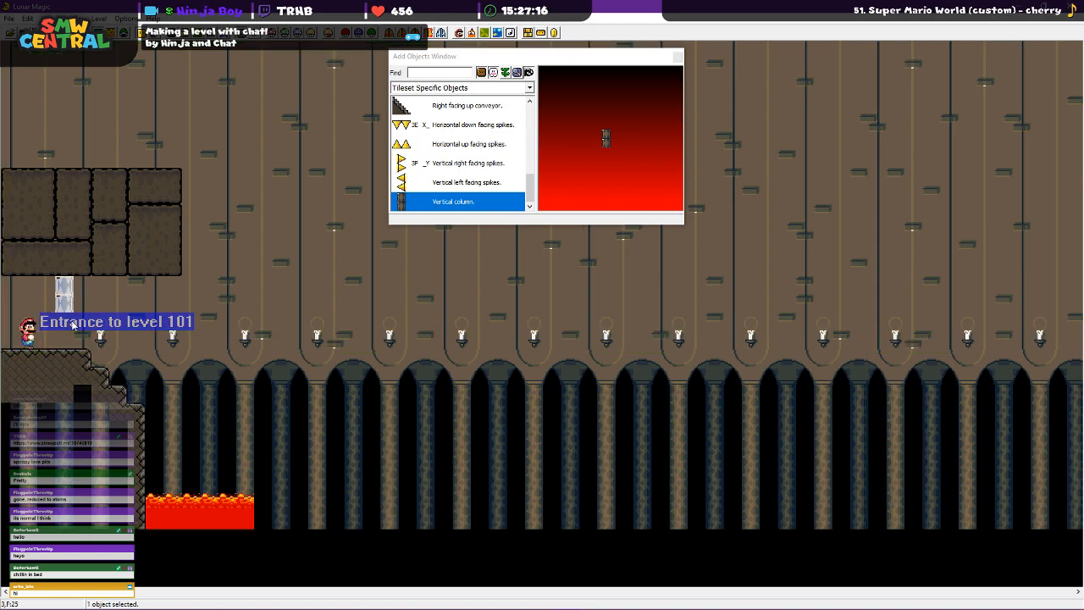
pyautogui.moveTo(60, 309); pyautogui.dragTo(60, 337)
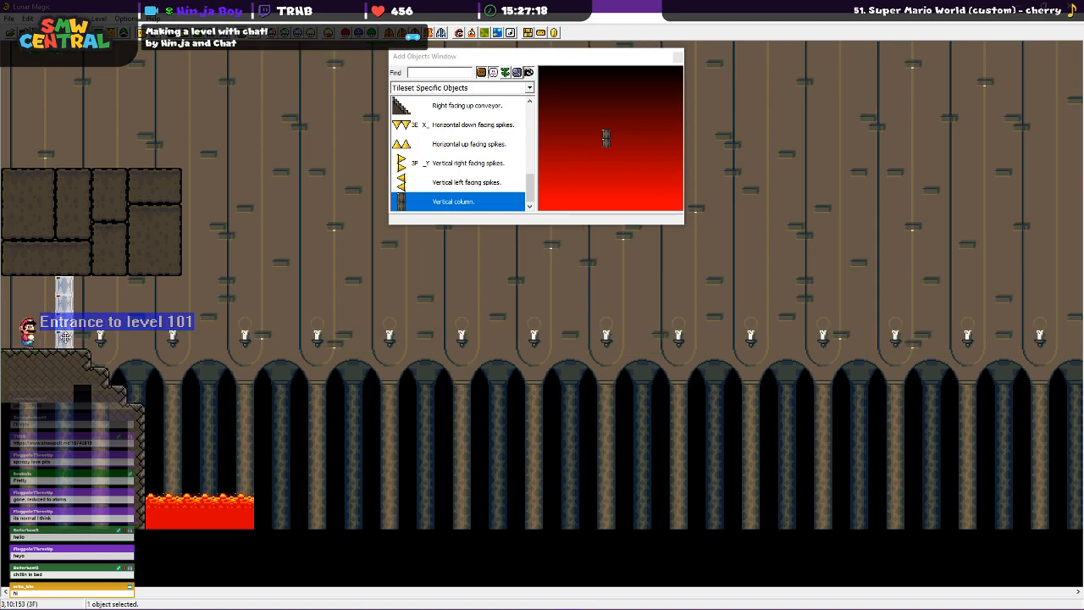
pyautogui.click(151, 325)
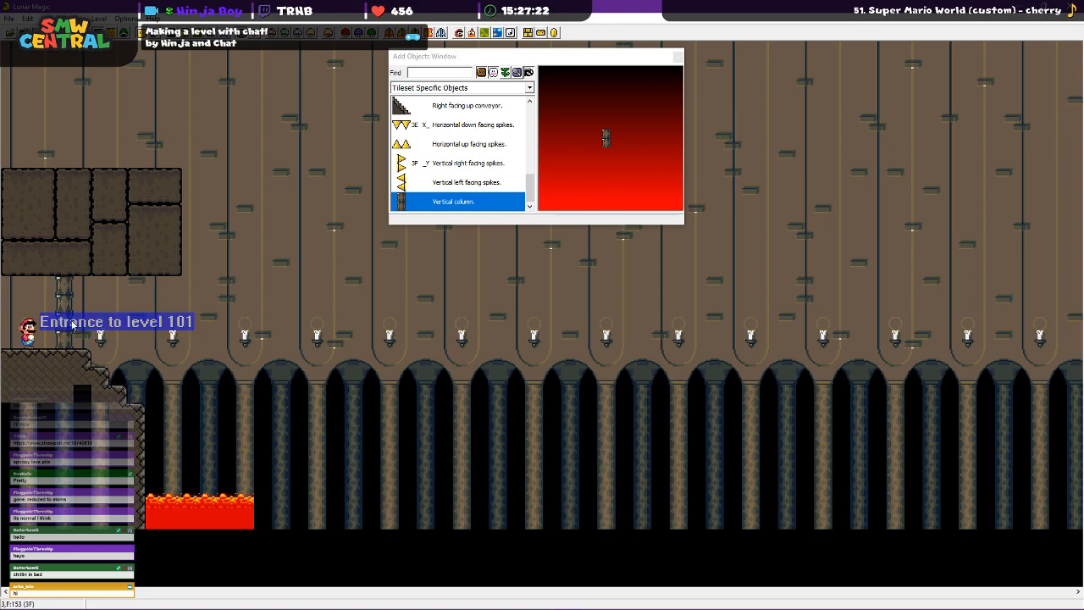
pyautogui.click(60, 313)
pyautogui.press('Delete')
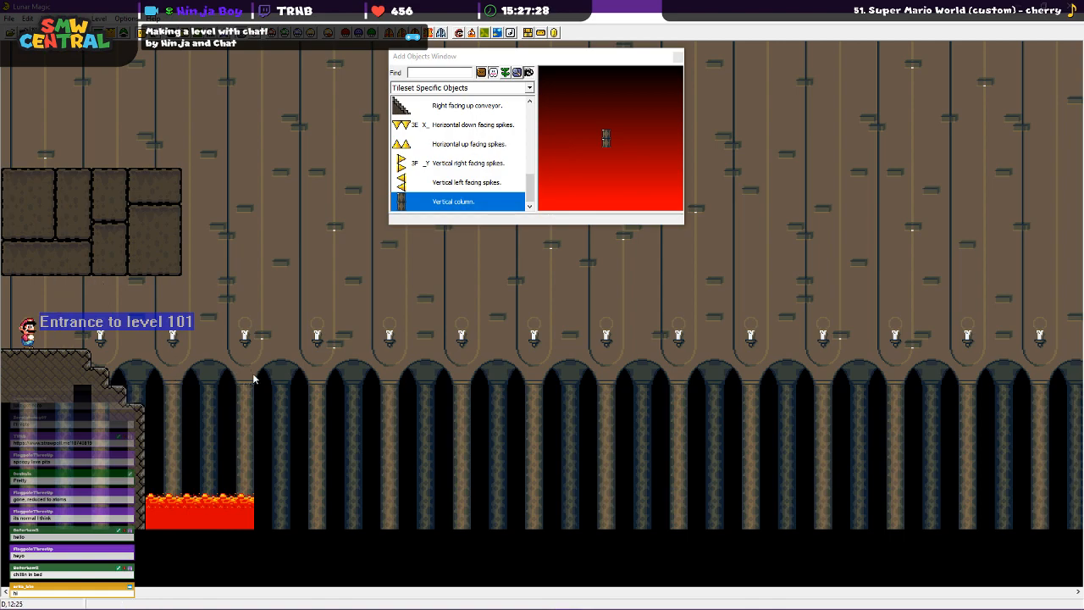
# Show the level's screen boundaries and switch the object list back to all objects
pyautogui.press('F2')
pyautogui.press('F3')
pyautogui.press('F3')
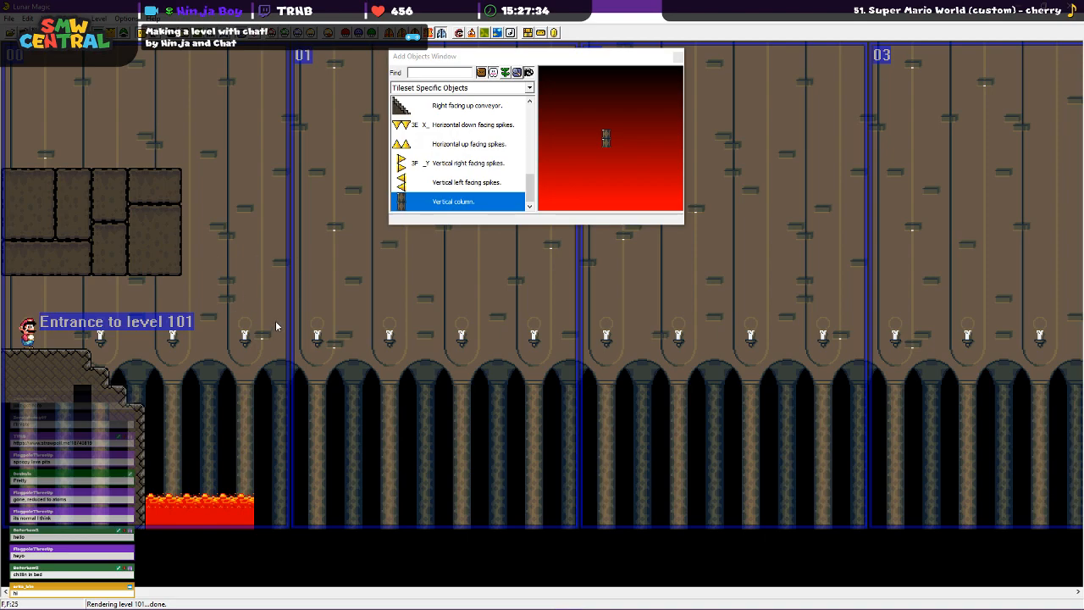
pyautogui.click(449, 88)
pyautogui.click(424, 105)
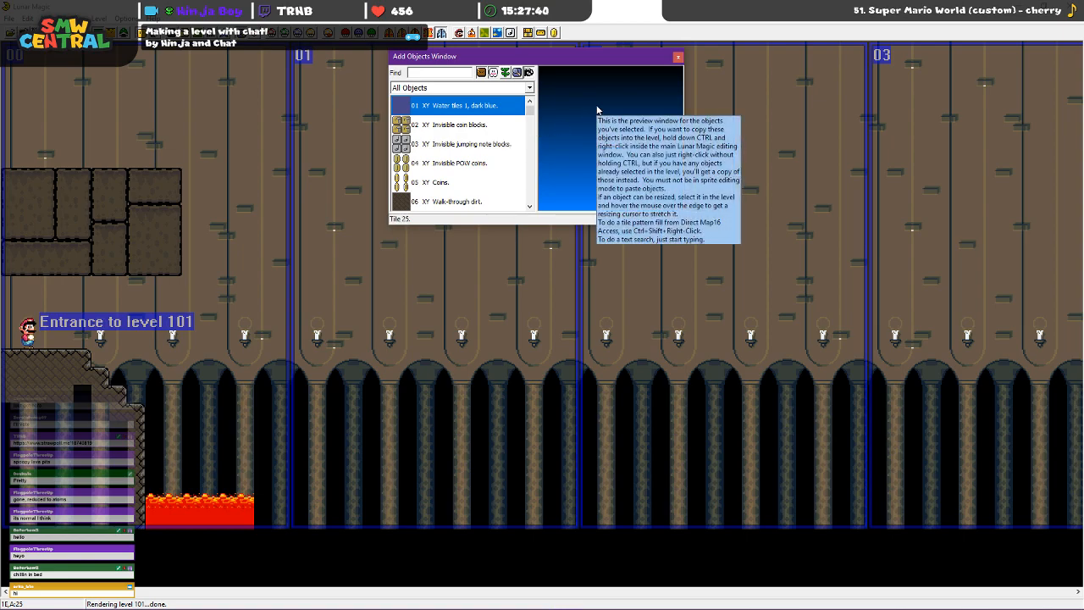
pyautogui.click(842, 315)
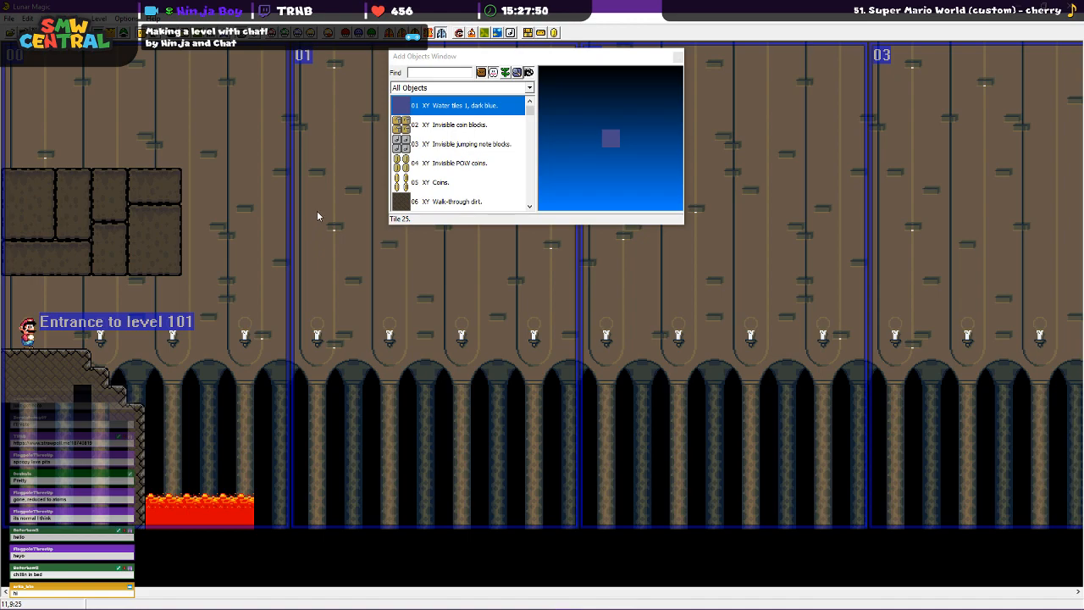
# Inspect level 101's sprite header settings and the SNES register and level mode options in its level header
pyautogui.click(471, 33)
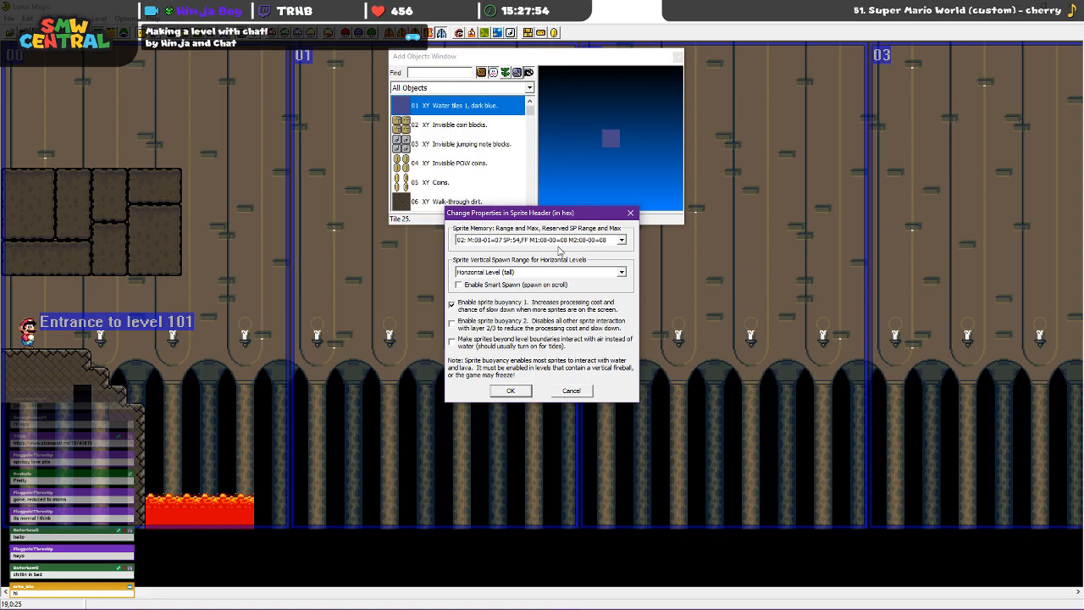
pyautogui.click(630, 213)
pyautogui.click(487, 33)
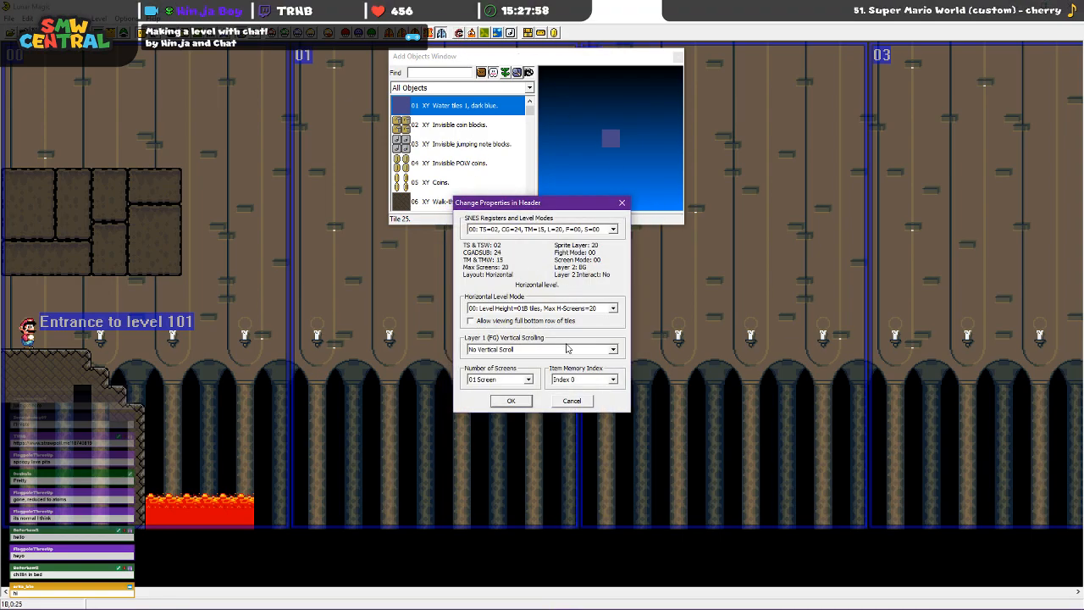
pyautogui.click(527, 229)
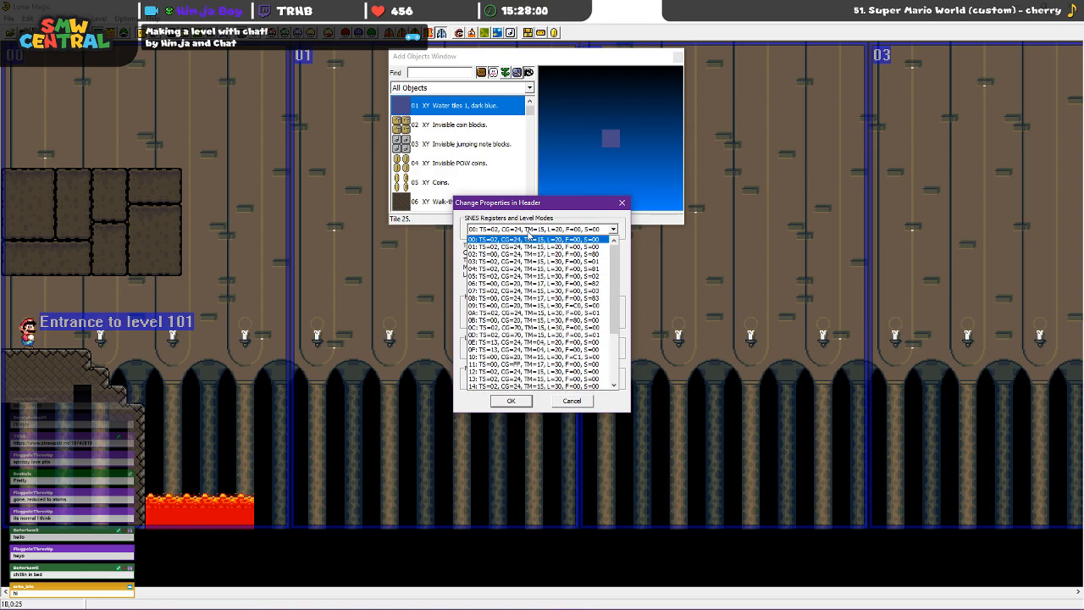
pyautogui.scroll(-2, 596, 305)
pyautogui.scroll(-2, 596, 305)
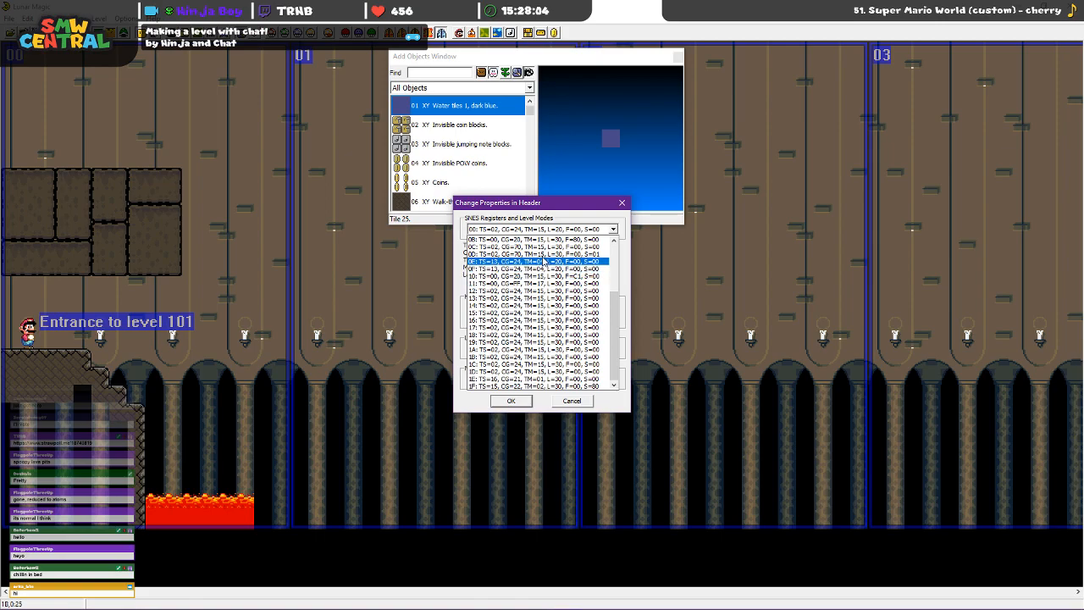
pyautogui.click(547, 227)
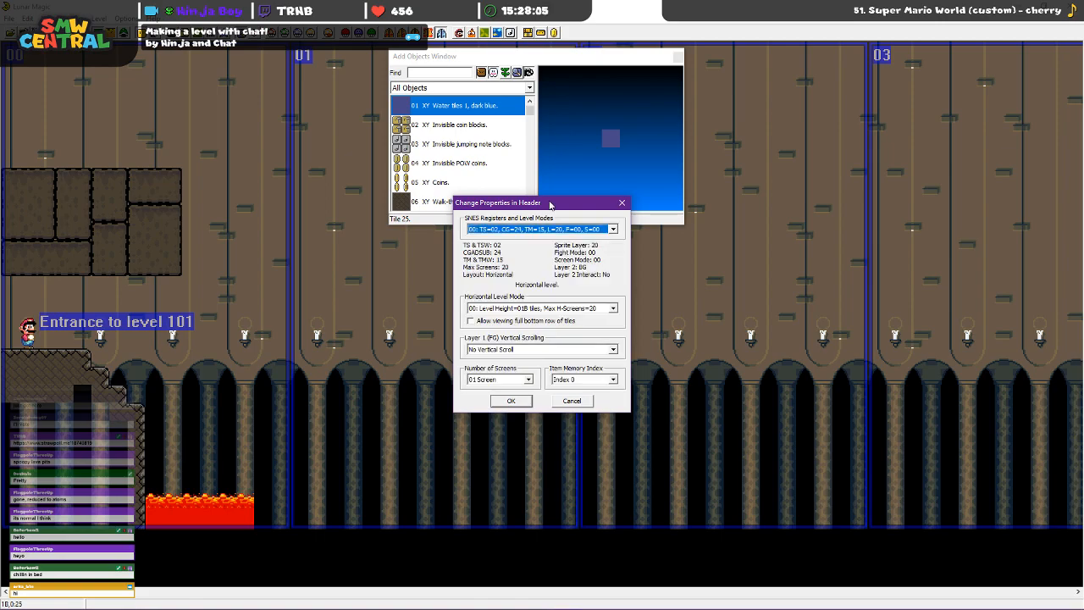
pyautogui.click(572, 400)
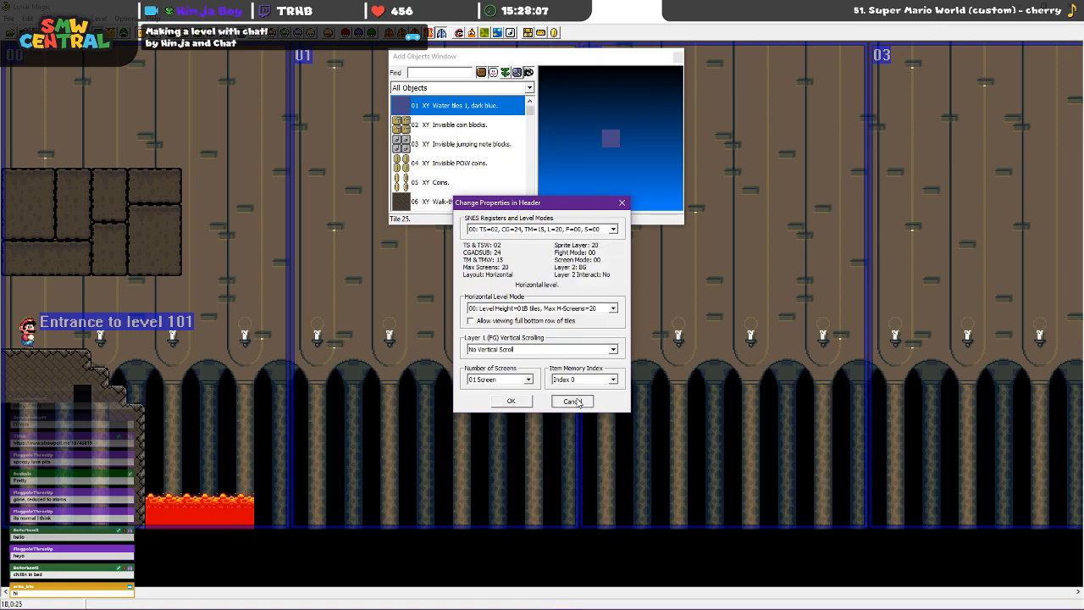
pyautogui.click(472, 34)
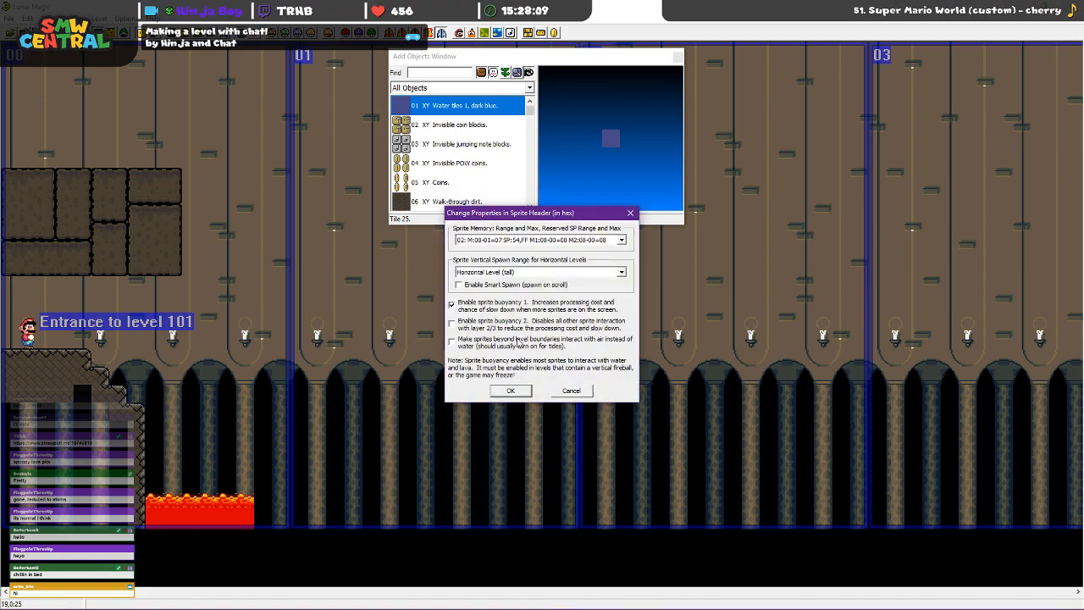
pyautogui.click(578, 392)
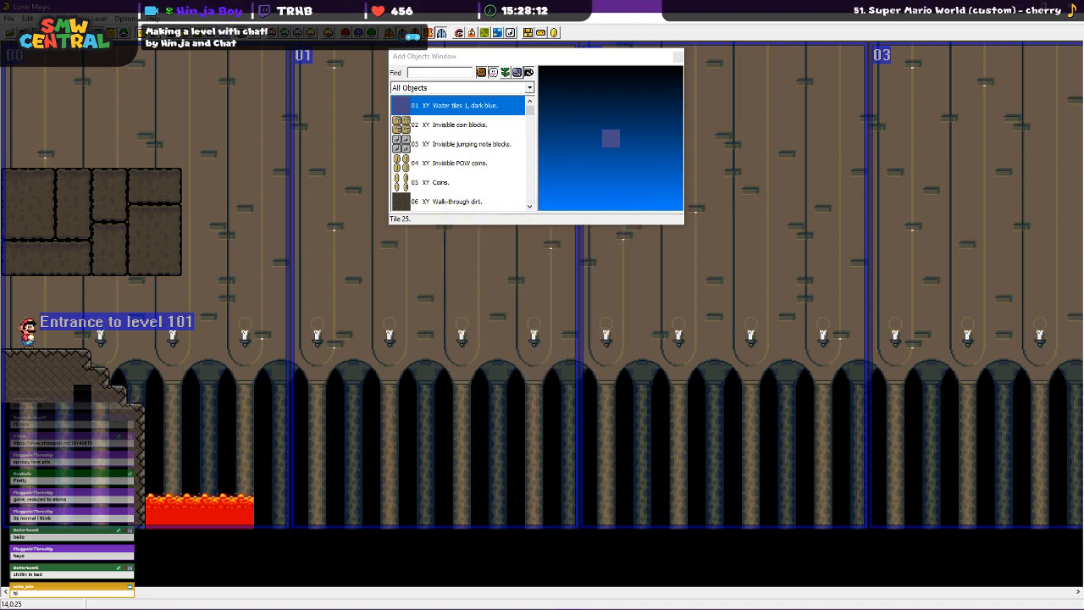
# Move the Add Objects window over level screens 02 and 03 to clear the level's start
pyautogui.click(403, 32)
pyautogui.click(579, 413)
pyautogui.moveTo(516, 59); pyautogui.dragTo(845, 94)
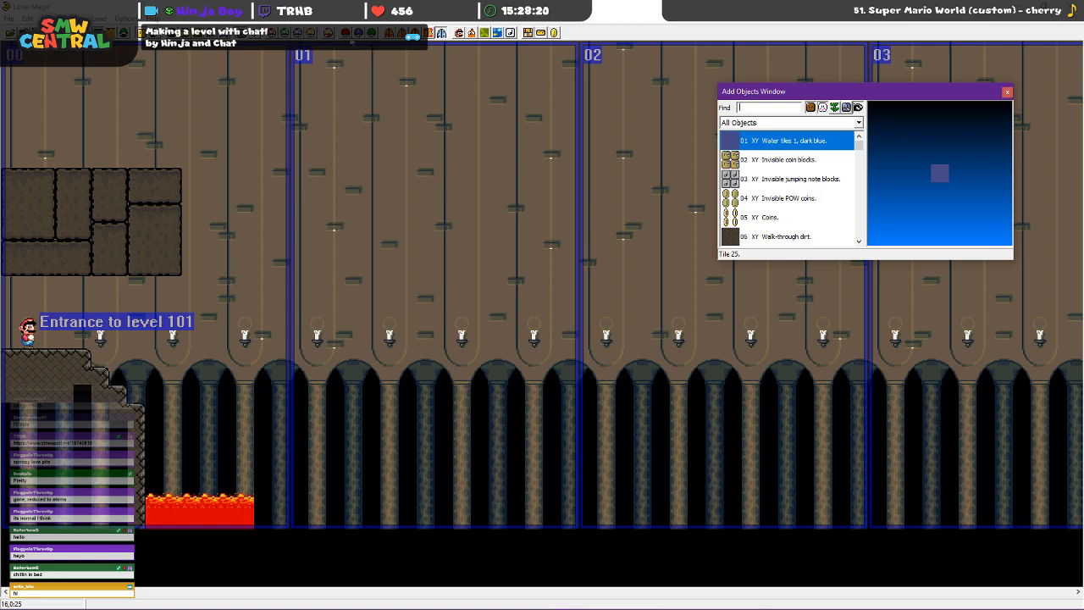
# Review the horizontal level mode options in the level header and set mode 17, with level height 095 tiles and max H-screens 06
pyautogui.click(464, 35)
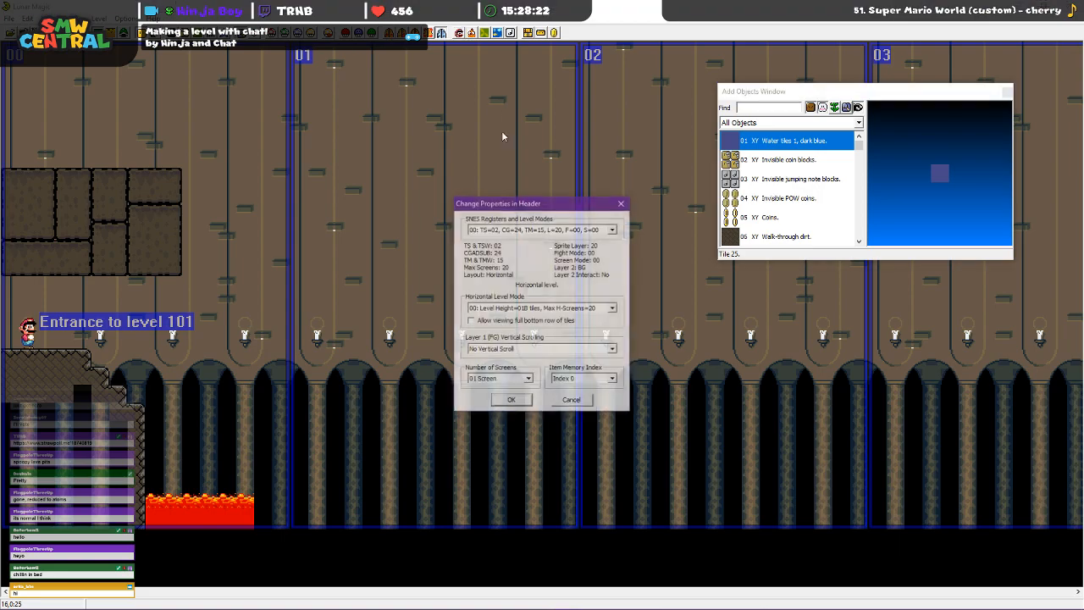
pyautogui.click(585, 310)
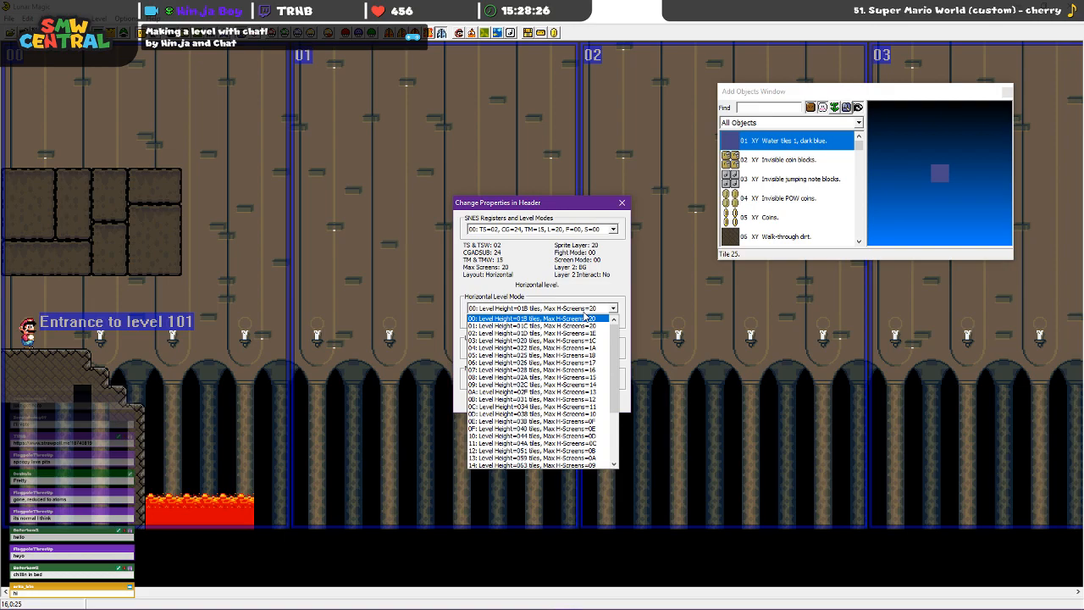
pyautogui.scroll(-4, 578, 373)
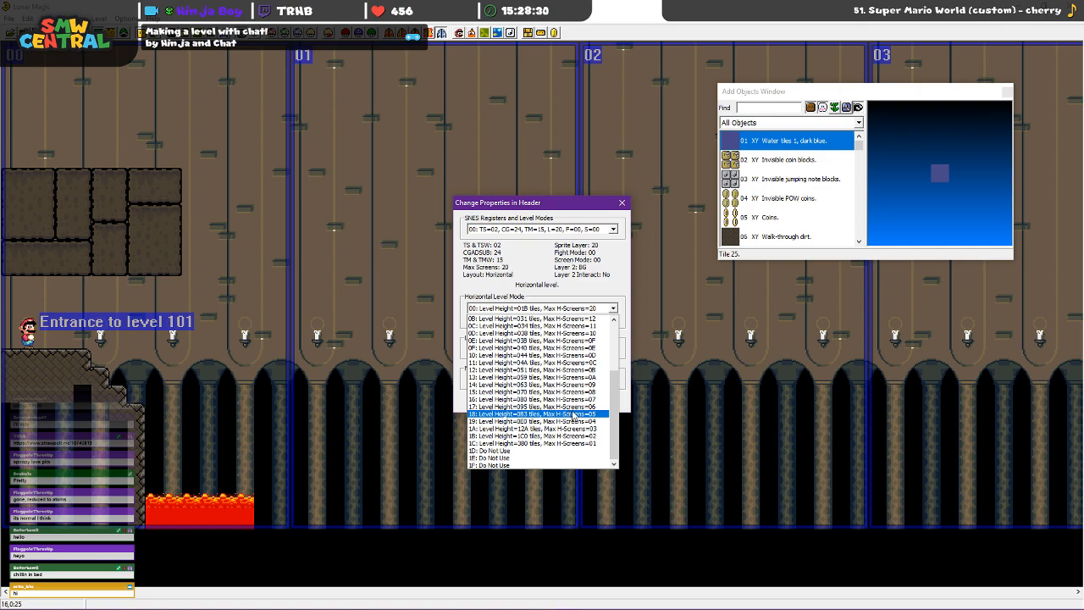
pyautogui.scroll(1, 581, 391)
pyautogui.scroll(3, 582, 385)
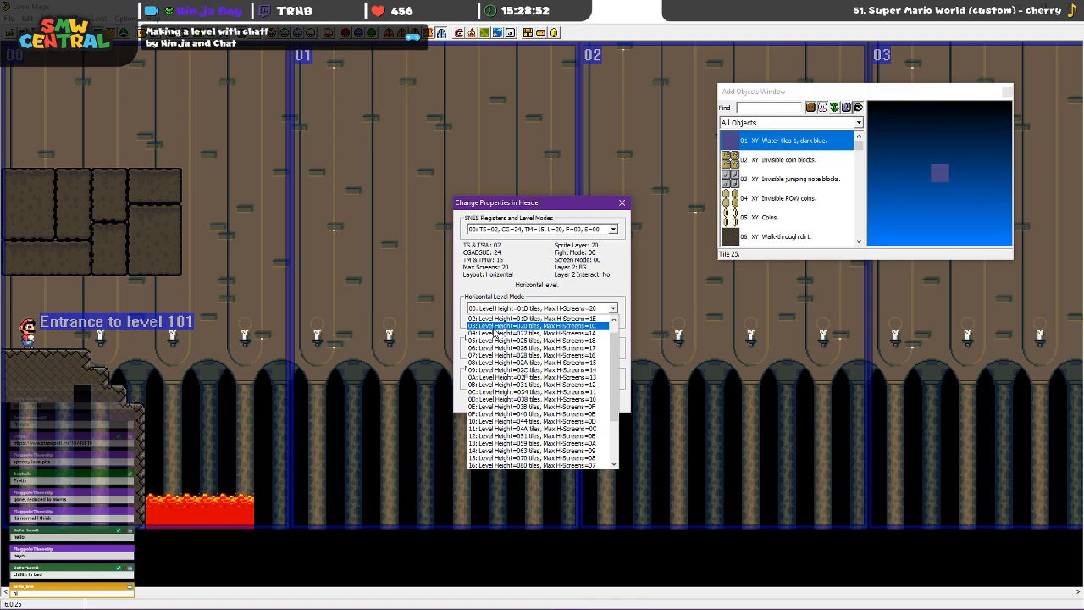
pyautogui.scroll(2, 559, 327)
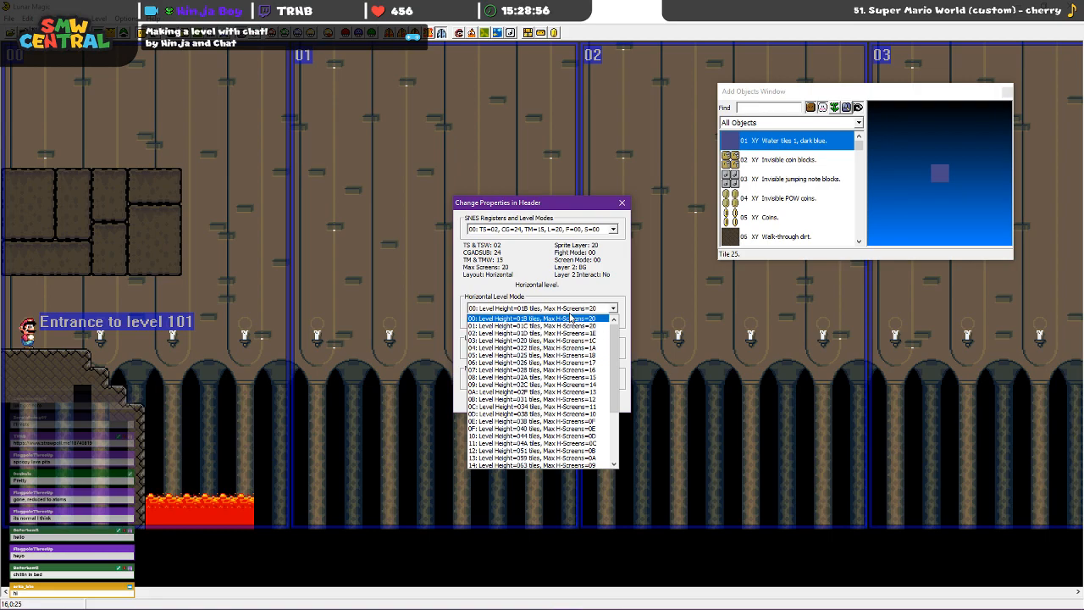
pyautogui.scroll(-4, 544, 348)
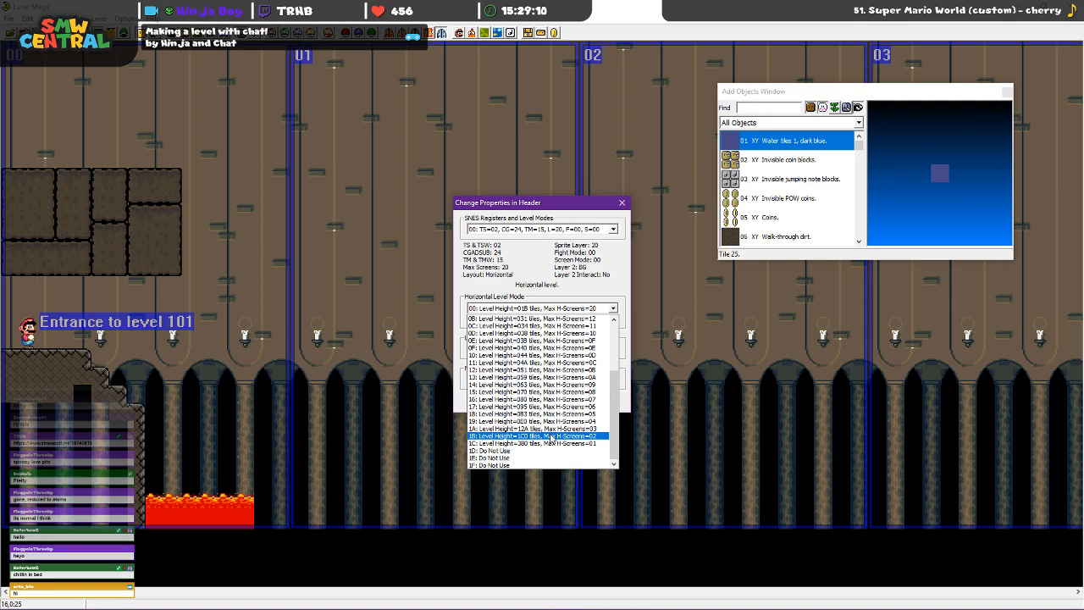
pyautogui.scroll(1, 552, 415)
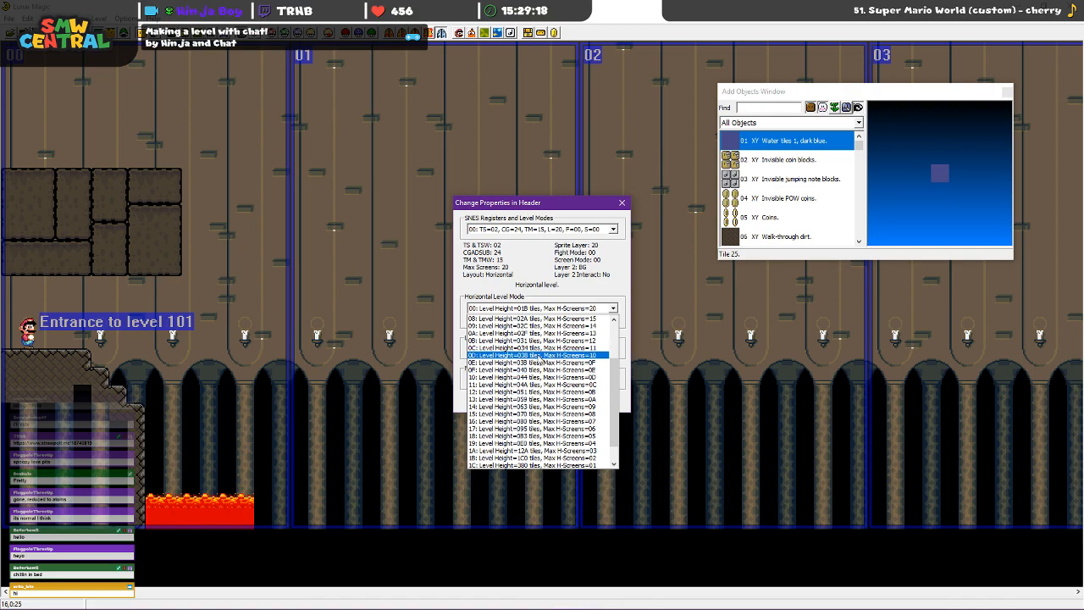
pyautogui.scroll(-3, 541, 358)
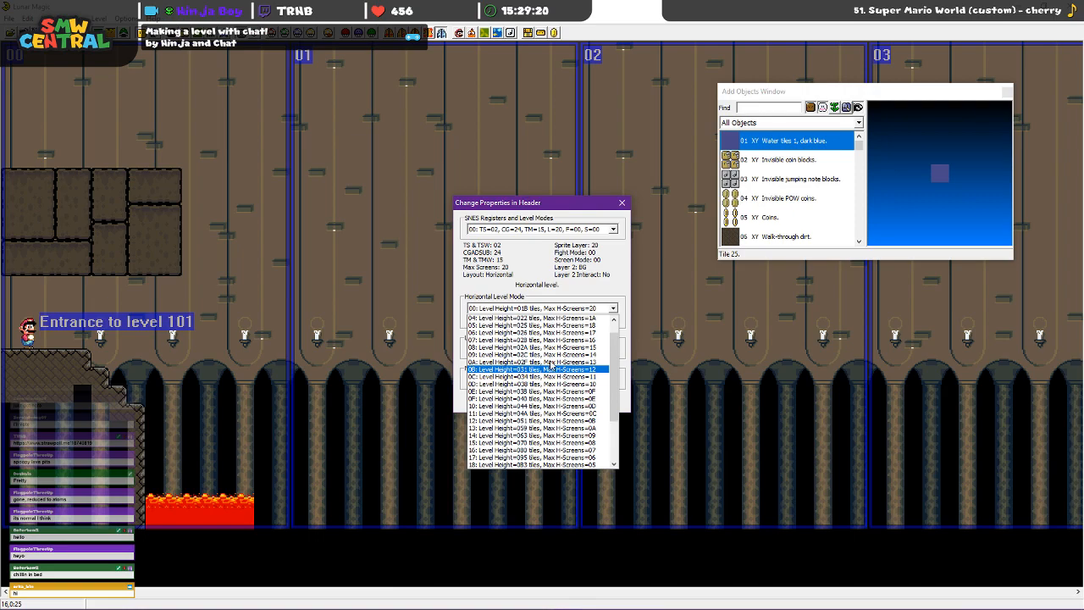
pyautogui.scroll(2, 546, 359)
pyautogui.scroll(-2, 546, 351)
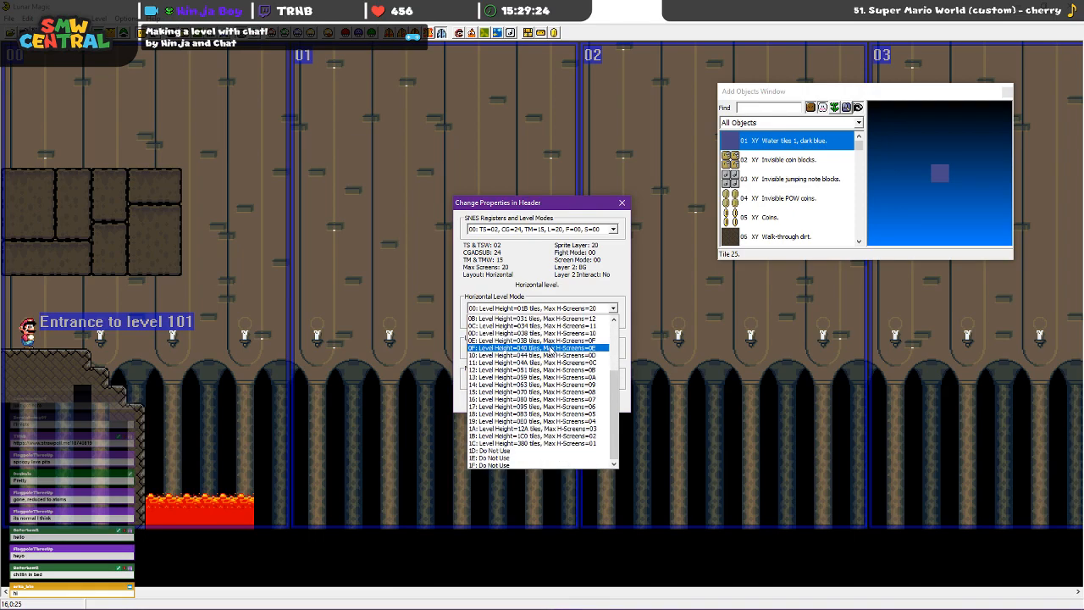
pyautogui.click(536, 409)
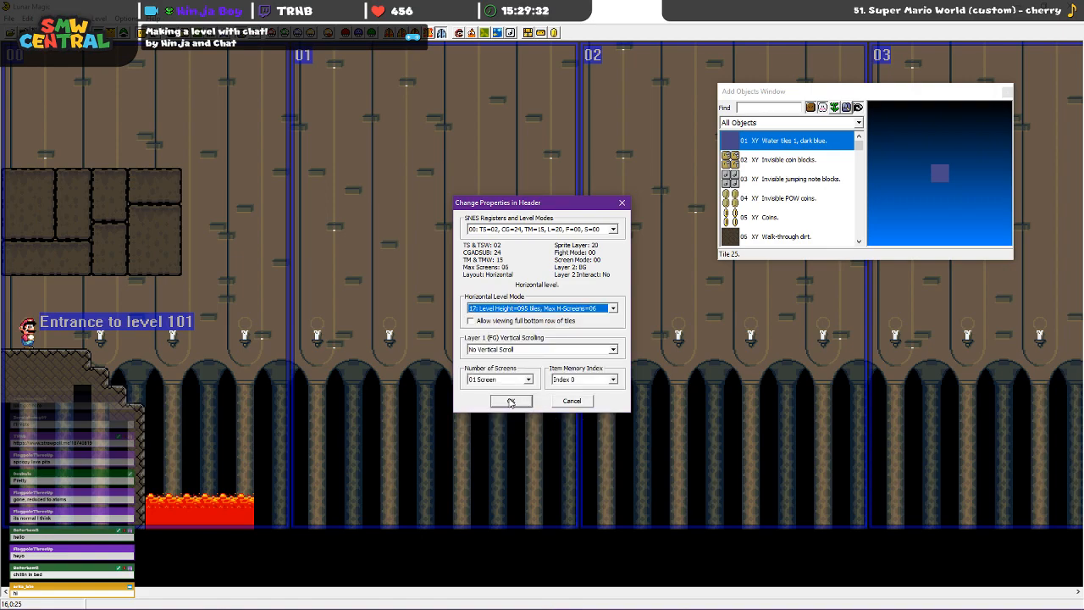
pyautogui.click(511, 401)
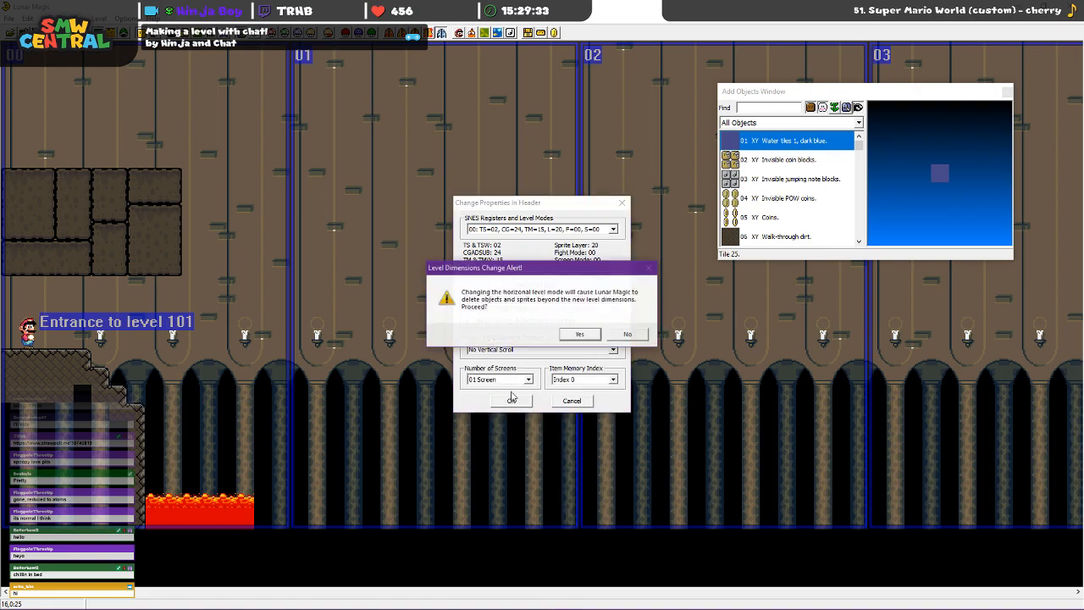
pyautogui.click(581, 335)
# Zoom out to 100% and examine the resized level's screen grid from the level entrance down to the midway entrance
pyautogui.scroll(-10, 459, 358)
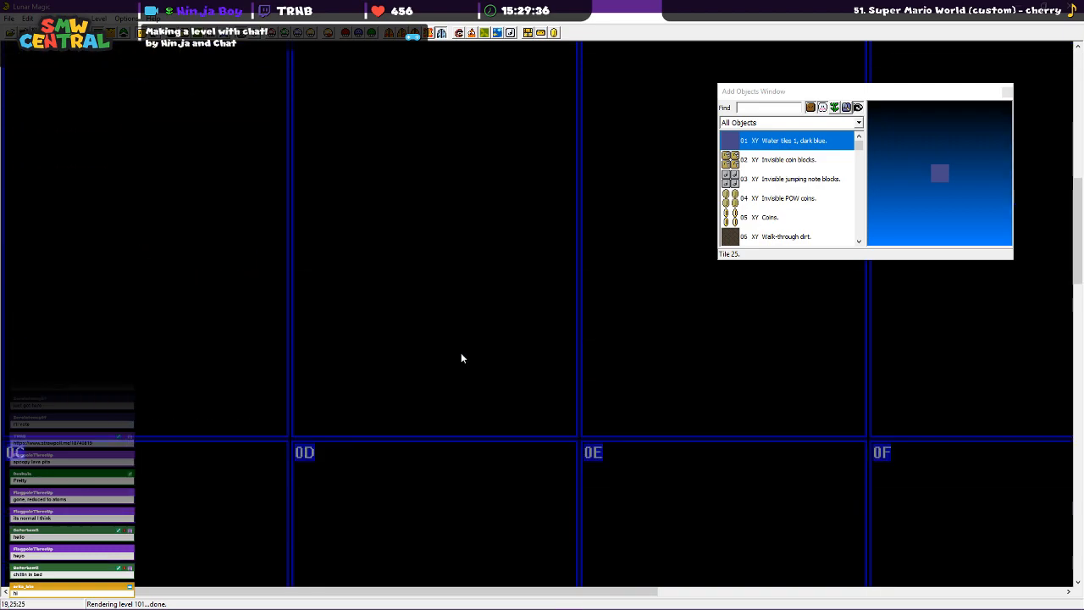
pyautogui.click(467, 342)
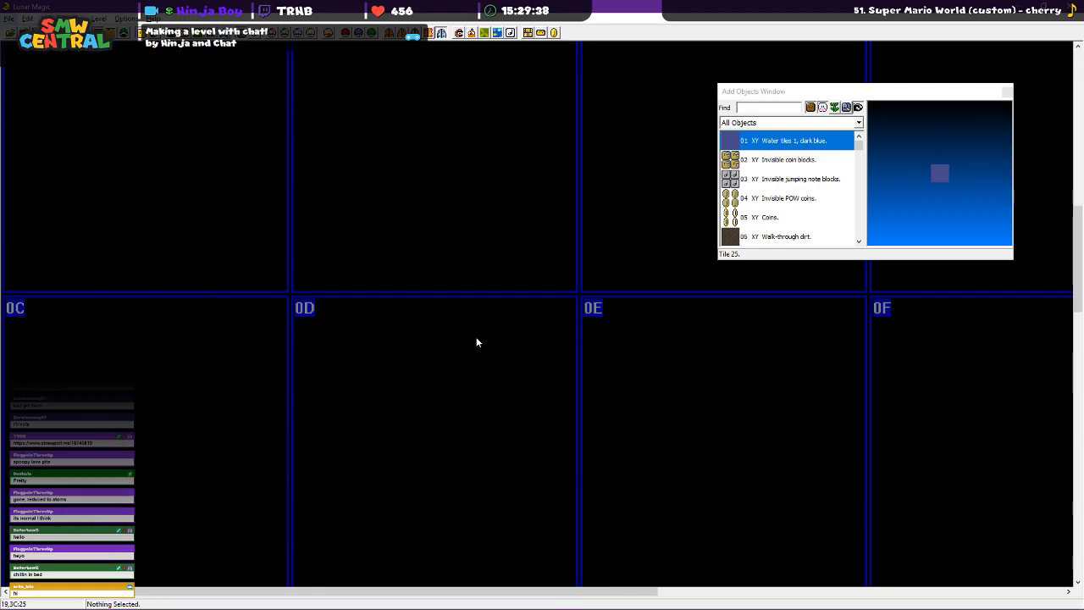
pyautogui.moveTo(1073, 237); pyautogui.dragTo(1036, 38)
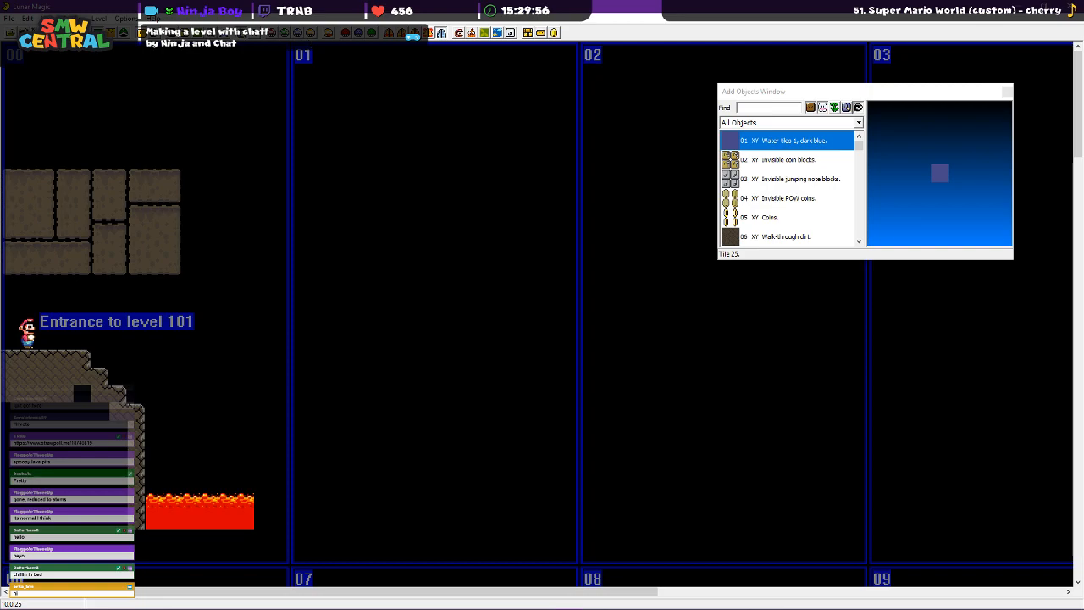
pyautogui.click(286, 32)
pyautogui.click(279, 56)
pyautogui.moveTo(1079, 108); pyautogui.dragTo(976, 78)
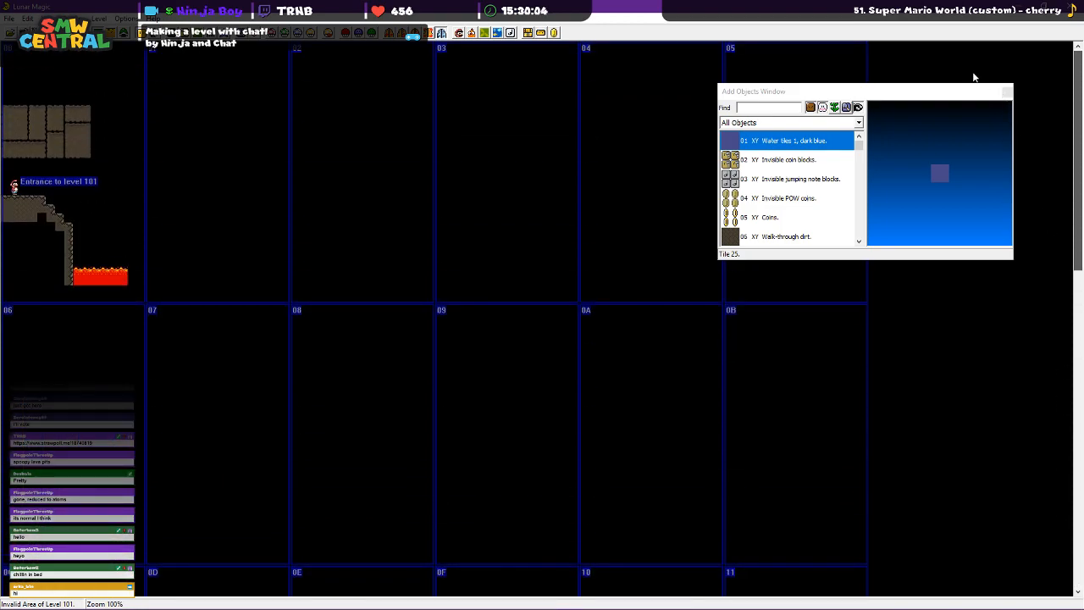
pyautogui.moveTo(974, 77); pyautogui.dragTo(1018, 458)
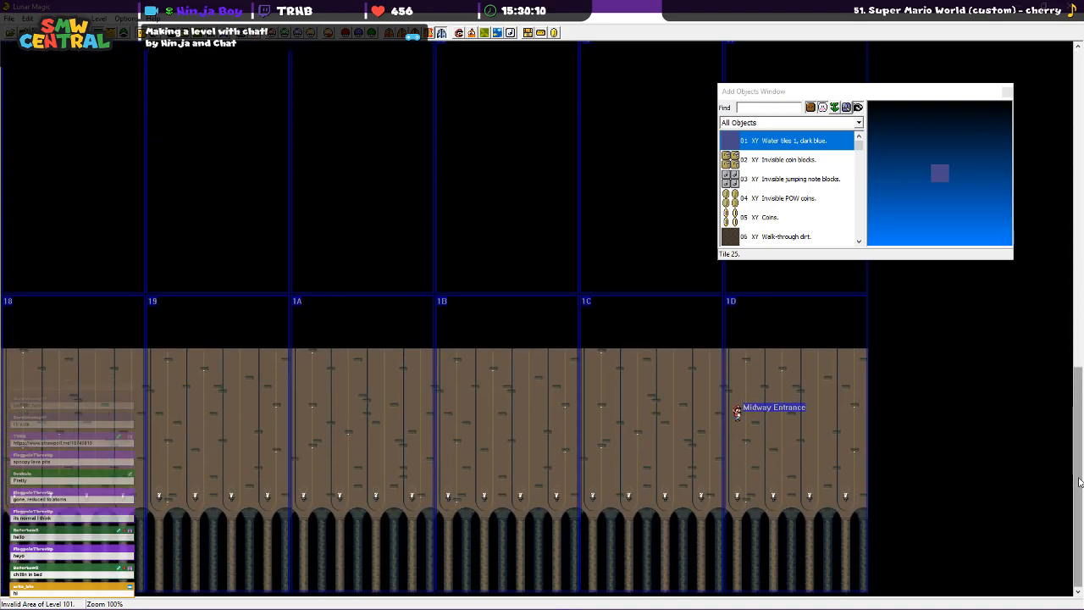
pyautogui.moveTo(1080, 482); pyautogui.dragTo(1012, 105)
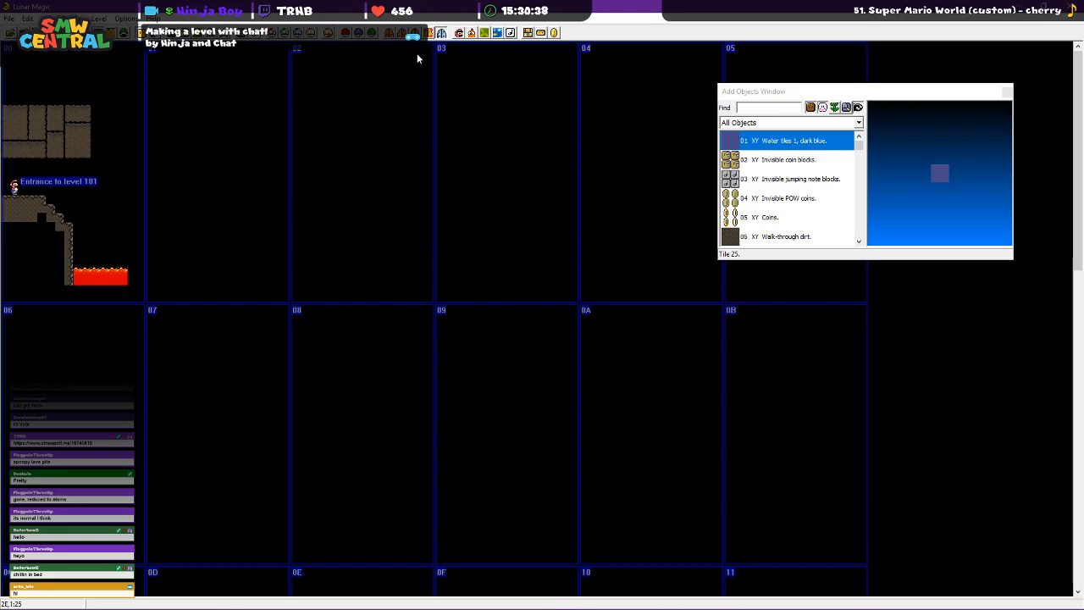
# Set the level header's horizontal level mode back to 00, with level height 01B tiles and max H-screens 20
pyautogui.click(460, 34)
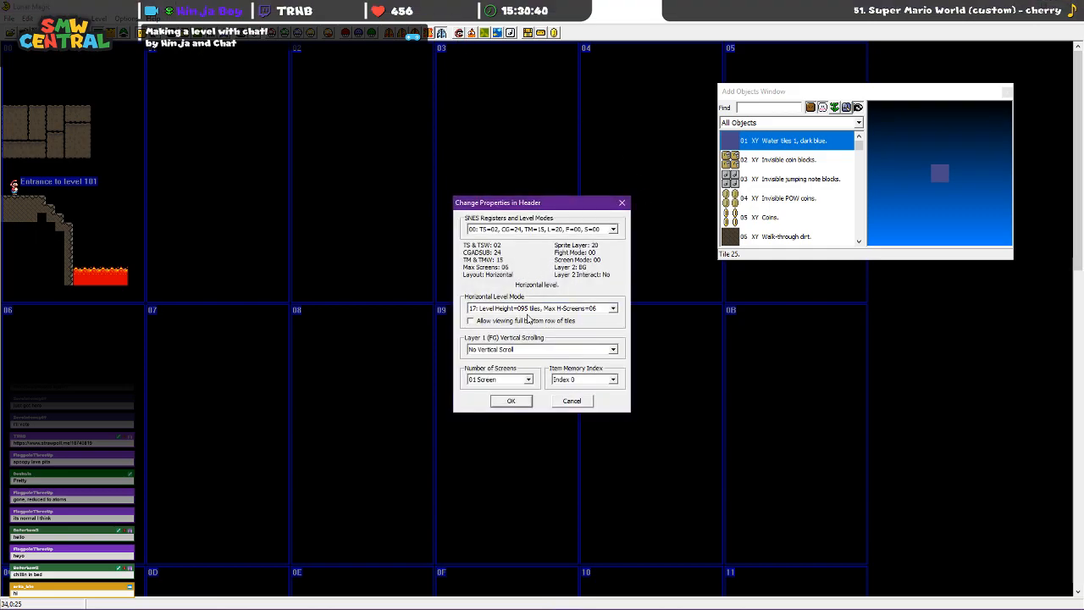
pyautogui.click(534, 310)
pyautogui.scroll(4, 529, 371)
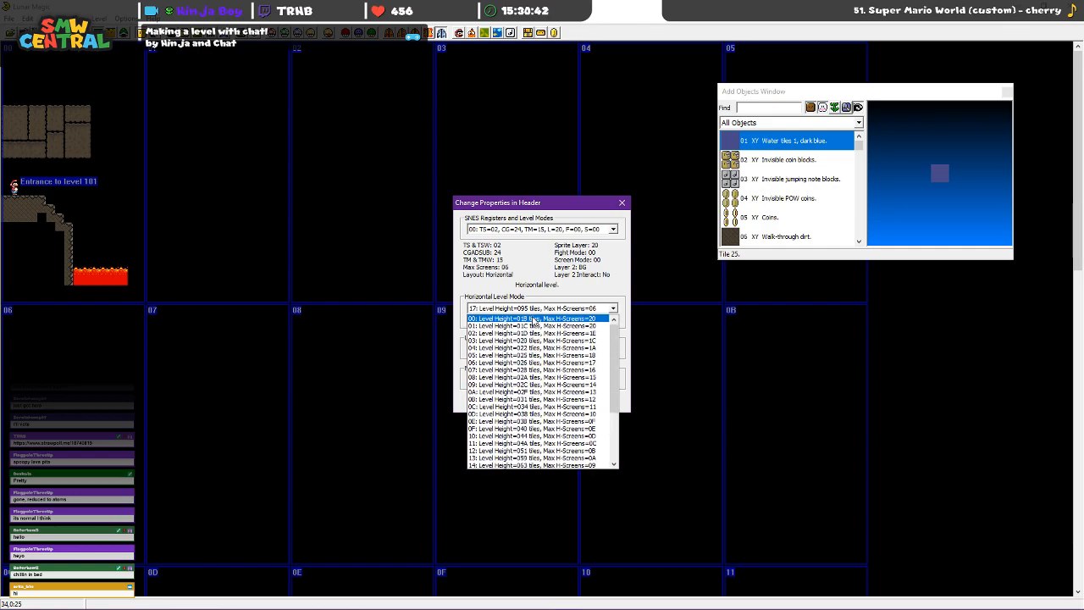
pyautogui.click(511, 333)
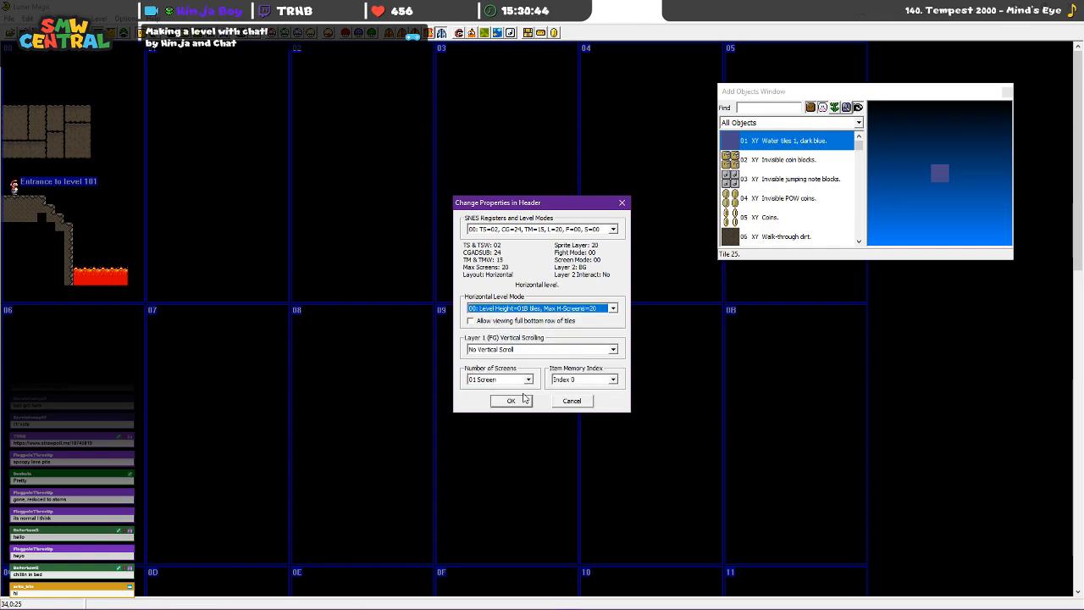
pyautogui.click(522, 400)
pyautogui.click(579, 334)
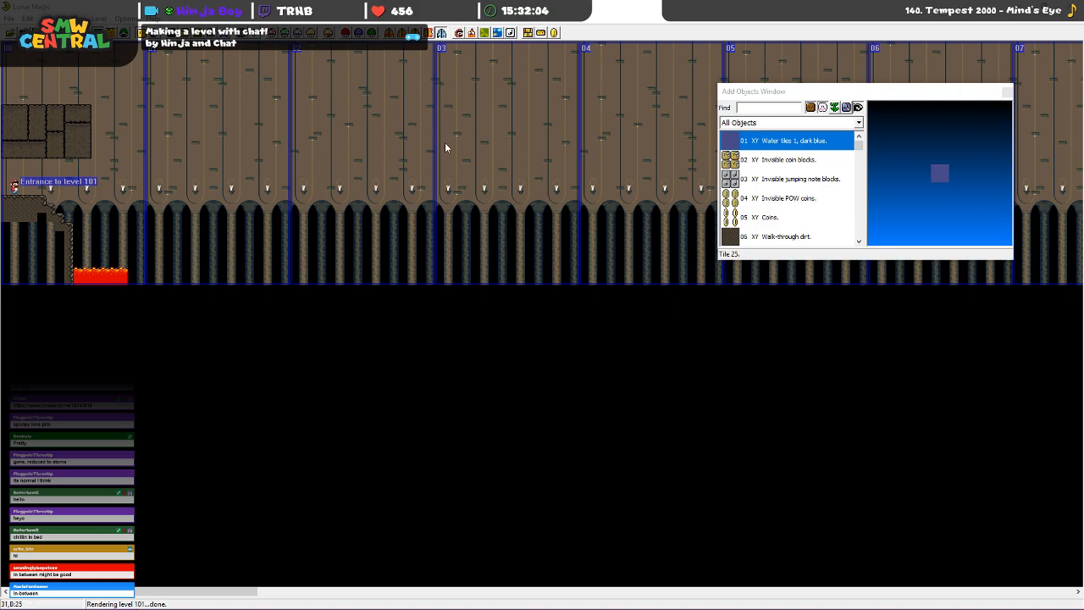
# Set the horizontal level mode to 01, with level height 01C tiles and max H-screens 20
pyautogui.moveTo(555, 608)
pyautogui.click(458, 33)
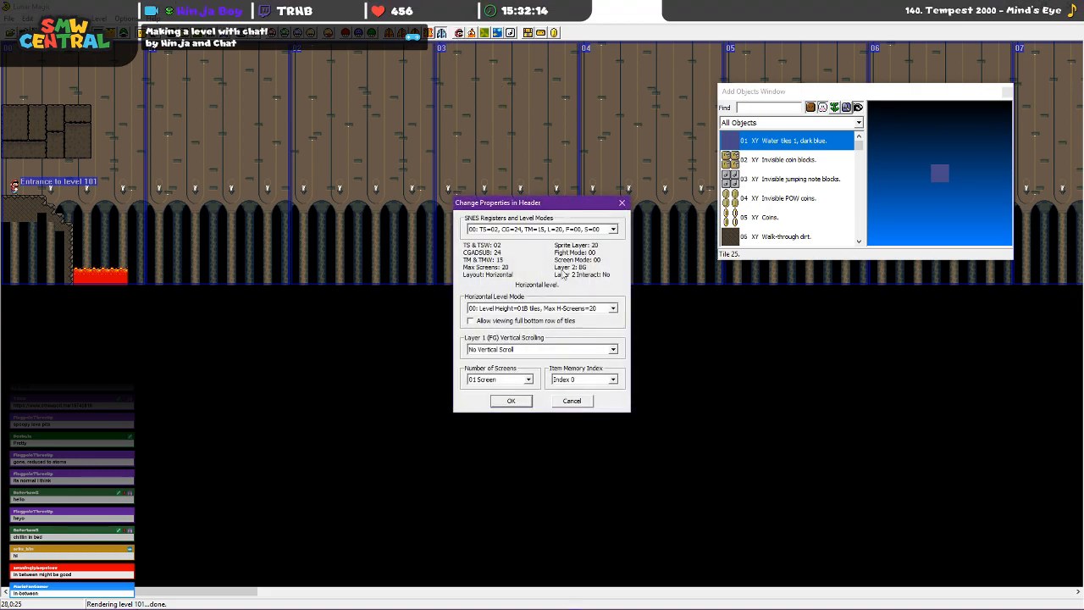
pyautogui.click(544, 308)
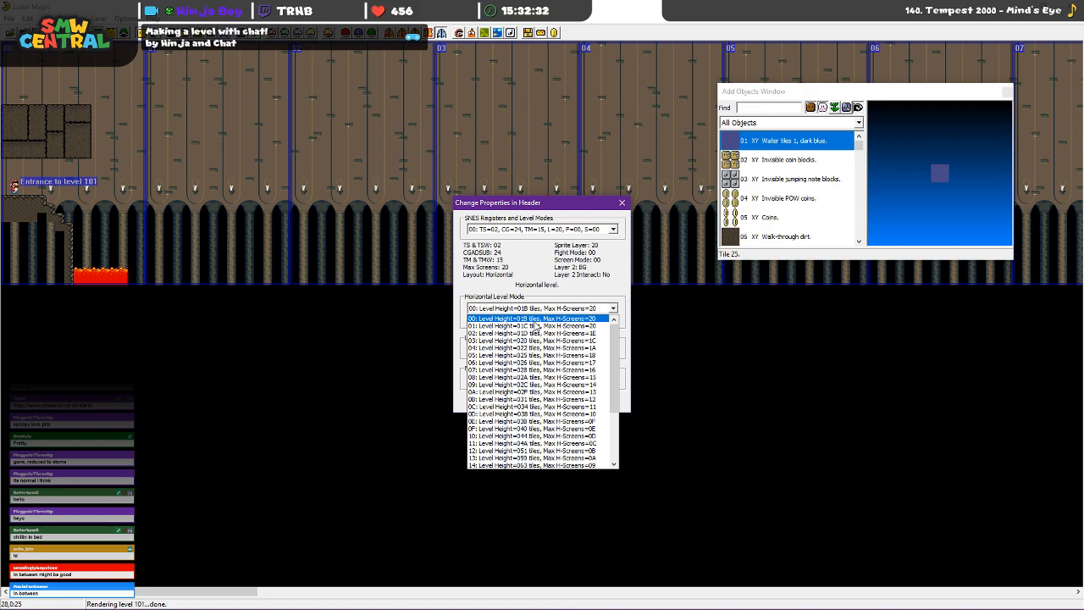
pyautogui.scroll(-4, 537, 324)
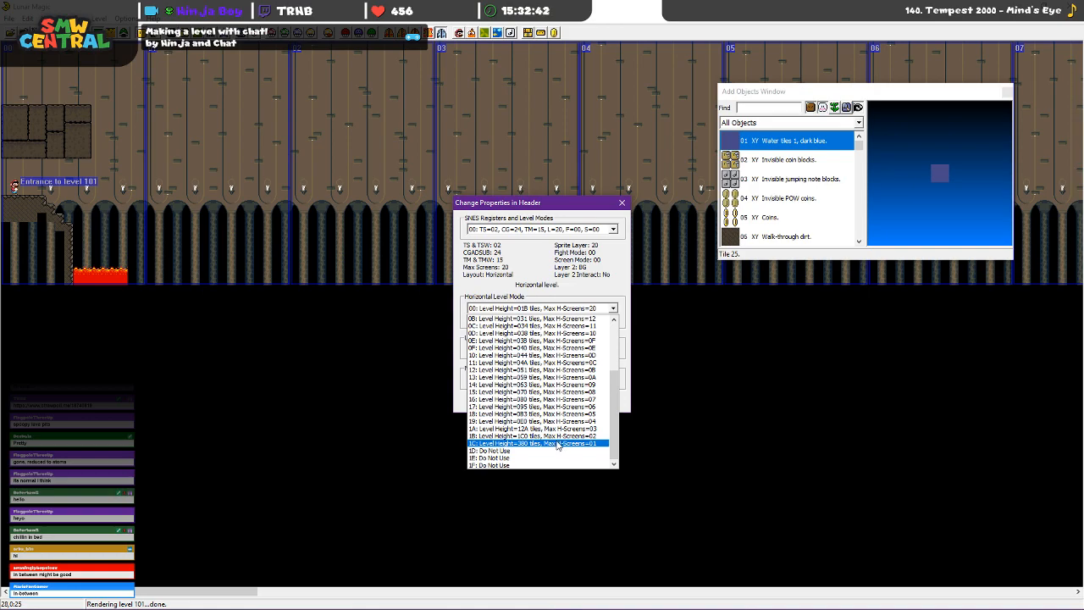
pyautogui.scroll(2, 557, 444)
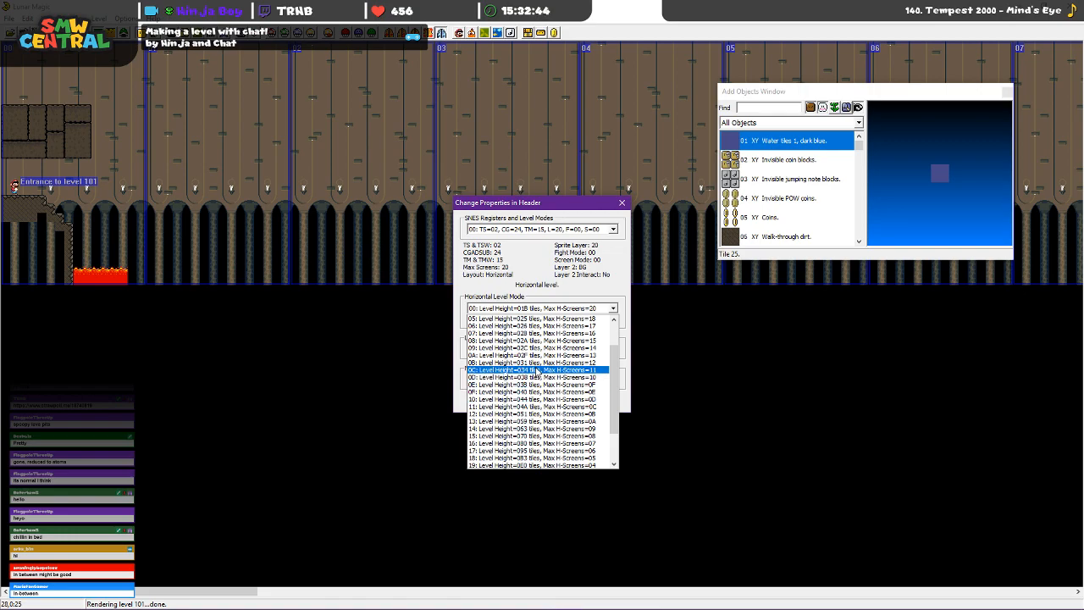
pyautogui.scroll(2, 545, 384)
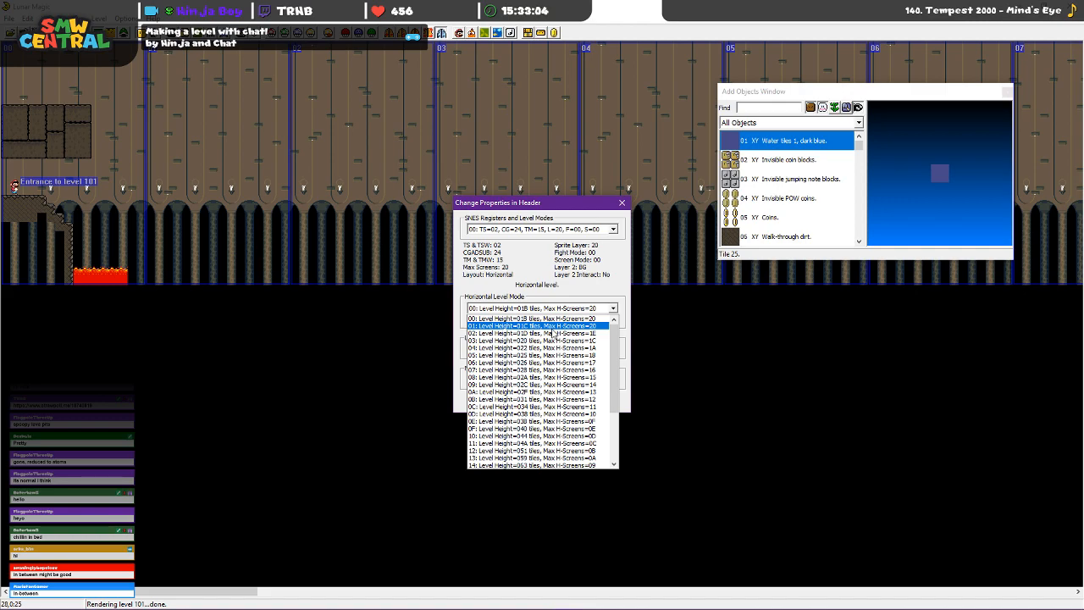
pyautogui.click(555, 334)
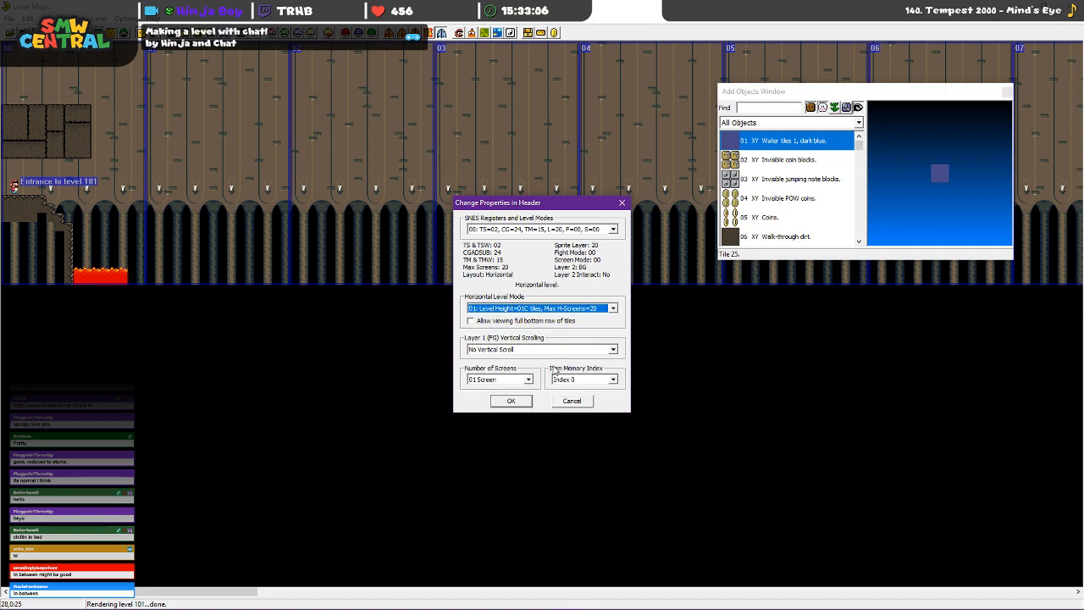
pyautogui.click(519, 403)
pyautogui.click(592, 336)
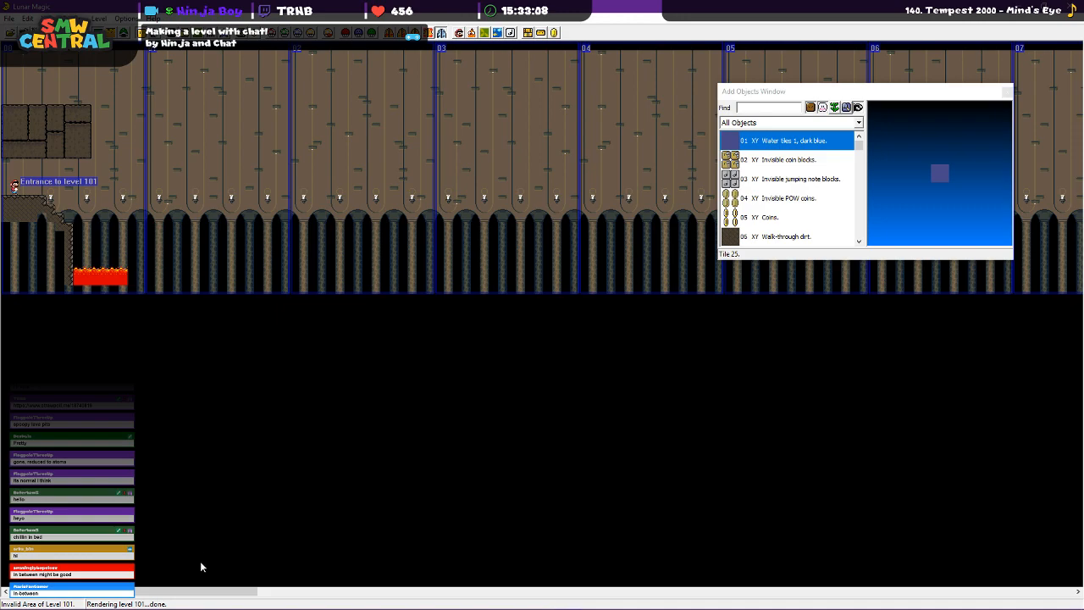
# Move the midway entrance from the upper edge of level screen 1F to the arches in the middle of screen 1C
pyautogui.moveTo(38, 566); pyautogui.dragTo(325, 580)
pyautogui.moveTo(243, 596); pyautogui.dragTo(1082, 598)
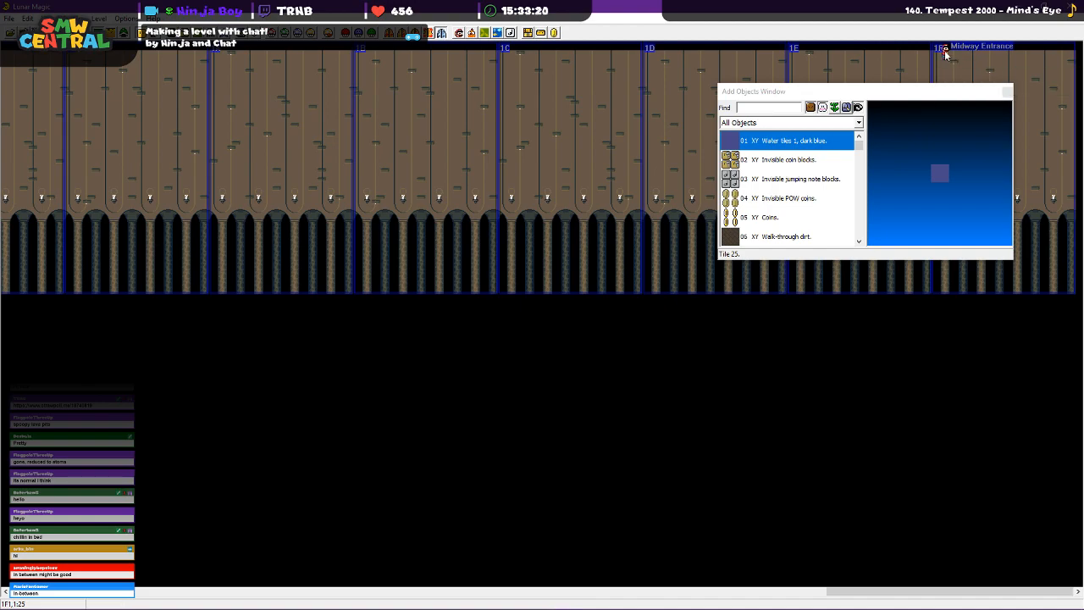
pyautogui.moveTo(879, 202)
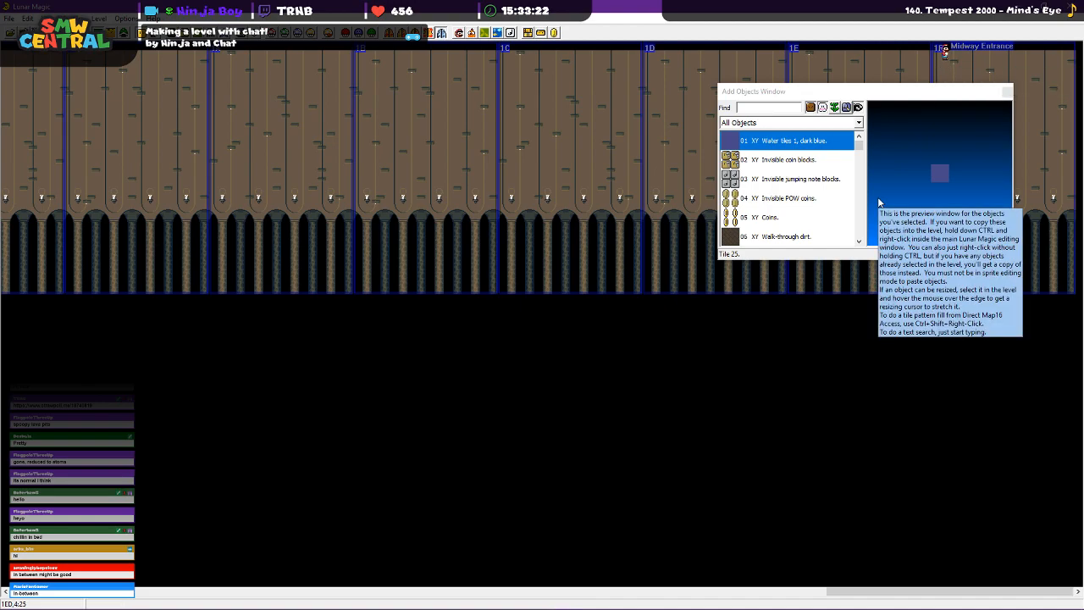
pyautogui.press('3')
pyautogui.moveTo(943, 54); pyautogui.dragTo(575, 240)
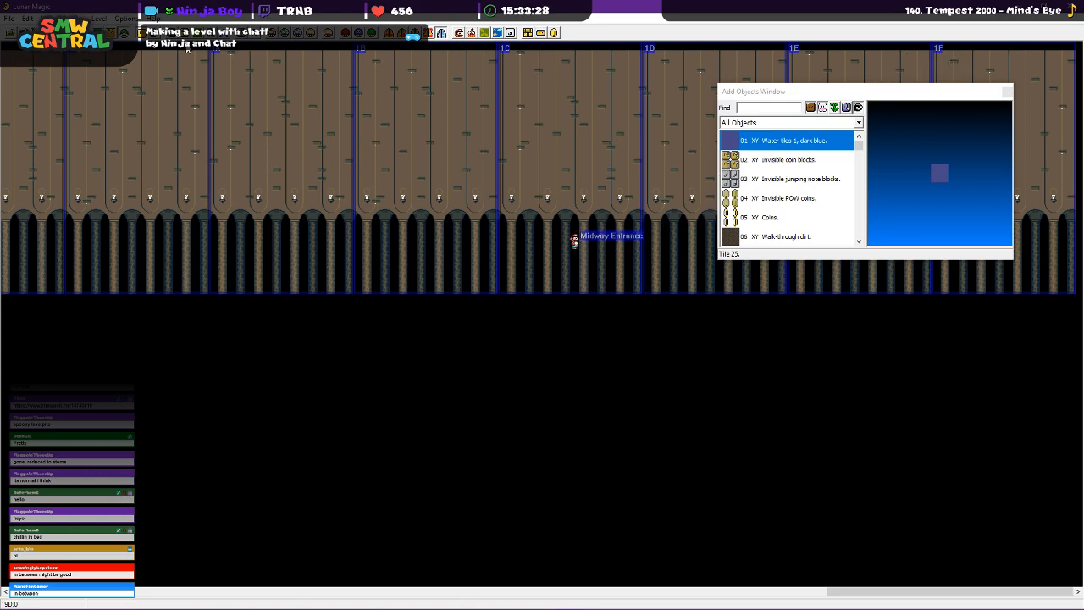
# Restore horizontal level mode 00, with height 01B tiles and max H-screens 20, and return to the level's start
pyautogui.click(459, 34)
pyautogui.click(582, 309)
pyautogui.scroll(1, 604, 339)
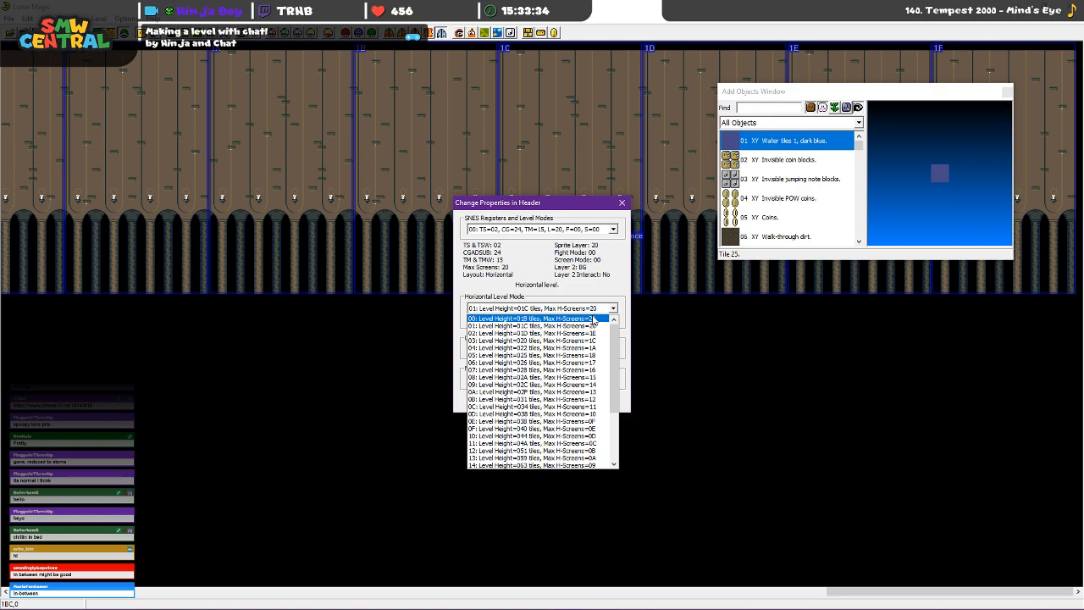
pyautogui.click(594, 319)
pyautogui.click(525, 401)
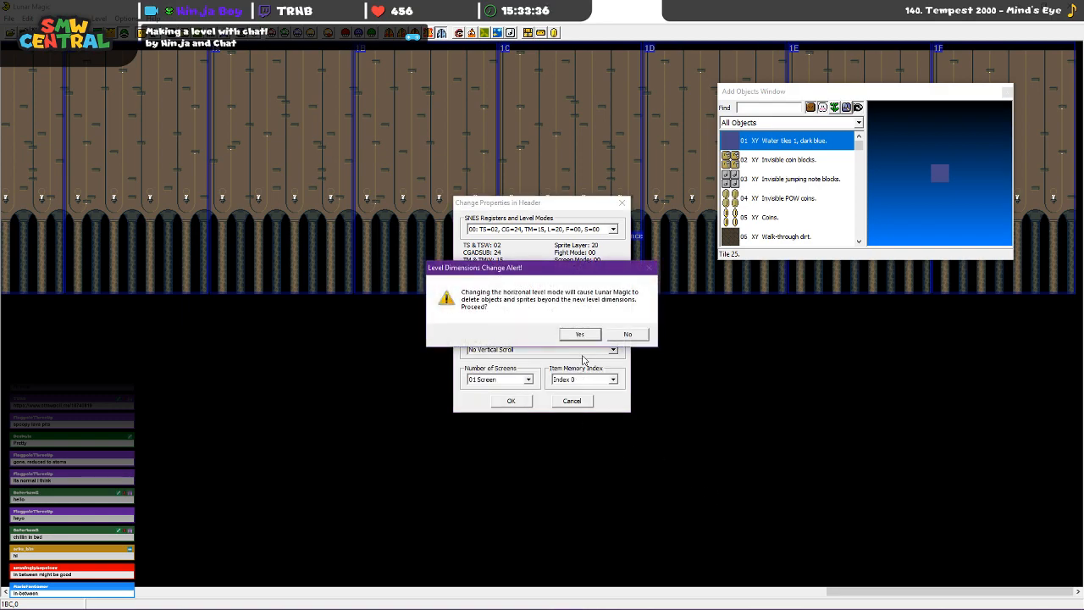
pyautogui.click(580, 333)
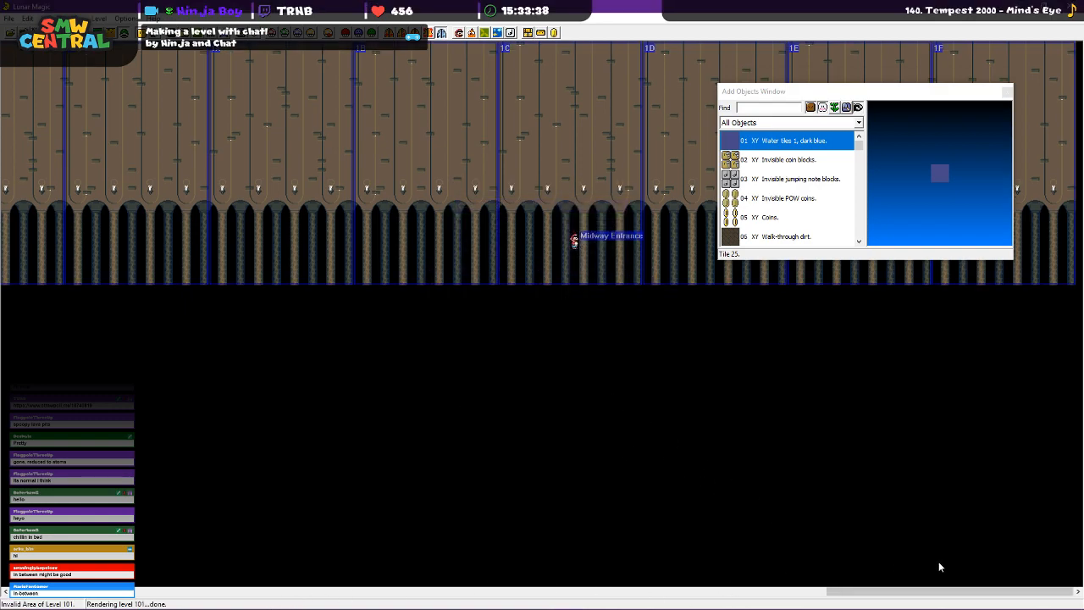
pyautogui.scroll(5, 932, 563)
pyautogui.moveTo(815, 524); pyautogui.dragTo(162, 524)
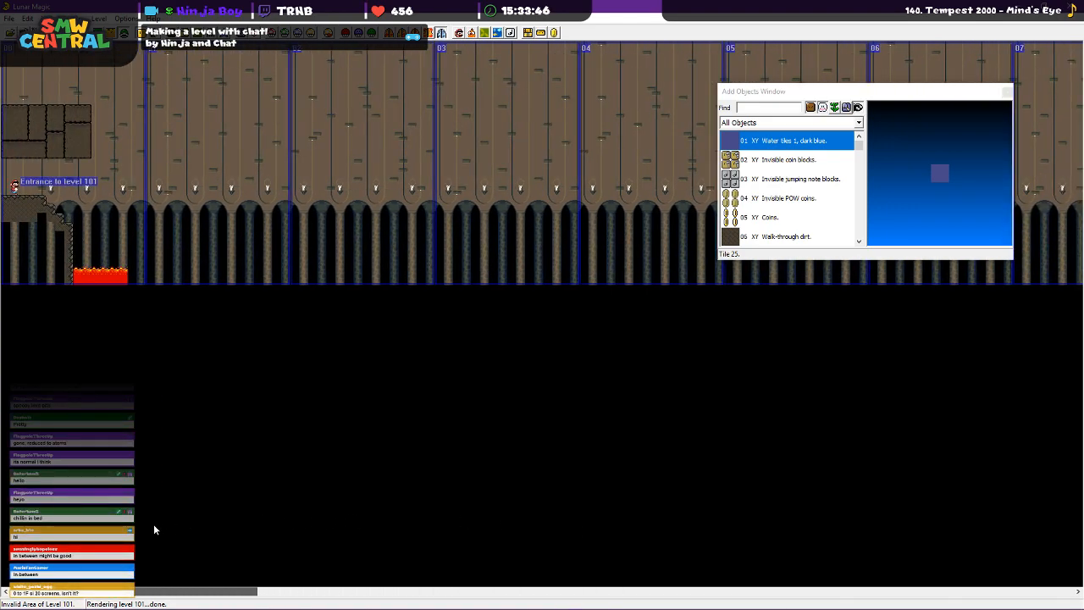
# Set the level header's horizontal level mode to 02, with height 01D tiles and max H-screens 1E, and close the Add Objects window
pyautogui.moveTo(154, 525); pyautogui.dragTo(1020, 577)
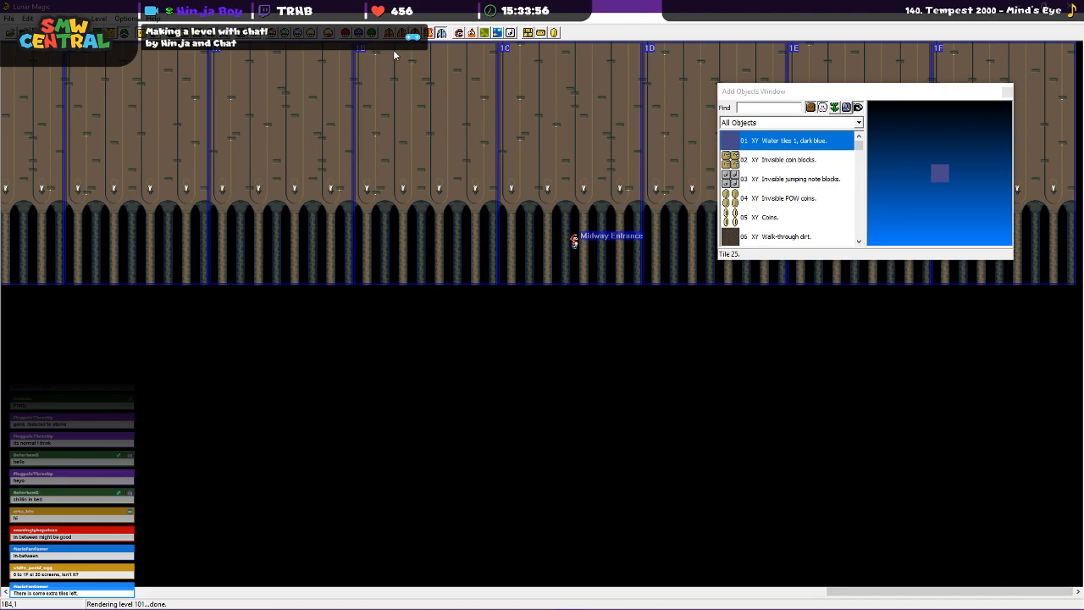
pyautogui.click(458, 32)
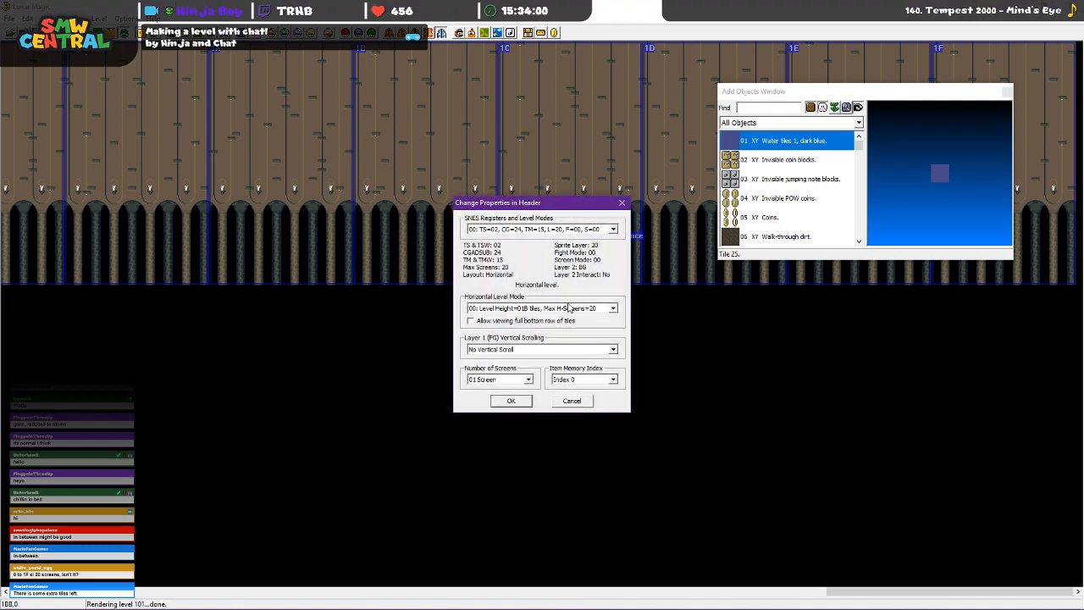
pyautogui.click(587, 310)
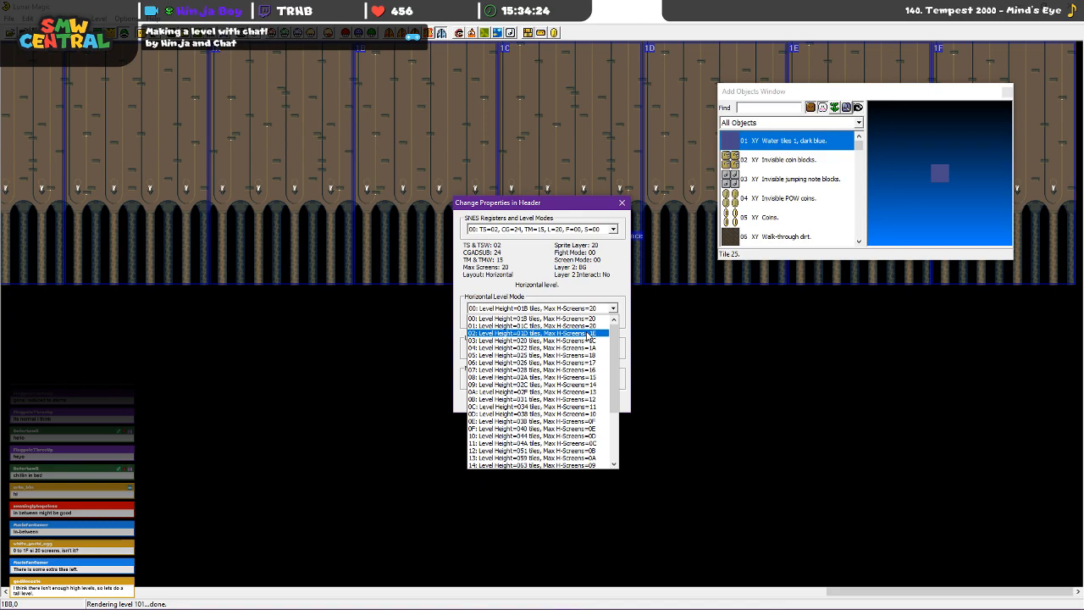
pyautogui.click(588, 337)
pyautogui.click(513, 403)
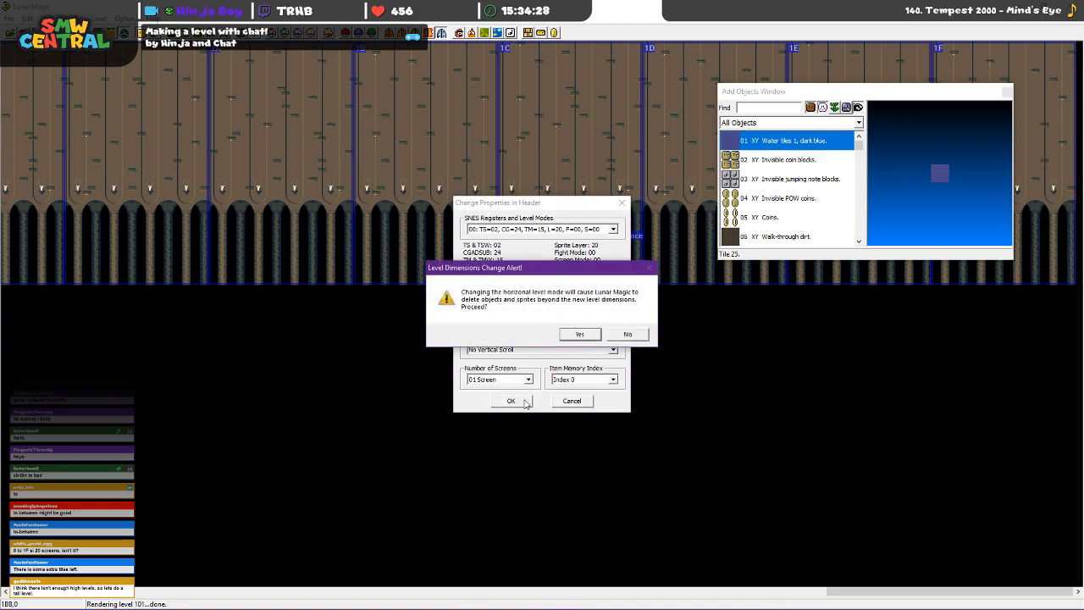
pyautogui.click(580, 334)
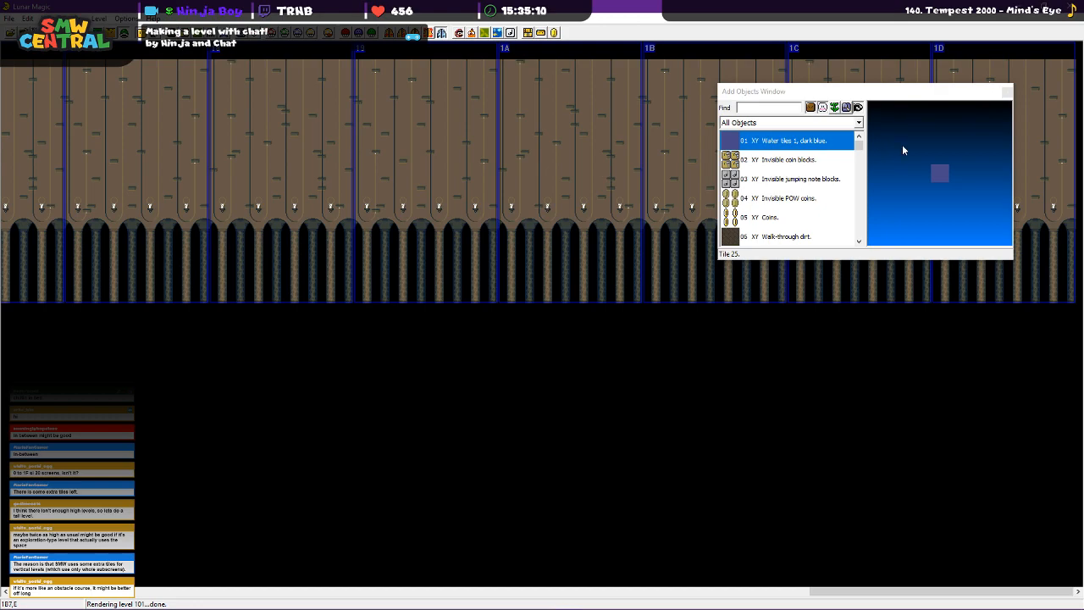
pyautogui.click(1007, 92)
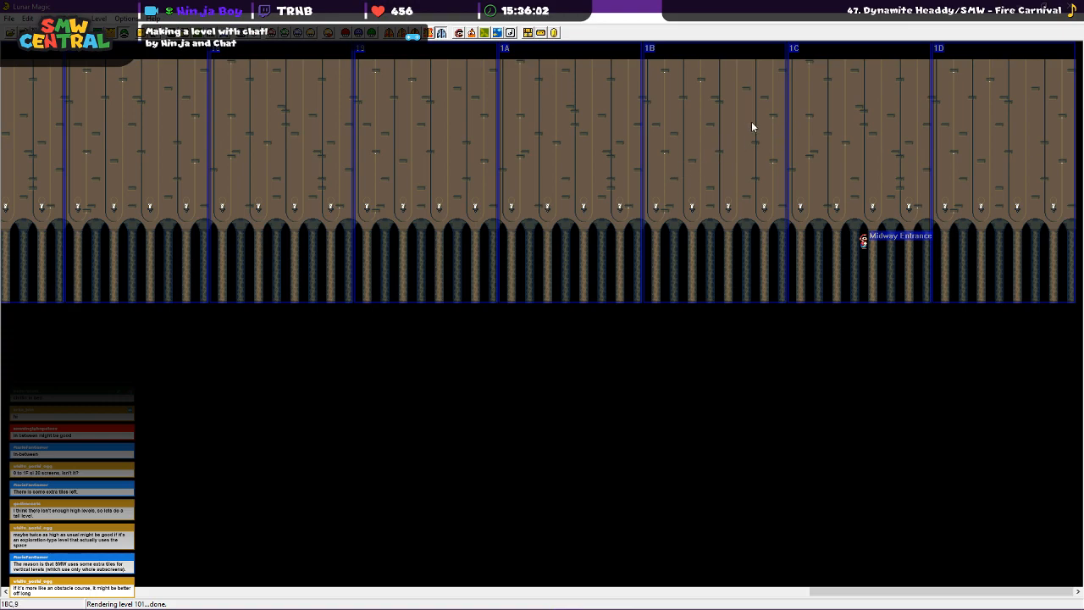
# Change the horizontal level mode to 10, with height 044 tiles and max H-screens 0D, and inspect the level's full height
pyautogui.click(459, 34)
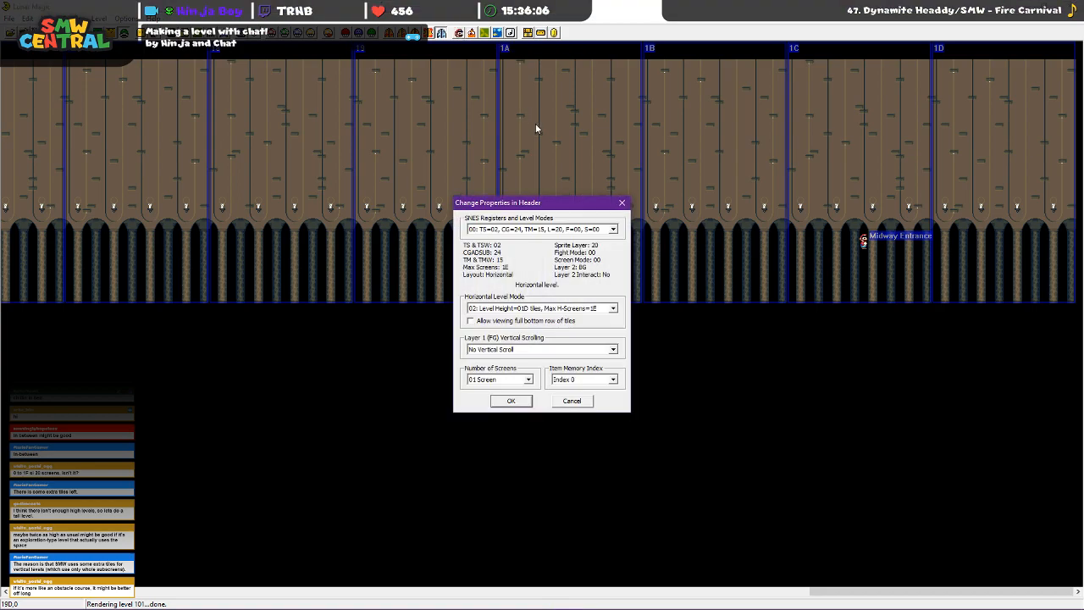
pyautogui.click(586, 310)
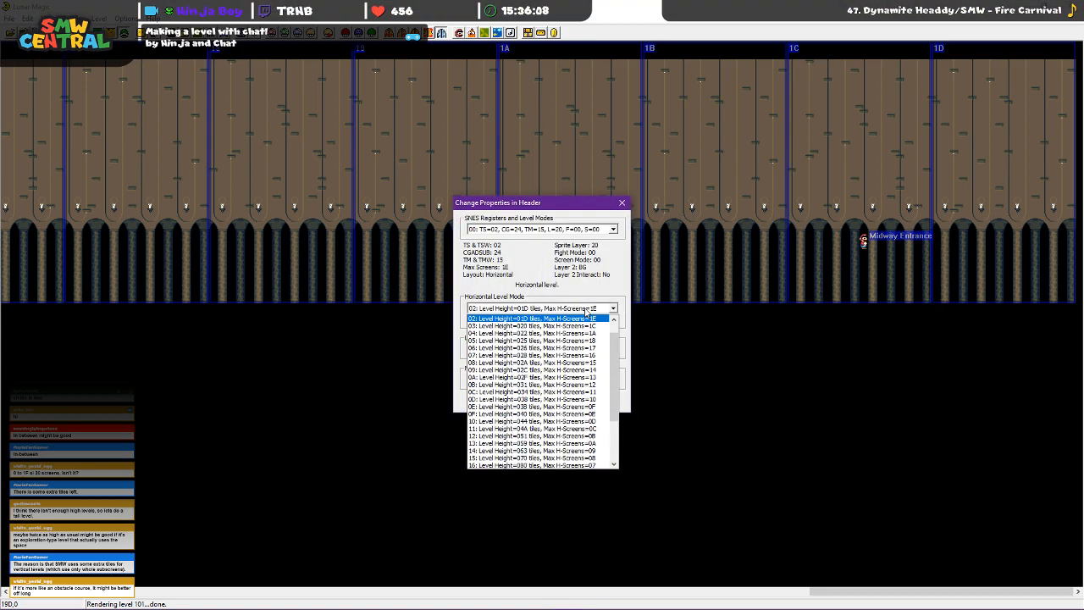
pyautogui.scroll(1, 560, 352)
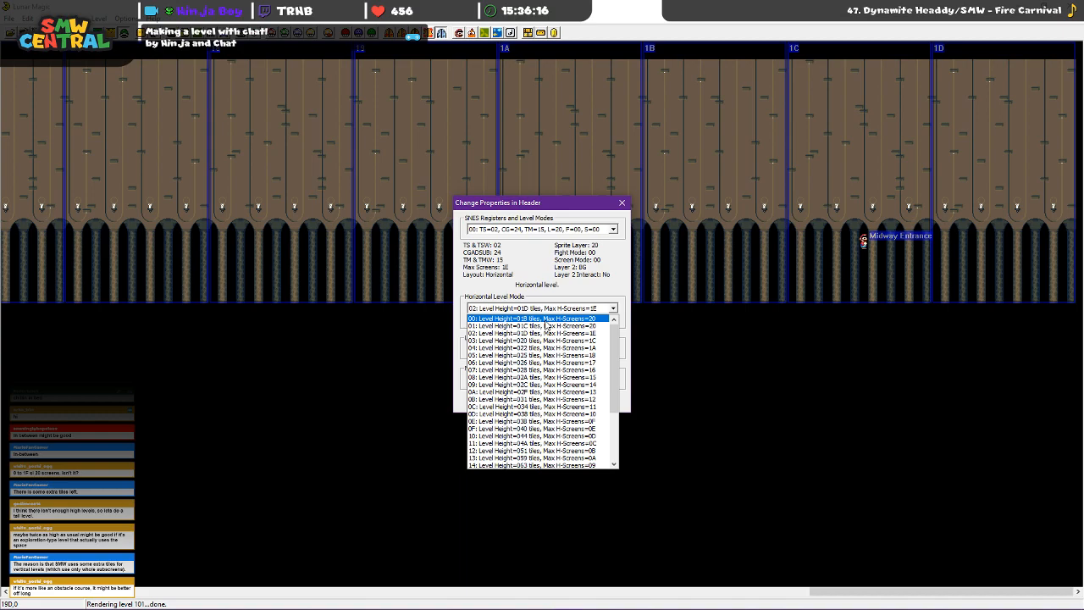
pyautogui.scroll(-1, 563, 365)
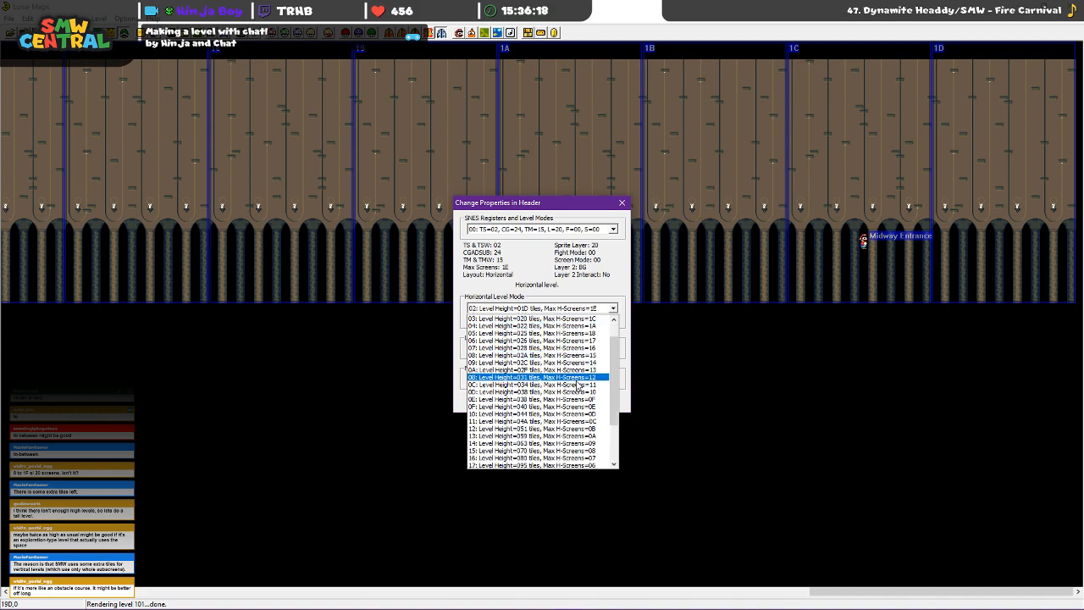
pyautogui.click(539, 415)
pyautogui.click(576, 335)
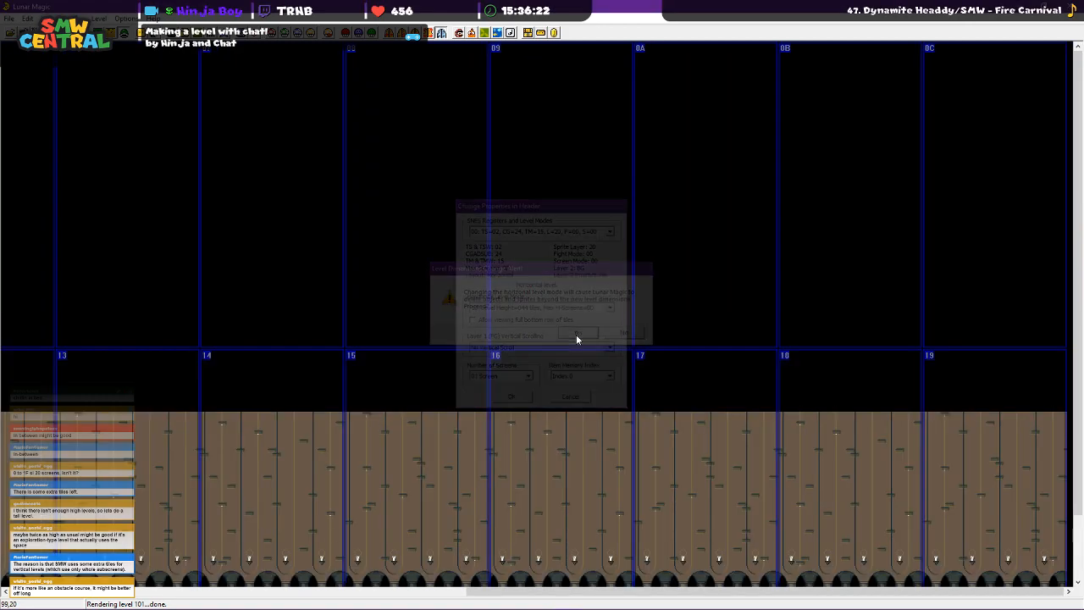
pyautogui.scroll(-1, 474, 345)
pyautogui.scroll(1, 458, 369)
pyautogui.scroll(-1, 438, 375)
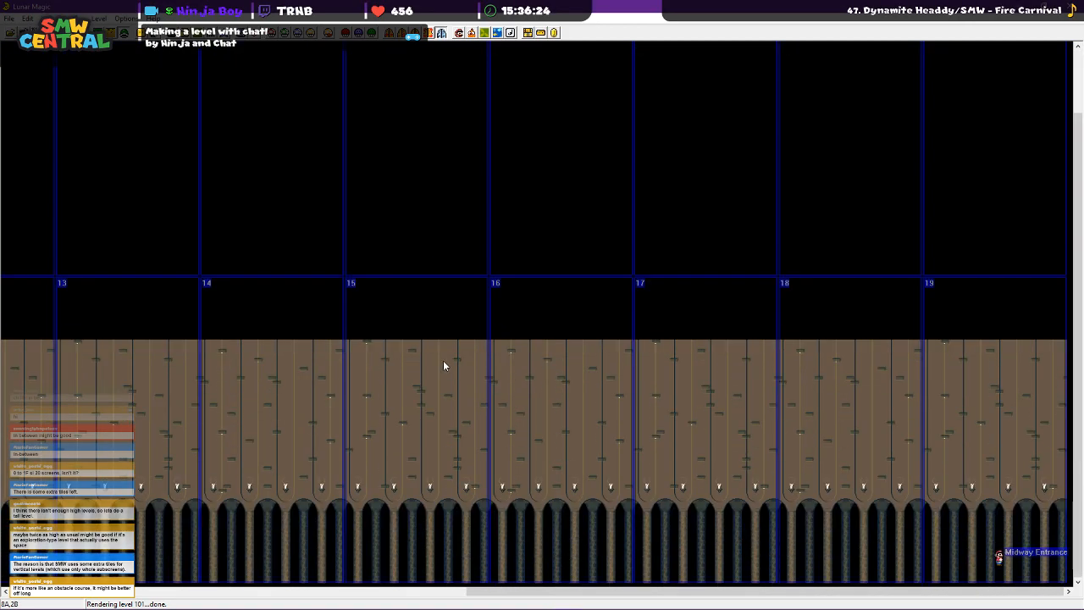
pyautogui.scroll(1, 382, 131)
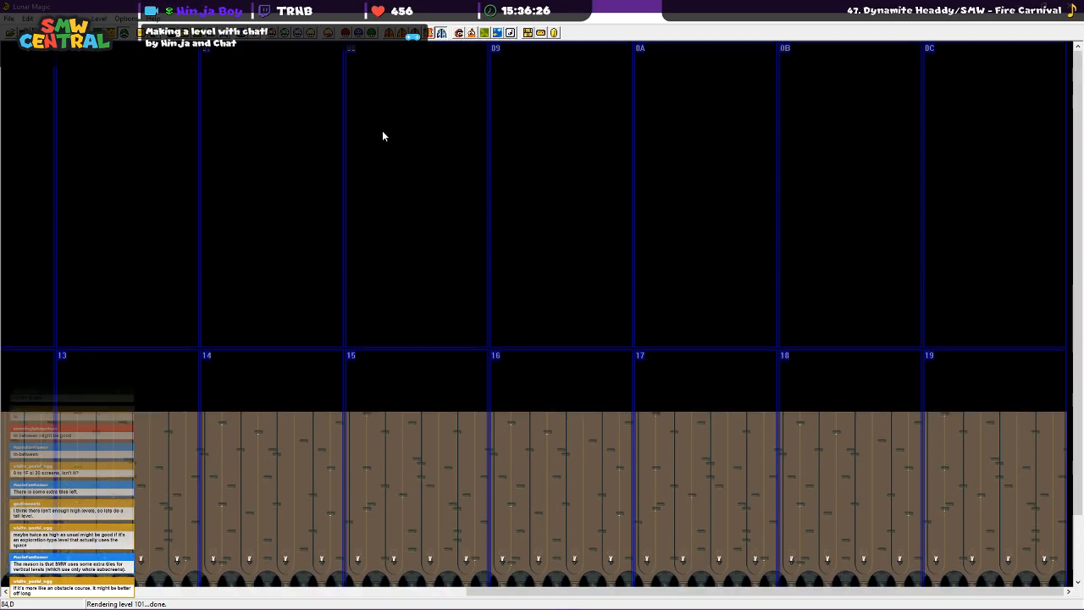
# Reduce the level to horizontal mode 03, with height 020 tiles and max H-screens 1C, and return to the level's start
pyautogui.click(459, 32)
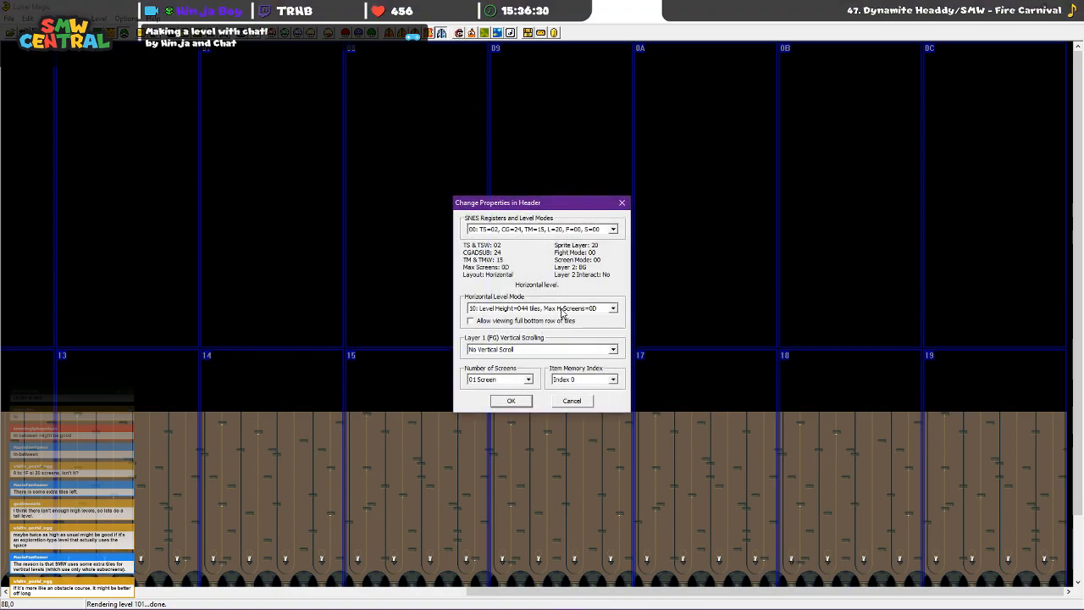
pyautogui.click(575, 315)
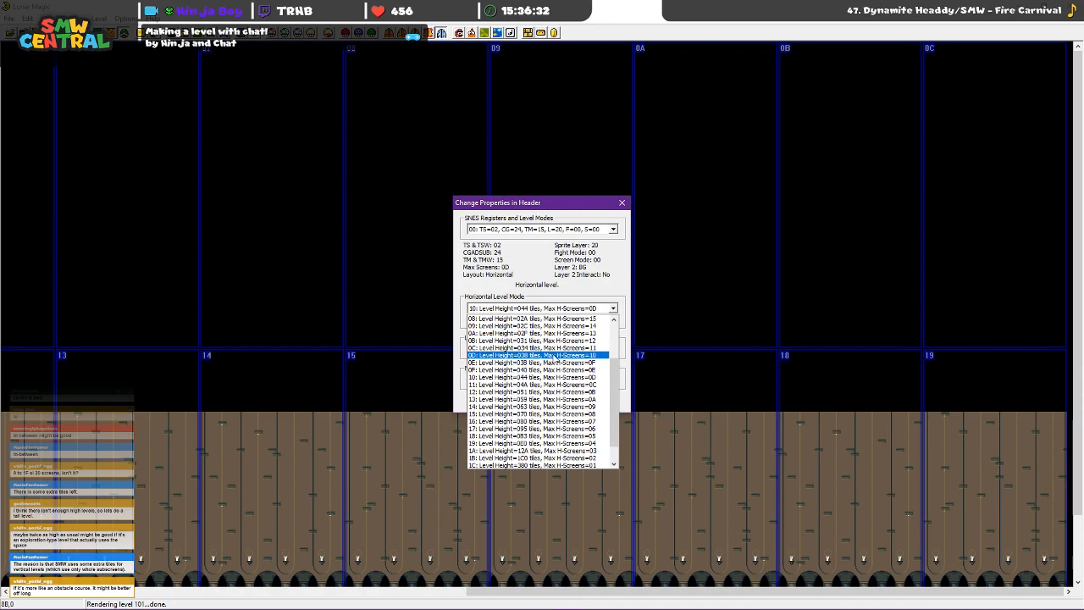
pyautogui.scroll(1, 580, 356)
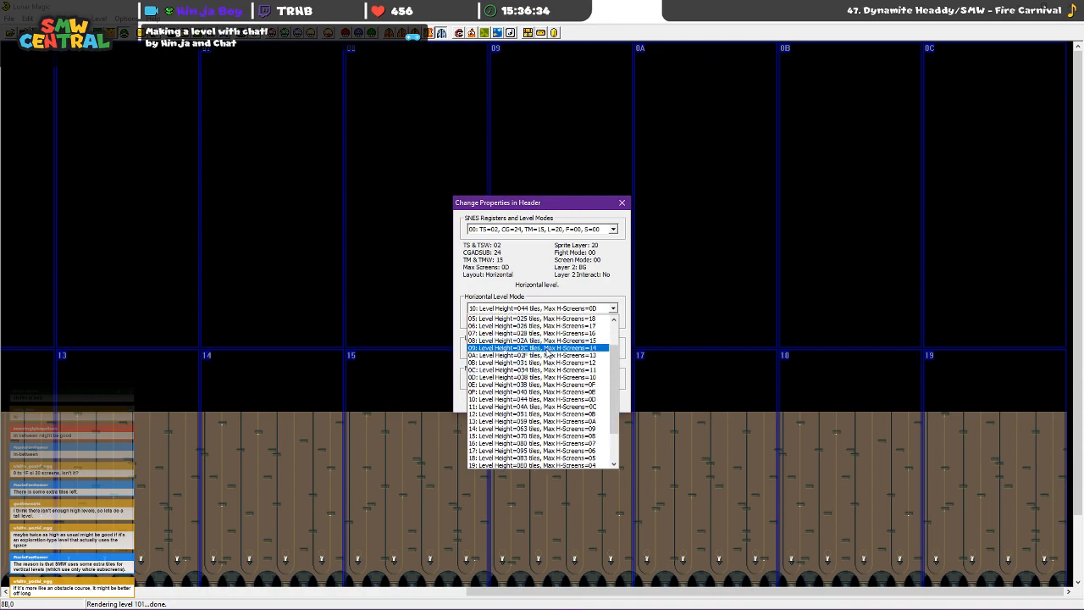
pyautogui.scroll(2, 545, 349)
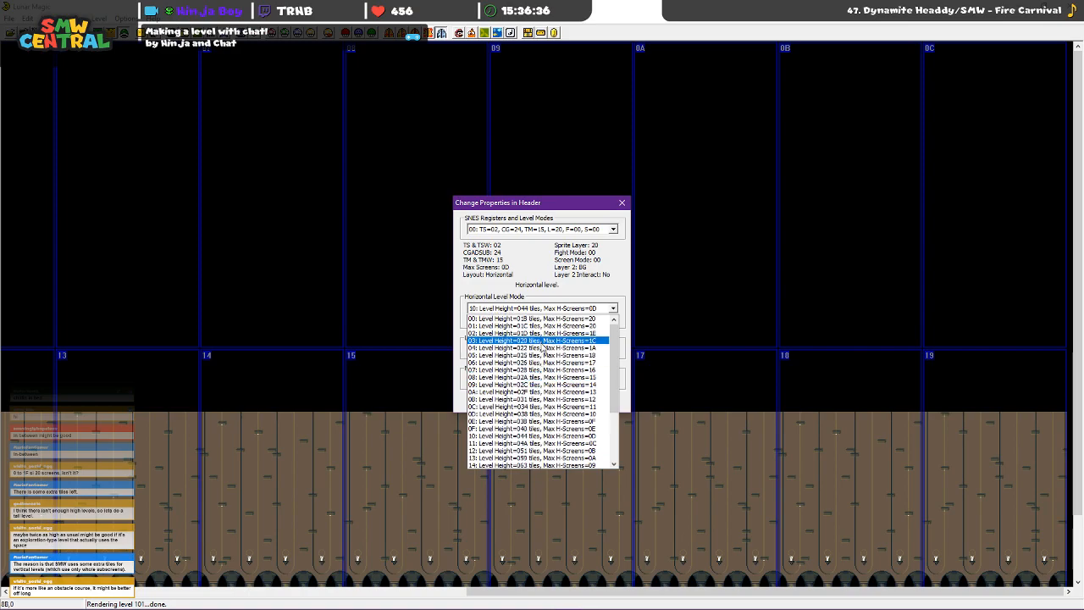
pyautogui.click(542, 343)
pyautogui.click(512, 404)
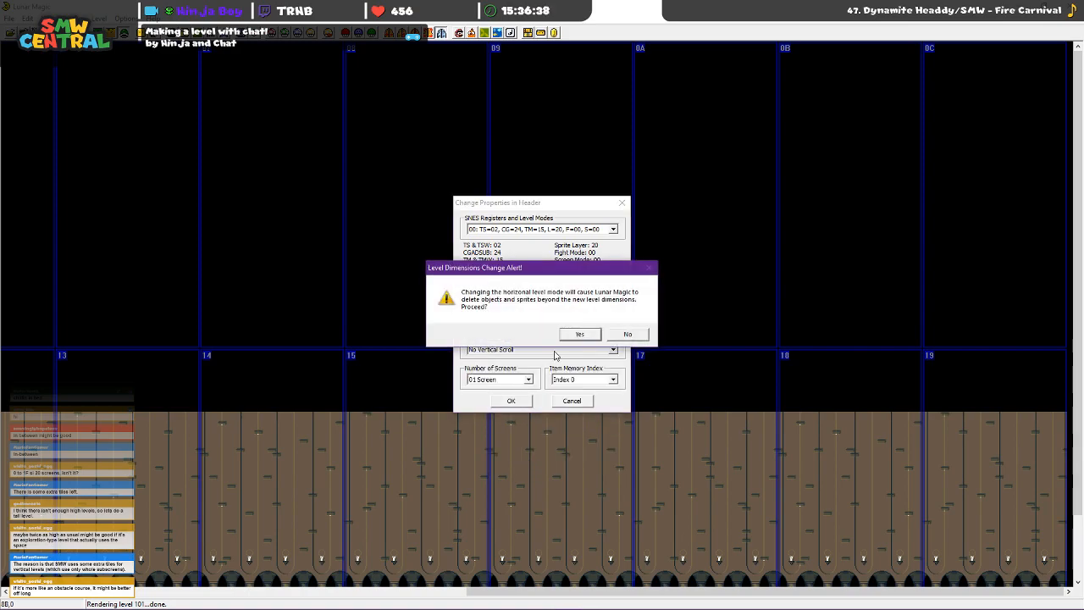
pyautogui.click(590, 334)
pyautogui.hscroll(-5, 713, 461)
pyautogui.hscroll(-4, 713, 462)
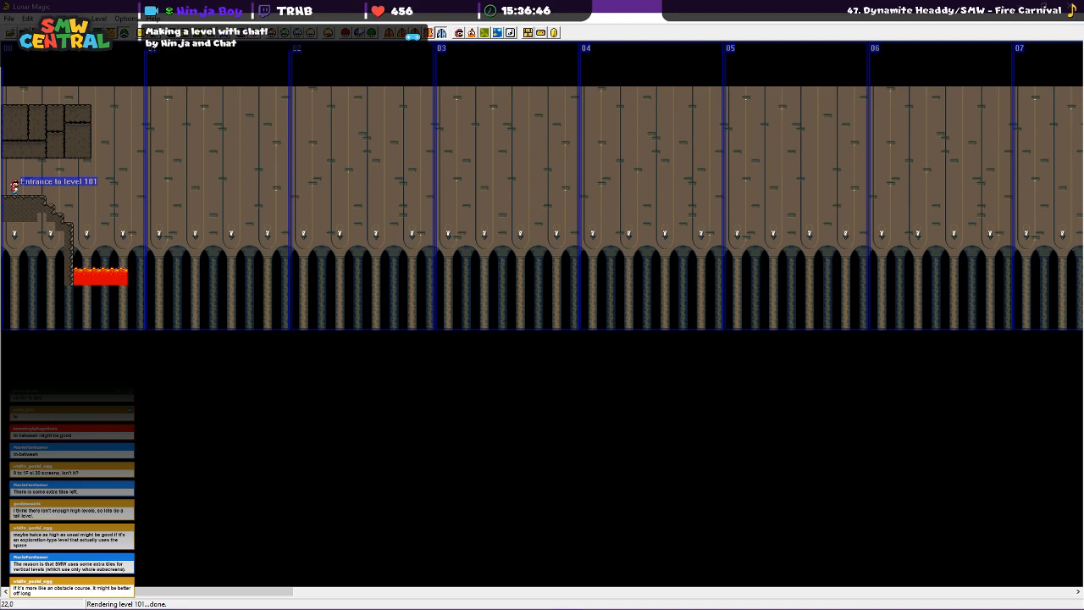
# Set the horizontal level mode to 09, with height 02C tiles and max H-screens 14
pyautogui.click(462, 34)
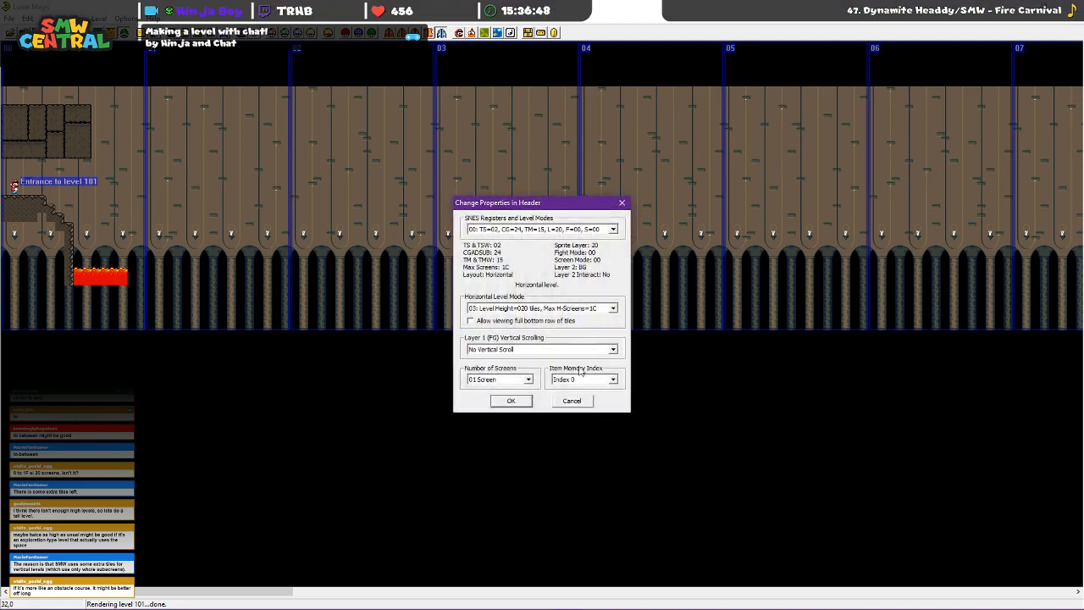
pyautogui.click(508, 308)
pyautogui.click(542, 365)
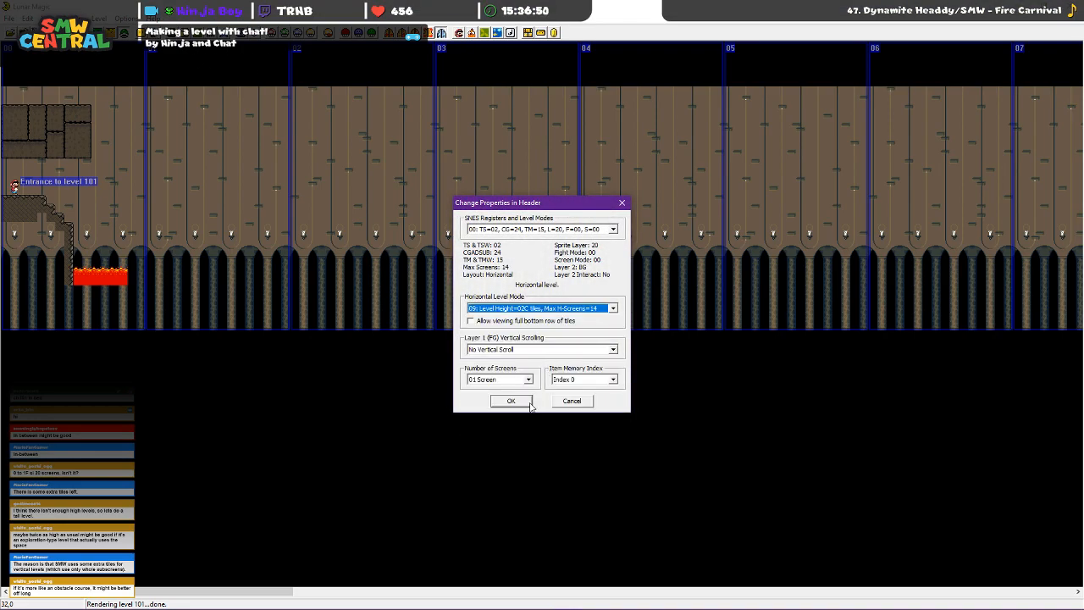
pyautogui.click(529, 401)
pyautogui.click(571, 335)
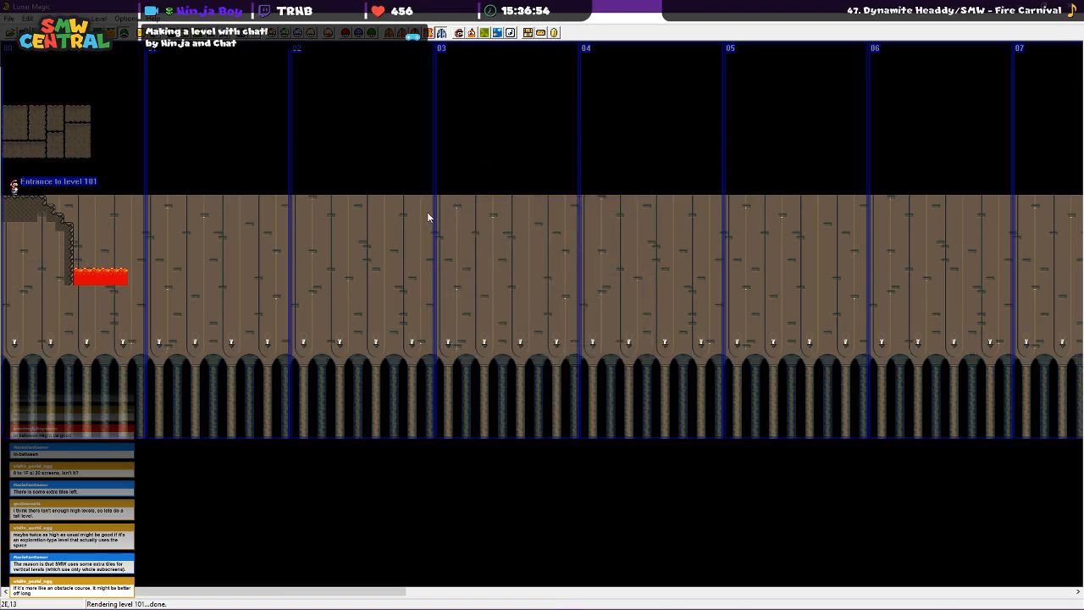
pyautogui.click(458, 33)
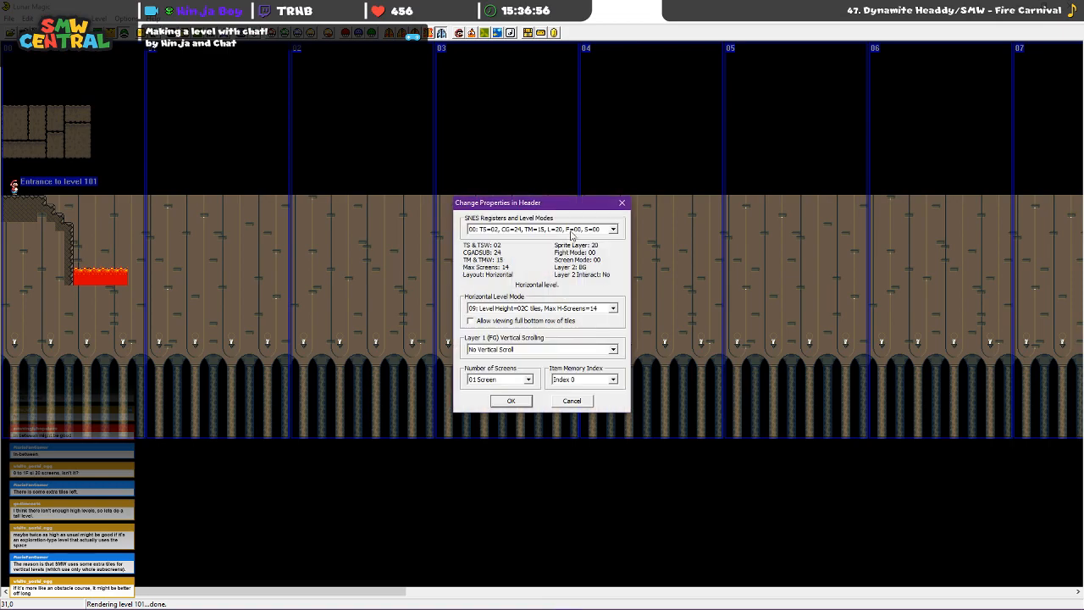
pyautogui.click(541, 310)
pyautogui.click(546, 311)
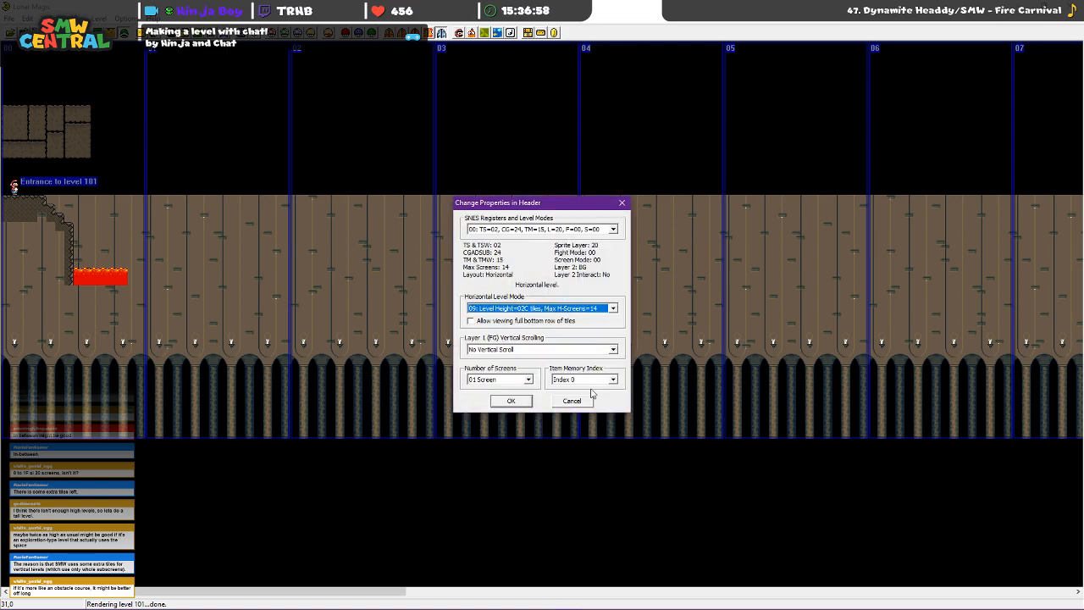
pyautogui.click(585, 396)
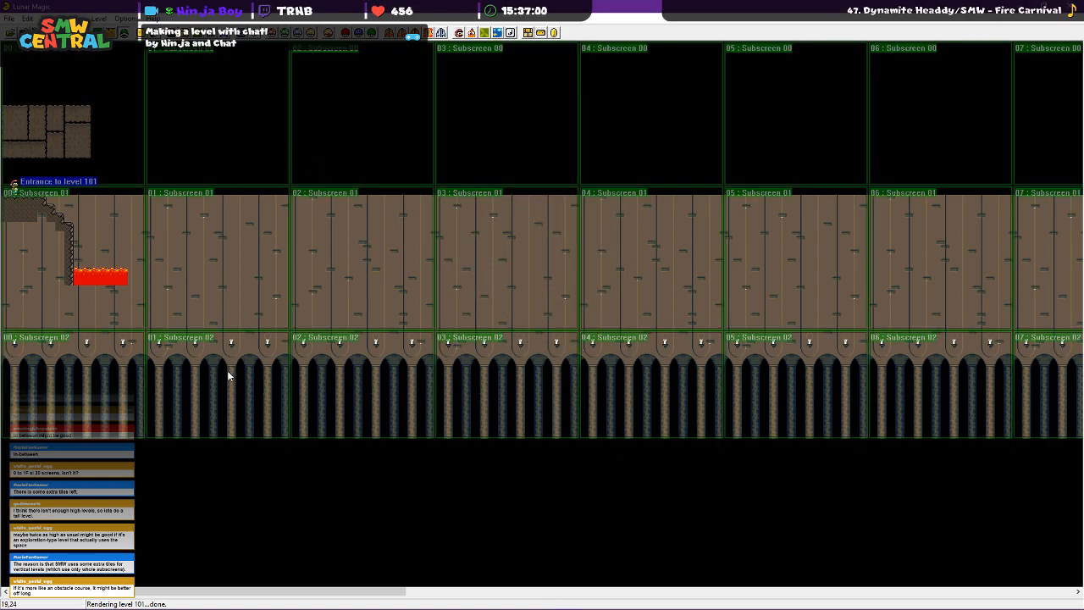
# Set the horizontal level mode to 0A, with height 02F tiles and max H-screens 13
pyautogui.click(471, 32)
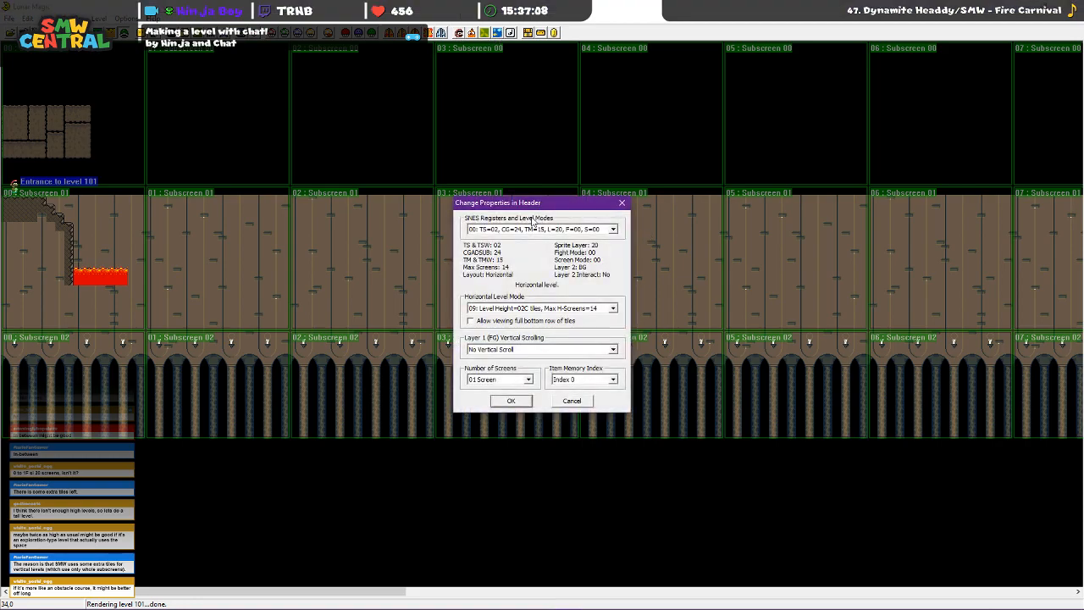
pyautogui.click(527, 309)
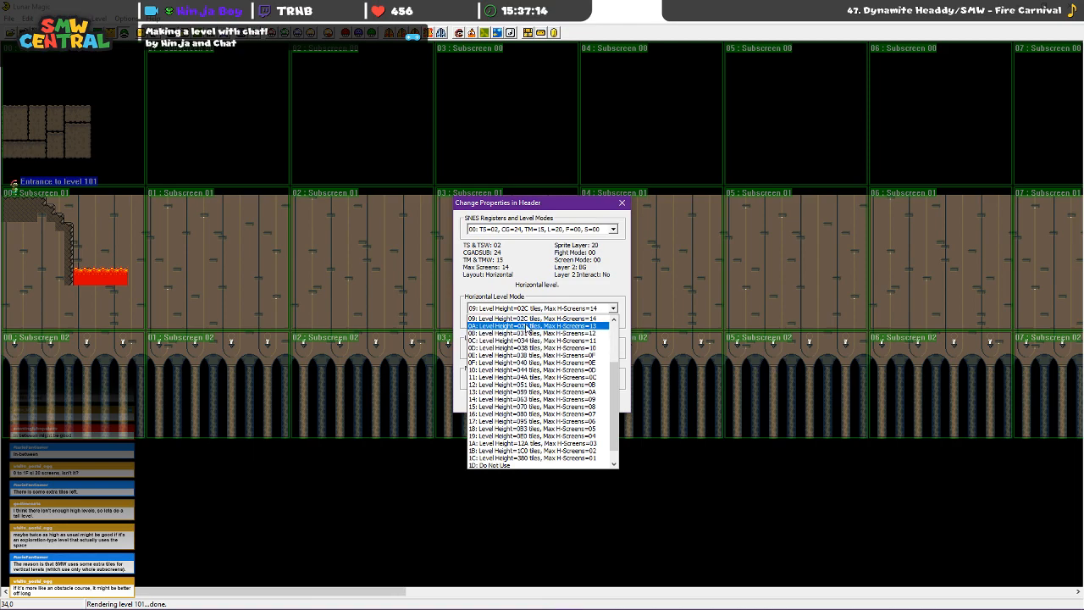
pyautogui.click(526, 326)
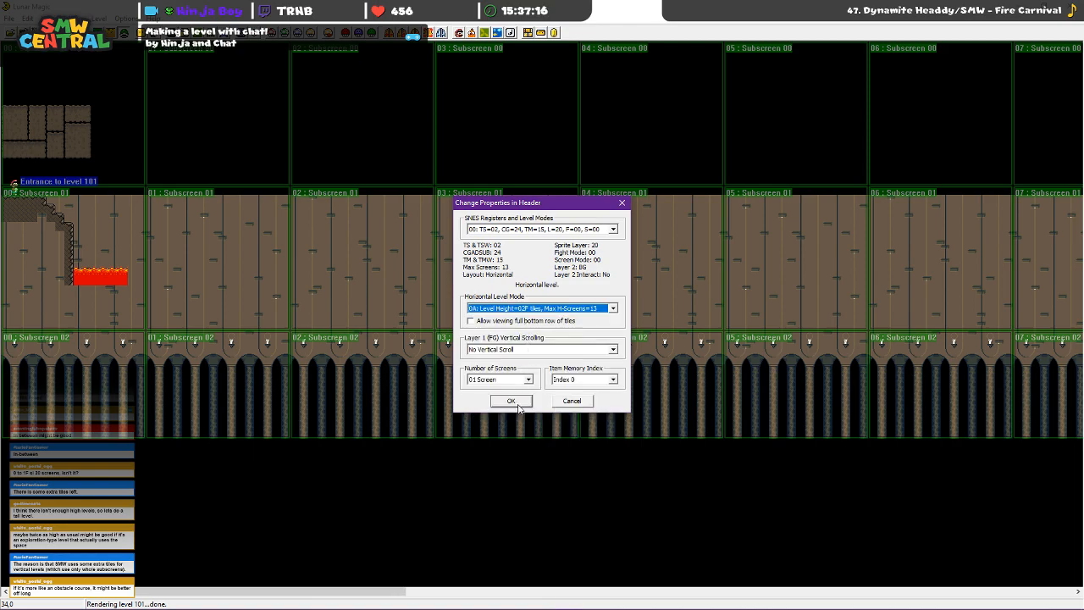
pyautogui.click(586, 333)
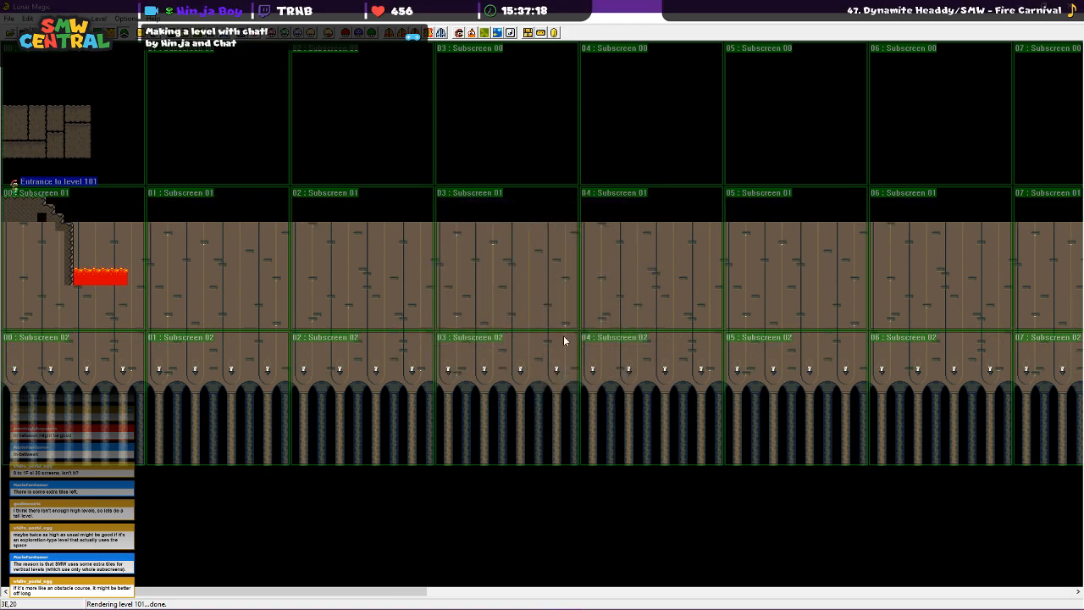
# Compare the level's screen and subscreen boundaries by alternating their display, ending on the subscreen boundaries
pyautogui.click(441, 33)
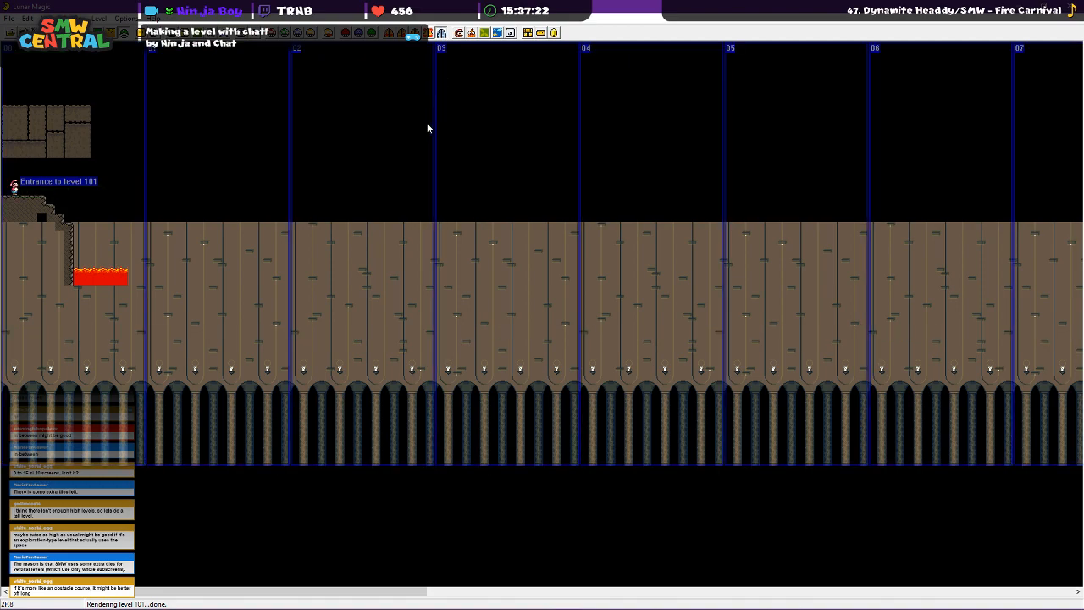
pyautogui.press('F2')
pyautogui.press('F2')
pyautogui.press('F2')
pyautogui.press('F2')
pyautogui.press('F2')
# Set the horizontal level mode to 0B, with height 031 tiles and max H-screens 12, and display the screen boundaries
pyautogui.click(458, 32)
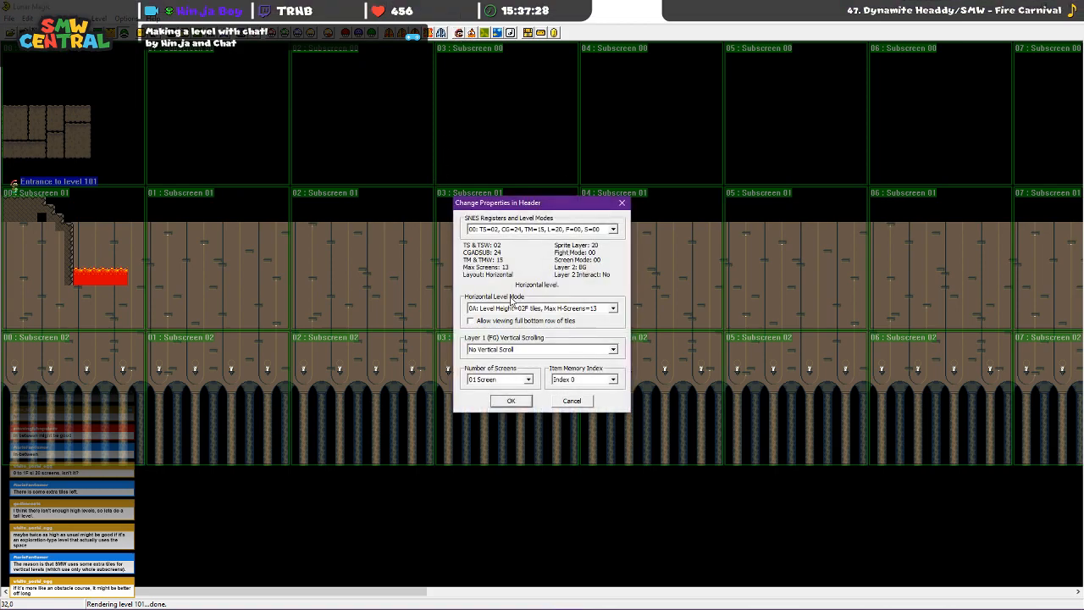
pyautogui.click(505, 309)
pyautogui.click(504, 325)
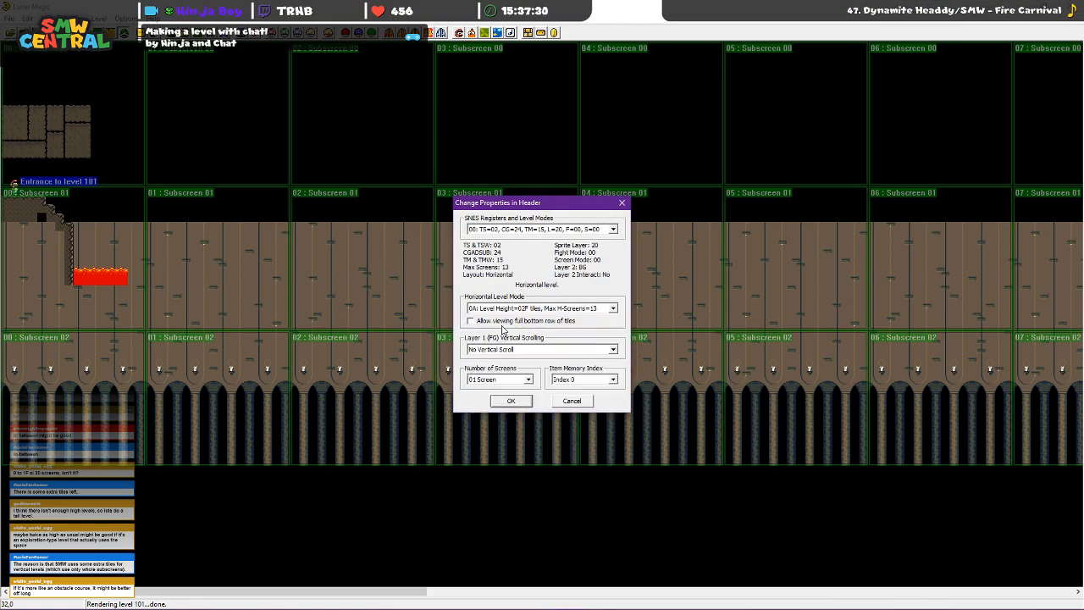
pyautogui.click(579, 334)
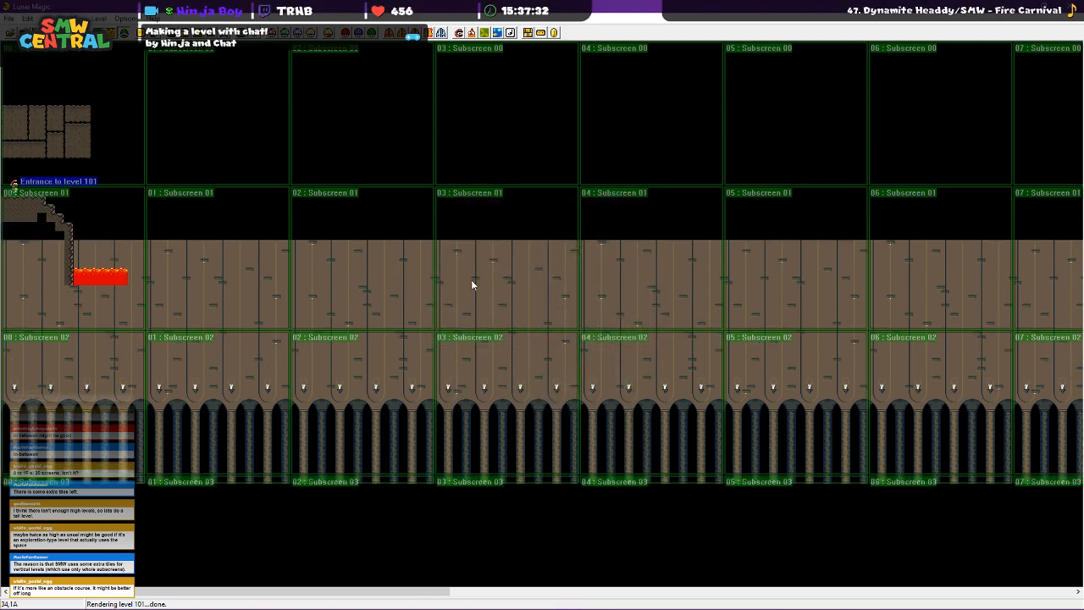
pyautogui.press('F1')
pyautogui.press('F1')
pyautogui.press('F1')
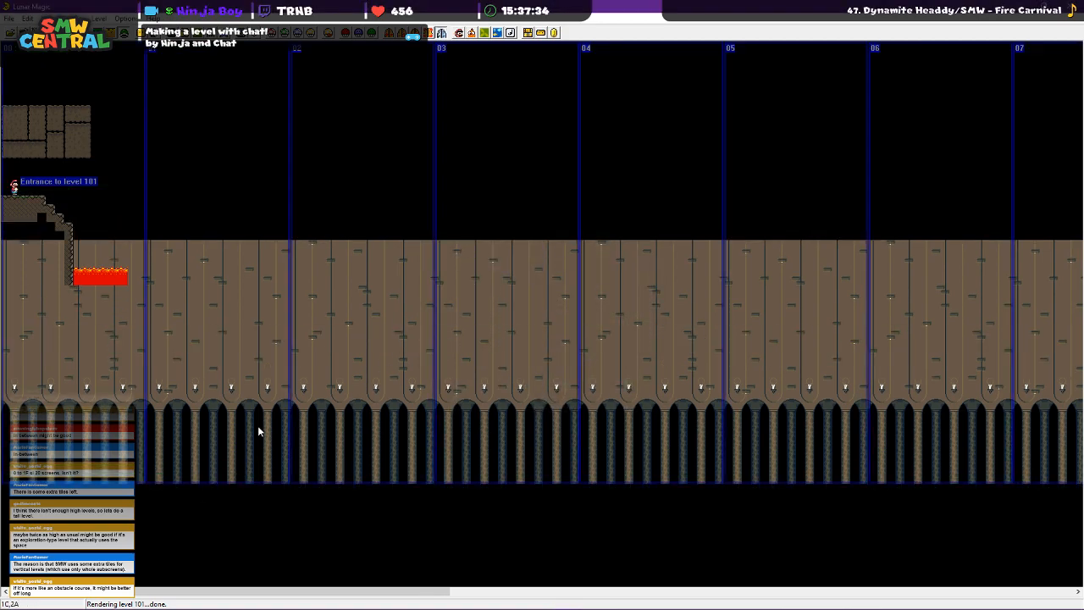
# Set the horizontal level mode to 12, with height 051 tiles and max H-screens 0B
pyautogui.click(459, 33)
pyautogui.click(493, 309)
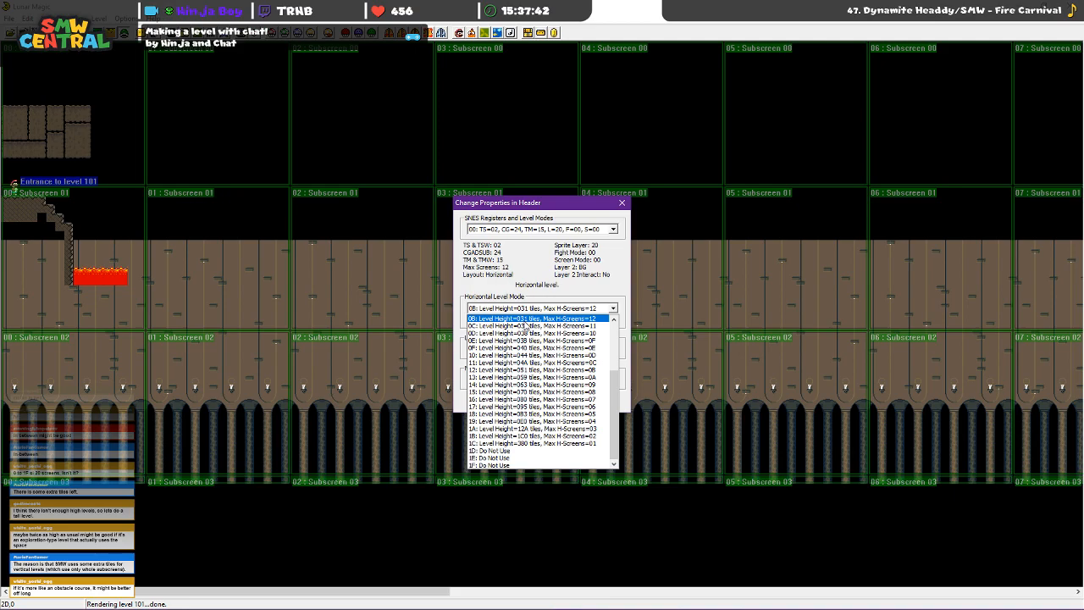
pyautogui.click(511, 370)
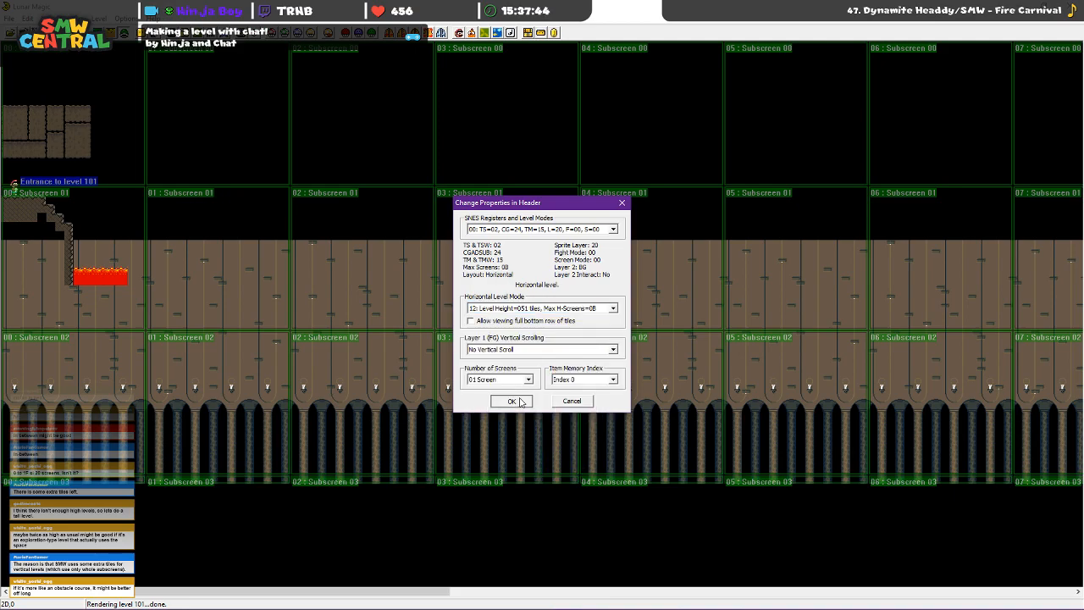
pyautogui.click(521, 401)
pyautogui.click(584, 331)
# Examine the screen and subscreen boundaries over the level's full height, alternating their display and ending on the subscreen boundaries
pyautogui.scroll(-1, 394, 269)
pyautogui.scroll(-1, 395, 272)
pyautogui.scroll(1, 385, 284)
pyautogui.press('F2')
pyautogui.press('F1')
pyautogui.scroll(-2, 368, 292)
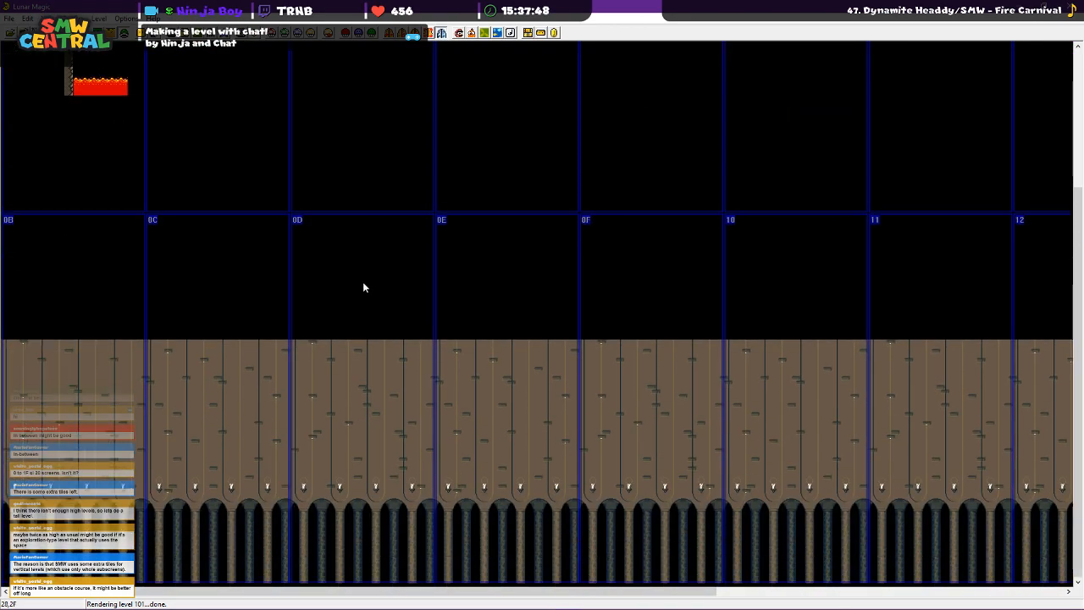
pyautogui.scroll(1, 363, 293)
pyautogui.press('F1')
pyautogui.press('F2')
pyautogui.scroll(-1, 373, 313)
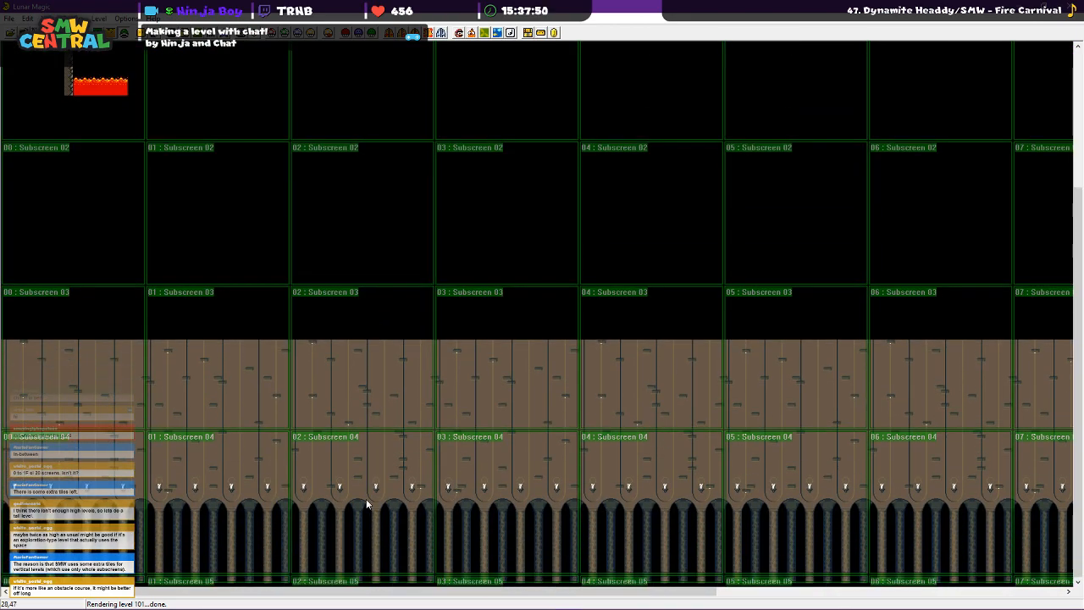
pyautogui.scroll(5, 354, 449)
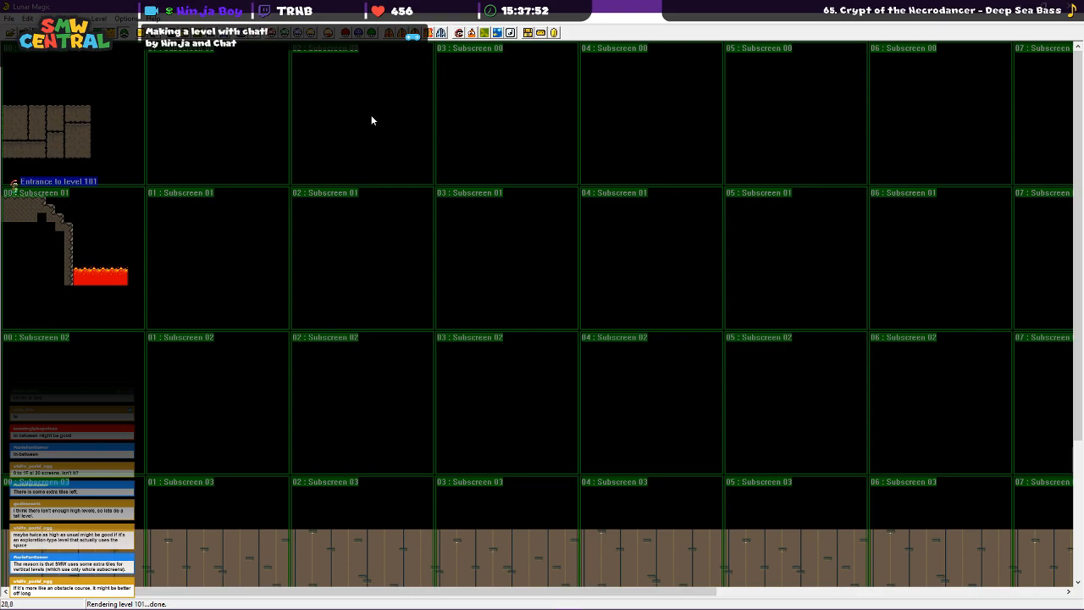
pyautogui.scroll(-1, 366, 135)
pyautogui.scroll(-3, 360, 153)
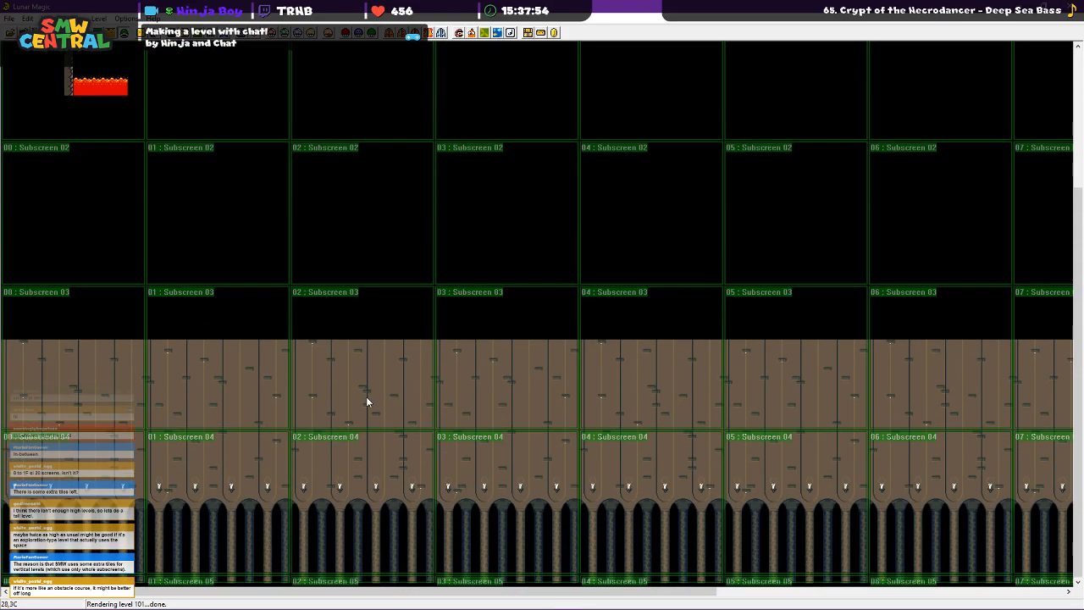
# Set the horizontal level mode to 0C, with height 034 tiles and max H-screens 11, accepting the level dimensions change
pyautogui.click(462, 34)
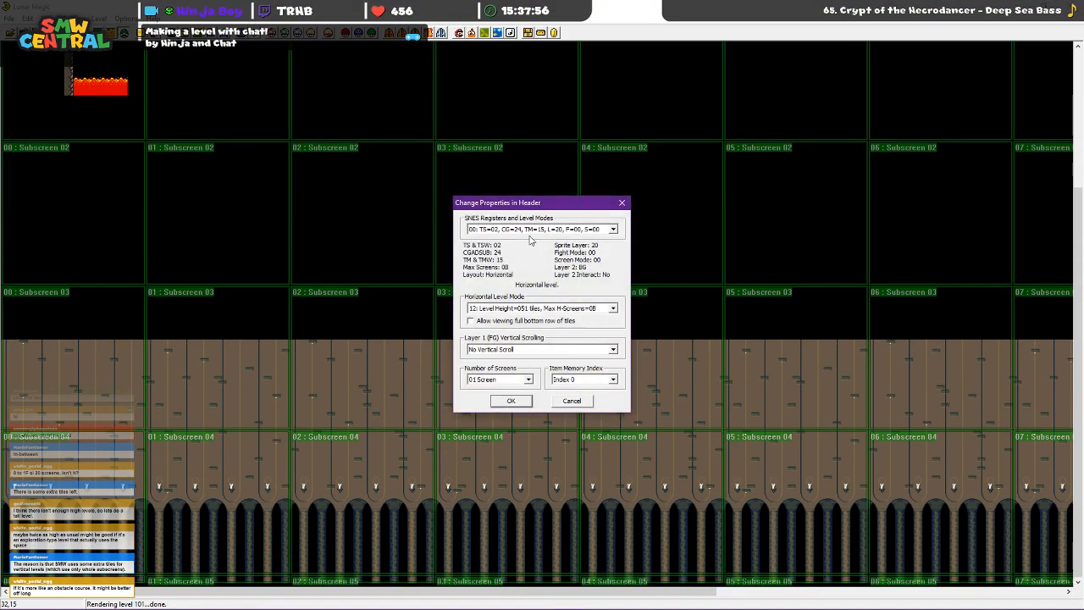
pyautogui.click(539, 309)
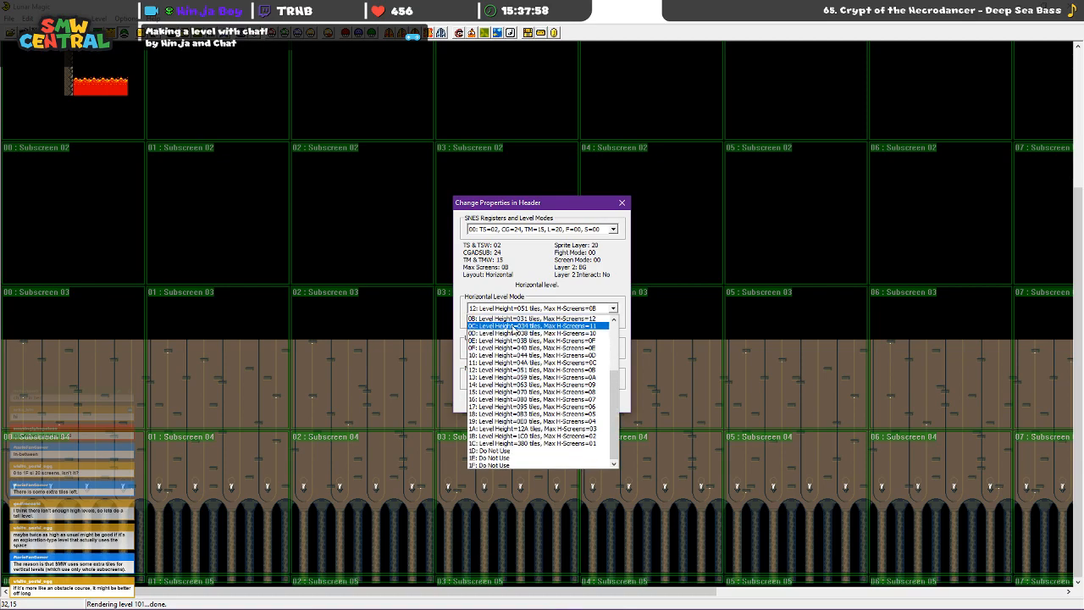
pyautogui.click(516, 331)
pyautogui.click(517, 401)
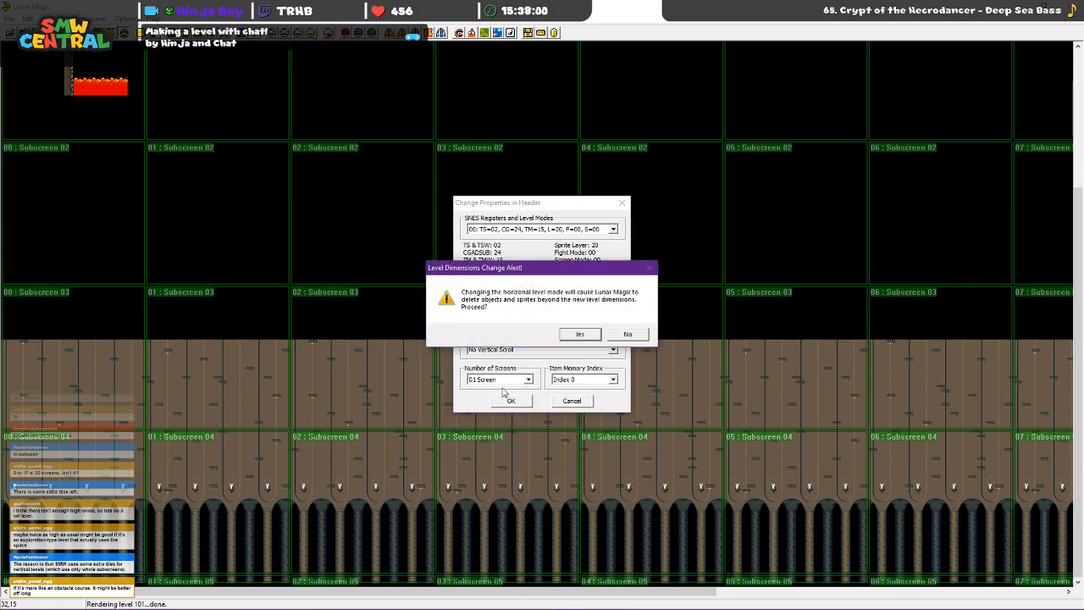
pyautogui.click(579, 334)
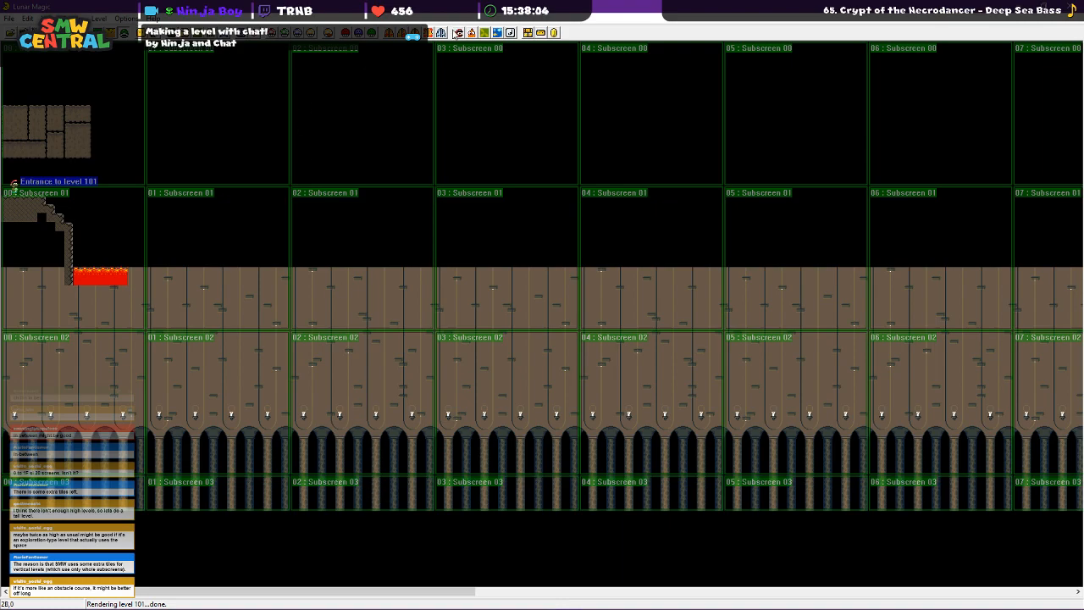
# Set the horizontal level mode to 0E, with height 03B tiles and max H-screens 0F, accepting the level dimensions change
pyautogui.click(441, 33)
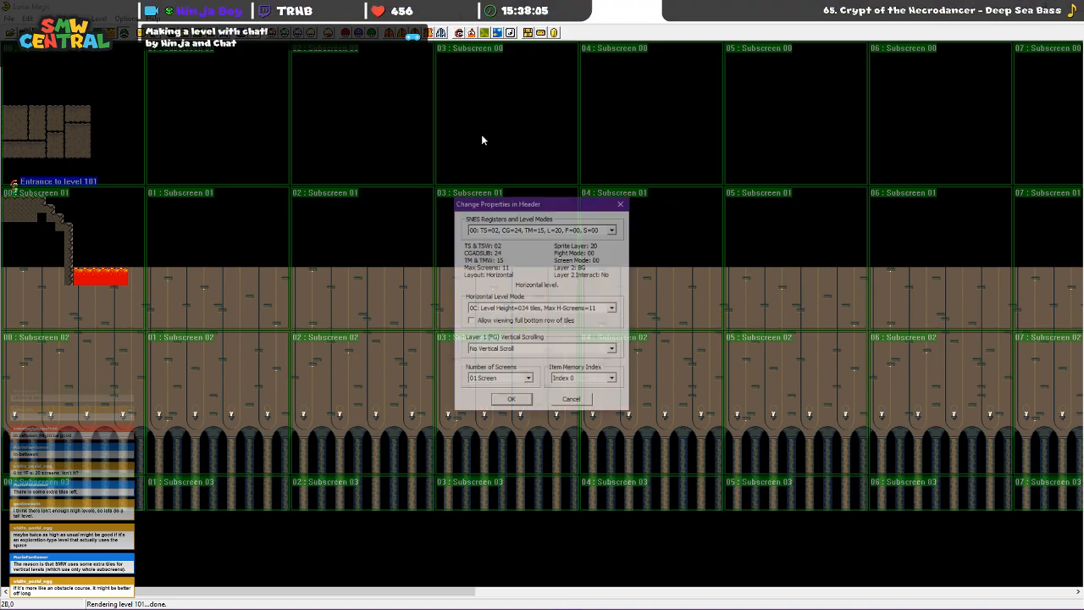
pyautogui.click(514, 308)
pyautogui.click(506, 338)
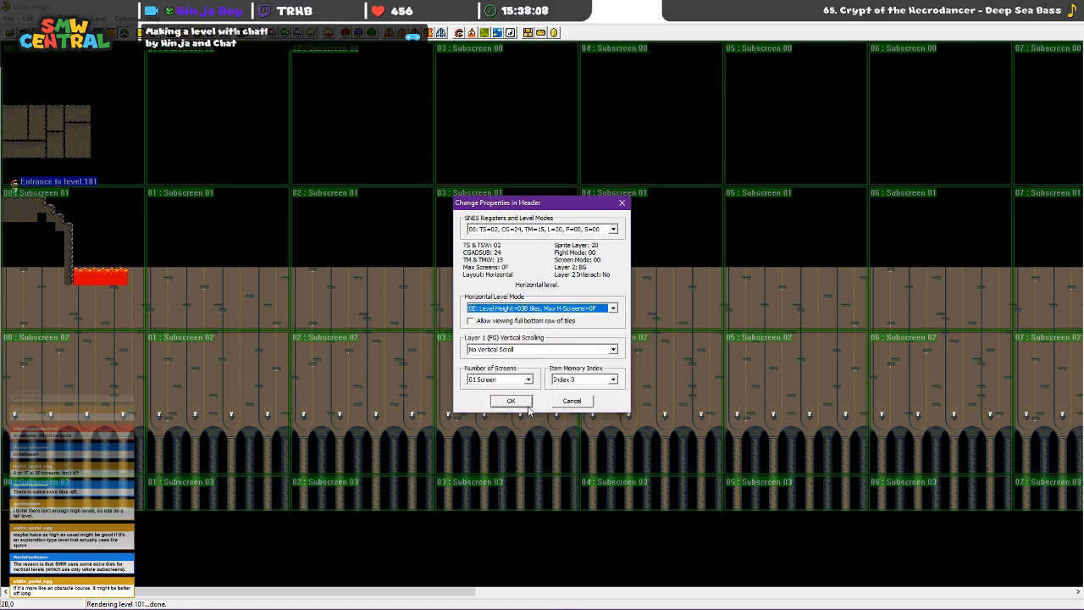
pyautogui.click(526, 401)
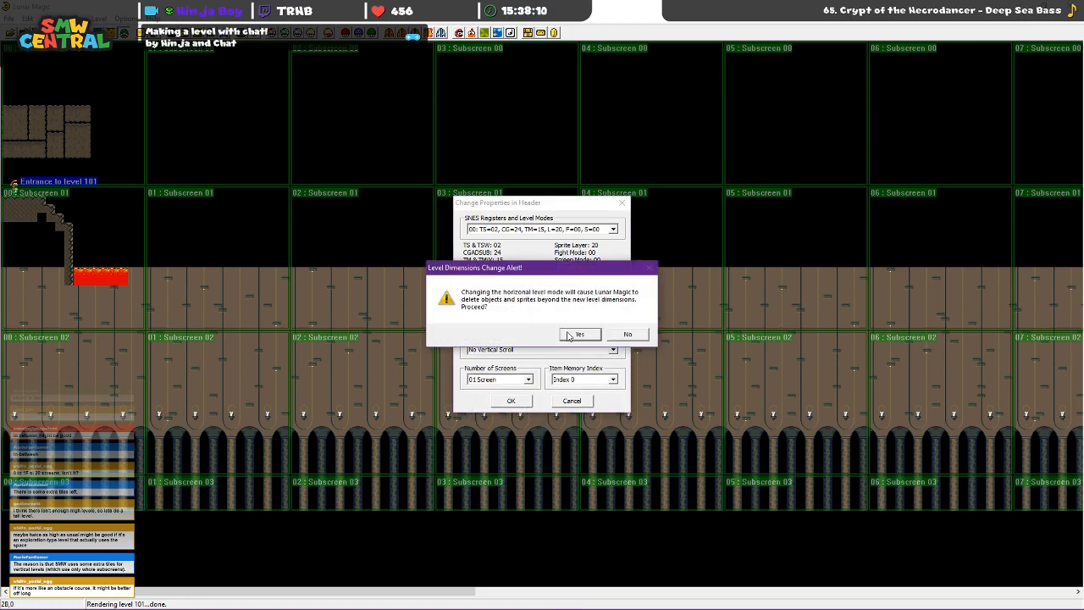
pyautogui.click(588, 334)
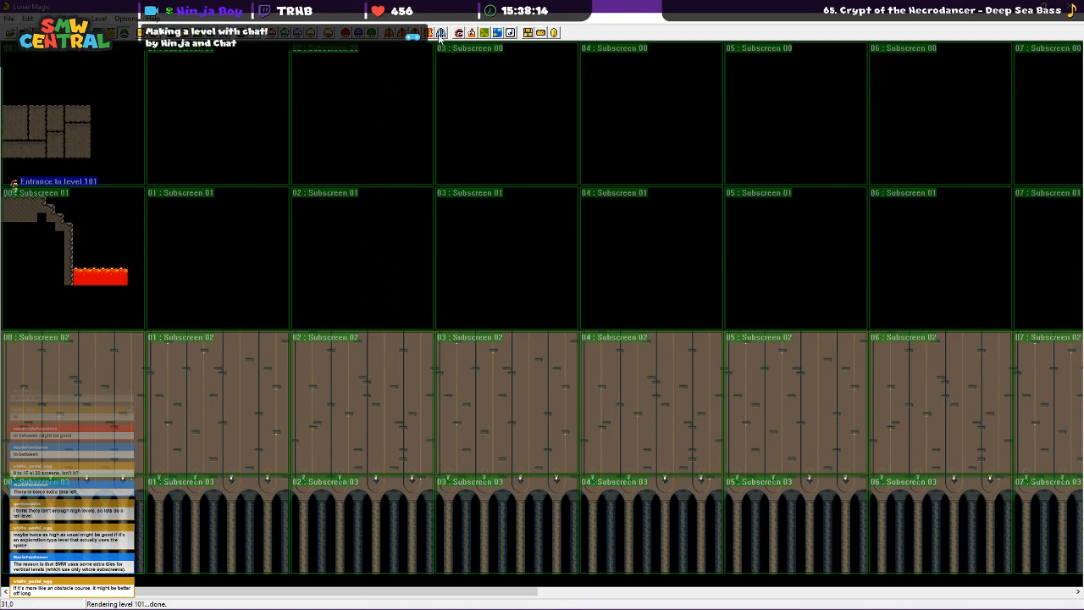
# Compare how the screen and subscreen boundaries divide the level by alternating their display, ending on the screen boundaries
pyautogui.press('F2')
pyautogui.press('F3')
pyautogui.press('F3')
pyautogui.press('F3')
pyautogui.press('F2')
pyautogui.press('F2')
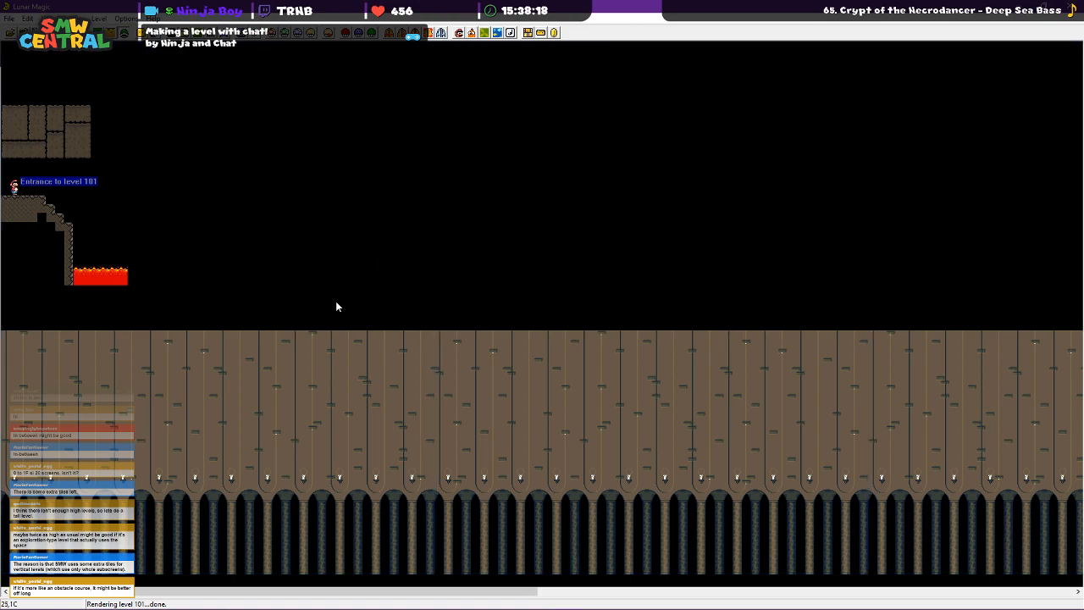
pyautogui.press('F3')
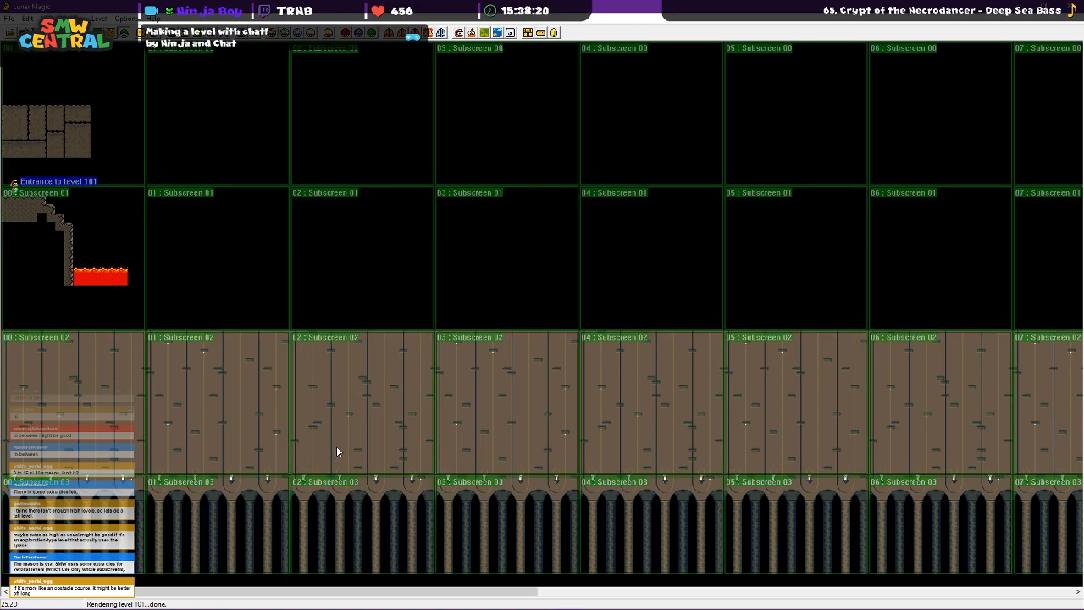
pyautogui.press('F2')
pyautogui.press('F3')
pyautogui.press('F3')
pyautogui.press('F3')
pyautogui.press('F2')
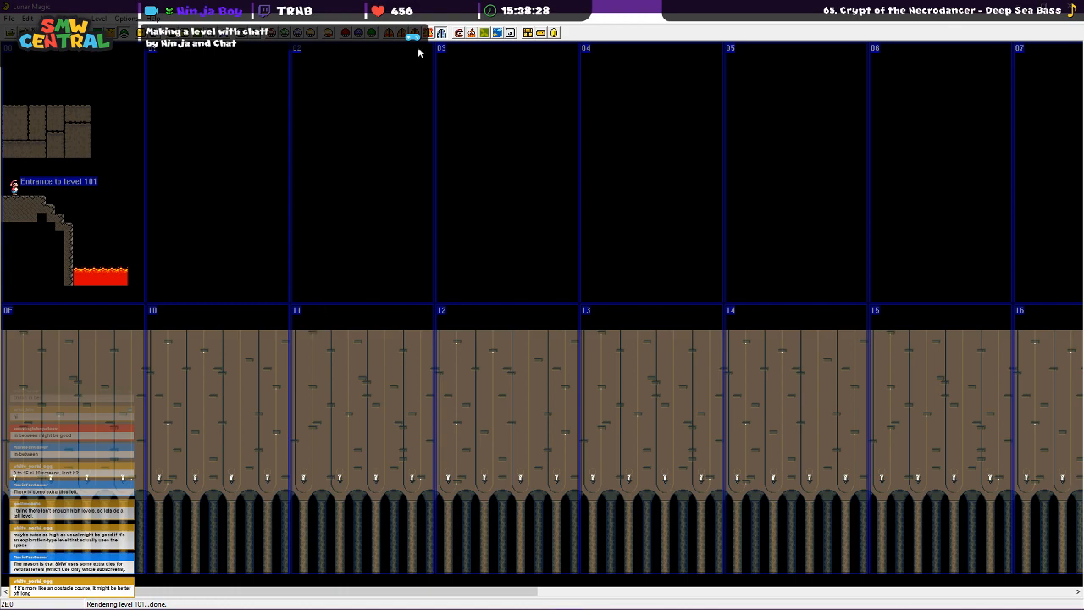
# Set the horizontal level mode to 0B, with height 031 tiles and max H-screens 12, accepting the level dimensions change
pyautogui.click(460, 33)
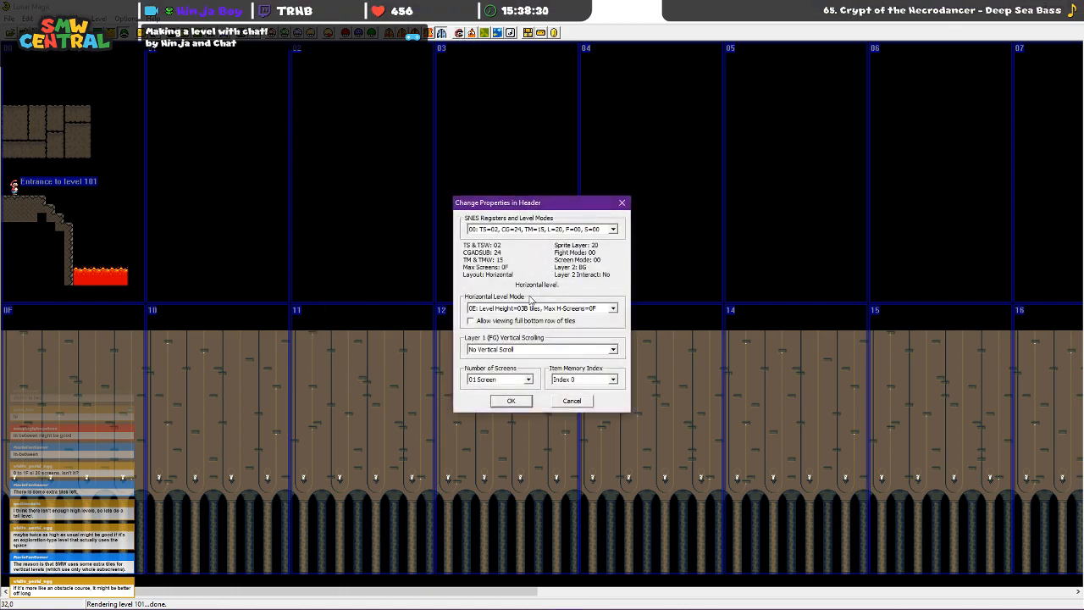
pyautogui.click(523, 309)
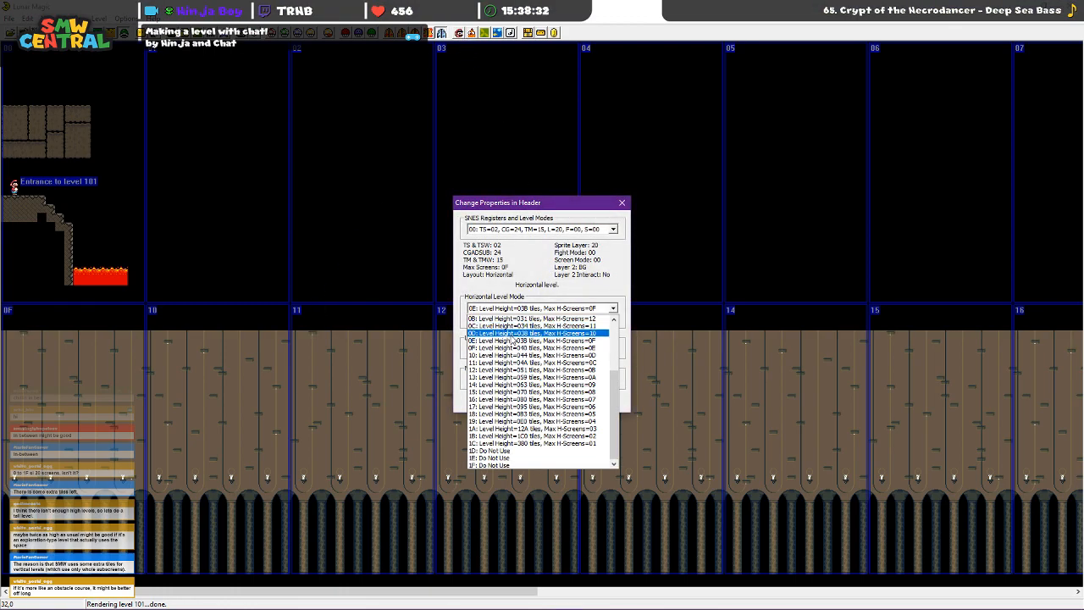
pyautogui.click(525, 326)
pyautogui.click(511, 400)
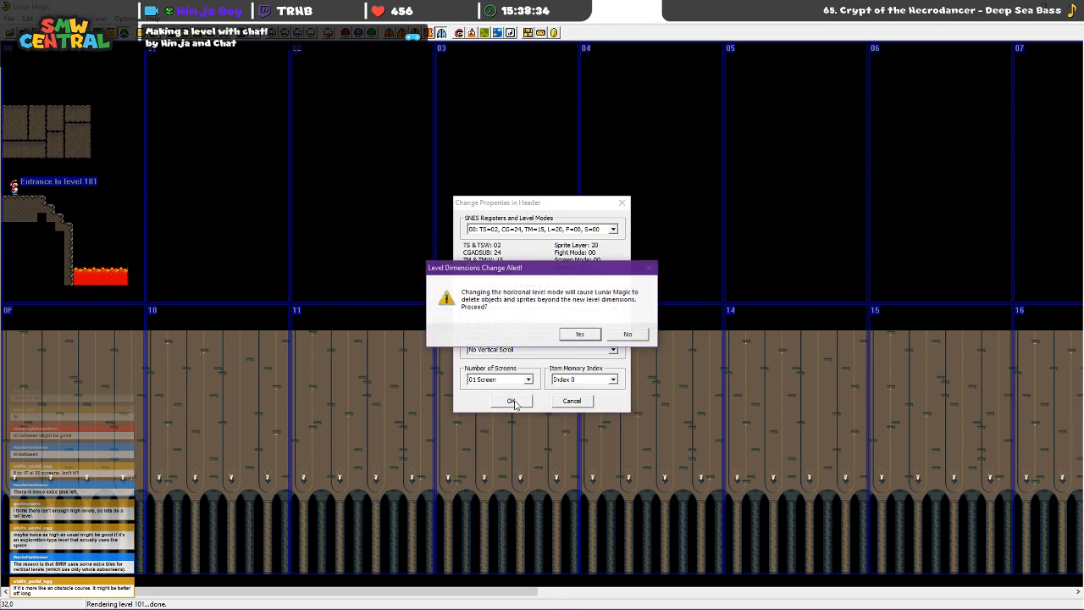
pyautogui.click(574, 331)
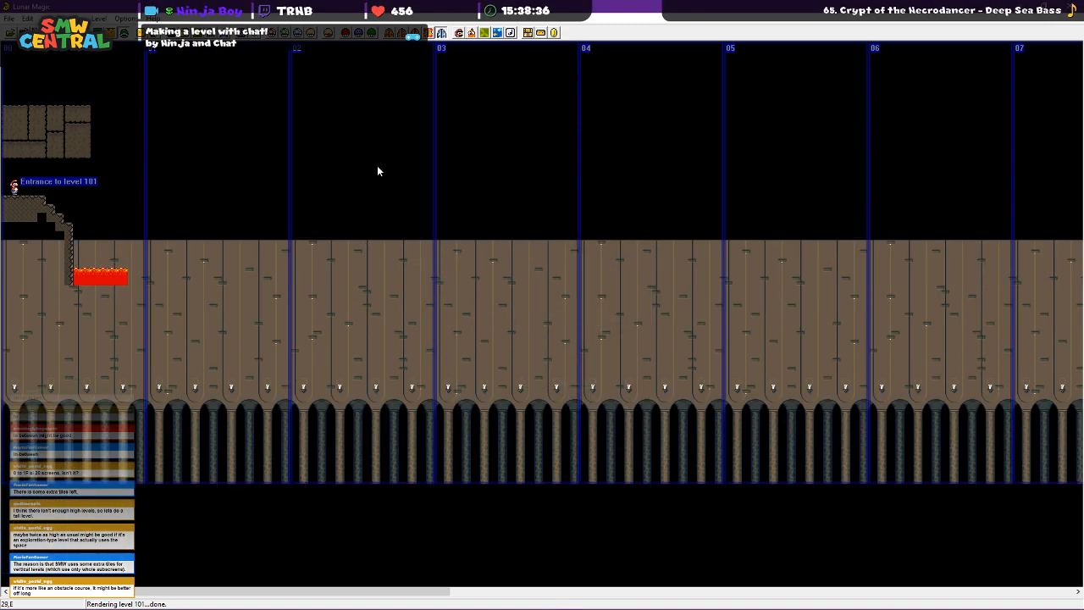
# Set the horizontal level mode to 0C, with height 034 tiles and max H-screens 11
pyautogui.click(457, 32)
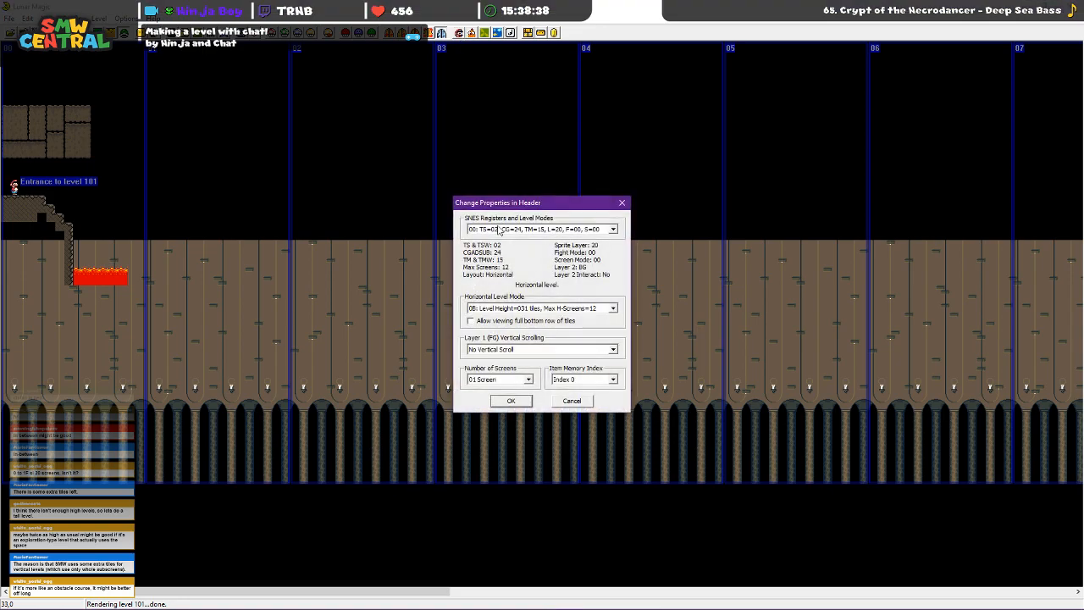
pyautogui.click(508, 308)
pyautogui.click(491, 326)
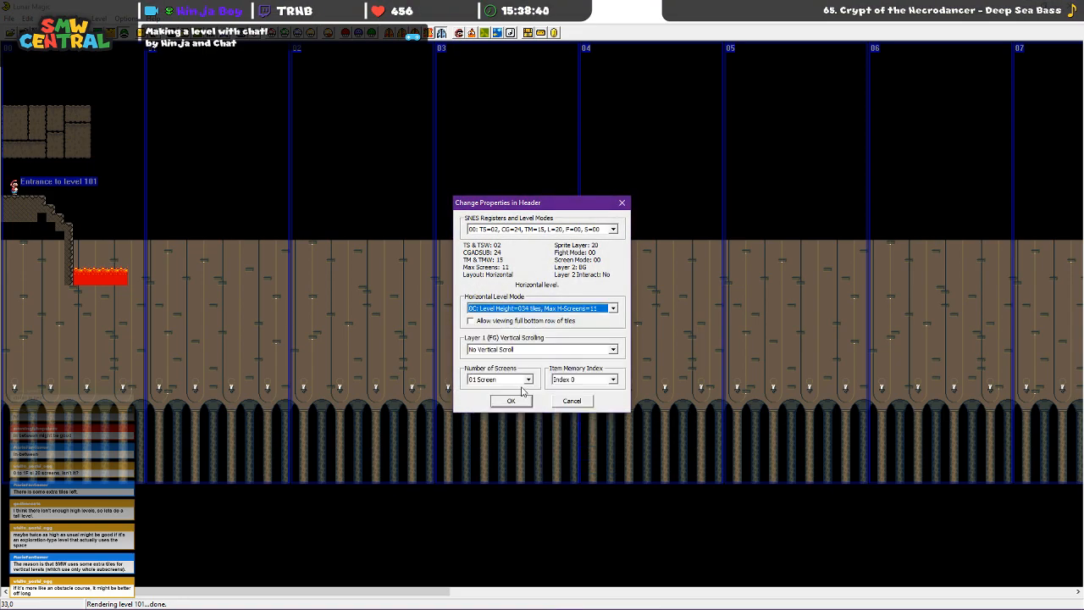
pyautogui.click(511, 401)
pyautogui.click(572, 335)
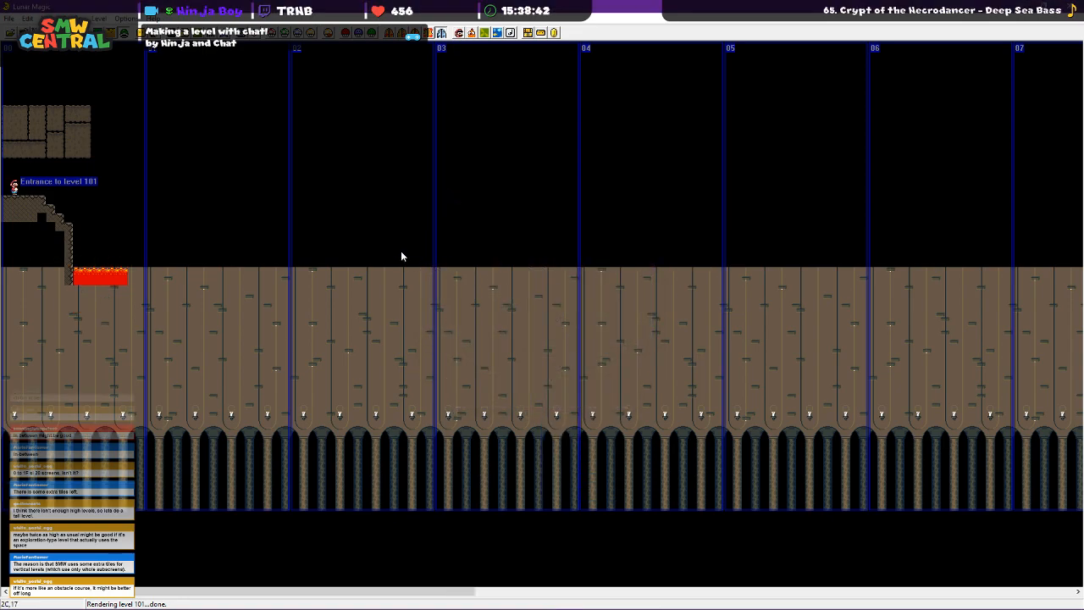
# Inspect the level's background in the Background Layer 2 Editor, then close it without changes
pyautogui.press('F1')
pyautogui.press('F1')
pyautogui.press('F1')
pyautogui.press('F1')
pyautogui.click(203, 34)
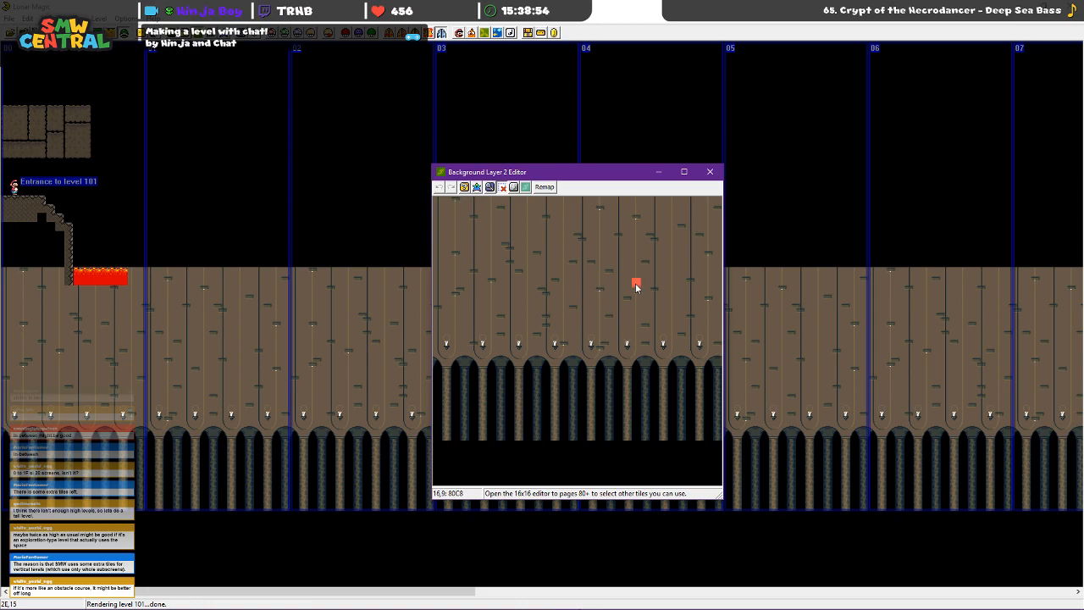
pyautogui.click(709, 173)
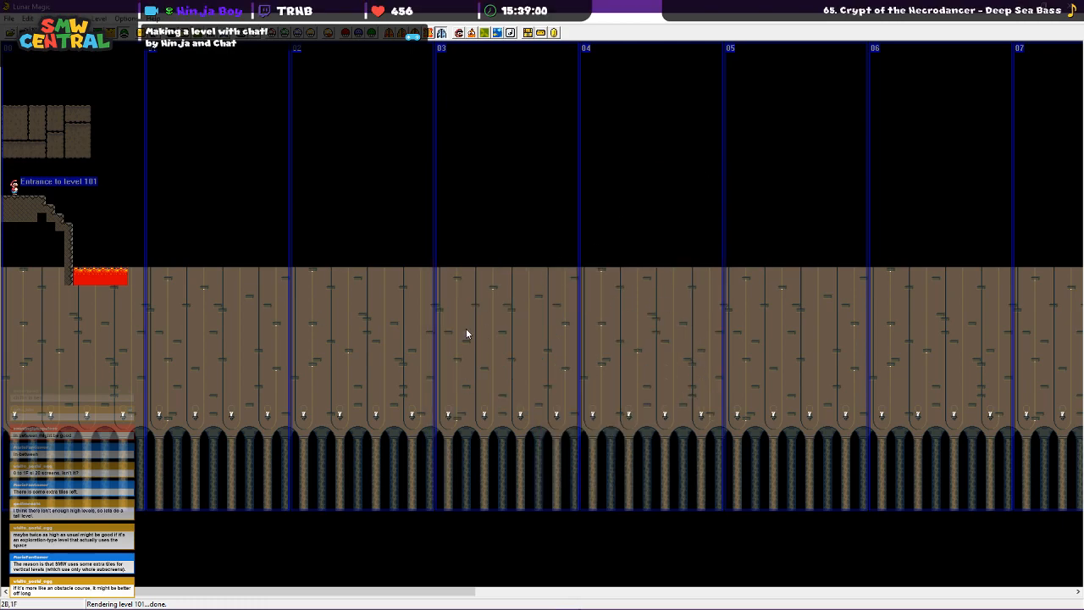
# Set the horizontal level mode to 0B, with height 031 tiles and max H-screens 12, and check the subscreen boundaries
pyautogui.click(442, 32)
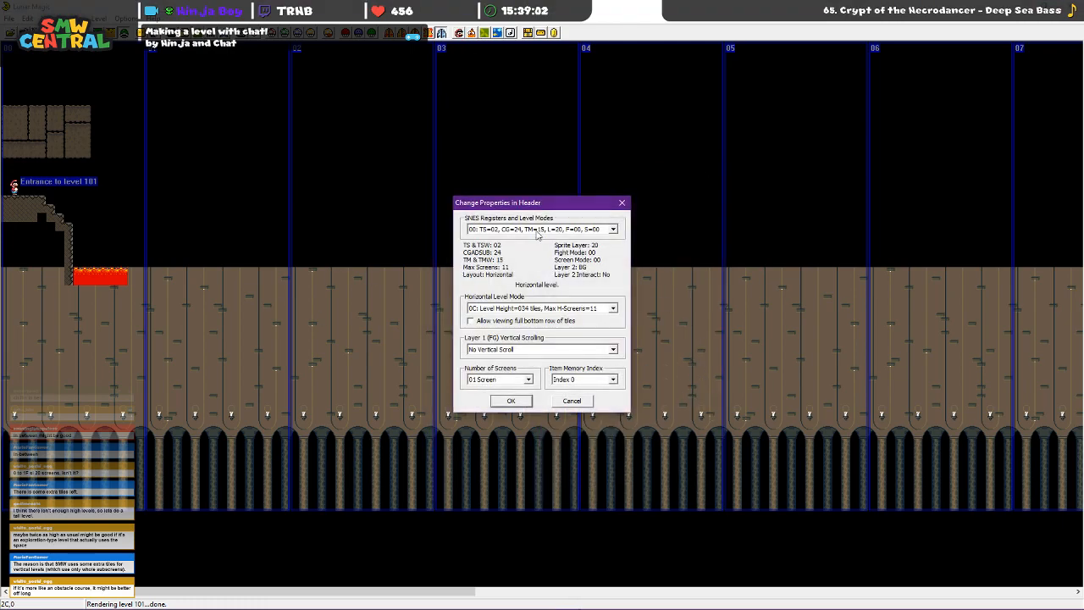
pyautogui.click(526, 309)
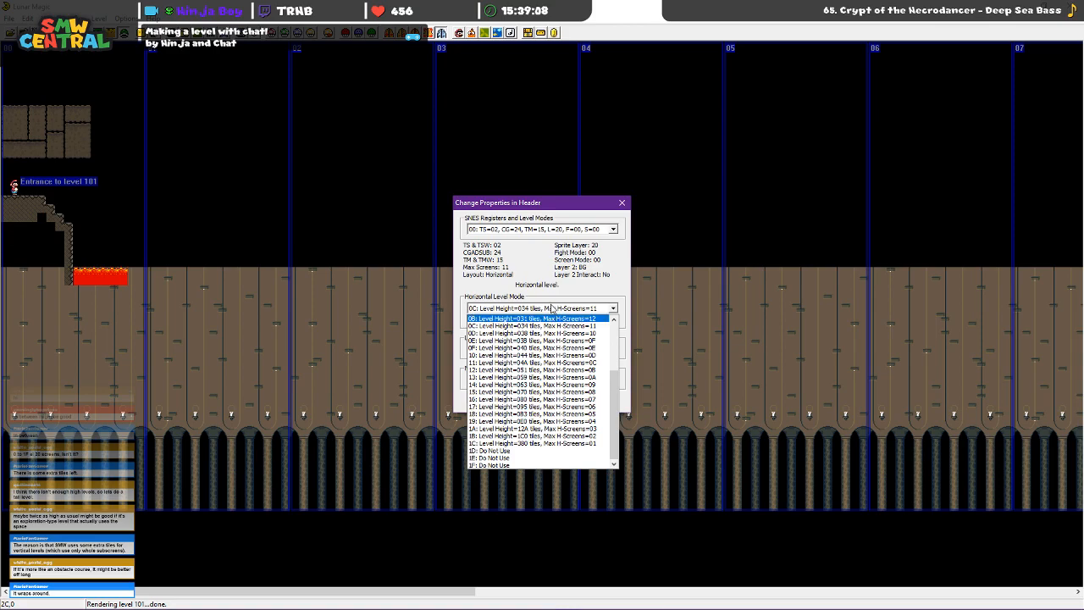
pyautogui.click(536, 319)
pyautogui.click(511, 401)
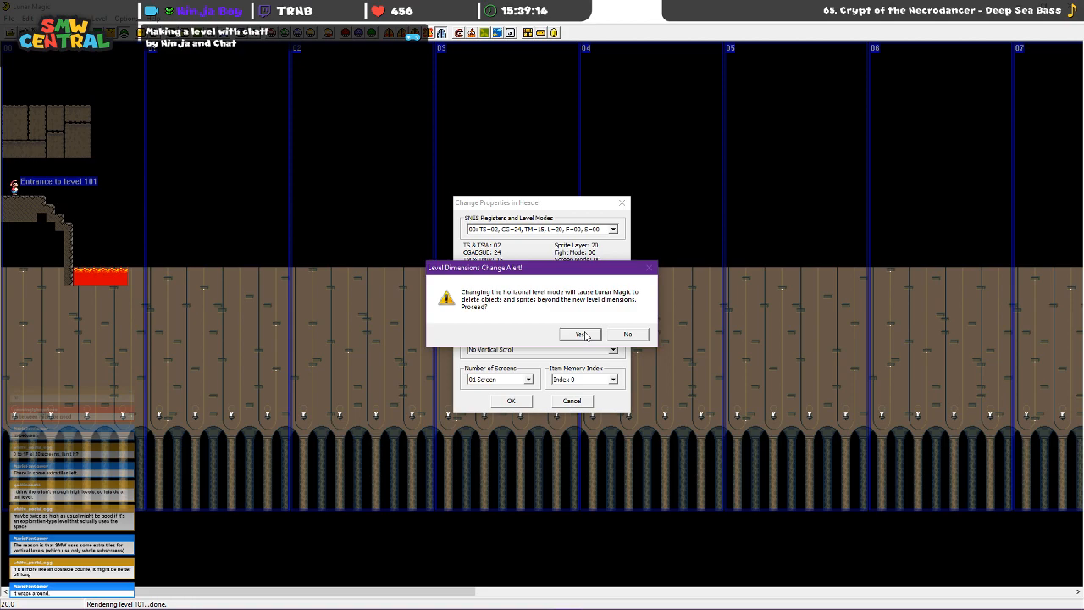
pyautogui.click(586, 334)
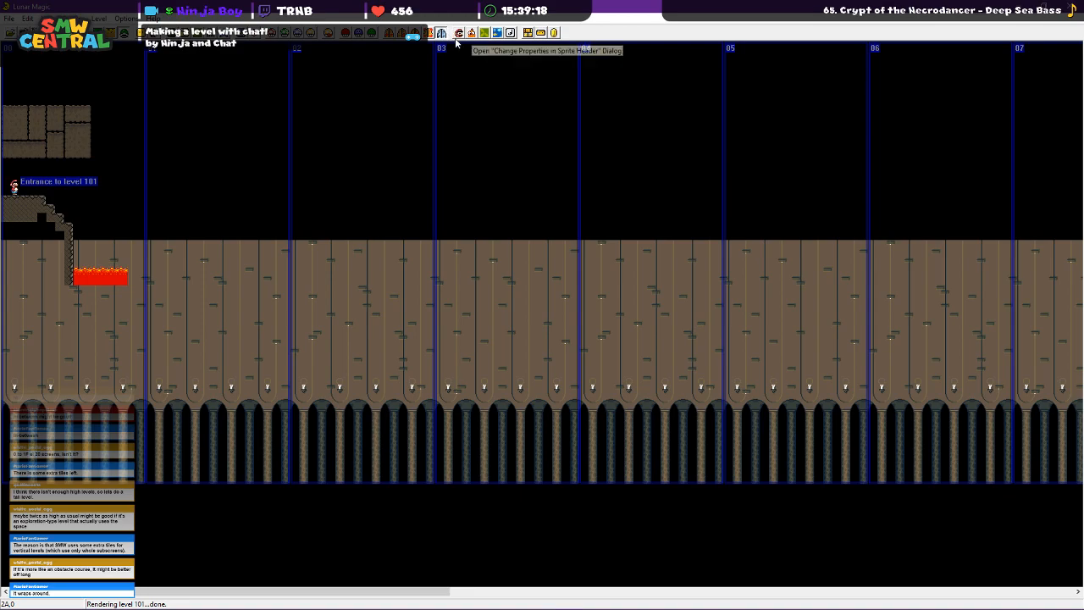
pyautogui.press('F2')
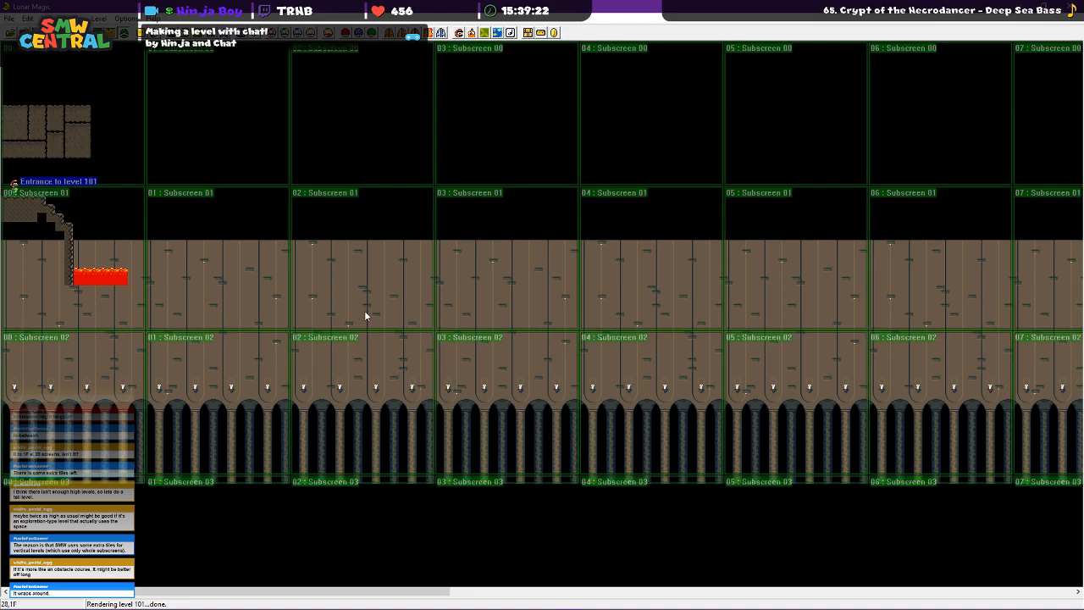
pyautogui.press('F2')
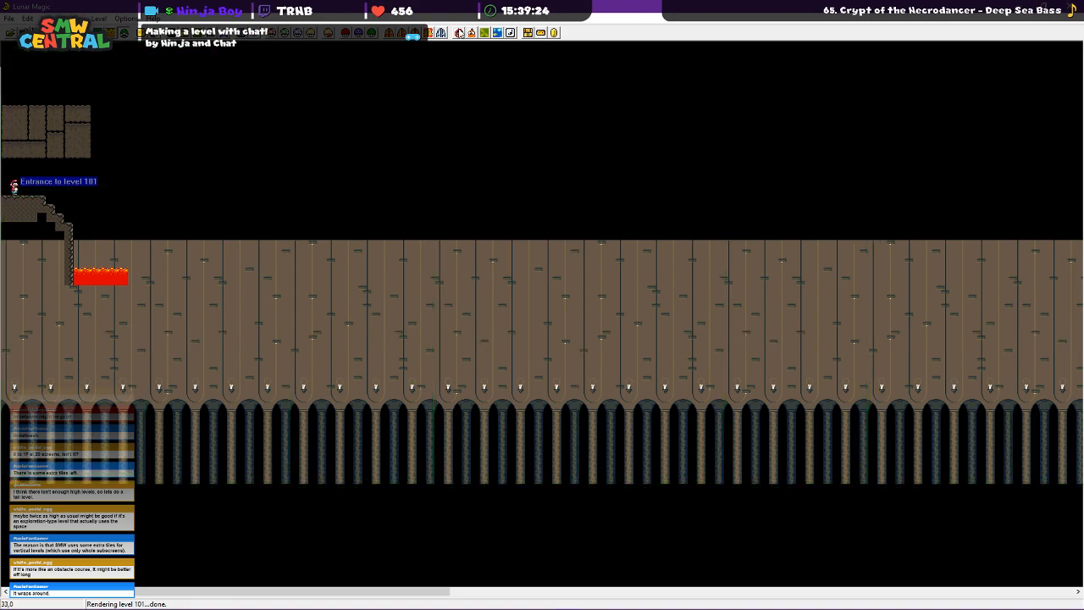
# Set the horizontal level mode to 0A, with height 02F tiles and max H-screens 13, and display the subscreen boundaries
pyautogui.click(458, 35)
pyautogui.click(612, 308)
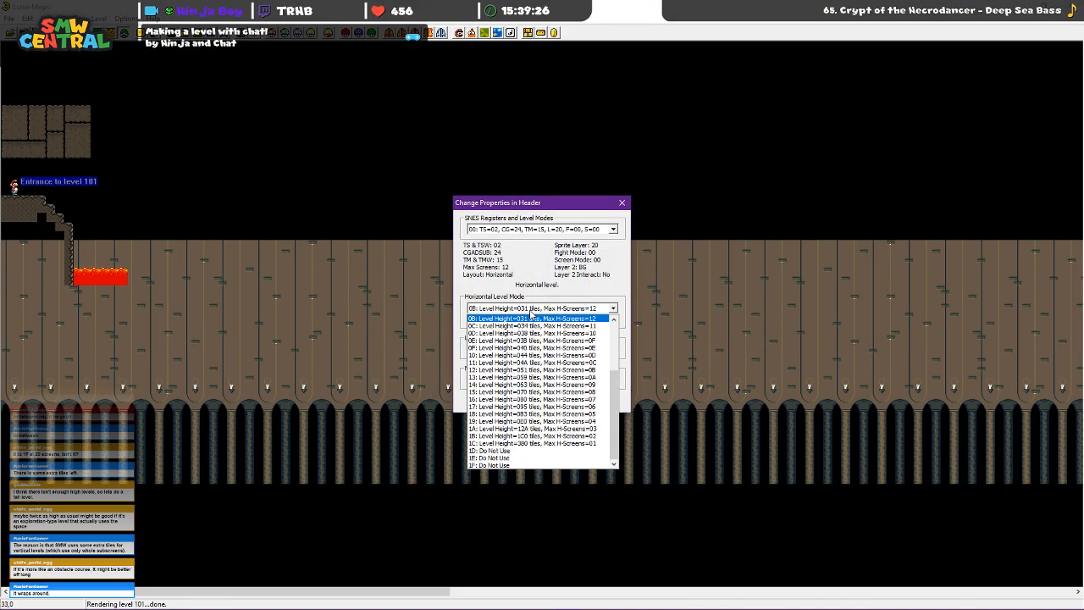
pyautogui.click(616, 320)
pyautogui.click(568, 319)
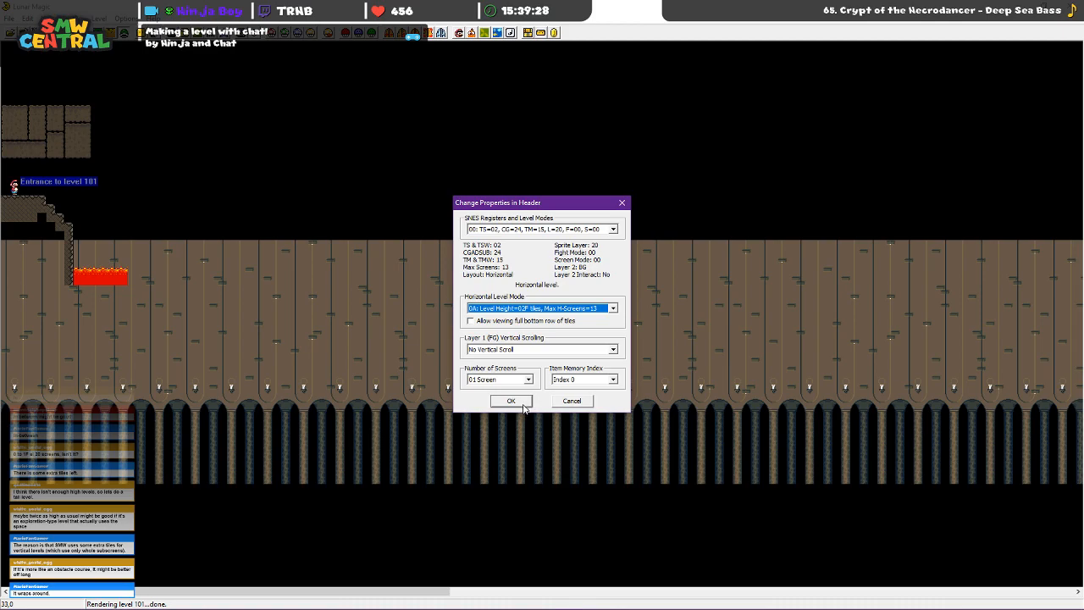
pyautogui.click(522, 405)
pyautogui.click(580, 334)
pyautogui.press('F2')
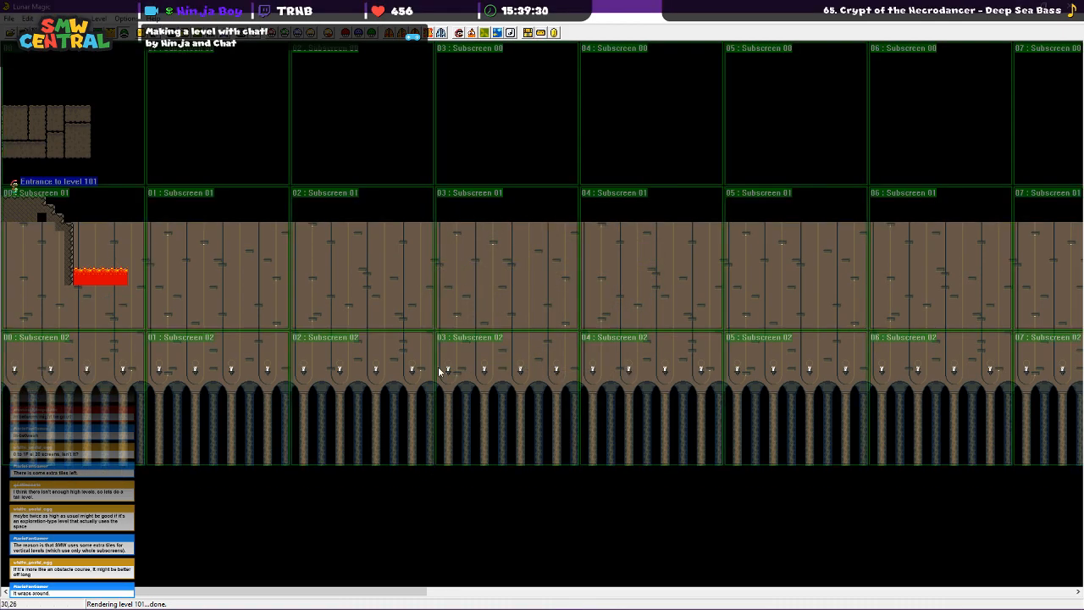
# Compare the level's screen boundaries with its subscreen boundaries, then hide both overlays
pyautogui.press('F3')
pyautogui.press('F2')
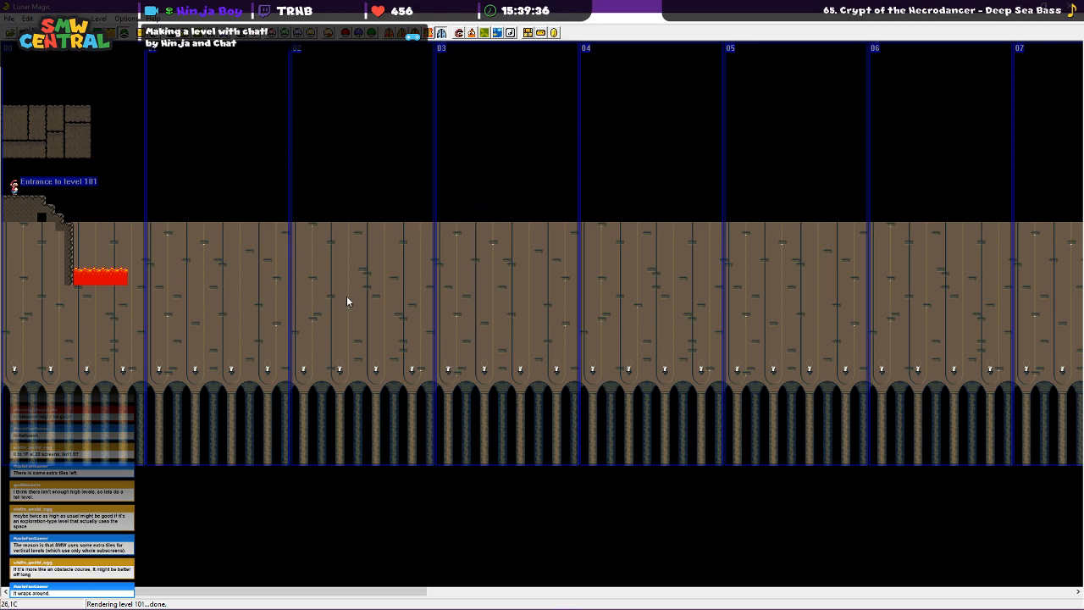
pyautogui.press('F2')
pyautogui.press('F3')
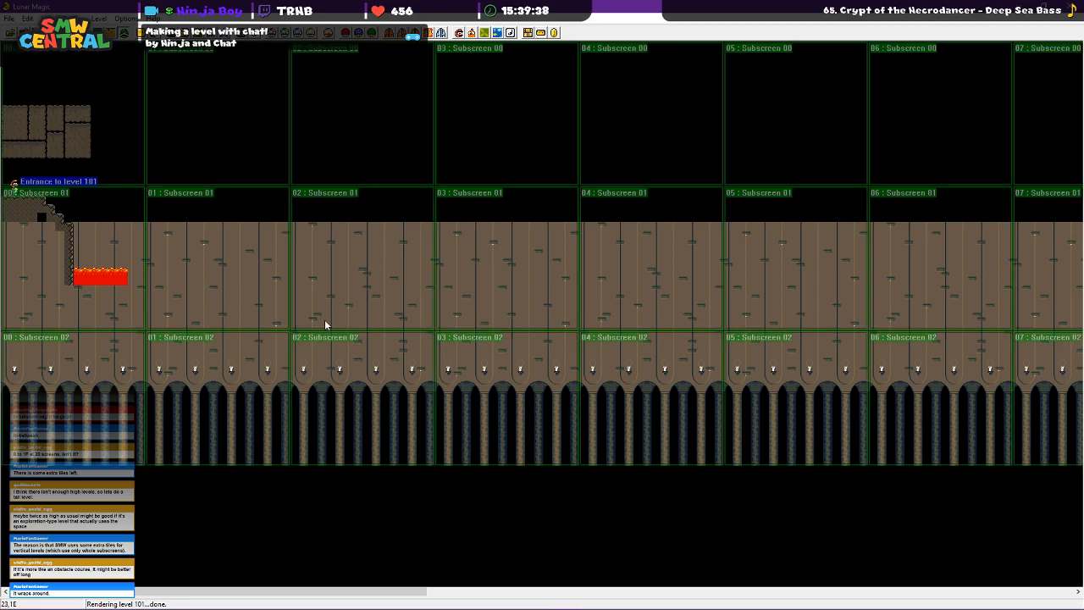
pyautogui.press('F3')
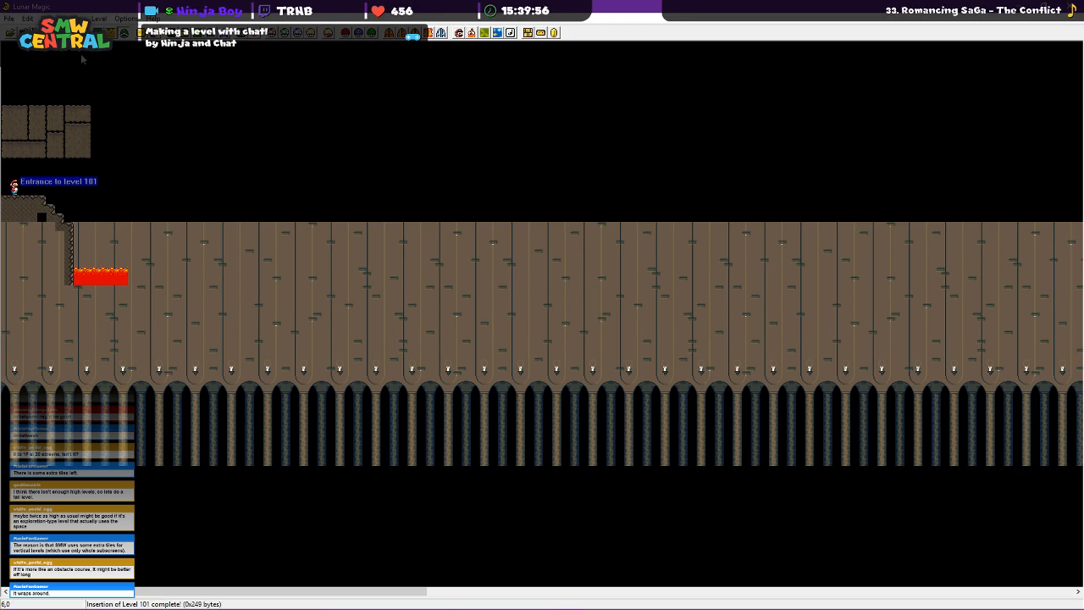
# Browse backward through the levels from 101 to level EF to examine their backgrounds for a suitable castle one
pyautogui.press('pagedown')
pyautogui.press('pagedown')
pyautogui.press('pagedown')
pyautogui.press('pagedown')
pyautogui.press('pagedown')
pyautogui.press('pagedown')
pyautogui.press('pagedown')
pyautogui.press('pagedown')
pyautogui.press('pagedown')
pyautogui.press('pagedown')
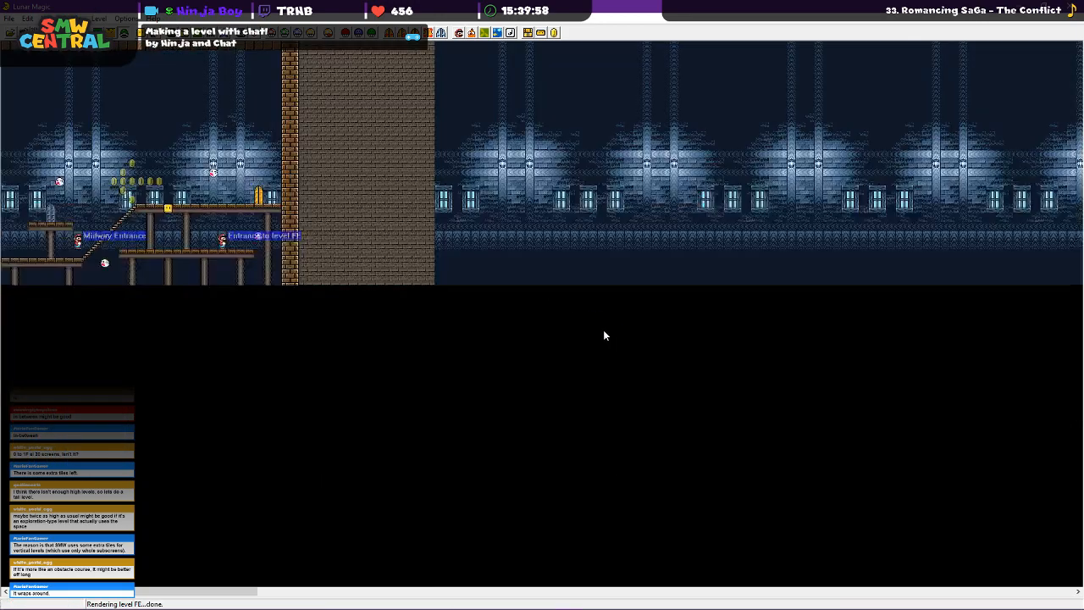
pyautogui.press('pagedown')
pyautogui.press('pagedown')
pyautogui.press('pagedown')
pyautogui.press('pagedown')
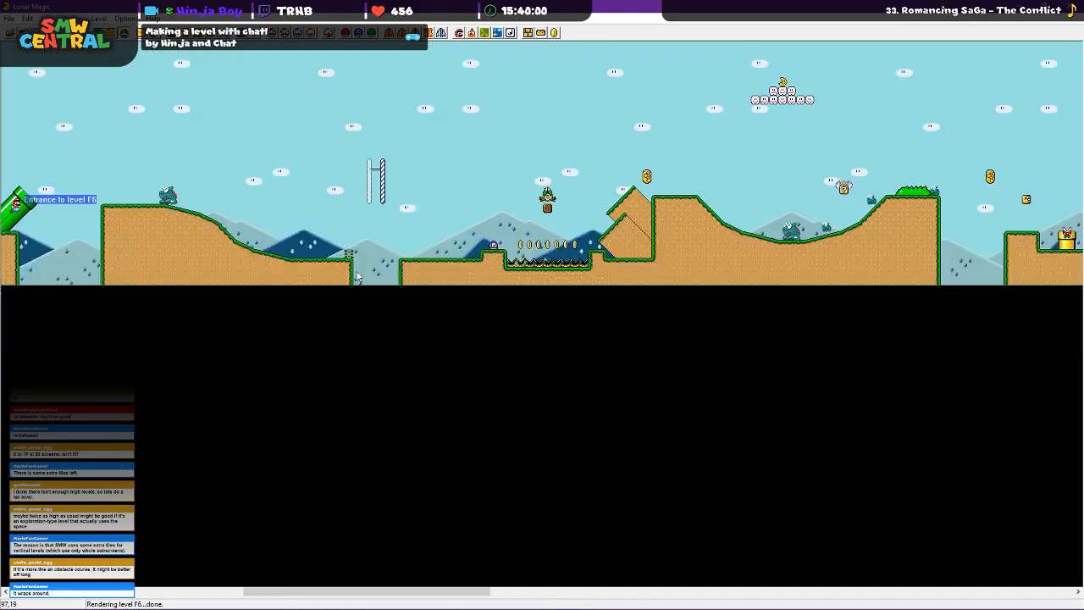
pyautogui.press('pagedown')
pyautogui.press('pagedown')
pyautogui.press('pagedown')
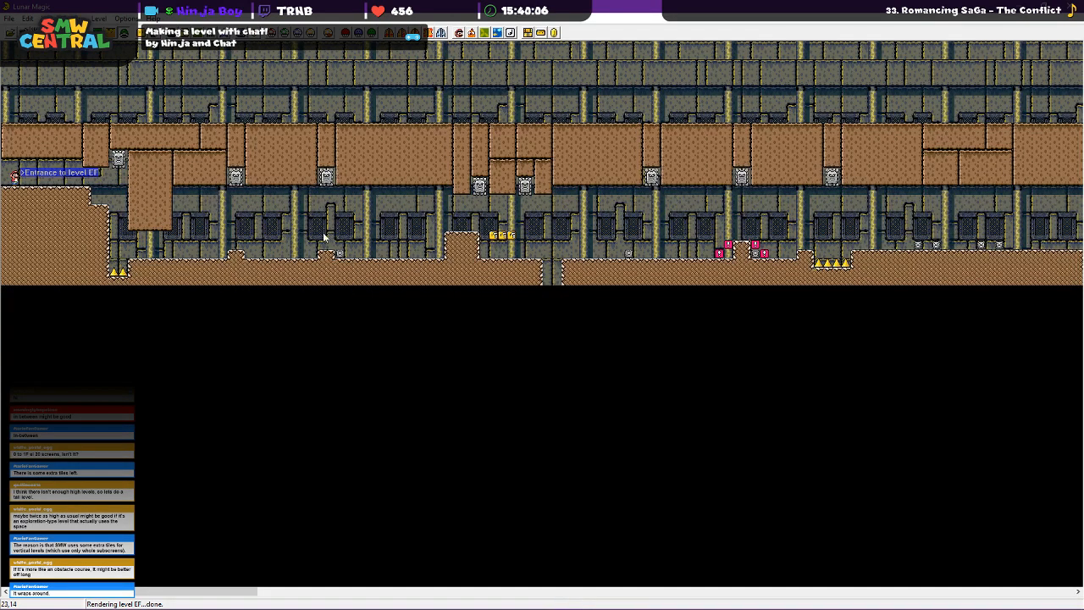
# Reopen level 101 by its level number
pyautogui.hotkey('ctrl', 'l')
pyautogui.write('101')
pyautogui.press('Return')
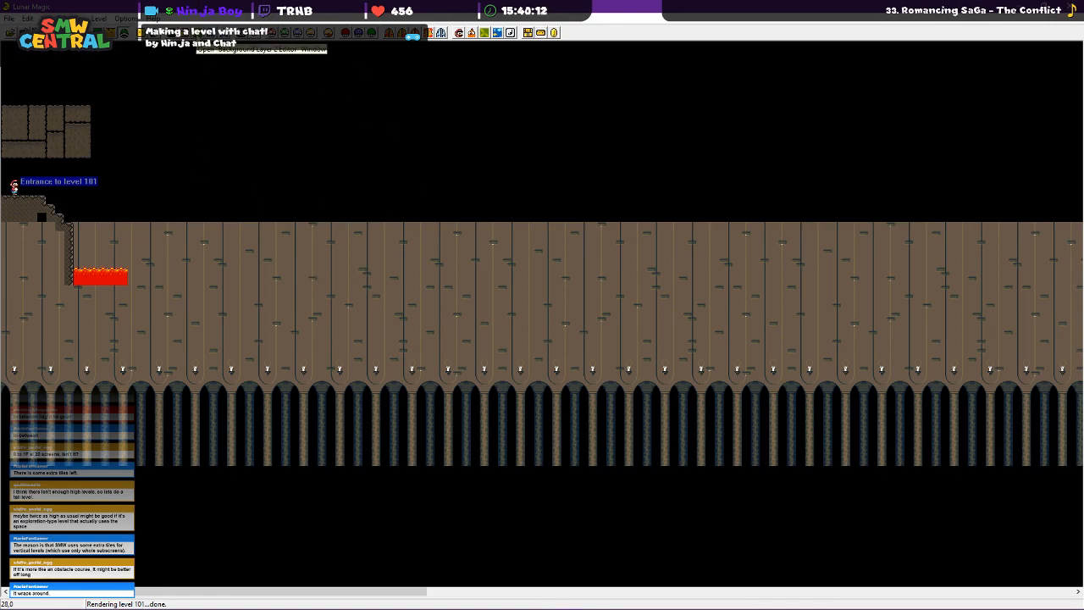
# Replace the Layer 2 background with the BG image copied from level EF, then save the level to the ROM
pyautogui.click(196, 32)
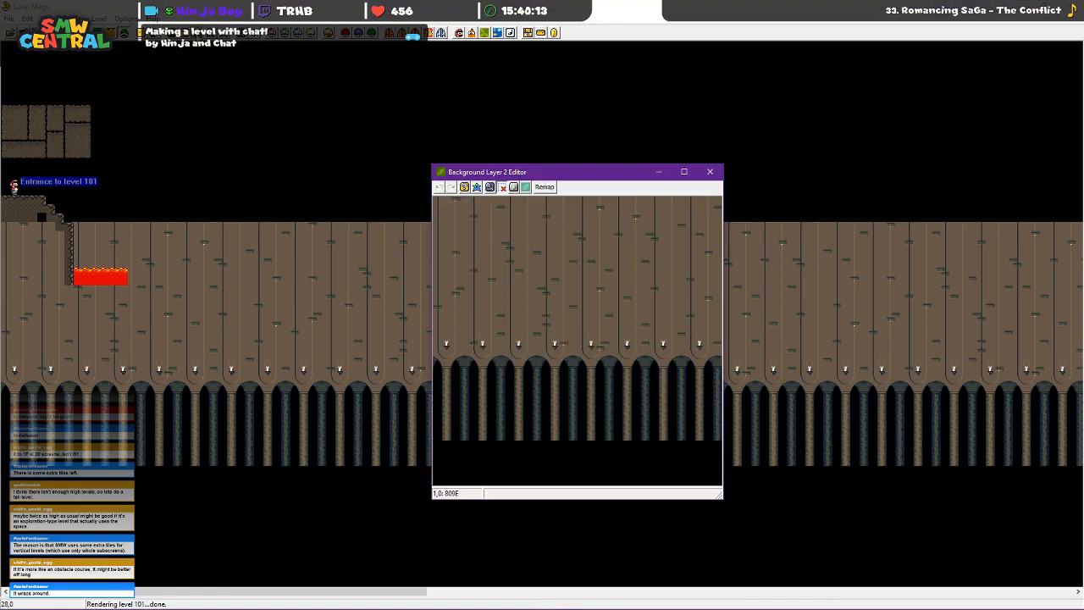
pyautogui.click(526, 188)
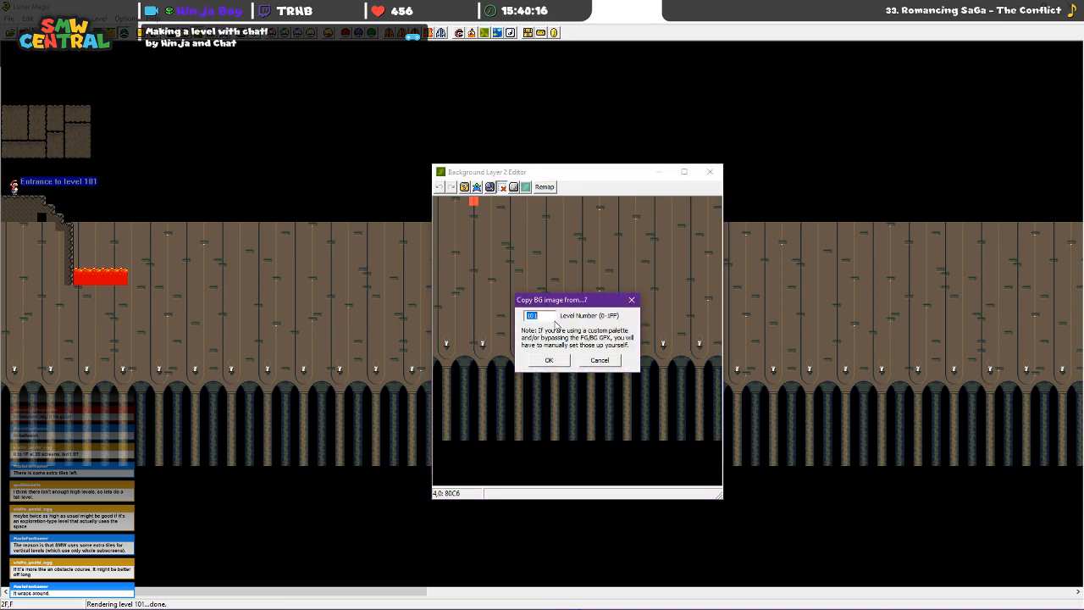
pyautogui.write('FF')
pyautogui.click(553, 360)
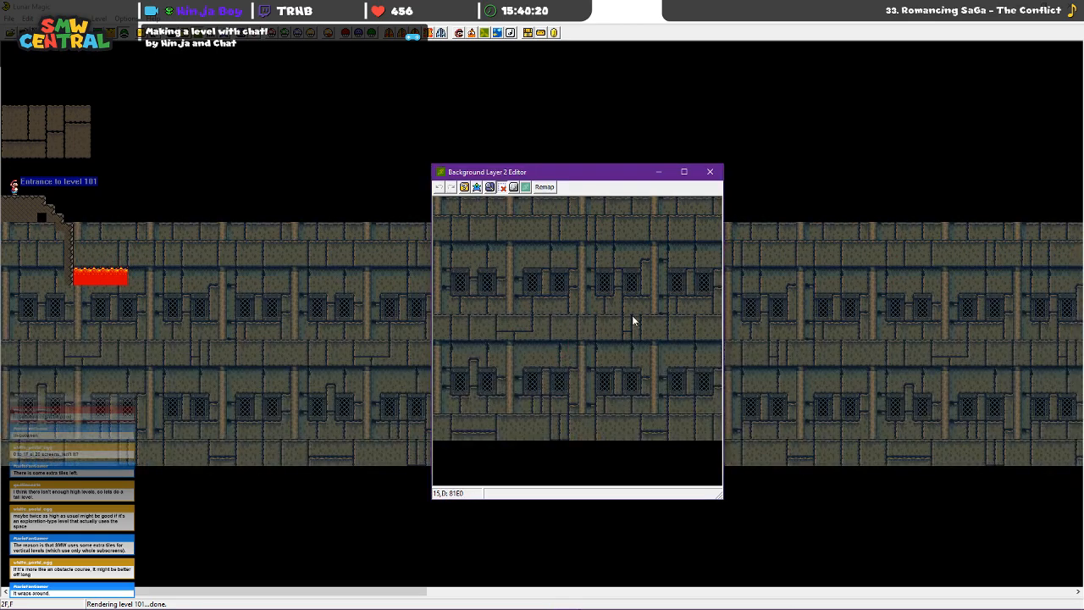
pyautogui.click(710, 172)
pyautogui.hotkey('ctrl', 's')
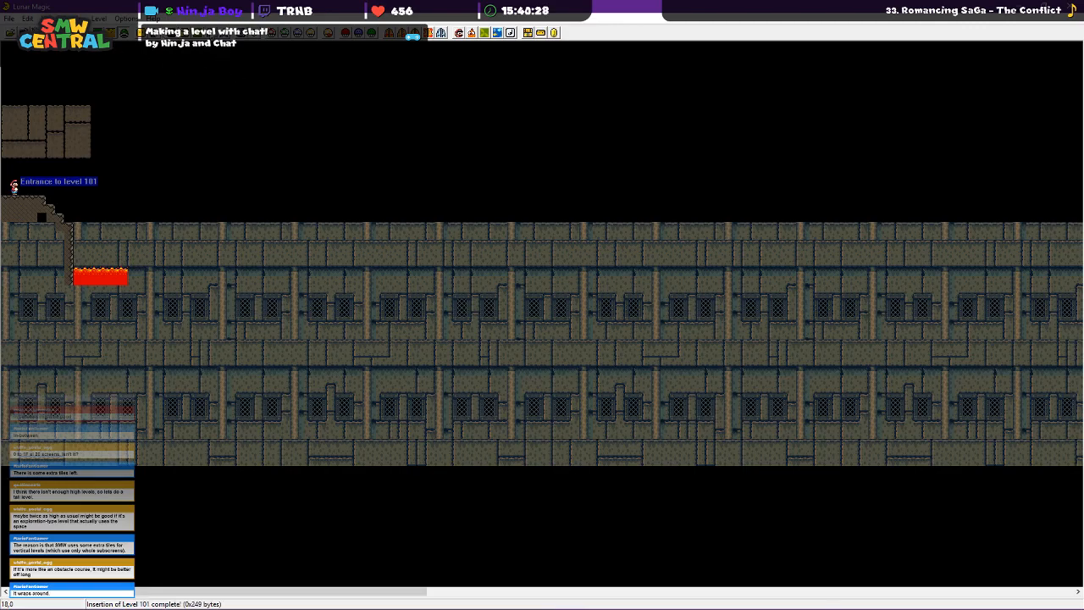
# Shift the entire Layer 2 background down five tile rows in the background editor
pyautogui.click(220, 33)
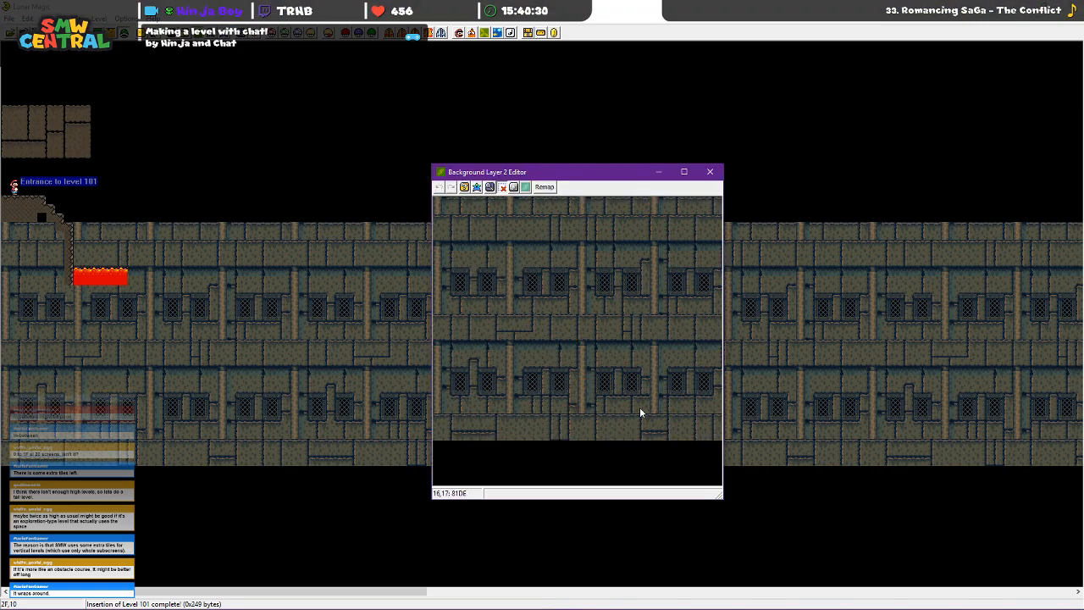
pyautogui.rightClick(441, 205)
pyautogui.moveTo(439, 204); pyautogui.dragTo(712, 439)
pyautogui.moveTo(500, 411); pyautogui.dragTo(507, 449)
pyautogui.click(516, 217)
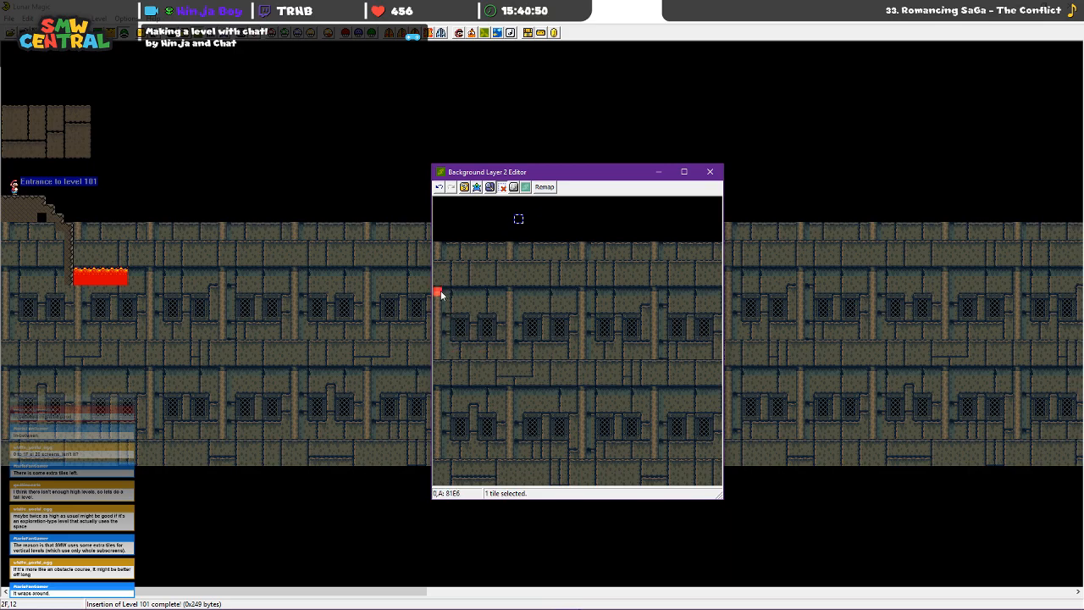
pyautogui.moveTo(437, 284); pyautogui.dragTo(439, 203)
pyautogui.click(483, 219)
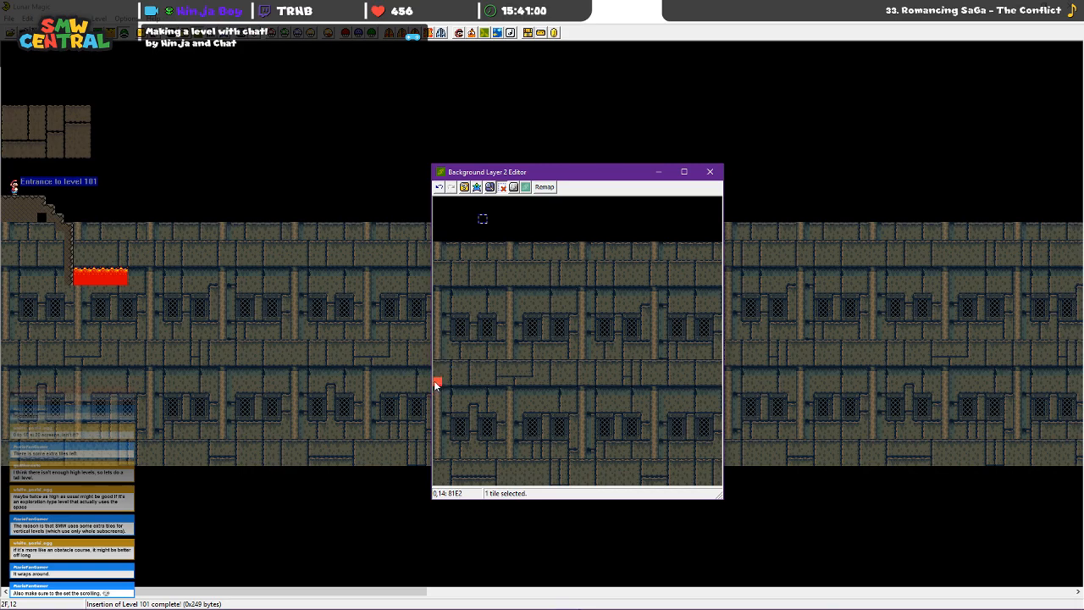
pyautogui.moveTo(435, 385); pyautogui.dragTo(436, 305)
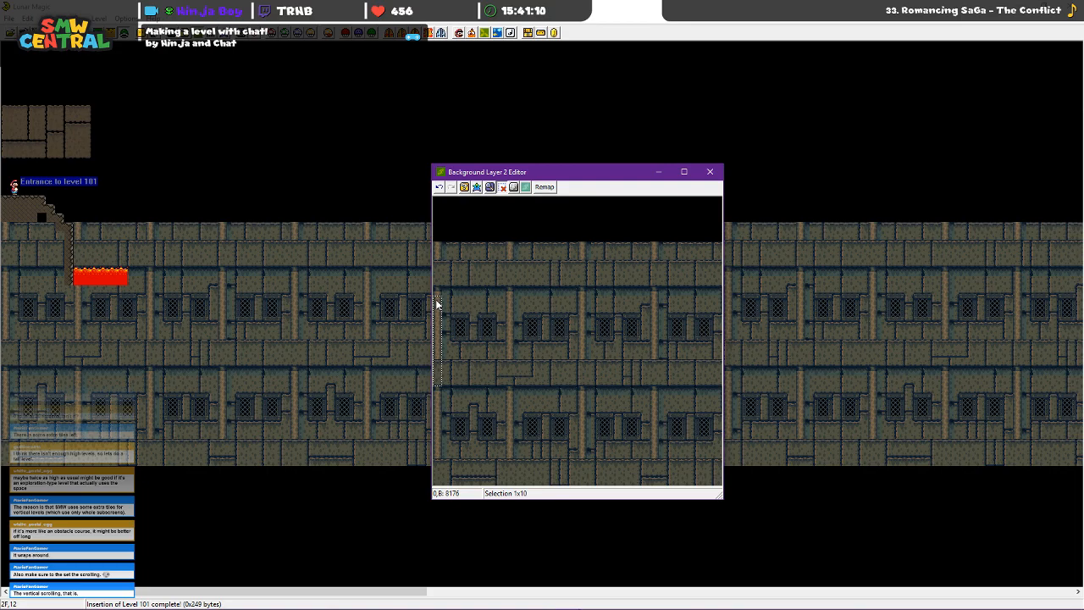
pyautogui.moveTo(435, 303); pyautogui.dragTo(595, 239)
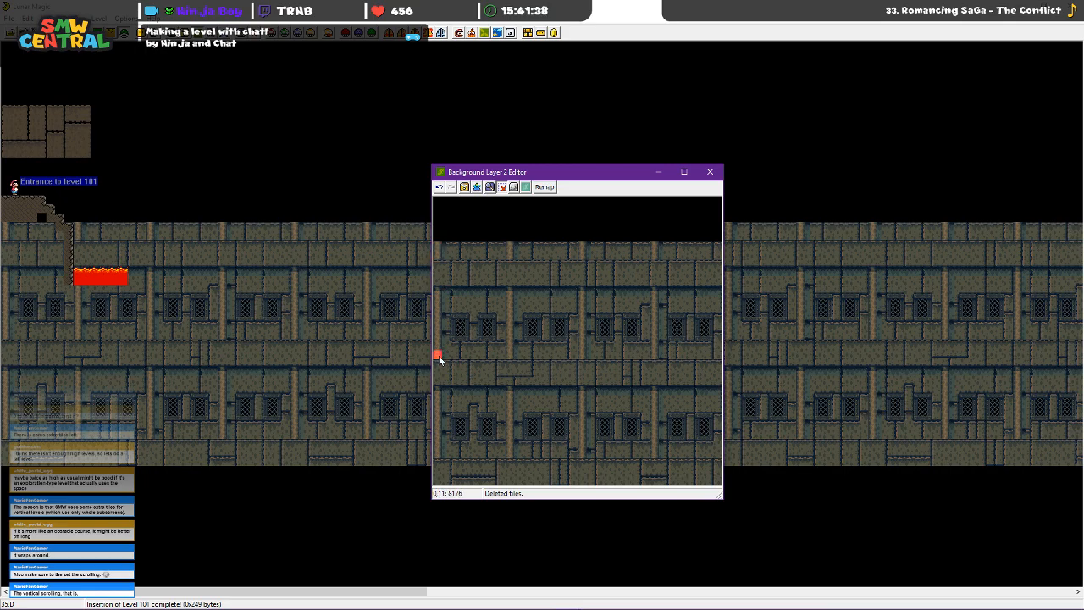
# Fill the empty rows at the top of the background with a copy of the upper barred-window section and close the editor
pyautogui.moveTo(438, 348); pyautogui.dragTo(600, 197)
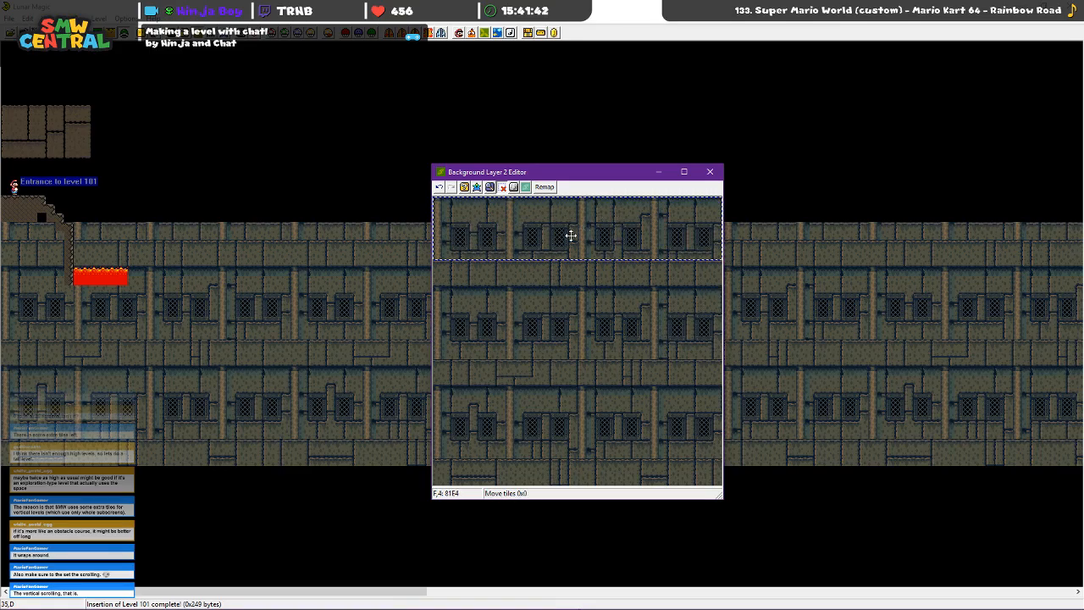
pyautogui.click(548, 348)
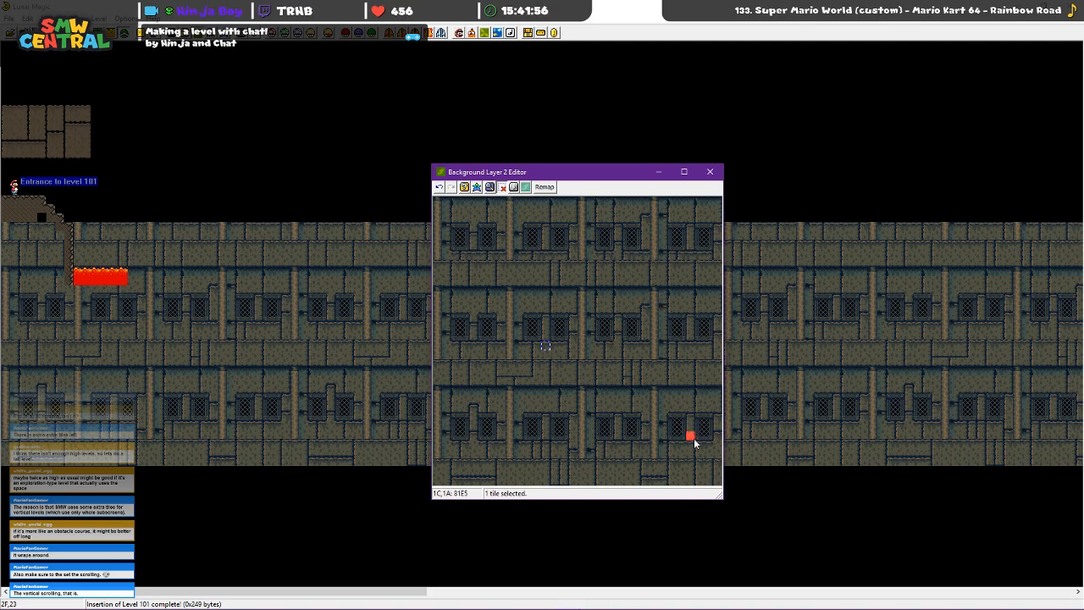
pyautogui.click(710, 171)
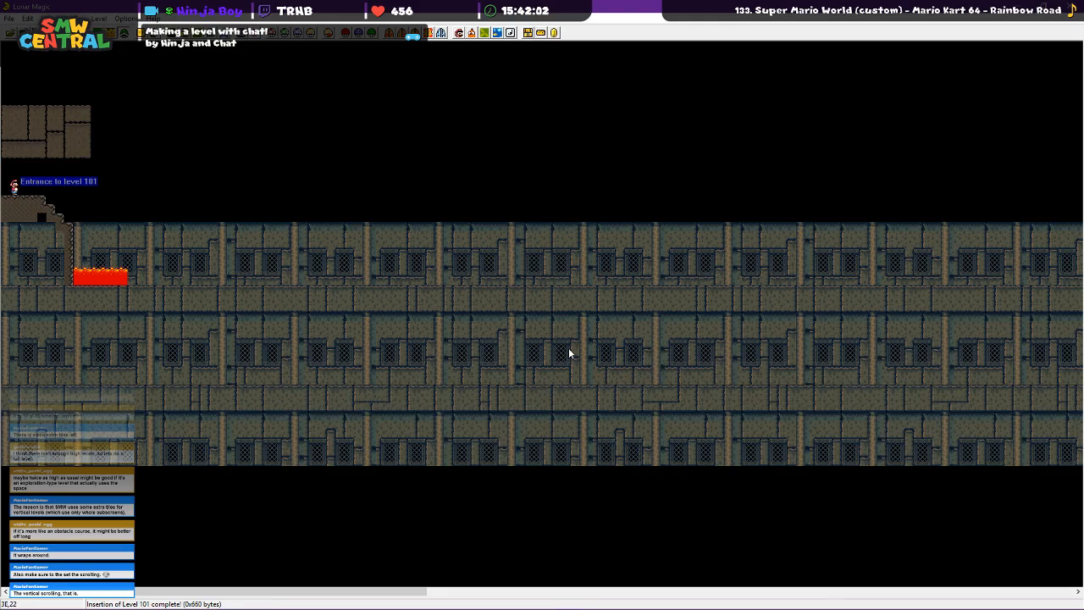
# Set the level's Layer 1 (FG) vertical scrolling to Vertical Scroll at Will in the header properties
pyautogui.click(469, 32)
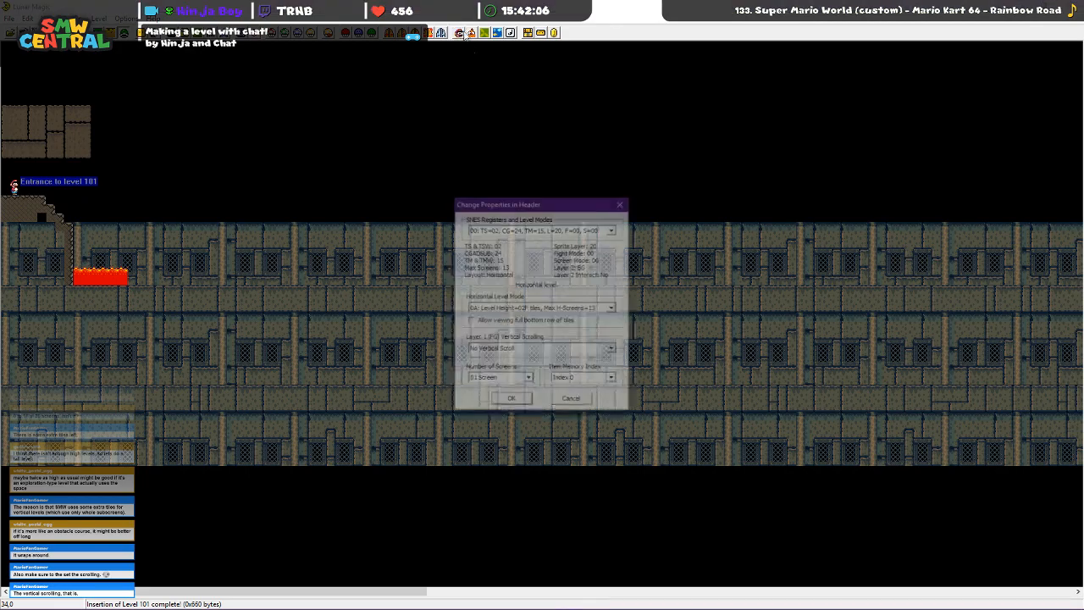
pyautogui.click(533, 349)
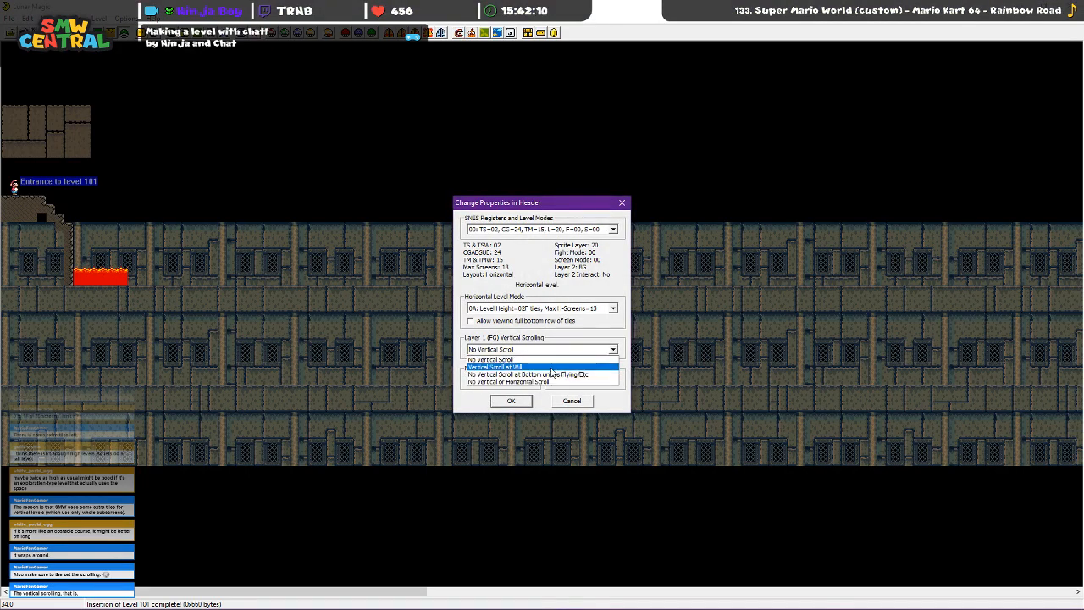
pyautogui.click(551, 369)
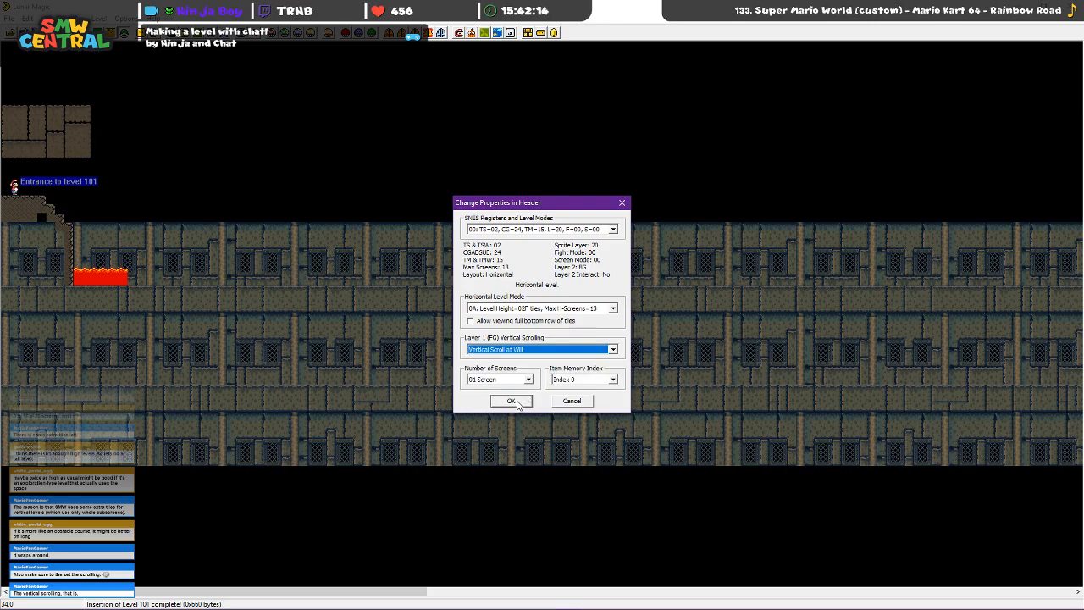
pyautogui.click(518, 405)
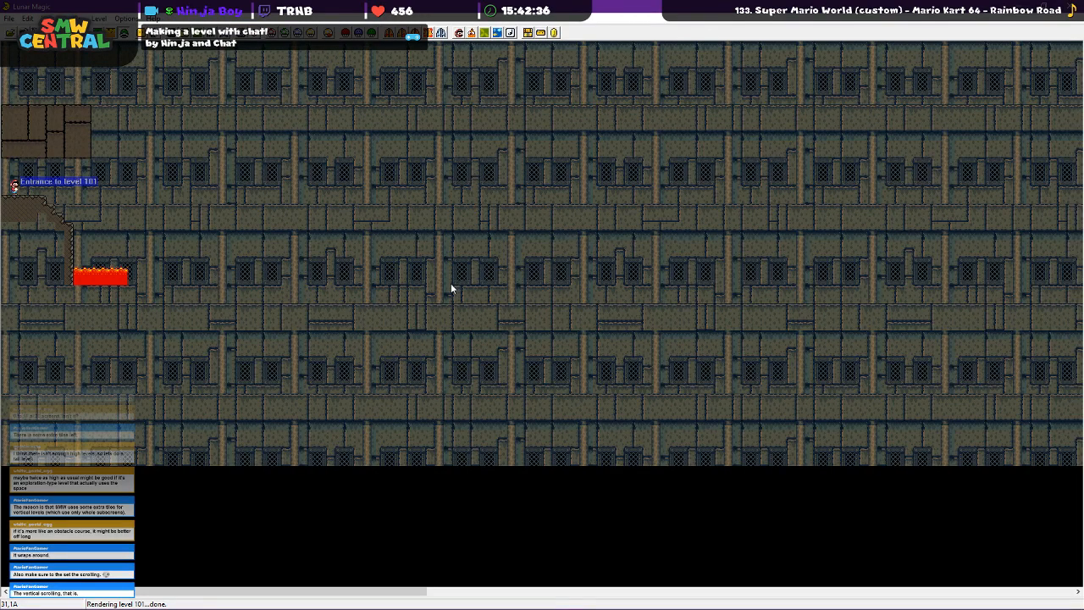
pyautogui.click(246, 34)
pyautogui.click(283, 54)
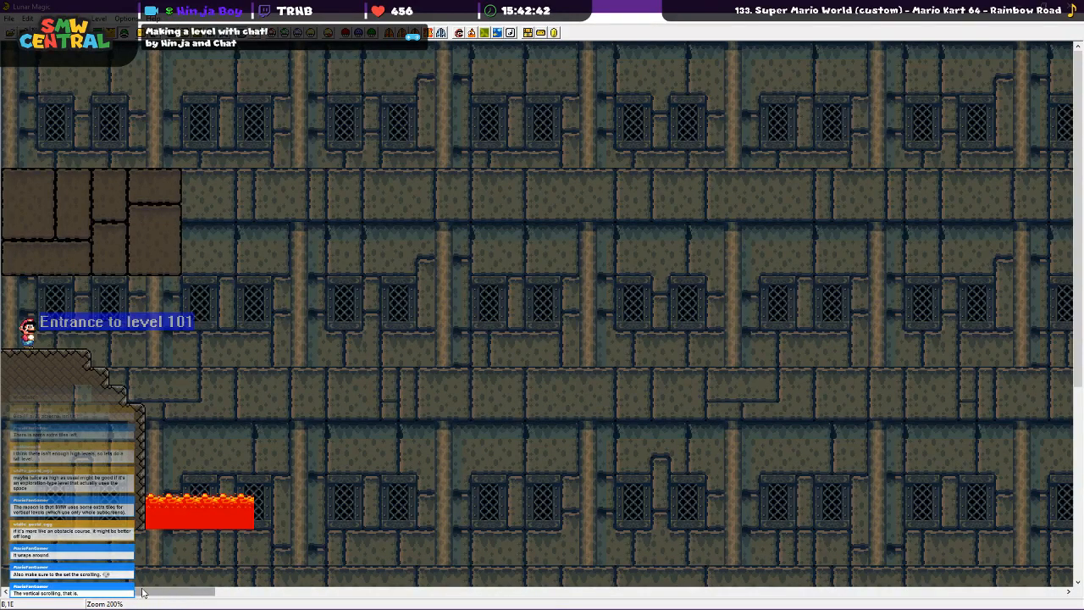
pyautogui.scroll(-1, 159, 170)
pyautogui.scroll(1, 94, 150)
pyautogui.click(256, 33)
pyautogui.click(260, 47)
# Move all the Layer 1 terrain and lava objects straight down to the bottom of the level
pyautogui.click(98, 33)
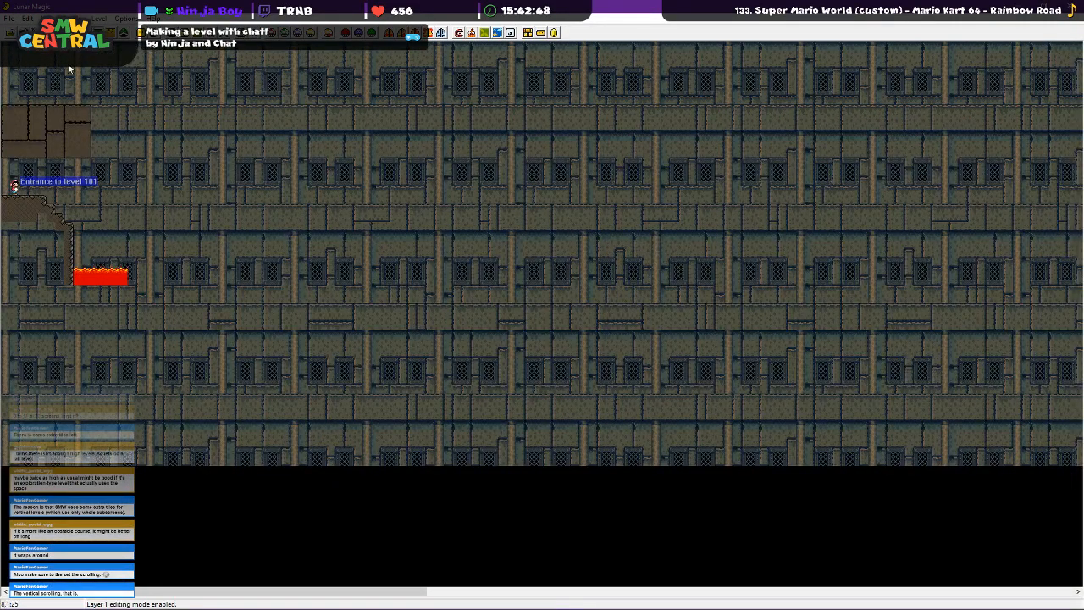
pyautogui.moveTo(10, 84); pyautogui.dragTo(165, 303)
pyautogui.moveTo(94, 277); pyautogui.dragTo(89, 463)
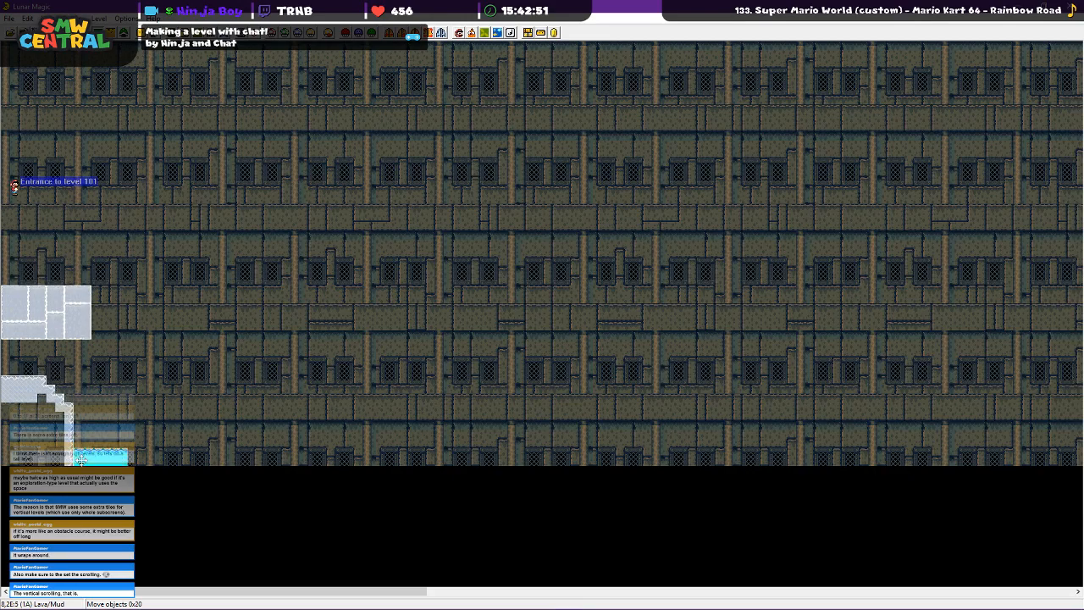
pyautogui.click(198, 266)
# Move the level 101 entrance down onto the relocated starting ledge and save the level
pyautogui.click(123, 33)
pyautogui.moveTo(15, 186); pyautogui.dragTo(13, 375)
pyautogui.click(202, 235)
pyautogui.press('1')
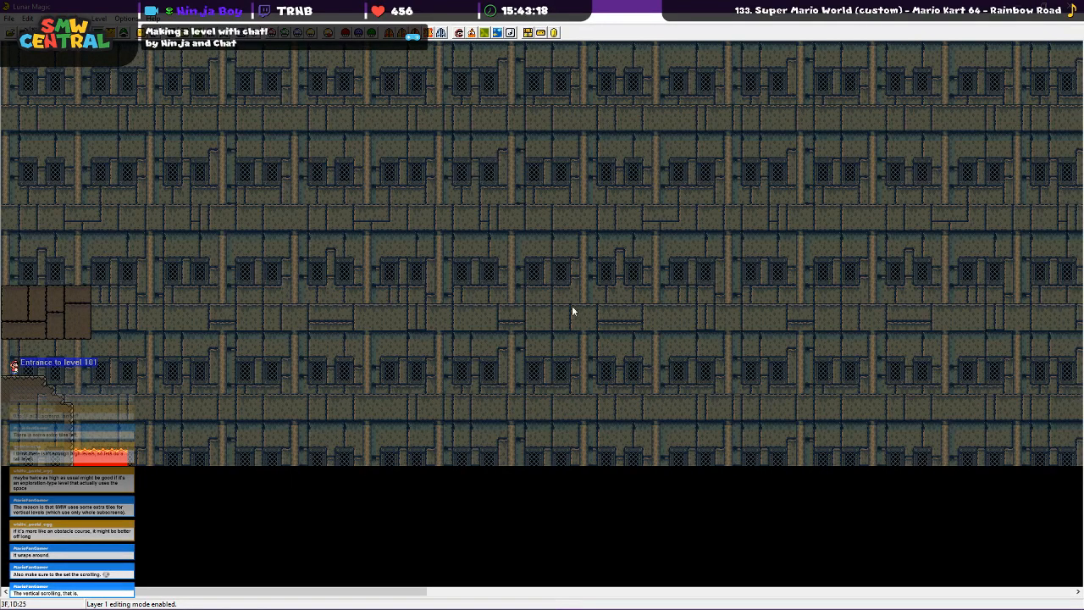
pyautogui.moveTo(329, 608)
pyautogui.click(52, 33)
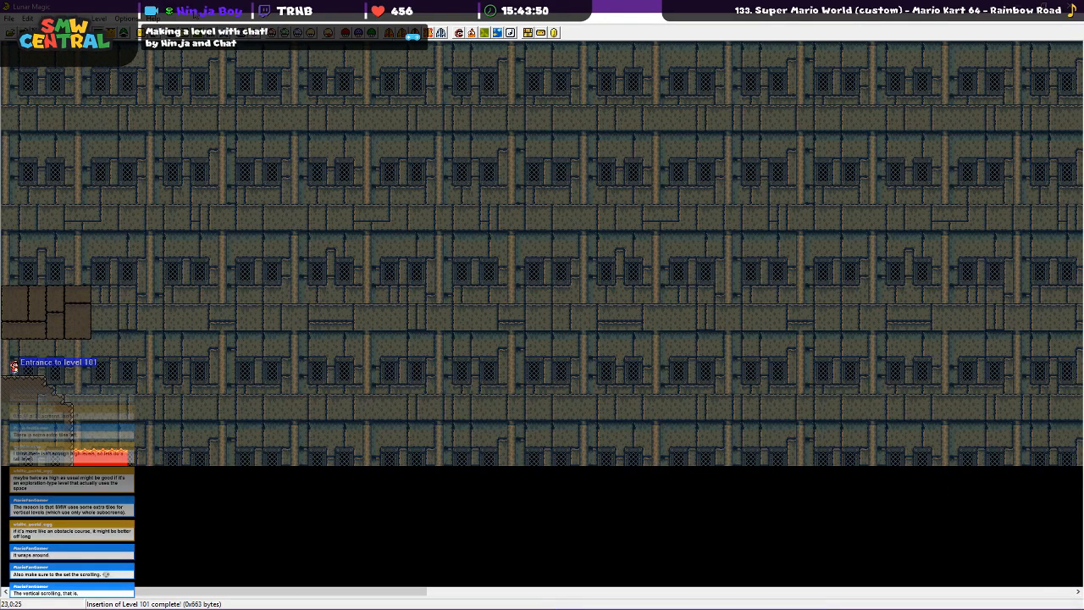
# Check the program's version information
pyautogui.click(175, 48)
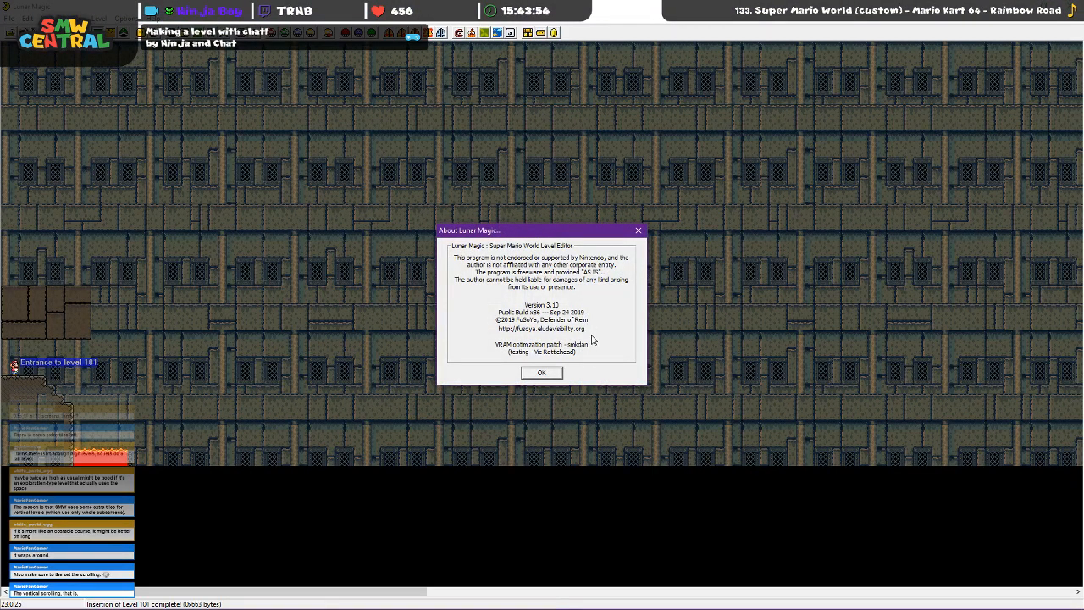
pyautogui.click(546, 377)
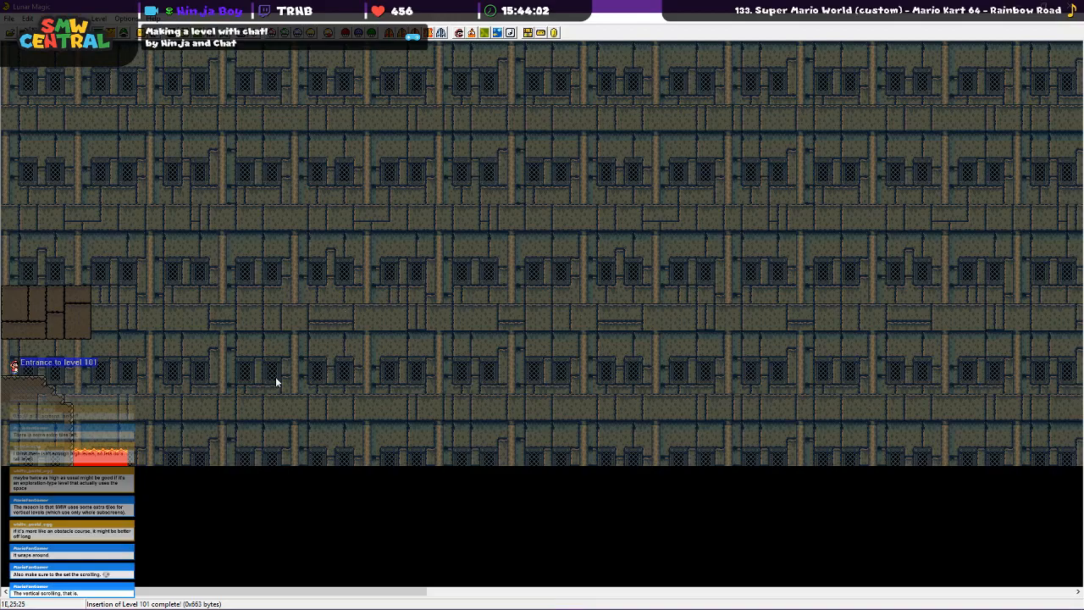
# Place a copy of the ground ledge at the level's bottom, one tile to the right of the lava pool
pyautogui.click(244, 30)
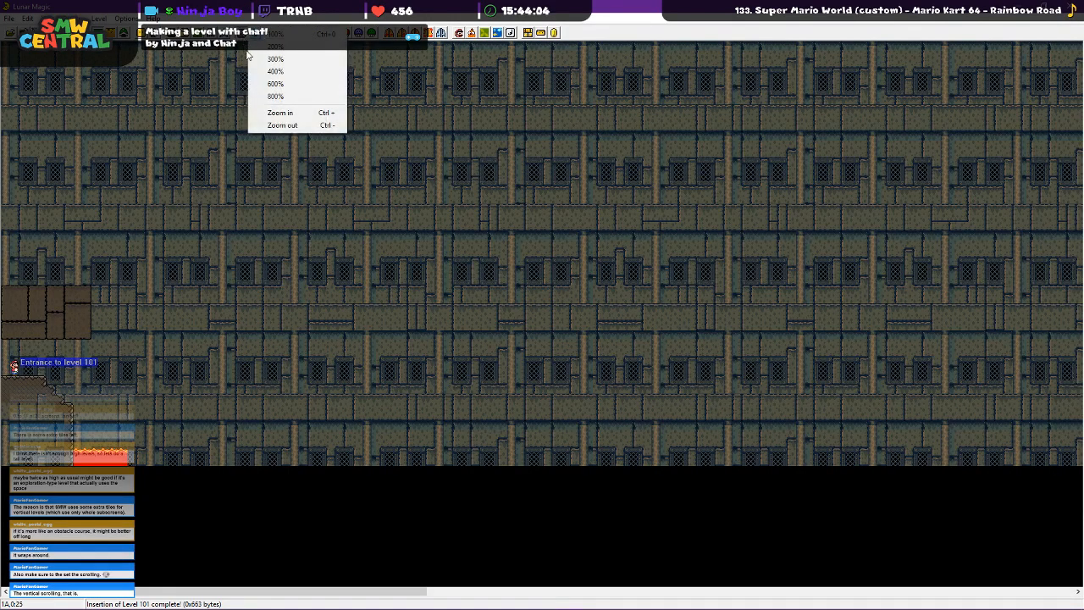
pyautogui.click(270, 49)
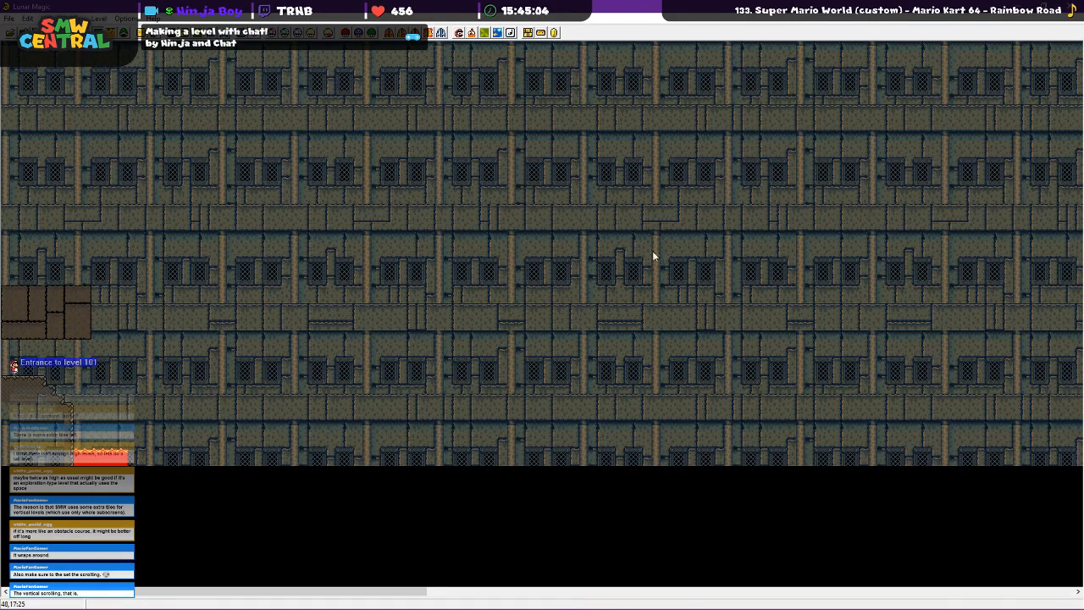
pyautogui.click(242, 46)
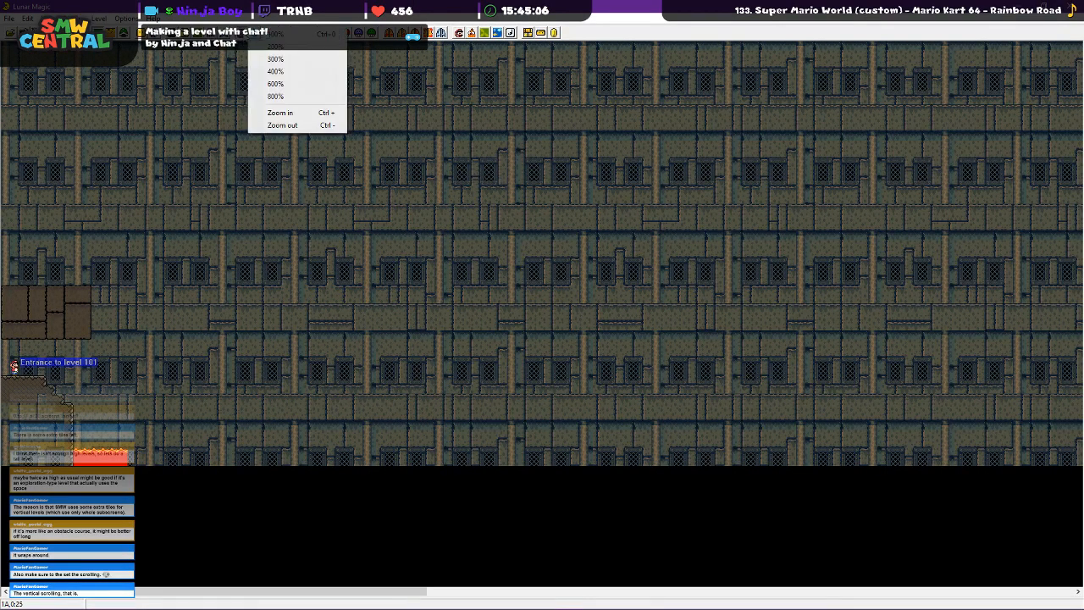
pyautogui.click(285, 50)
pyautogui.scroll(-5, 556, 423)
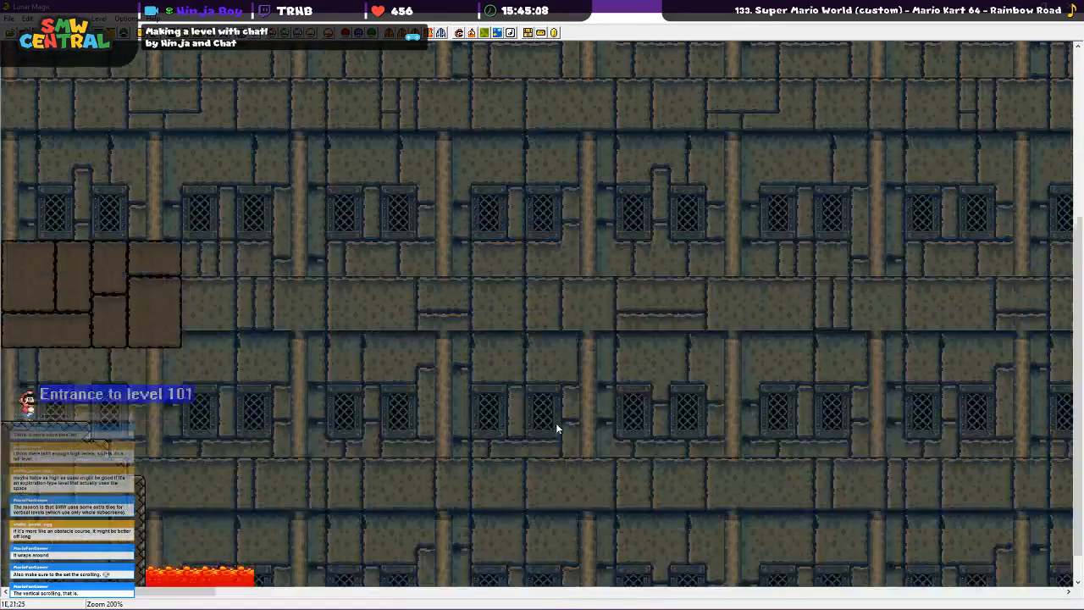
pyautogui.scroll(3, 166, 593)
pyautogui.scroll(-3, 166, 592)
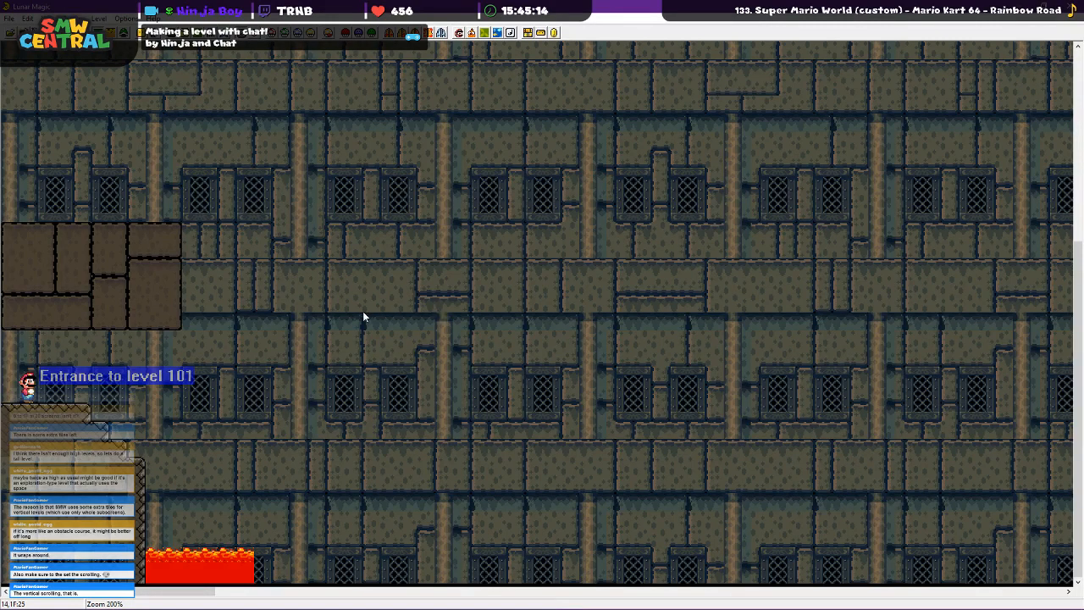
pyautogui.moveTo(58, 430); pyautogui.dragTo(303, 583)
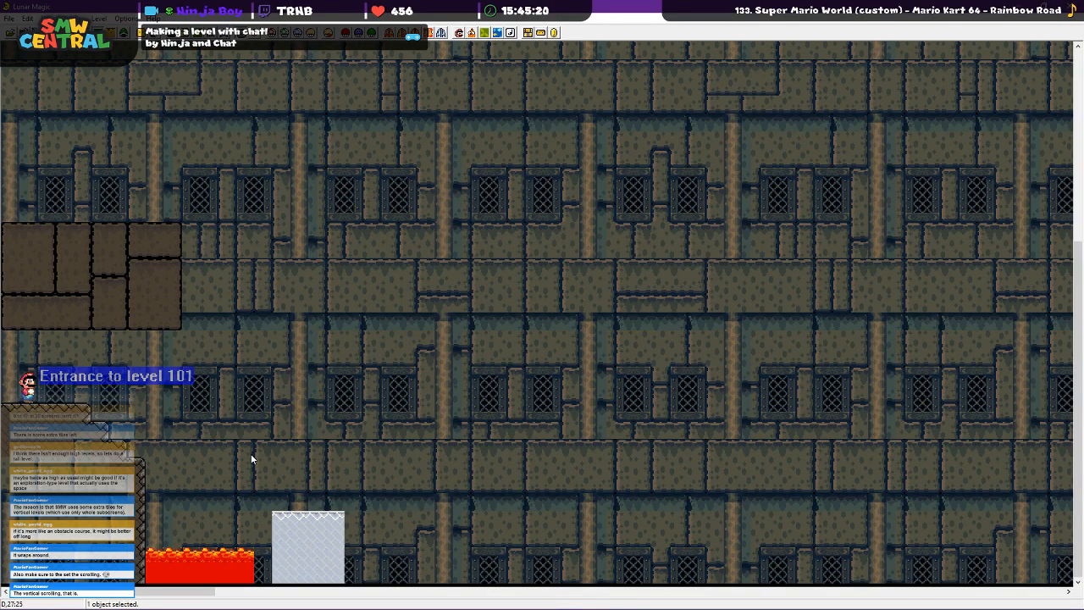
pyautogui.click(251, 458)
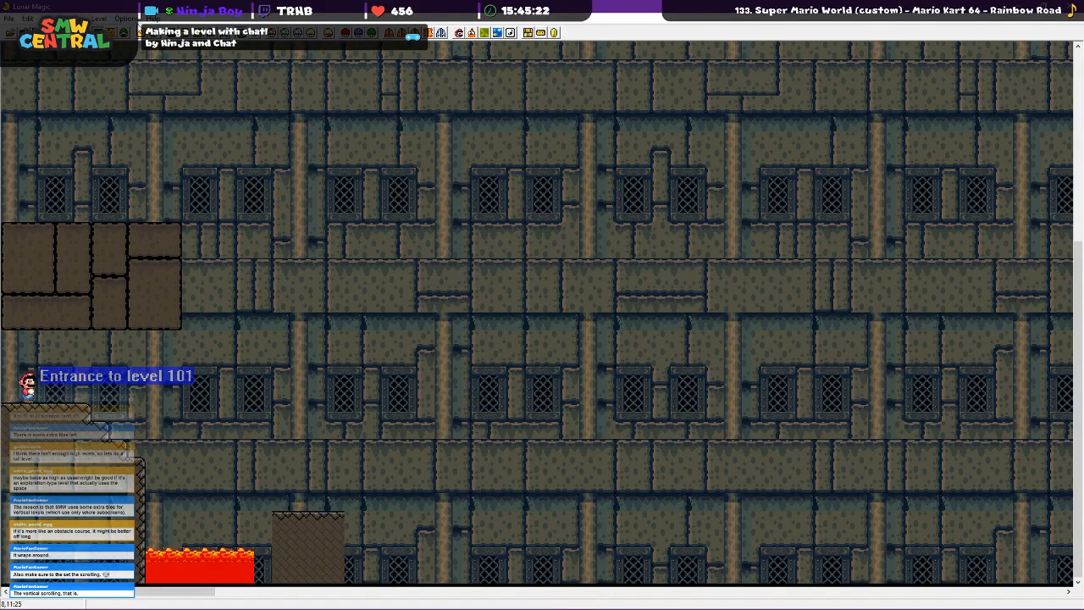
# Add a "Solid left and top edge" object between the lava pool and the new ledge, reaching the level's bottom
pyautogui.press('Insert')
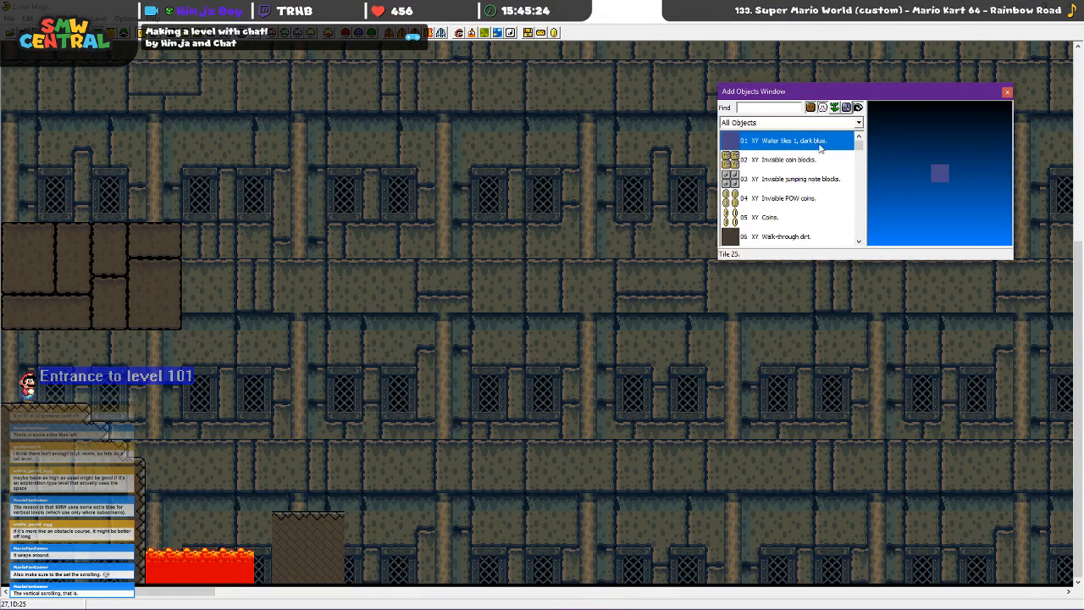
pyautogui.scroll(-5, 796, 215)
pyautogui.scroll(-6, 796, 214)
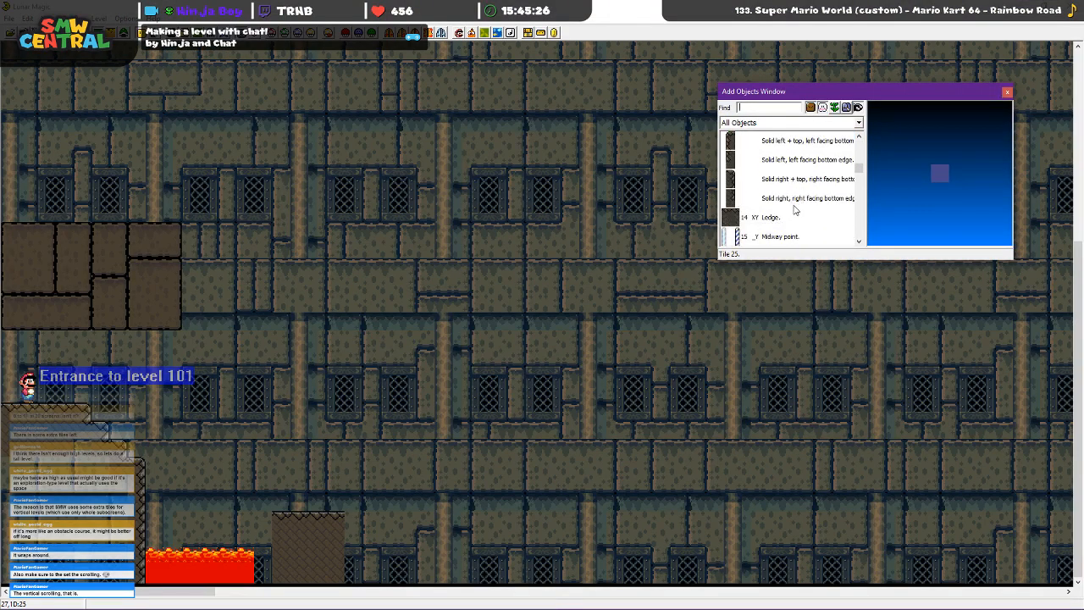
pyautogui.scroll(1, 765, 207)
pyautogui.click(733, 201)
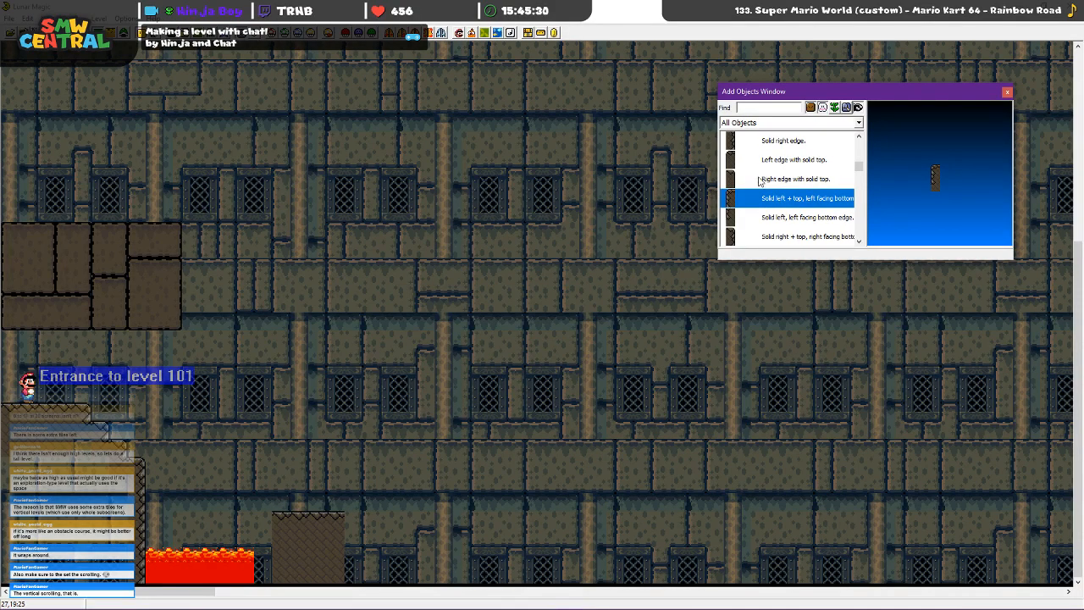
pyautogui.scroll(1, 754, 188)
pyautogui.moveTo(747, 153); pyautogui.dragTo(263, 576)
pyautogui.click(348, 430)
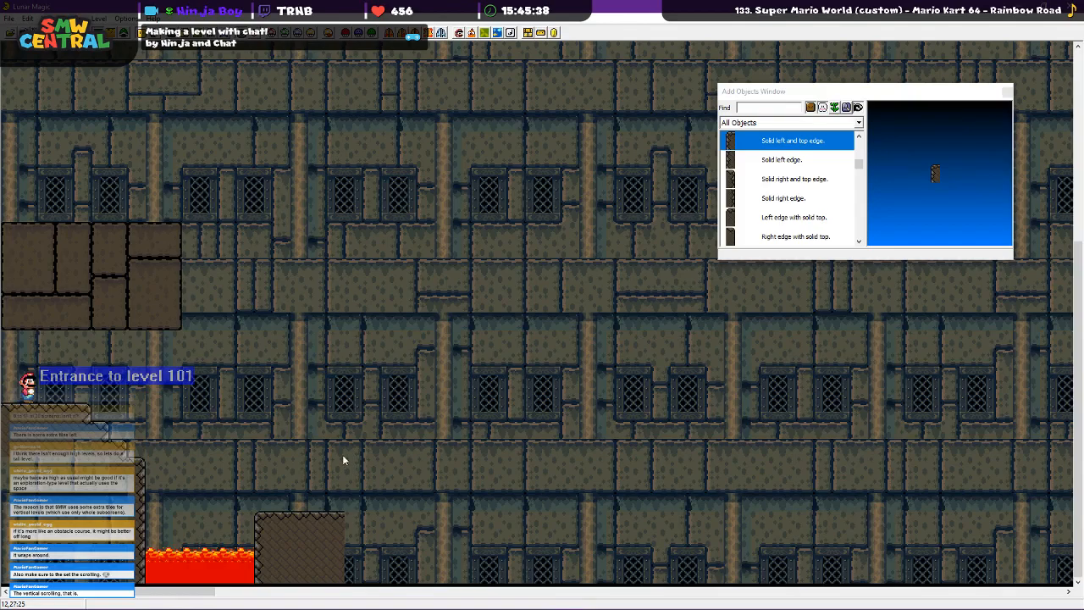
# Widen the ledge beside the lava rightward to the second screen boundary
pyautogui.click(314, 514)
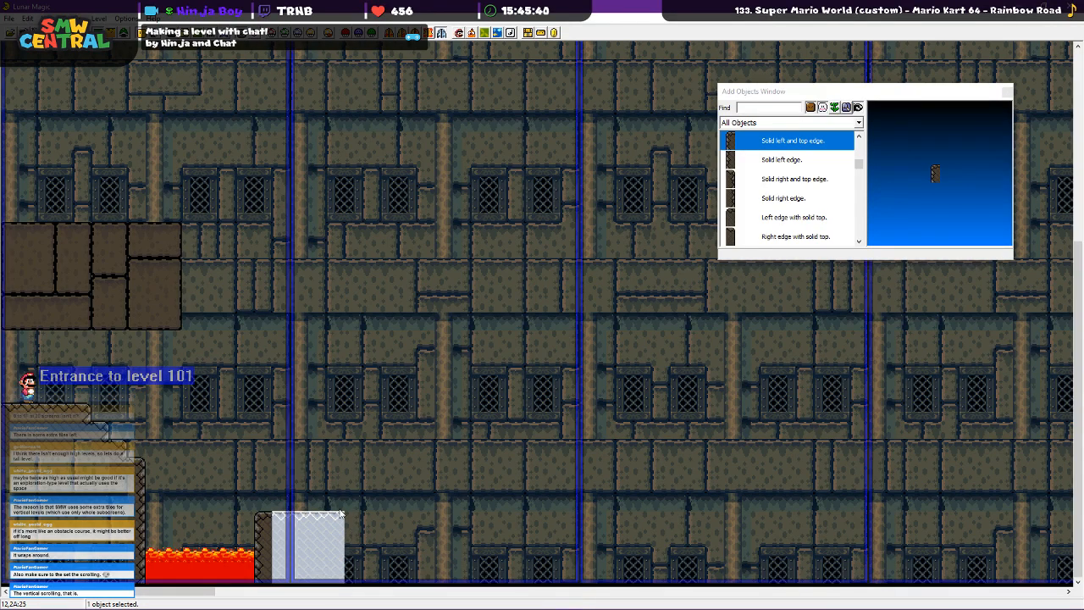
pyautogui.moveTo(340, 529); pyautogui.dragTo(576, 538)
pyautogui.click(562, 497)
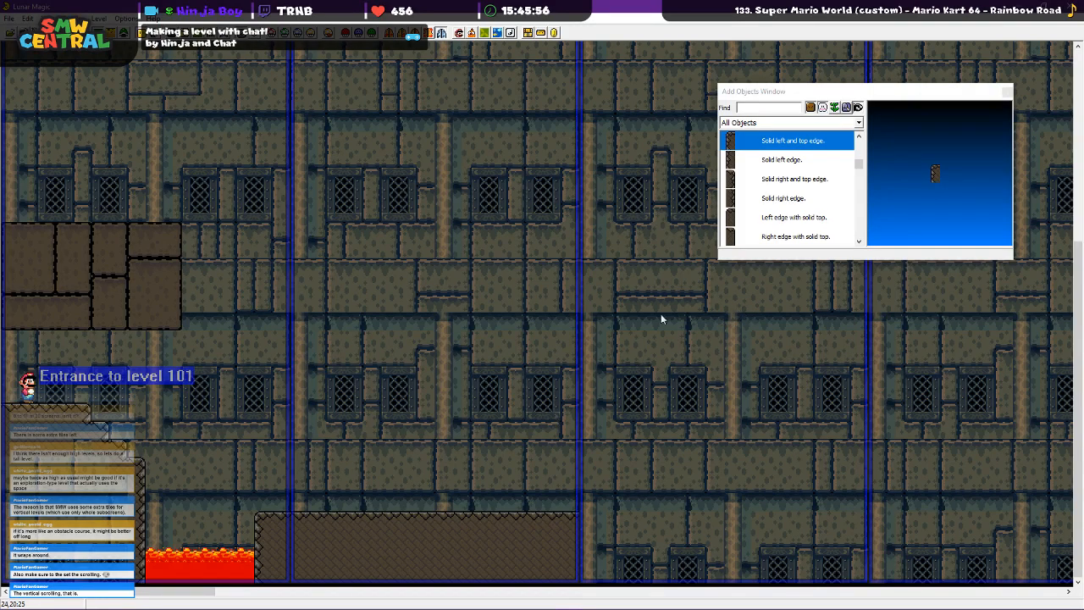
# Add a tall "Solid left + top, left facing bottom" edge as a wall at the right end of the widened ledge
pyautogui.scroll(-5, 754, 220)
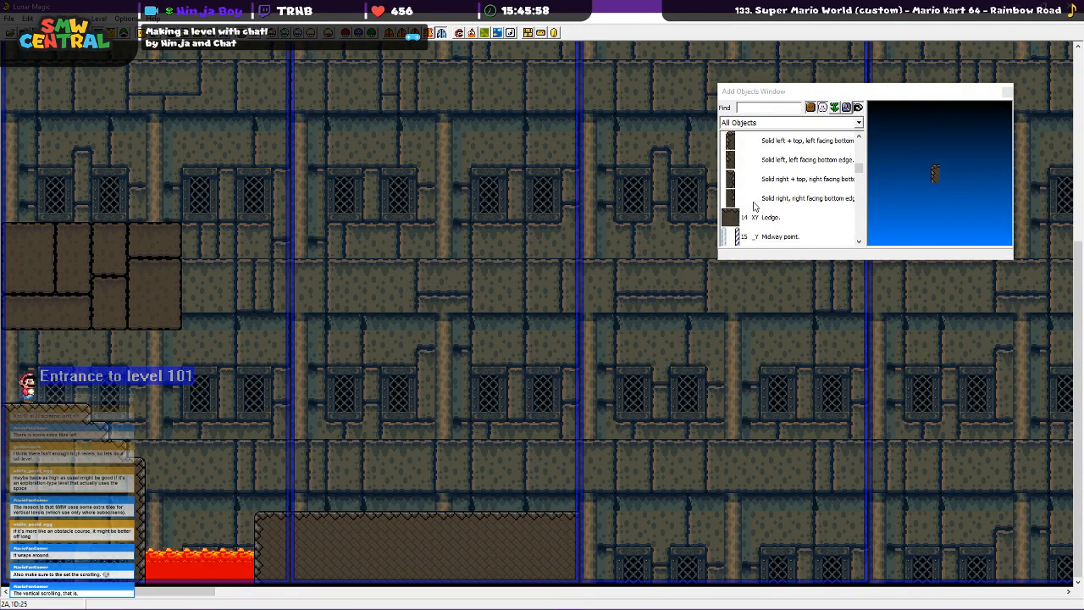
pyautogui.scroll(1, 771, 201)
pyautogui.click(751, 203)
pyautogui.rightClick(641, 379)
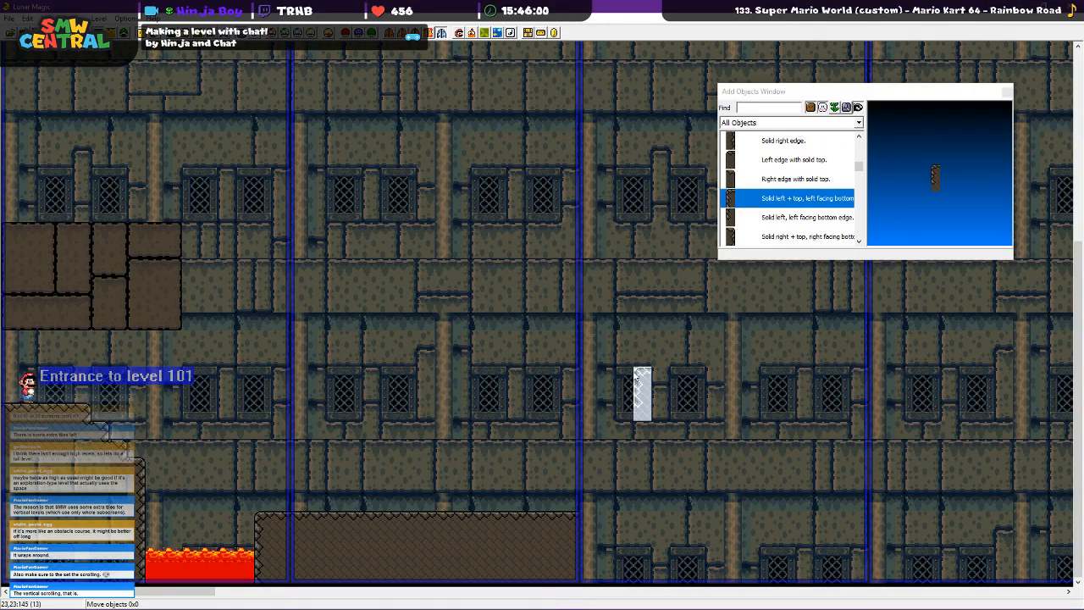
pyautogui.moveTo(641, 422); pyautogui.dragTo(643, 532)
pyautogui.moveTo(648, 449); pyautogui.dragTo(593, 431)
pyautogui.click(643, 463)
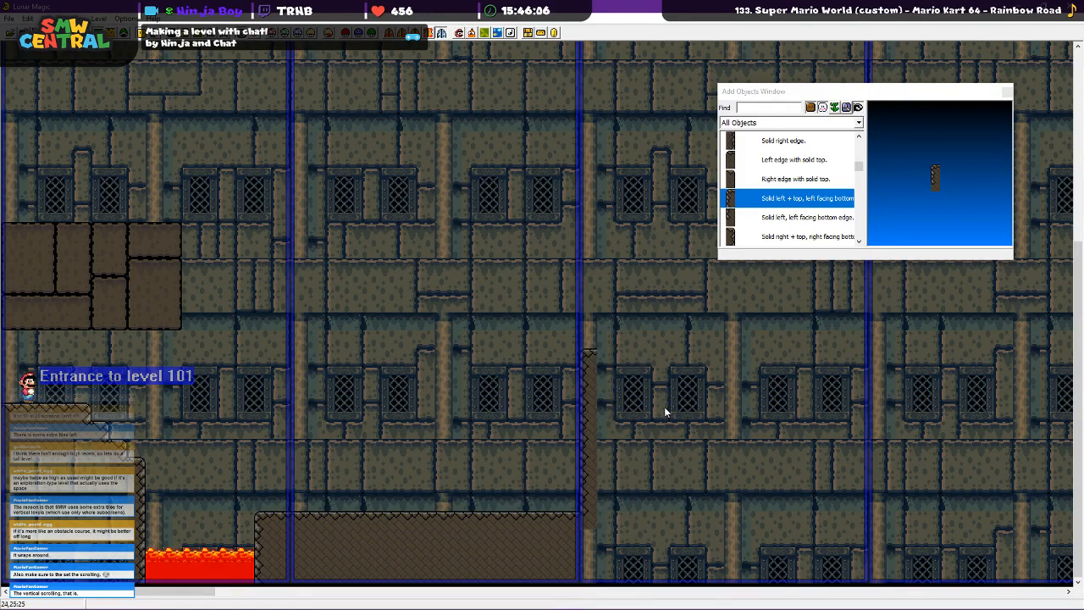
# Place a copy of the ground ledge flush with the tall wall's top, shorten its width to about three tiles, and save the level
pyautogui.click(489, 532)
pyautogui.hotkey('ctrl', 'c')
pyautogui.hotkey('ctrl', 'v')
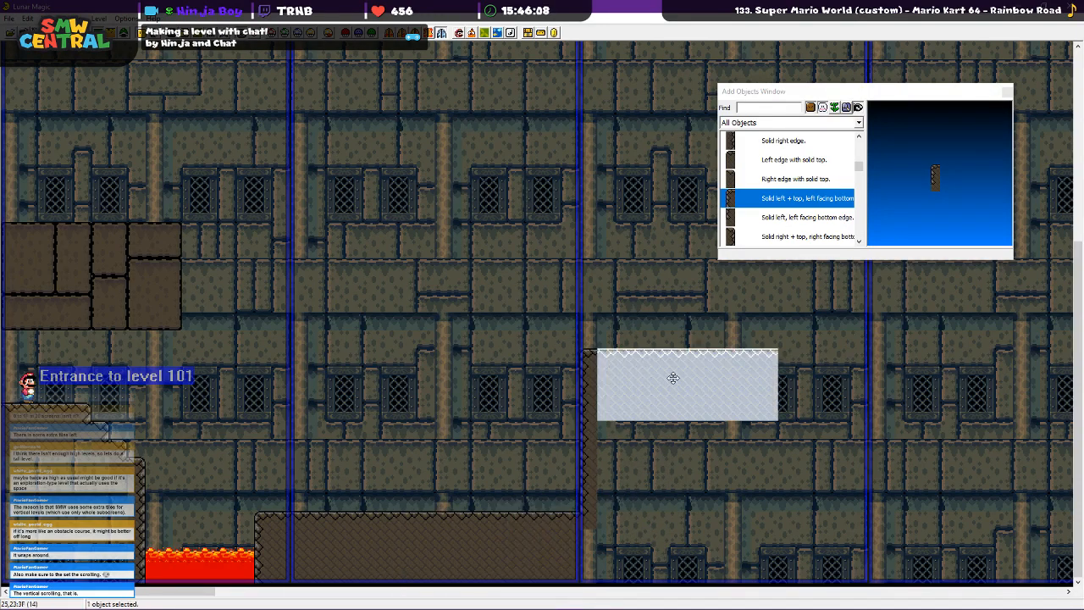
pyautogui.moveTo(773, 415); pyautogui.dragTo(651, 413)
pyautogui.click(601, 527)
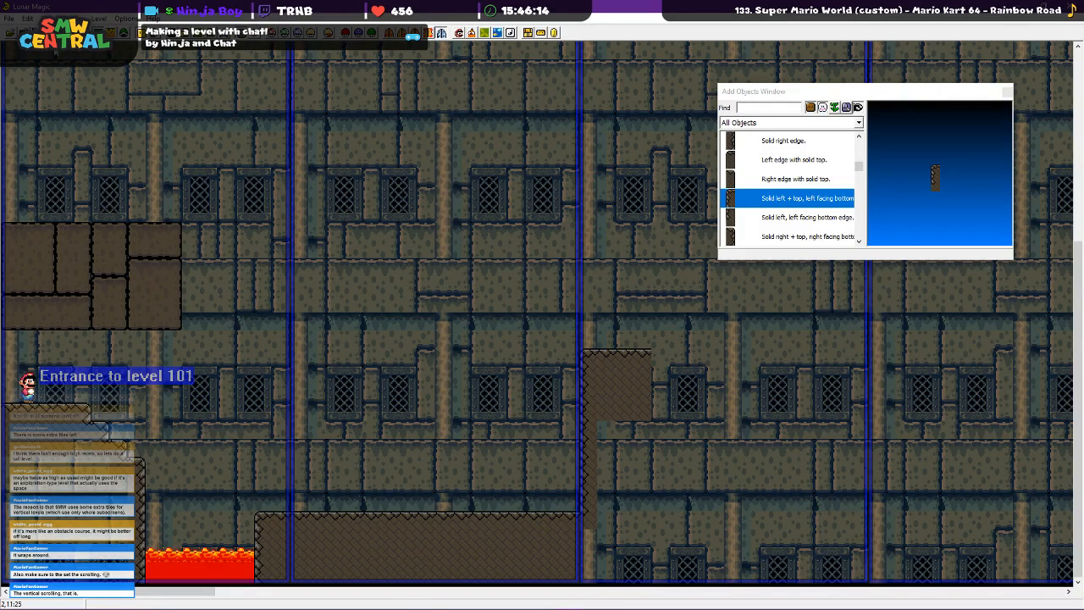
pyautogui.hotkey('ctrl', 's')
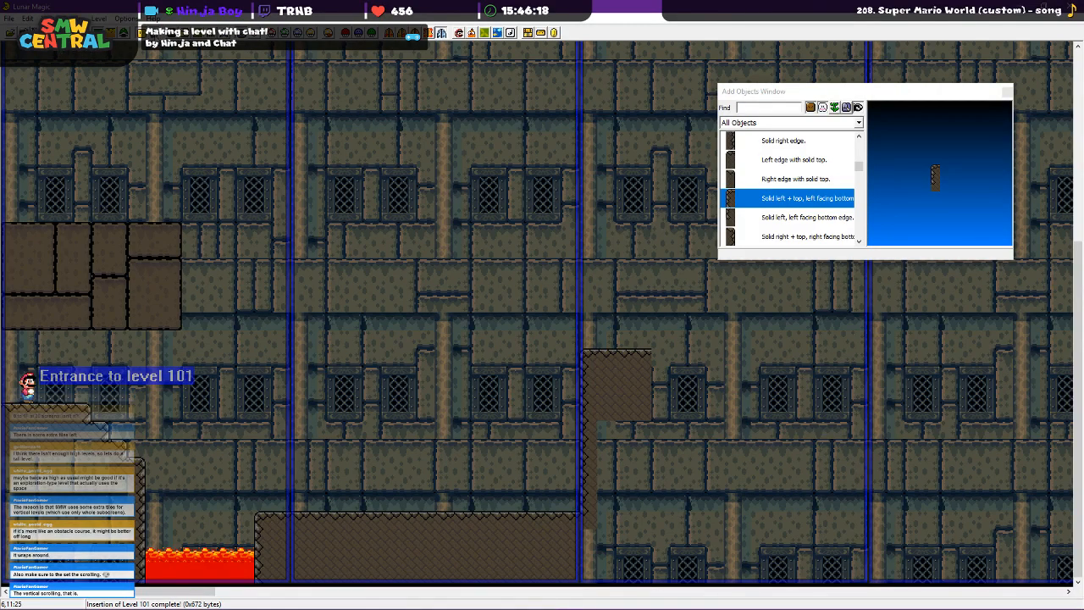
# Examine the tileset-specific sprites available to the level, previewing entries from Big Boo through the counter-clockwise Boo Buddies
pyautogui.click(193, 33)
pyautogui.moveTo(499, 219); pyautogui.dragTo(773, 173)
pyautogui.click(766, 207)
pyautogui.click(721, 237)
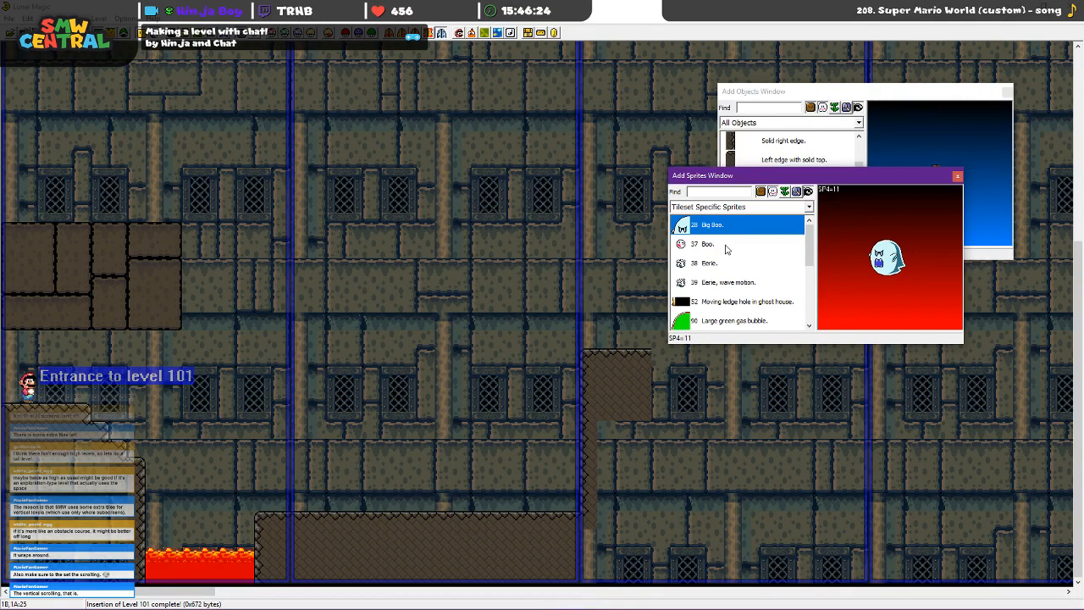
pyautogui.click(716, 252)
pyautogui.click(722, 269)
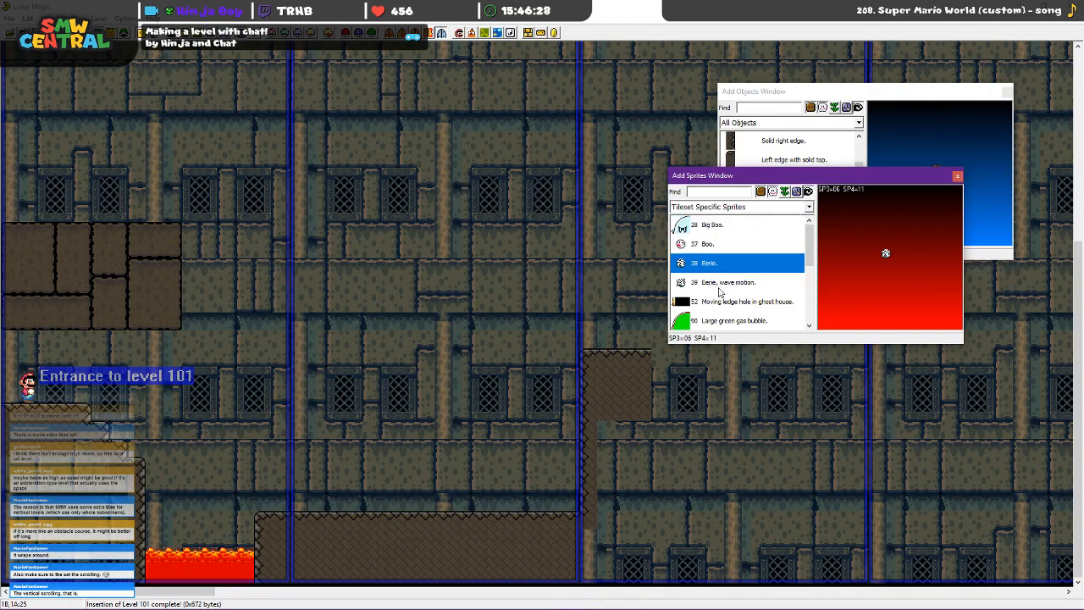
pyautogui.click(720, 283)
pyautogui.scroll(-3, 719, 288)
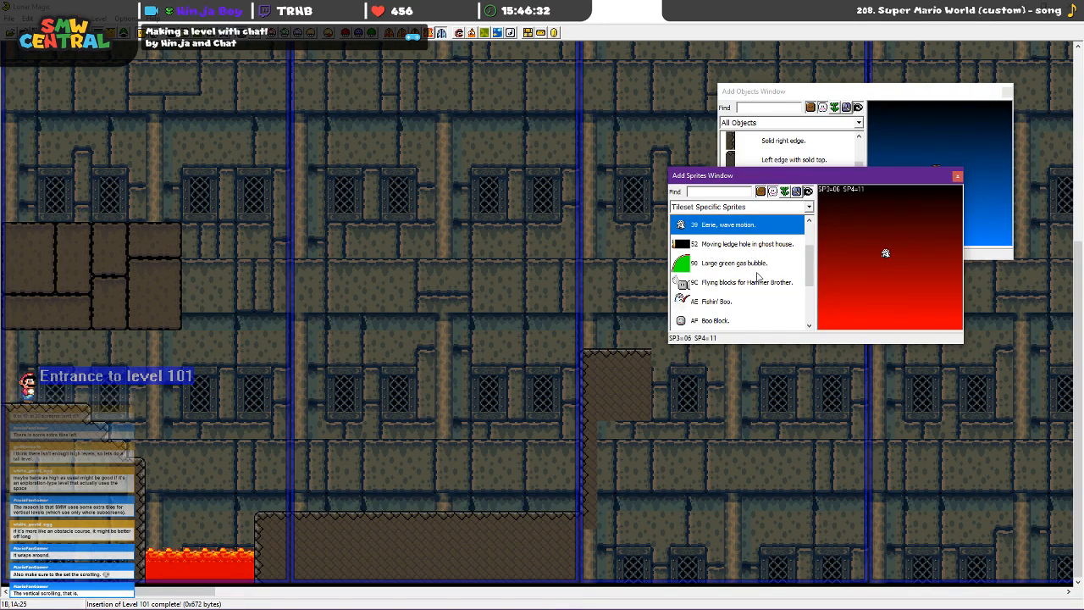
pyautogui.click(746, 270)
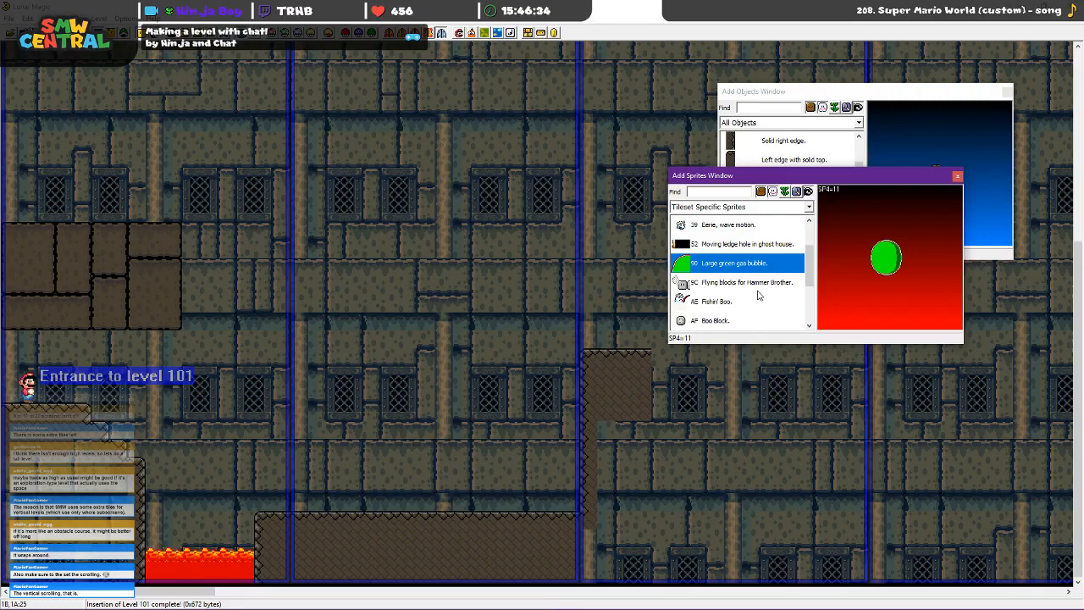
pyautogui.click(757, 287)
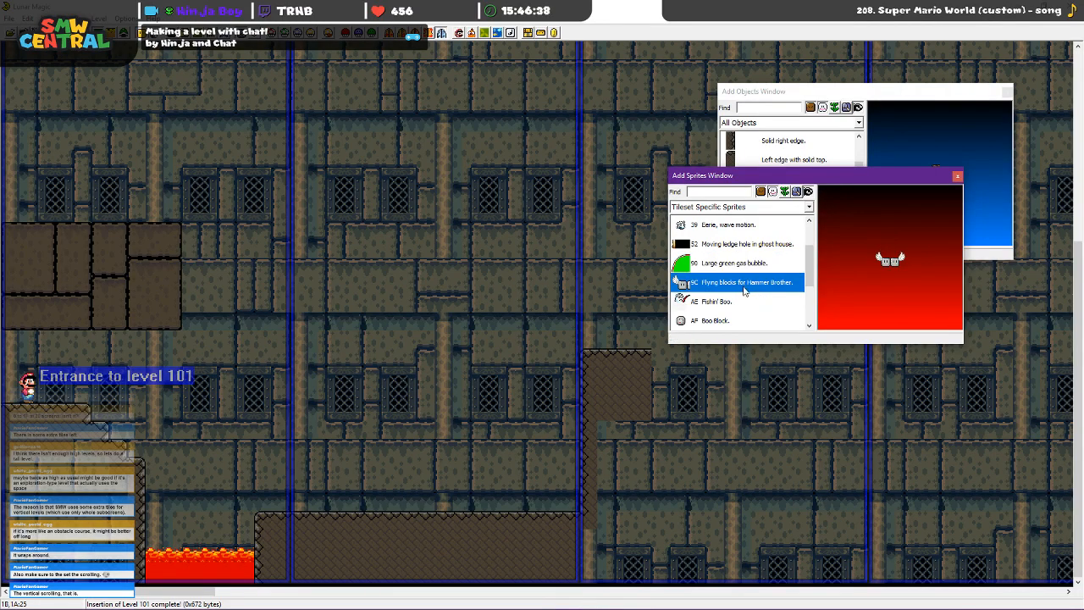
pyautogui.click(730, 304)
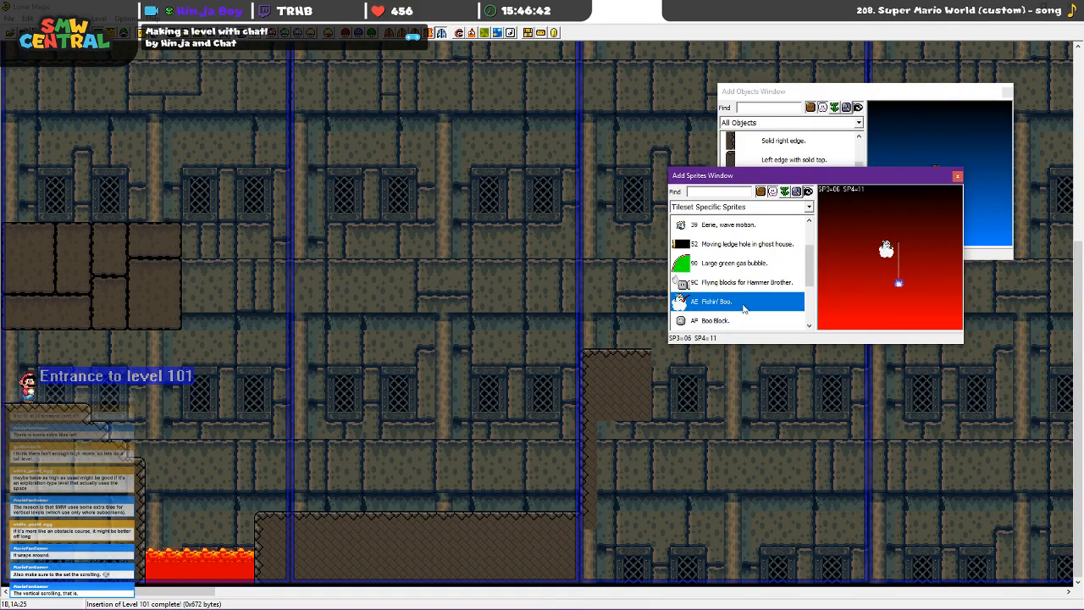
pyautogui.scroll(-1, 742, 311)
pyautogui.click(734, 264)
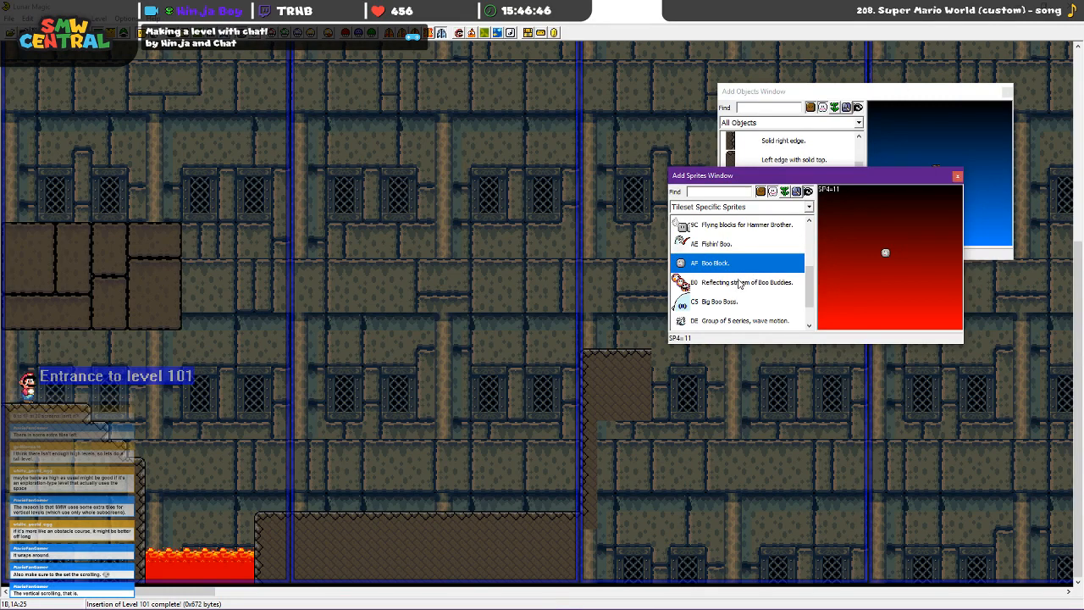
pyautogui.click(740, 284)
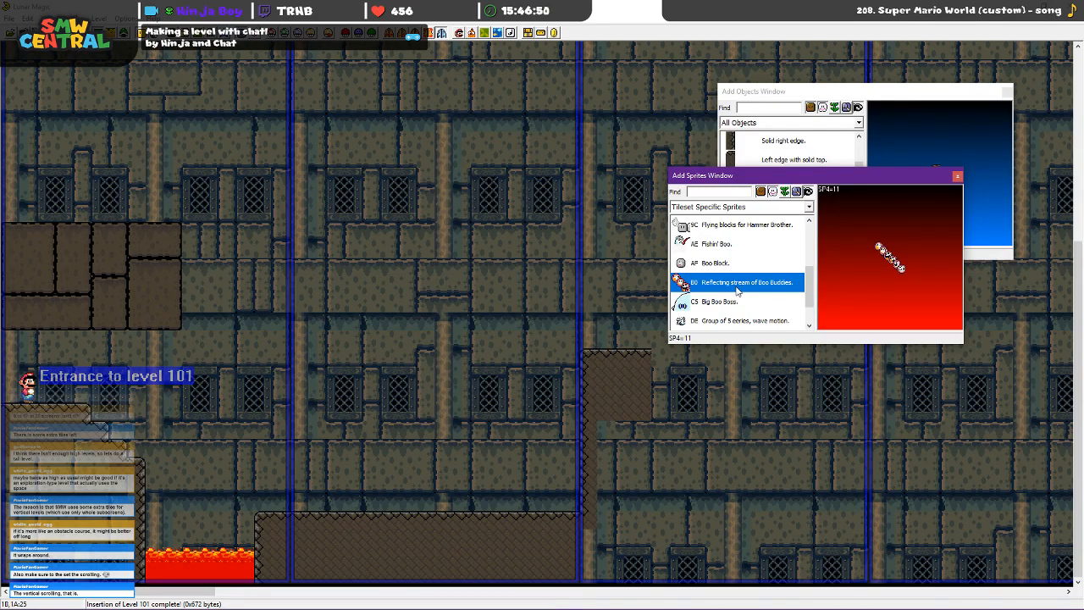
pyautogui.click(740, 302)
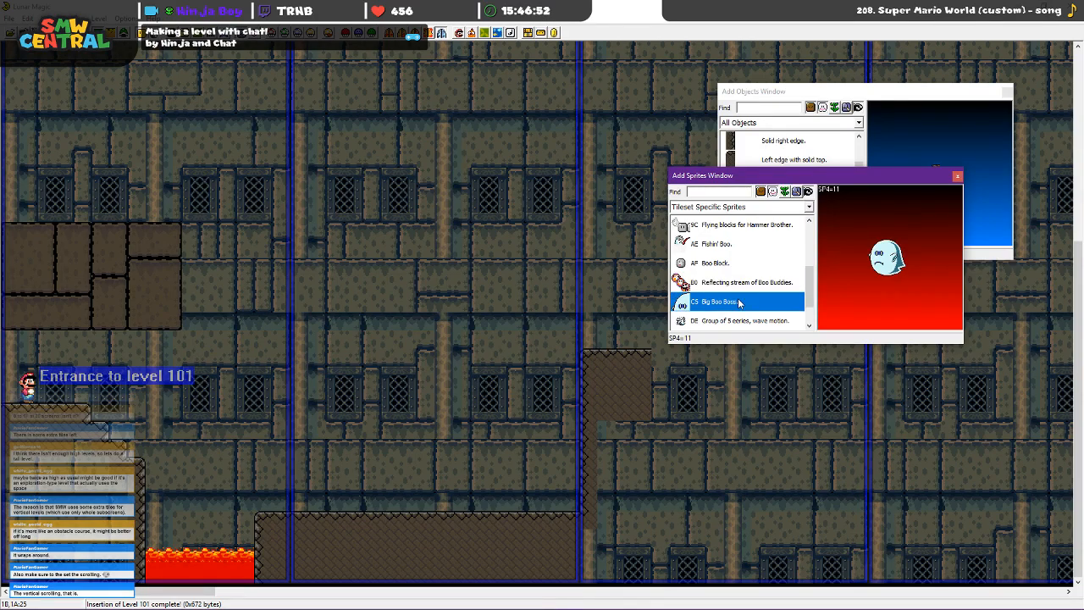
pyautogui.scroll(-2, 745, 288)
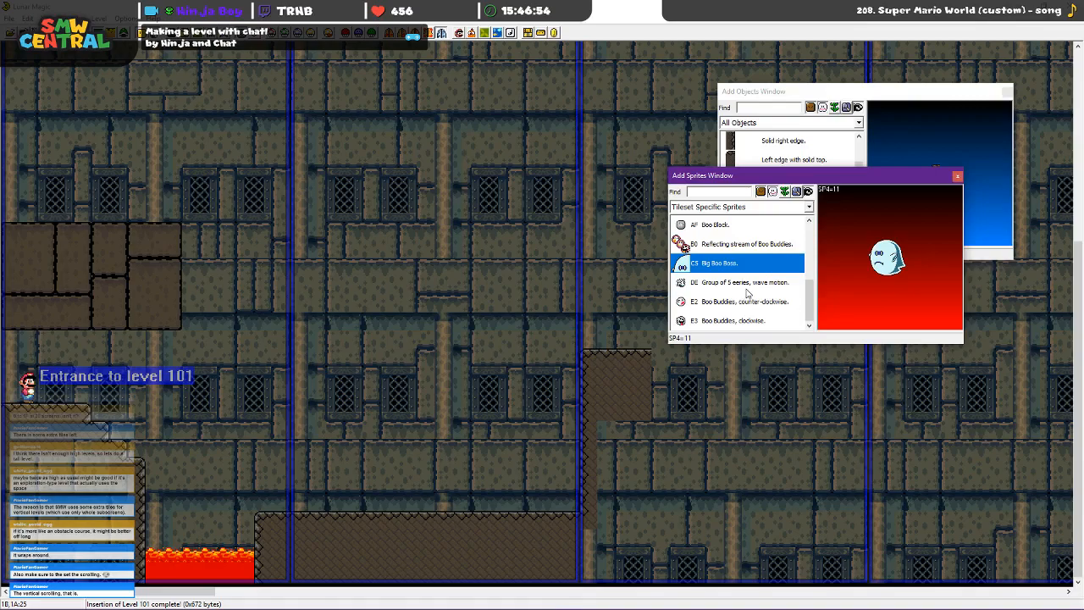
pyautogui.click(748, 293)
pyautogui.click(737, 305)
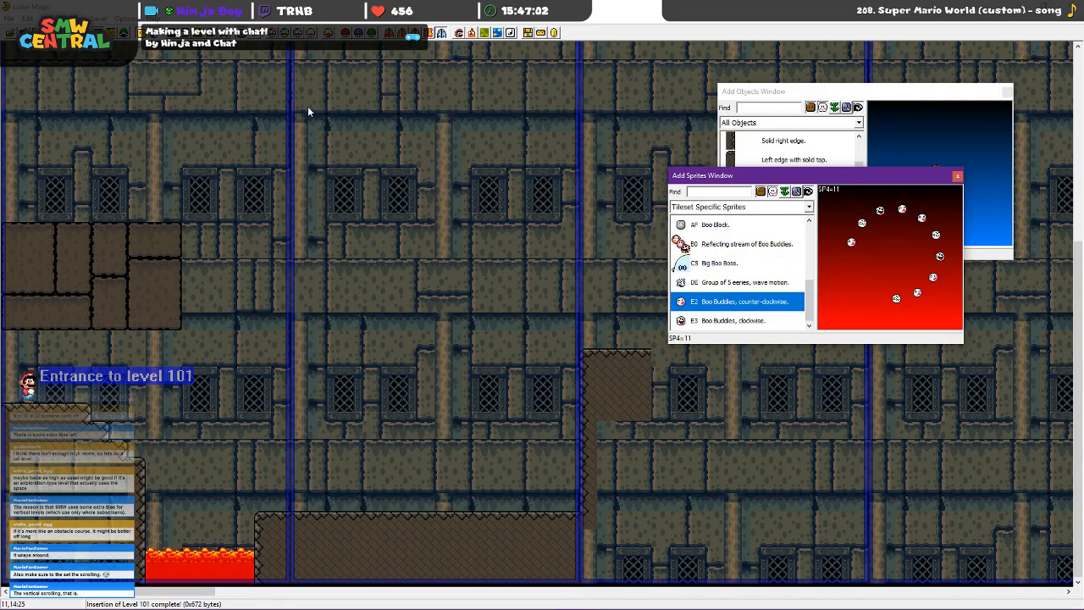
# Examine the level's ghost sprite graphics on page 0x5 of the 8x8 Tile Editor
pyautogui.click(195, 33)
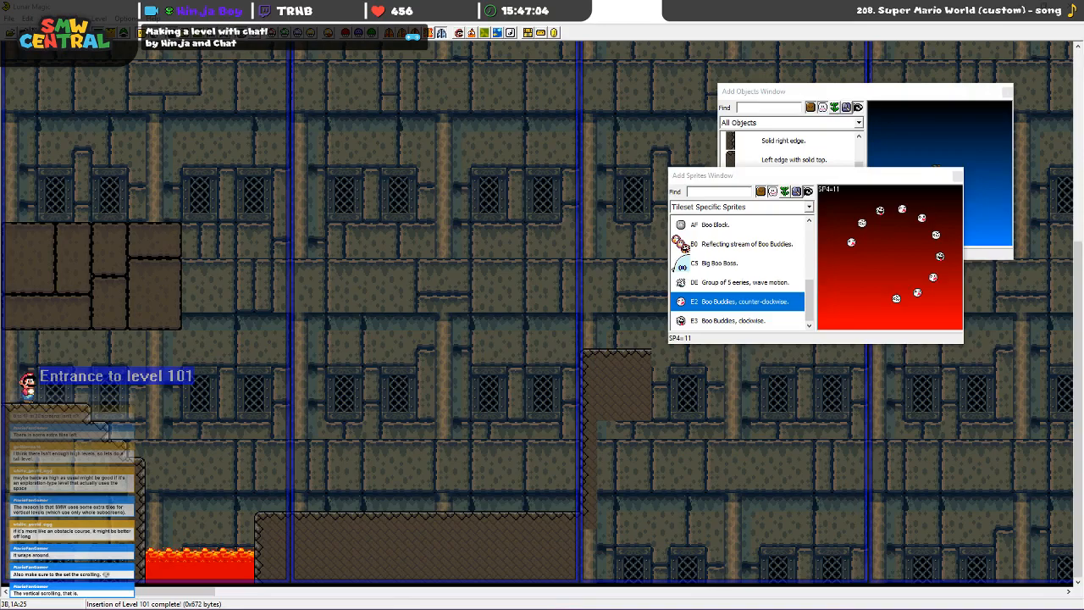
pyautogui.moveTo(590, 106); pyautogui.dragTo(656, 129)
pyautogui.press('pagedown')
pyautogui.press('pagedown')
pyautogui.press('pagedown')
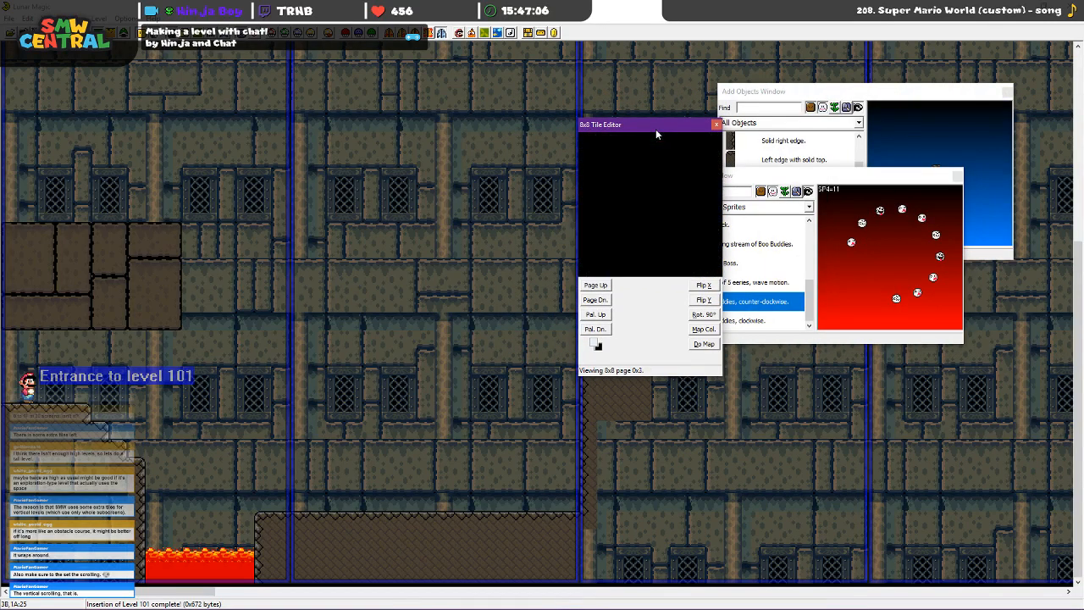
pyautogui.press('pagedown')
pyautogui.press('pagedown')
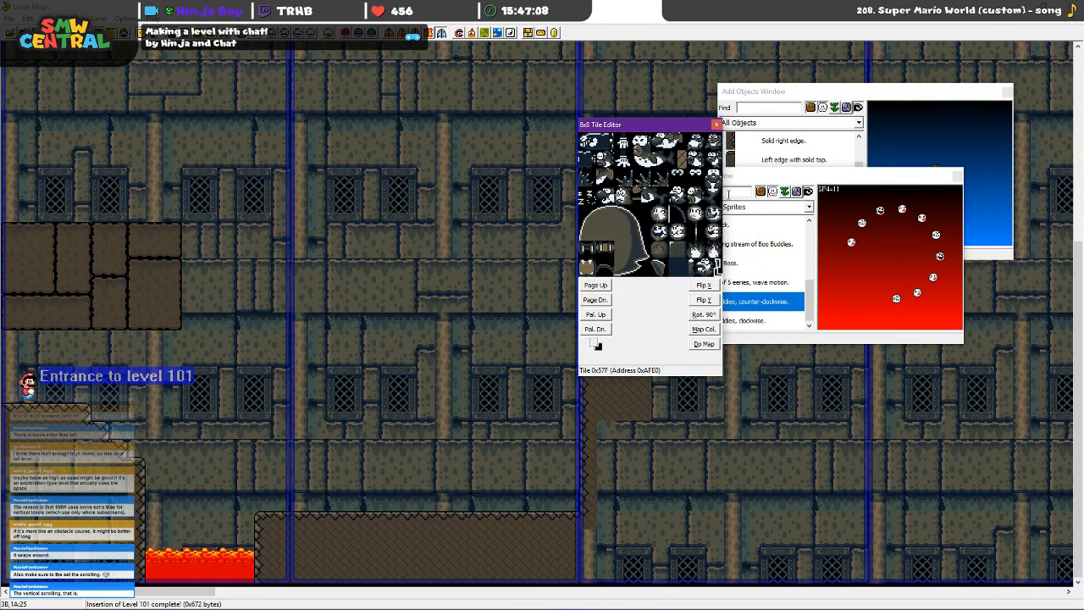
pyautogui.moveTo(657, 124); pyautogui.dragTo(483, 135)
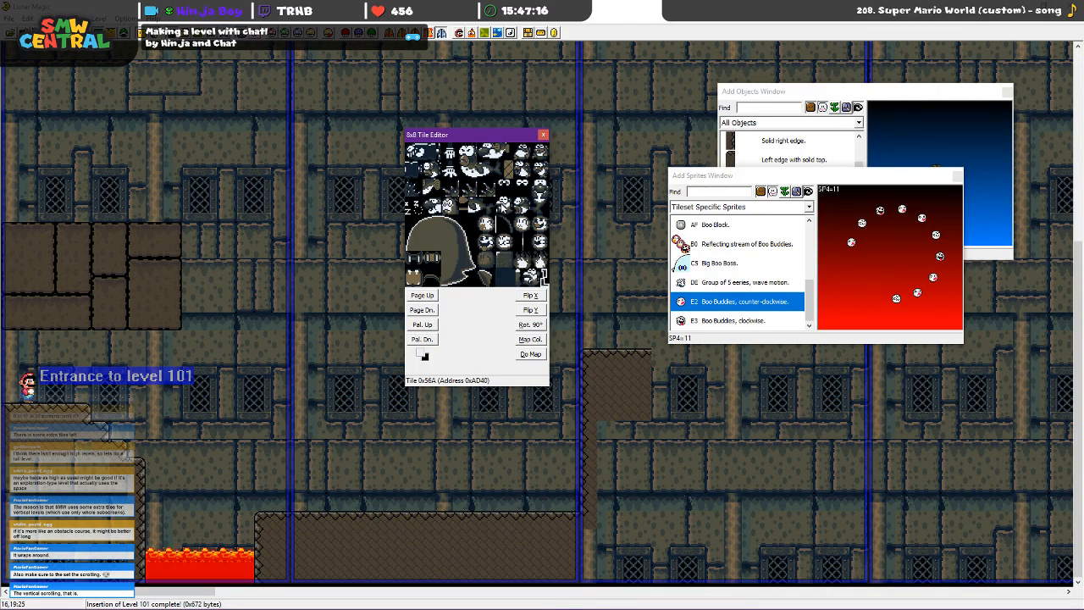
pyautogui.click(501, 203)
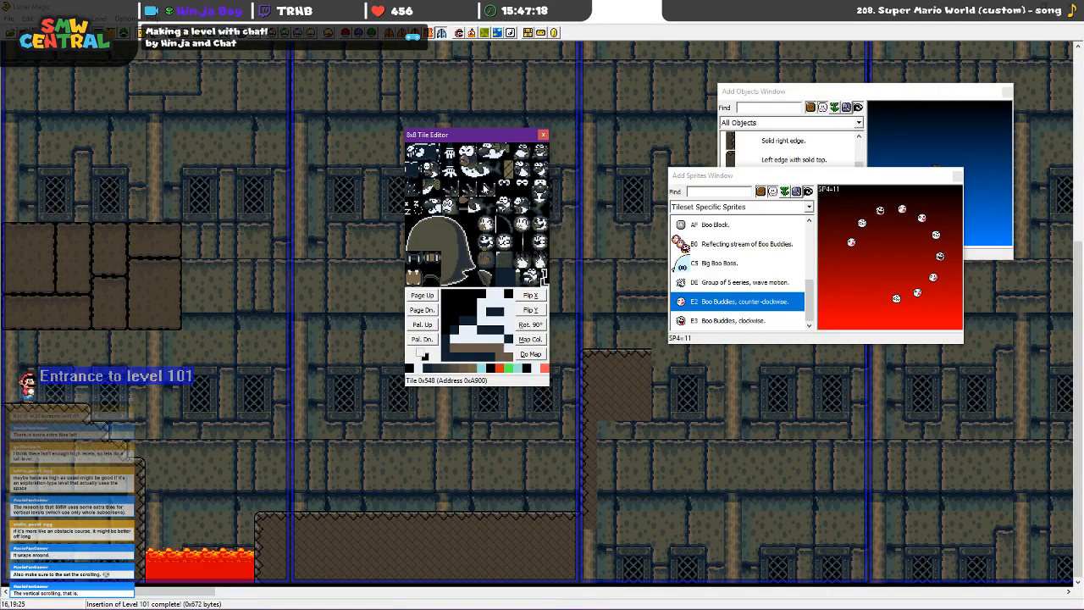
pyautogui.click(454, 231)
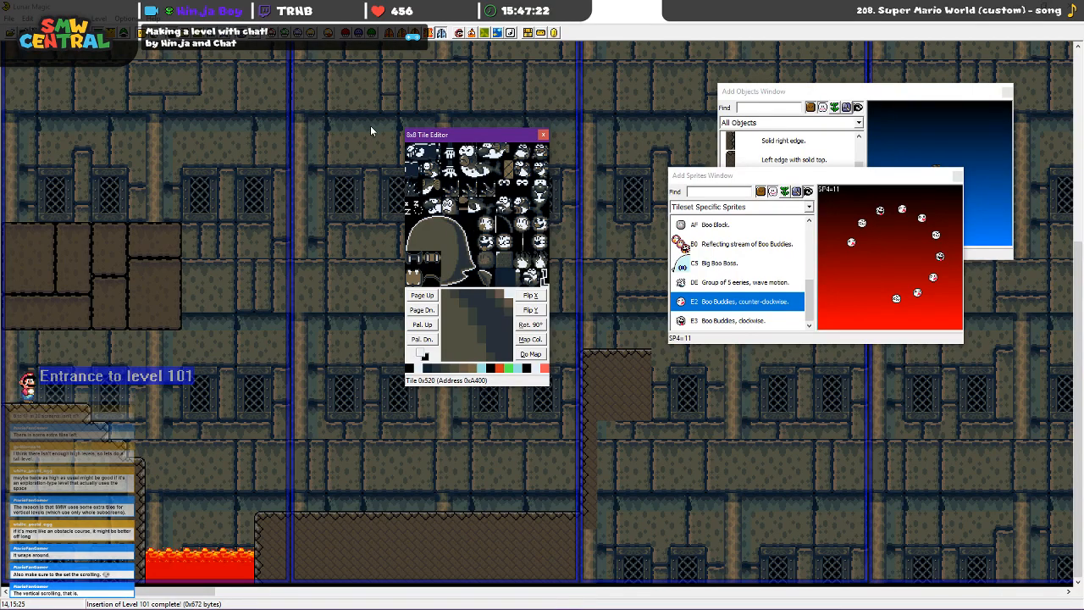
# Open level EF to compare its castle sprites and graphics, and return to level 101
pyautogui.hotkey('ctrl', 'l')
pyautogui.write('ef')
pyautogui.press('Return')
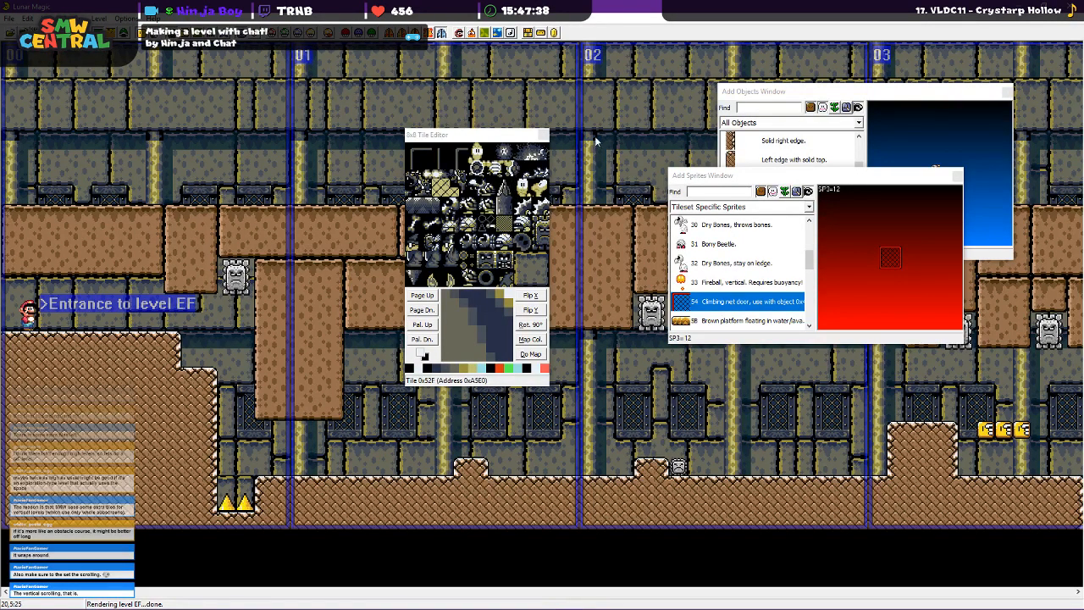
pyautogui.hotkey('ctrl', 'PageUp')
pyautogui.write('101')
pyautogui.press('Return')
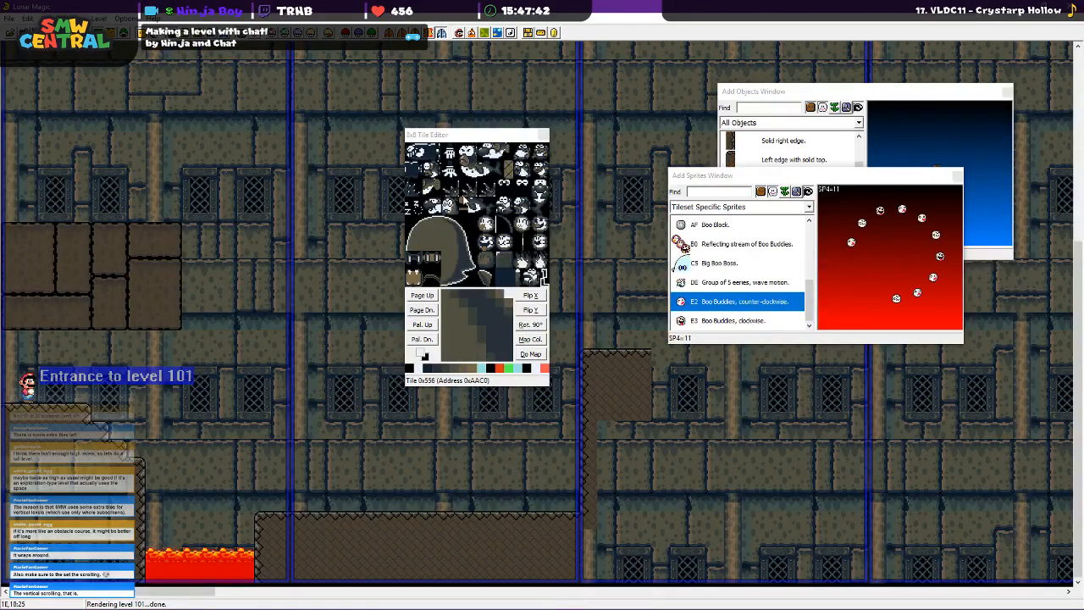
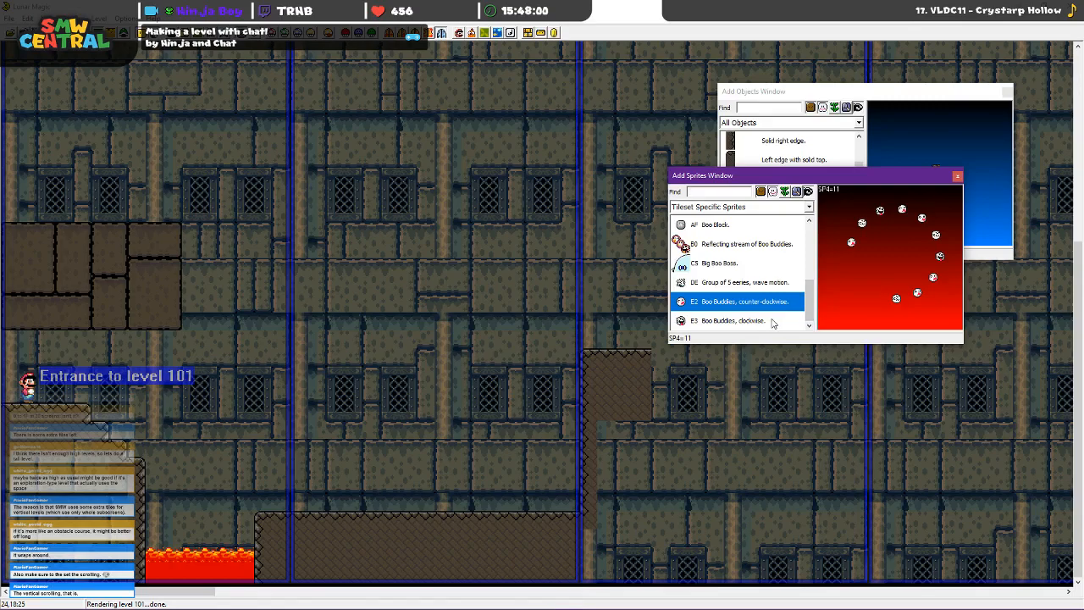
pyautogui.click(770, 319)
pyautogui.click(761, 308)
pyautogui.moveTo(710, 225); pyautogui.dragTo(391, 460)
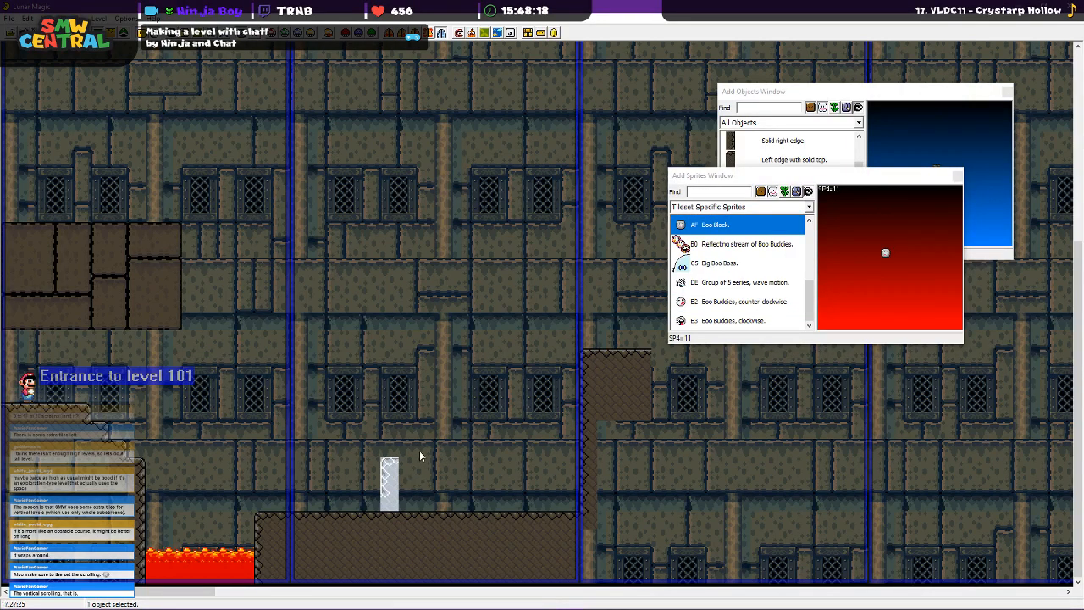
pyautogui.press('3')
pyautogui.press('1')
pyautogui.rightClick(425, 448)
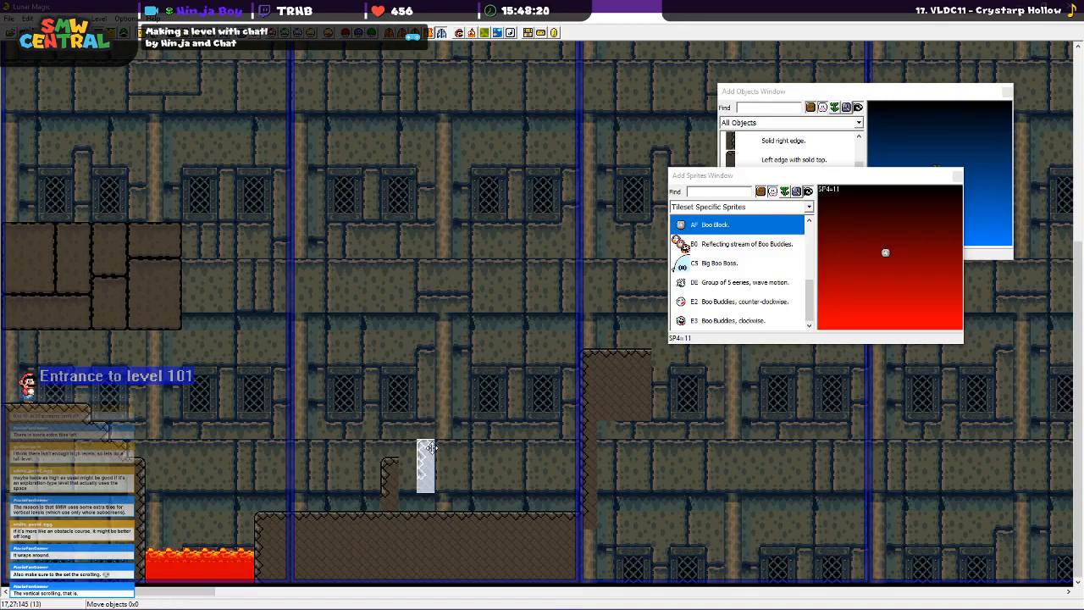
pyautogui.press('Delete')
pyautogui.click(382, 479)
pyautogui.press('Delete')
# Try a Boo Block sprite floating above the middle of the wide ledge beside the lava, and remove it again
pyautogui.press('3')
pyautogui.rightClick(426, 448)
pyautogui.moveTo(432, 449)
pyautogui.mouseDown()
pyautogui.moveTo(408, 449)
pyautogui.moveTo(390, 483)
pyautogui.moveTo(408, 482)
pyautogui.moveTo(410, 464)
pyautogui.moveTo(444, 465)
pyautogui.mouseUp()
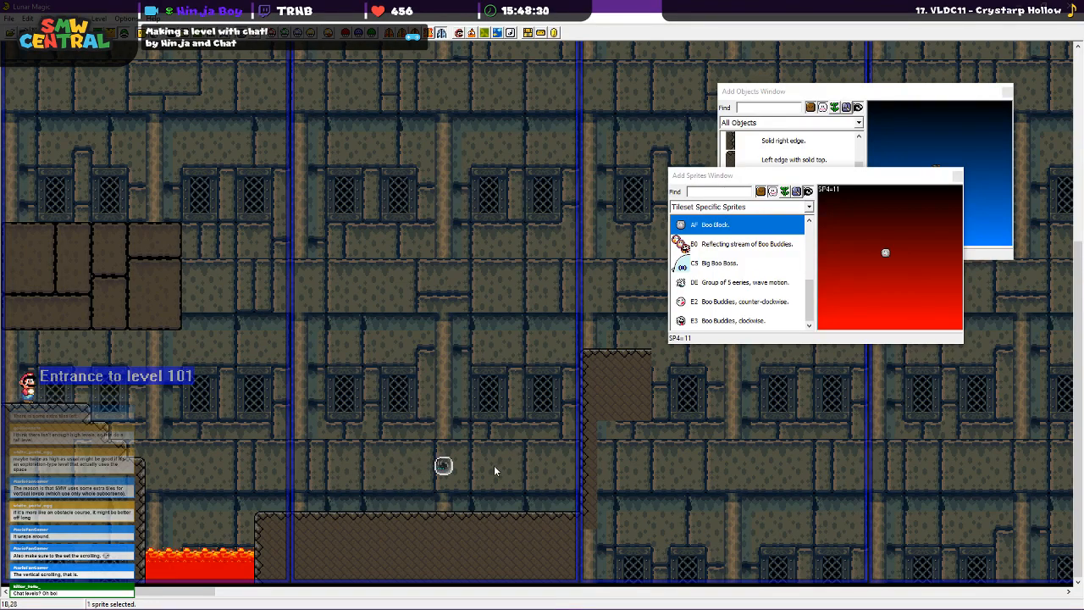
pyautogui.click(390, 474)
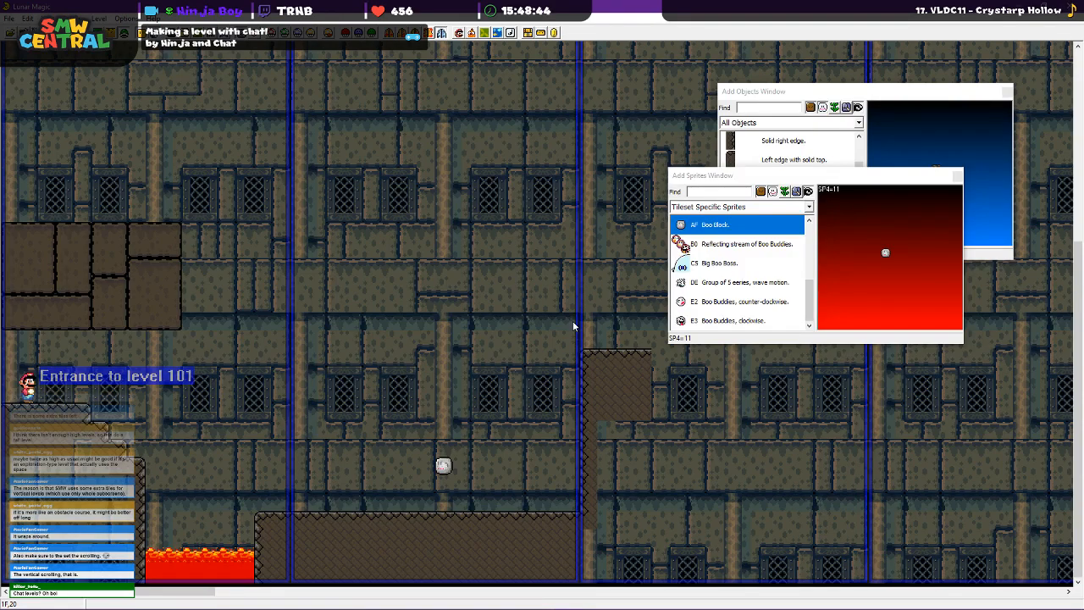
pyautogui.click(447, 463)
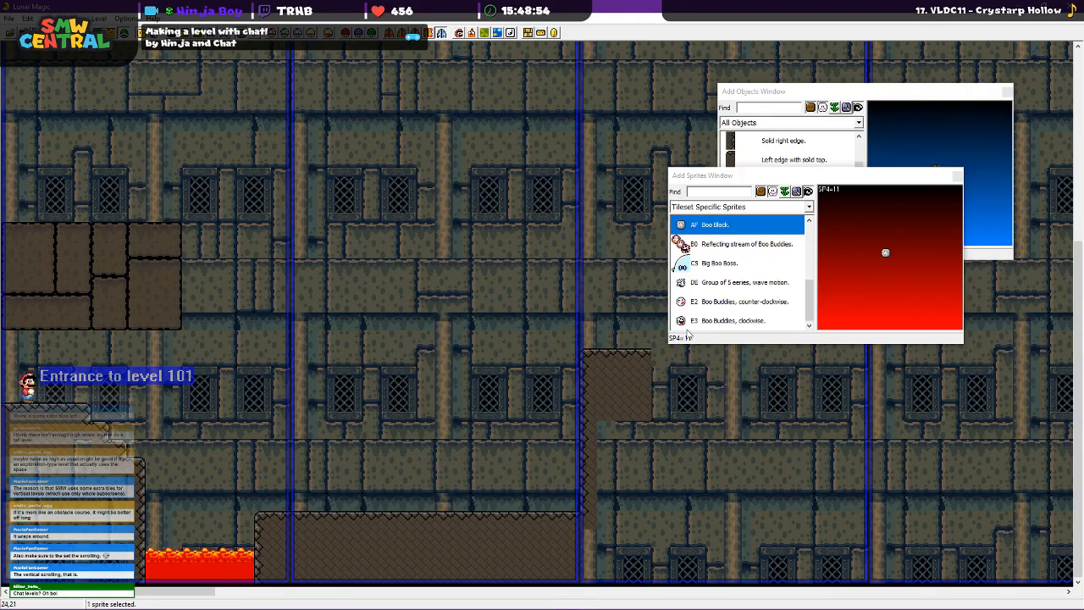
# Add a "Flying blocks for Hammer Brother" sprite at the first screen boundary, above the start of the wide ledge, and save the level
pyautogui.scroll(1, 762, 295)
pyautogui.scroll(2, 763, 296)
pyautogui.scroll(1, 740, 294)
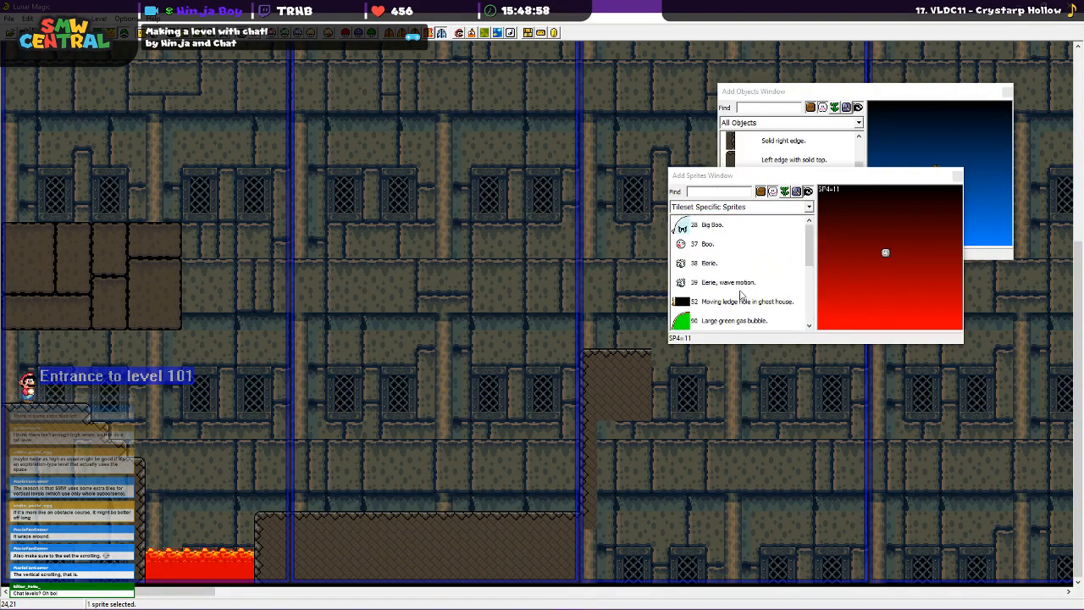
pyautogui.click(719, 237)
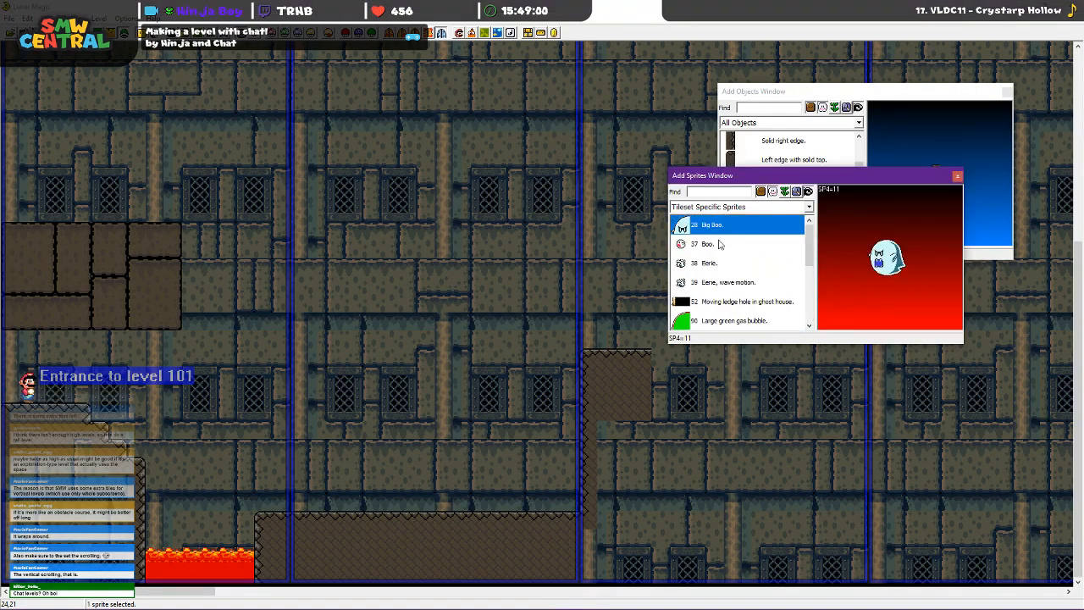
pyautogui.click(716, 249)
pyautogui.click(717, 266)
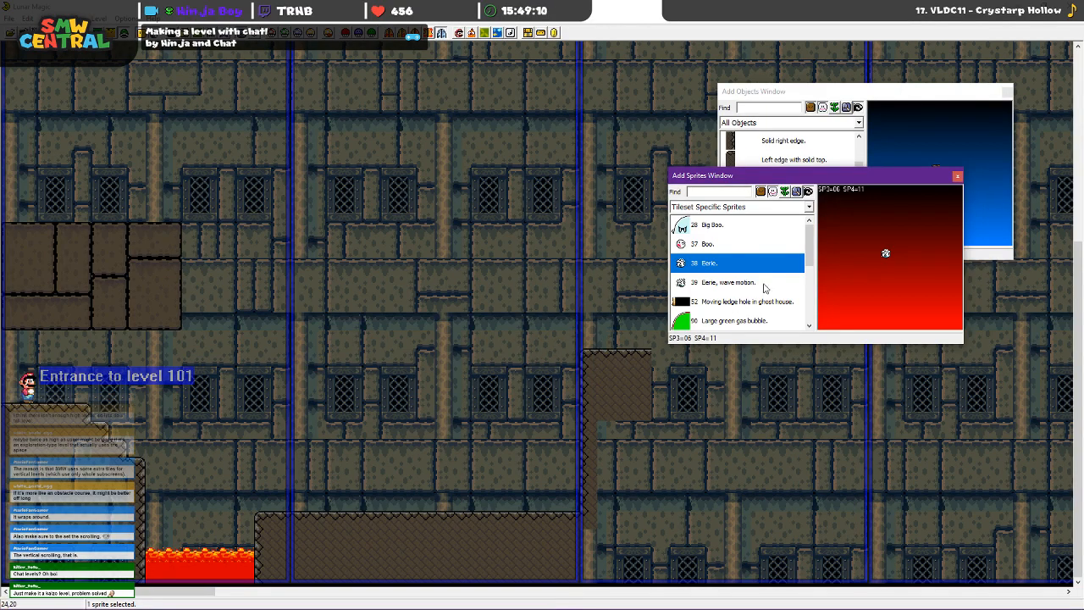
pyautogui.scroll(-1, 764, 288)
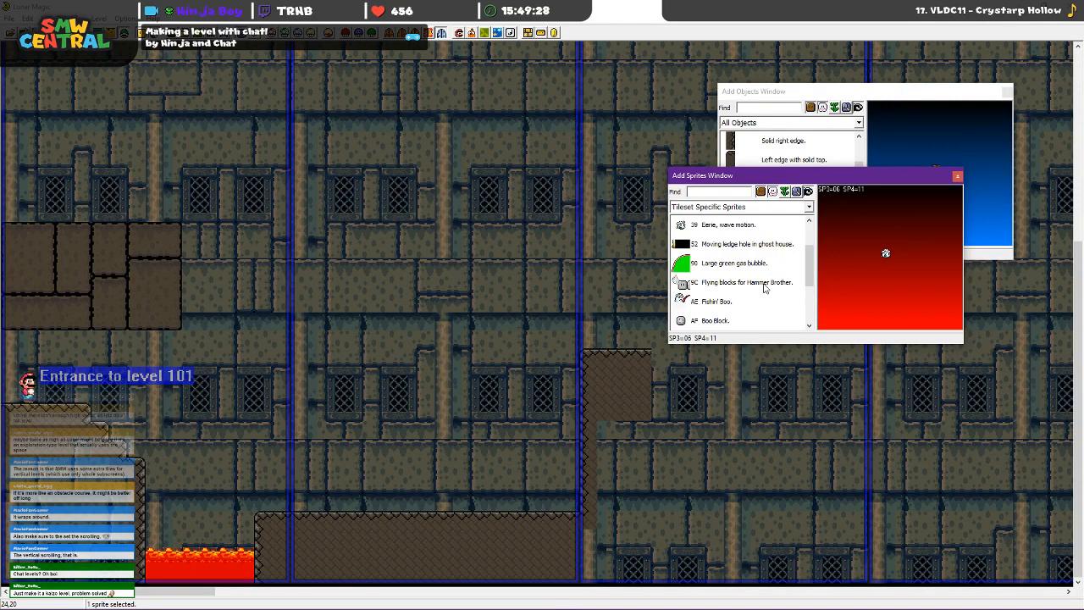
pyautogui.moveTo(748, 286); pyautogui.dragTo(282, 414)
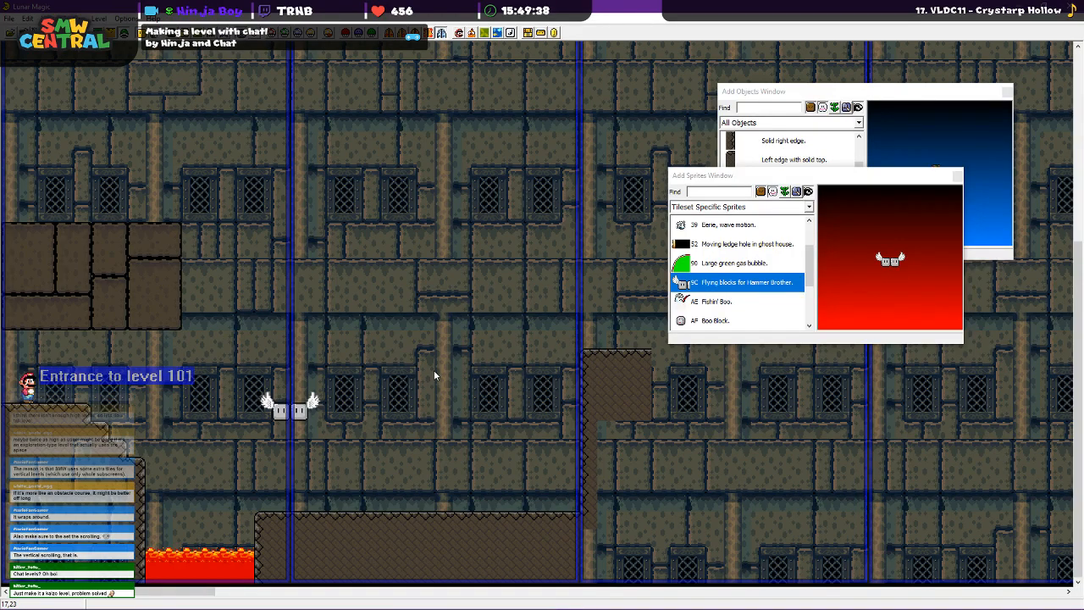
pyautogui.hotkey('ctrl', 's')
# In the overworld, assign Level 101 to the level tile at Mario's starting position
pyautogui.click(165, 33)
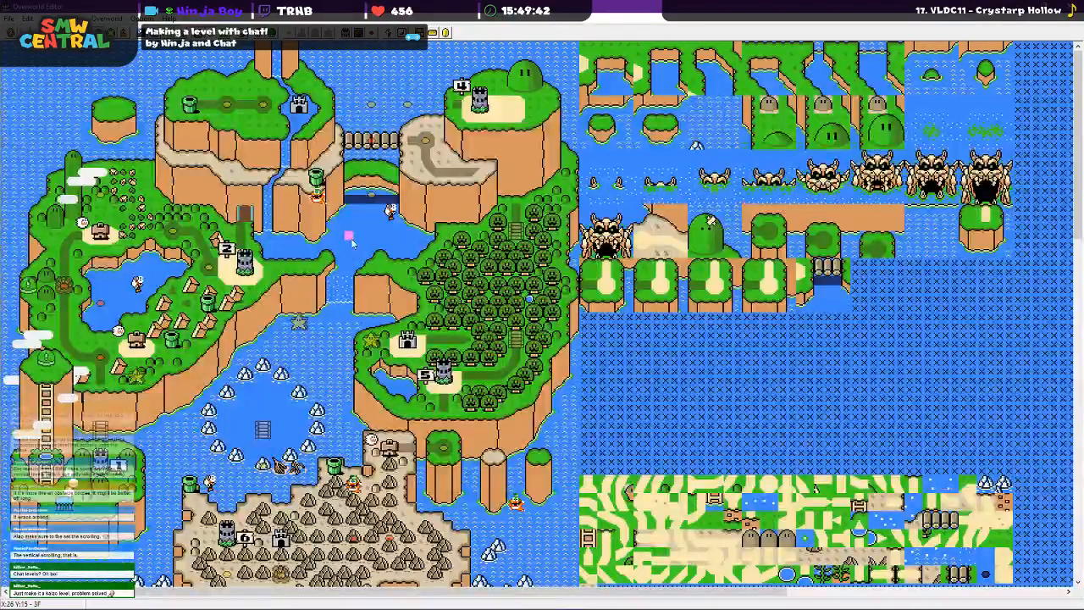
pyautogui.scroll(-5, 195, 445)
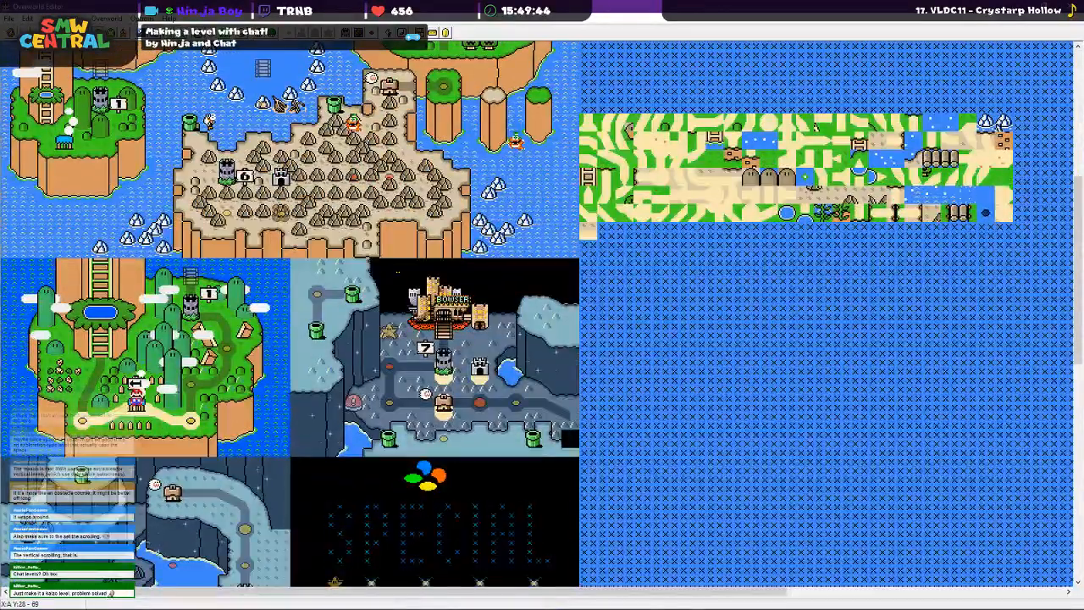
pyautogui.press('1')
pyautogui.click(137, 395)
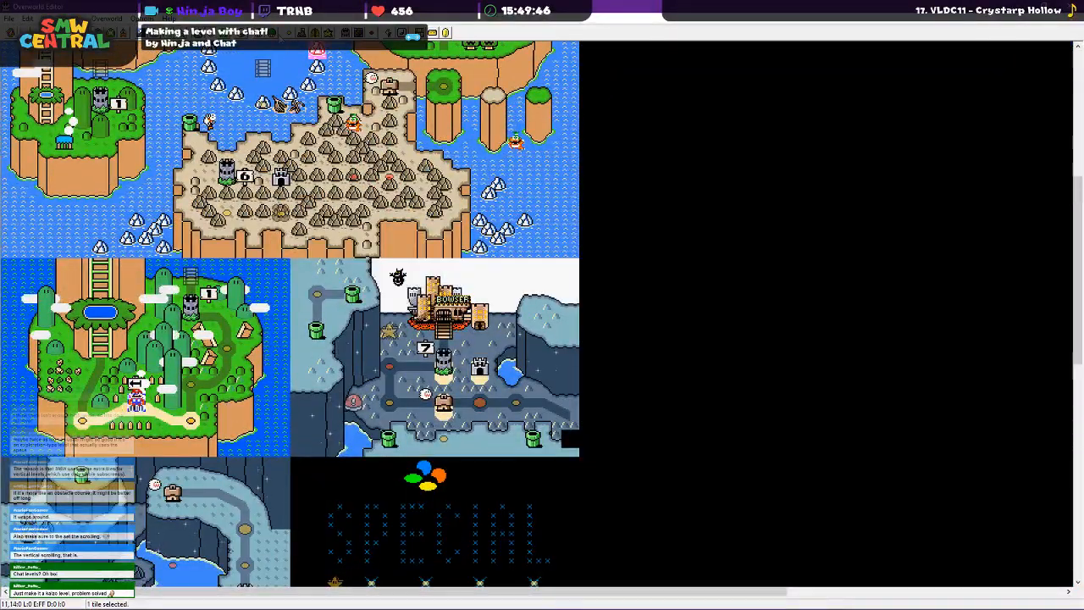
pyautogui.click(316, 32)
pyautogui.click(581, 238)
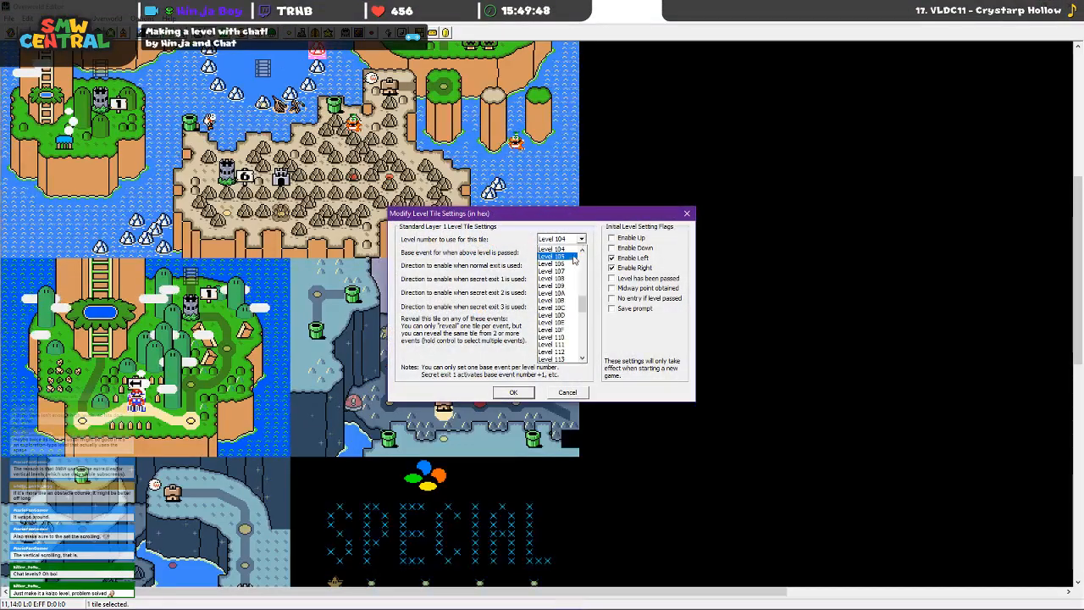
pyautogui.click(553, 315)
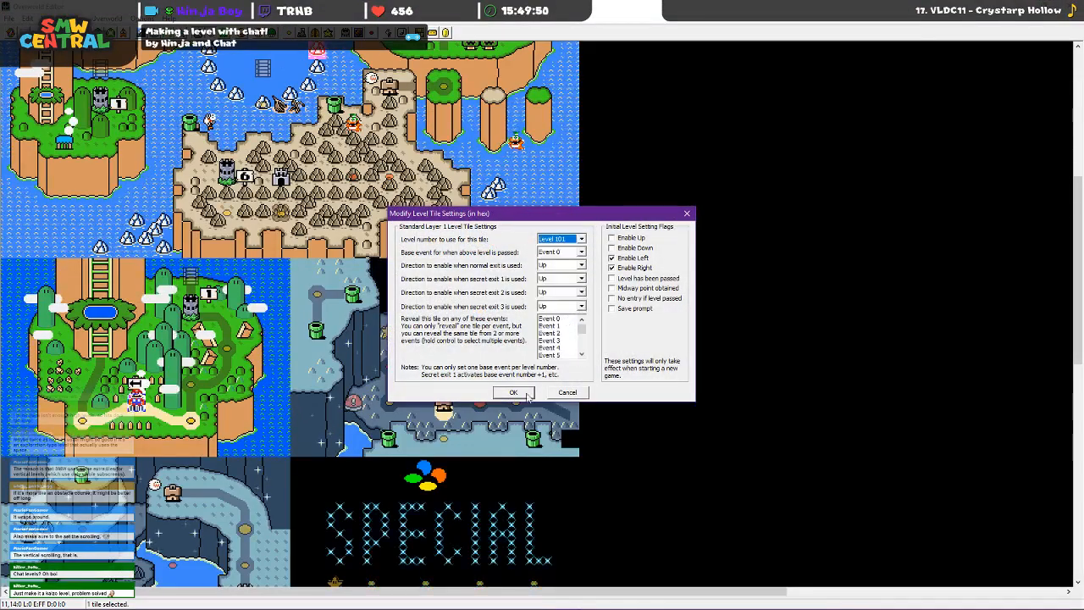
# Disable the starting tile's initial Enable Left and Enable Right flags, save the overworld to the ROM and return to the level
pyautogui.click(613, 258)
pyautogui.click(614, 268)
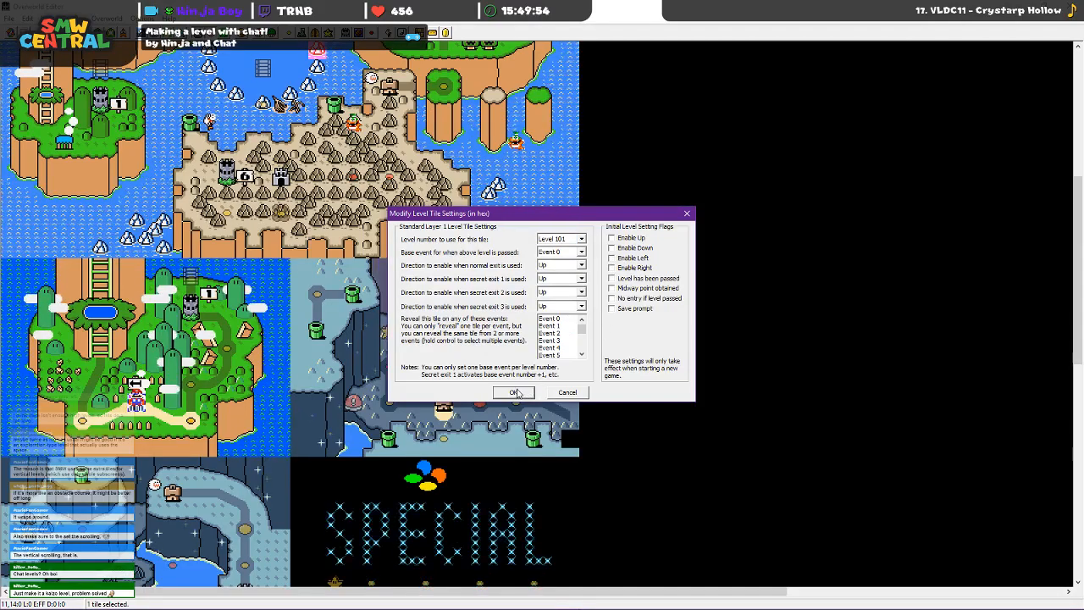
pyautogui.click(514, 392)
pyautogui.hotkey('ctrl', 's')
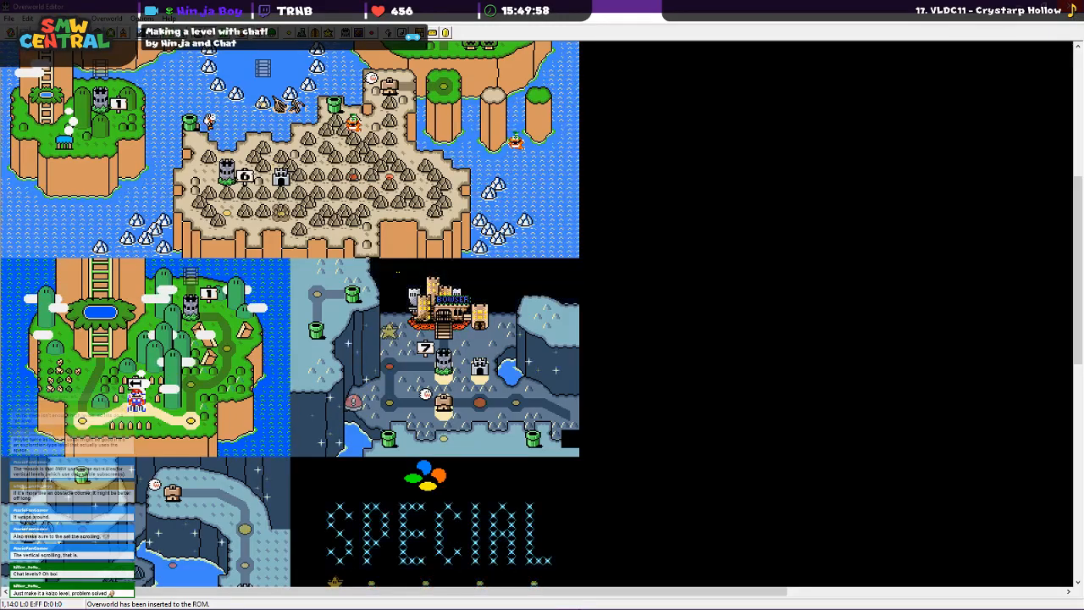
pyautogui.click(1073, 7)
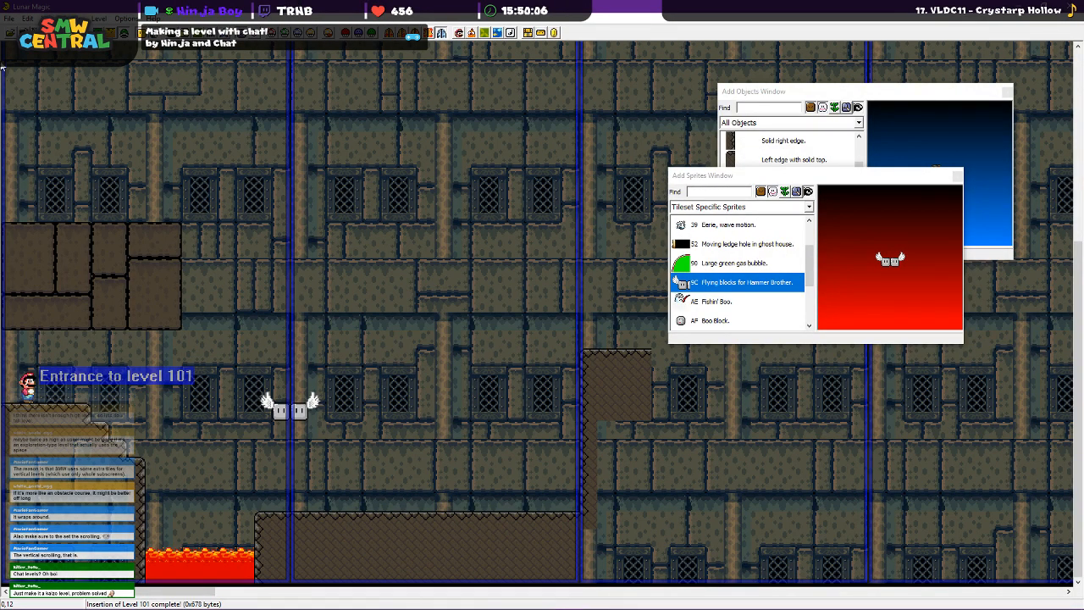
# Check the full executable path configured in the SNES emulator setup
pyautogui.click(8, 18)
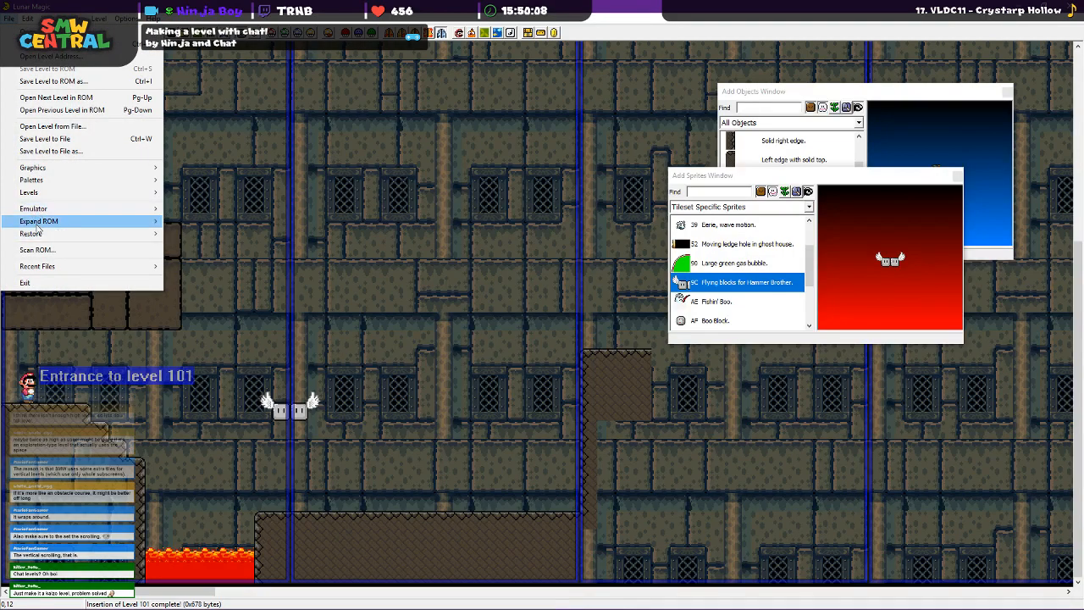
pyautogui.moveTo(134, 208)
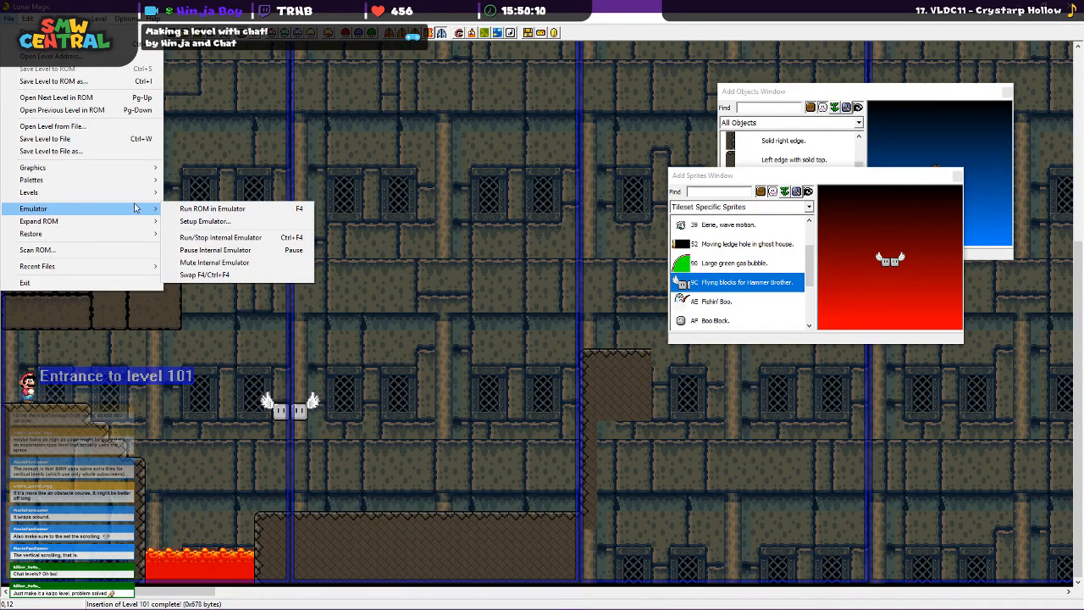
pyautogui.click(204, 221)
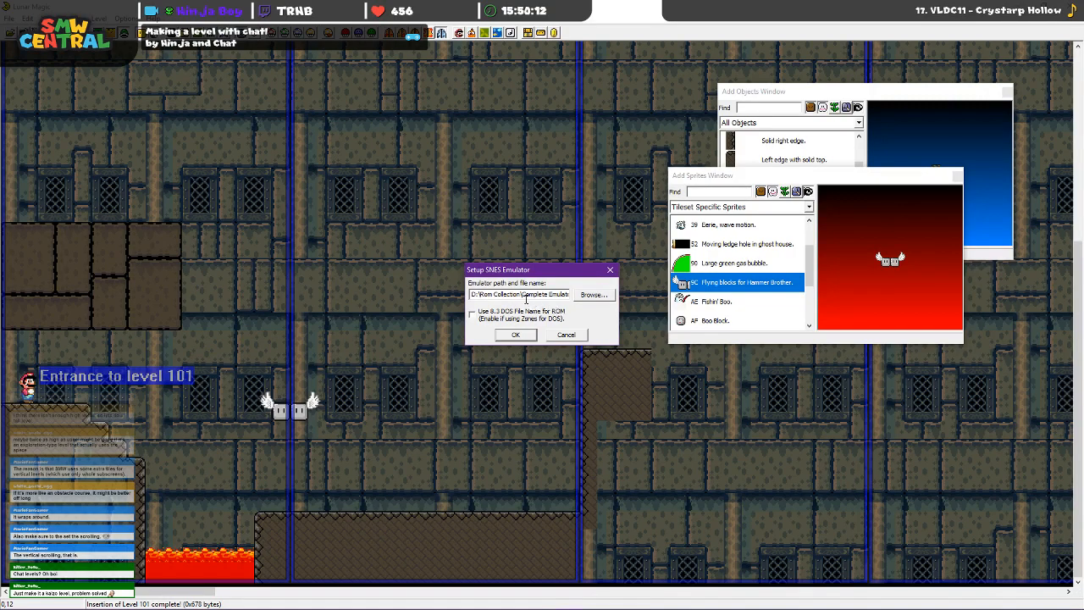
pyautogui.moveTo(525, 296); pyautogui.dragTo(571, 297)
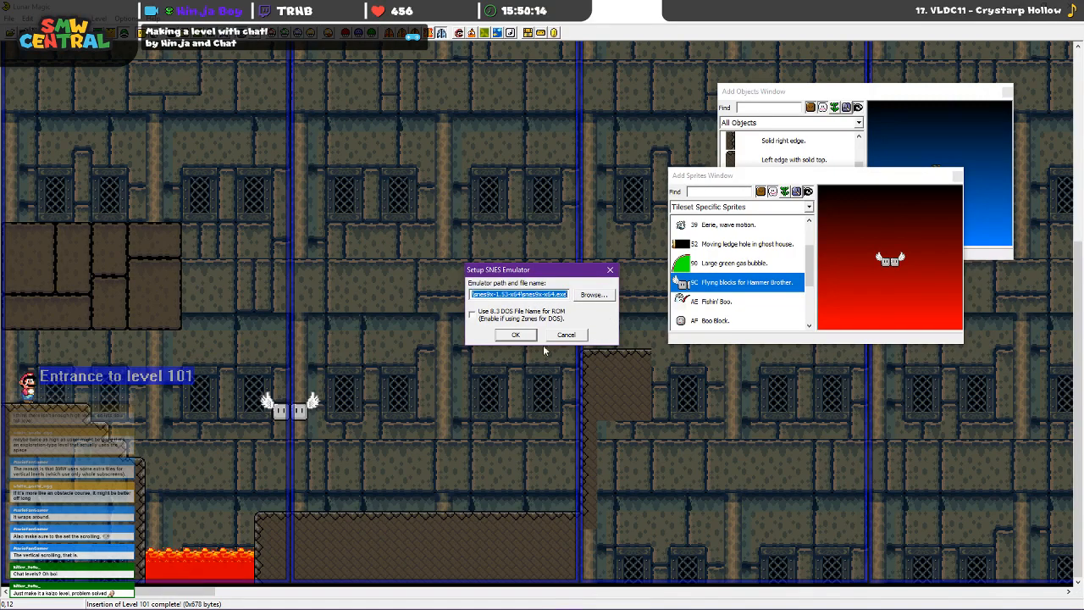
pyautogui.click(515, 335)
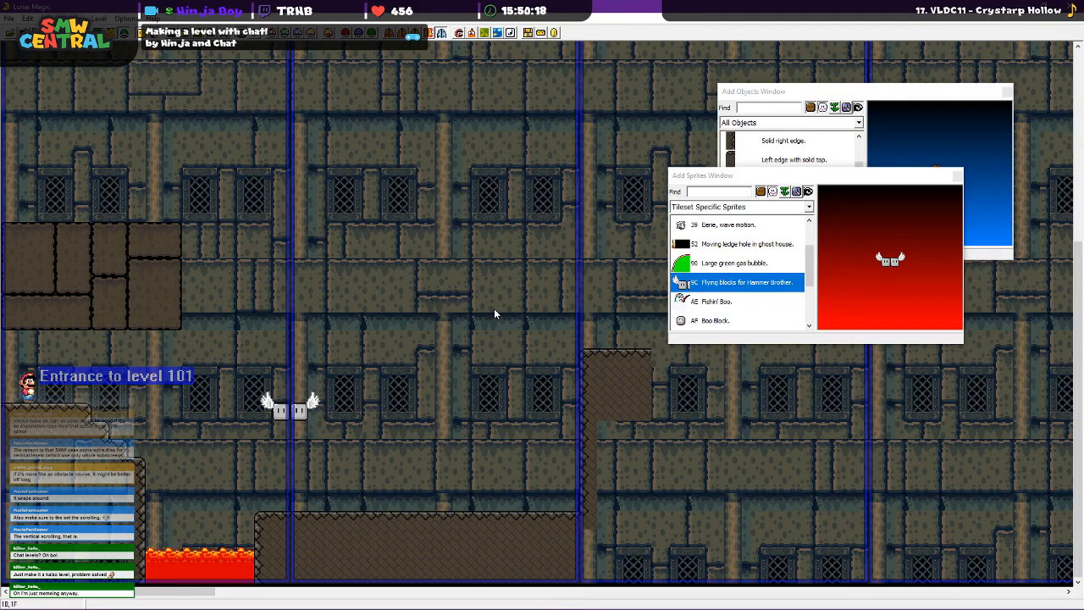
# Try to run the ROM in the configured emulator
pyautogui.press('F4')
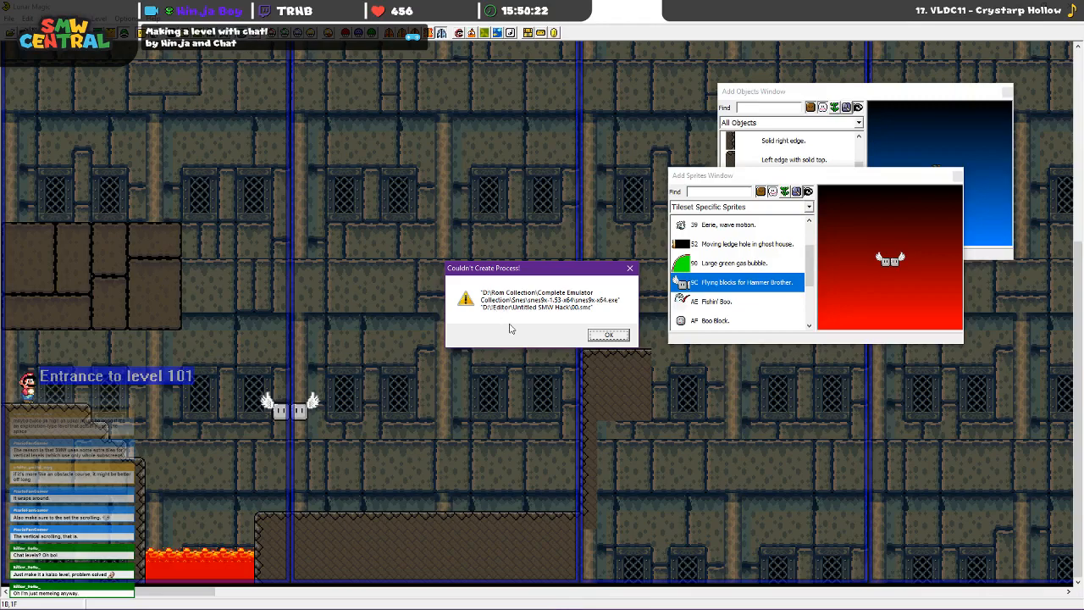
pyautogui.click(607, 337)
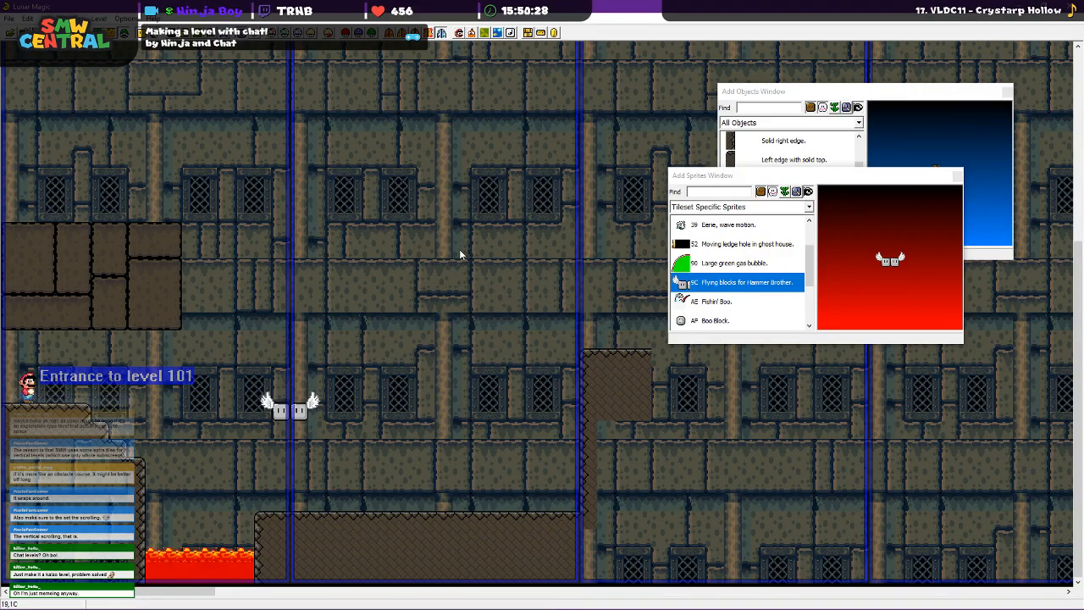
pyautogui.click(9, 18)
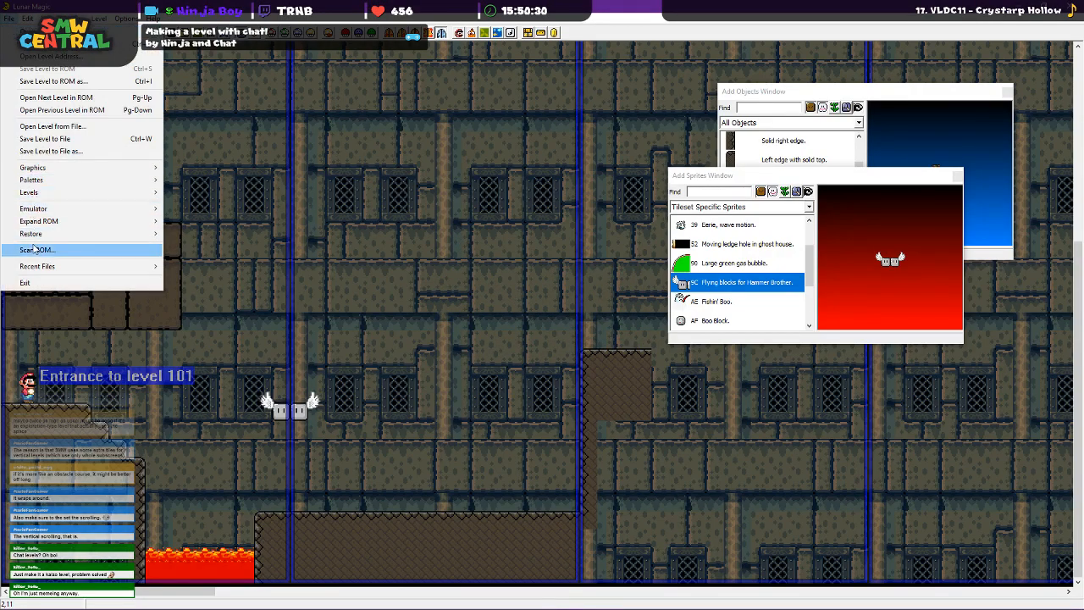
pyautogui.moveTo(126, 237)
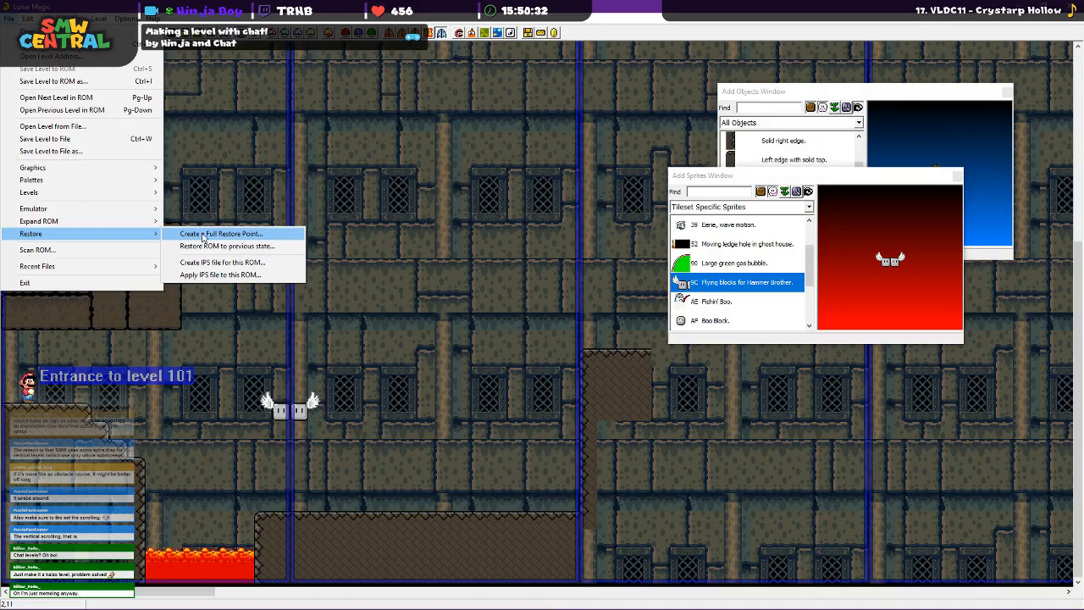
pyautogui.moveTo(70, 217)
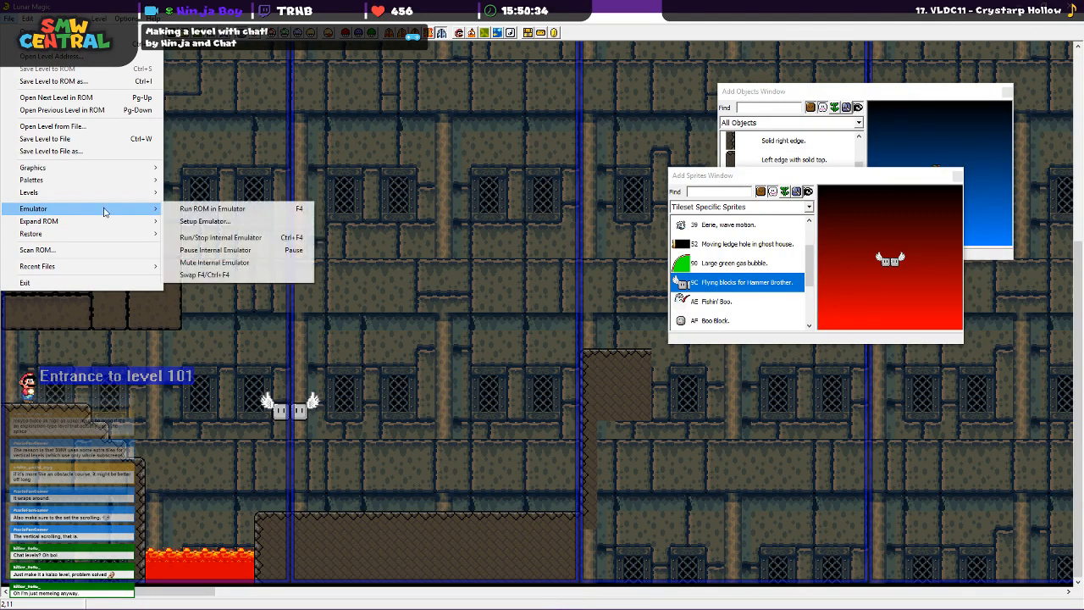
pyautogui.click(209, 210)
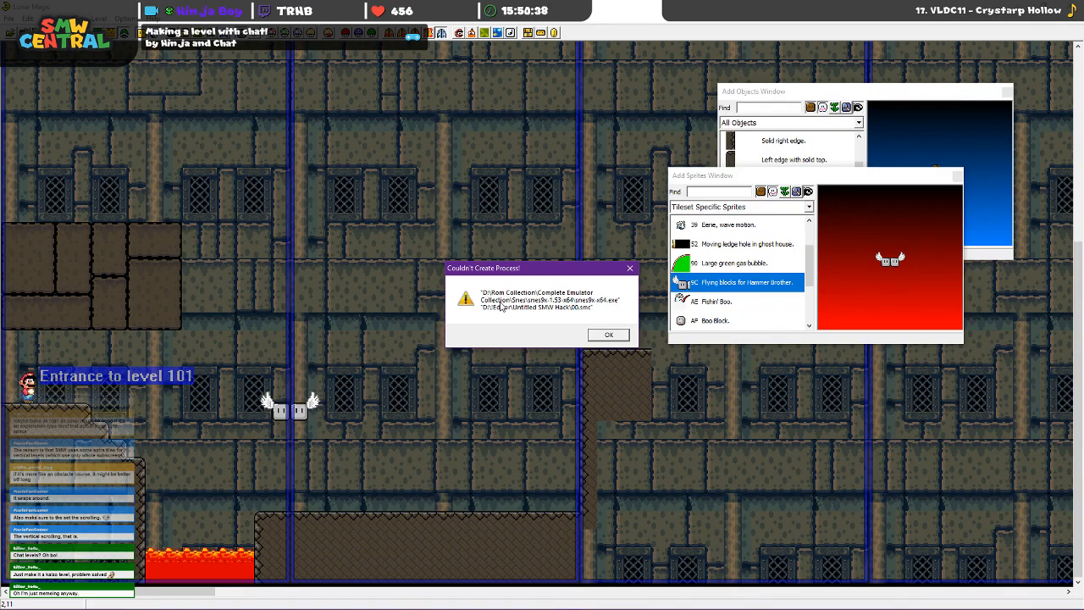
pyautogui.click(606, 336)
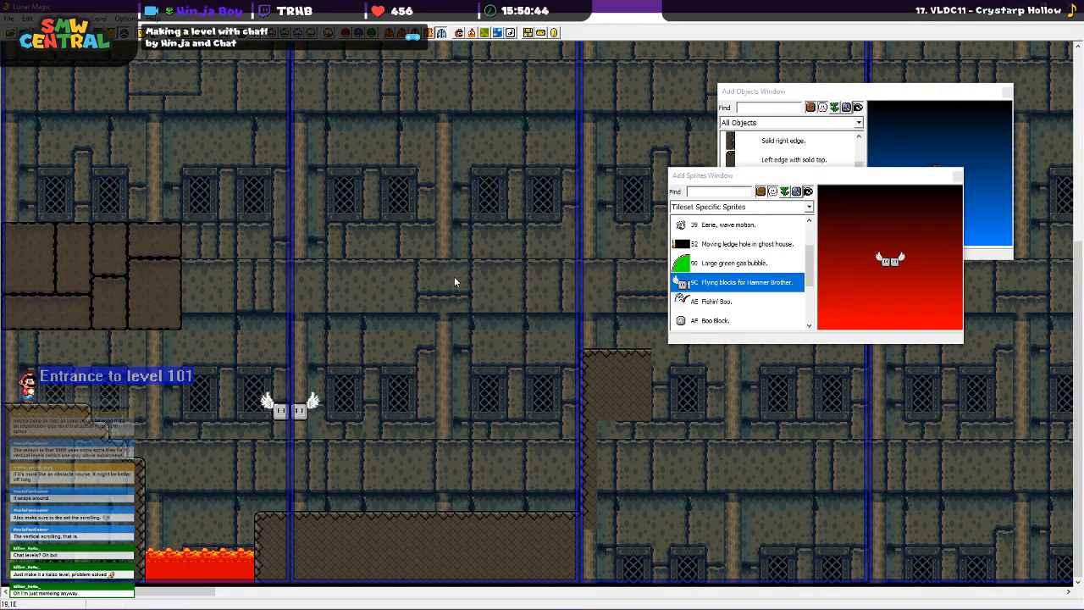
# Set the SNES emulator path to the Snes9x executable inside Rom Collection\Emulators\Snes\Snes9X on drive D and run the ROM
pyautogui.click(10, 19)
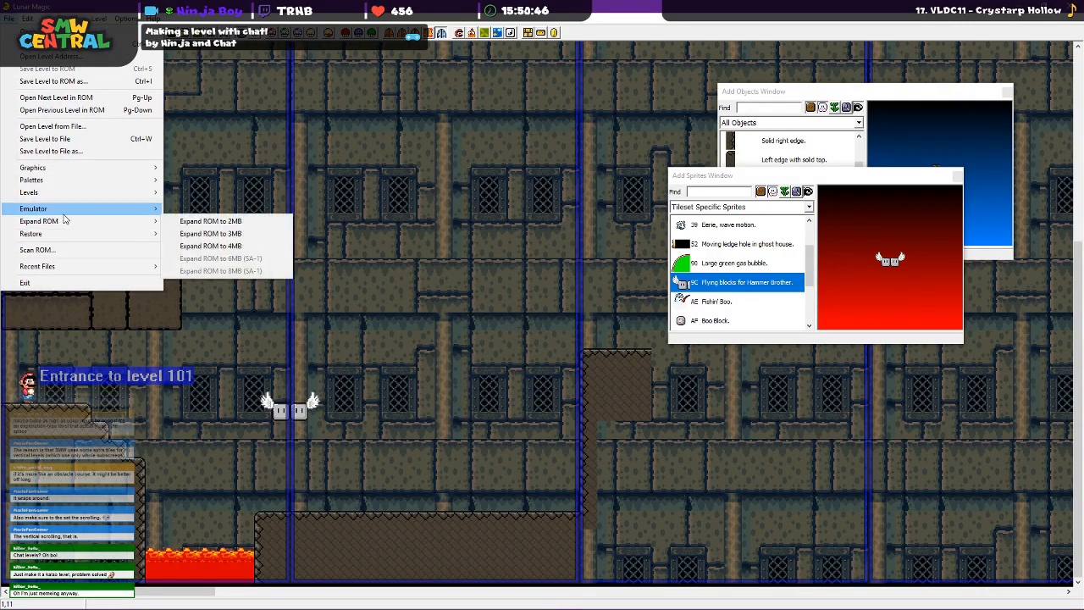
pyautogui.moveTo(160, 215)
pyautogui.click(203, 222)
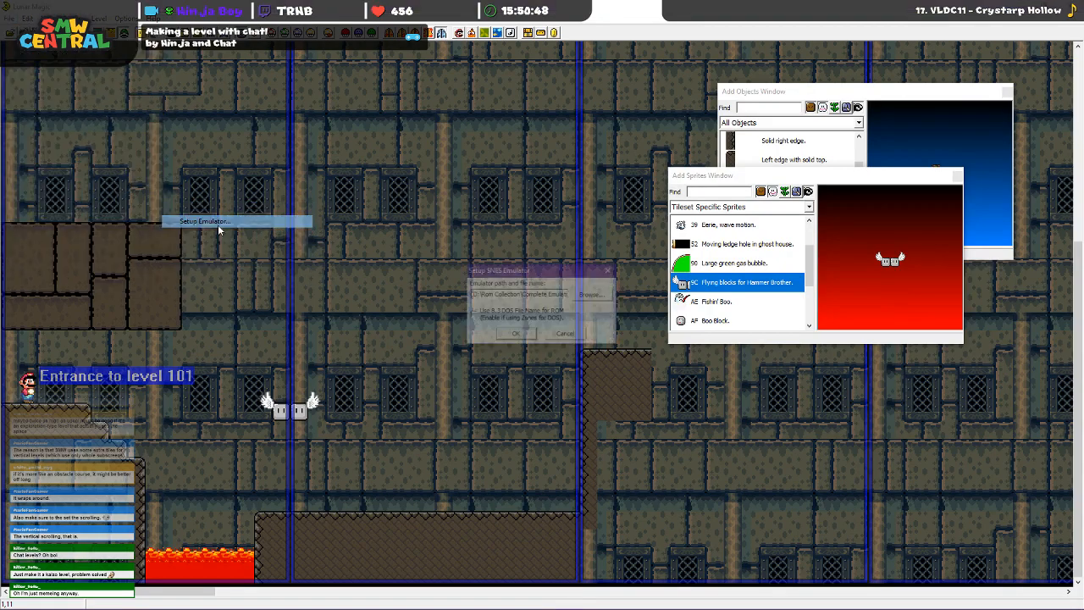
pyautogui.click(590, 298)
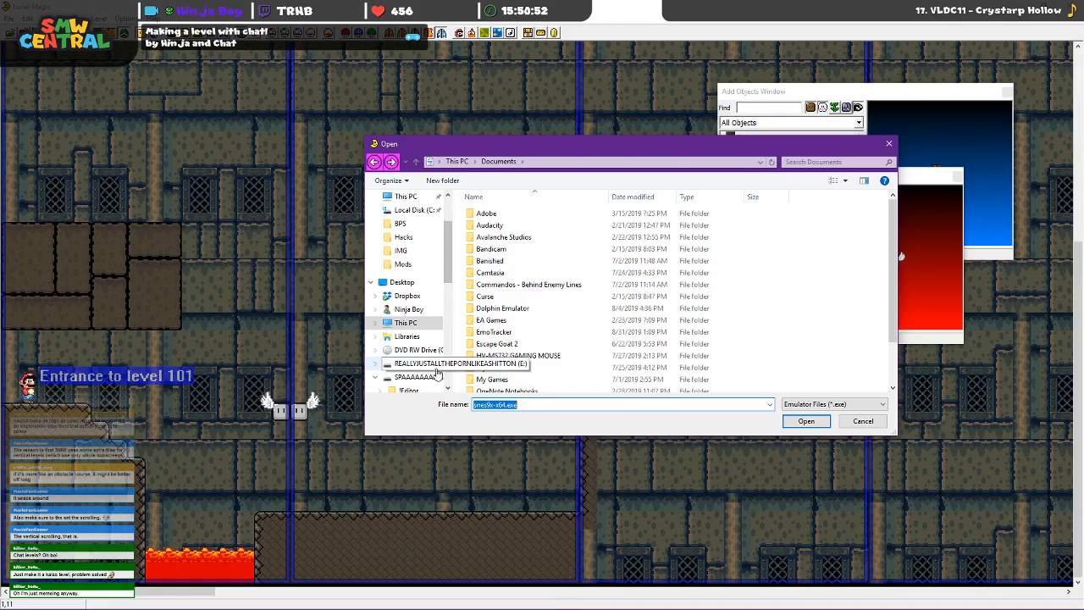
pyautogui.click(419, 378)
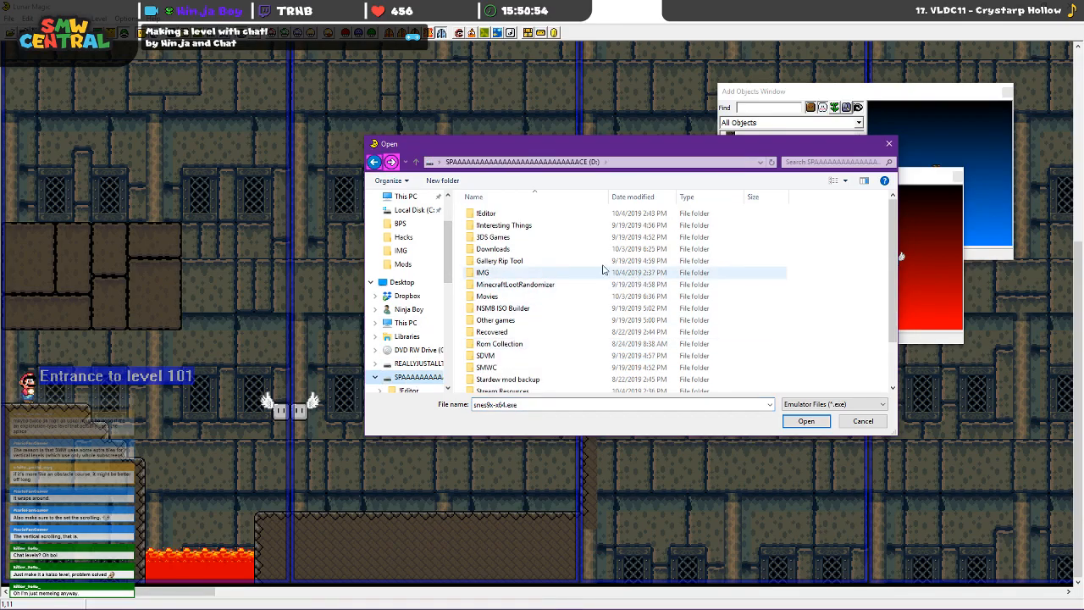
pyautogui.scroll(-3, 534, 263)
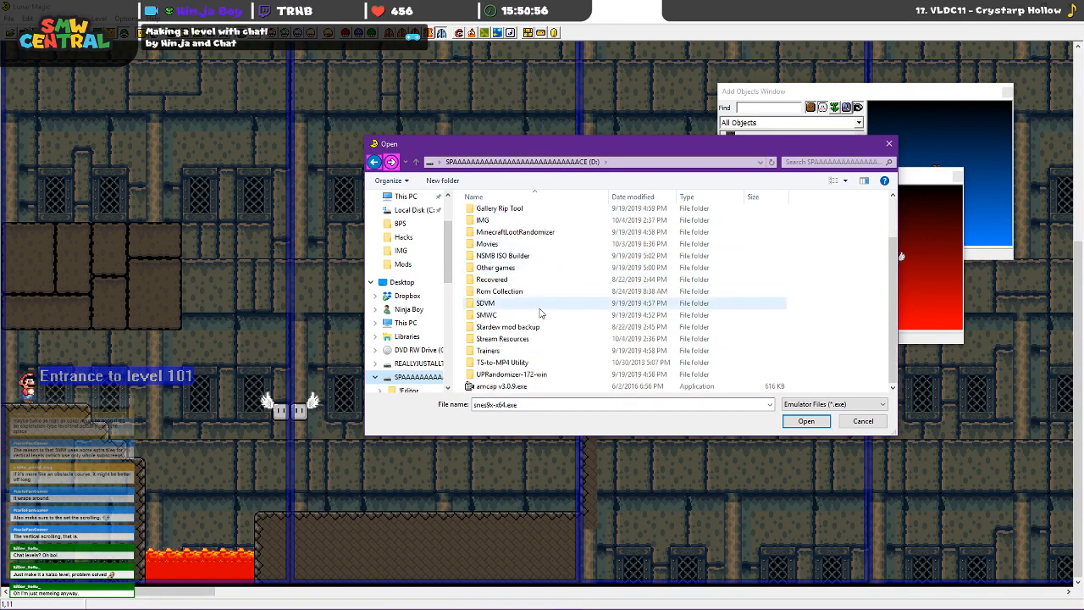
pyautogui.doubleClick(499, 292)
pyautogui.doubleClick(495, 214)
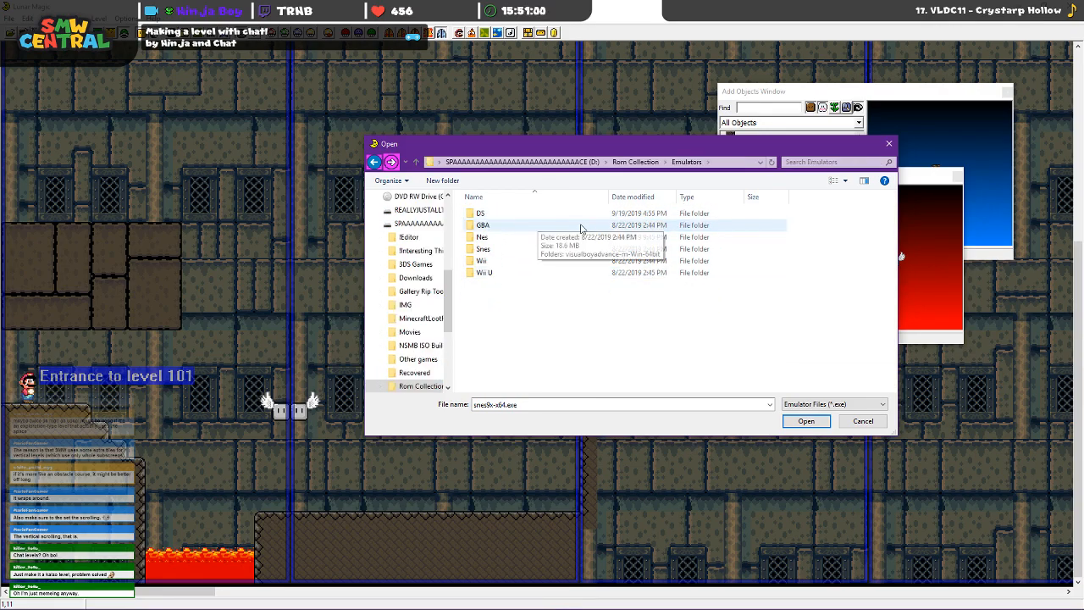
pyautogui.doubleClick(488, 250)
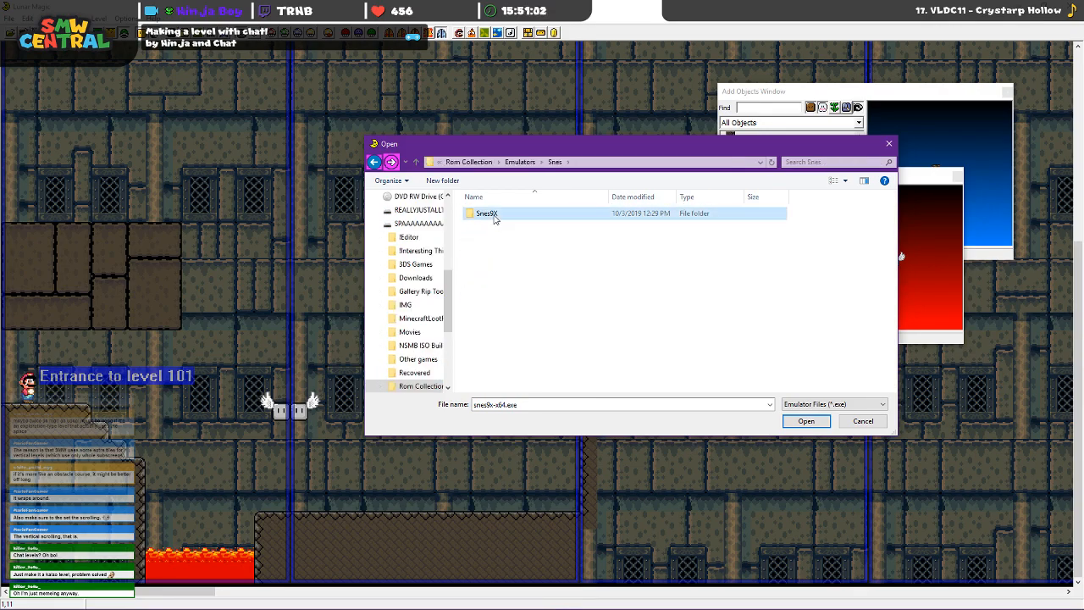
pyautogui.doubleClick(490, 214)
pyautogui.doubleClick(504, 286)
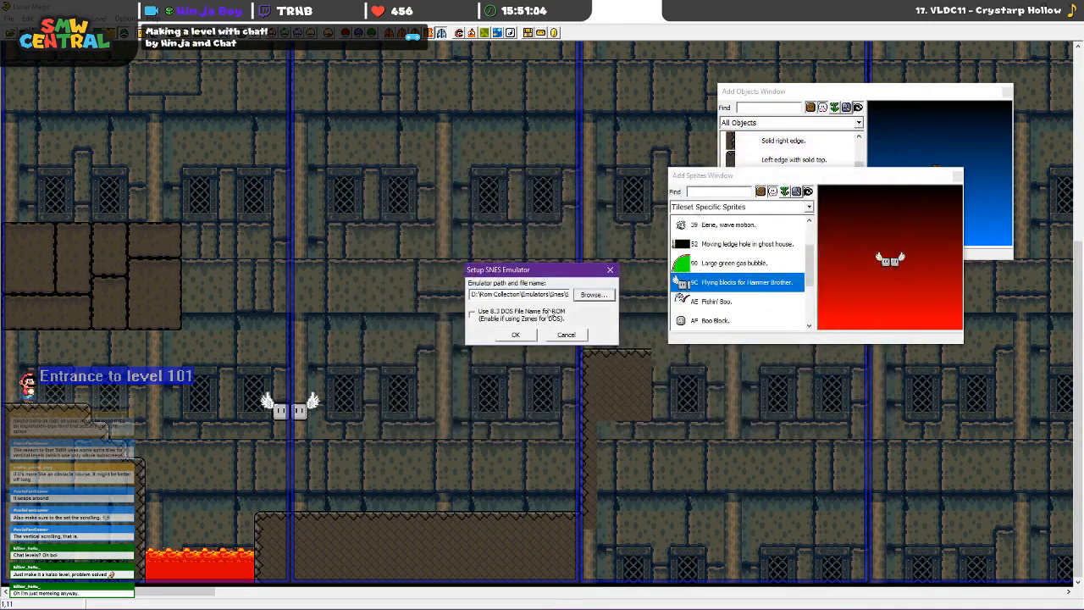
pyautogui.click(521, 334)
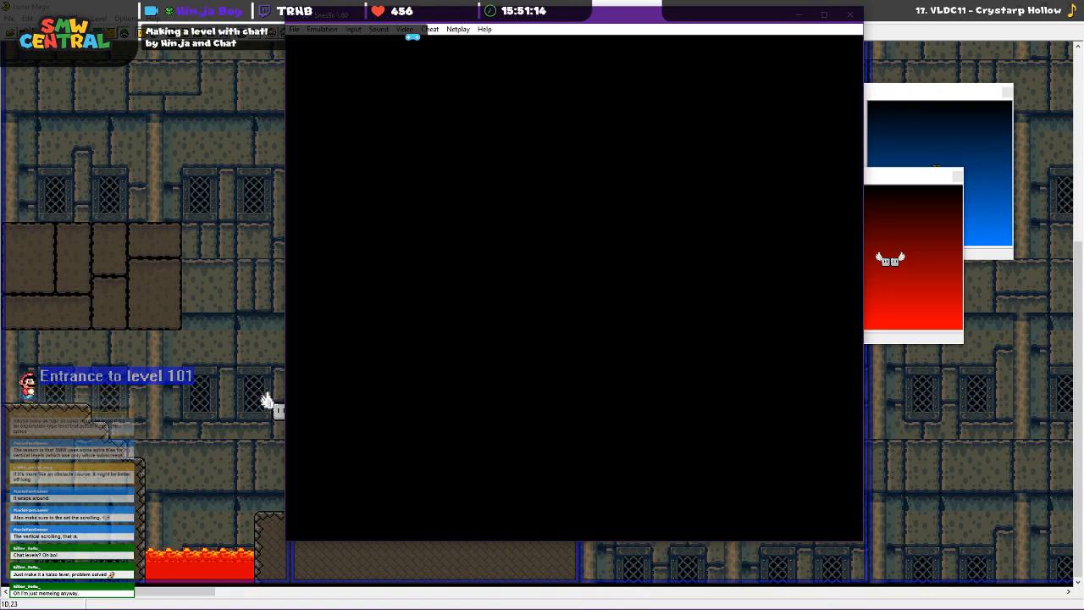
pyautogui.press('c')
pyautogui.press('c')
pyautogui.press('x')
pyautogui.press('Down')
pyautogui.press('Down')
pyautogui.press('c')
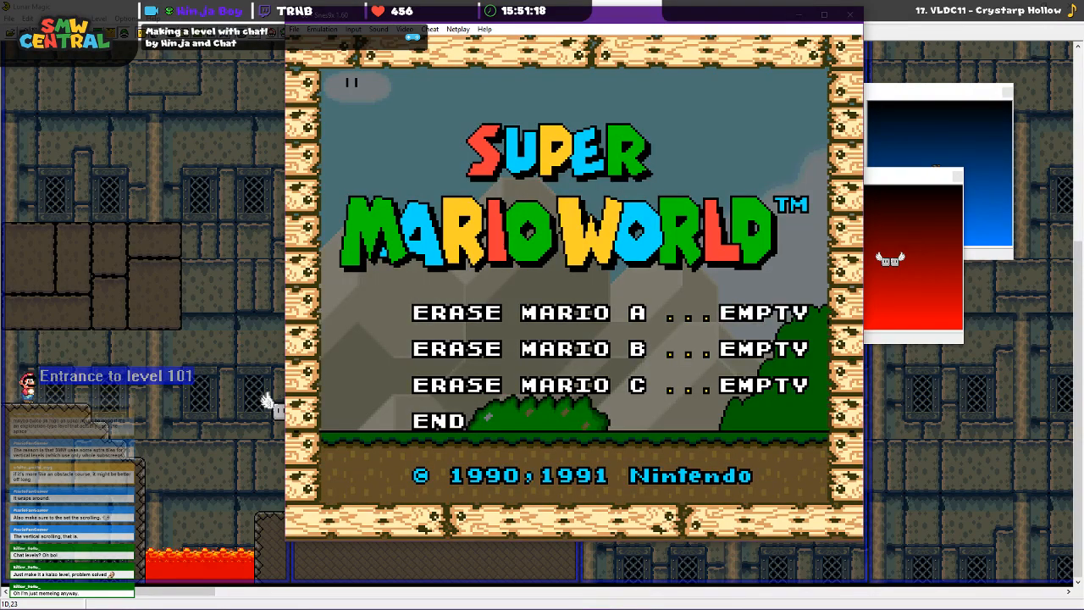
pyautogui.press('Down')
pyautogui.press('Down')
pyautogui.press('Down')
pyautogui.press('c')
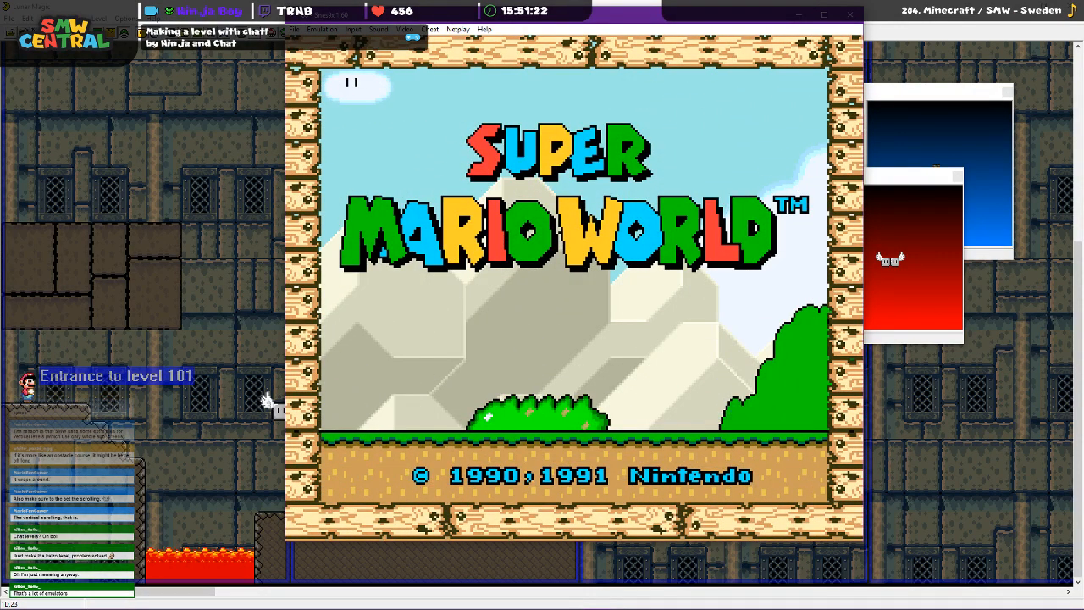
# Start a new Super Mario World game in Snes9x and enter the level from Mario's starting tile on the map
pyautogui.press('c')
pyautogui.press('c')
pyautogui.press('c')
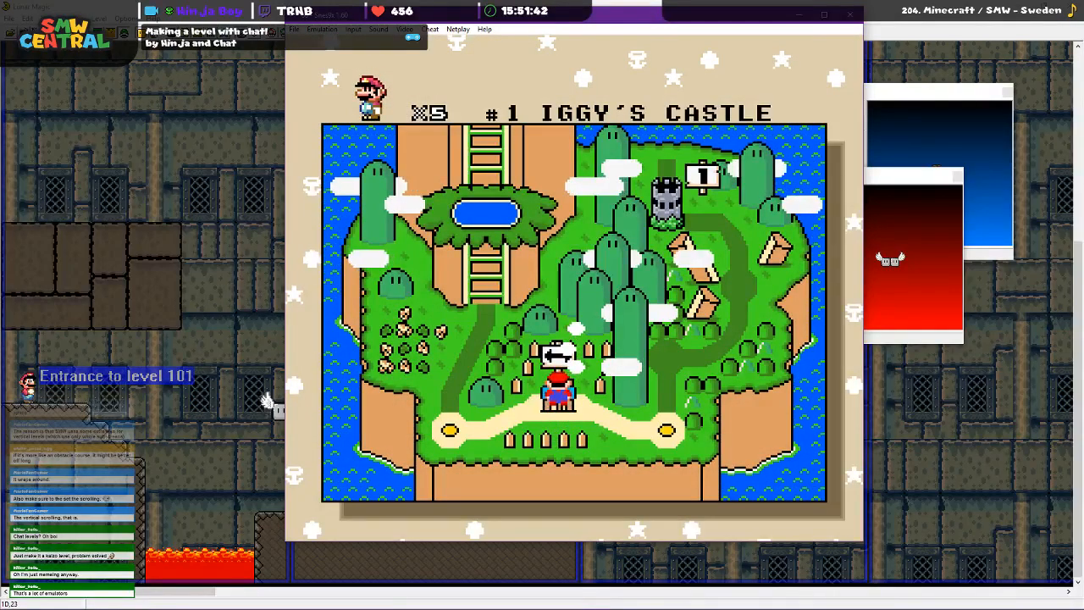
pyautogui.press('c')
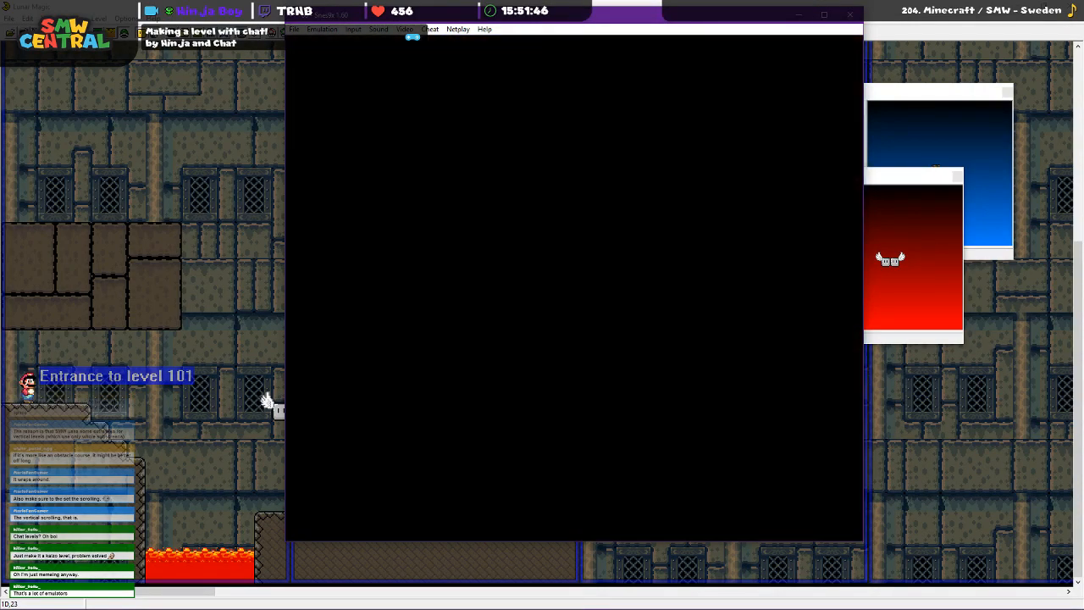
# Playtest the start of the level by walking and jumping Mario along the entrance ledge
pyautogui.press('Right')
pyautogui.press('Up')
pyautogui.press('Right')
pyautogui.press('Right')
pyautogui.press('Left')
pyautogui.press('c')
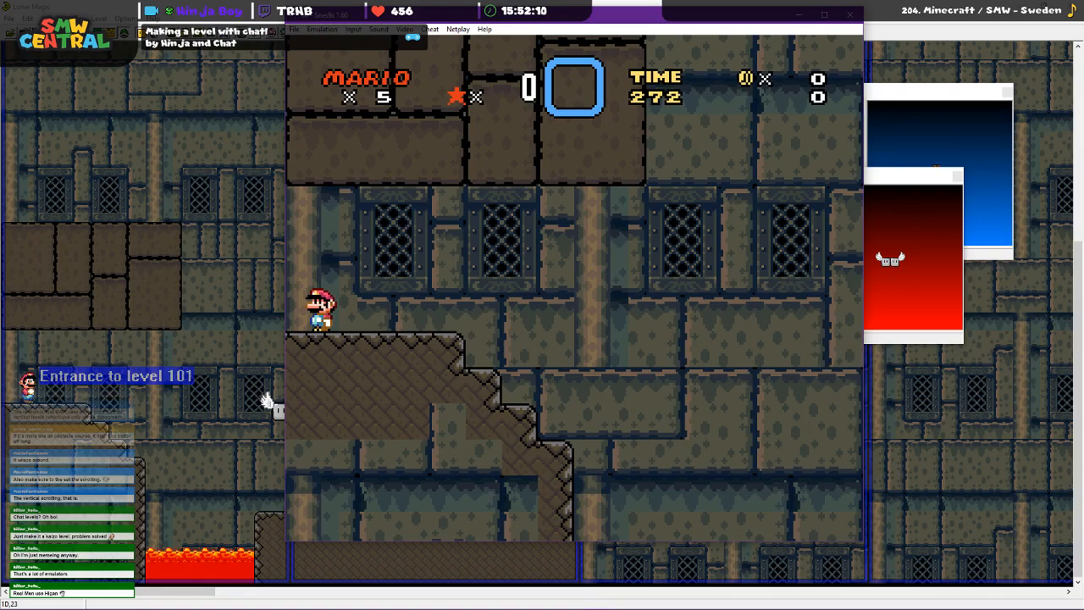
pyautogui.press('Right')
pyautogui.press('Right')
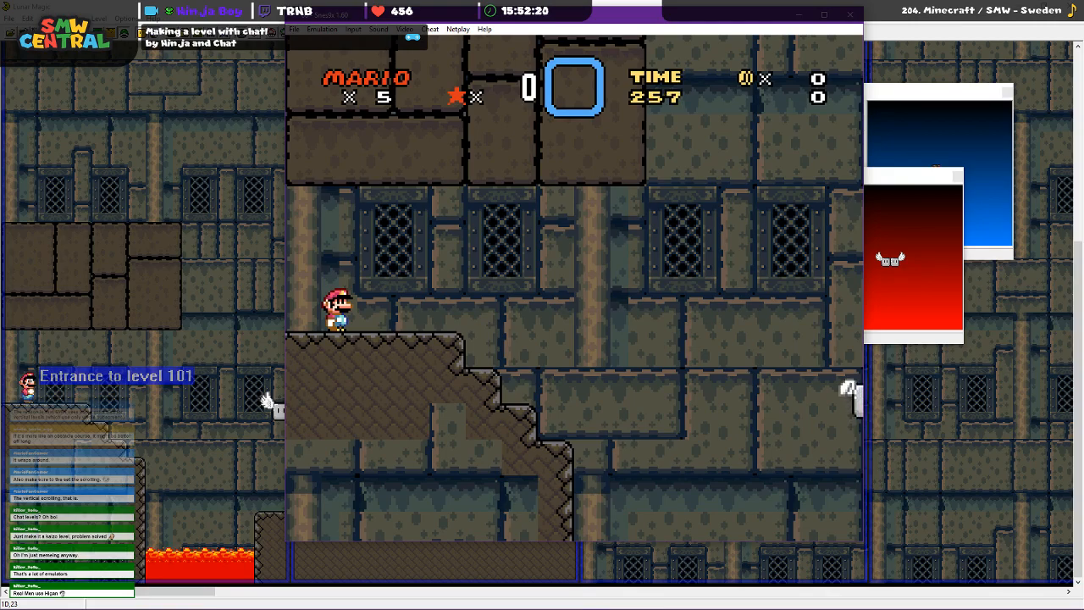
pyautogui.press('Right')
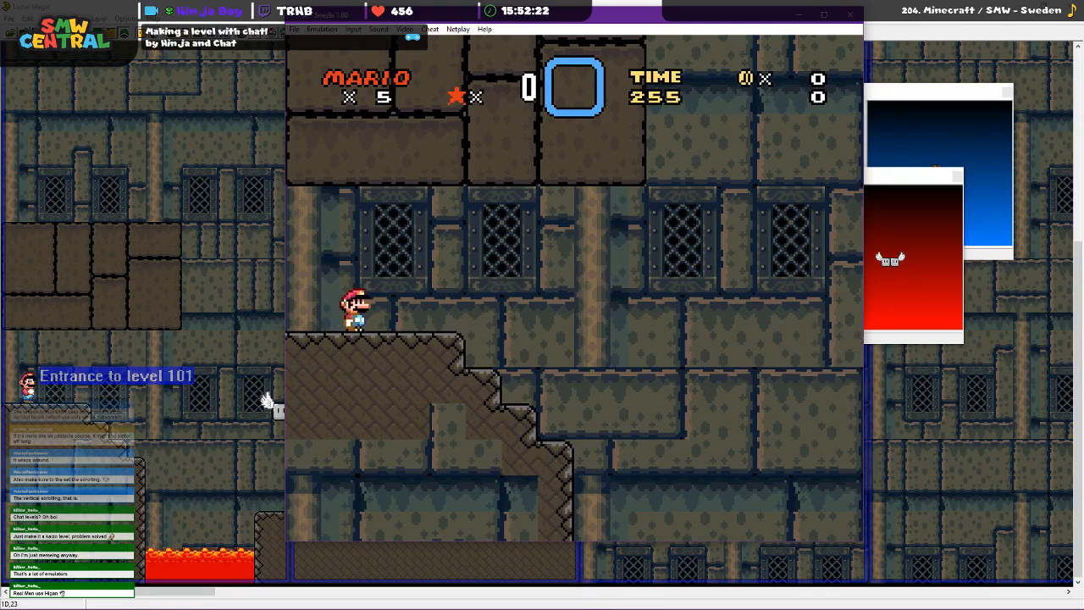
pyautogui.press('Right')
pyautogui.press('c')
pyautogui.press('Left')
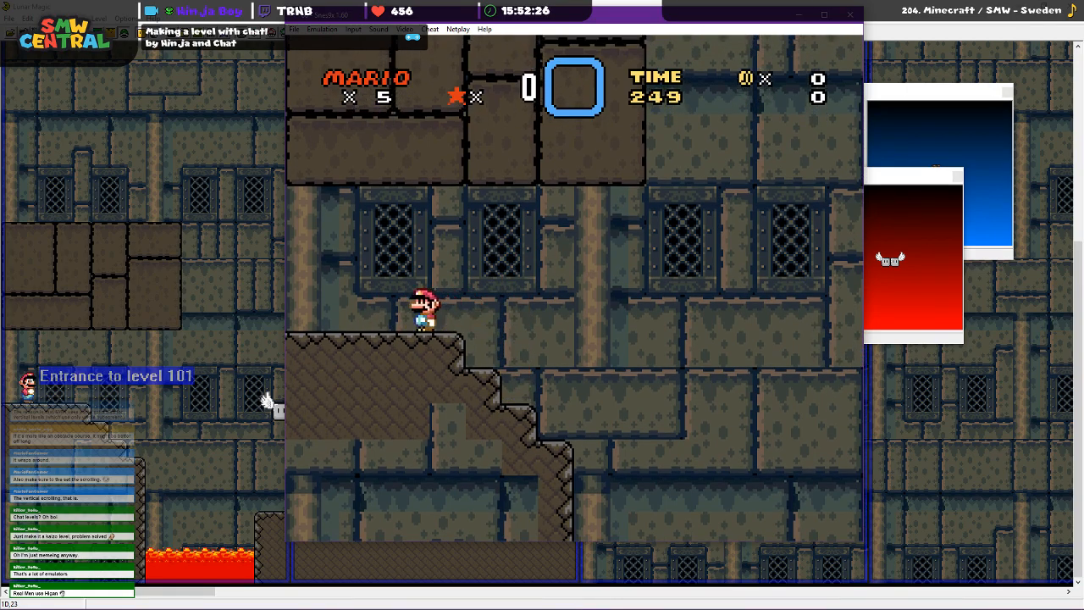
# Test the stepped slope by moving Mario down the stairs, back up to the ledge and down again
pyautogui.press('Right')
pyautogui.press('Right')
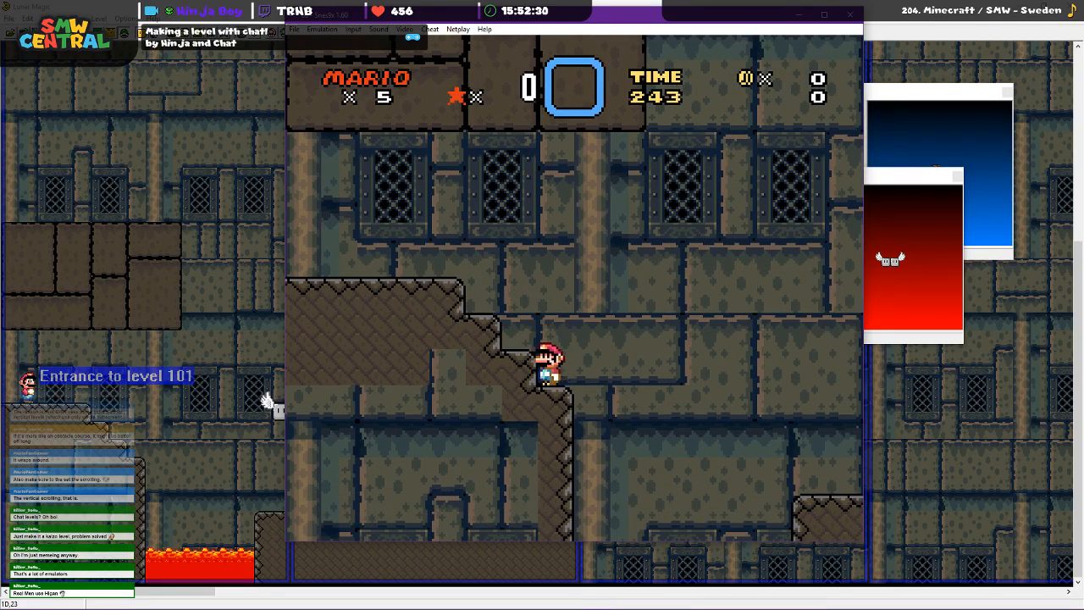
pyautogui.press('c')
pyautogui.press('Left')
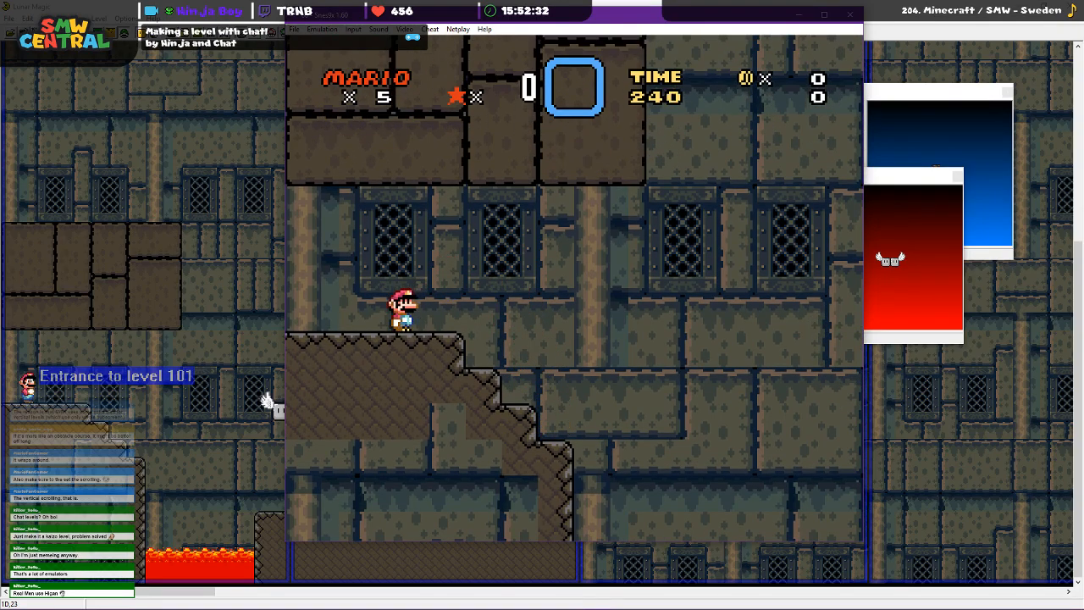
pyautogui.press('Right')
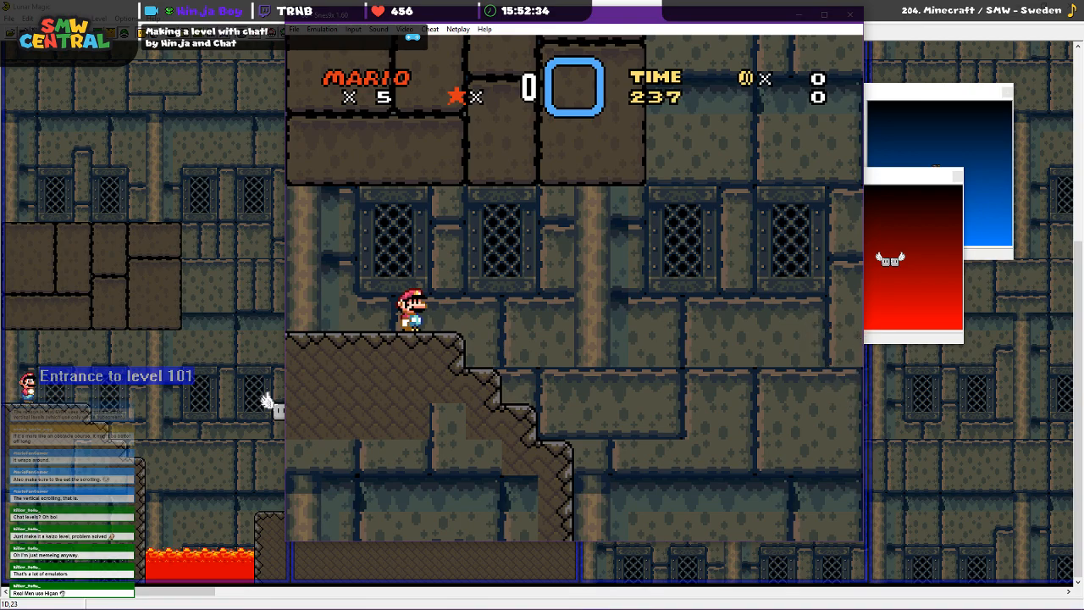
pyautogui.press('Right')
pyautogui.press('Right')
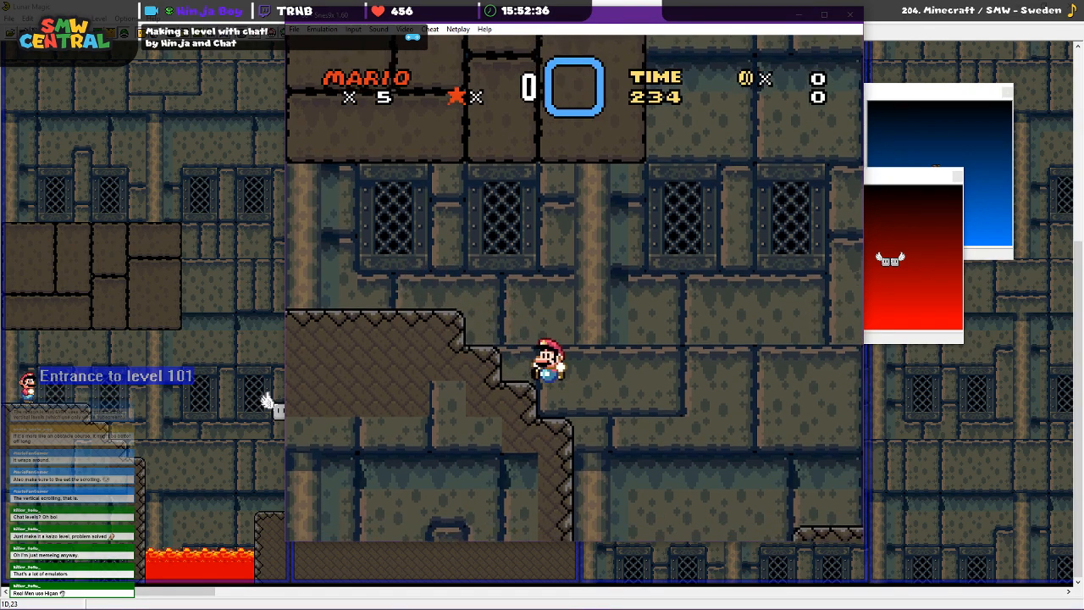
# Jump from the stairs onto the flying blocks and across to the tall stone ledge, and close the emulator
pyautogui.press('Right')
pyautogui.press('c')
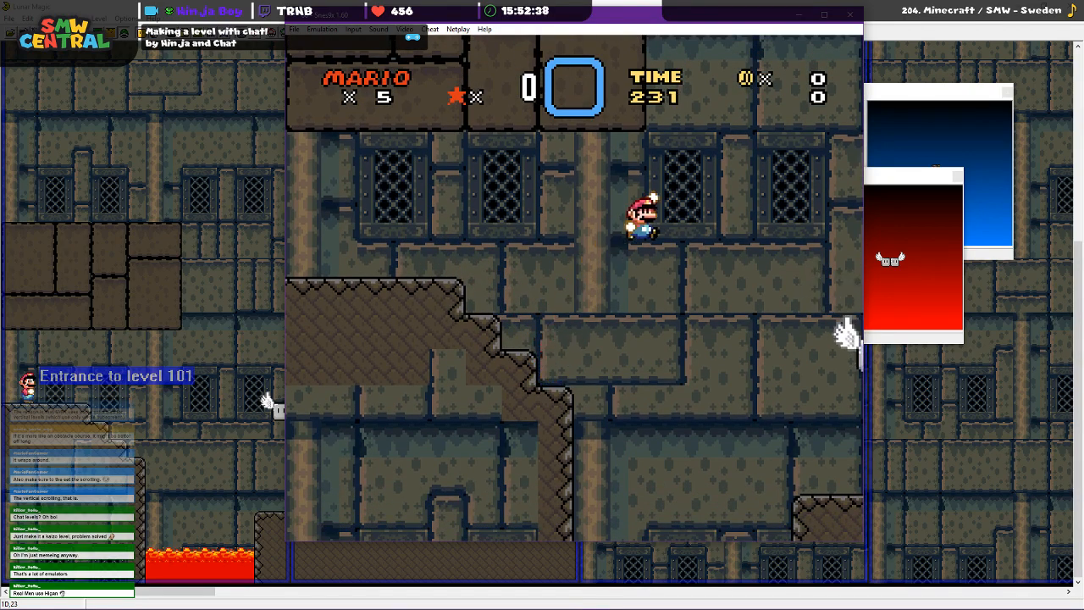
pyautogui.press('Left')
pyautogui.press('Right')
pyautogui.press('c')
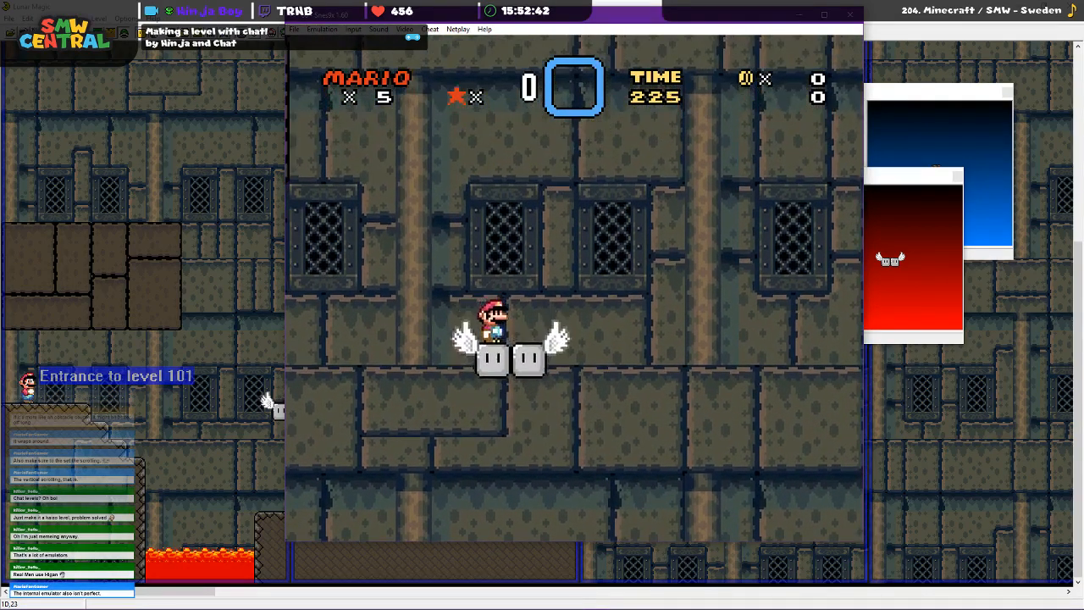
pyautogui.press('c')
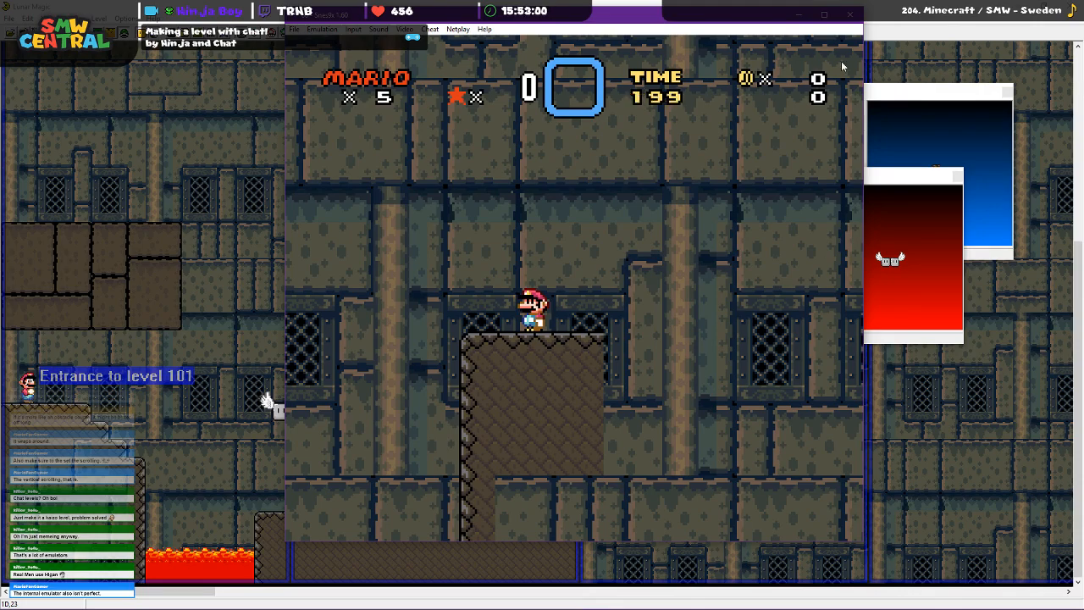
pyautogui.click(850, 15)
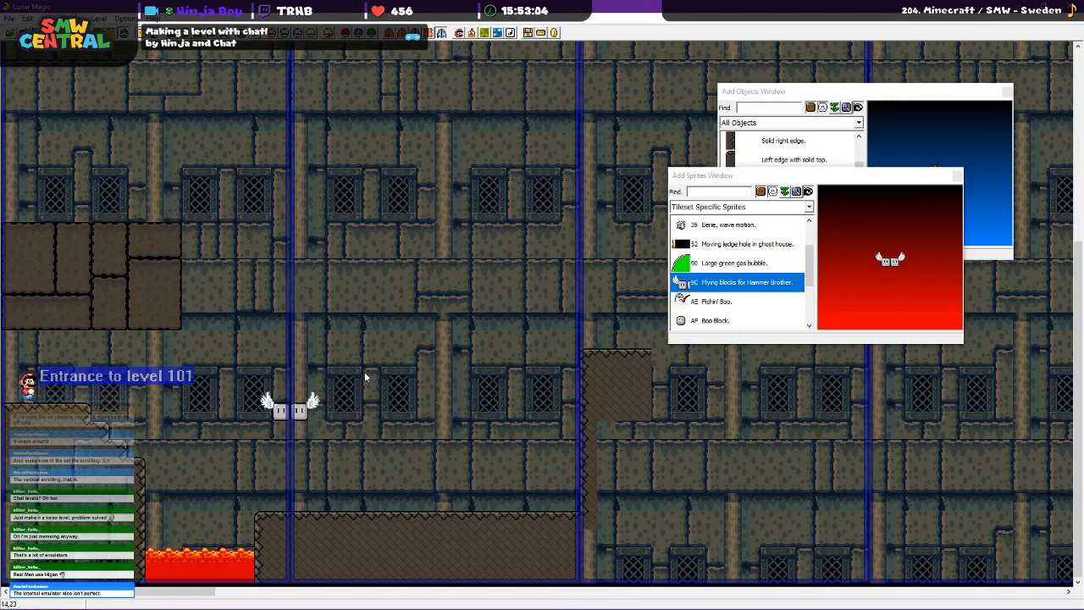
# Display the game-screen design guide and examine how it covers the area above the level entrance
pyautogui.press('F3')
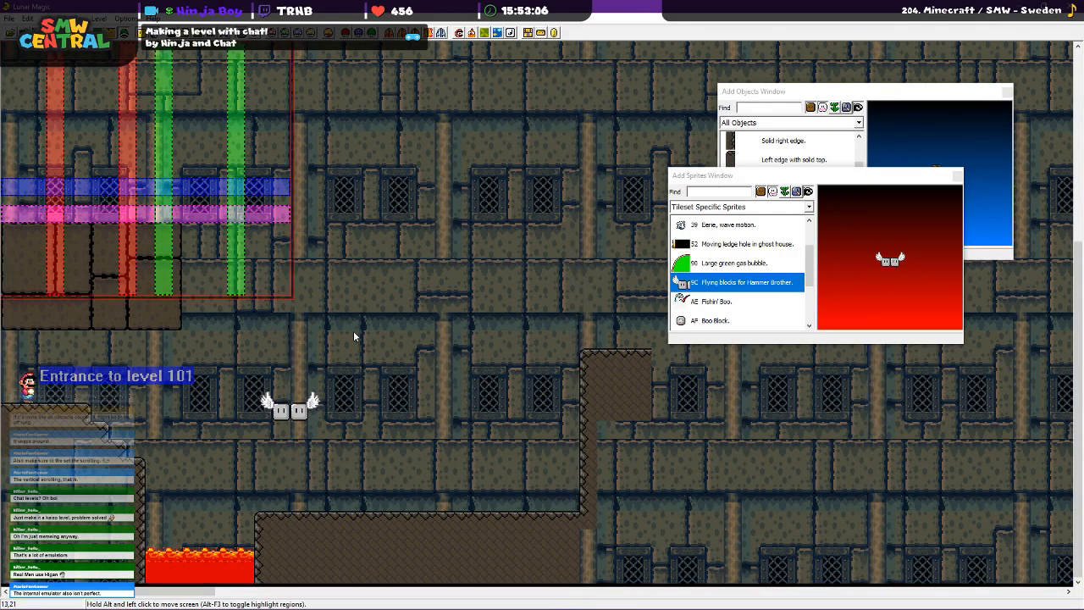
pyautogui.scroll(3, 250, 178)
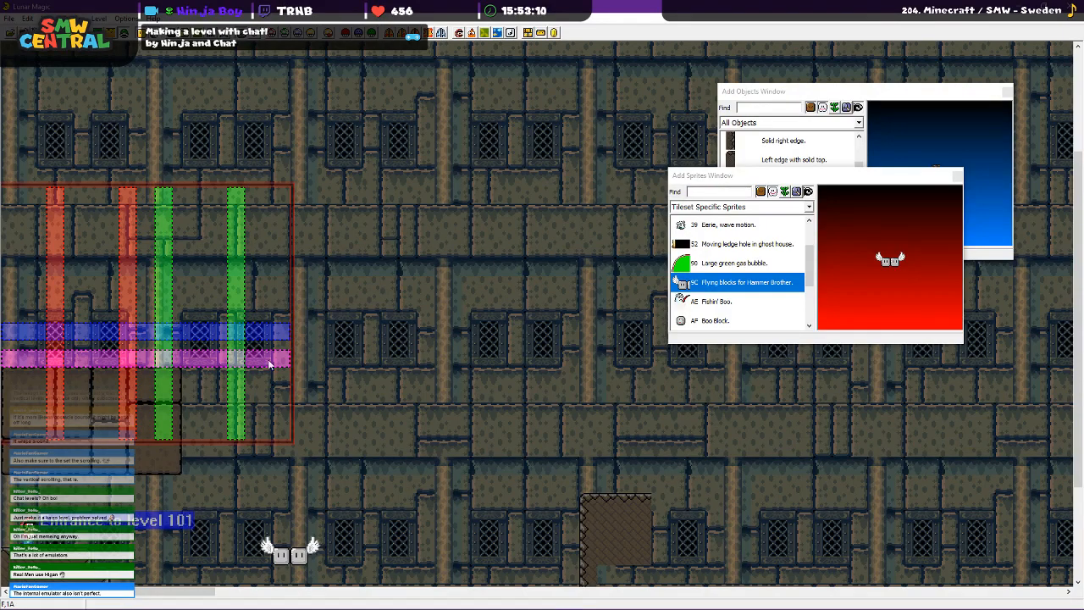
pyautogui.scroll(-3, 172, 243)
pyautogui.moveTo(181, 299); pyautogui.dragTo(237, 337, button='right')
pyautogui.press('Delete')
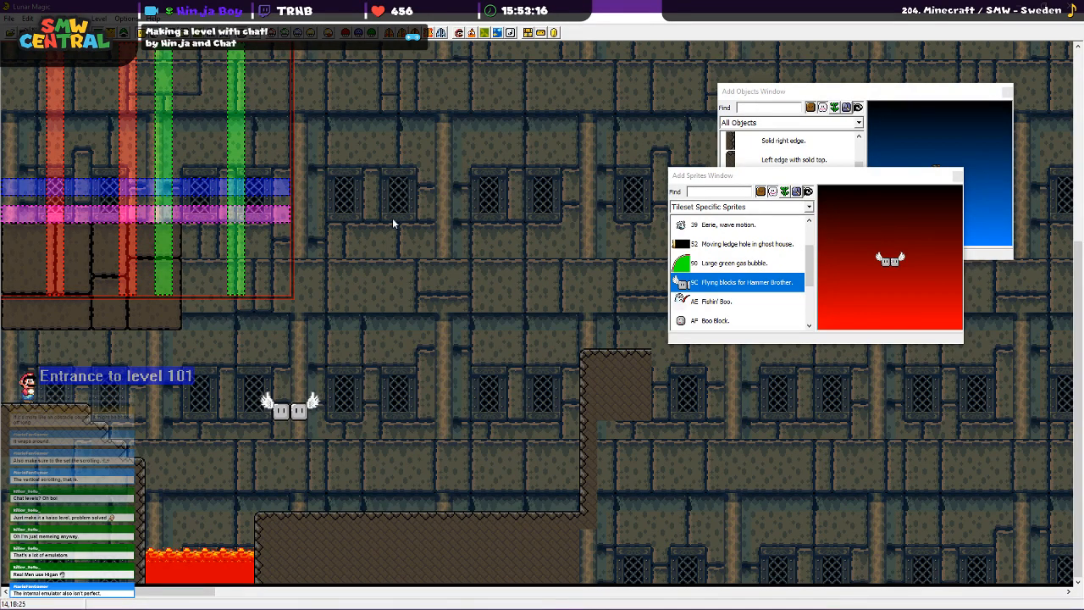
# Compare the subscreen boundaries with the screen design guide around the entrance and the flying blocks
pyautogui.scroll(1, 369, 272)
pyautogui.press('F2')
pyautogui.press('F2')
pyautogui.press('F2')
pyautogui.press('3')
pyautogui.scroll(-3, 227, 425)
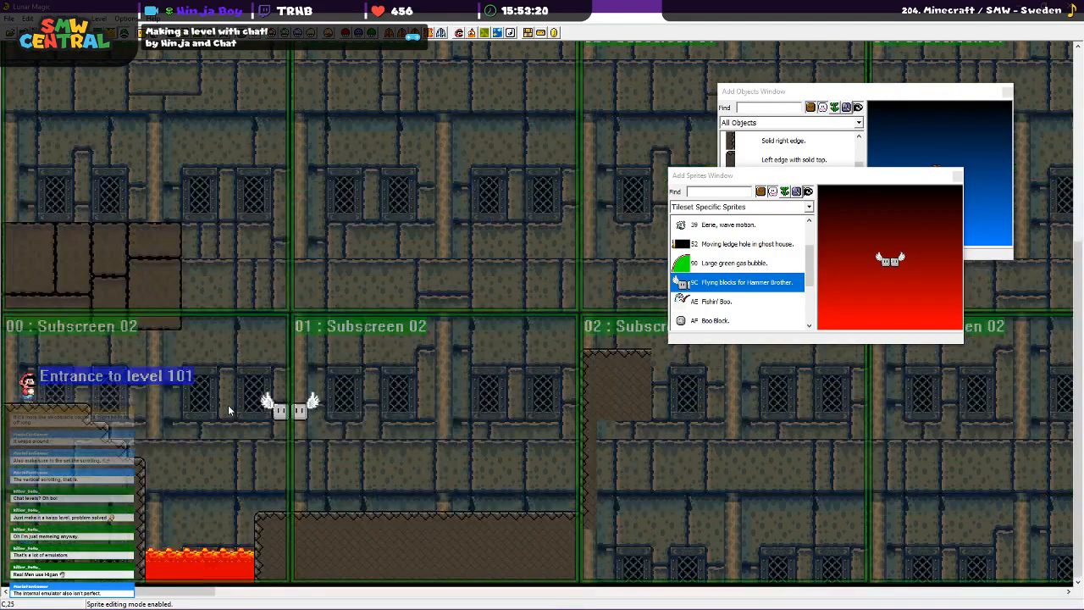
pyautogui.press('F2')
pyautogui.press('F2')
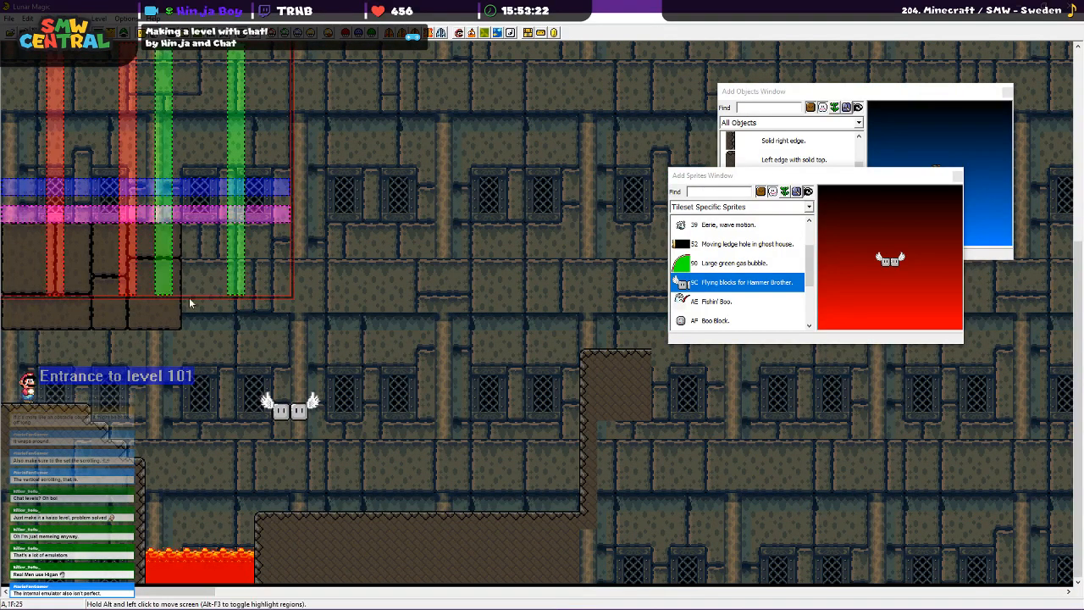
# Move the screen design guide around the first screen to check what the camera shows between the ceiling and the lava
pyautogui.scroll(3, 243, 290)
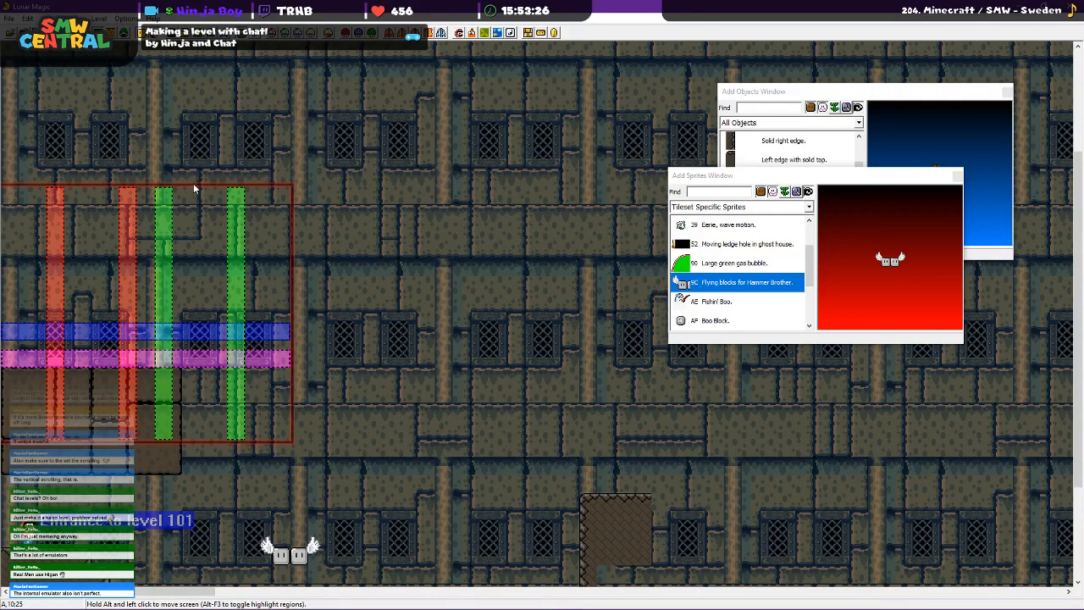
pyautogui.moveTo(193, 186); pyautogui.dragTo(289, 247)
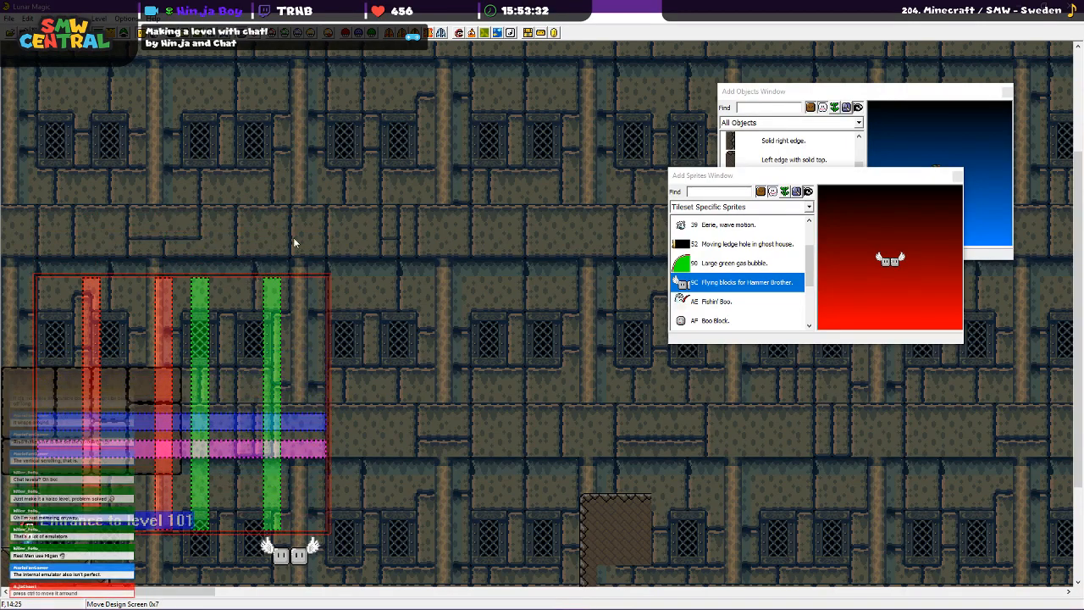
pyautogui.scroll(-3, 289, 242)
pyautogui.moveTo(269, 190); pyautogui.dragTo(231, 415)
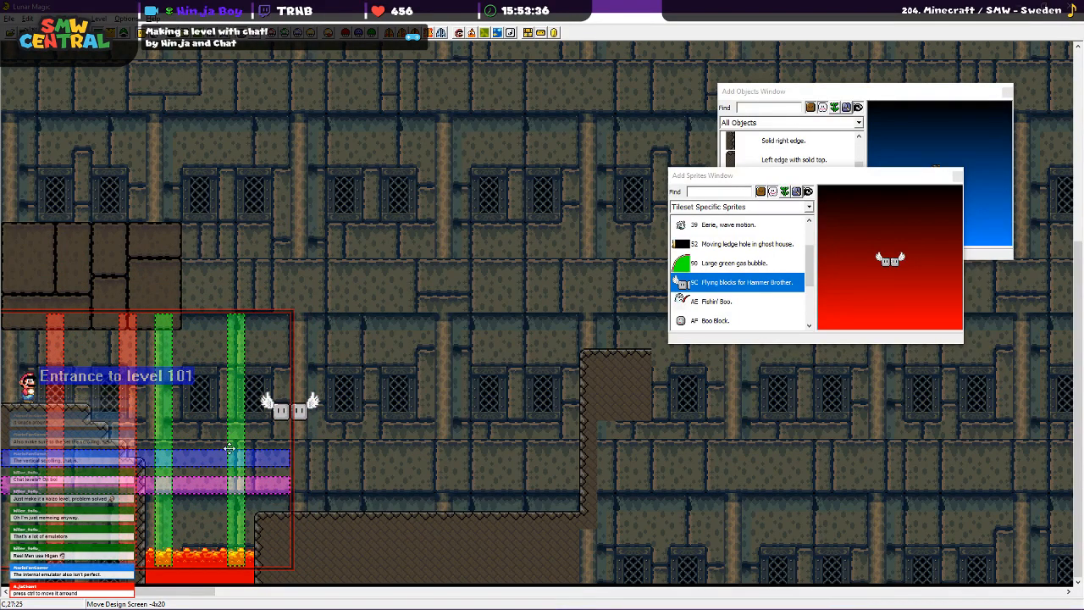
pyautogui.moveTo(231, 441); pyautogui.dragTo(238, 211)
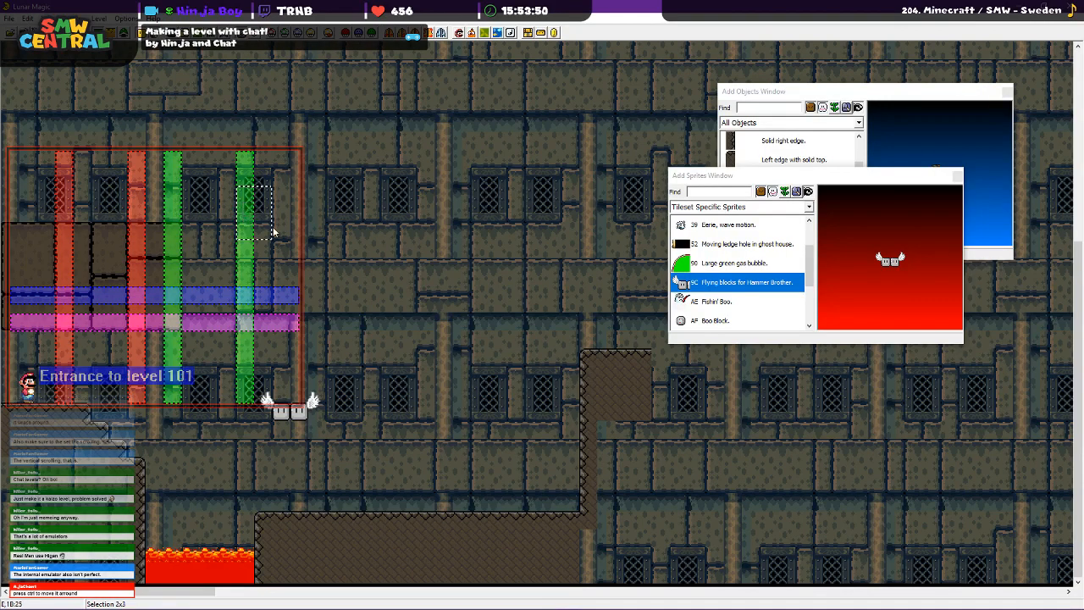
pyautogui.moveTo(230, 193)
pyautogui.mouseDown()
pyautogui.moveTo(215, 227)
pyautogui.moveTo(175, 215)
pyautogui.moveTo(256, 176)
pyautogui.mouseUp()
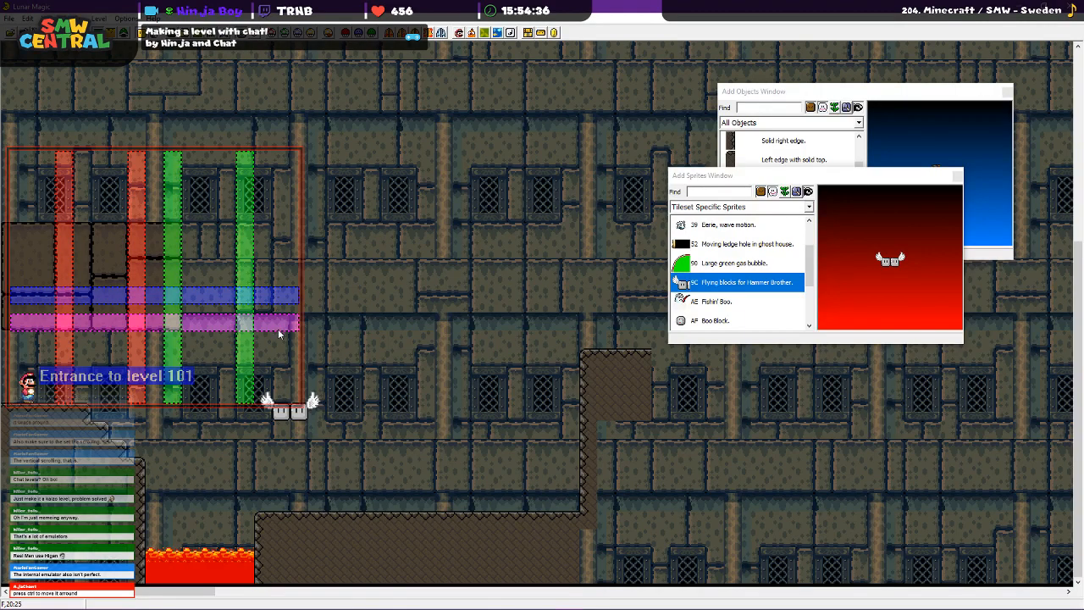
# Place the screen design guide above the floor between the lava pit and the tall ledge, and save level 101
pyautogui.click(383, 300)
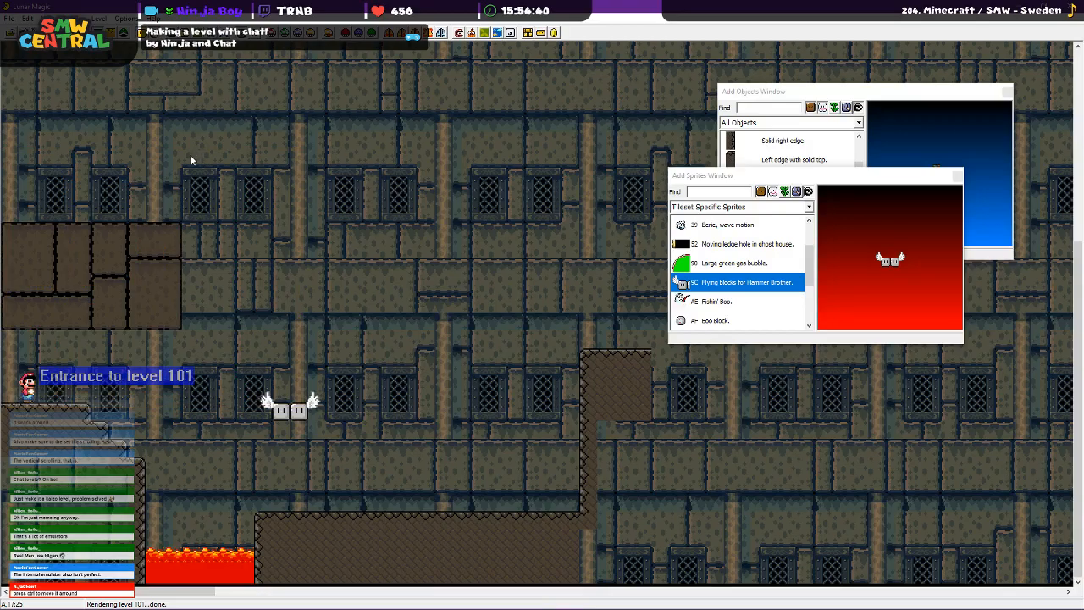
pyautogui.keyDown('alt'); pyautogui.moveTo(175, 155); pyautogui.dragTo(452, 261); pyautogui.keyUp('alt')
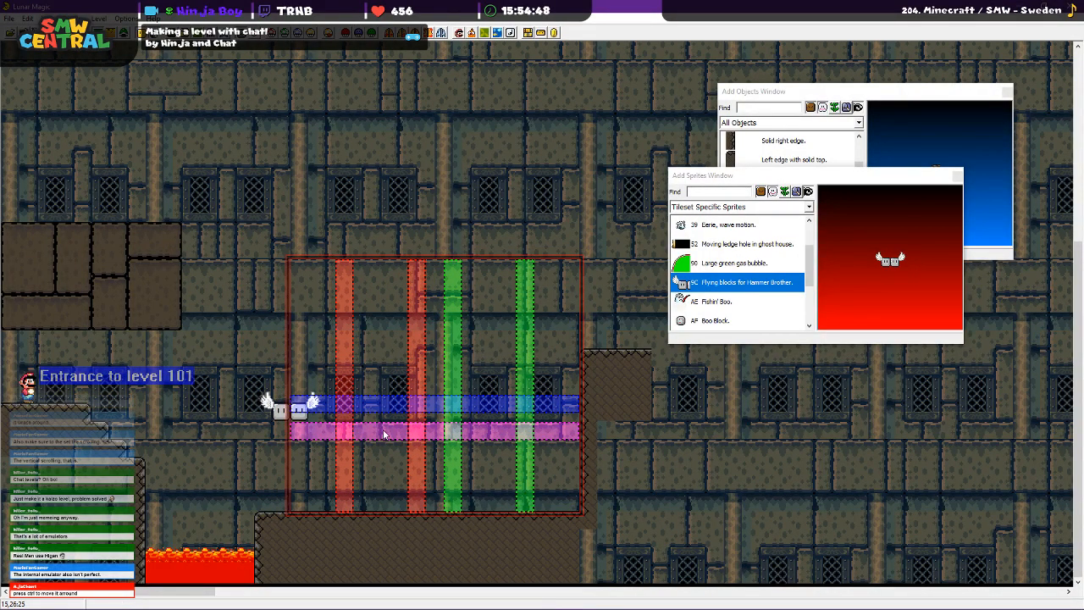
pyautogui.hotkey('ctrl', 's')
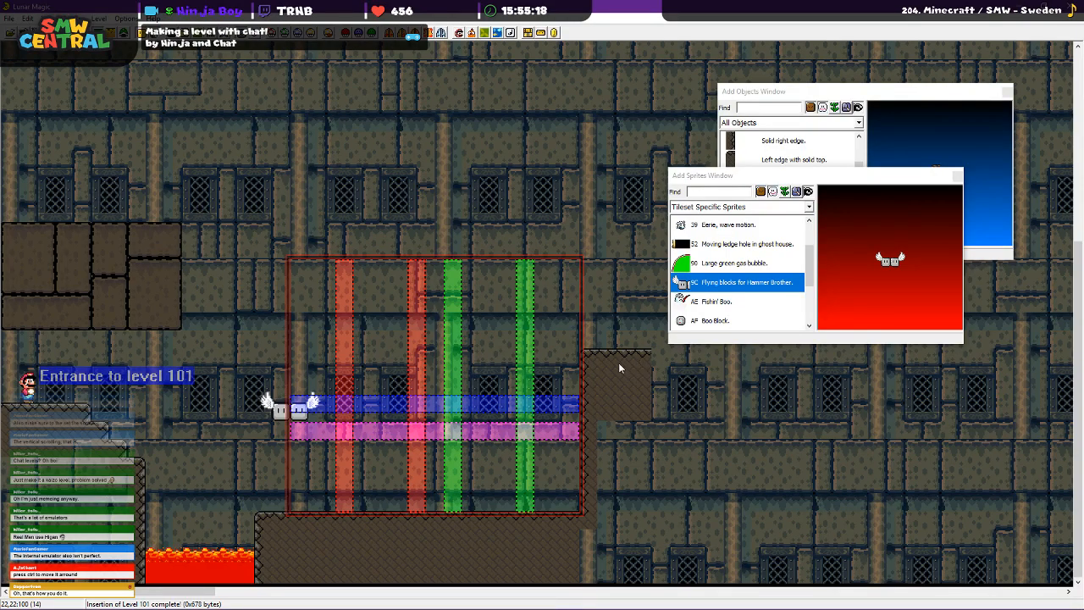
# Move the screen design guide back to the entrance area, check it against the subscreen boundaries and lower it to the level's bottom
pyautogui.moveTo(532, 344); pyautogui.dragTo(242, 242)
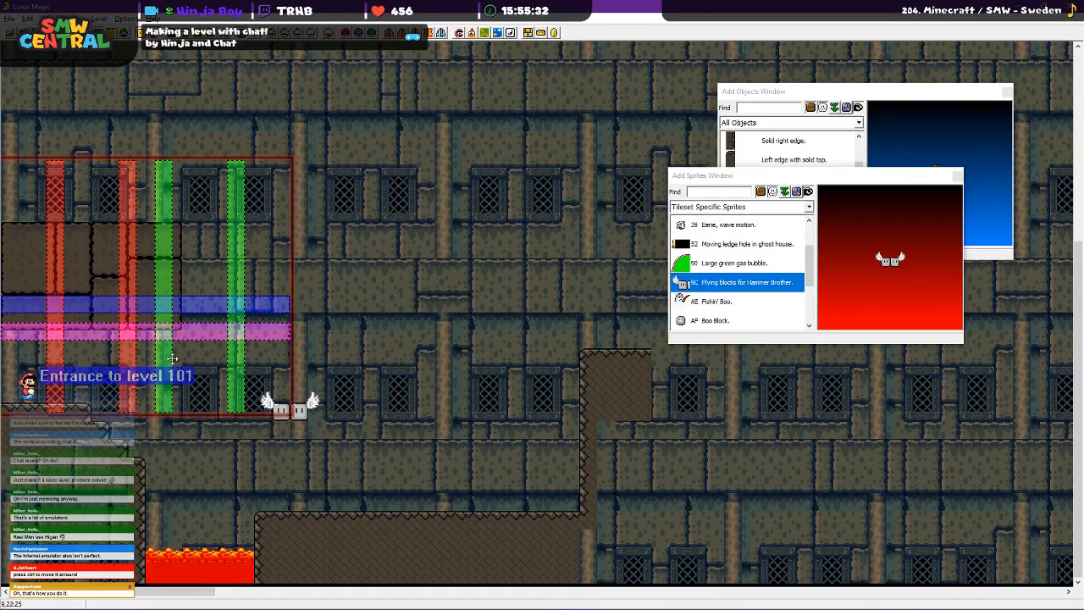
pyautogui.moveTo(175, 341); pyautogui.dragTo(193, 276)
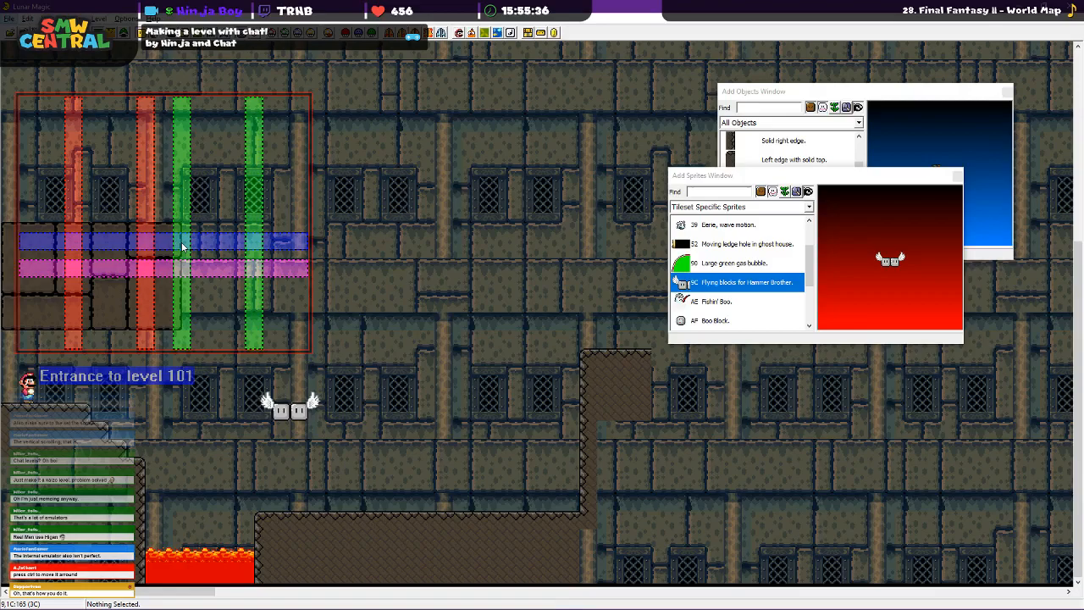
pyautogui.press('F2')
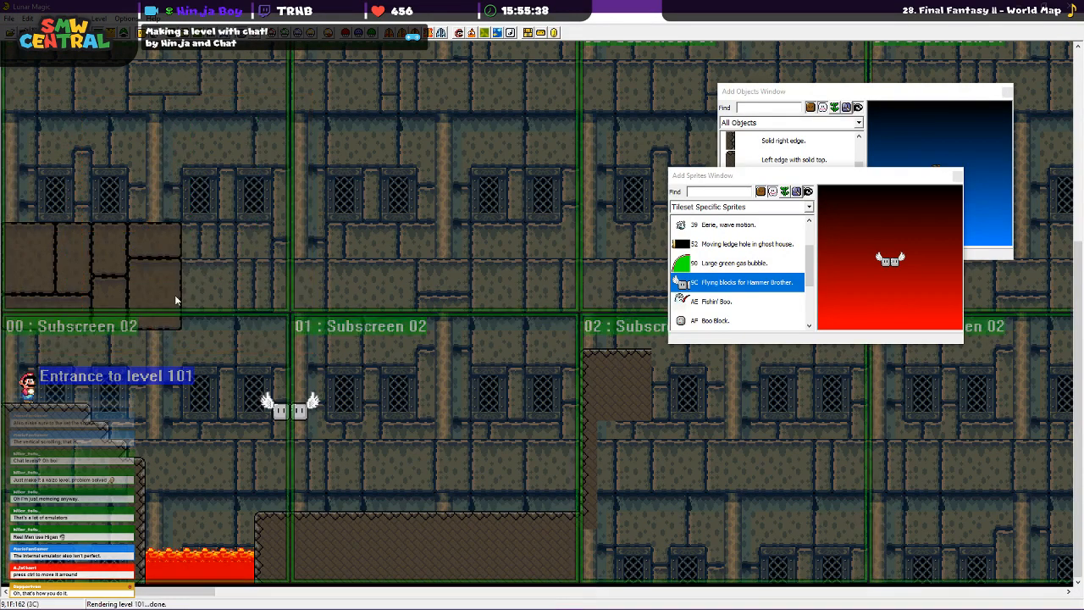
pyautogui.press('F2')
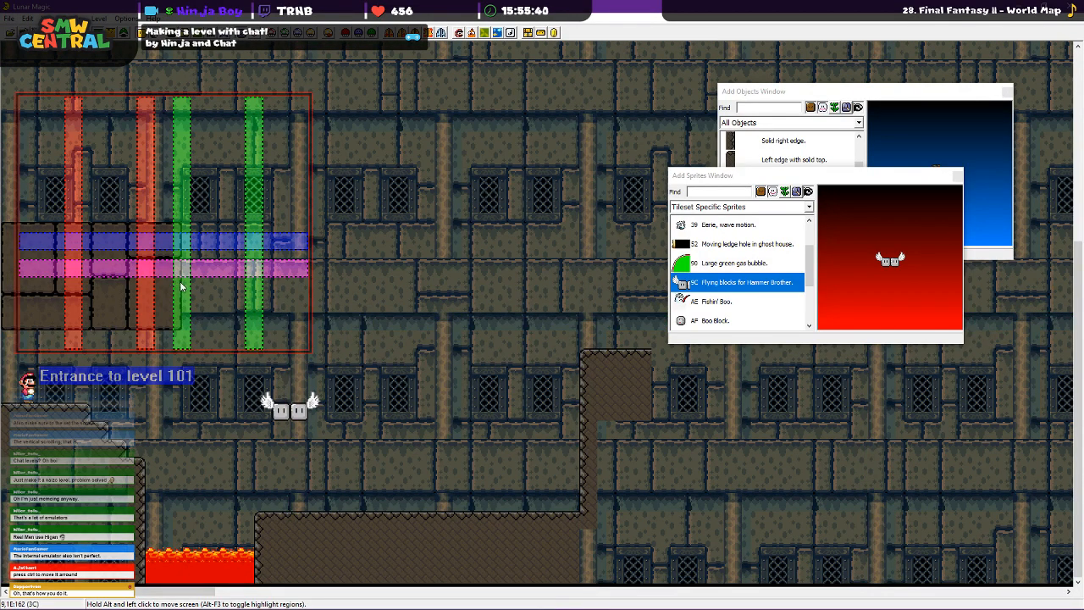
pyautogui.keyDown('ctrl'); pyautogui.moveTo(164, 275); pyautogui.dragTo(135, 585); pyautogui.keyUp('ctrl')
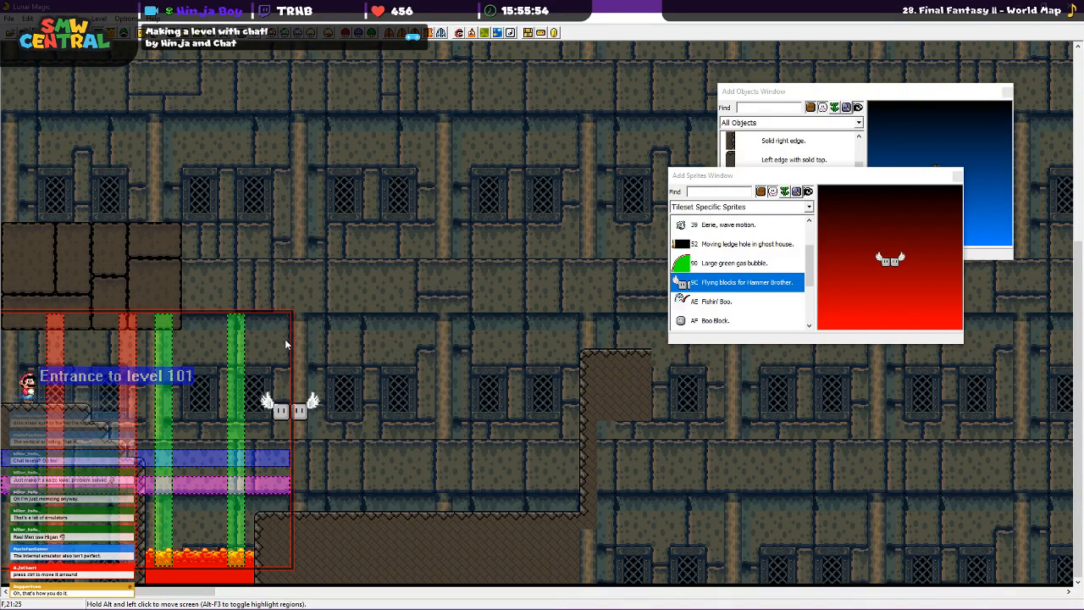
# Recheck the subscreen boundaries near the entrance, hide the screen design guide and return to Layer 1 editing mode
pyautogui.press('F3')
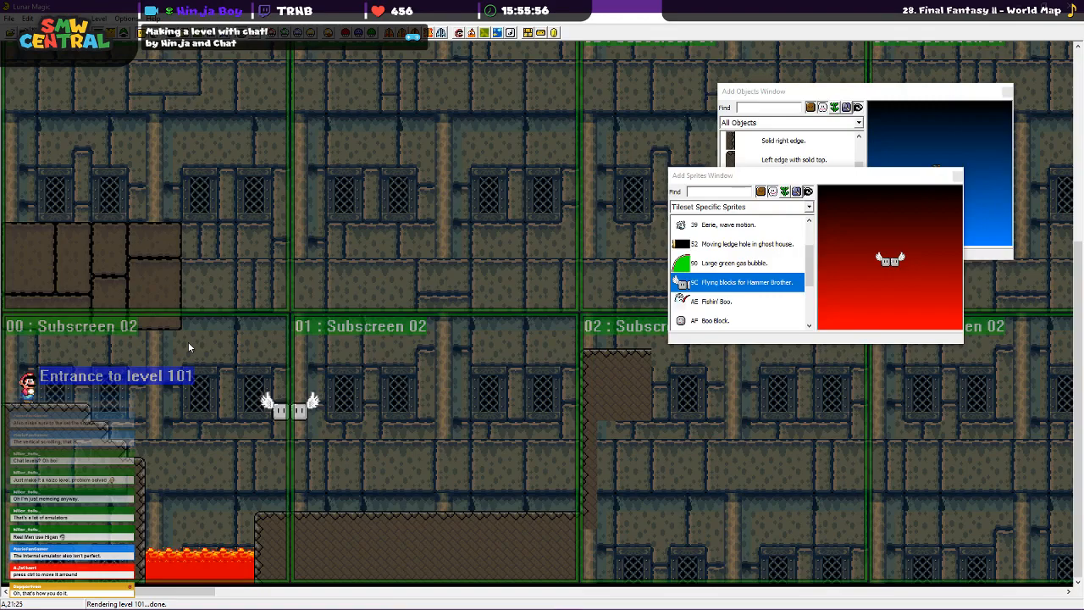
pyautogui.press('F3')
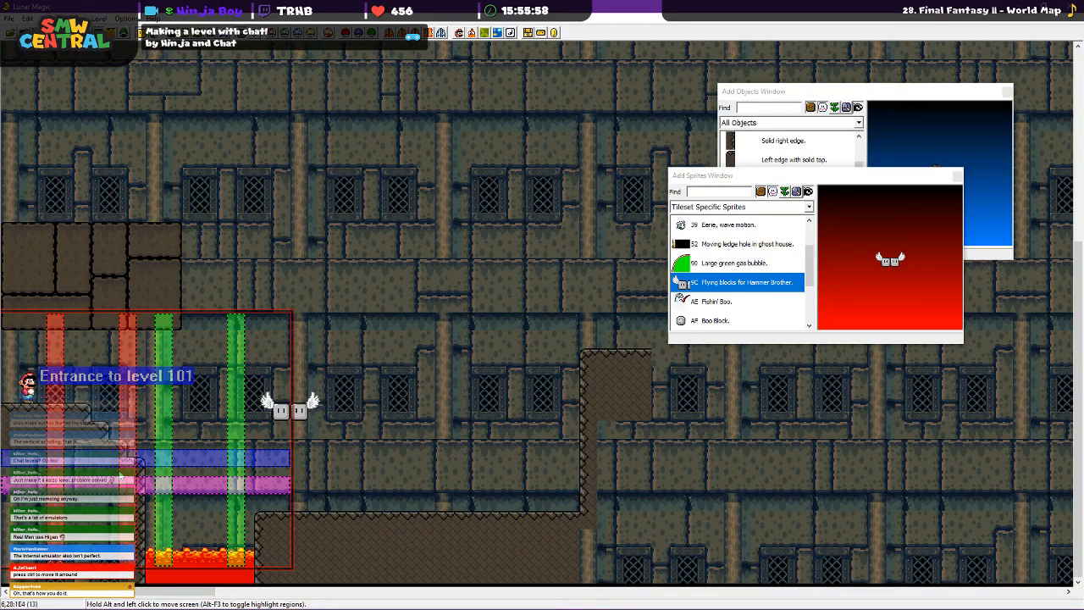
pyautogui.keyDown('alt'); pyautogui.moveTo(123, 481); pyautogui.dragTo(125, 336); pyautogui.keyUp('alt')
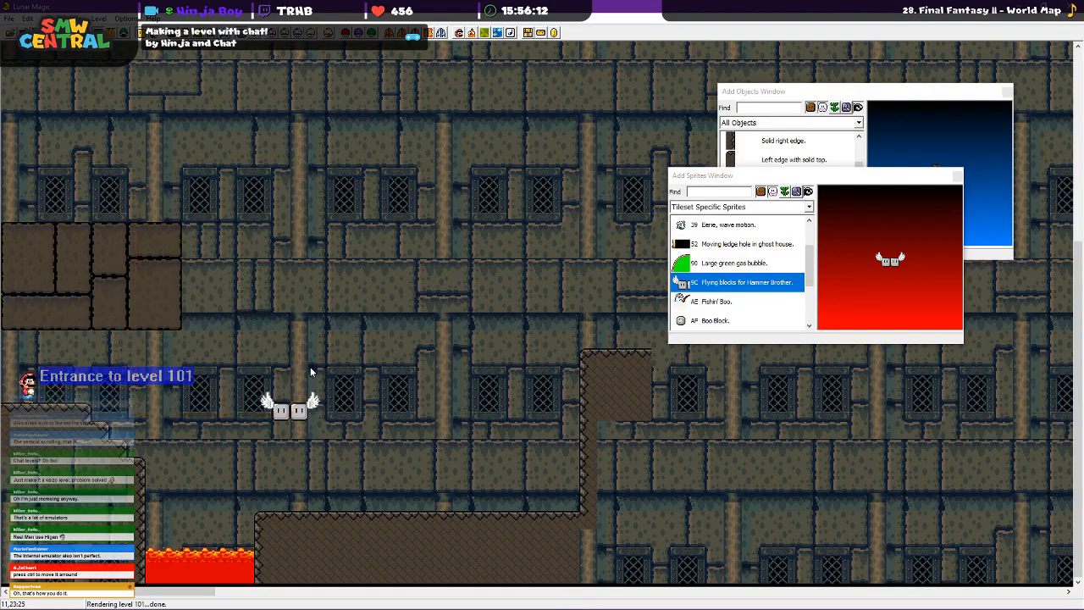
pyautogui.press('3')
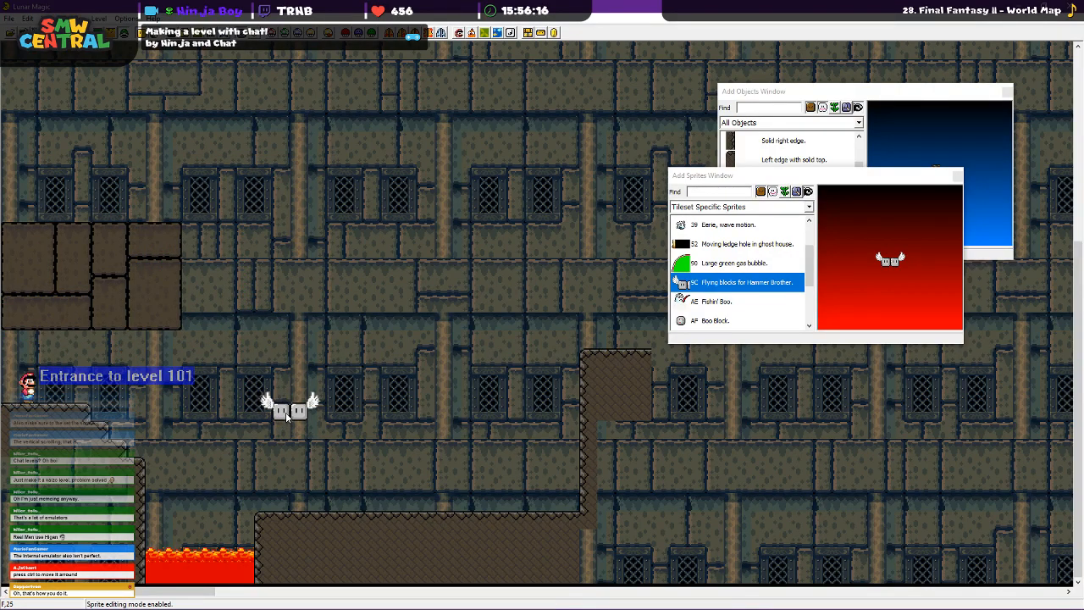
pyautogui.press('1')
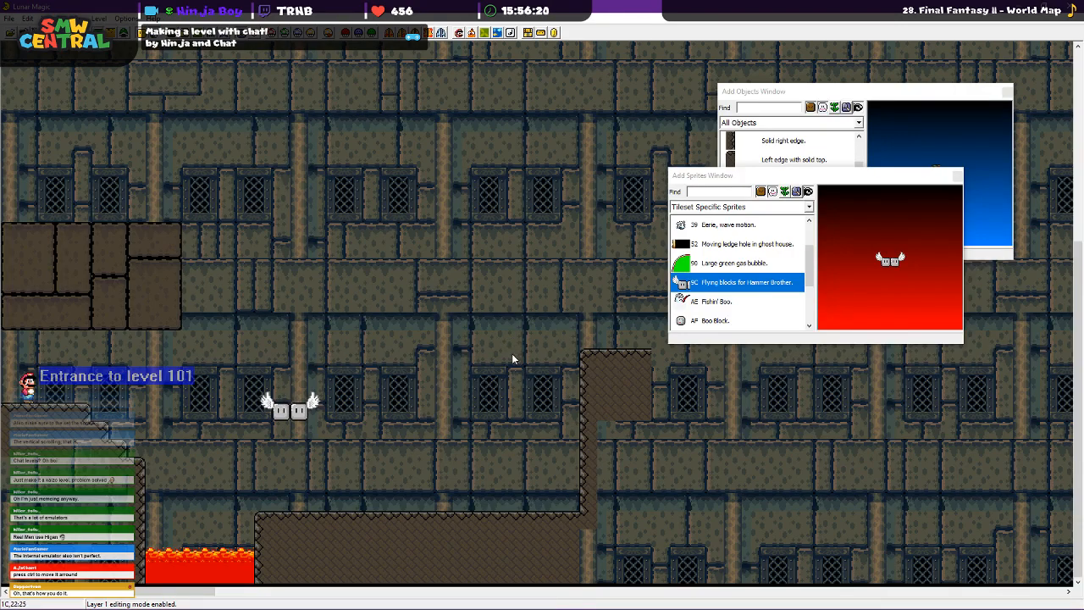
# Show the screen boundaries and move the tall ledge with its wall six tiles to the right
pyautogui.press('F2')
pyautogui.press('F1')
pyautogui.click(587, 443)
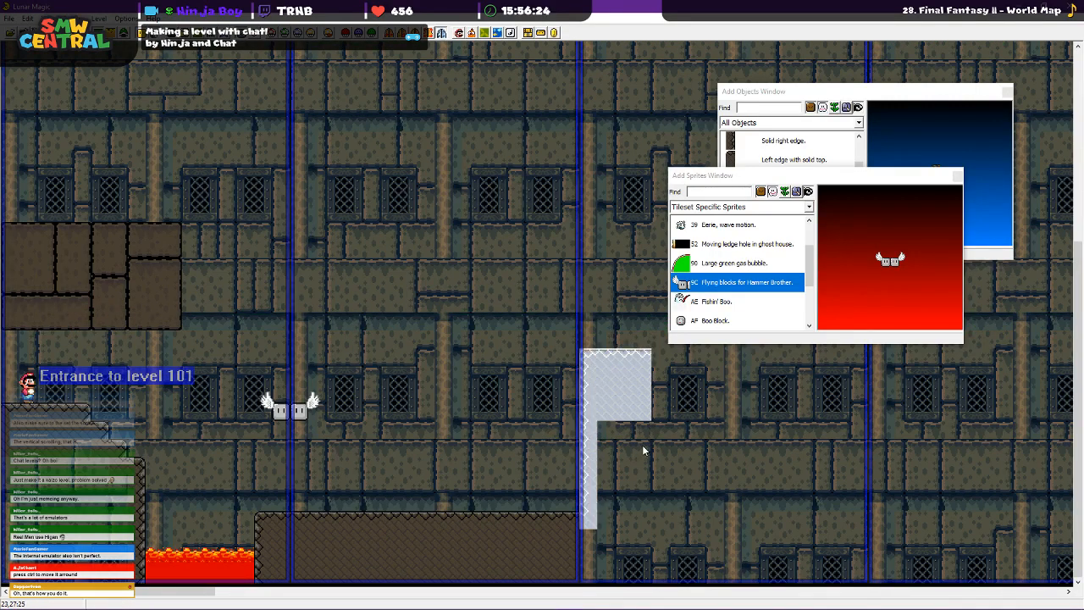
pyautogui.moveTo(587, 443); pyautogui.dragTo(695, 442)
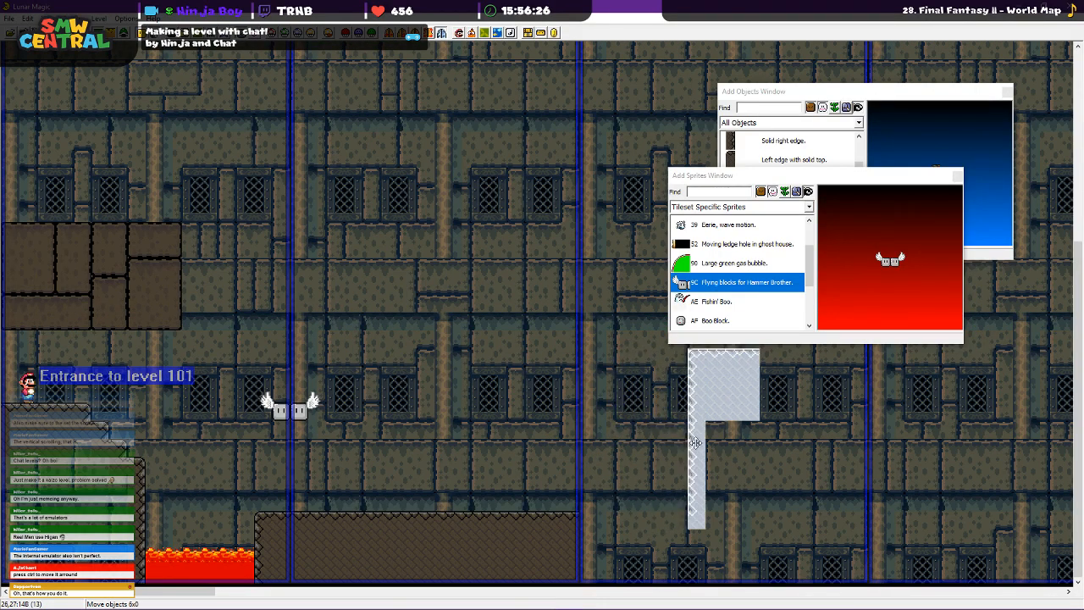
# Extend the floor beyond the lava rightward to meet the moved ledge wall, and save level 101
pyautogui.click(598, 486)
pyautogui.click(583, 533)
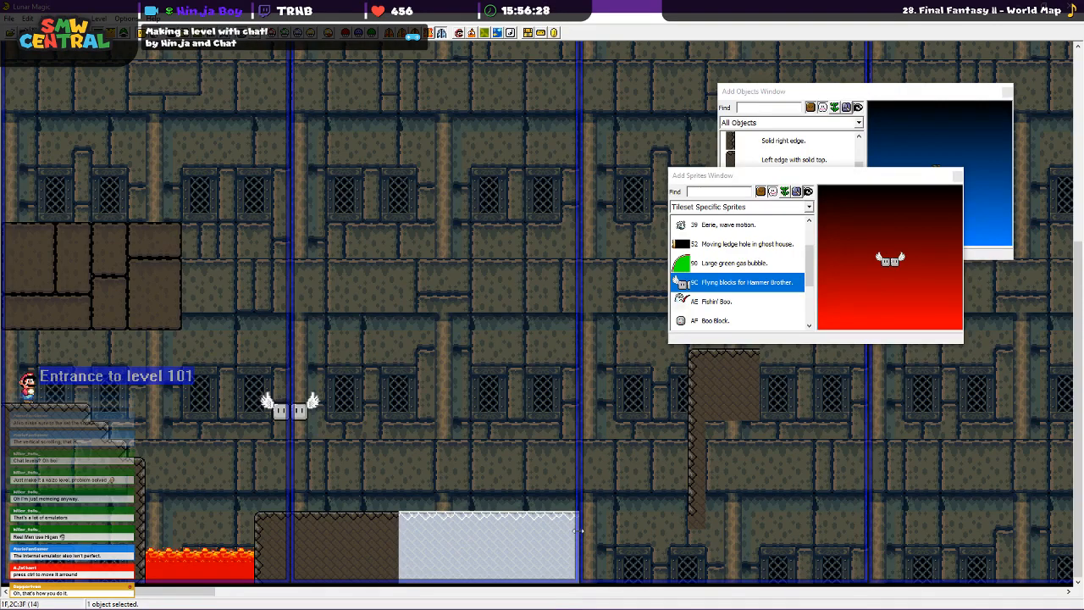
pyautogui.moveTo(580, 530); pyautogui.dragTo(677, 524)
pyautogui.click(627, 438)
pyautogui.hotkey('ctrl', 's')
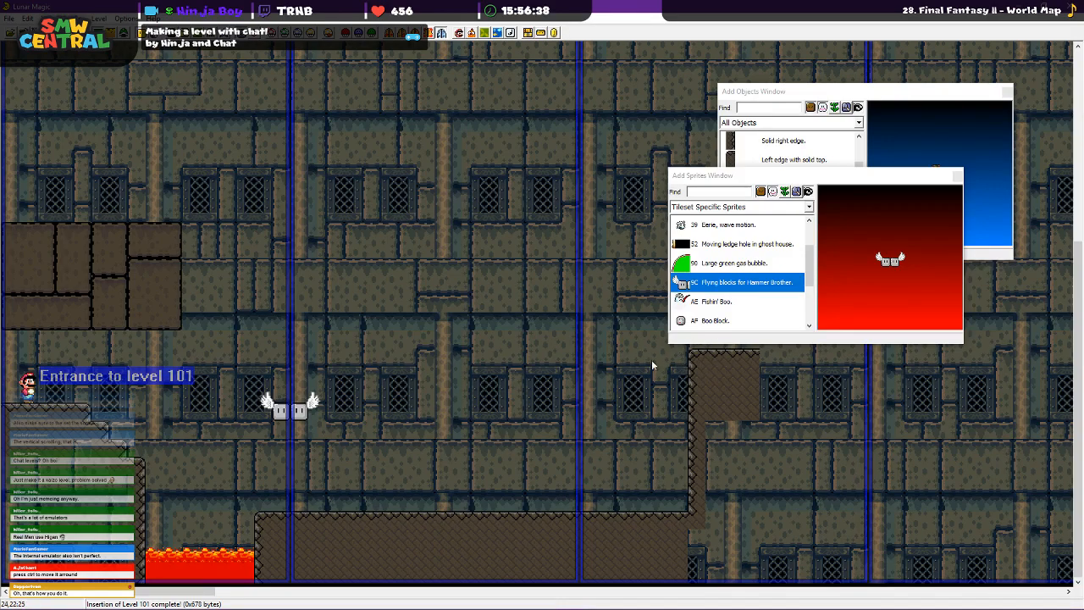
# Add a stone block three tiles wide and two tall at the ceiling mass's lower right end, and save level 101
pyautogui.moveTo(782, 182); pyautogui.dragTo(883, 286)
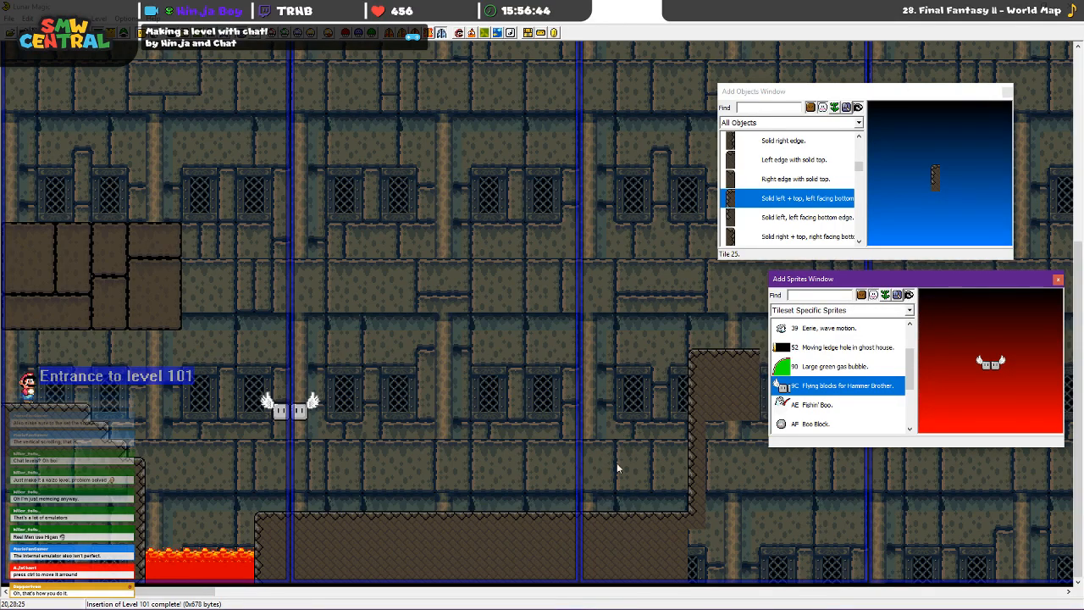
pyautogui.moveTo(150, 243); pyautogui.dragTo(191, 303)
pyautogui.click(207, 363)
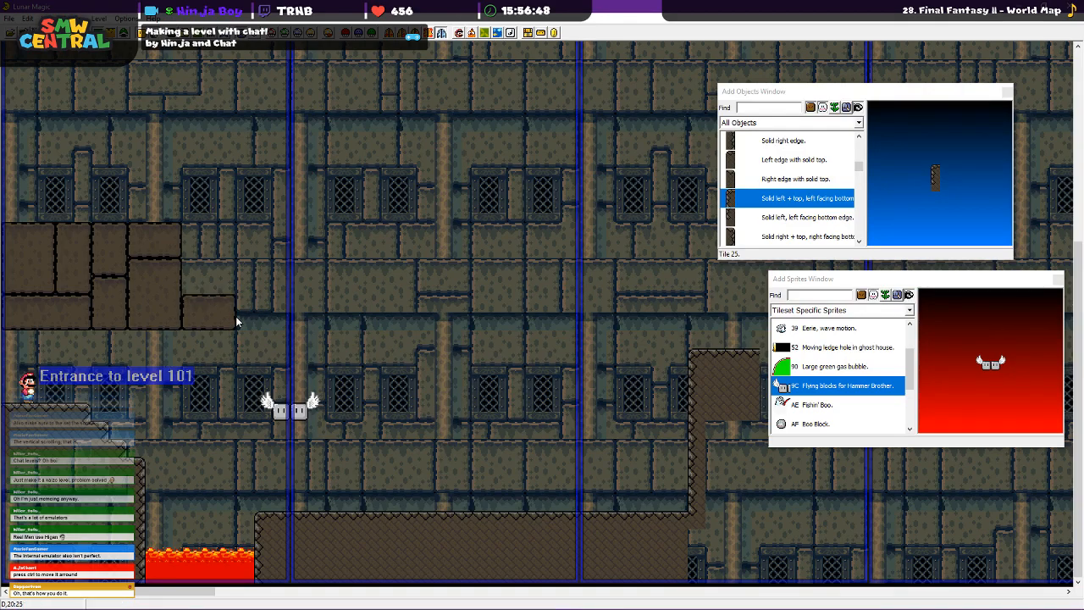
pyautogui.hotkey('ctrl', 's')
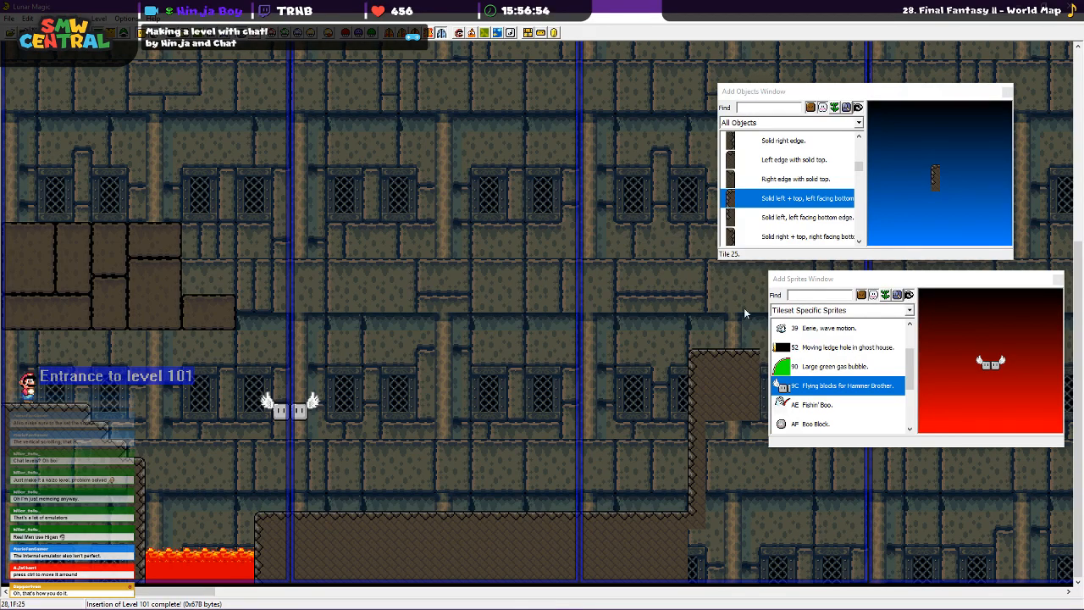
# Place three single coins (object 05) in a V shape above the new stone block at the ceiling's right end
pyautogui.click(822, 124)
pyautogui.click(778, 135)
pyautogui.scroll(8, 745, 203)
pyautogui.moveTo(740, 217); pyautogui.dragTo(191, 268)
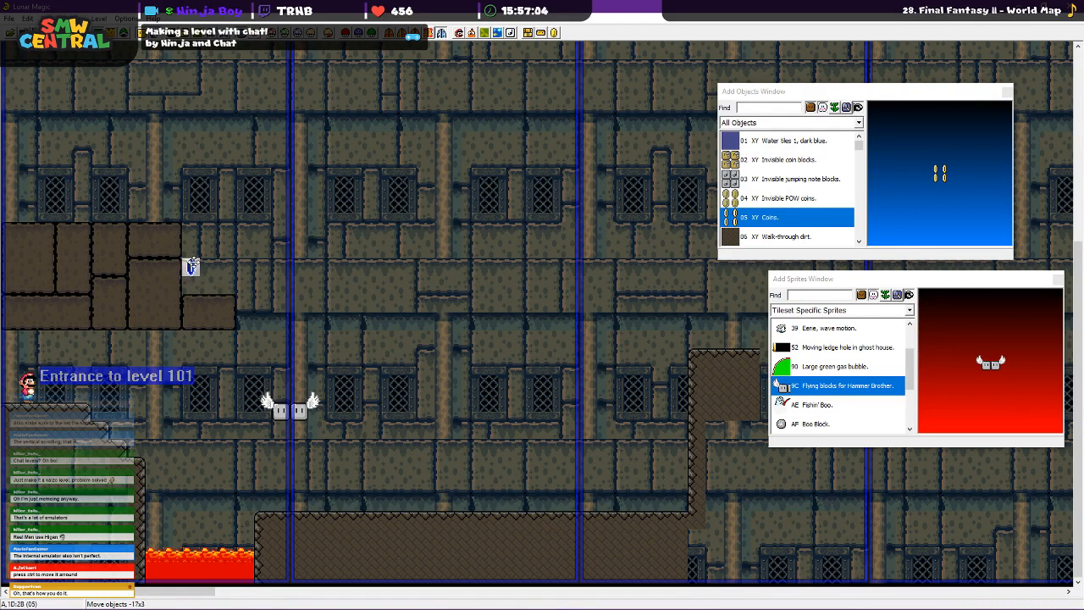
pyautogui.rightClick(215, 296)
pyautogui.moveTo(207, 293); pyautogui.dragTo(208, 279)
pyautogui.rightClick(225, 264)
# Save level 101 and playtest the entrance area with the new stone block and coins
pyautogui.click(169, 80)
pyautogui.click(39, 32)
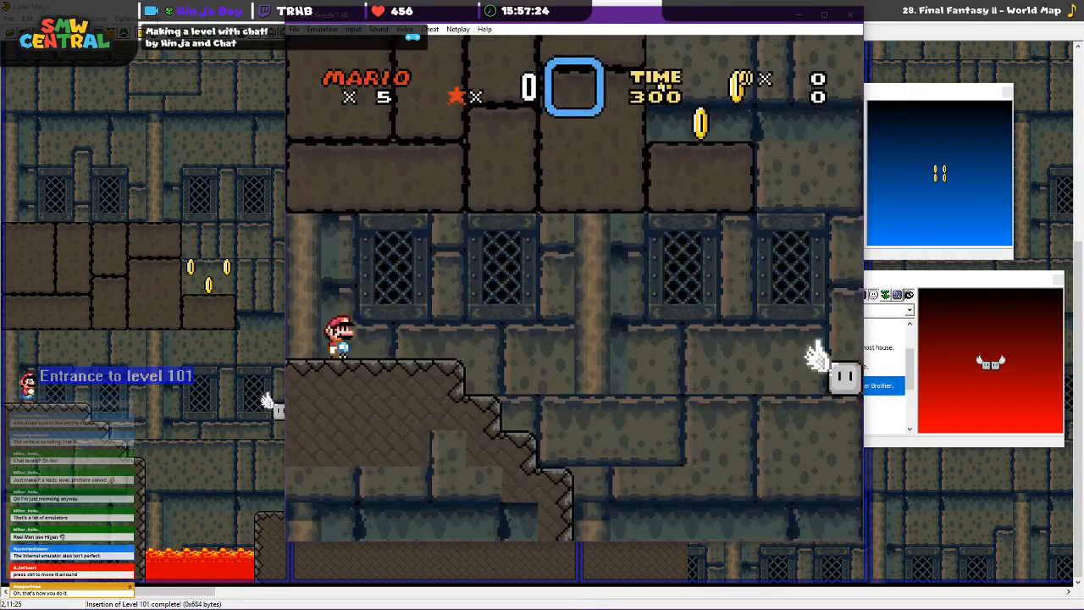
pyautogui.press('Right')
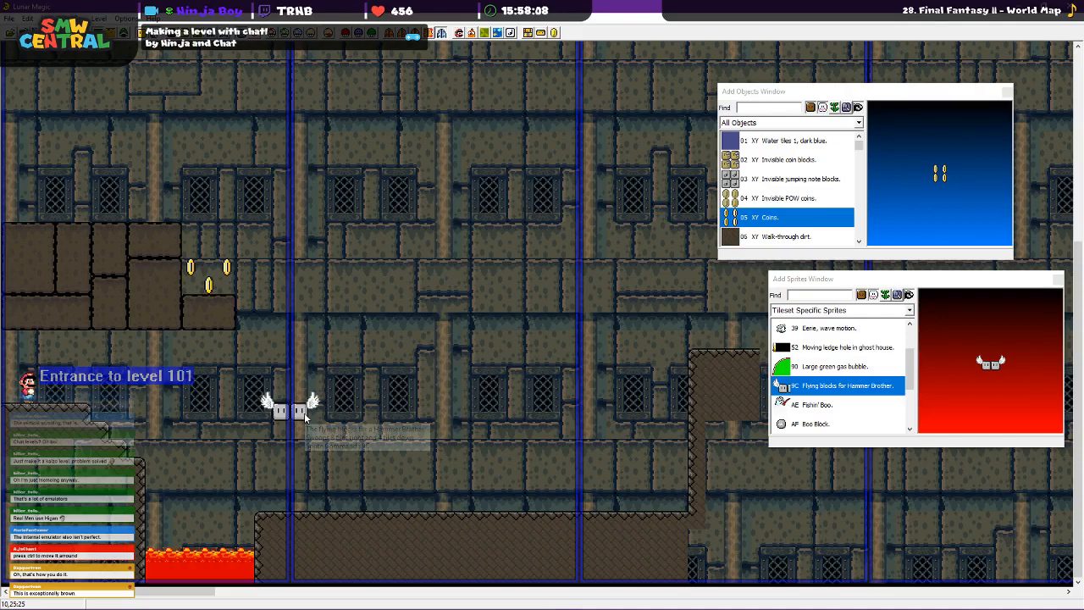
# Add a copy of the three-by-two-tile stone block diagonally below and to the right of the block under the coins
pyautogui.click(220, 310)
pyautogui.rightClick(246, 329)
pyautogui.moveTo(254, 338); pyautogui.dragTo(253, 352)
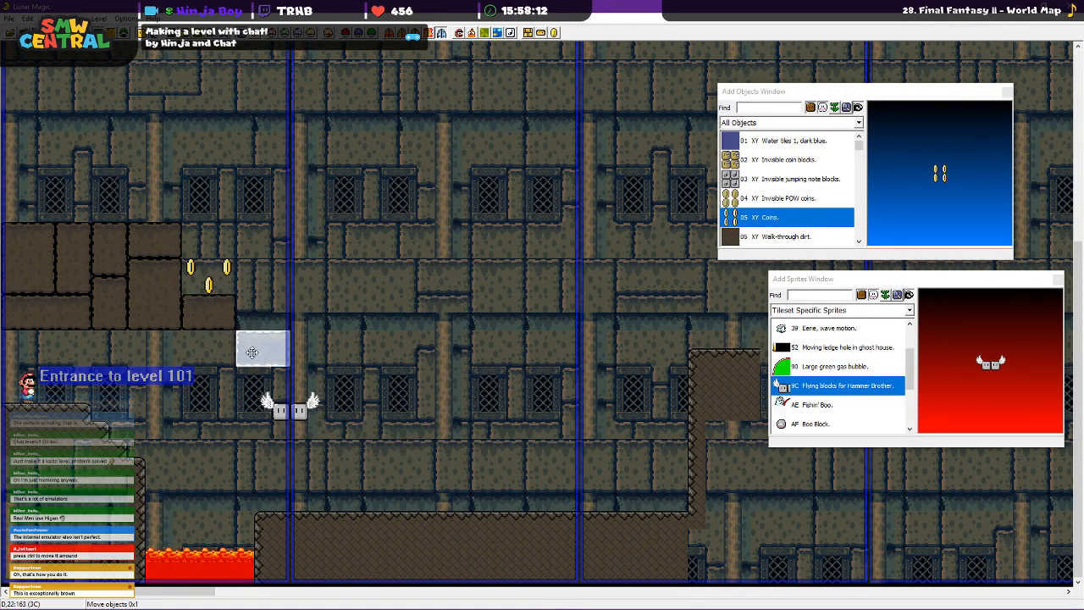
pyautogui.click(261, 331)
pyautogui.click(247, 348)
# Stretch the stone block under the coins down two tiles to a height of four tiles, and save level 101
pyautogui.click(225, 357)
pyautogui.click(216, 324)
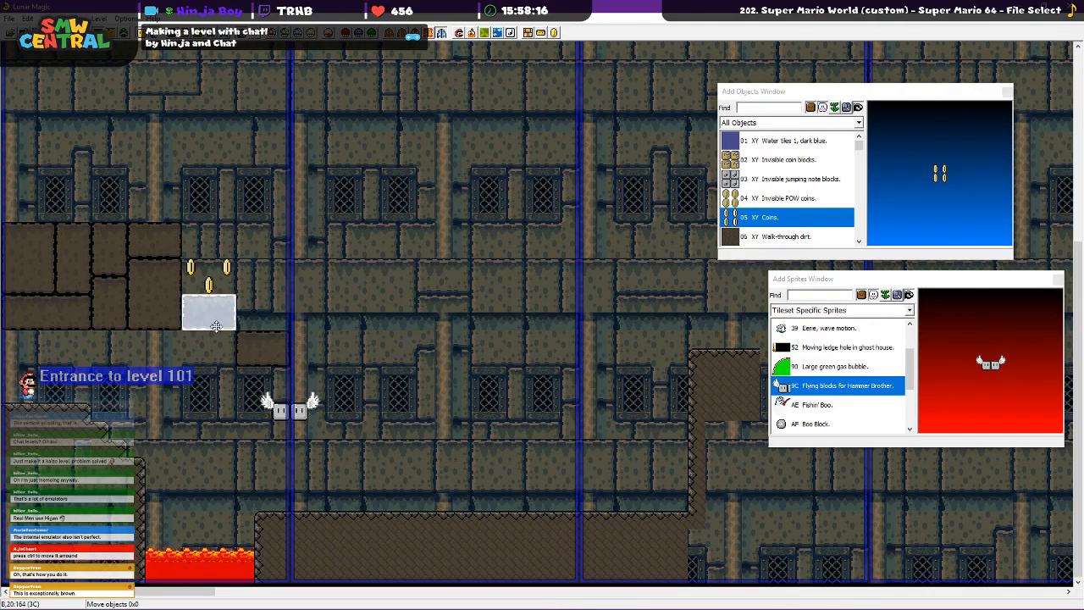
pyautogui.moveTo(212, 328); pyautogui.dragTo(210, 347)
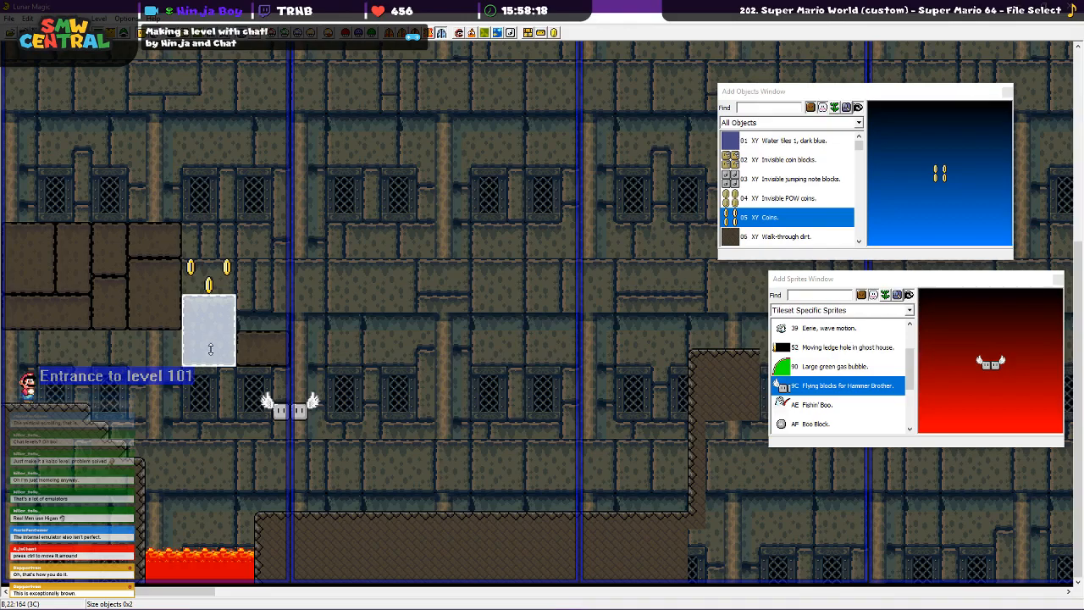
pyautogui.click(322, 311)
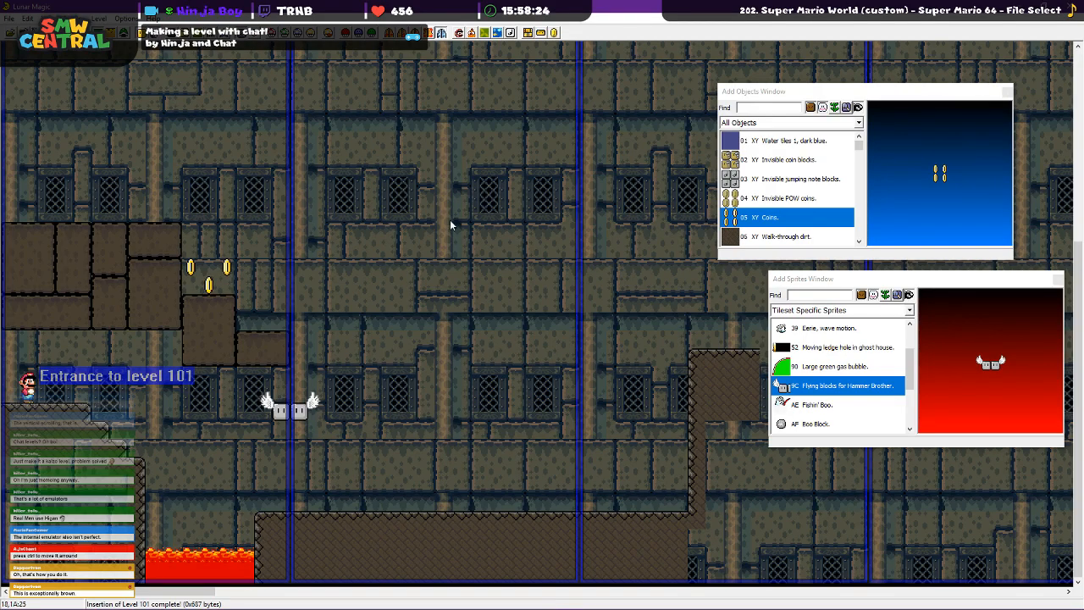
# Playtest level 101 from the entrance, collecting the three coins and climbing onto the ceiling blocks
pyautogui.press('F4')
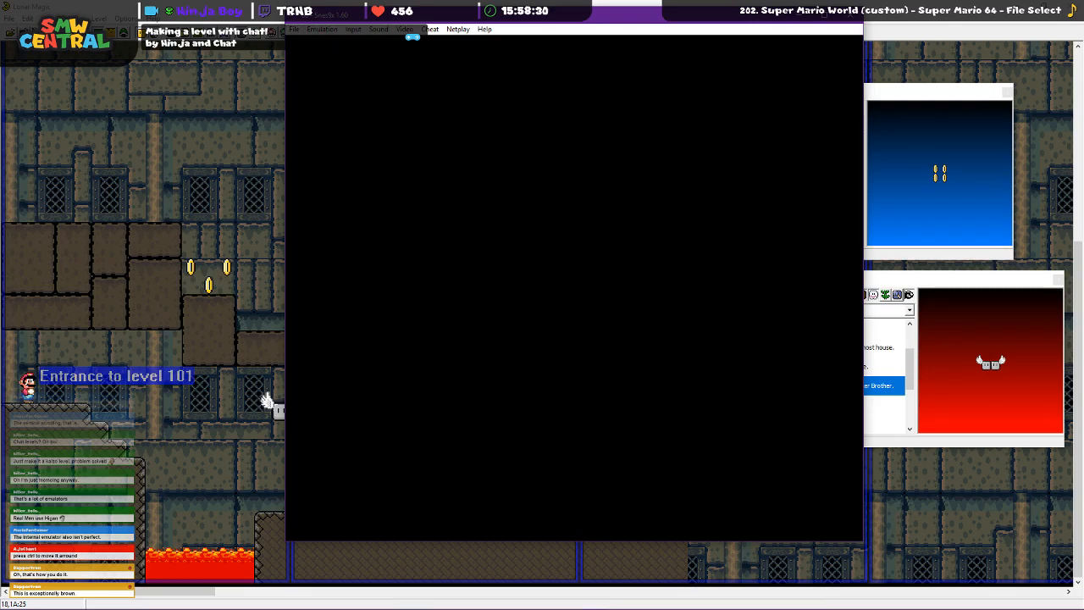
pyautogui.press('space')
pyautogui.press('space')
pyautogui.press('space')
pyautogui.press('c')
pyautogui.press('c')
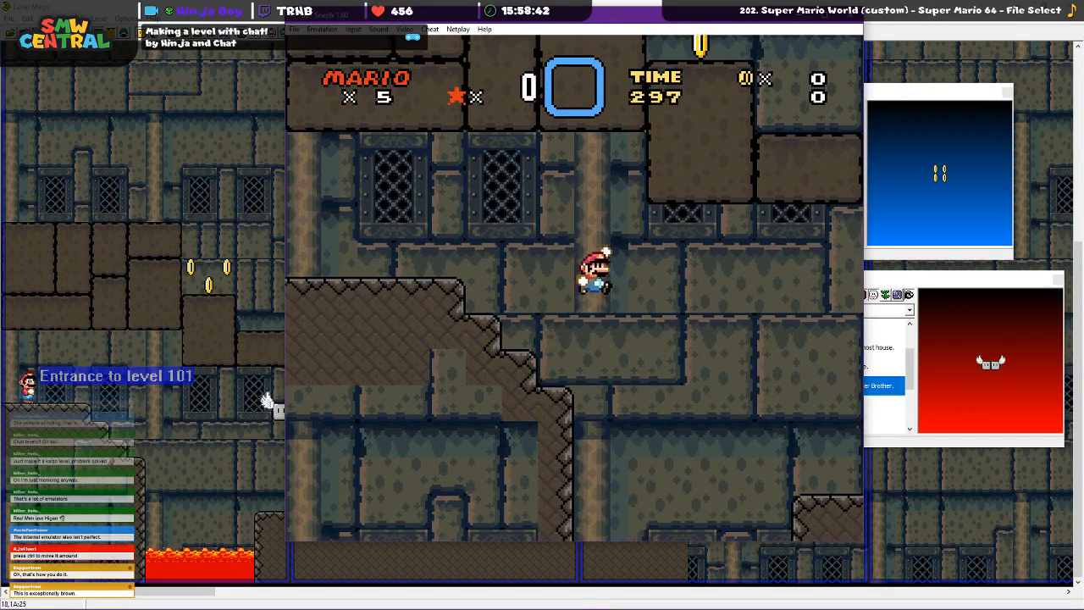
pyautogui.press('Right')
pyautogui.press('c')
pyautogui.press('Left')
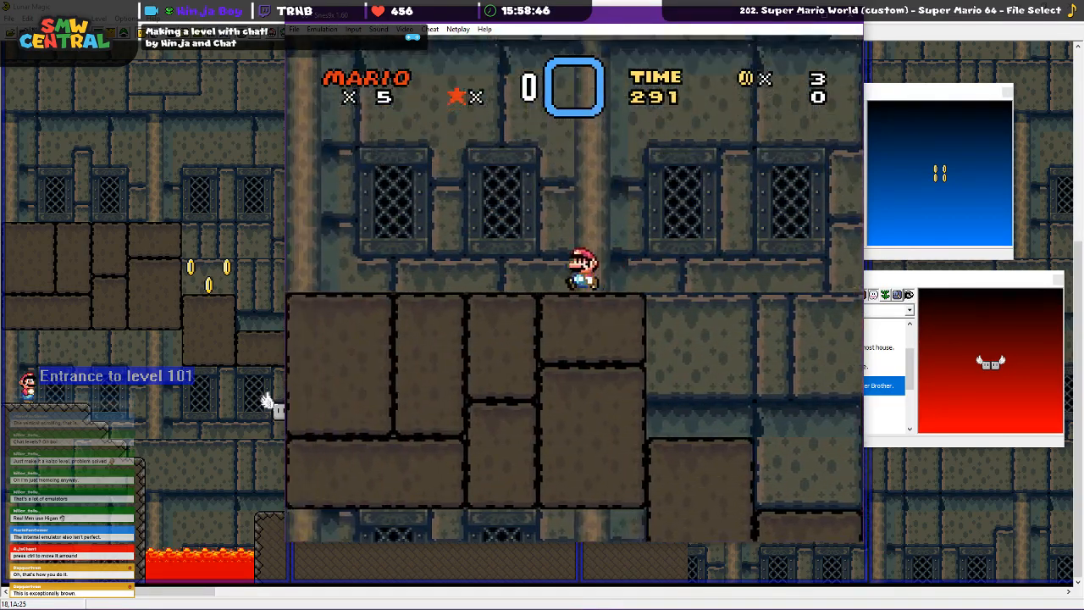
# Test jumping on the ceiling blocks and against the tall ledge wall beyond the lava, and end the playtest
pyautogui.press('Left')
pyautogui.press('c')
pyautogui.press('Right')
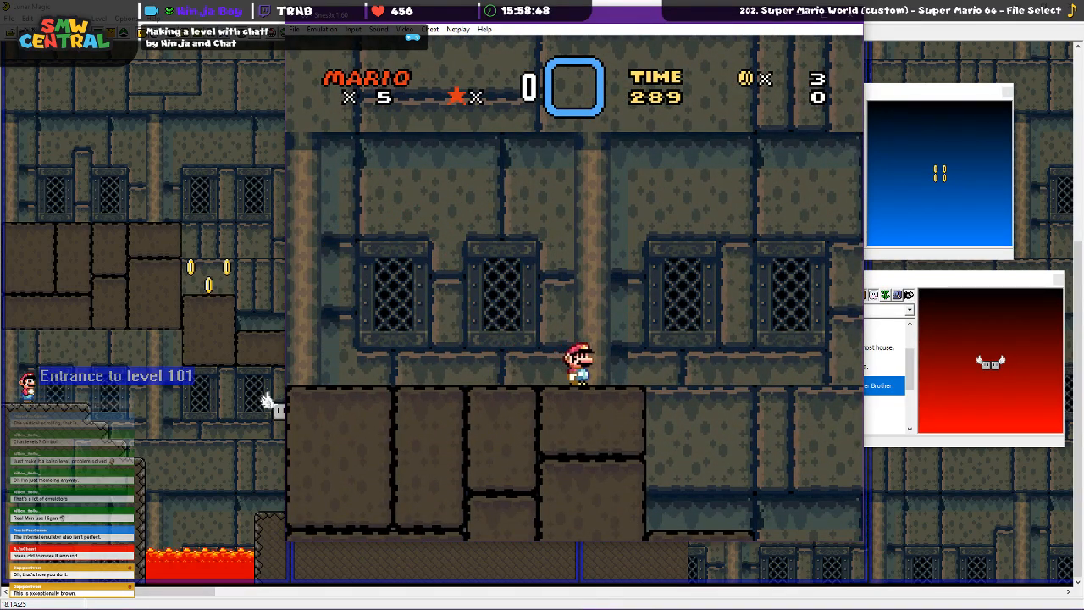
pyautogui.press('c')
pyautogui.press('Right')
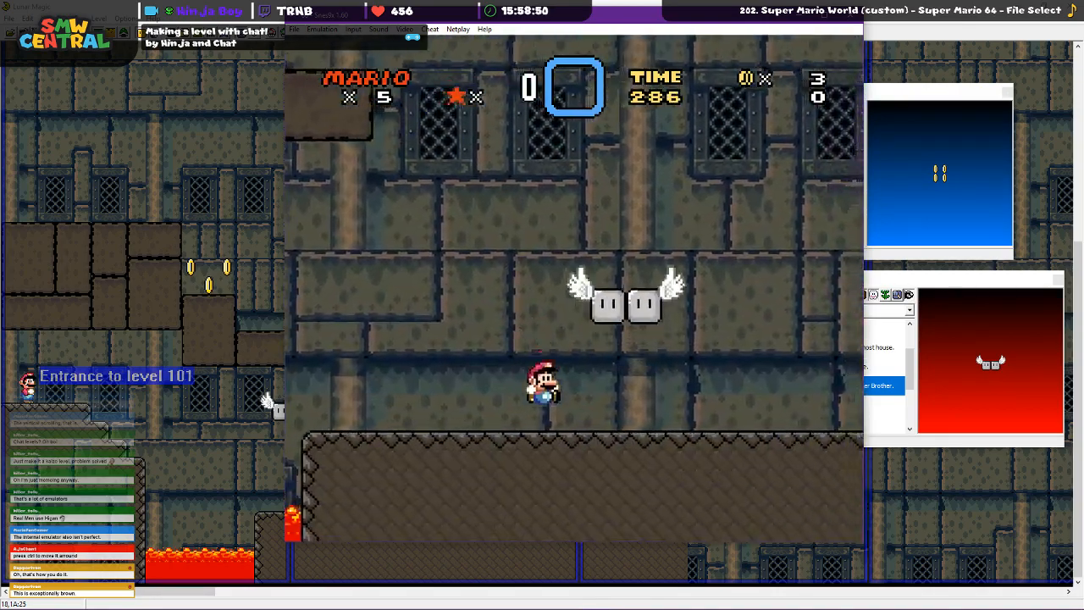
pyautogui.press('c')
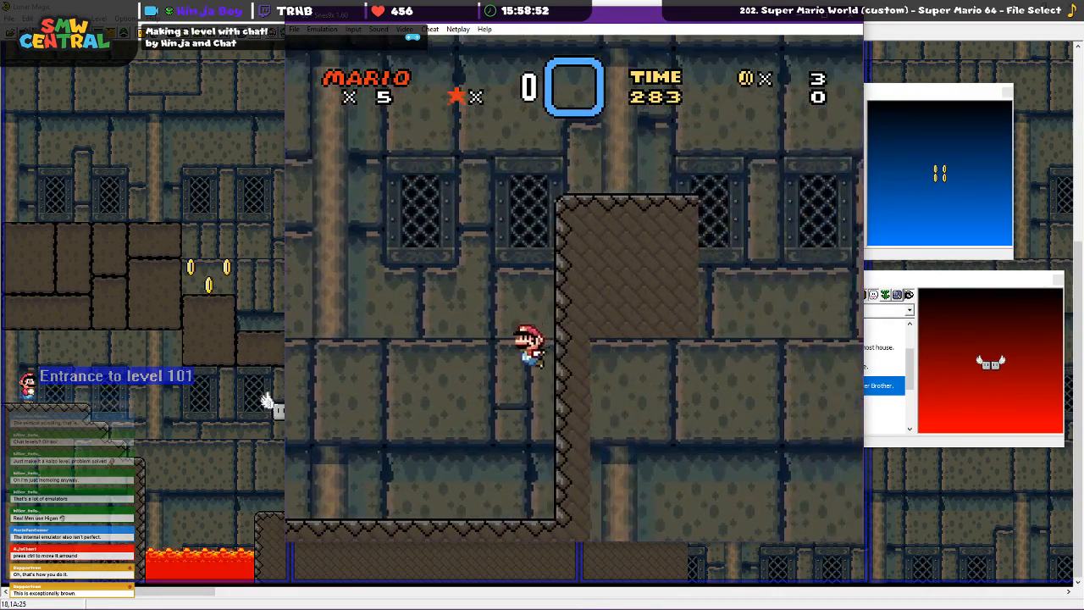
pyautogui.press('Left')
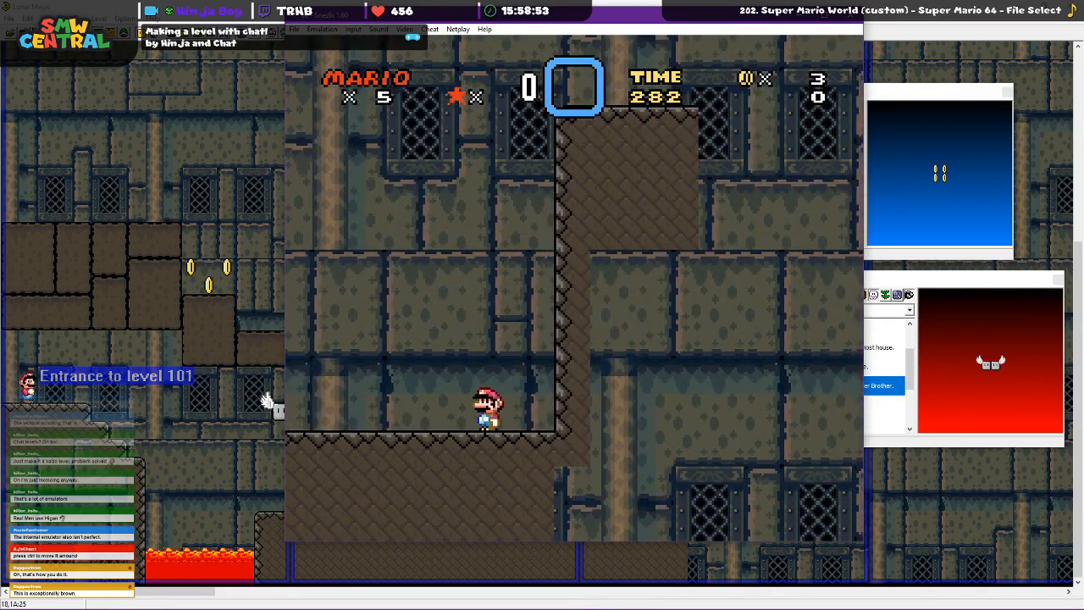
pyautogui.click(849, 16)
# Align the Add Objects window above the Add Sprites window and shorten the floor's right end by three tiles
pyautogui.scroll(2, 668, 359)
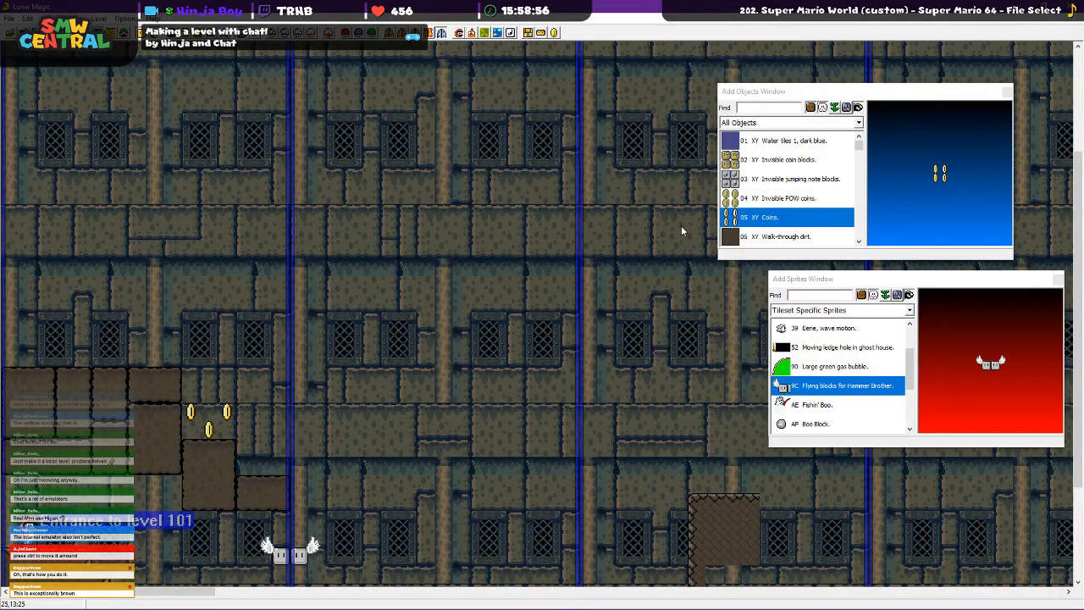
pyautogui.moveTo(900, 97); pyautogui.dragTo(953, 96)
pyautogui.scroll(-2, 651, 219)
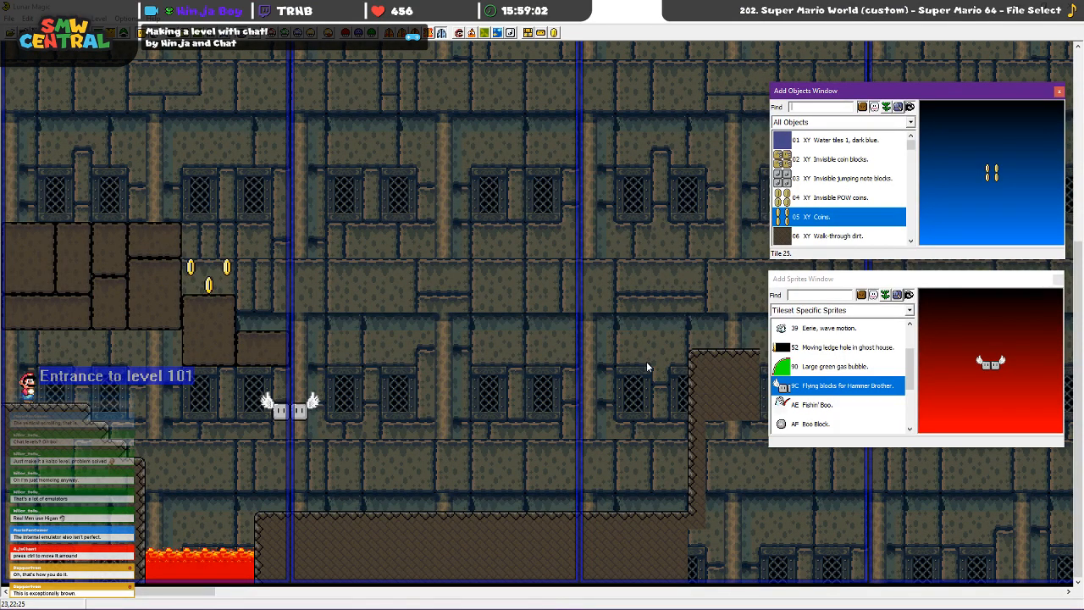
pyautogui.click(649, 512)
pyautogui.moveTo(688, 547); pyautogui.dragTo(630, 532)
pyautogui.click(624, 340)
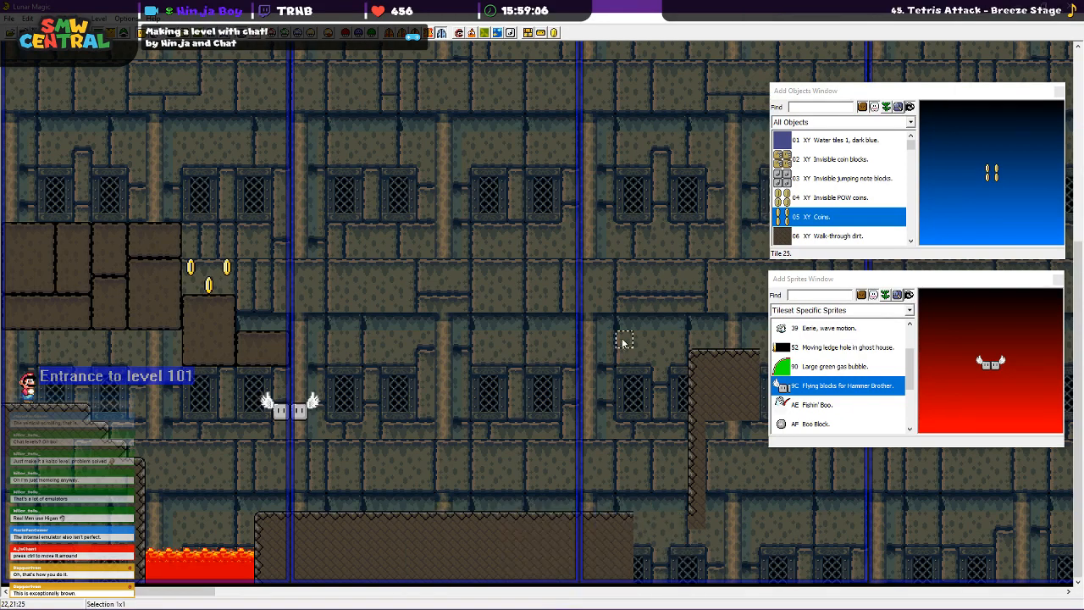
# Move the tall ledge with its wall three tiles left to meet the floor's end, and save level 101
pyautogui.moveTo(639, 323); pyautogui.dragTo(721, 469)
pyautogui.moveTo(707, 395); pyautogui.dragTo(667, 397)
pyautogui.click(567, 283)
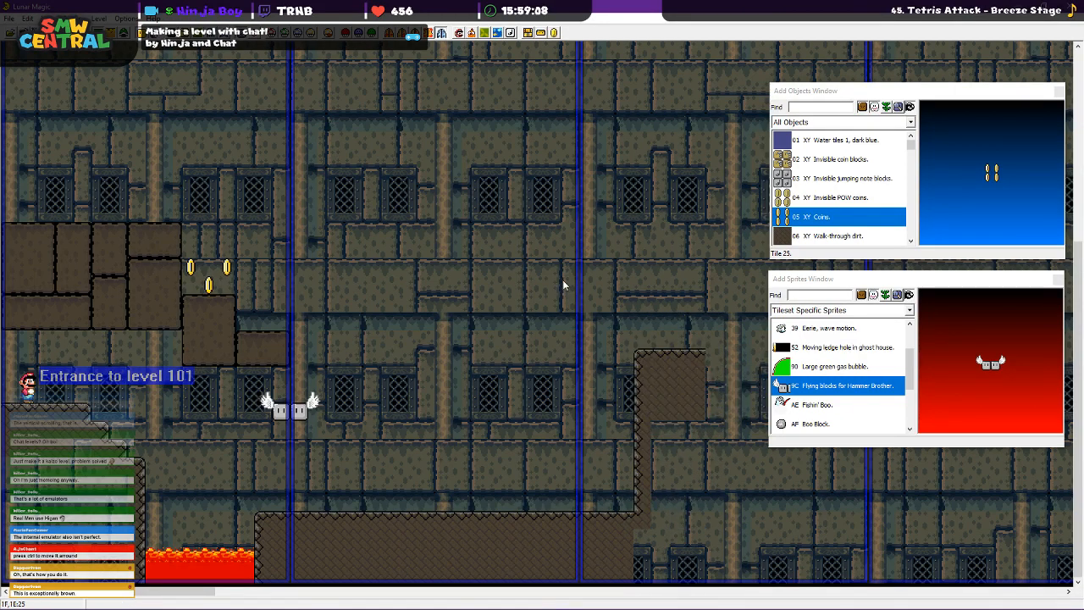
pyautogui.click(24, 33)
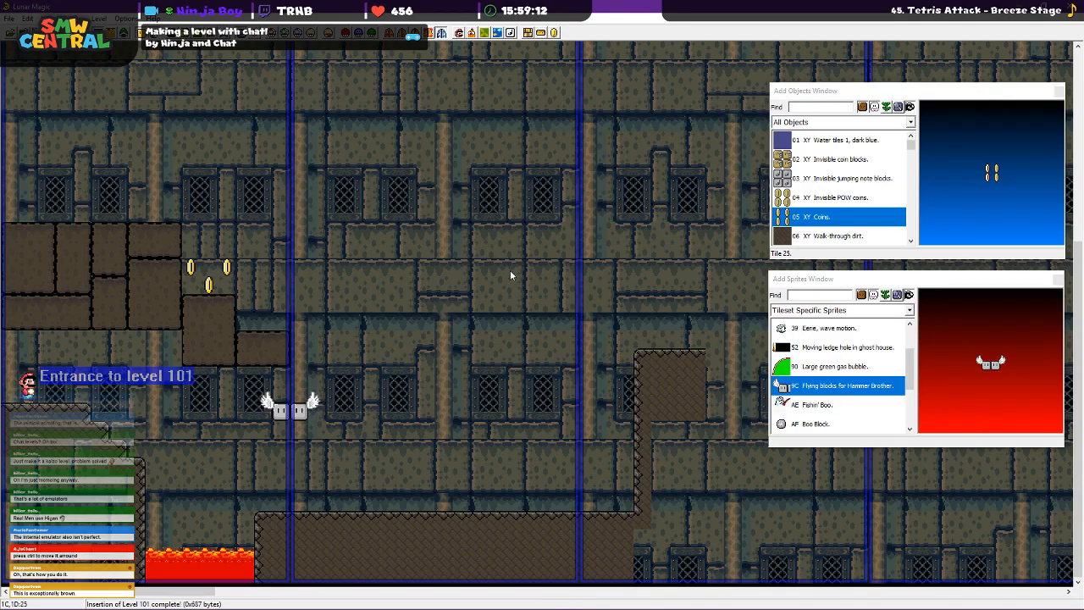
# Place the Boo Buddies, counter-clockwise sprite (E2) between the flying blocks and the tall ledge, and save level 101
pyautogui.scroll(3, 300, 280)
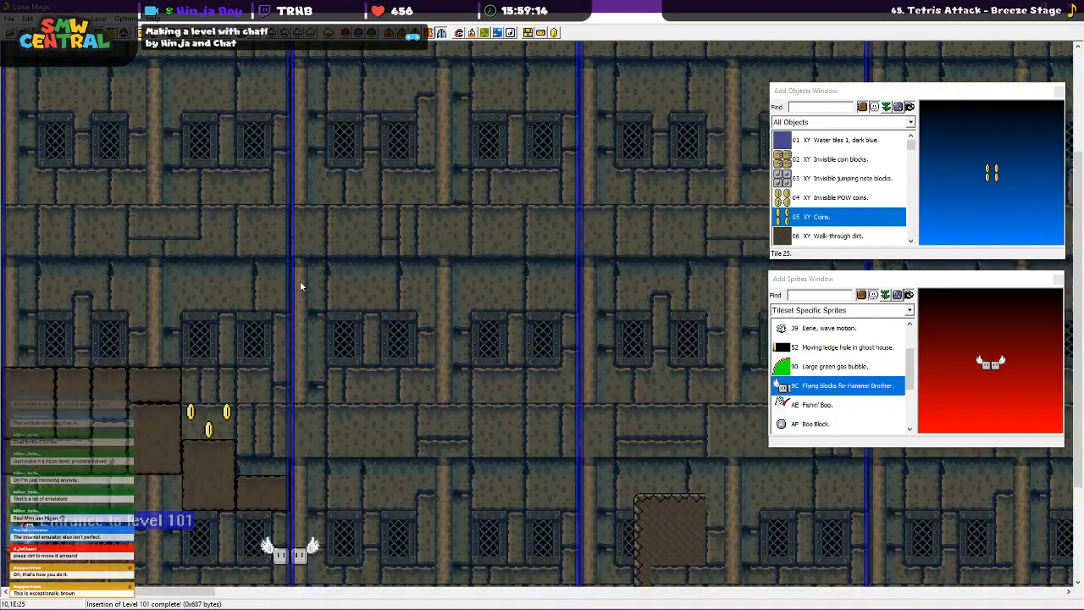
pyautogui.scroll(-3, 318, 431)
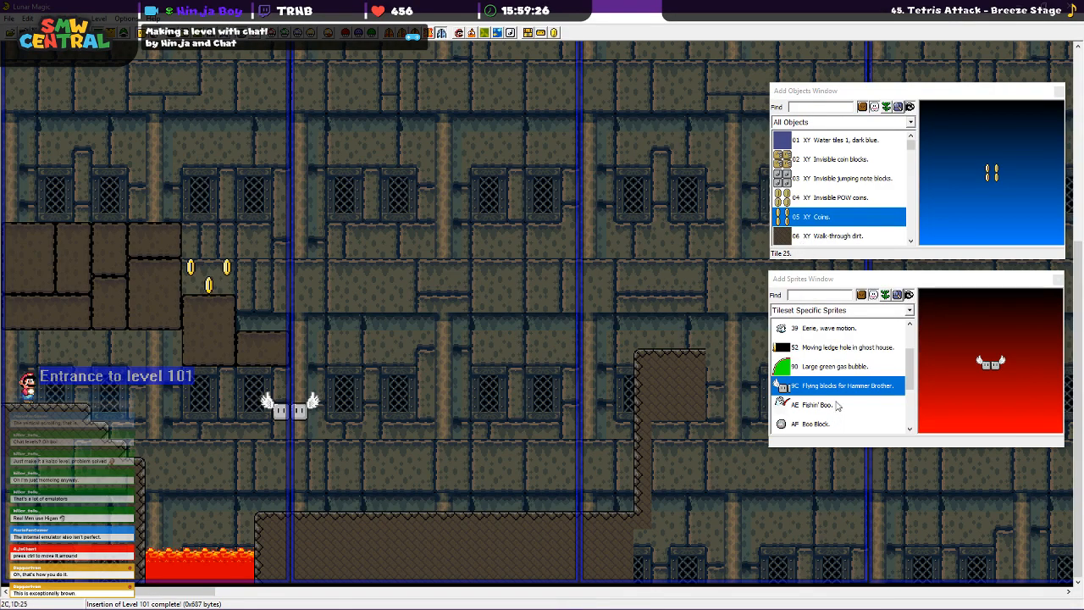
pyautogui.scroll(-2, 813, 387)
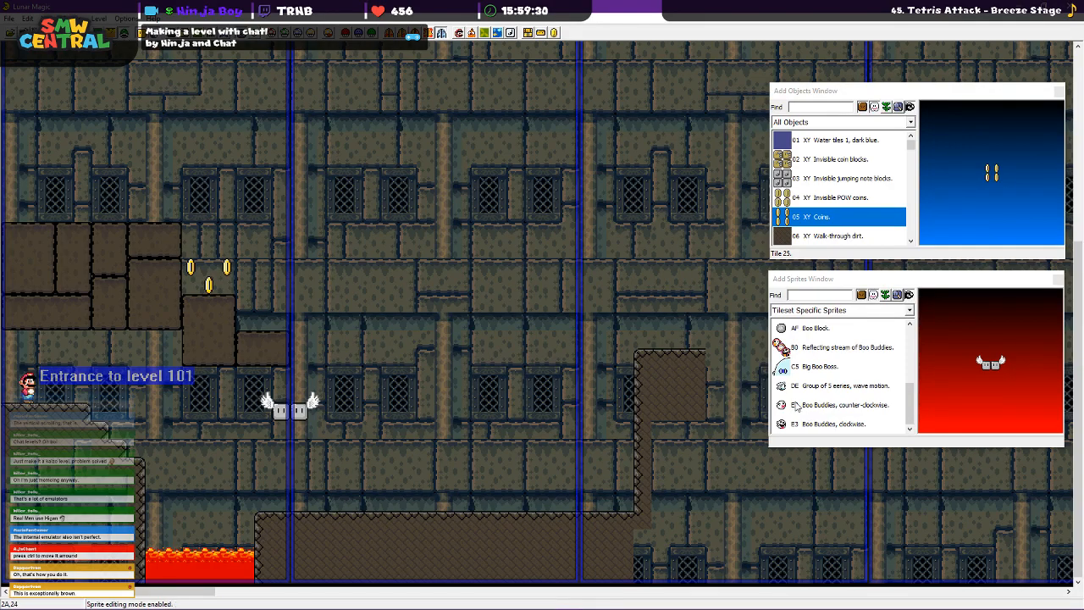
pyautogui.click(826, 404)
pyautogui.rightClick(549, 393)
pyautogui.moveTo(607, 324); pyautogui.dragTo(451, 326)
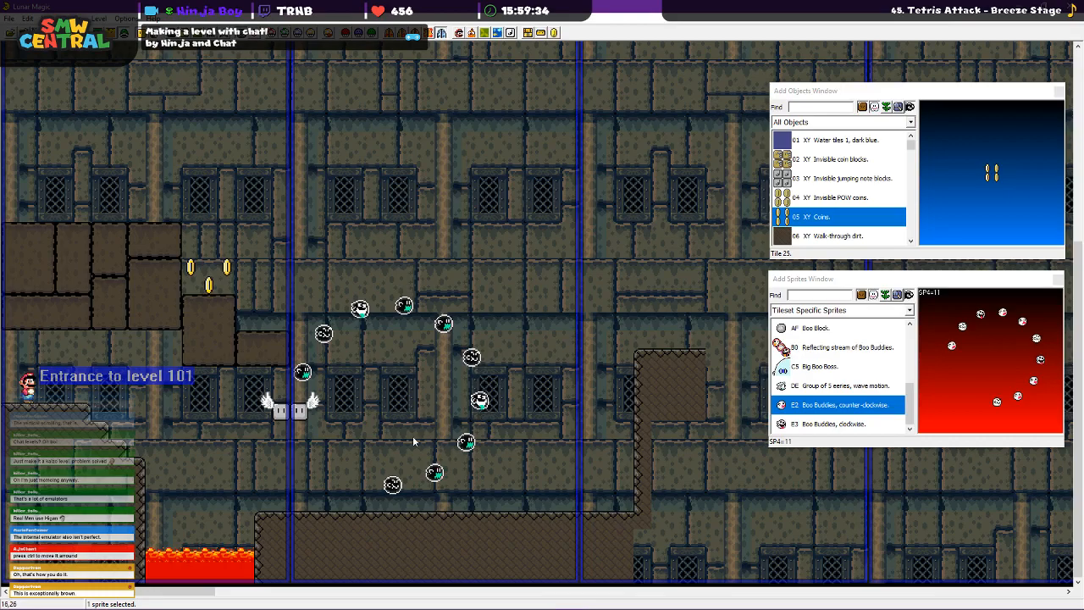
pyautogui.click(417, 439)
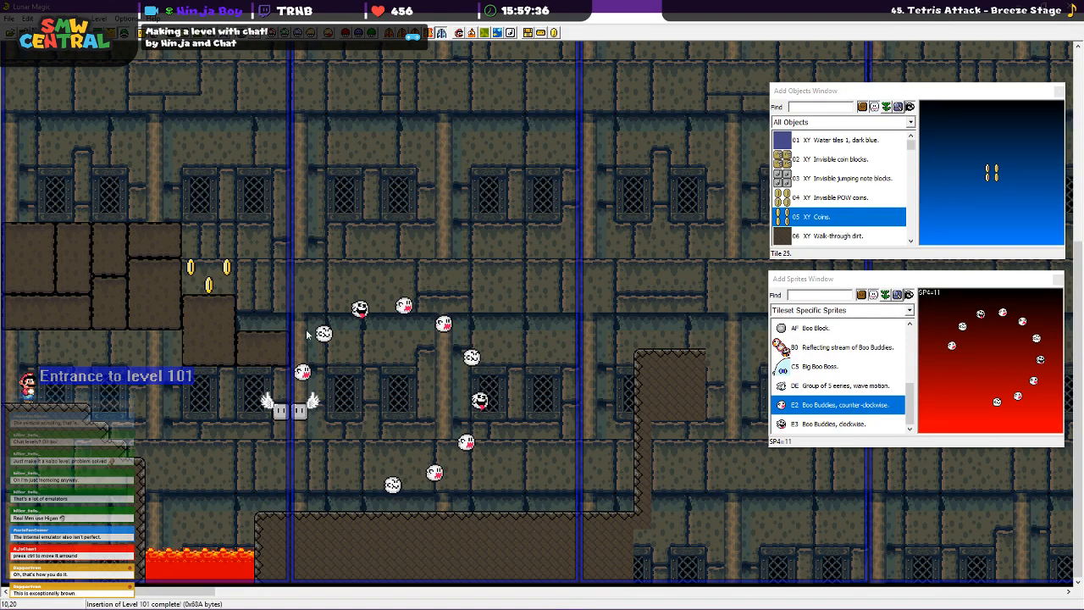
# Lower the Boo Buddies ring by two tiles so its lowest Boo overlaps the floor's top edge
pyautogui.click(395, 485)
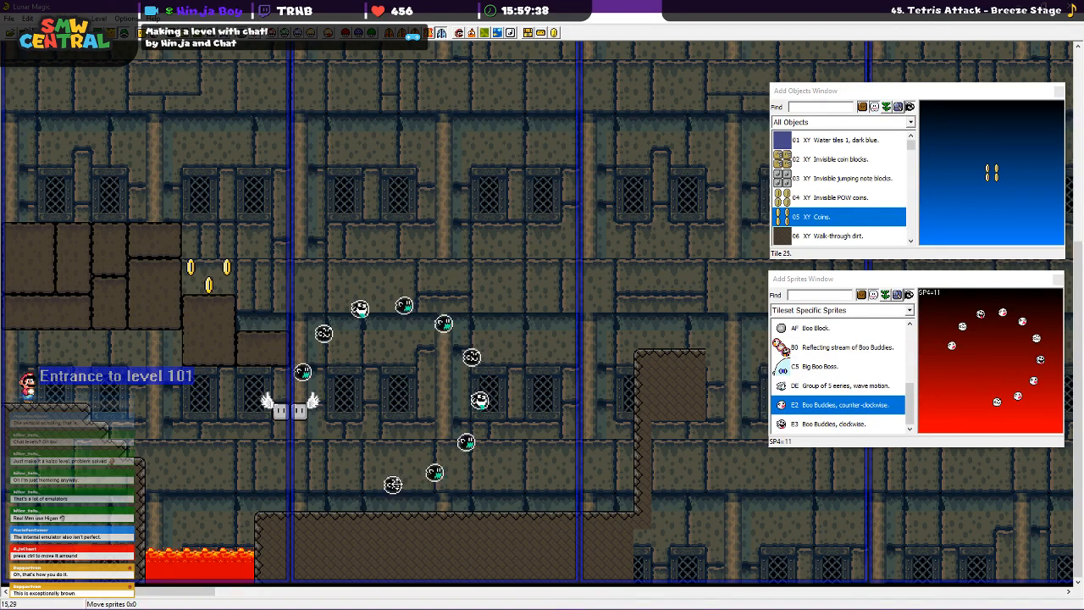
pyautogui.moveTo(394, 485); pyautogui.dragTo(393, 503)
pyautogui.click(390, 458)
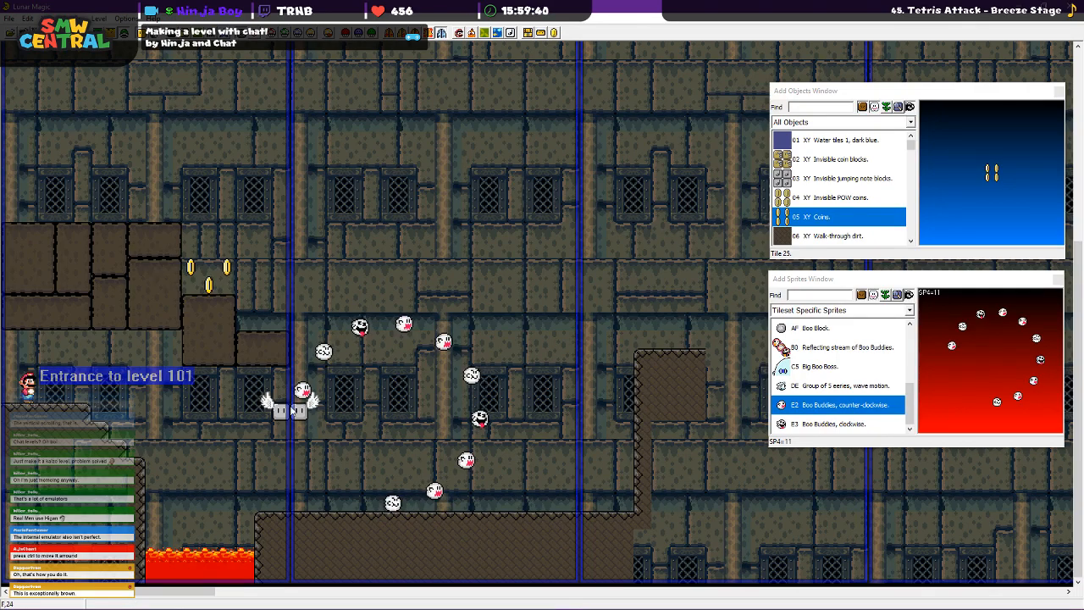
pyautogui.moveTo(392, 503); pyautogui.dragTo(391, 519)
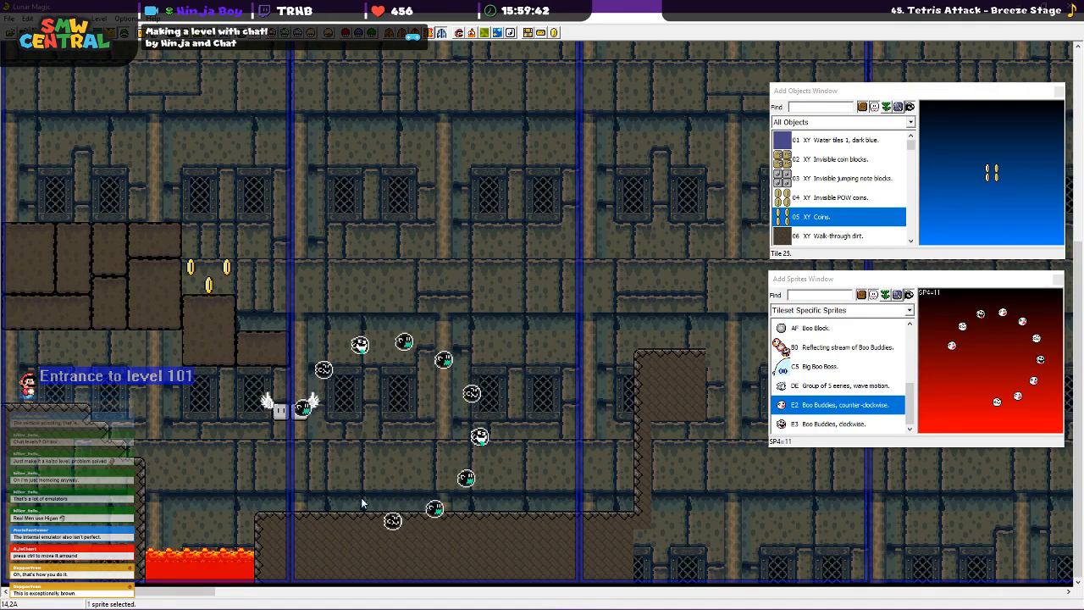
pyautogui.click(320, 459)
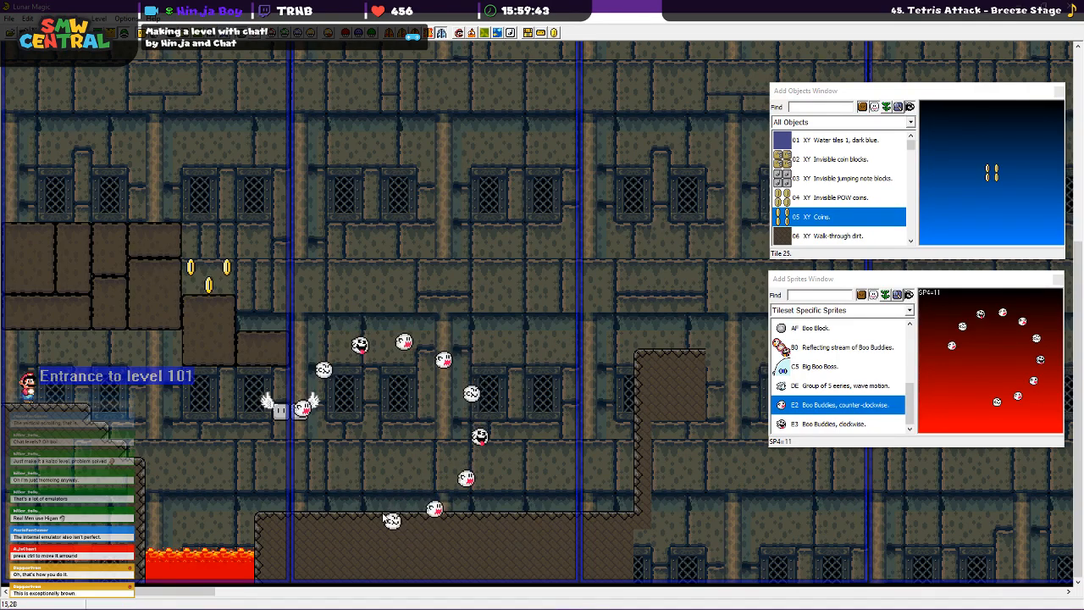
# Raise the Boo Buddies ring by two tiles above the floor and save level 101
pyautogui.moveTo(393, 520); pyautogui.dragTo(393, 483)
pyautogui.click(376, 423)
pyautogui.hotkey('ctrl', 's')
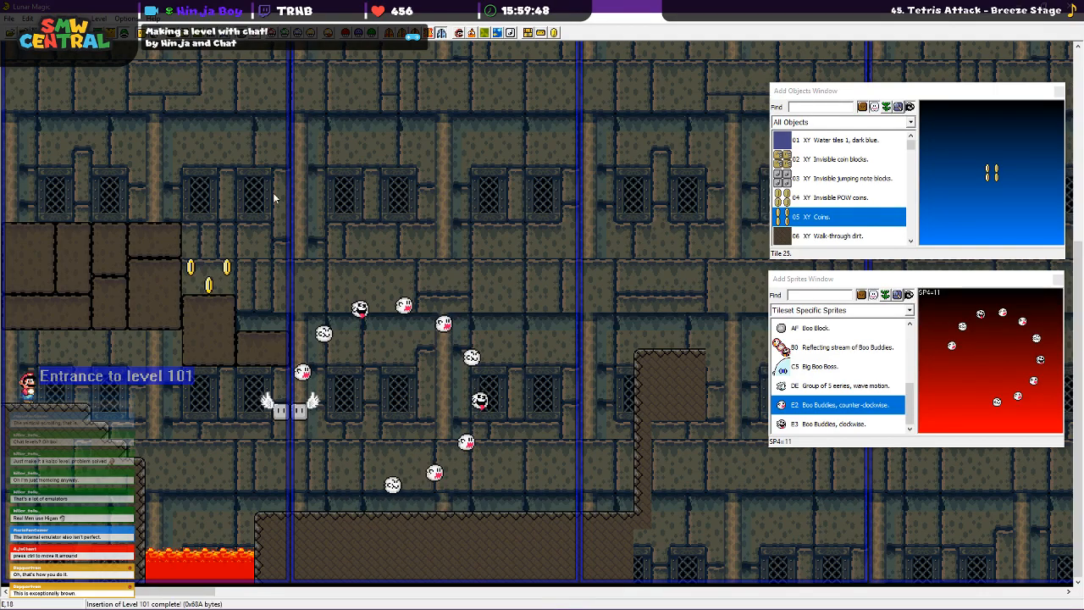
# Look through the sprite memory options in the sprite header properties and close the dialog
pyautogui.click(472, 34)
pyautogui.click(556, 240)
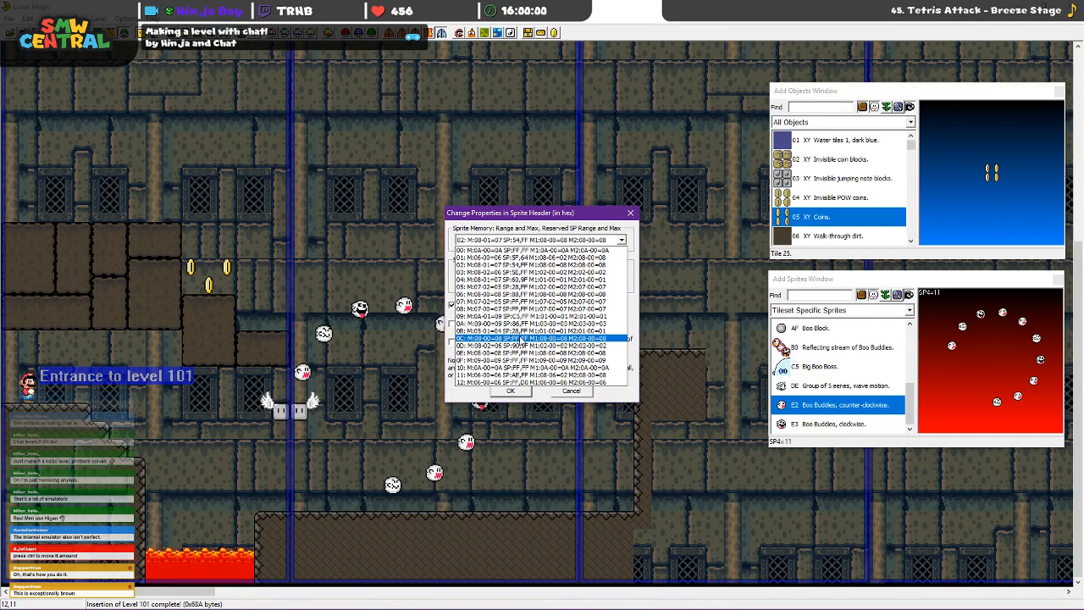
pyautogui.click(514, 215)
pyautogui.click(570, 393)
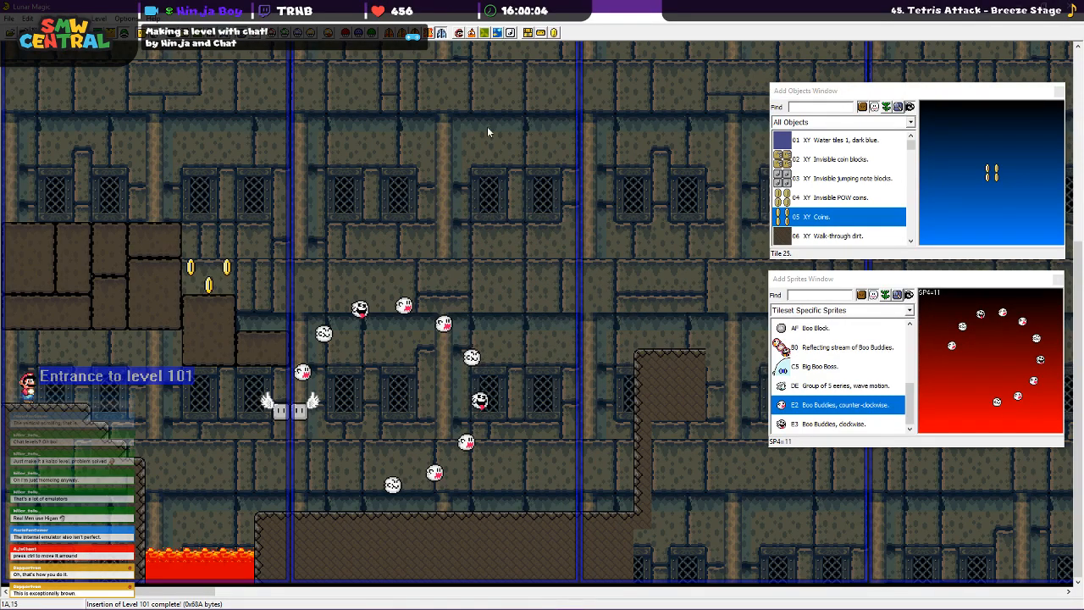
# Launch the game in the emulator, start a one-player game and enter level 101
pyautogui.press('F4')
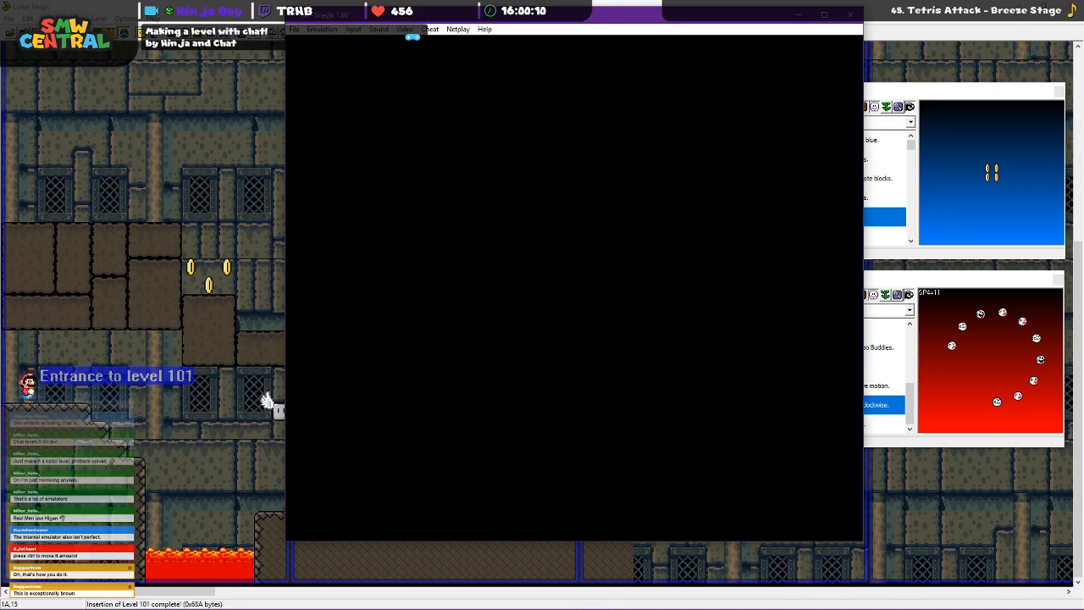
pyautogui.press('space')
pyautogui.press('space')
pyautogui.press('space')
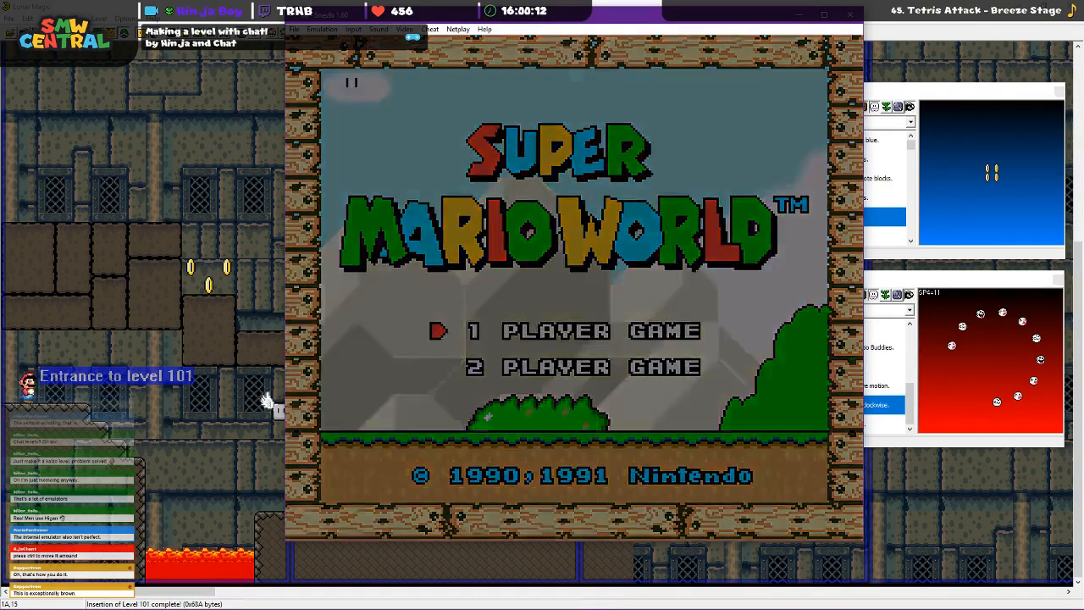
pyautogui.press('space')
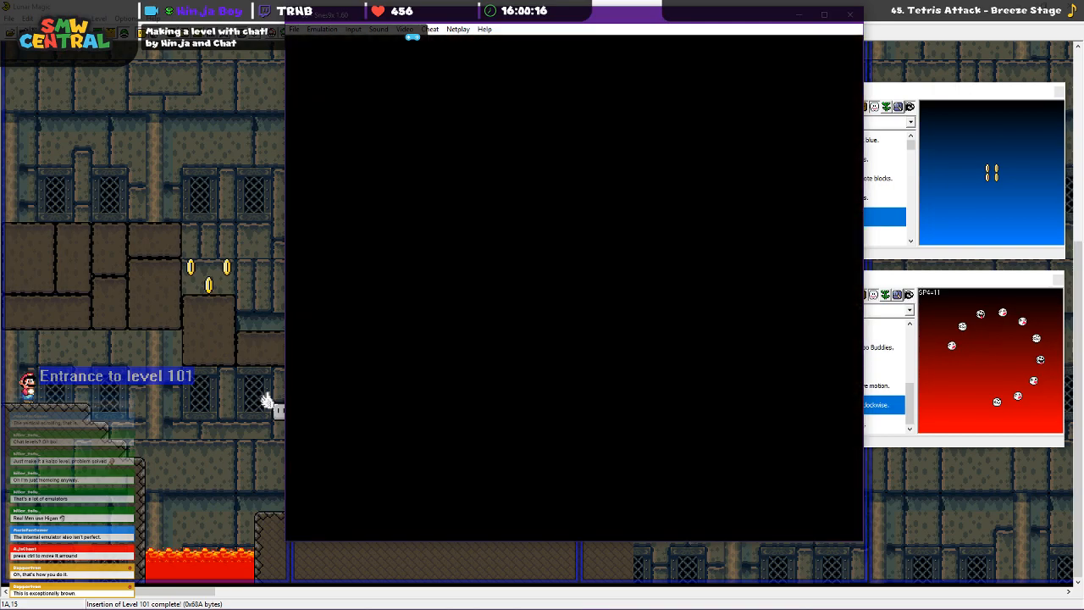
pyautogui.press('space')
# Playtest the stairs and lava gap, then jump from the floor onto the flying blocks beside the Boo Buddies ring
pyautogui.press('Right')
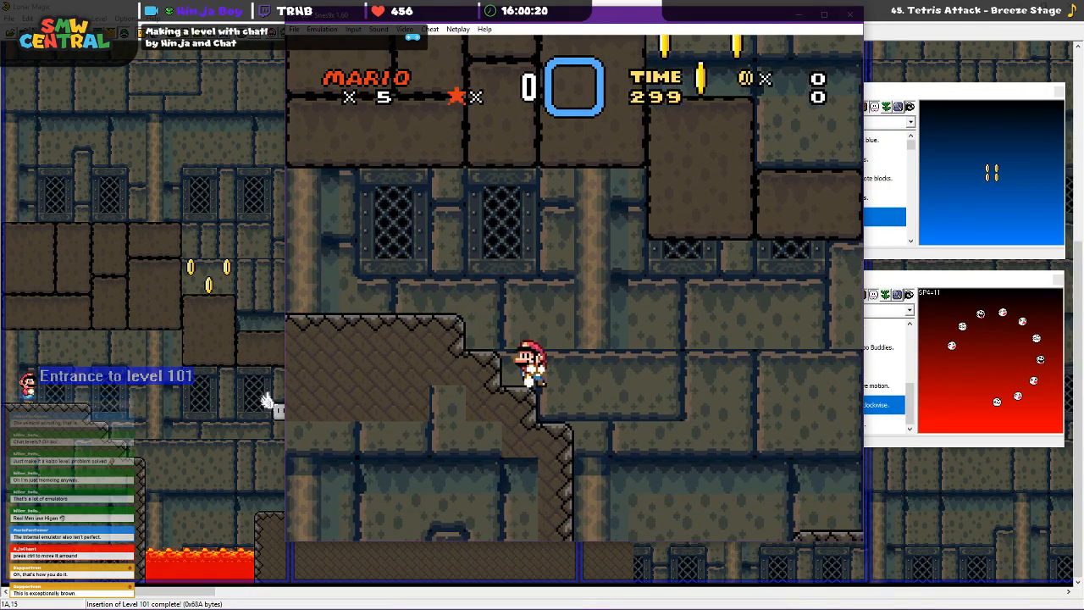
pyautogui.press('Right')
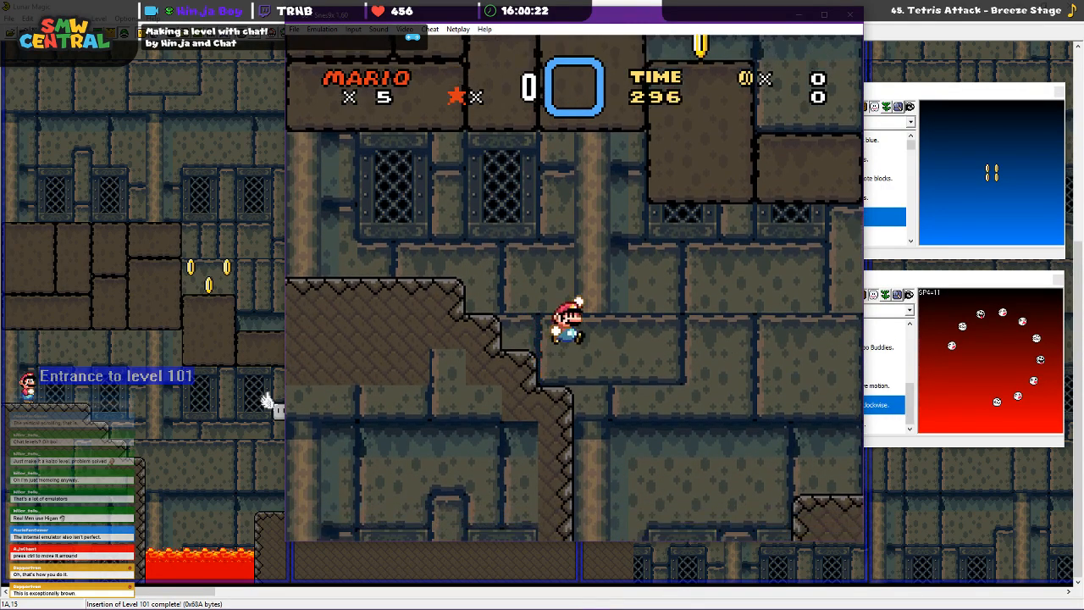
pyautogui.press('Right')
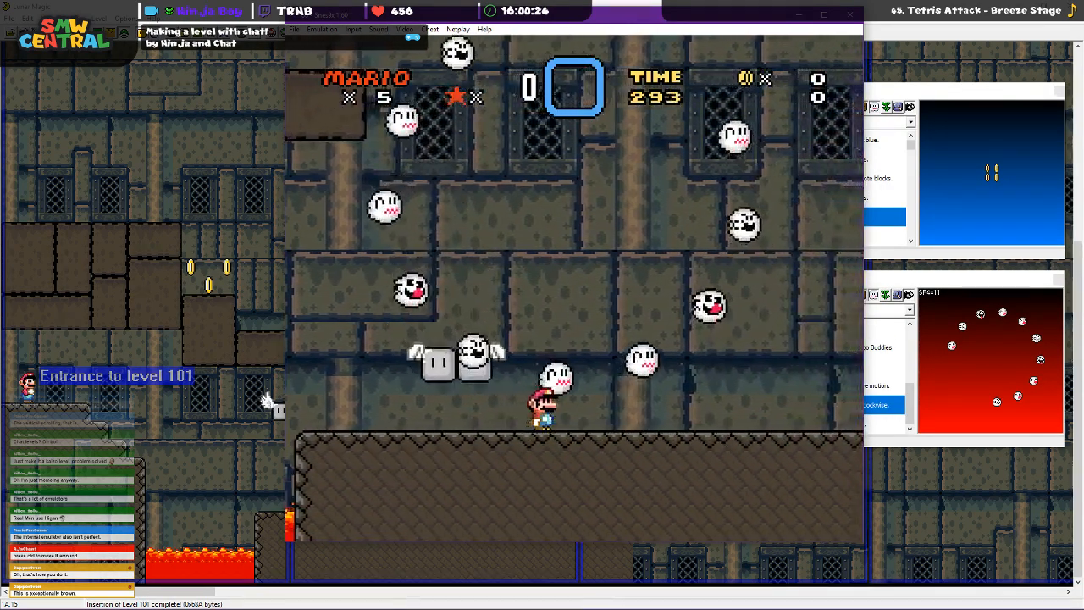
pyautogui.press('Left')
pyautogui.press('Left')
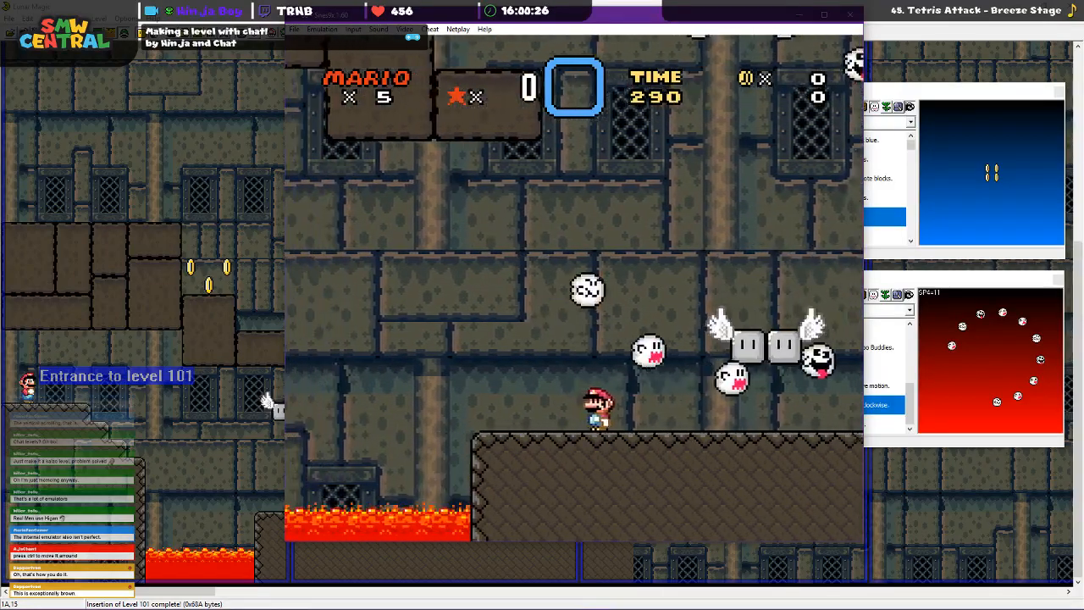
pyautogui.press('c')
pyautogui.press('Right')
pyautogui.press('Right')
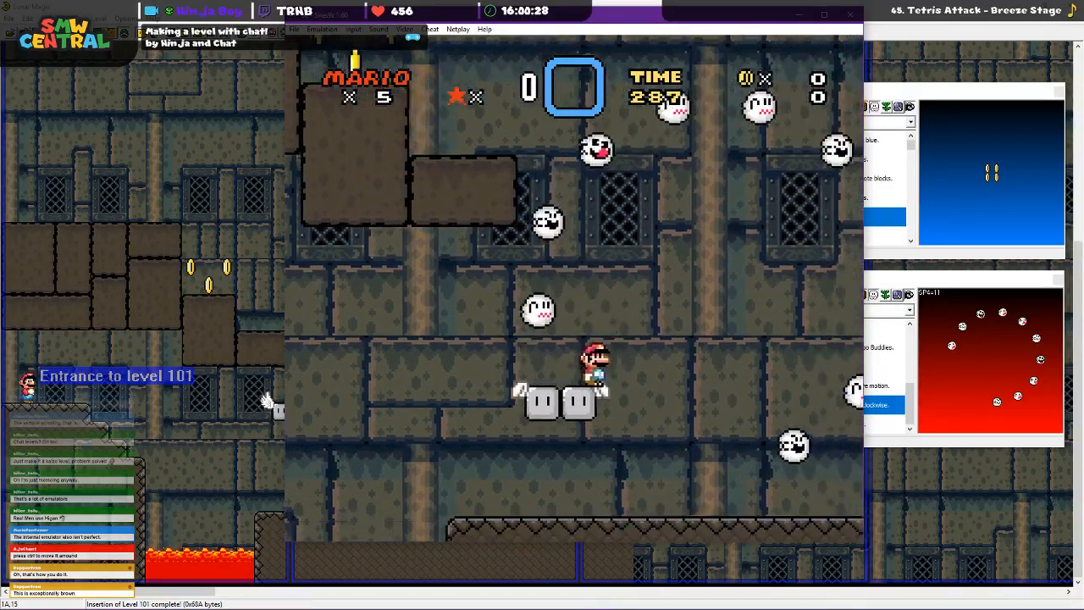
pyautogui.press('Left')
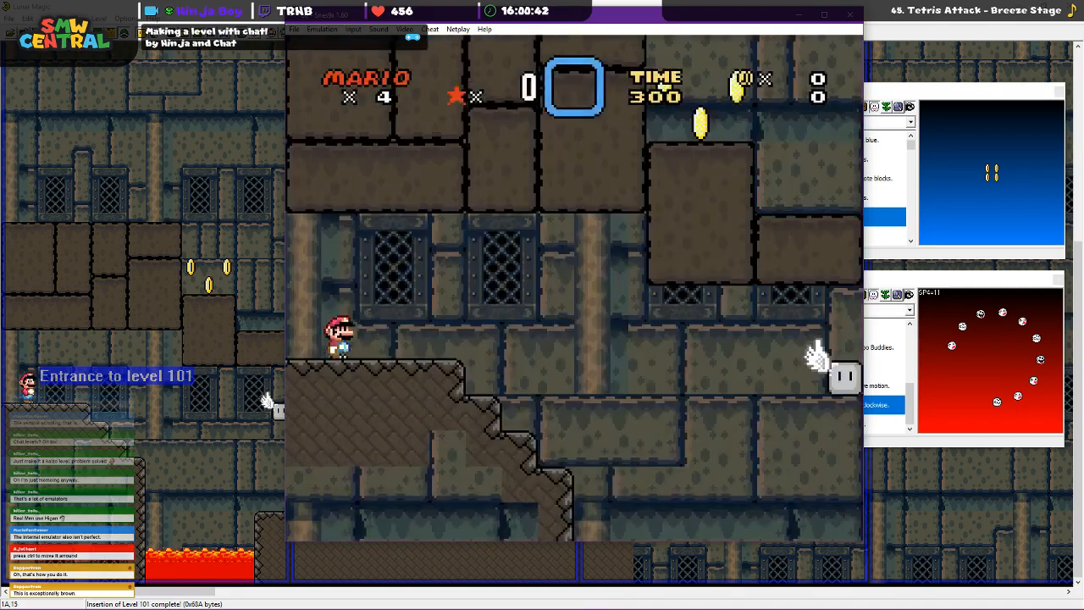
# Replay the level from the entrance, jumping past the stairs directly onto the flying blocks and toward the ring
pyautogui.press('Right')
pyautogui.press('c')
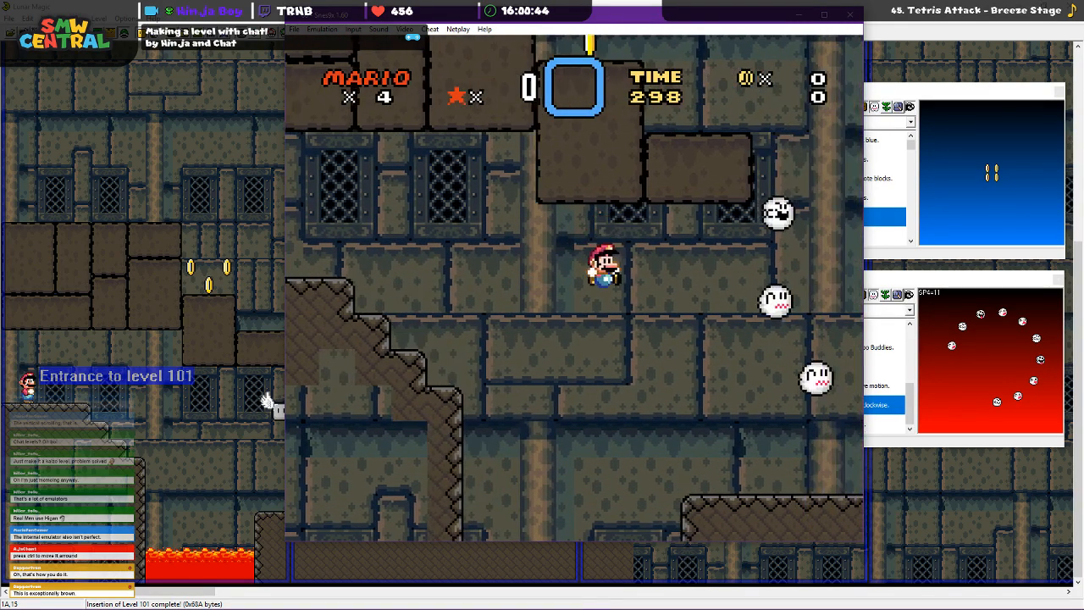
pyautogui.press('Right')
pyautogui.press('c')
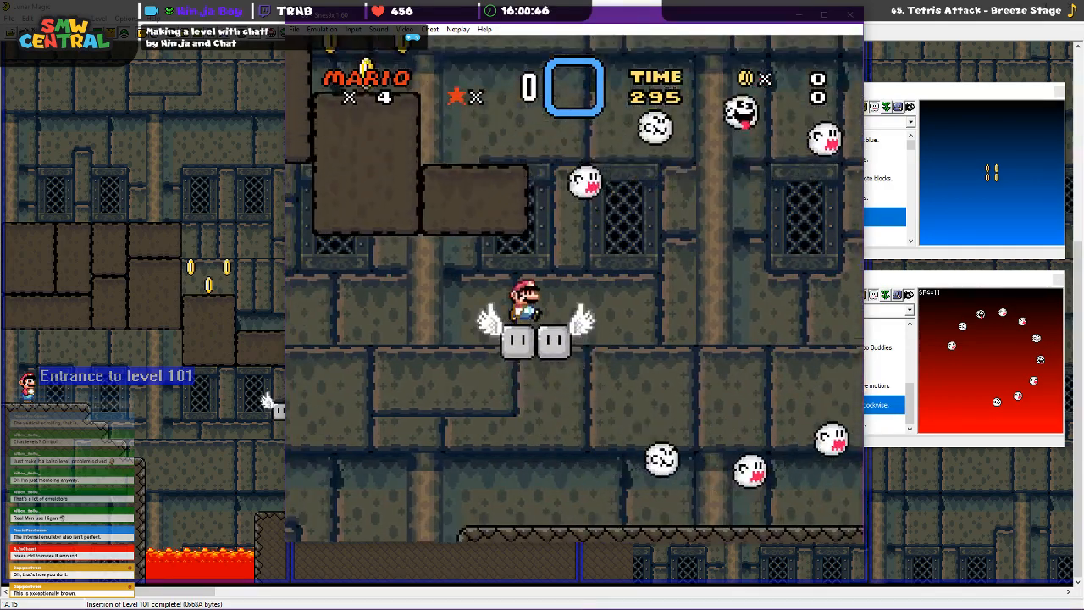
pyautogui.press('c')
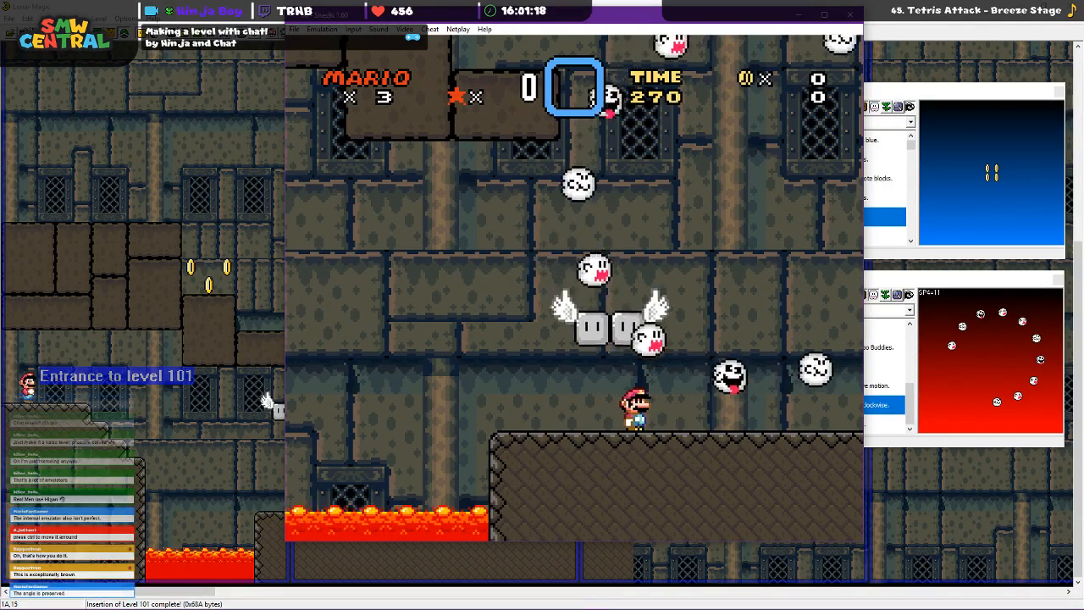
# Test Mario's safe space at the floor's lava edge while the Boo Buddies ring and flying blocks pass
pyautogui.press('Left')
pyautogui.press('c')
pyautogui.press('Right')
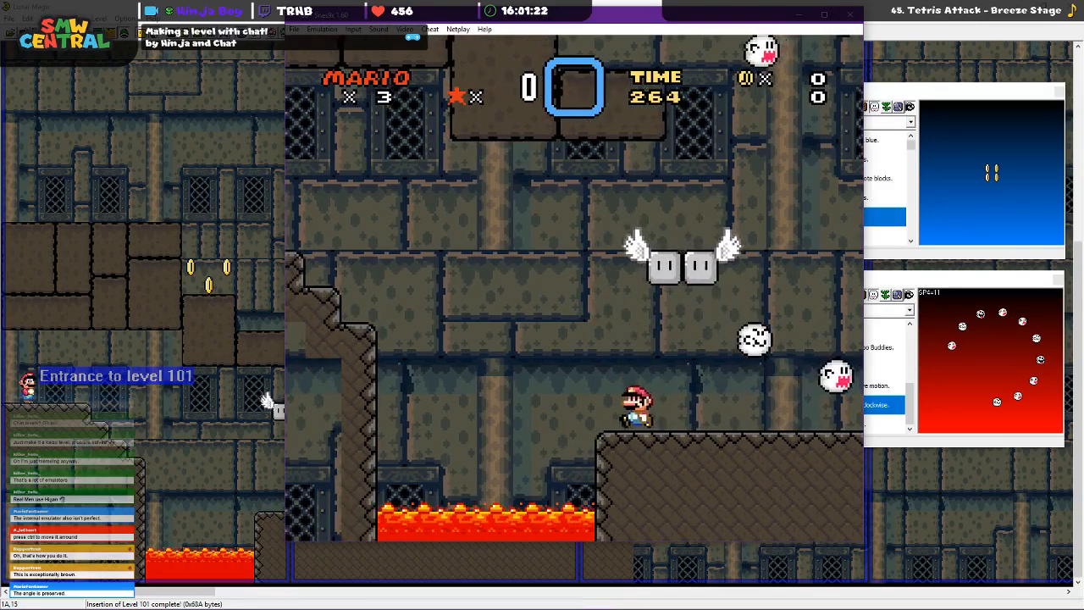
pyautogui.press('Left')
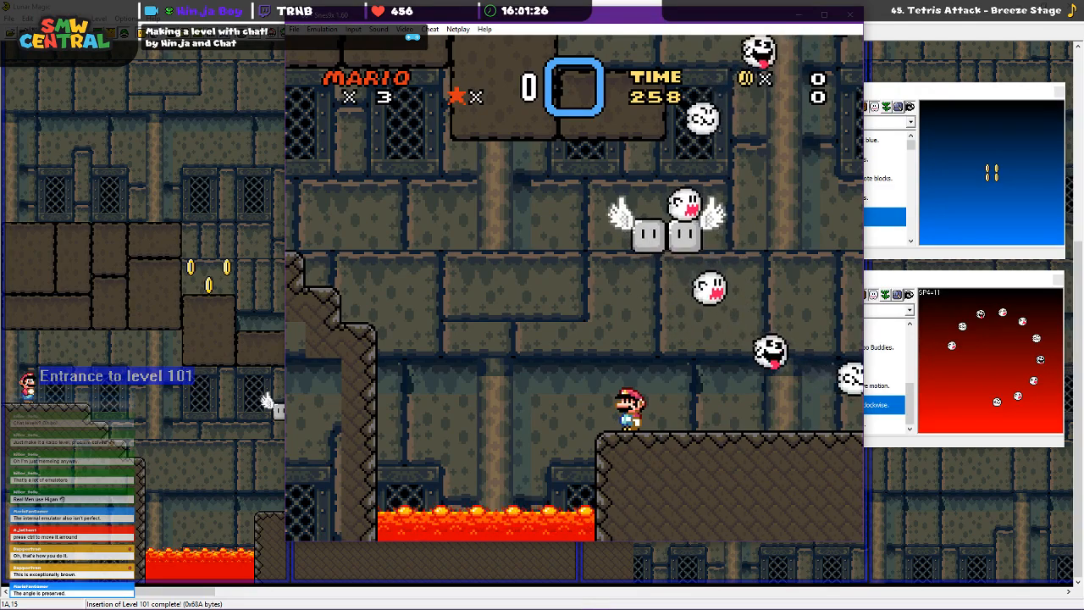
pyautogui.press('Right')
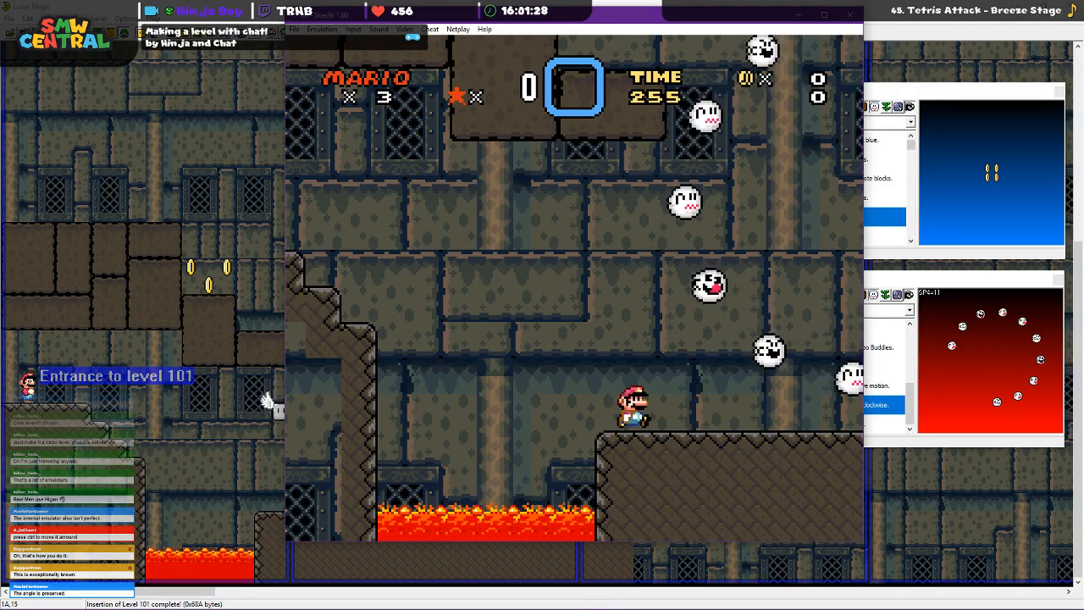
pyautogui.press('c')
pyautogui.press('Left')
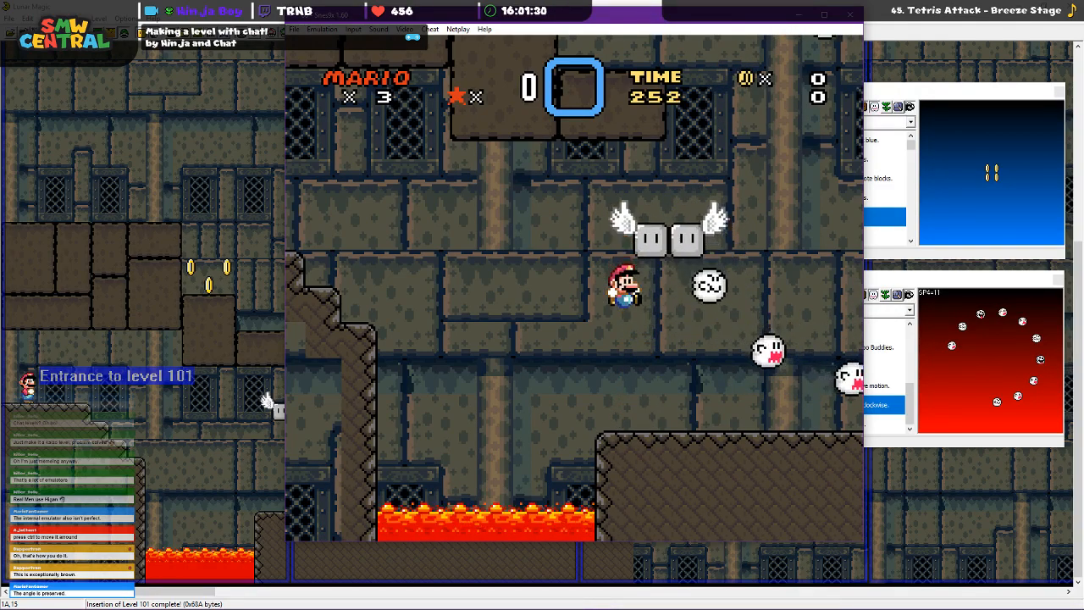
# Test riding the flying blocks and jumping through the Boo Buddies ring, and close the emulator
pyautogui.press('Right')
pyautogui.press('c')
pyautogui.press('Right')
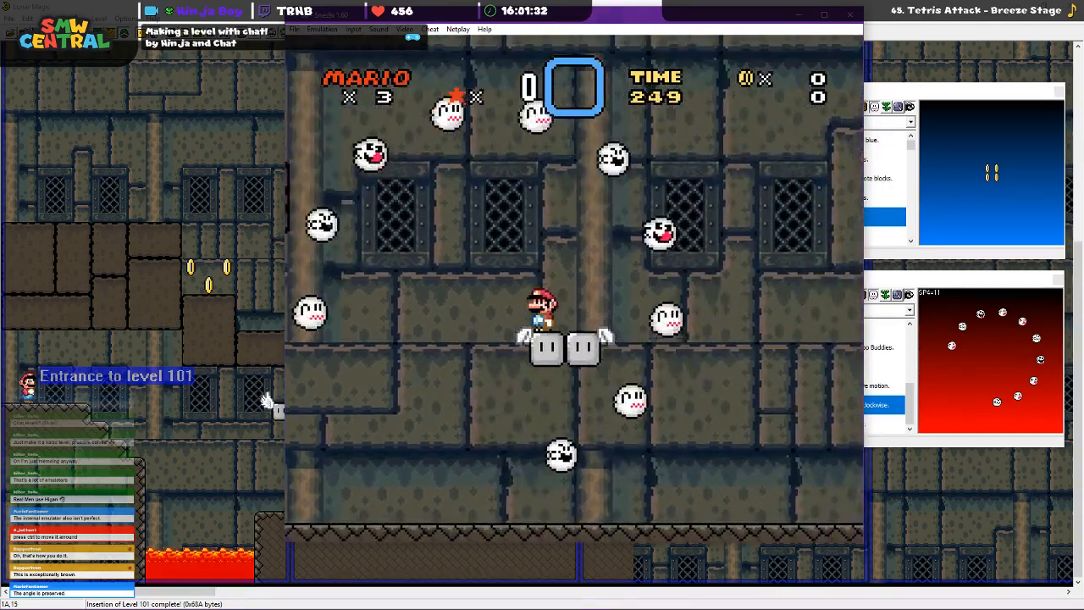
pyautogui.press('c')
pyautogui.press('Right')
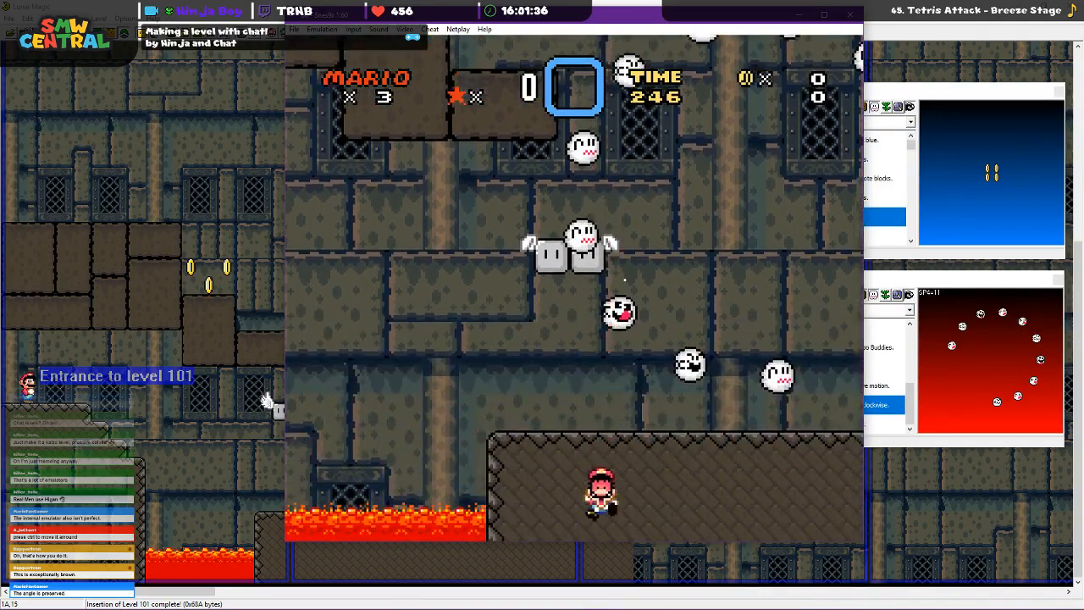
pyautogui.click(850, 16)
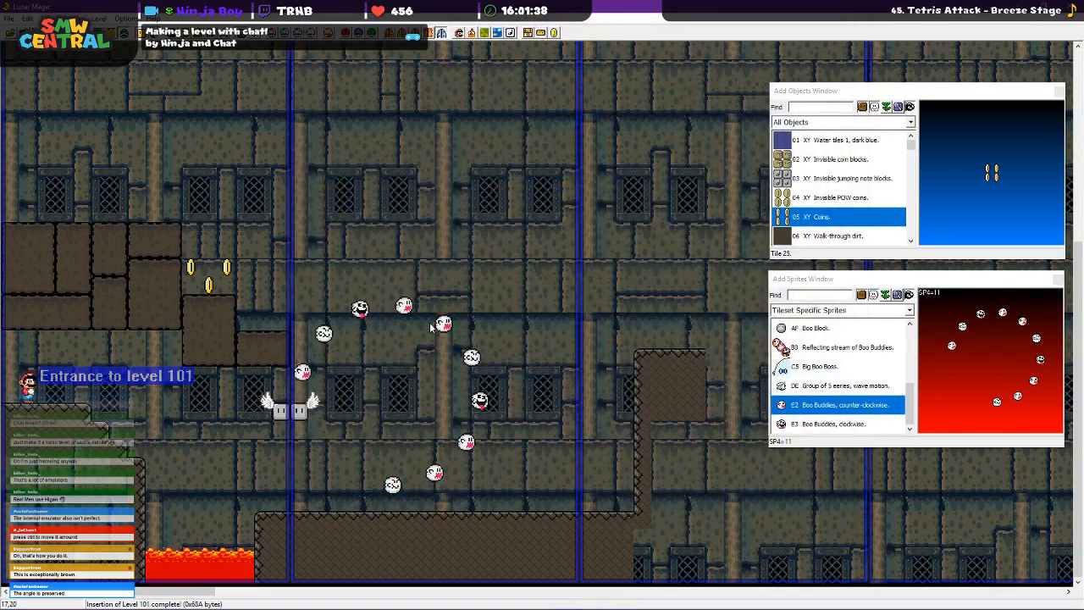
# Move the Boo Buddies ring three tiles right and two tiles down, and save level 101
pyautogui.moveTo(479, 326); pyautogui.dragTo(490, 352)
pyautogui.click(431, 208)
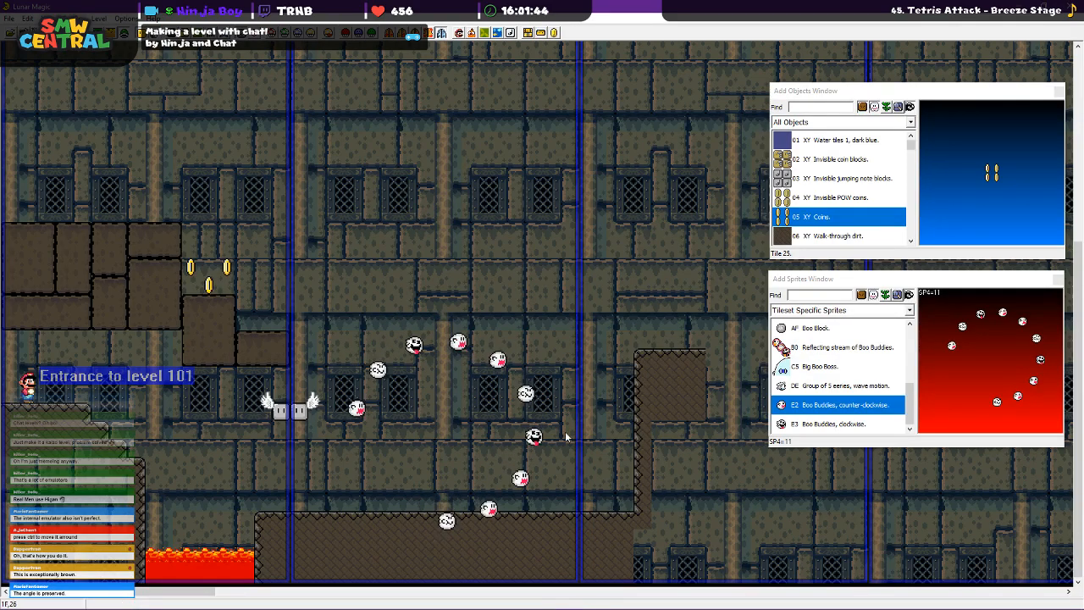
pyautogui.hotkey('ctrl', 's')
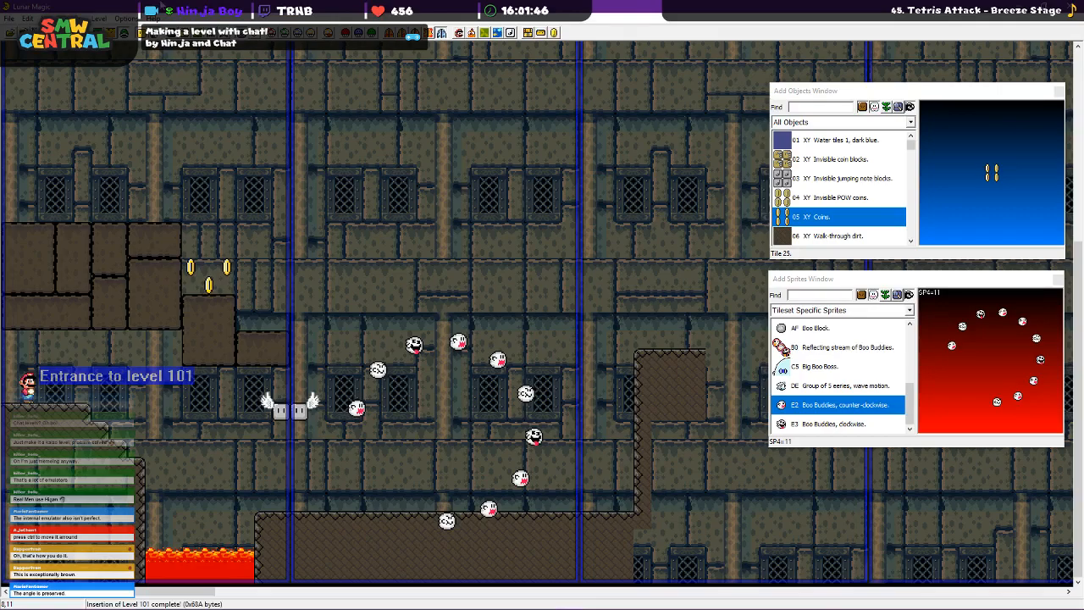
# Run the saved game in the emulator again and start level 101 to test the moved Boo Buddies ring
pyautogui.press('F4')
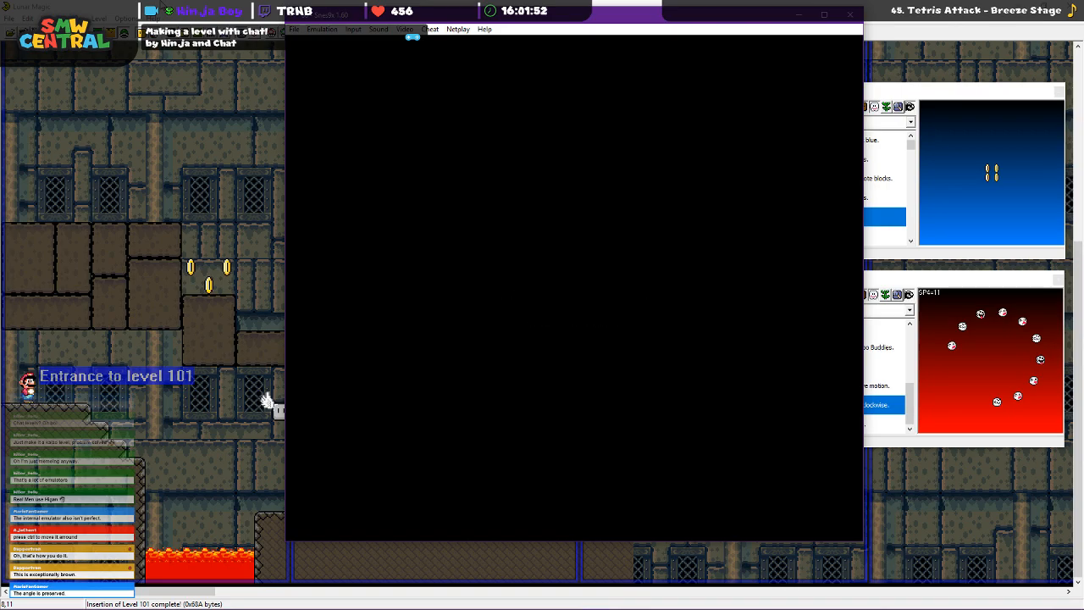
pyautogui.press('space')
pyautogui.press('space')
pyautogui.press('space')
pyautogui.press('c')
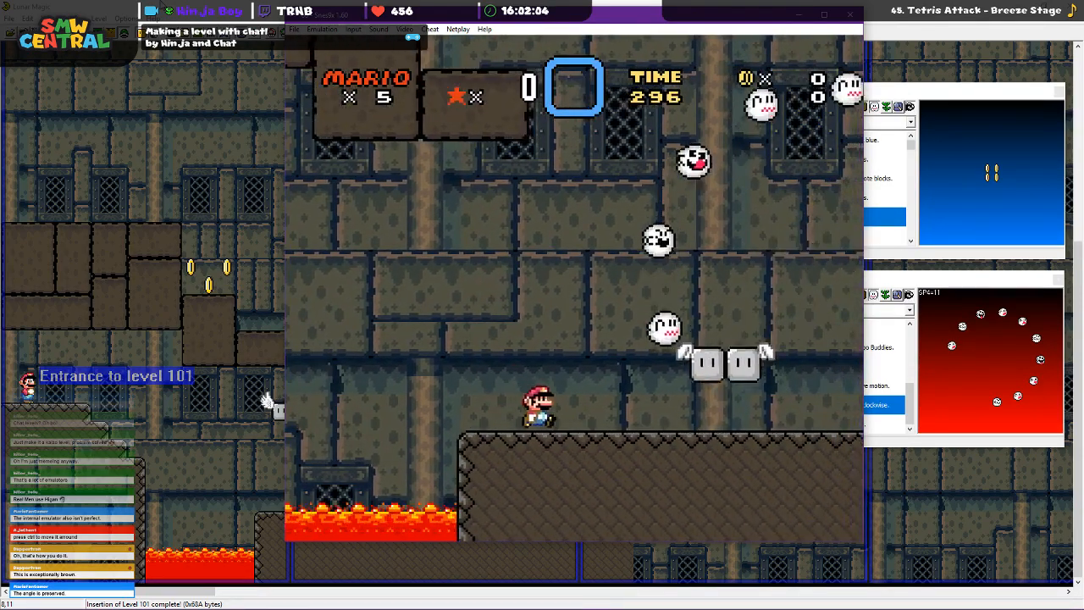
# Playtest crossing the relocated Boo Buddies ring from the ceiling coins to the tall wall using the flying blocks
pyautogui.press('Left')
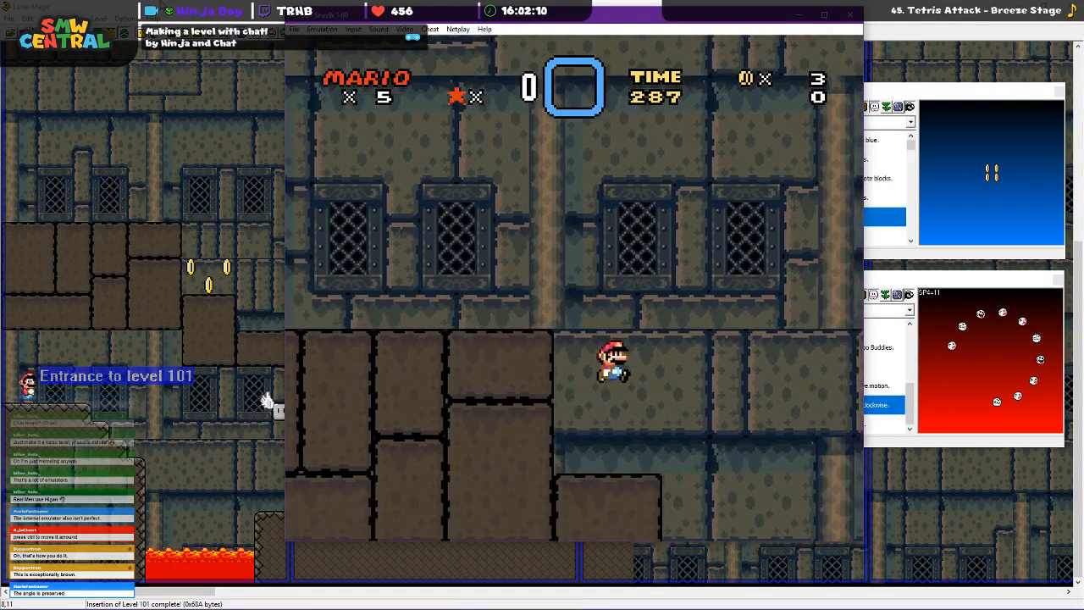
pyautogui.press('Left')
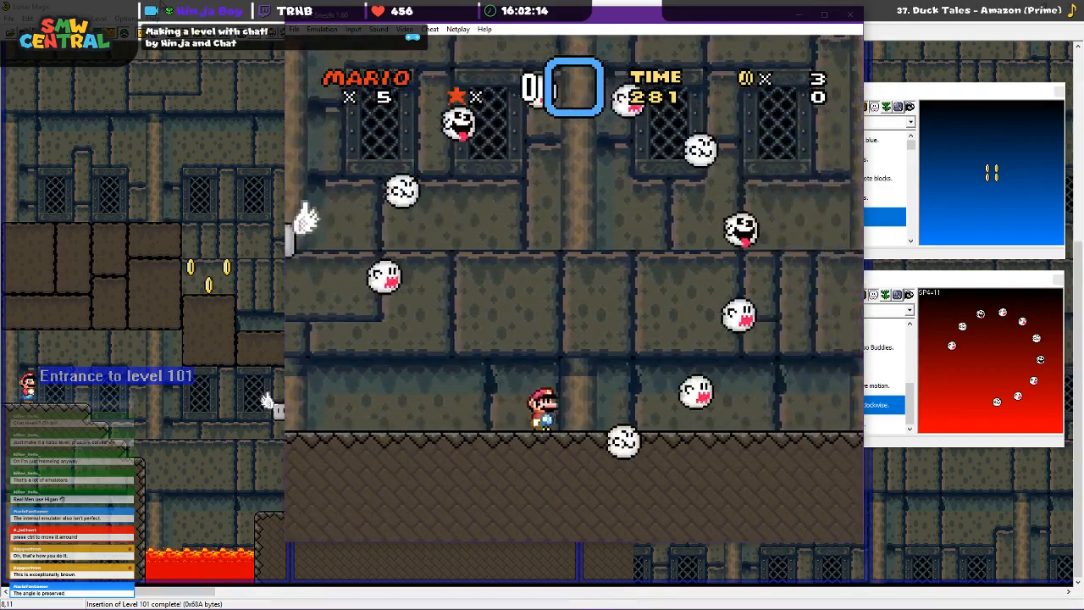
pyautogui.press('Left')
pyautogui.press('Right')
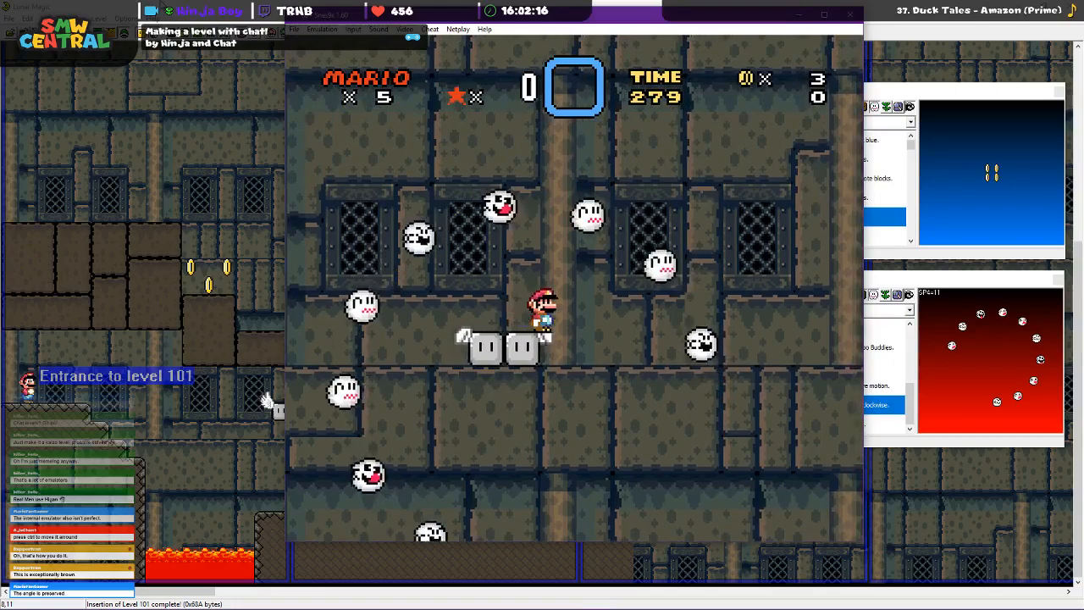
pyautogui.press('Left')
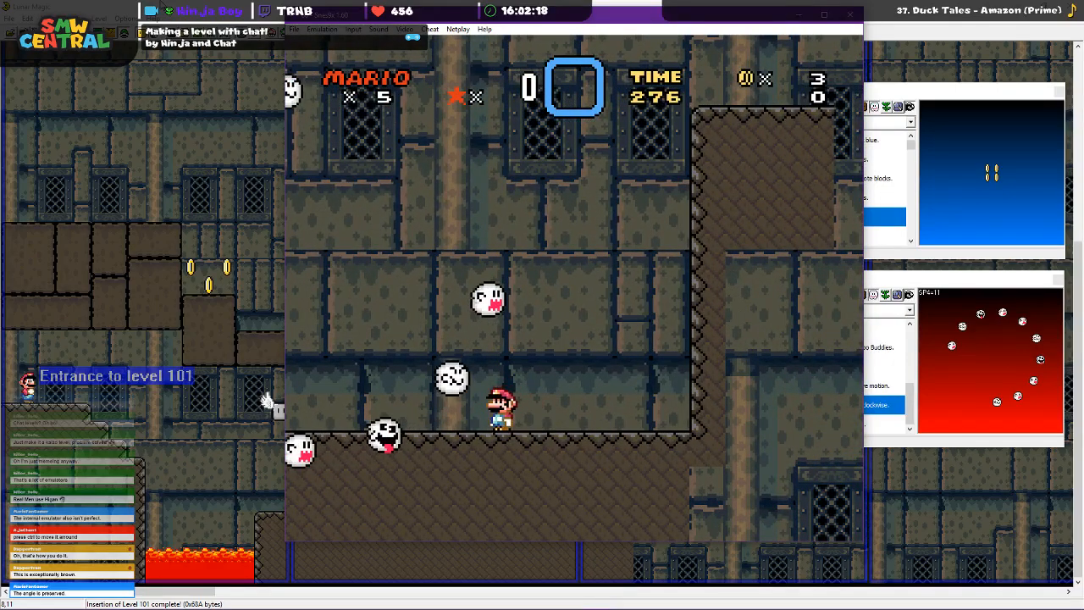
pyautogui.press('Left')
pyautogui.press('Down')
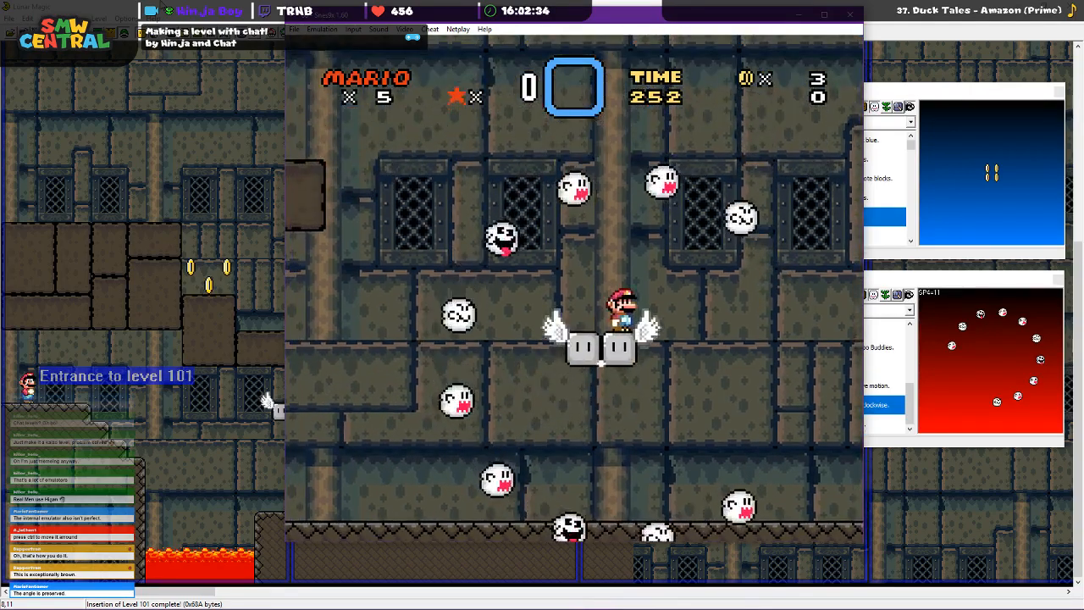
# Playtest crossing the Boo Buddies ring from the flying blocks to the floor beside the tall wall and jumping back inside it
pyautogui.press('Right')
pyautogui.press('c')
pyautogui.press('Left')
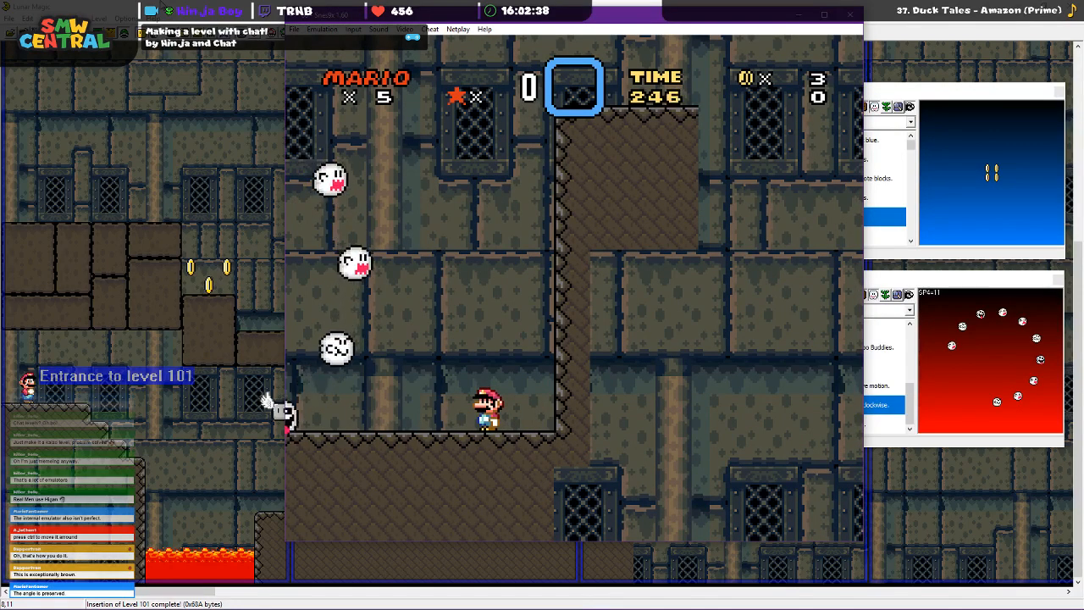
pyautogui.press('Right')
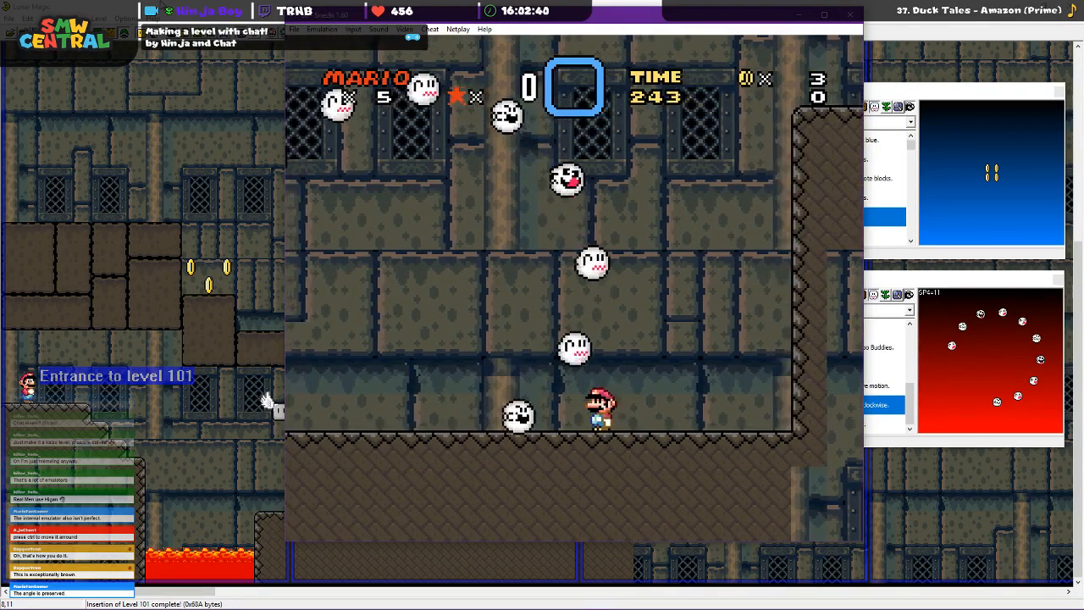
pyautogui.press('Left')
pyautogui.press('c')
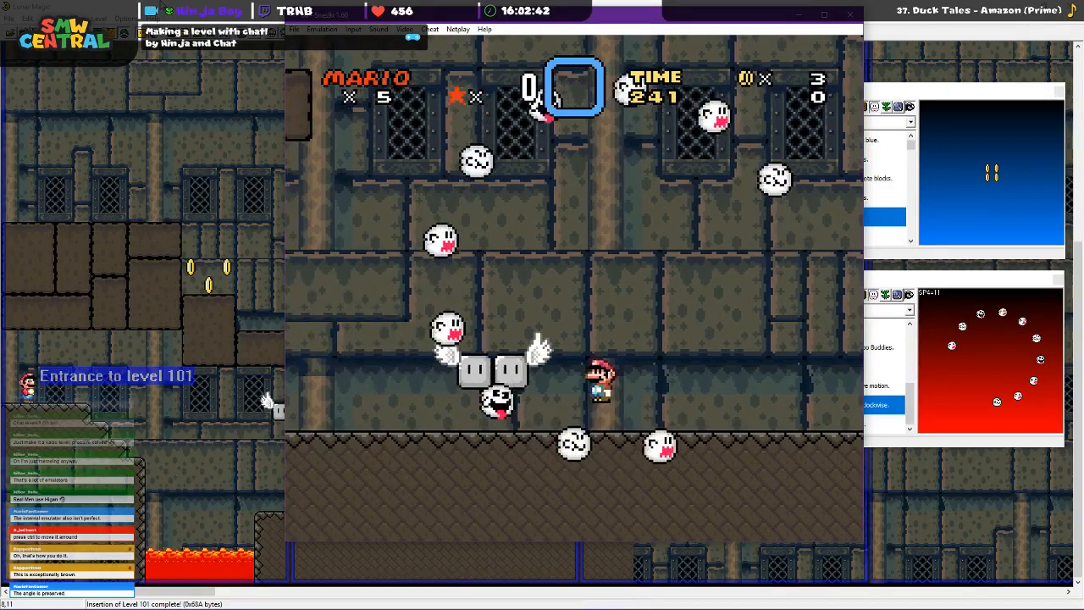
pyautogui.press('Right')
pyautogui.press('c')
pyautogui.press('Right')
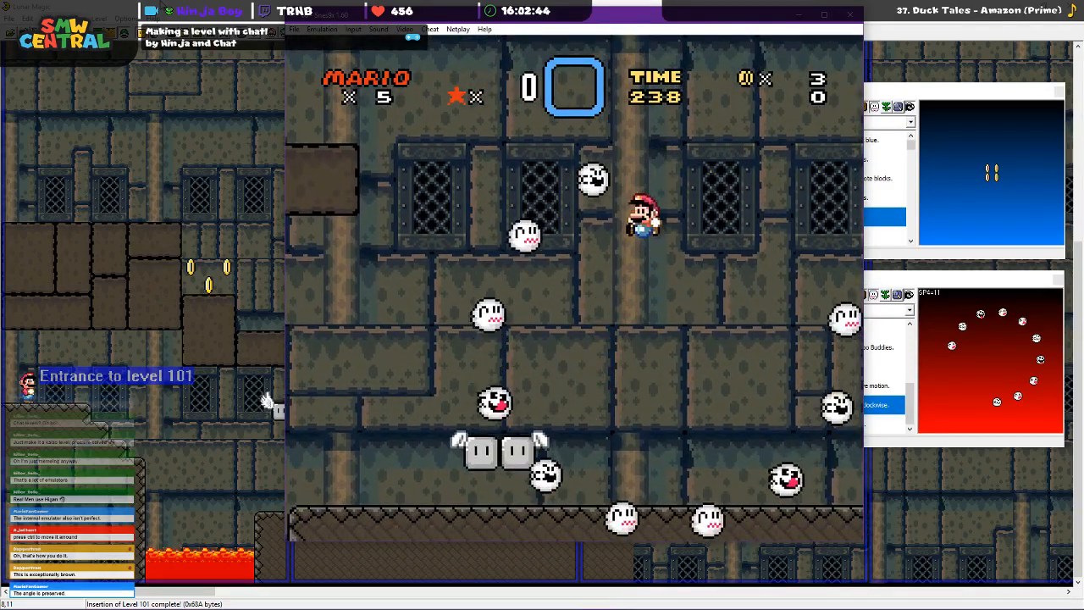
# Playtest returning over the flying blocks and climbing onto the stone ceiling, and close the emulator
pyautogui.press('Left')
pyautogui.press('Left')
pyautogui.press('c')
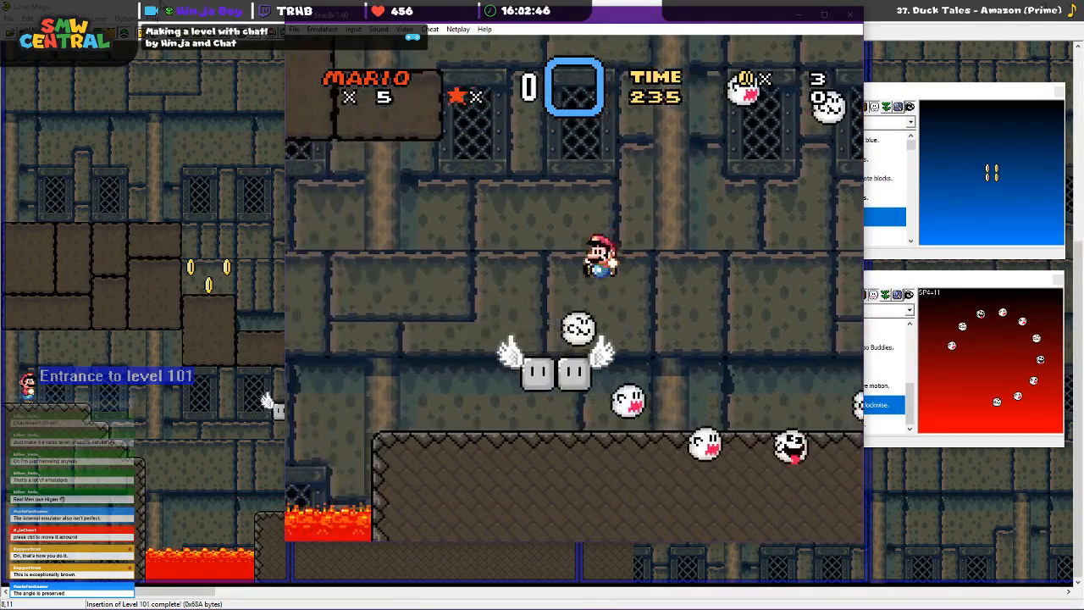
pyautogui.press('Right')
pyautogui.press('c')
pyautogui.press('Right')
pyautogui.press('c')
pyautogui.press('Left')
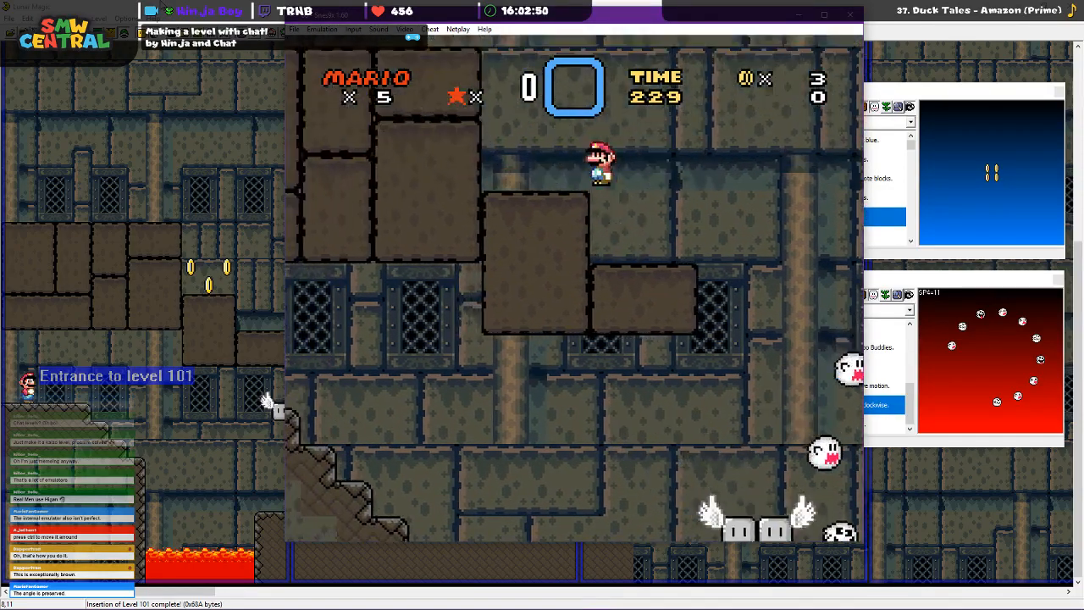
pyautogui.press('c')
pyautogui.press('Right')
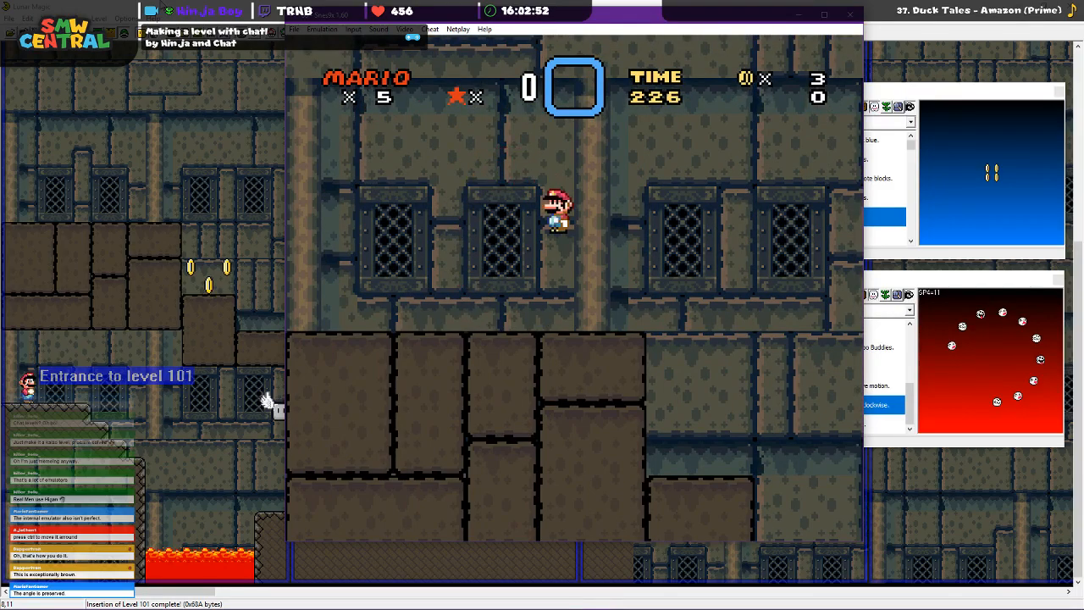
pyautogui.press('Left')
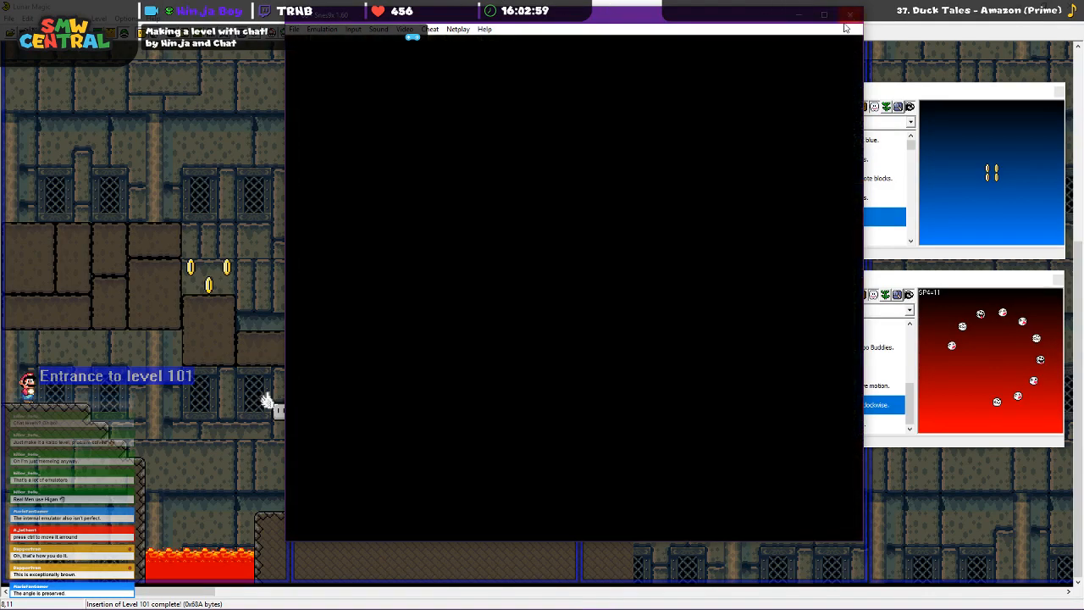
pyautogui.click(850, 15)
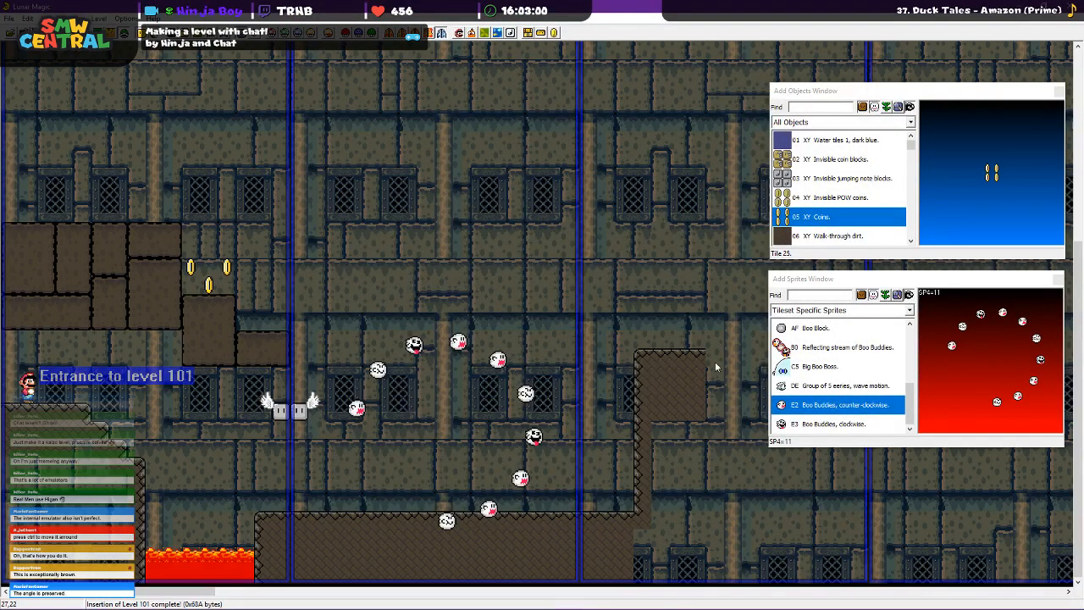
# Place a second counter-clockwise Boo Buddies ring exactly on top of the existing one and save level 101
pyautogui.rightClick(462, 188)
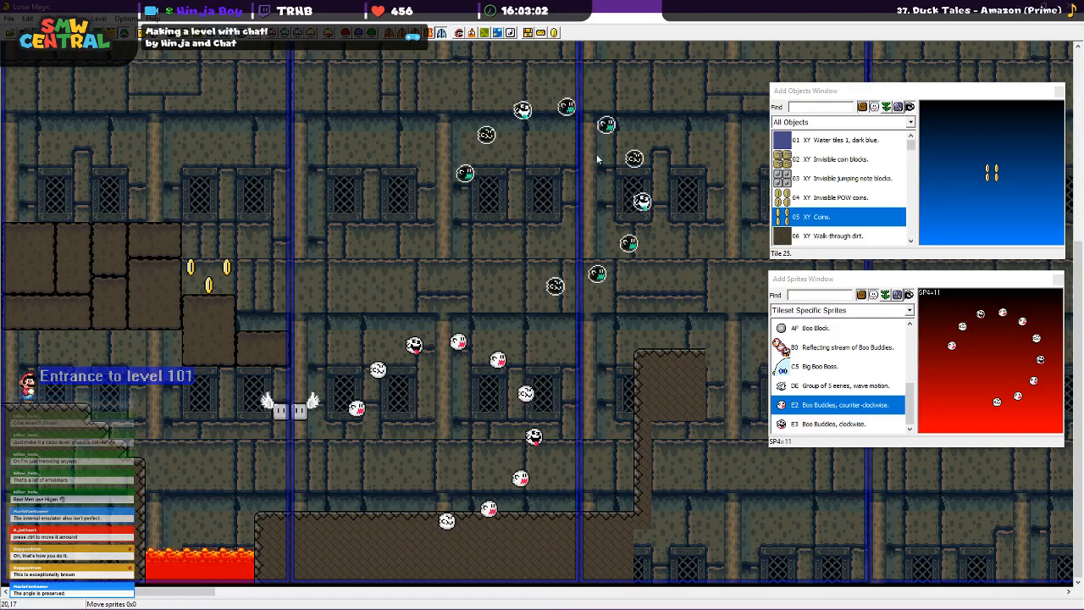
pyautogui.moveTo(607, 123); pyautogui.dragTo(501, 359)
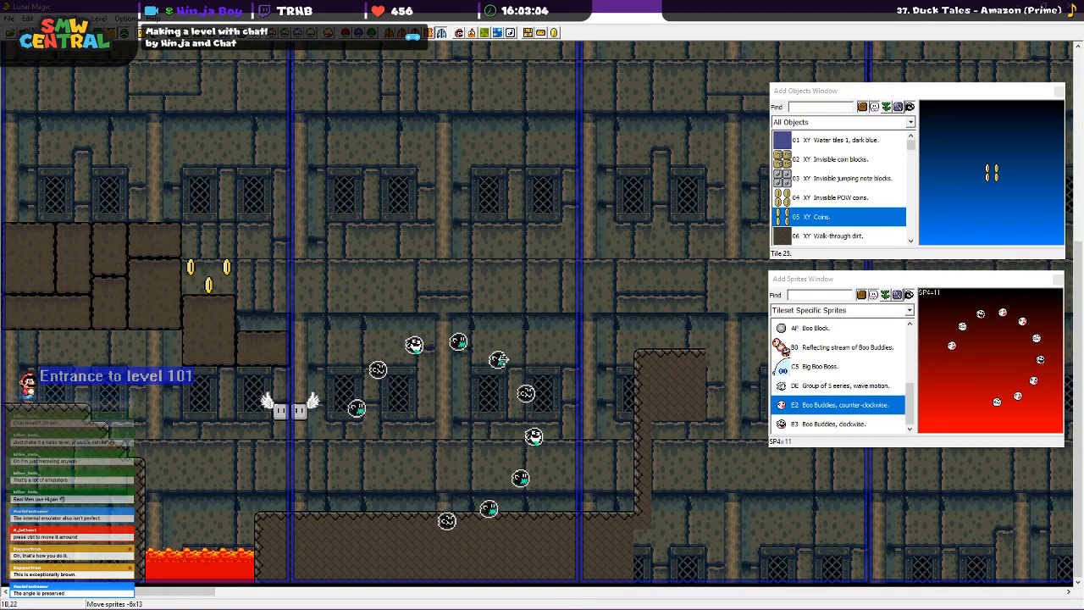
pyautogui.click(451, 222)
pyautogui.hotkey('ctrl', 's')
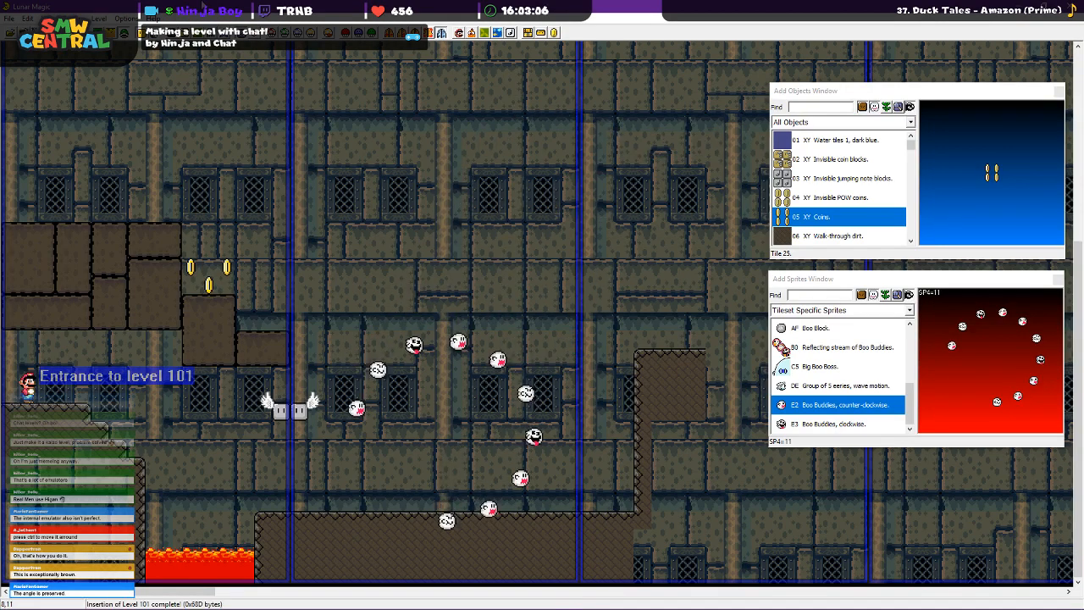
# Run level 101 in the emulator, test the doubled Boo Buddies ring from the flying blocks and stone ledge, and close the emulator
pyautogui.press('F4')
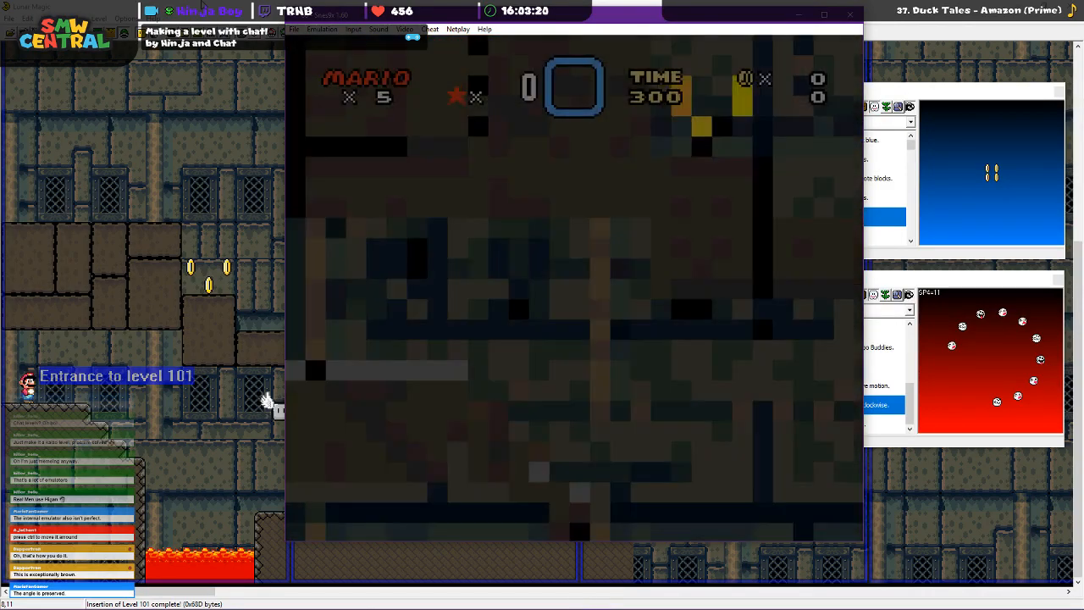
pyautogui.press('Right')
pyautogui.press('c')
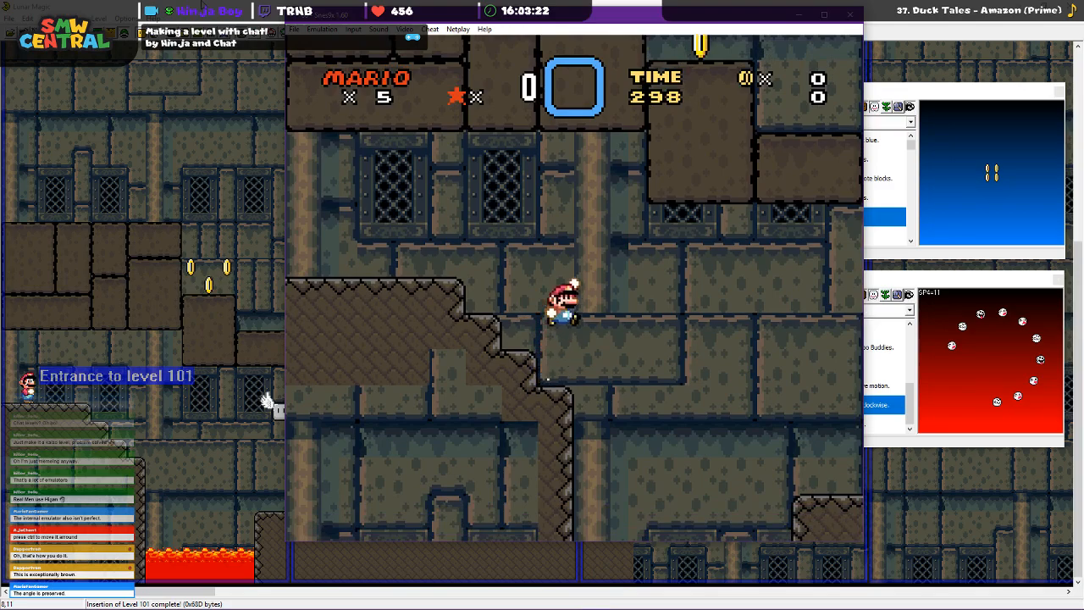
pyautogui.press('Left')
pyautogui.press('c')
pyautogui.press('Right')
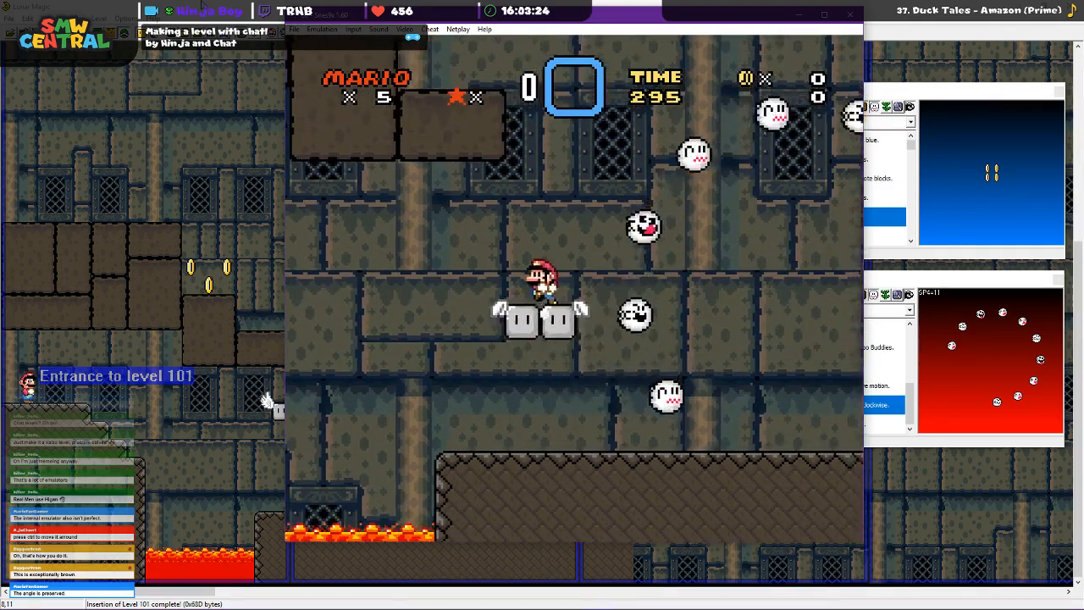
pyautogui.press('c')
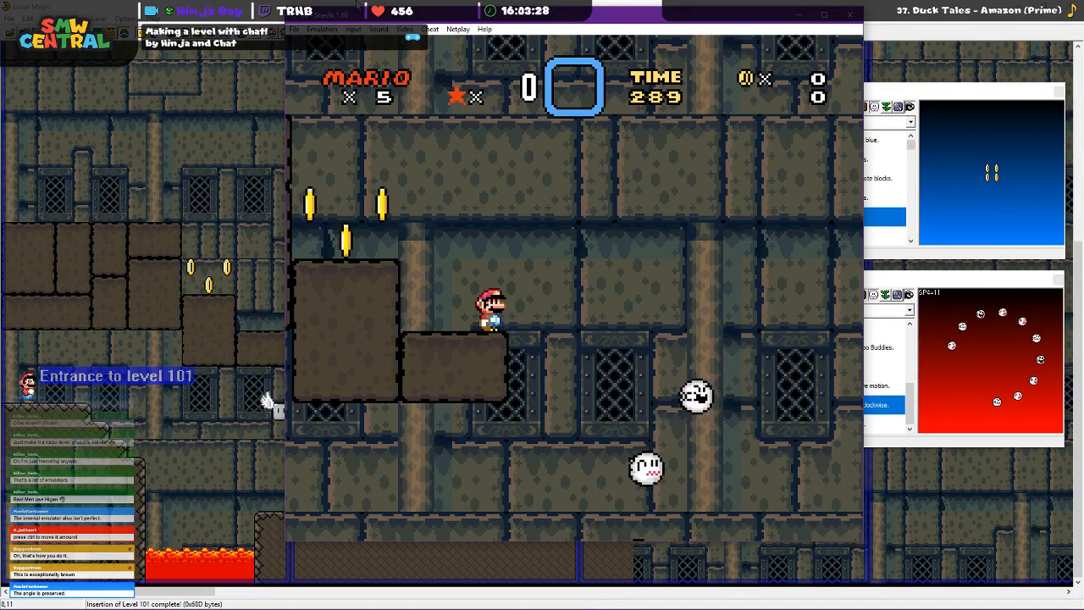
pyautogui.click(851, 14)
# Stack another Boo Buddies ring exactly over the overlapping rings and save level 101
pyautogui.rightClick(544, 318)
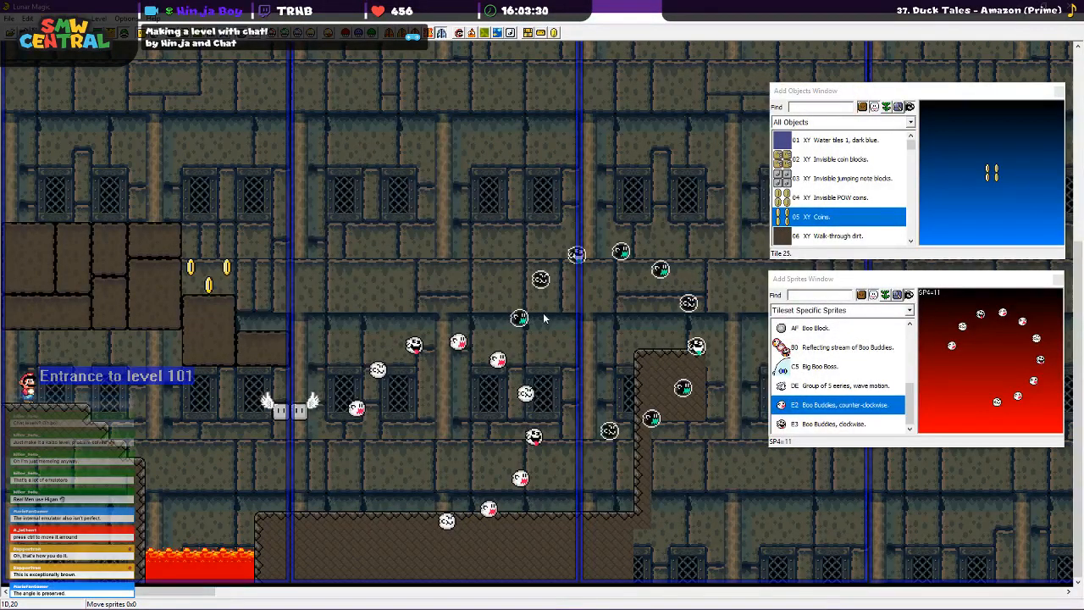
pyautogui.moveTo(522, 317); pyautogui.dragTo(355, 409)
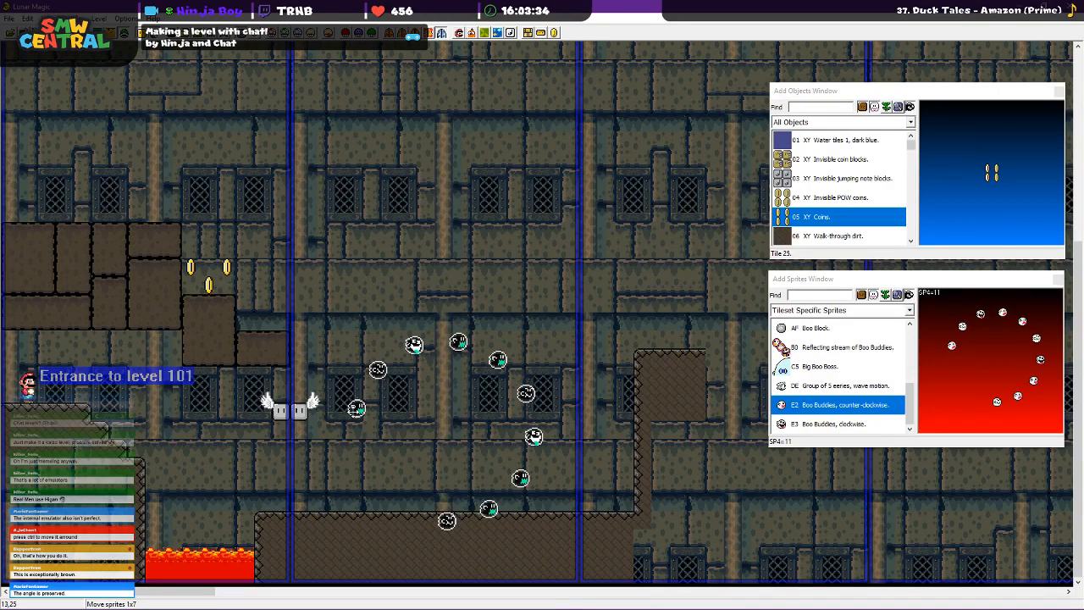
pyautogui.click(344, 258)
pyautogui.hotkey('ctrl', 's')
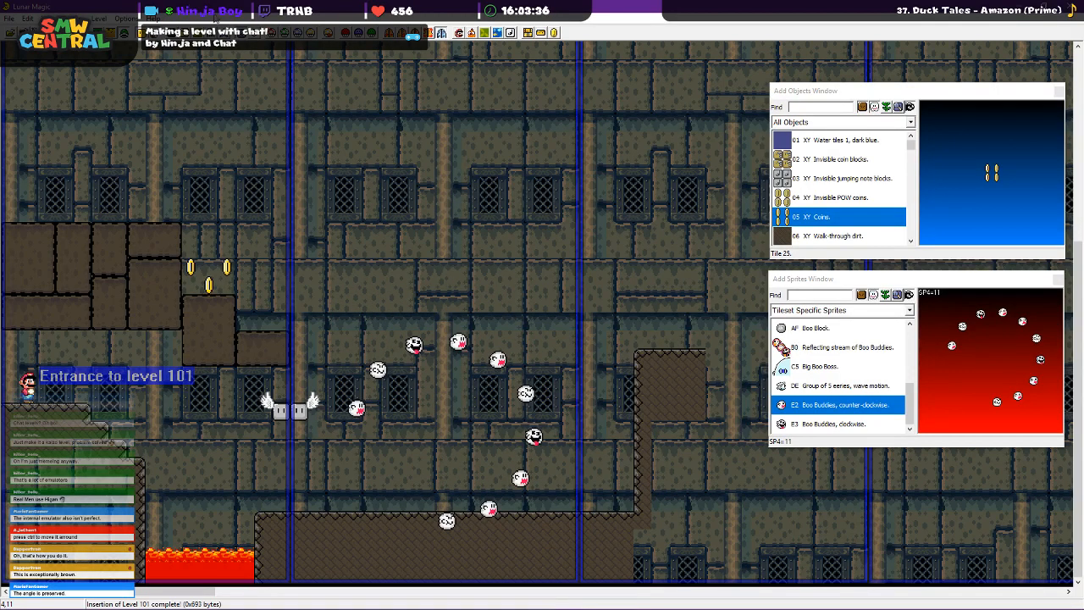
# Run the game again, test the further stacked Boo Buddies rings from the start ledge to the stone ceiling, and close the emulator
pyautogui.press('F4')
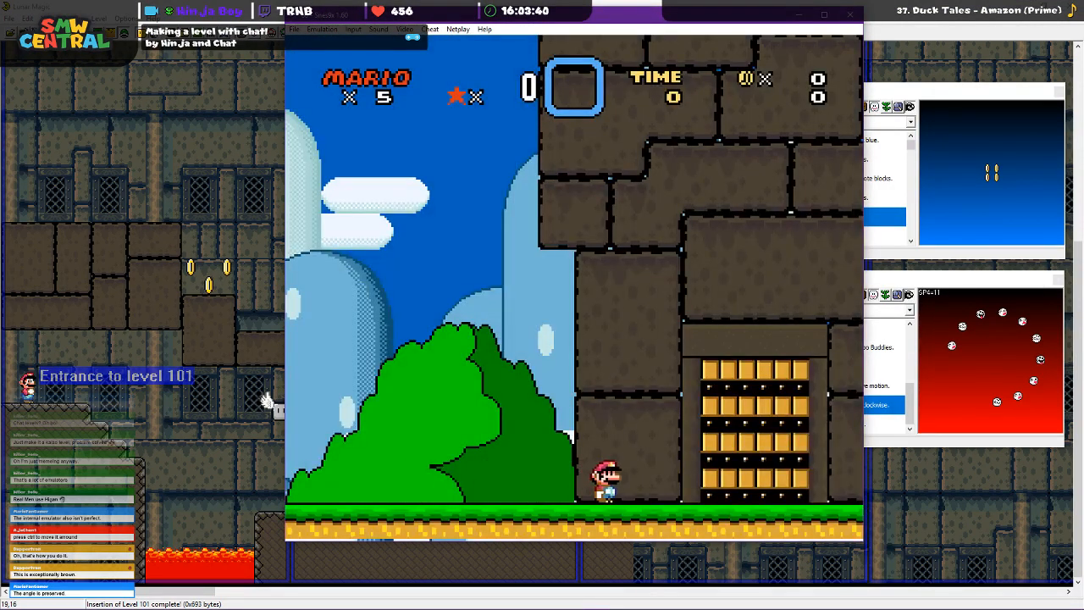
pyautogui.press('Tab')
pyautogui.press('Right')
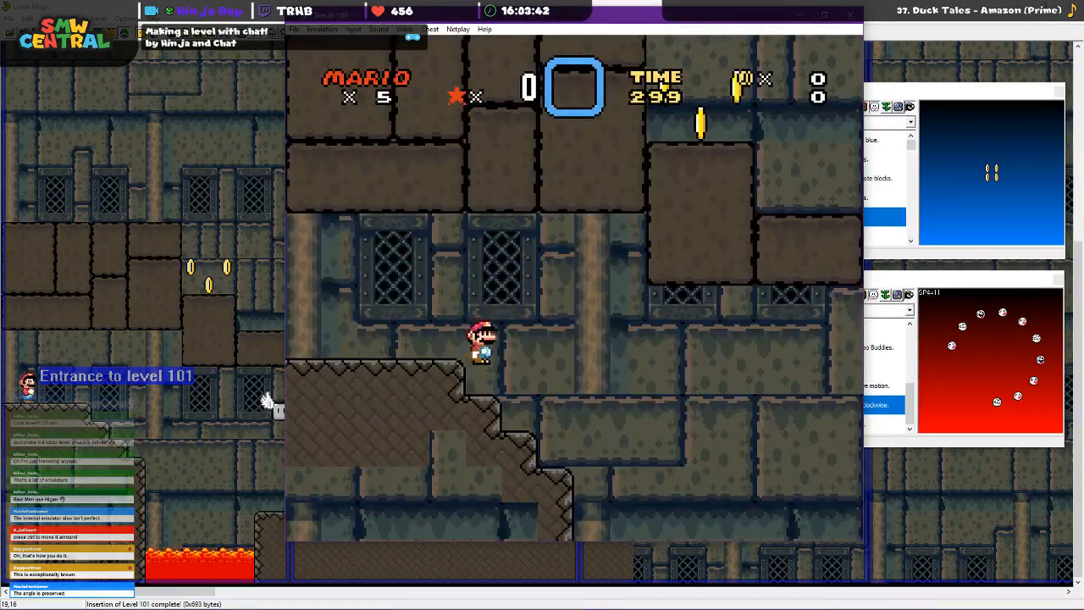
pyautogui.press('Right')
pyautogui.press('c')
pyautogui.press('c')
pyautogui.press('Left')
pyautogui.press('c')
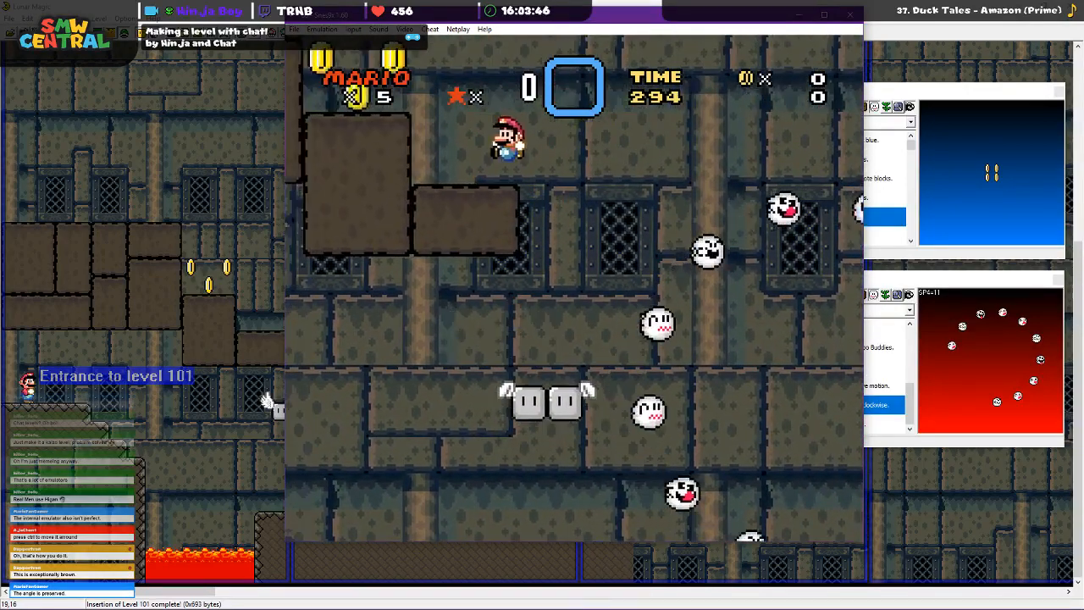
pyautogui.press('Left')
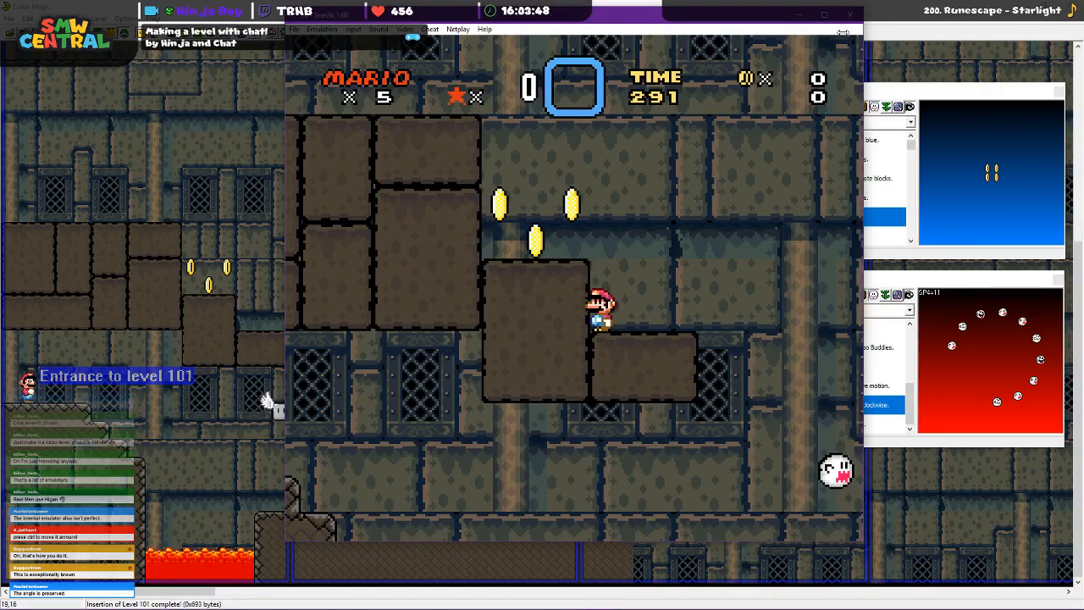
pyautogui.click(852, 15)
# Remove the extra Boo Buddies rings stacked on the original ring and save level 101
pyautogui.click(498, 360)
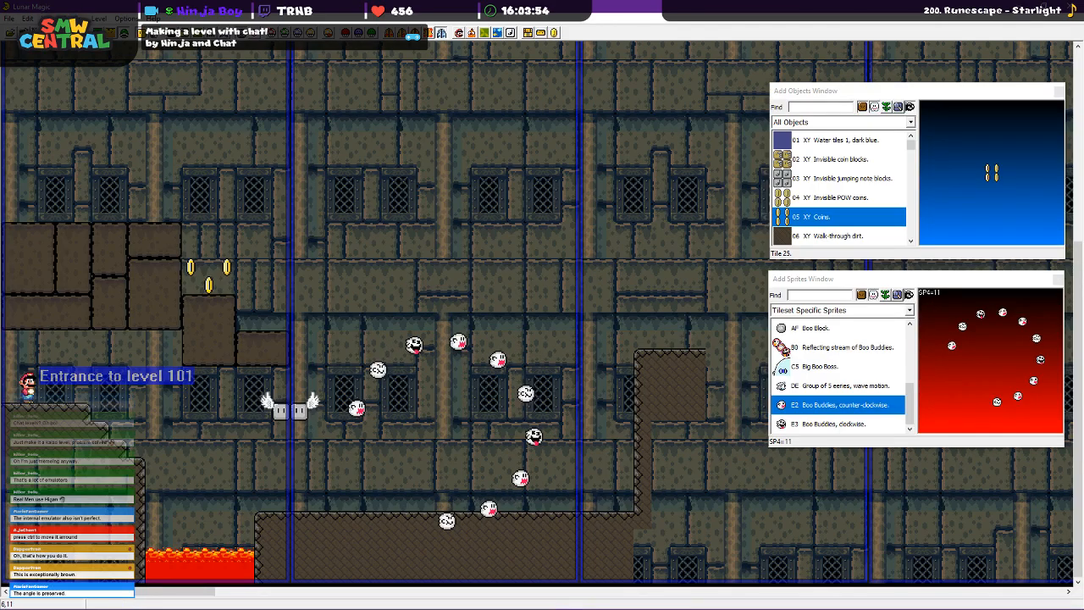
pyautogui.click(40, 33)
pyautogui.moveTo(401, 608)
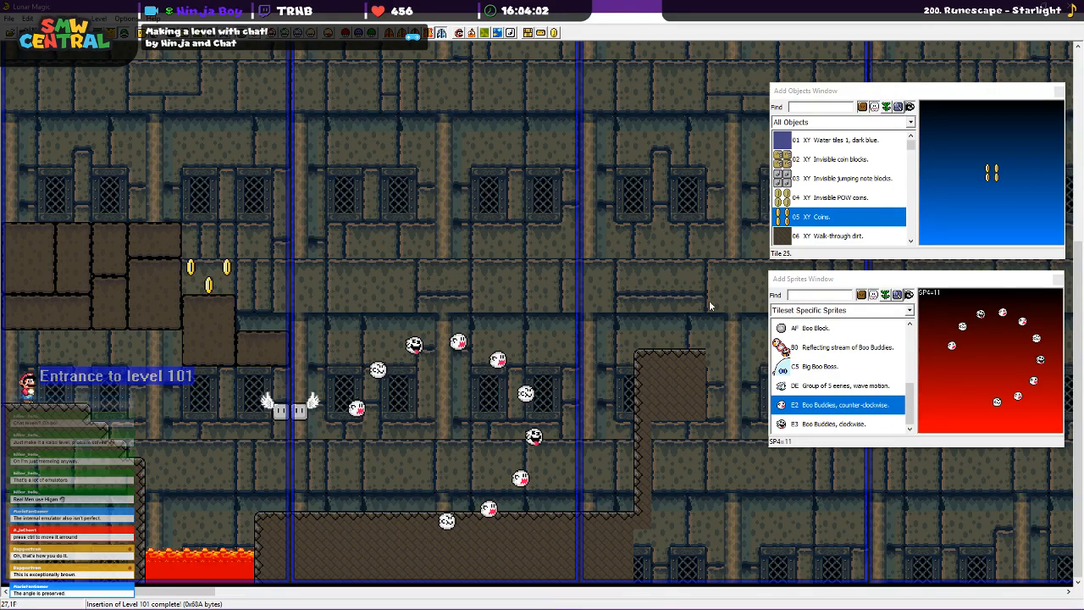
# Browse the full object list for castle objects to use in the next part of the level
pyautogui.scroll(-5, 860, 185)
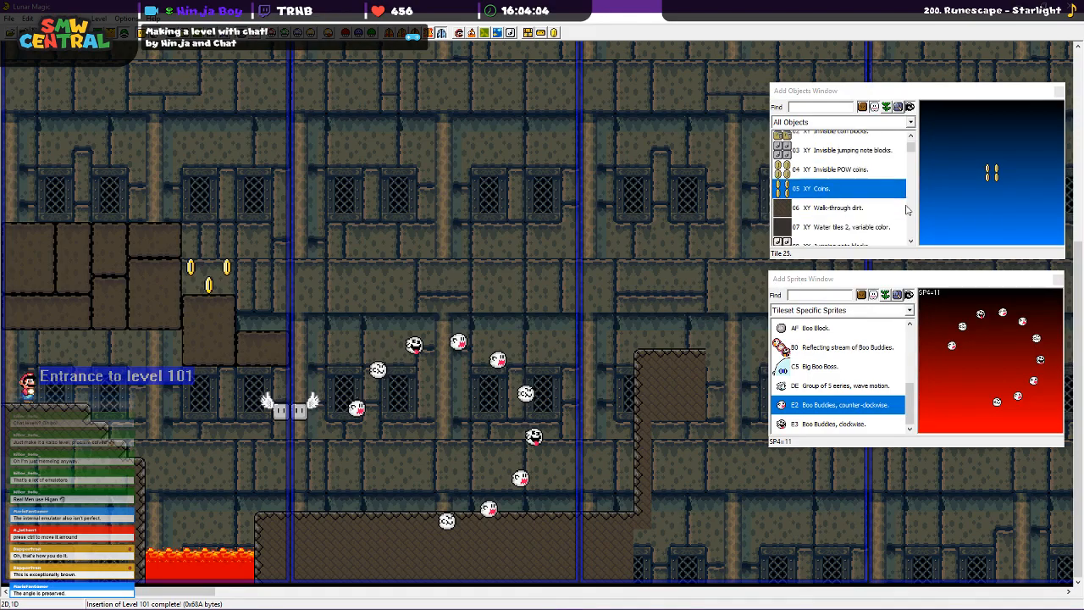
pyautogui.scroll(-5, 860, 185)
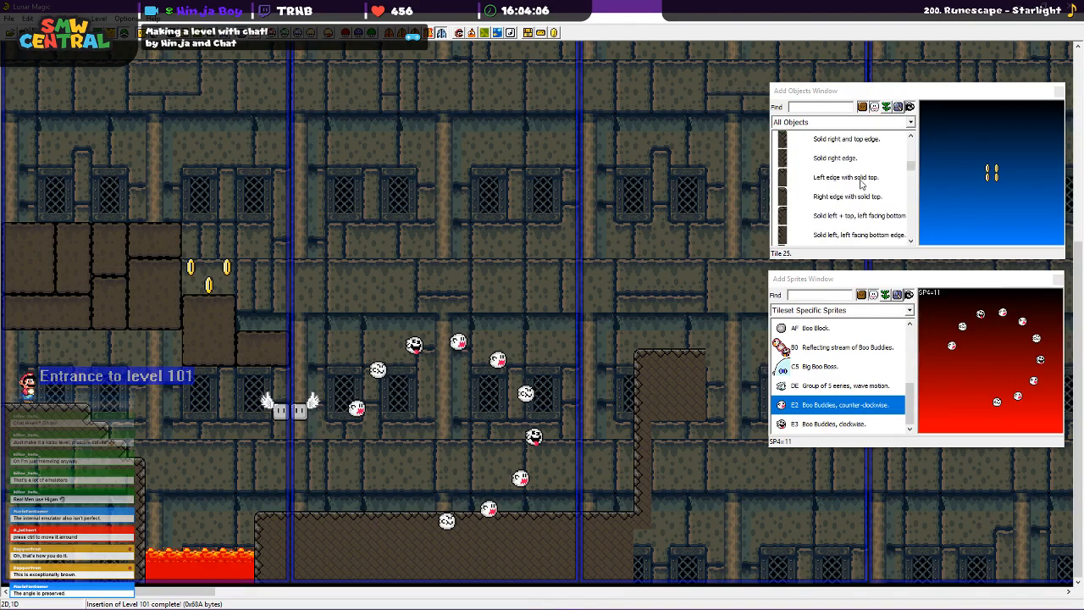
pyautogui.scroll(-5, 861, 184)
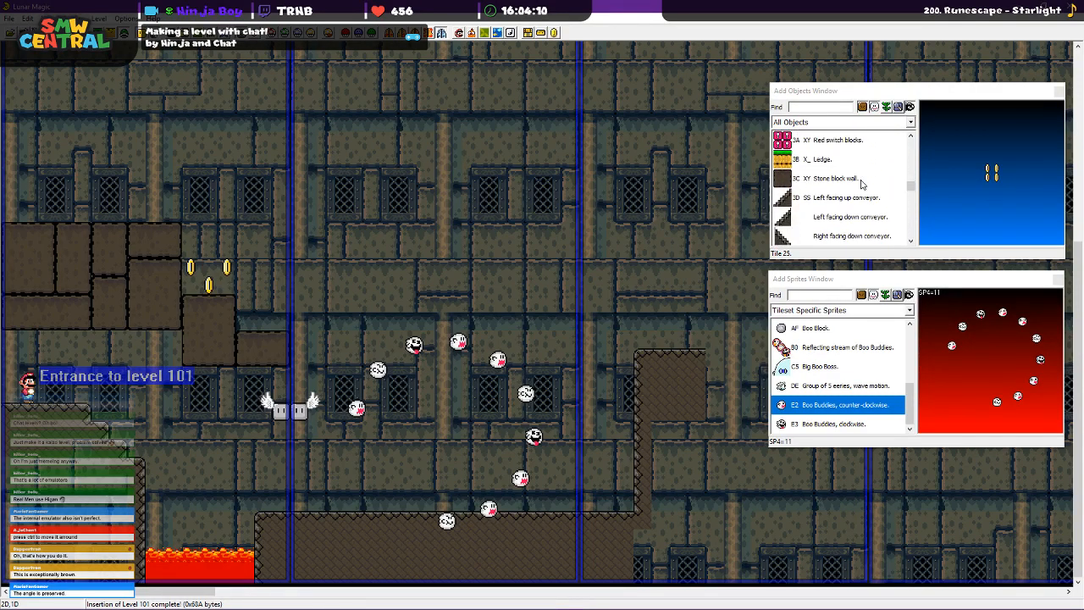
pyautogui.scroll(7, 861, 185)
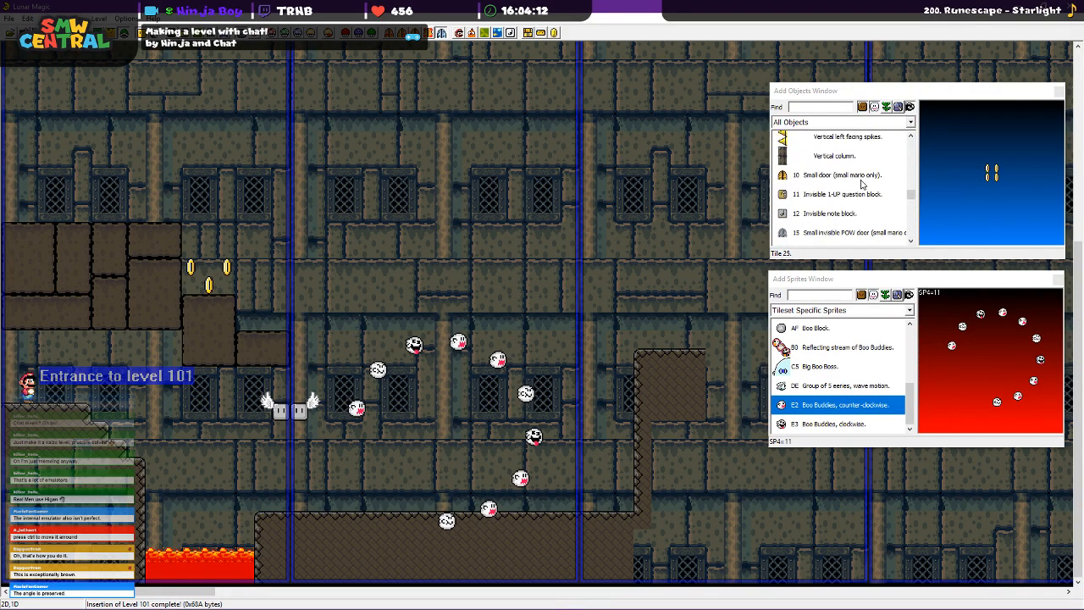
pyautogui.scroll(-8, 861, 185)
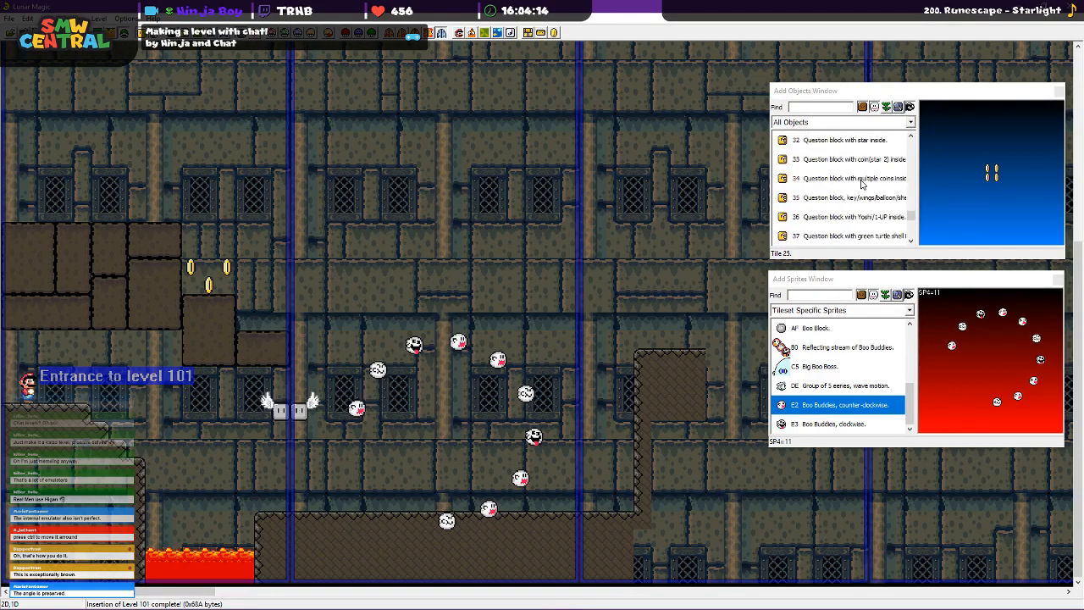
pyautogui.moveTo(912, 227); pyautogui.dragTo(913, 141)
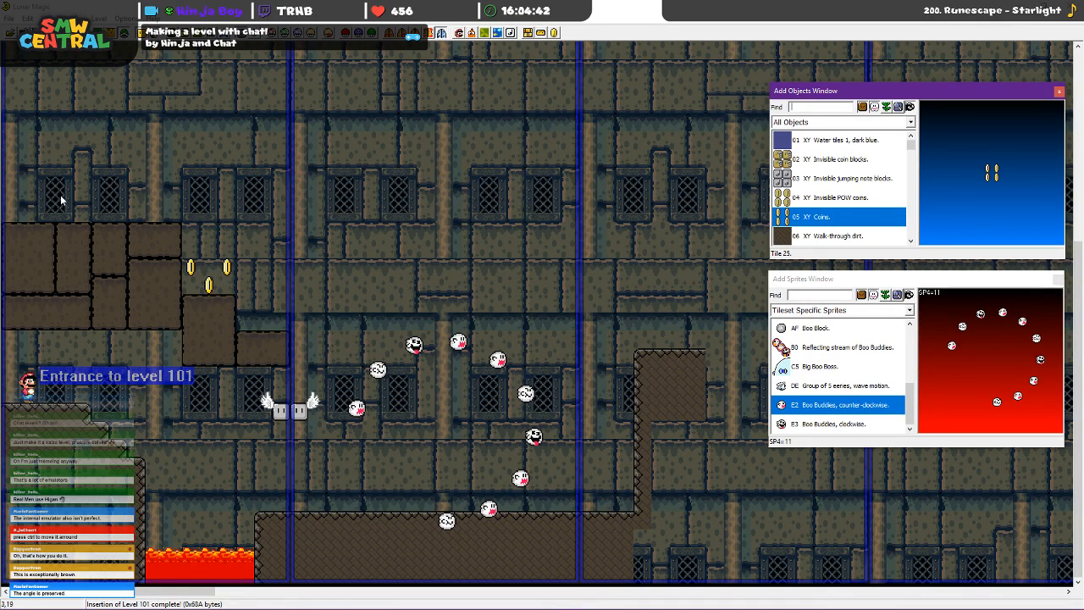
# Switch to Layer 1 editing mode and examine the empty castle area above the stone ceiling and coins
pyautogui.scroll(6, 64, 222)
pyautogui.scroll(-5, 72, 278)
pyautogui.scroll(1, 74, 278)
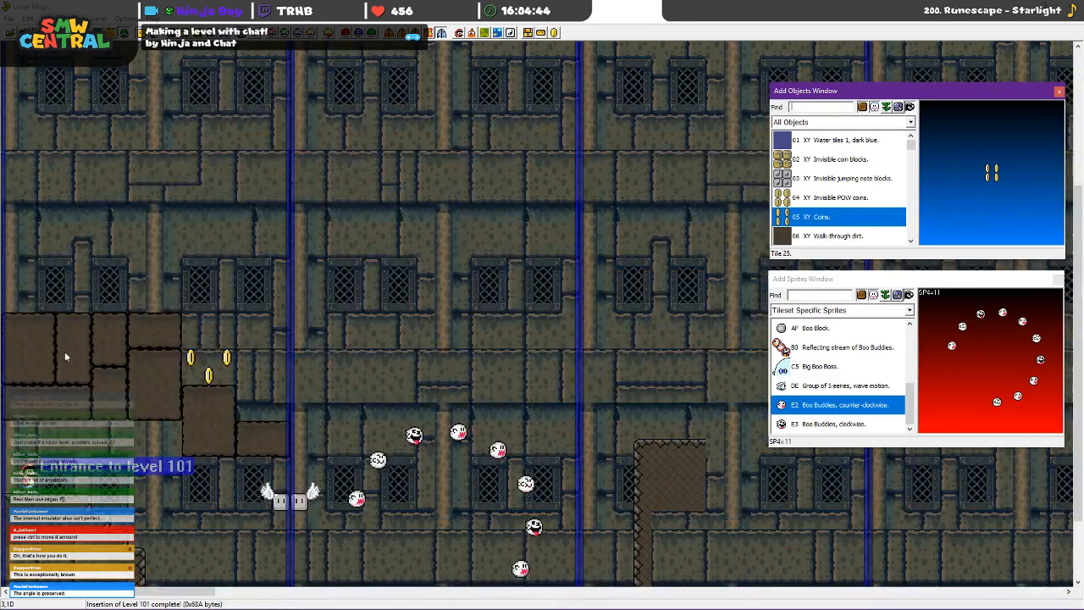
pyautogui.click(67, 357)
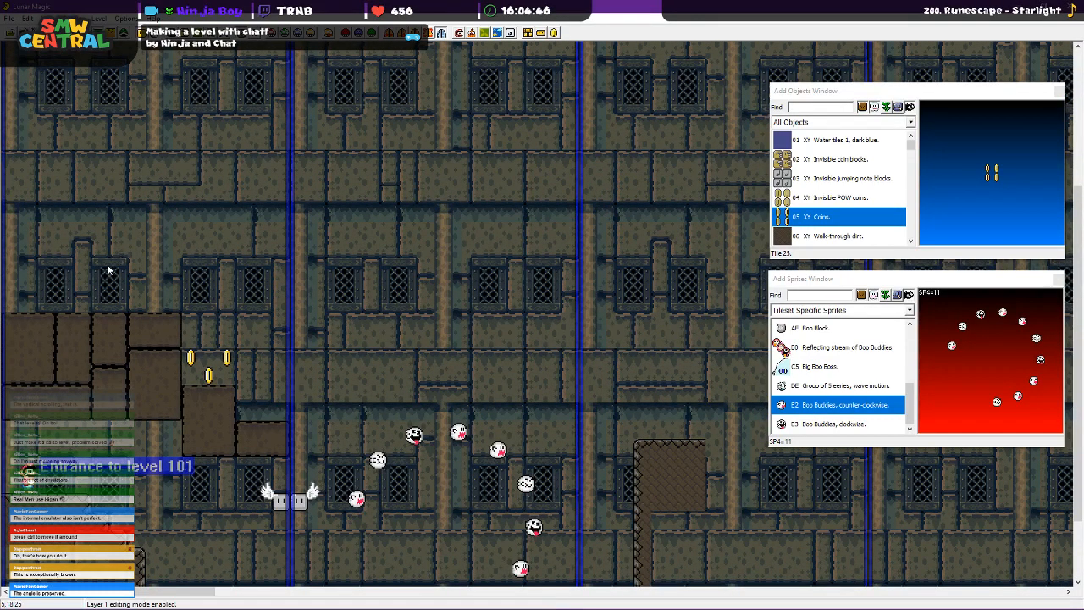
pyautogui.scroll(4, 163, 247)
pyautogui.scroll(-5, 169, 254)
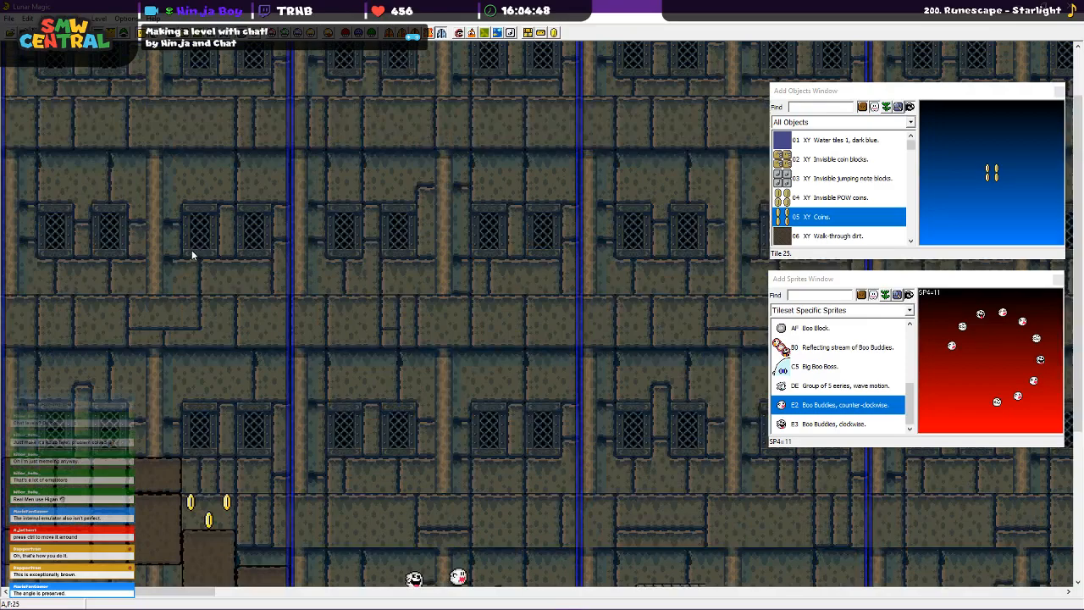
pyautogui.scroll(5, 200, 310)
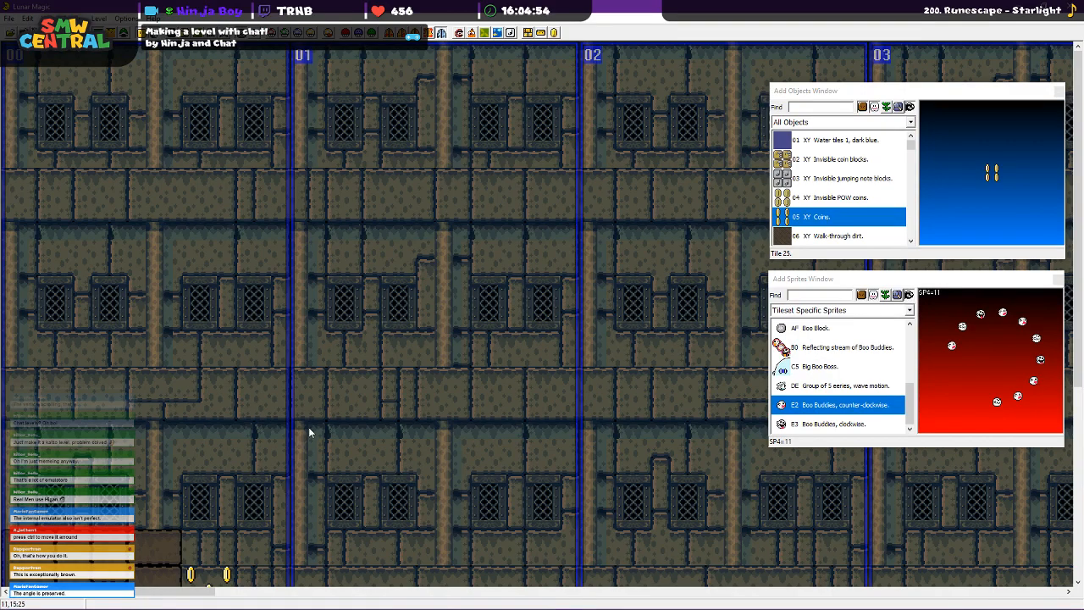
# Add a tall stone block on top of the ceiling at the level's start and a small floating stone block to its right
pyautogui.scroll(-5, 322, 394)
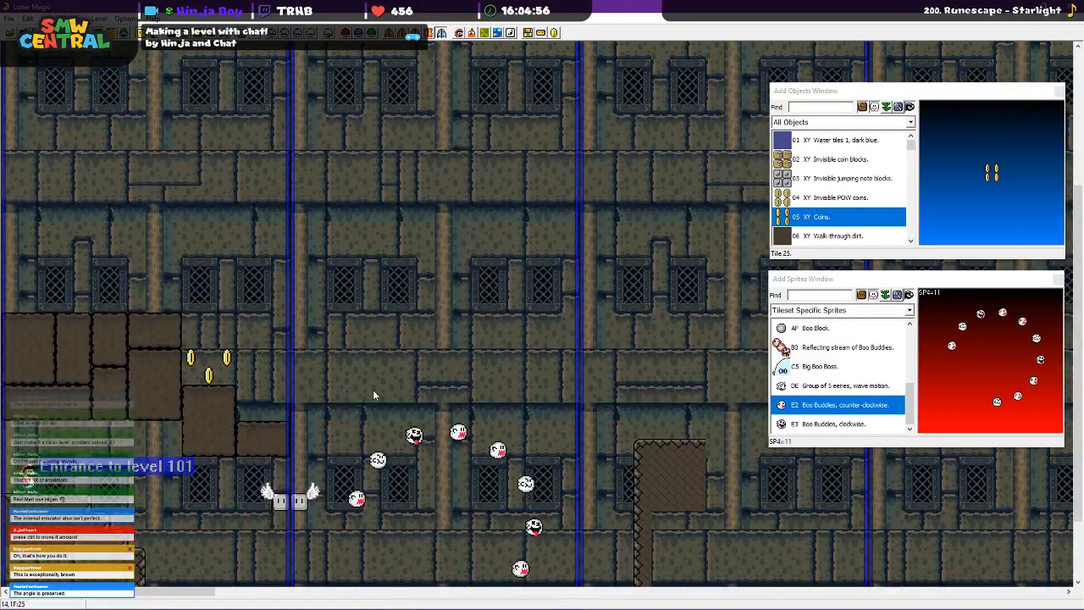
pyautogui.scroll(-2, 290, 368)
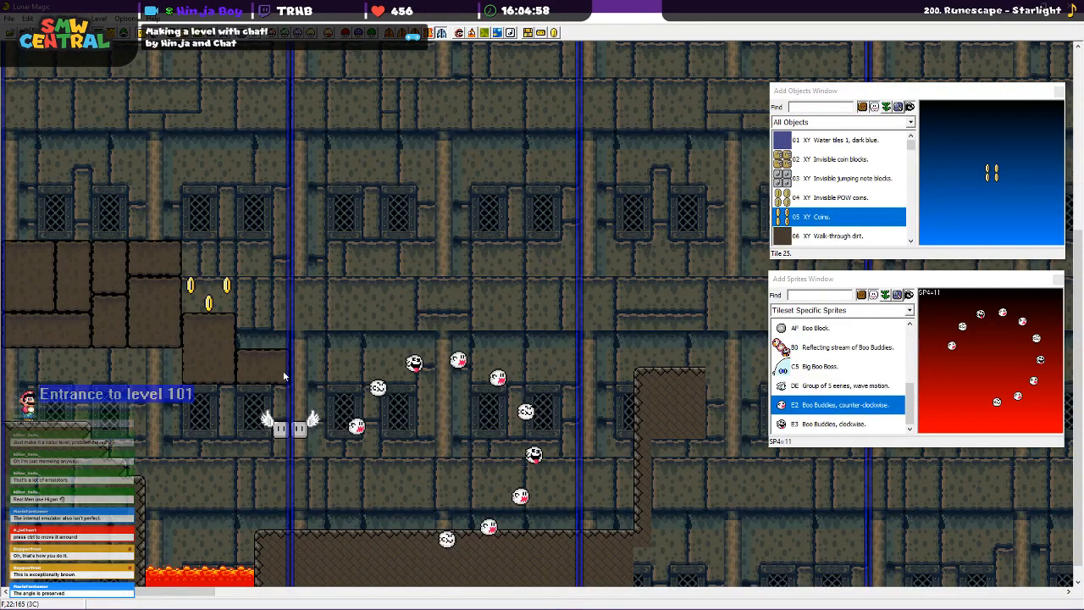
pyautogui.moveTo(197, 358); pyautogui.dragTo(95, 196)
pyautogui.click(286, 272)
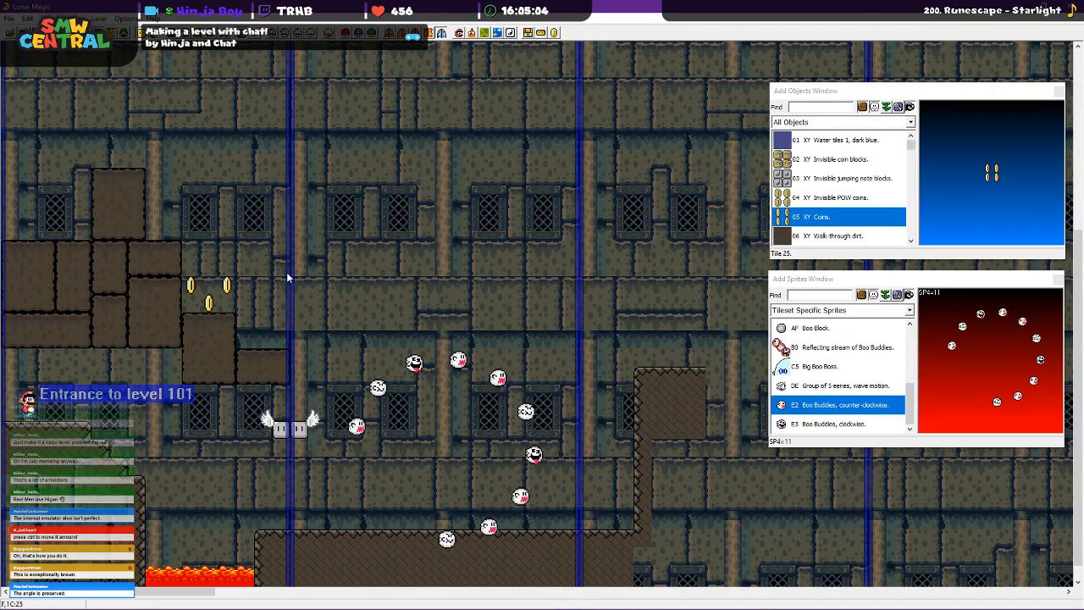
pyautogui.moveTo(282, 202); pyautogui.dragTo(264, 221)
pyautogui.click(182, 164)
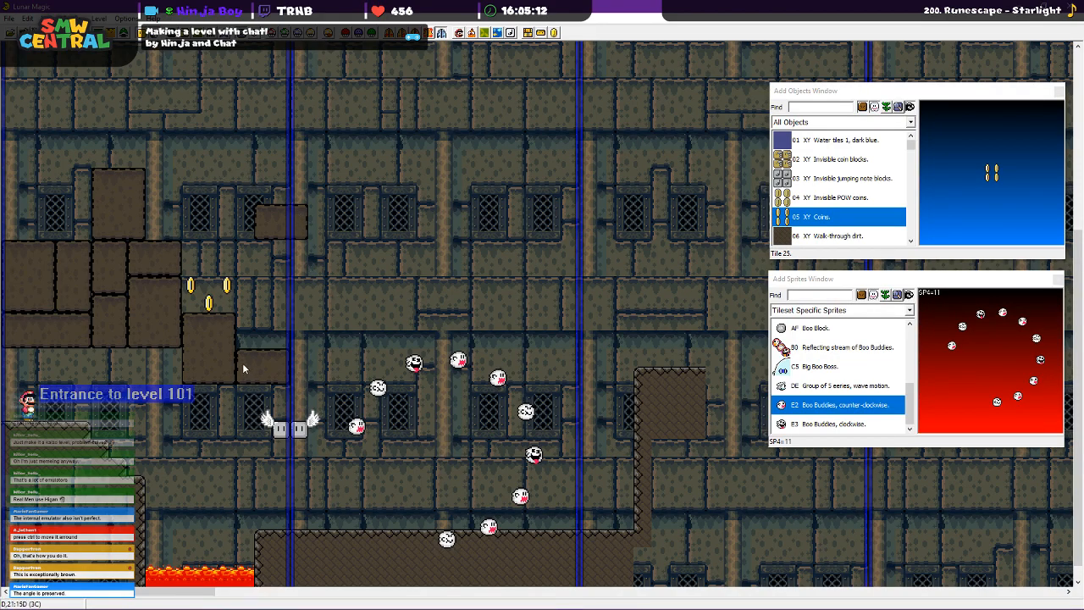
# Extend the small floating block rightward with copies of a large block, a narrow block and a wide flat block
pyautogui.moveTo(225, 366); pyautogui.dragTo(374, 228)
pyautogui.click(114, 317)
pyautogui.rightClick(396, 231)
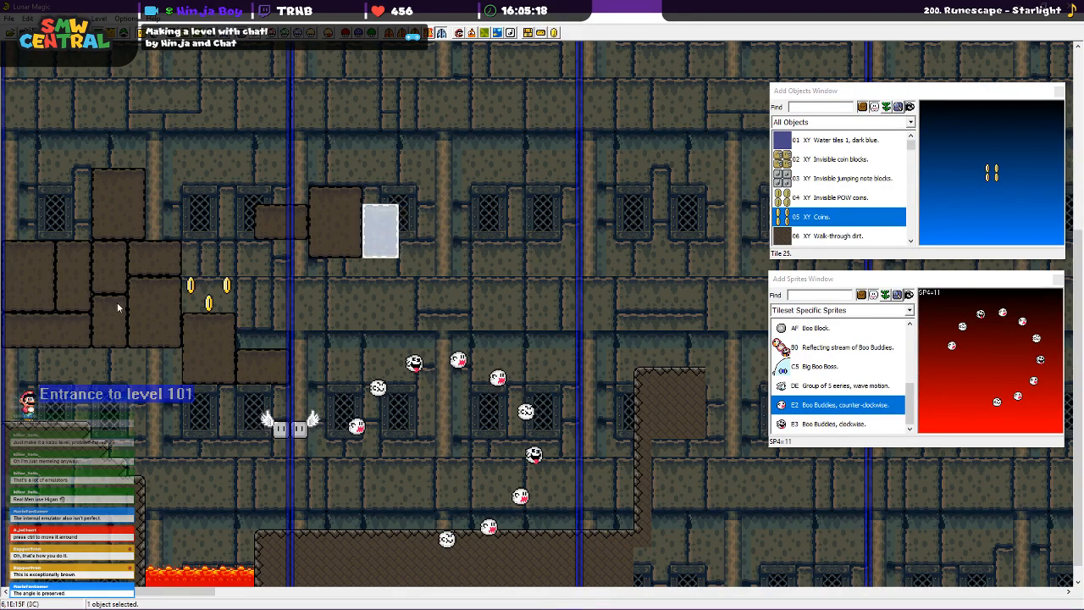
pyautogui.click(78, 326)
pyautogui.rightClick(403, 229)
# Stack a tall narrow stone block and an enlarged large block above the wide flat block of the new platform
pyautogui.click(75, 273)
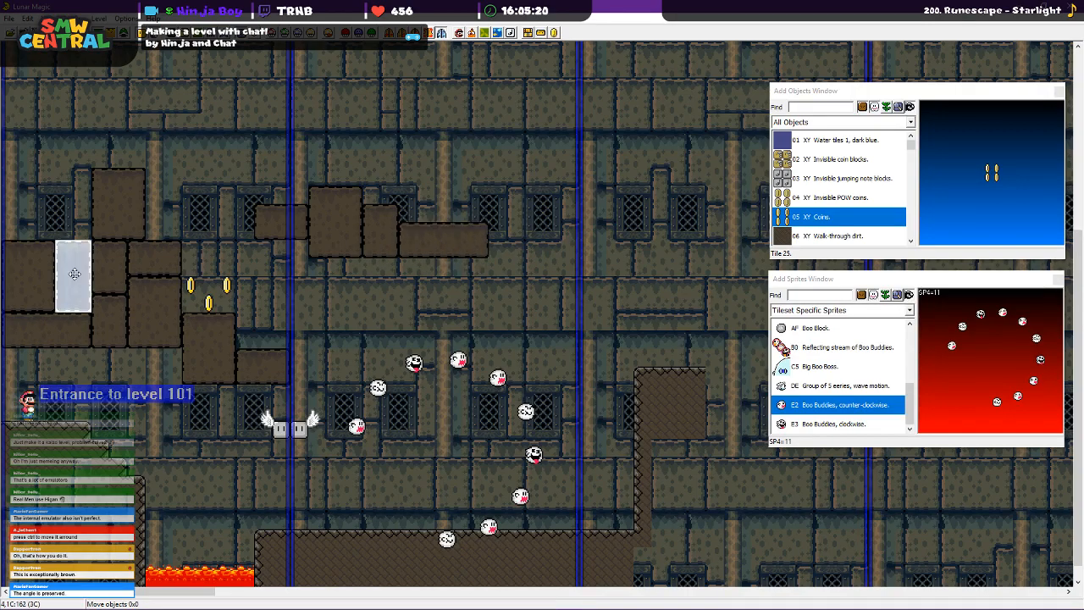
pyautogui.rightClick(419, 170)
pyautogui.moveTo(432, 204); pyautogui.dragTo(415, 187)
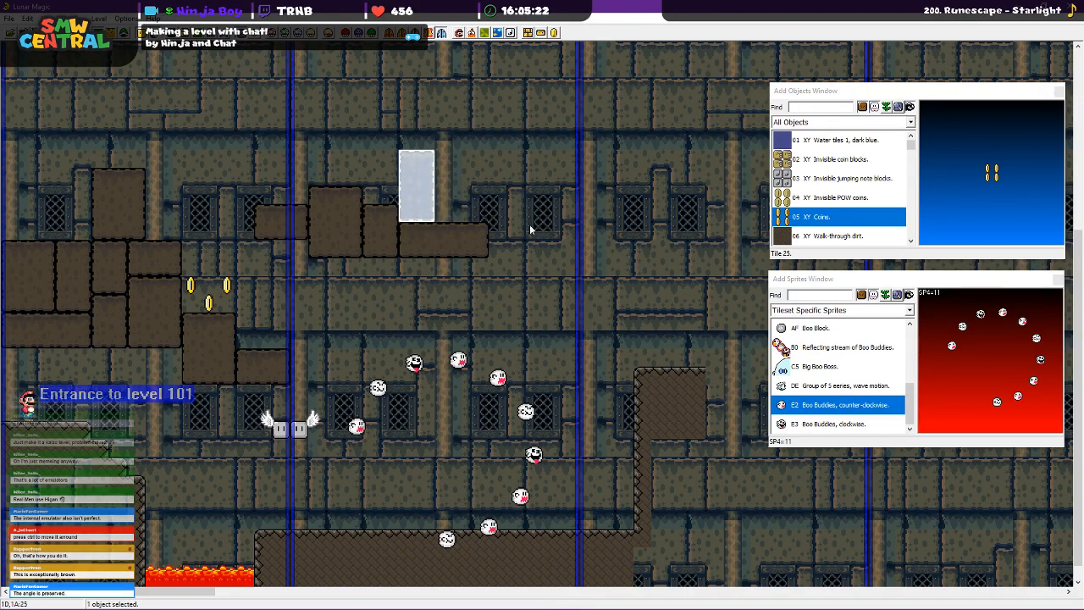
pyautogui.click(531, 226)
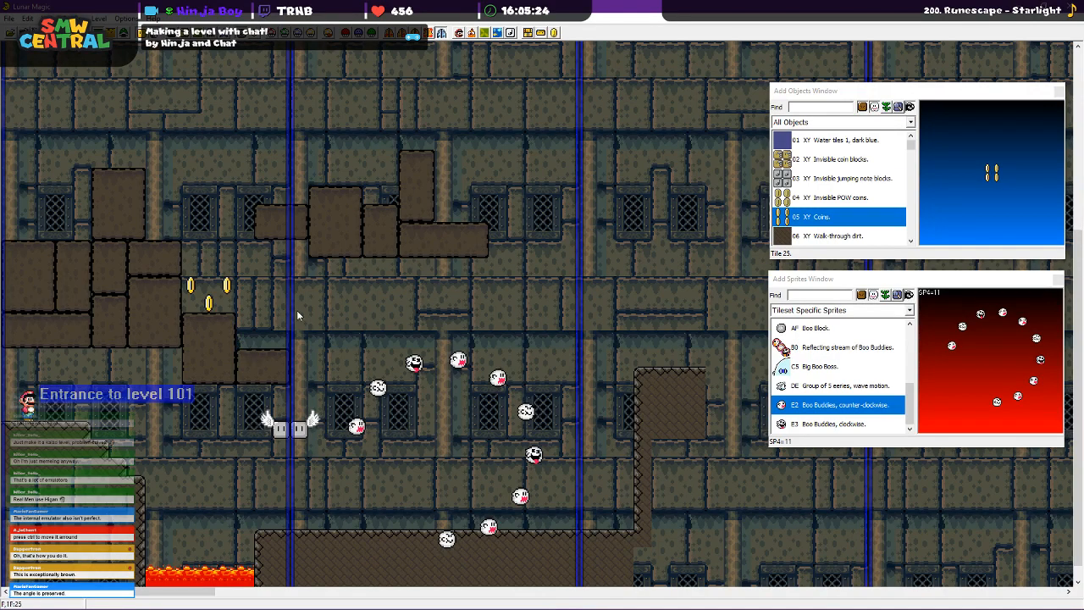
pyautogui.click(314, 206)
pyautogui.rightClick(441, 139)
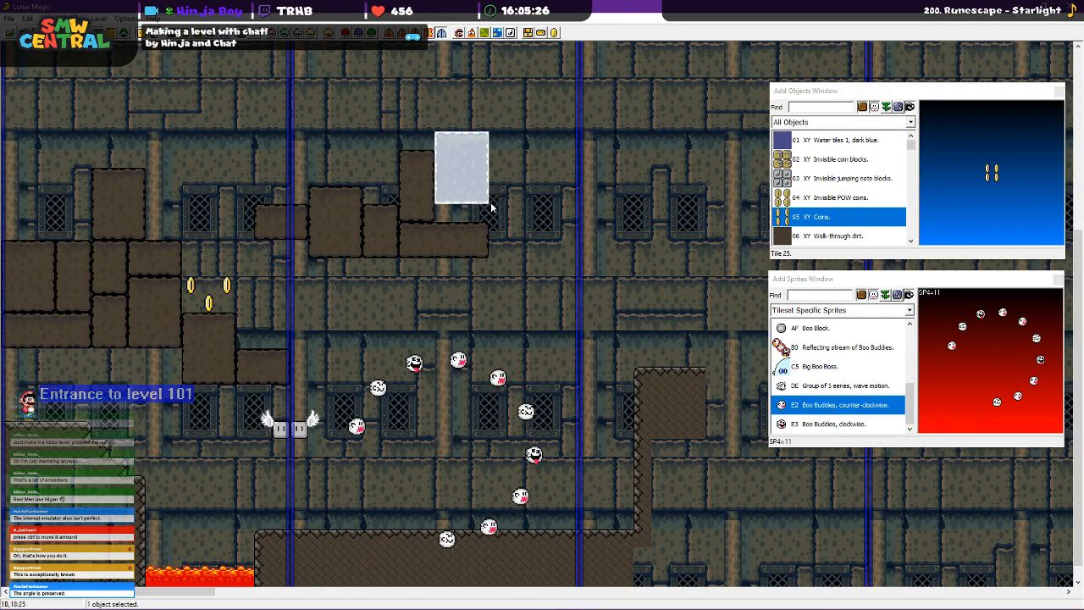
pyautogui.moveTo(486, 202); pyautogui.dragTo(506, 222)
pyautogui.click(521, 260)
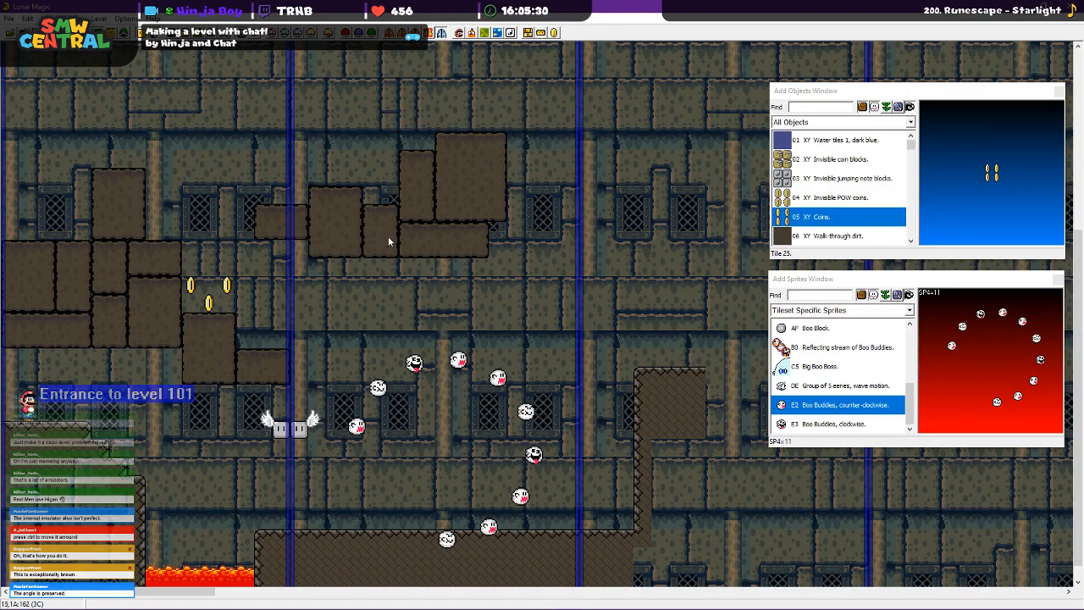
# Continue the platform rightward with a small block beside the wide flat one and a tall narrow block beside the large one
pyautogui.click(285, 223)
pyautogui.rightClick(501, 235)
pyautogui.click(555, 297)
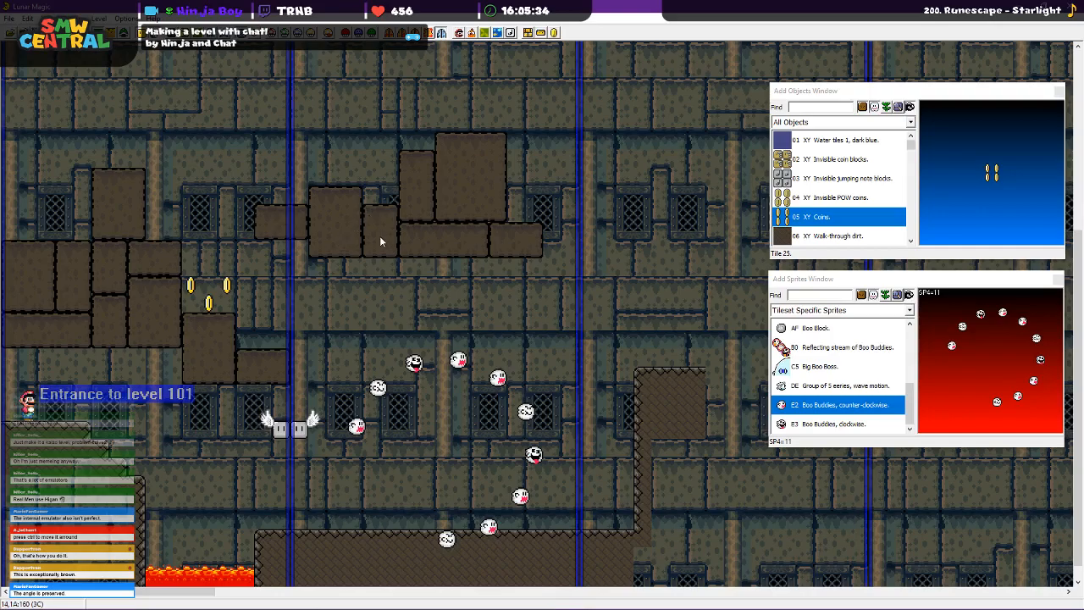
pyautogui.click(83, 274)
pyautogui.rightClick(515, 140)
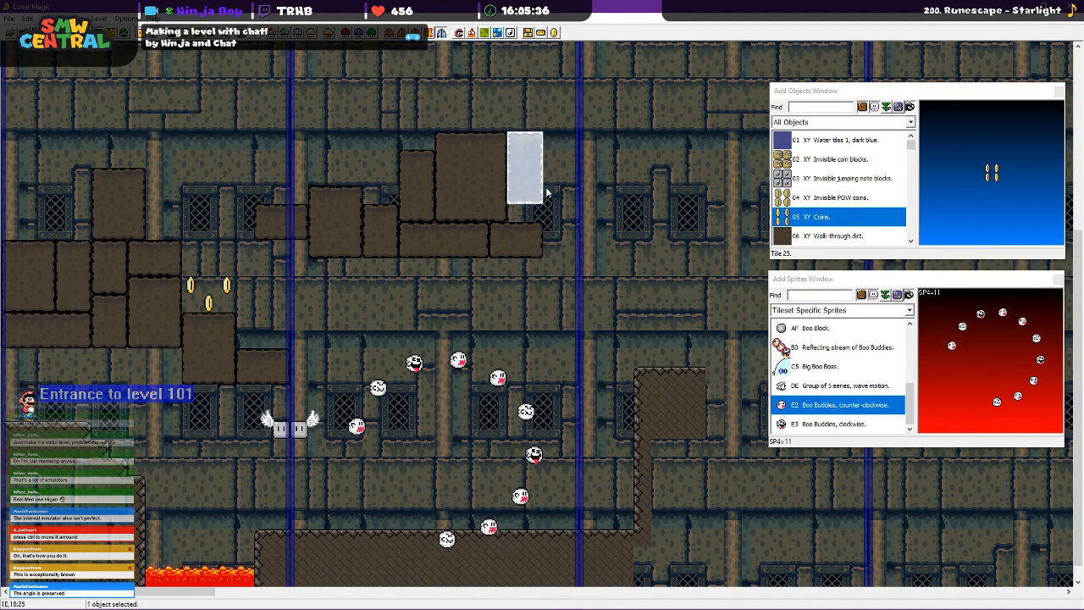
pyautogui.moveTo(541, 200); pyautogui.dragTo(540, 207)
pyautogui.click(604, 230)
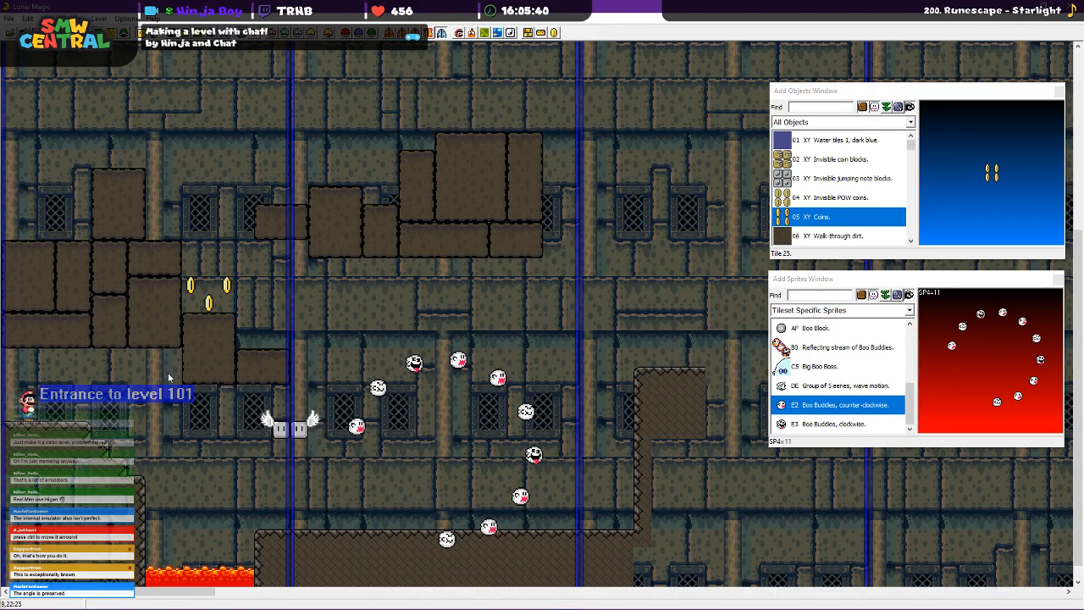
# Add a tall stone block at the platform's right end and a lower narrow block hanging beside it
pyautogui.click(42, 295)
pyautogui.rightClick(549, 220)
pyautogui.moveTo(569, 238); pyautogui.dragTo(569, 237)
pyautogui.click(554, 339)
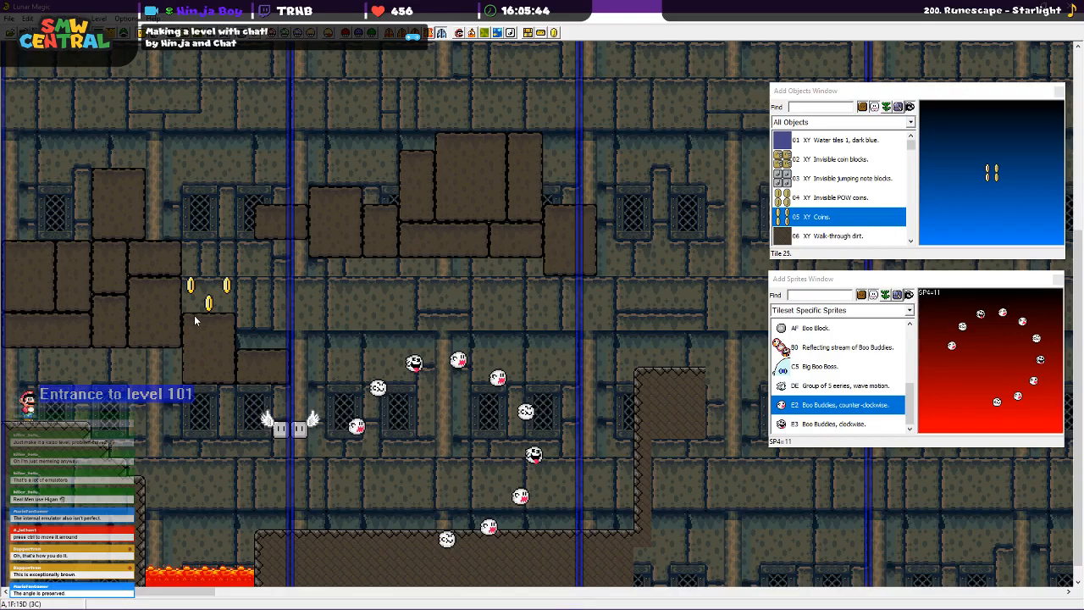
pyautogui.click(112, 320)
pyautogui.rightClick(593, 262)
pyautogui.moveTo(599, 284); pyautogui.dragTo(617, 284)
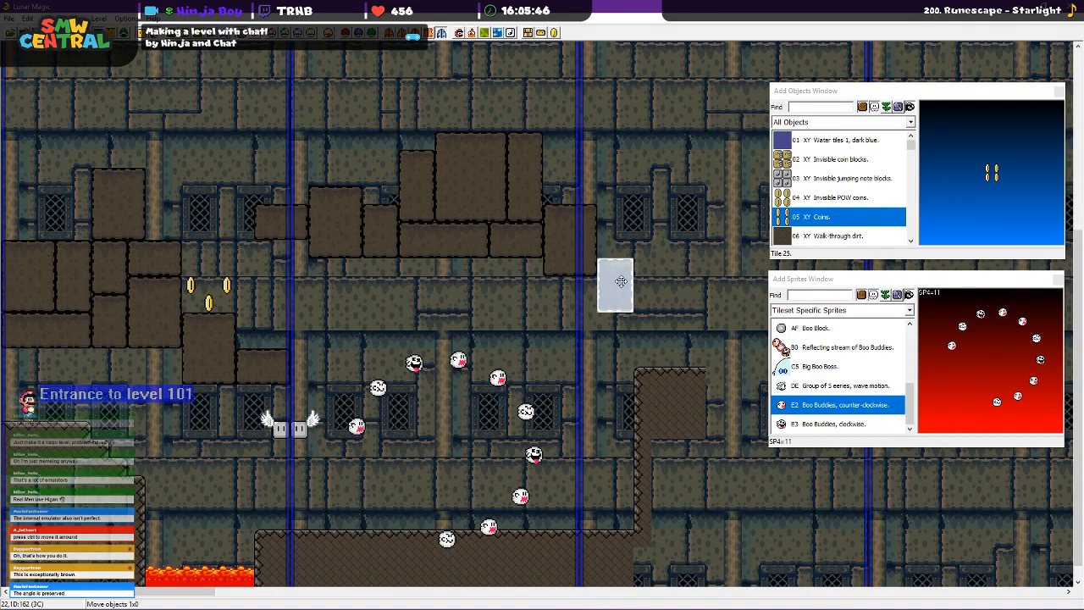
pyautogui.click(597, 341)
# Place a small block above the hanging narrow block and fill the platform's upper right section with two tall blocks
pyautogui.click(272, 363)
pyautogui.rightClick(610, 251)
pyautogui.moveTo(615, 266)
pyautogui.mouseDown()
pyautogui.moveTo(616, 236)
pyautogui.moveTo(613, 252)
pyautogui.mouseUp()
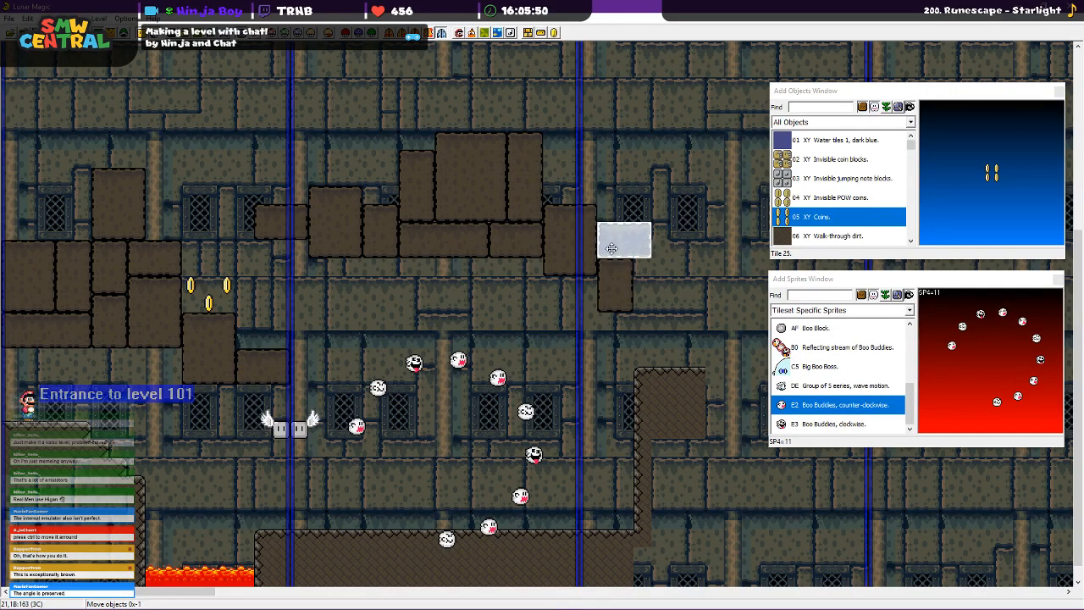
pyautogui.click(626, 178)
pyautogui.click(593, 239)
pyautogui.rightClick(621, 175)
pyautogui.moveTo(634, 188); pyautogui.dragTo(614, 150)
pyautogui.click(605, 145)
pyautogui.moveTo(615, 199); pyautogui.dragTo(562, 205)
pyautogui.click(516, 117)
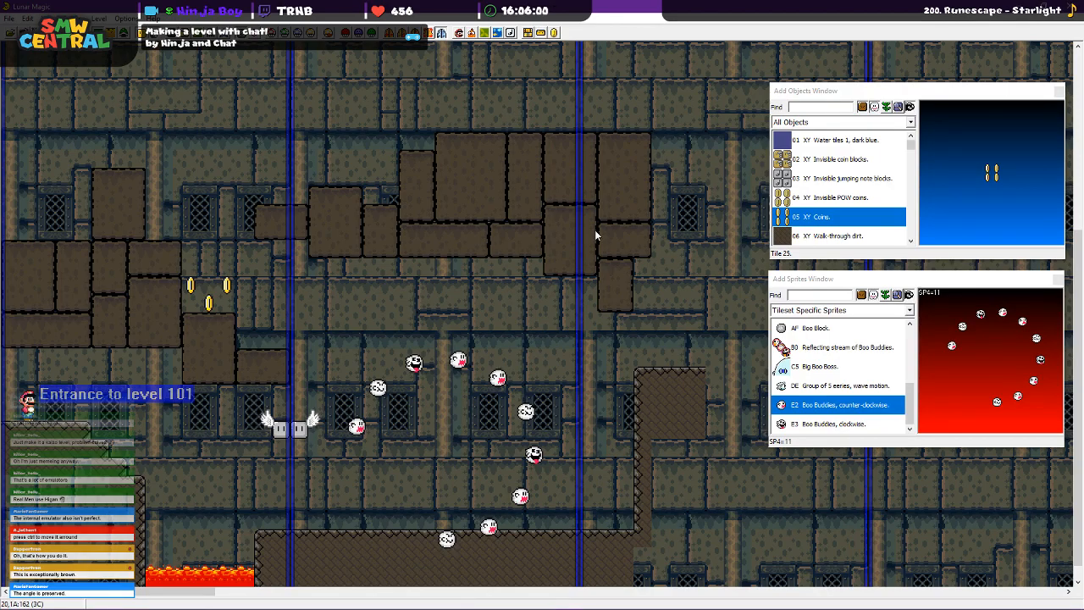
# Copy the large platform block to the level's left edge above the ceiling and enlarge it as a wall section
pyautogui.scroll(2, 560, 296)
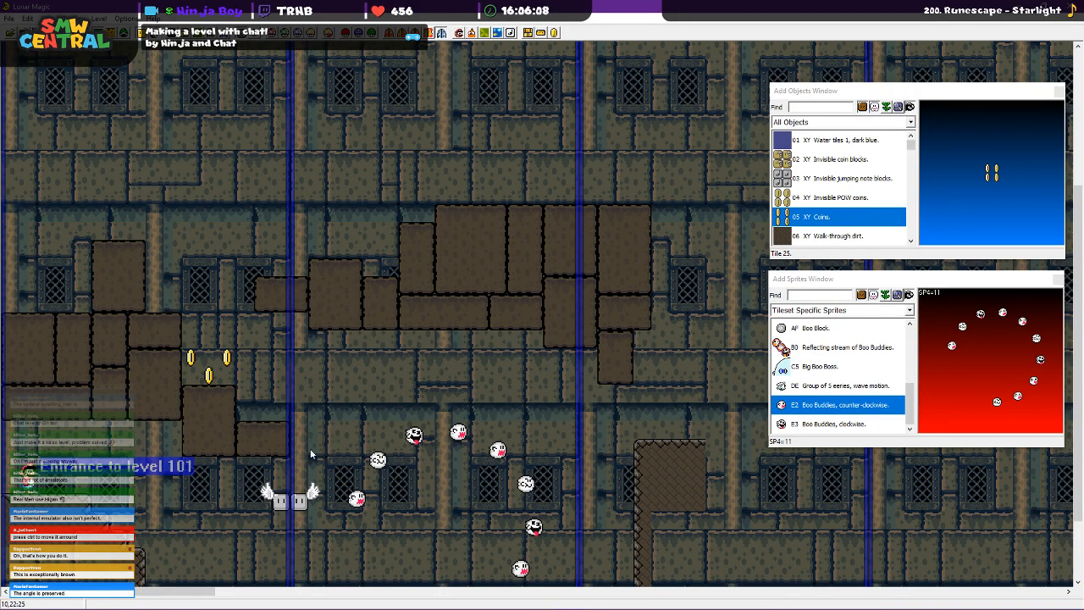
pyautogui.rightClick(533, 232)
pyautogui.moveTo(533, 232); pyautogui.dragTo(30, 183)
pyautogui.moveTo(36, 238); pyautogui.dragTo(61, 298)
pyautogui.click(126, 192)
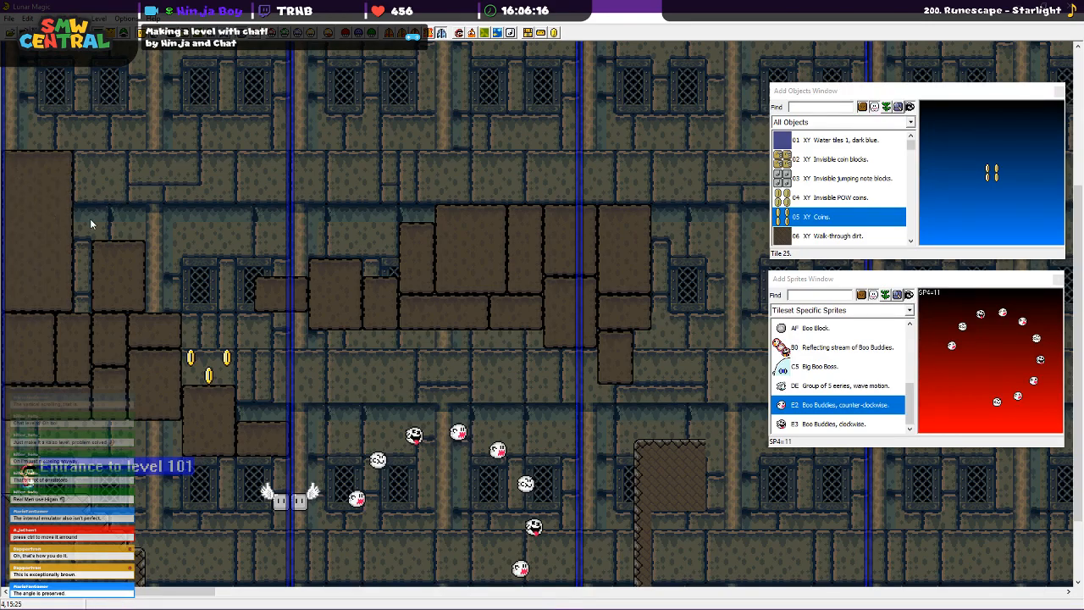
# Copy the narrow stone block onto the left wall section and stretch it into a tall column along the level's edge
pyautogui.scroll(3, 43, 315)
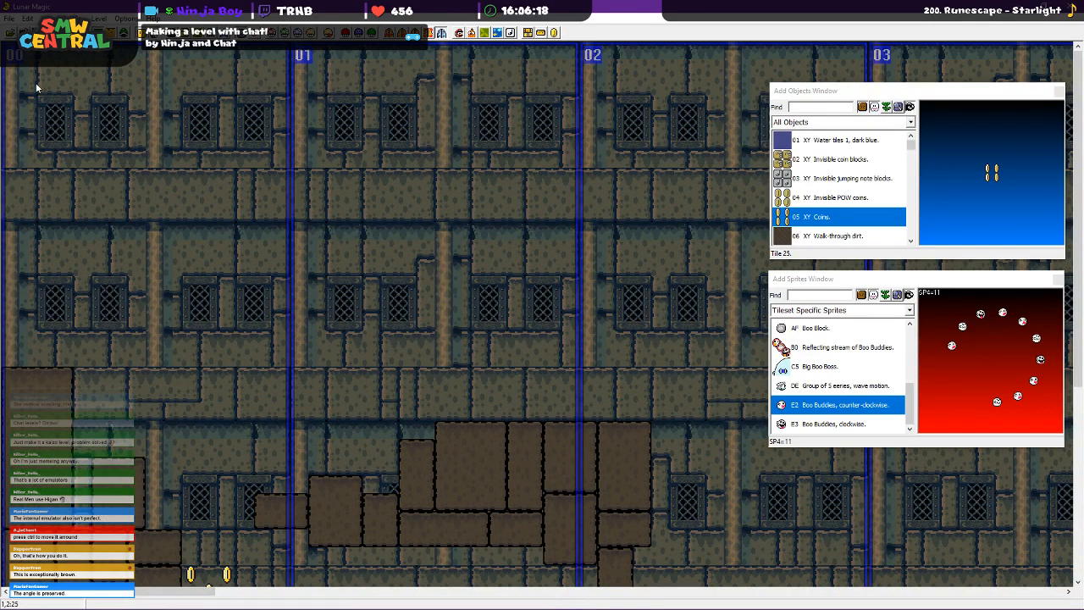
pyautogui.click(367, 509)
pyautogui.hotkey('ctrl', 'c')
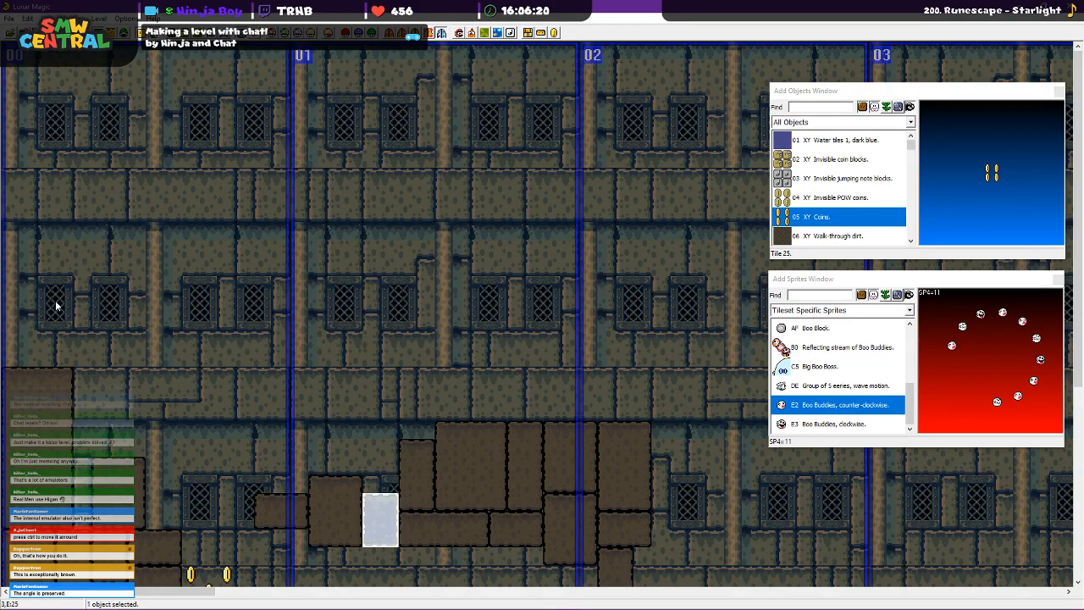
pyautogui.hotkey('ctrl', 'v')
pyautogui.moveTo(39, 333); pyautogui.dragTo(16, 366)
pyautogui.click(200, 388)
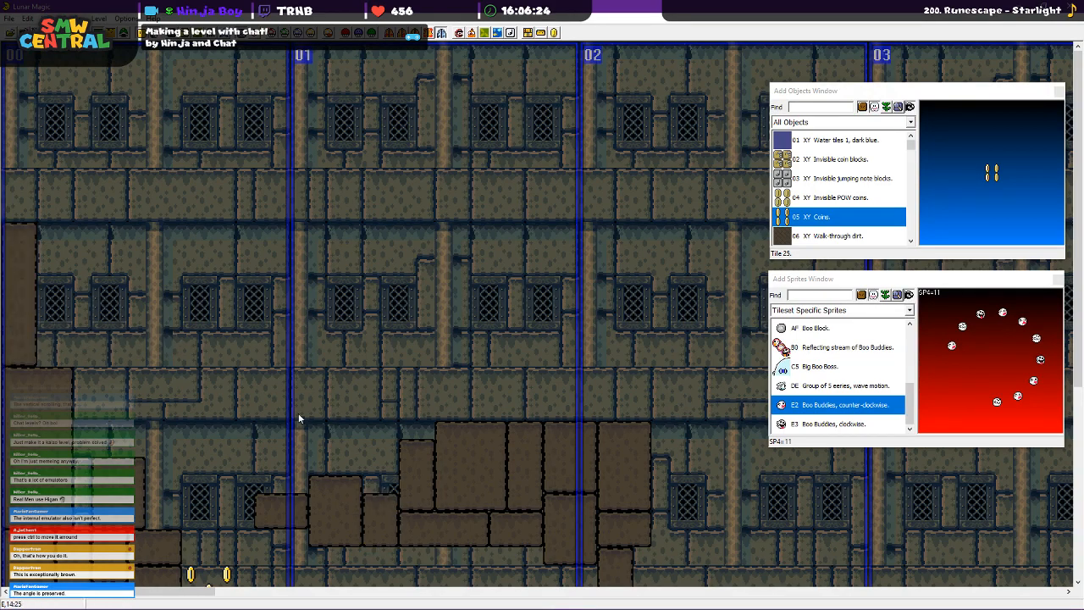
# Stack two tall narrow stone blocks beside the column at the left edge to thicken the wall
pyautogui.click(405, 490)
pyautogui.rightClick(62, 319)
pyautogui.moveTo(62, 322); pyautogui.dragTo(55, 266)
pyautogui.rightClick(47, 245)
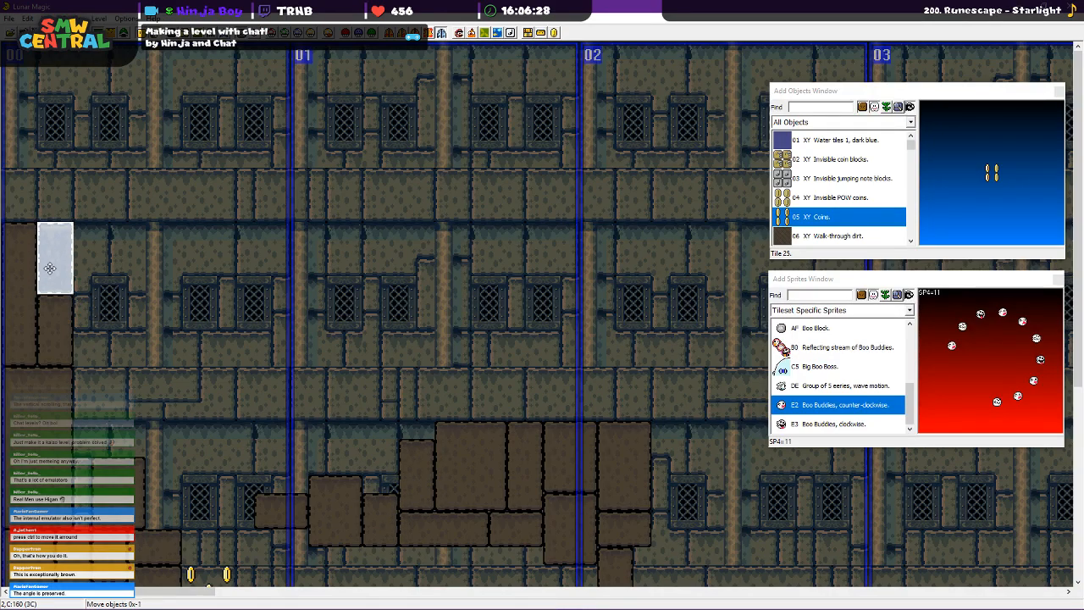
pyautogui.click(155, 251)
# Extend the left wall to the top of the level with a resized copy of its large stone block
pyautogui.rightClick(38, 416)
pyautogui.moveTo(38, 416); pyautogui.dragTo(23, 122)
pyautogui.moveTo(41, 200); pyautogui.dragTo(55, 213)
pyautogui.click(266, 302)
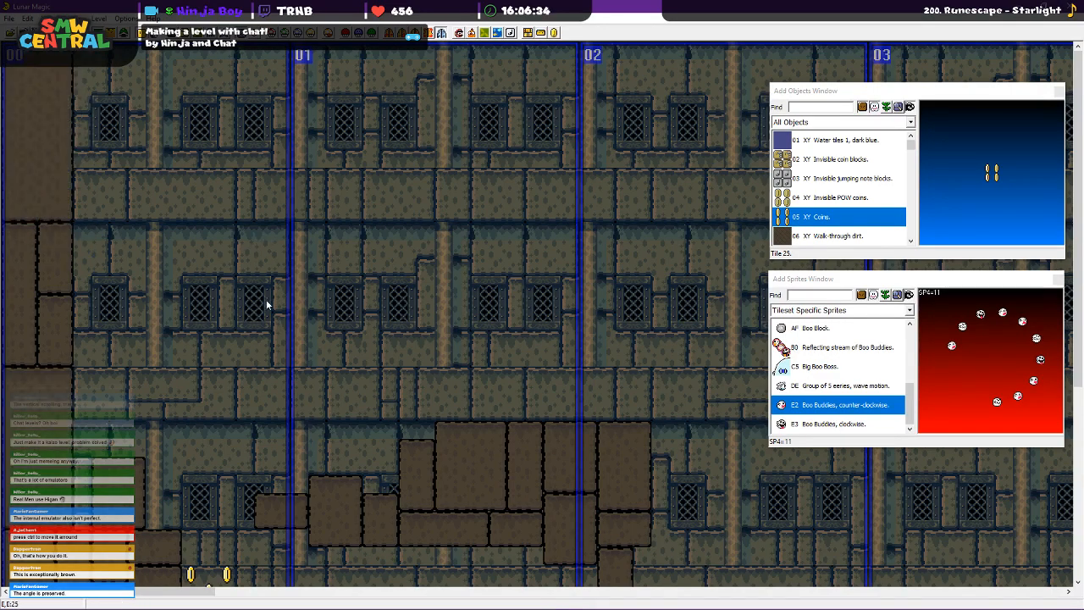
# Close the gap between the left wall and the stone block standing on the ceiling
pyautogui.scroll(-5, 232, 329)
pyautogui.moveTo(101, 300); pyautogui.dragTo(180, 279)
pyautogui.click(214, 256)
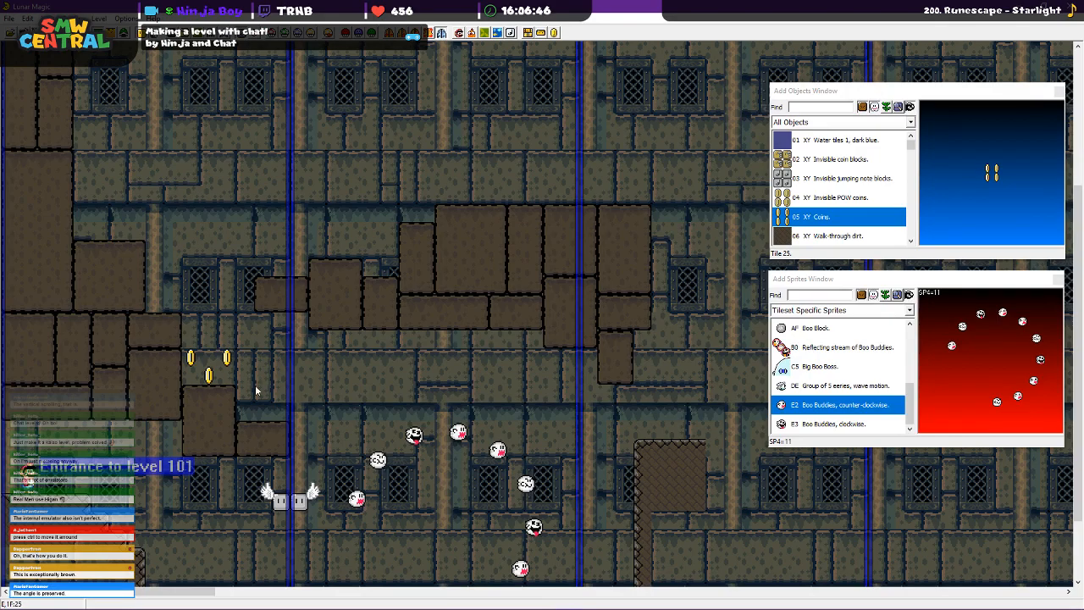
# Place a question block with flower inside from the Extended Objects beside the left wall, above the ceiling block
pyautogui.scroll(3, 121, 214)
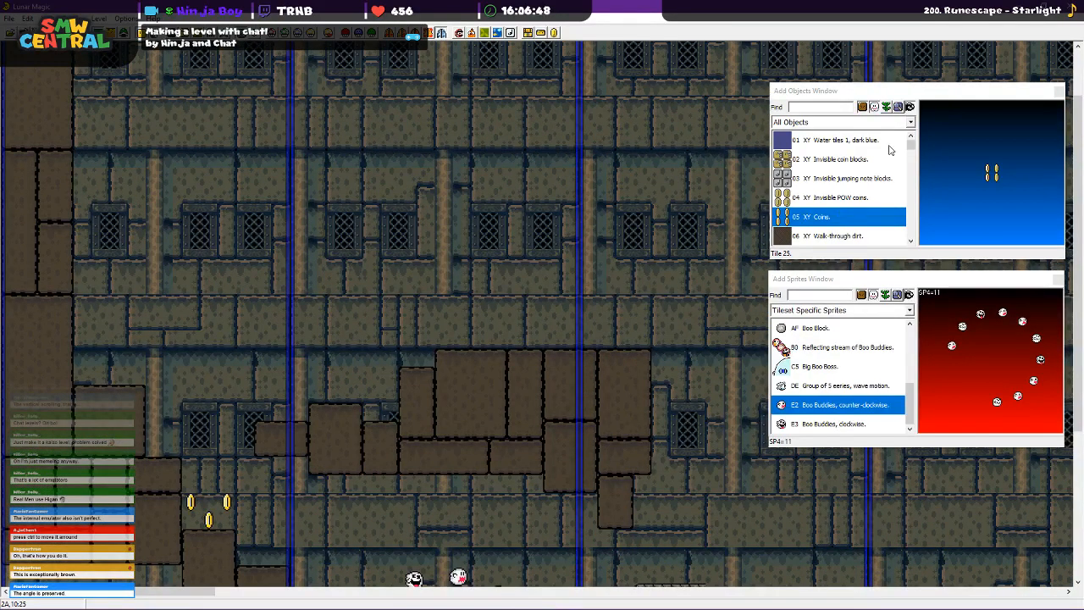
pyautogui.click(851, 124)
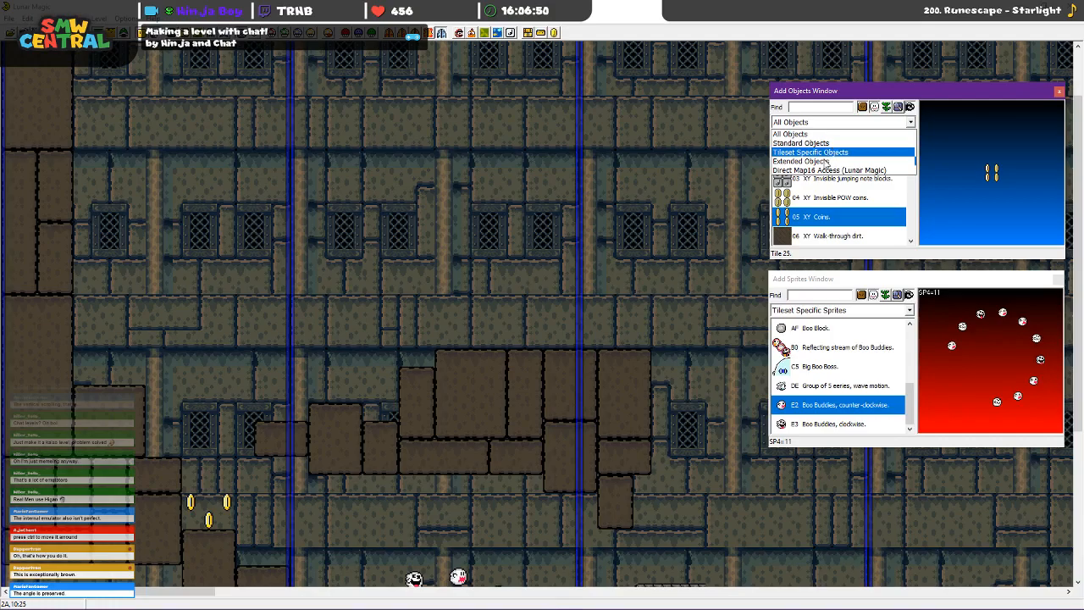
pyautogui.click(827, 161)
pyautogui.scroll(-4, 873, 182)
pyautogui.scroll(-5, 878, 182)
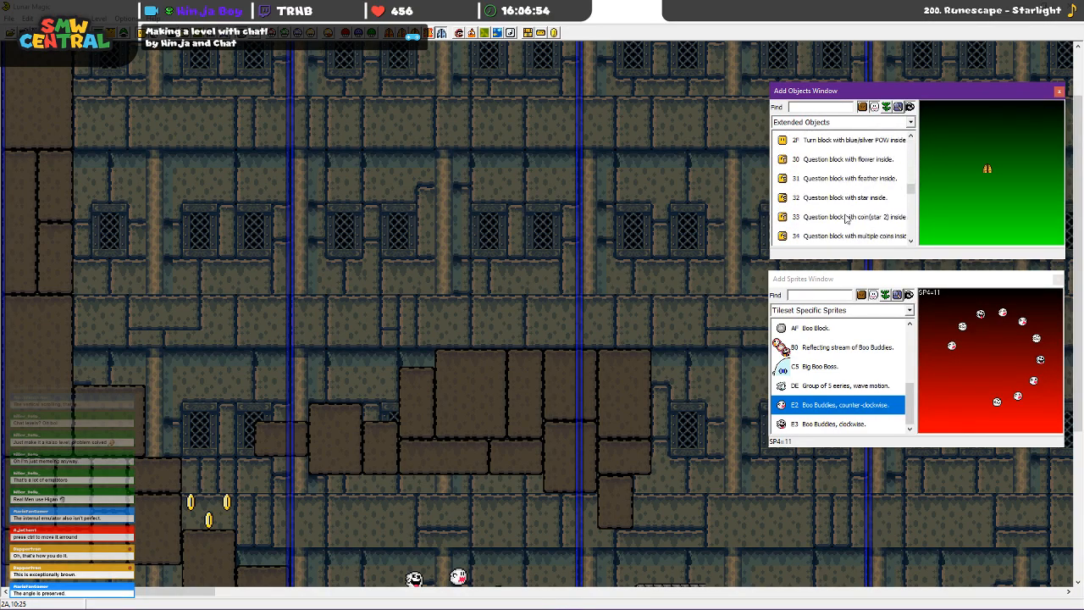
pyautogui.click(863, 161)
pyautogui.rightClick(108, 327)
pyautogui.click(115, 333)
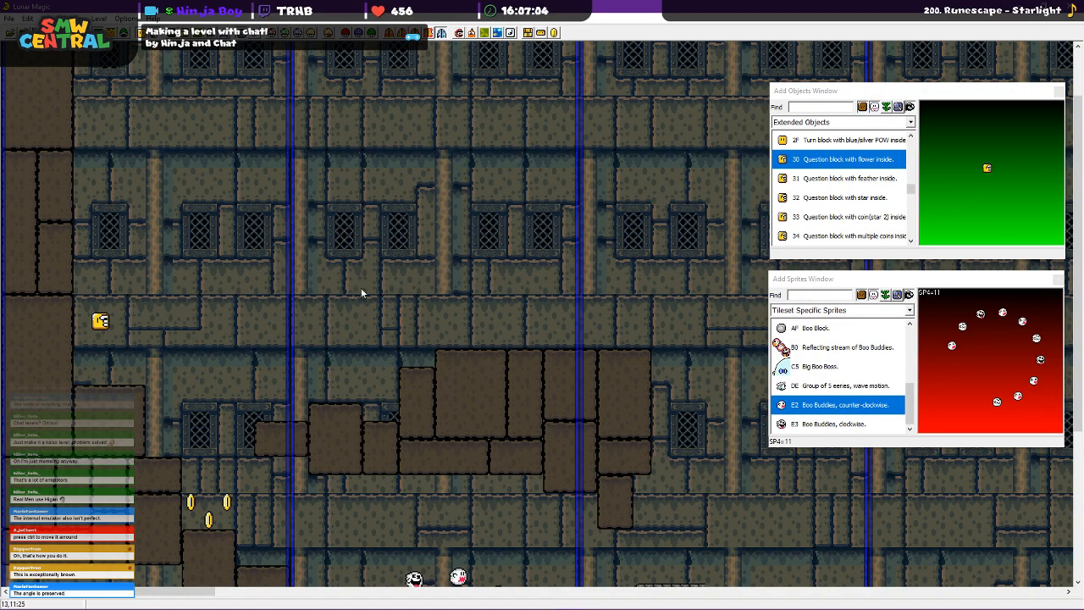
# Place a horizontal row of three coins above the lower left part of the new floating platform
pyautogui.scroll(-2, 395, 303)
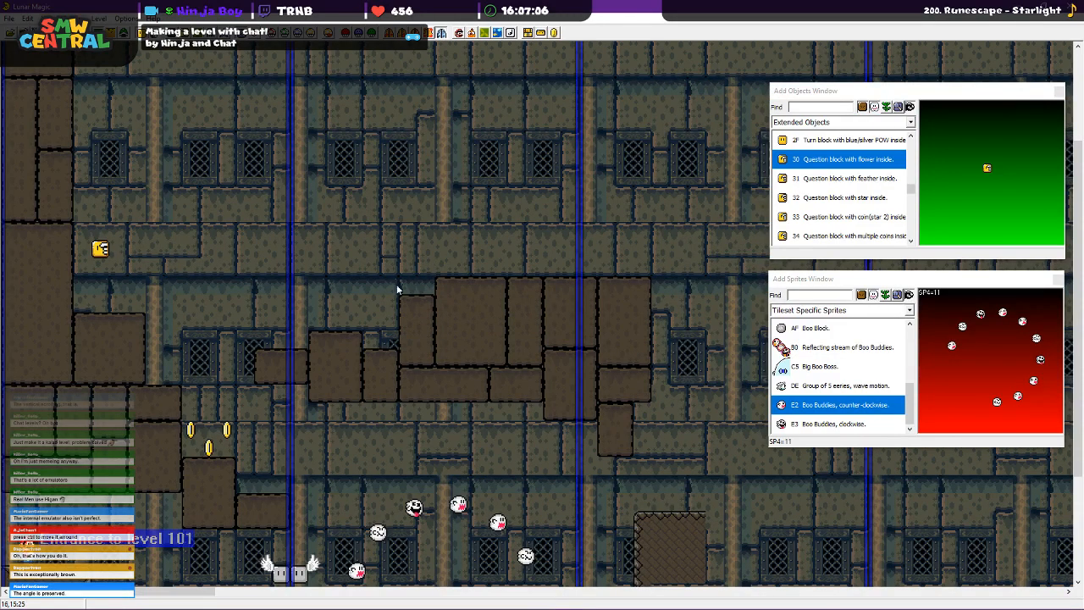
pyautogui.click(911, 122)
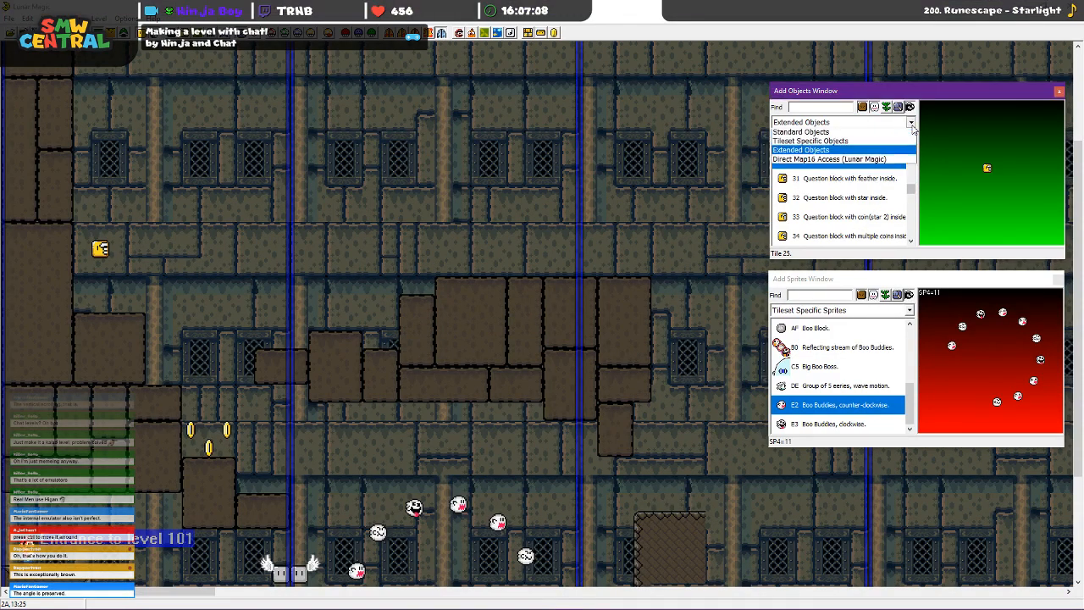
pyautogui.click(860, 136)
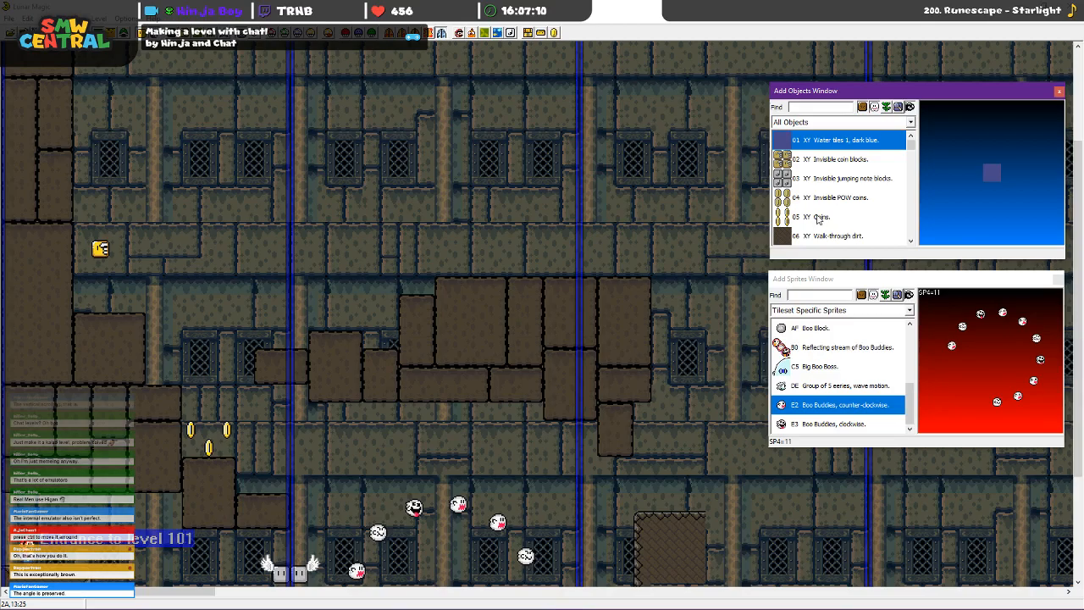
pyautogui.click(819, 218)
pyautogui.click(335, 218)
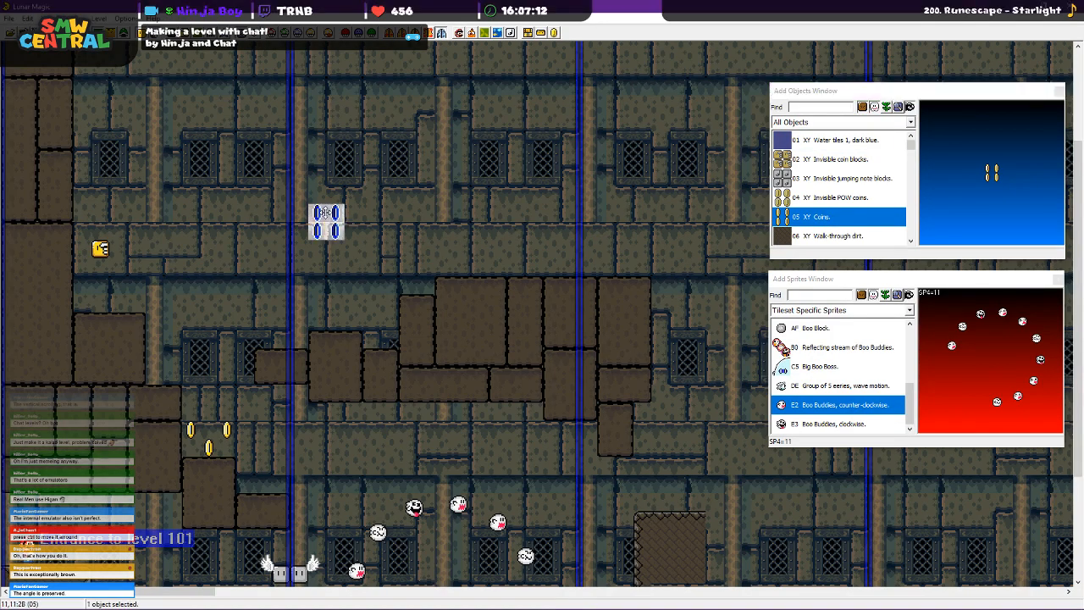
pyautogui.moveTo(337, 234); pyautogui.dragTo(326, 291)
pyautogui.click(343, 247)
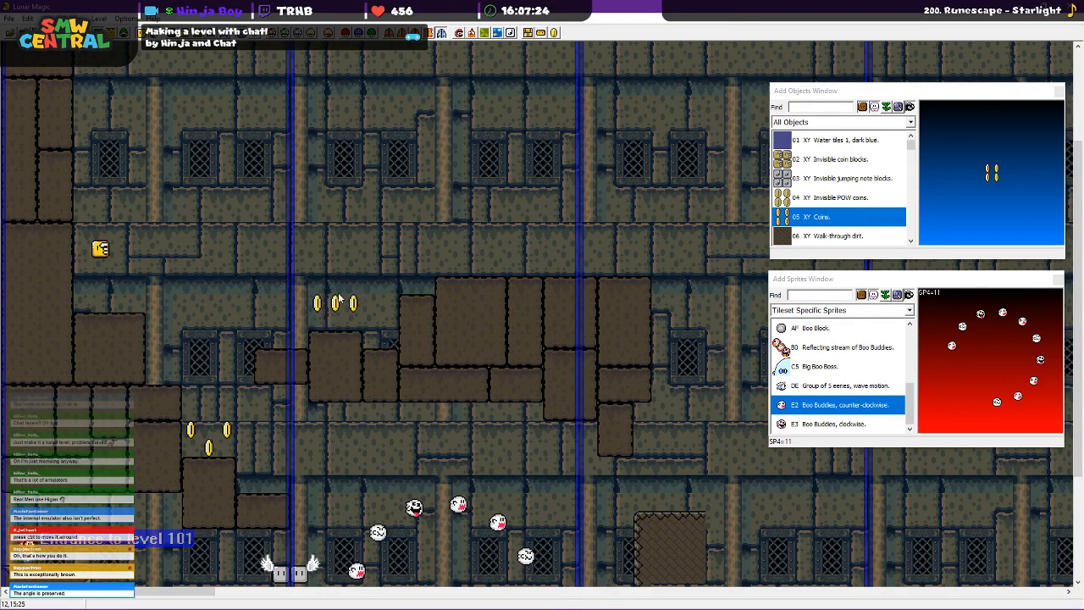
# Copy the three-coin row to just above the highest part of the floating platform
pyautogui.click(336, 302)
pyautogui.rightClick(478, 253)
pyautogui.rightClick(500, 255)
pyautogui.rightClick(514, 255)
pyautogui.click(473, 188)
pyautogui.scroll(3, 356, 183)
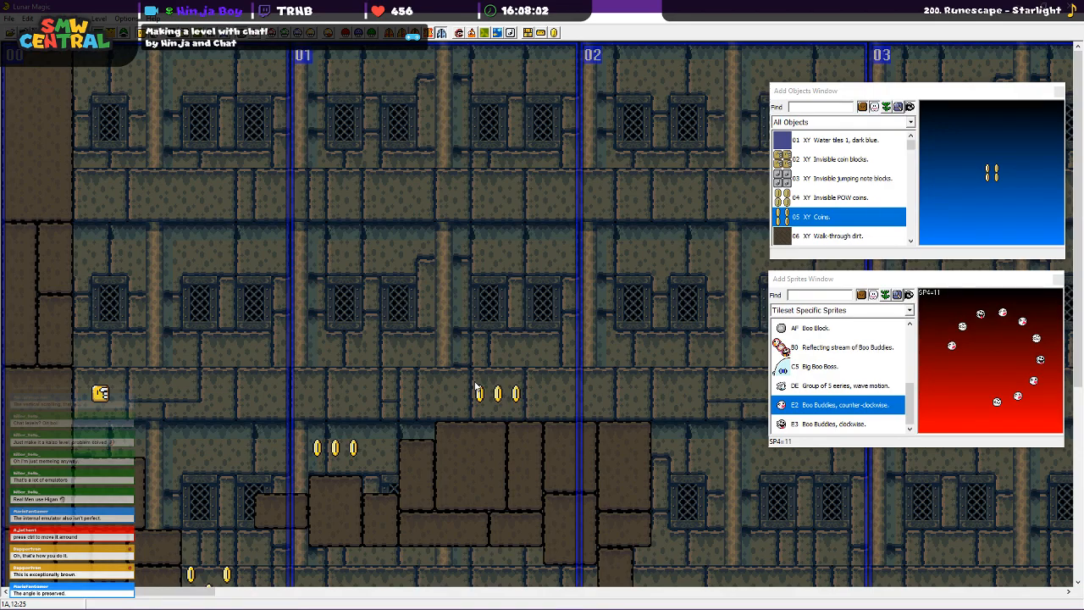
# Stack two copied stone blocks on the floating platform's right end, one 4 by 2 tiles and beside it one 2 by 5 tiles
pyautogui.click(569, 457)
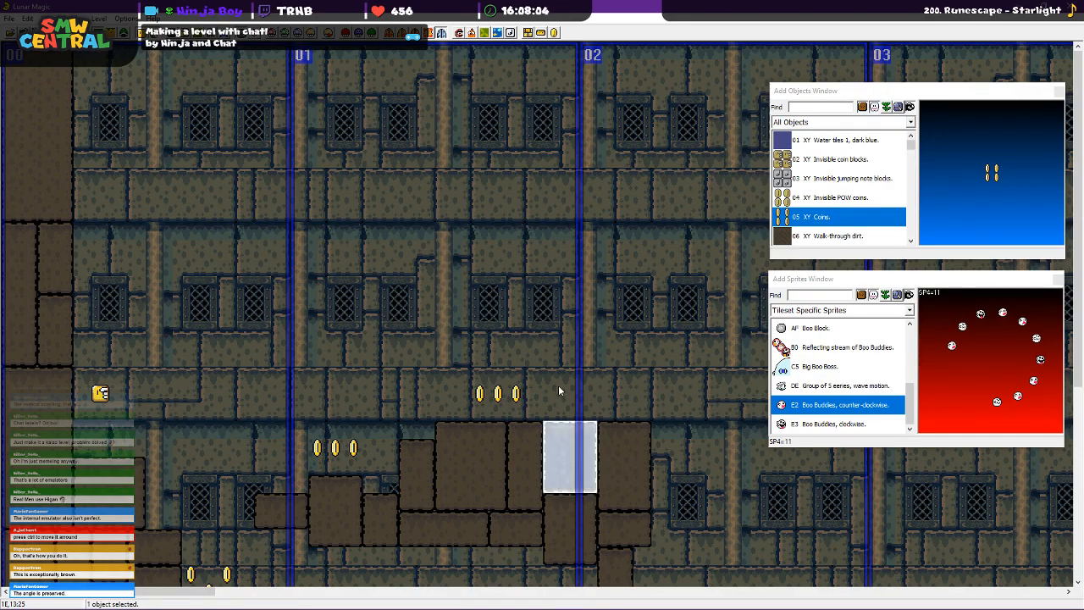
pyautogui.rightClick(559, 391)
pyautogui.moveTo(596, 419)
pyautogui.mouseDown()
pyautogui.moveTo(614, 415)
pyautogui.moveTo(615, 379)
pyautogui.moveTo(586, 412)
pyautogui.mouseUp()
pyautogui.click(676, 376)
pyautogui.scroll(-2, 533, 496)
pyautogui.moveTo(538, 387); pyautogui.dragTo(619, 301)
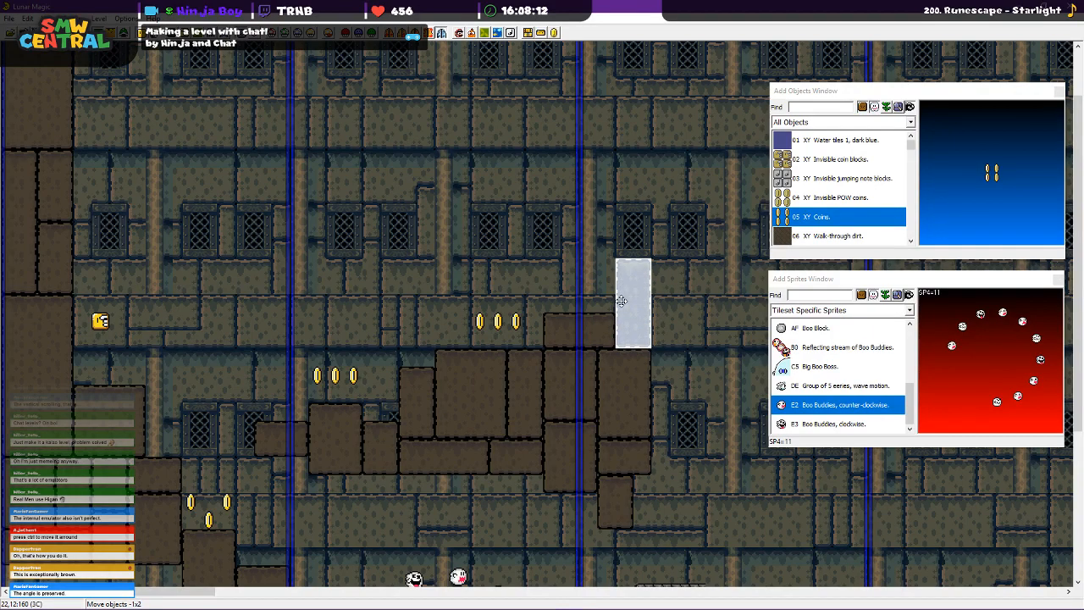
# Add a 2 by 2 tile stone block as a stair step on the low block, against the left of the tall one
pyautogui.click(561, 309)
pyautogui.click(386, 447)
pyautogui.rightClick(570, 250)
pyautogui.click(562, 294)
pyautogui.moveTo(569, 289); pyautogui.dragTo(588, 325)
pyautogui.click(597, 208)
# Place a 3 by 2 tile stone block against the upper right side of the tall narrow block
pyautogui.scroll(2, 592, 327)
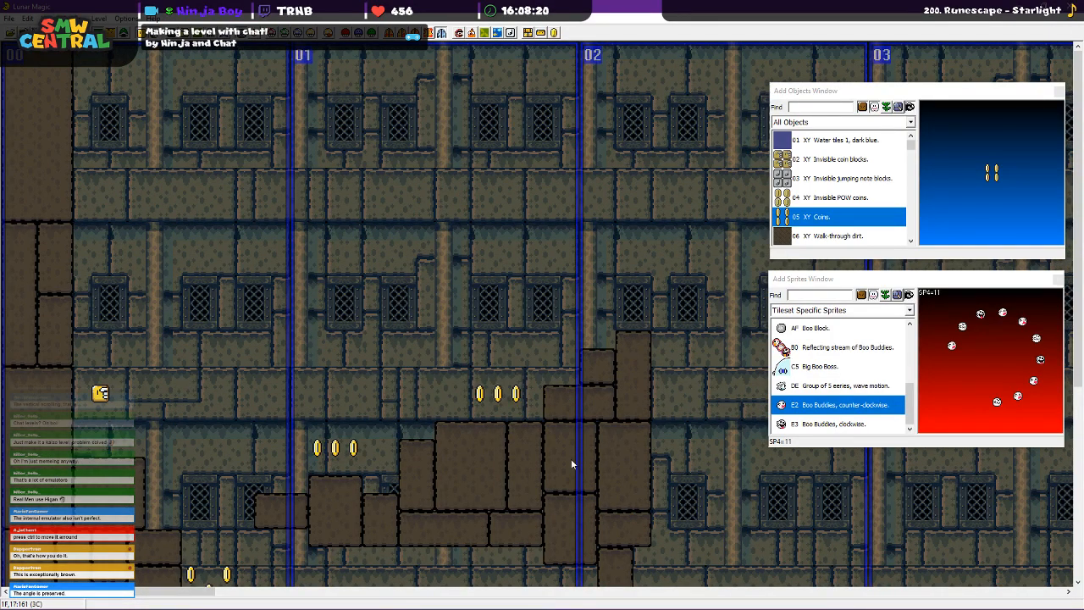
pyautogui.scroll(-5, 644, 500)
pyautogui.scroll(3, 619, 395)
pyautogui.click(633, 454)
pyautogui.moveTo(645, 240); pyautogui.dragTo(669, 281)
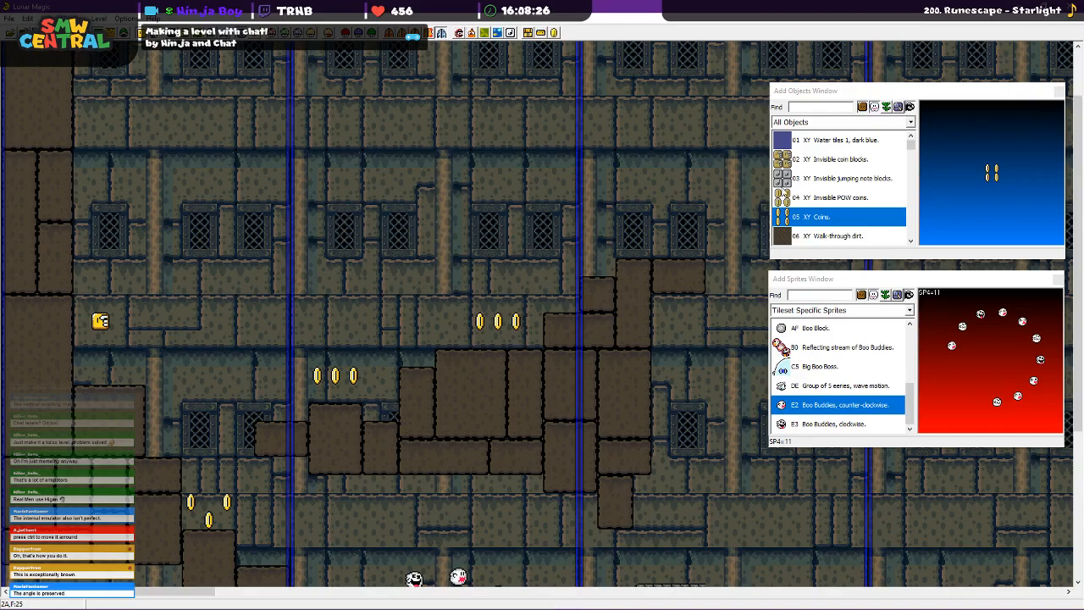
# Remove the accidentally placed coins and copy the tall 2 by 5 tile block to the right end of the upper ledge as the next step up
pyautogui.scroll(-2, 506, 564)
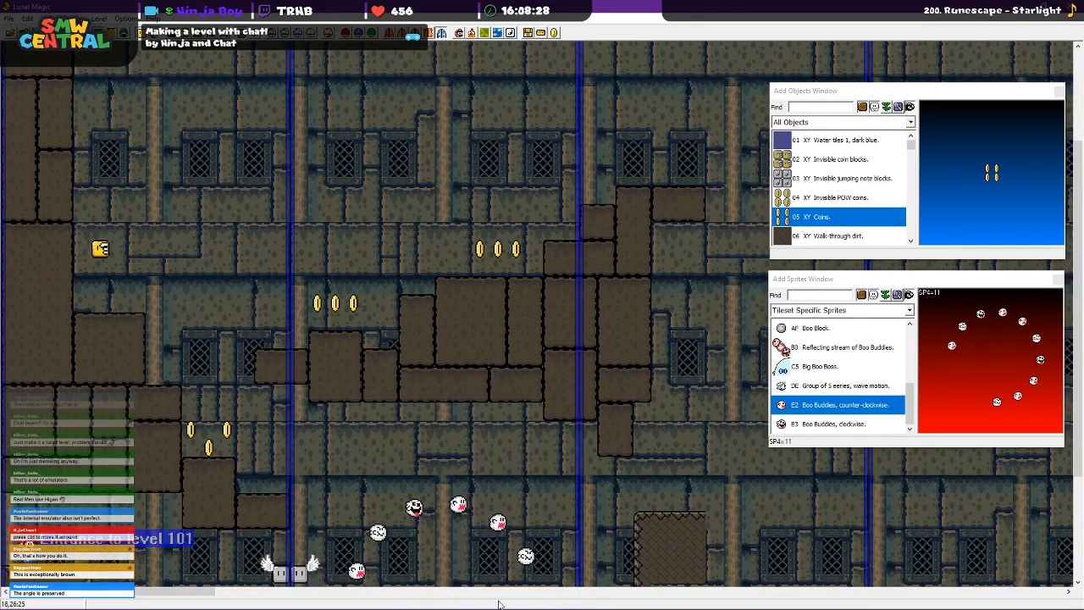
pyautogui.hscroll(2, 398, 441)
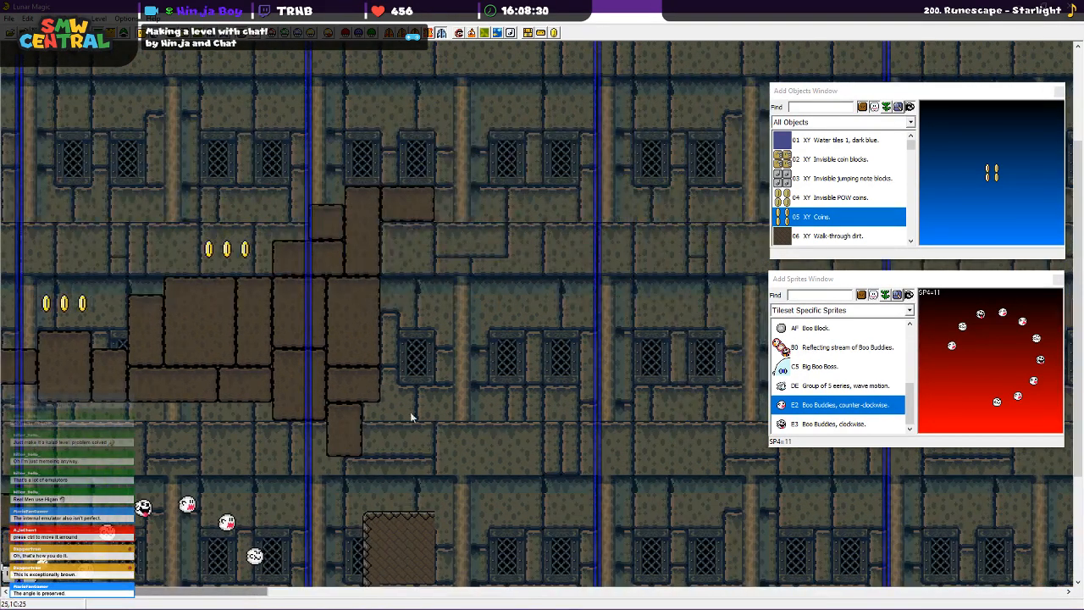
pyautogui.scroll(4, 398, 438)
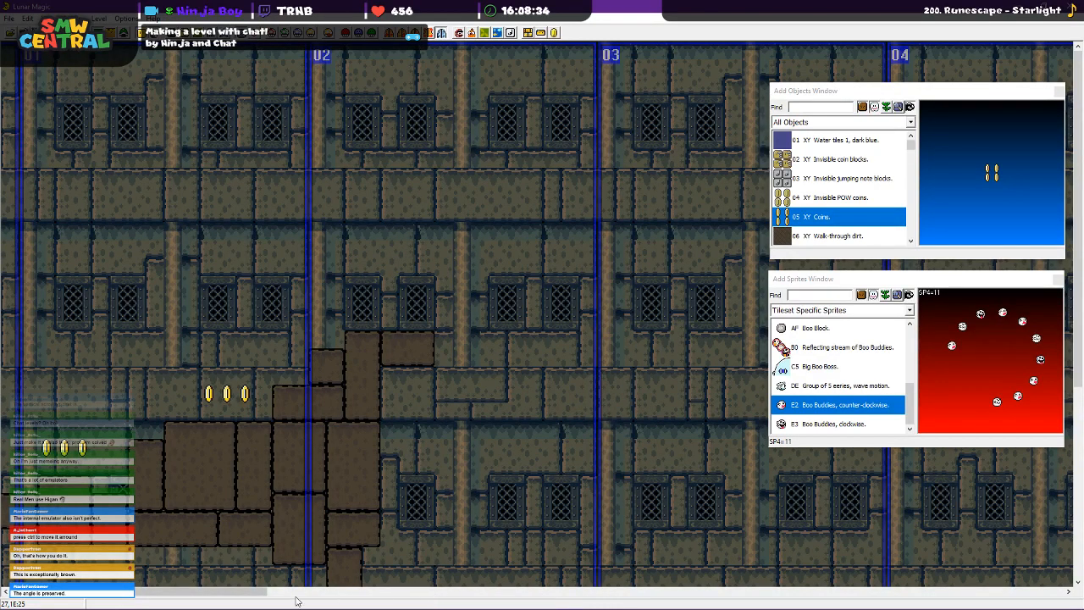
pyautogui.hscroll(-2, 185, 589)
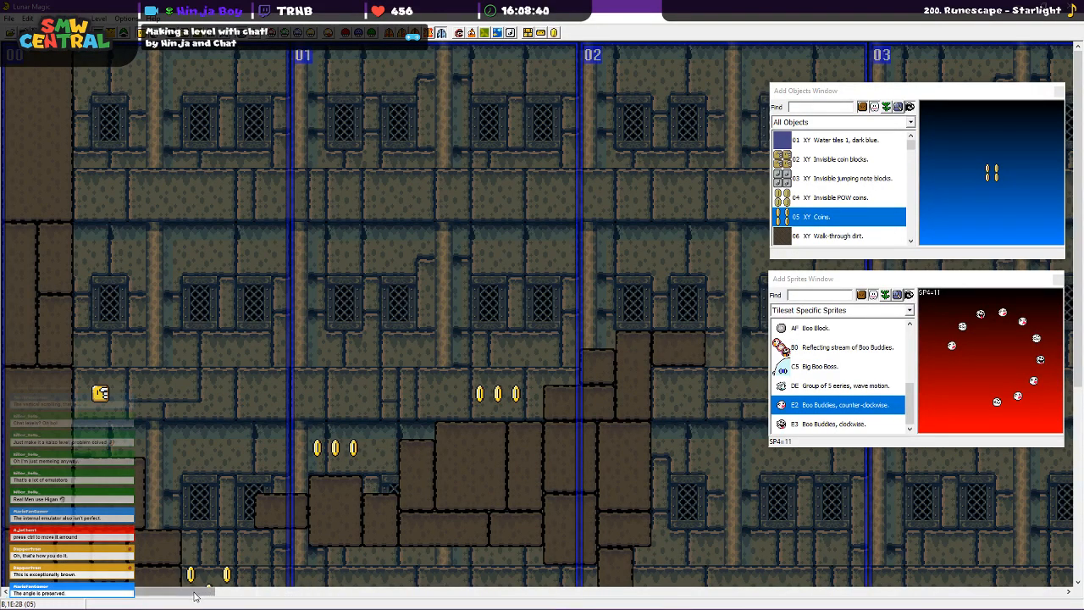
pyautogui.moveTo(195, 596); pyautogui.dragTo(226, 600)
pyautogui.rightClick(469, 364)
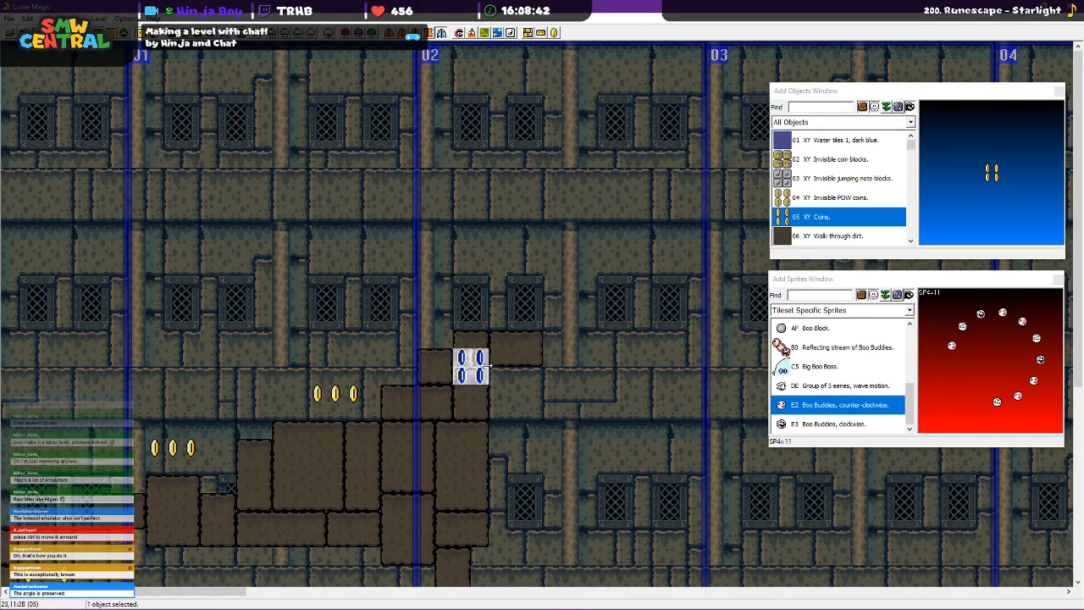
pyautogui.press('Delete')
pyautogui.moveTo(473, 381); pyautogui.dragTo(554, 295)
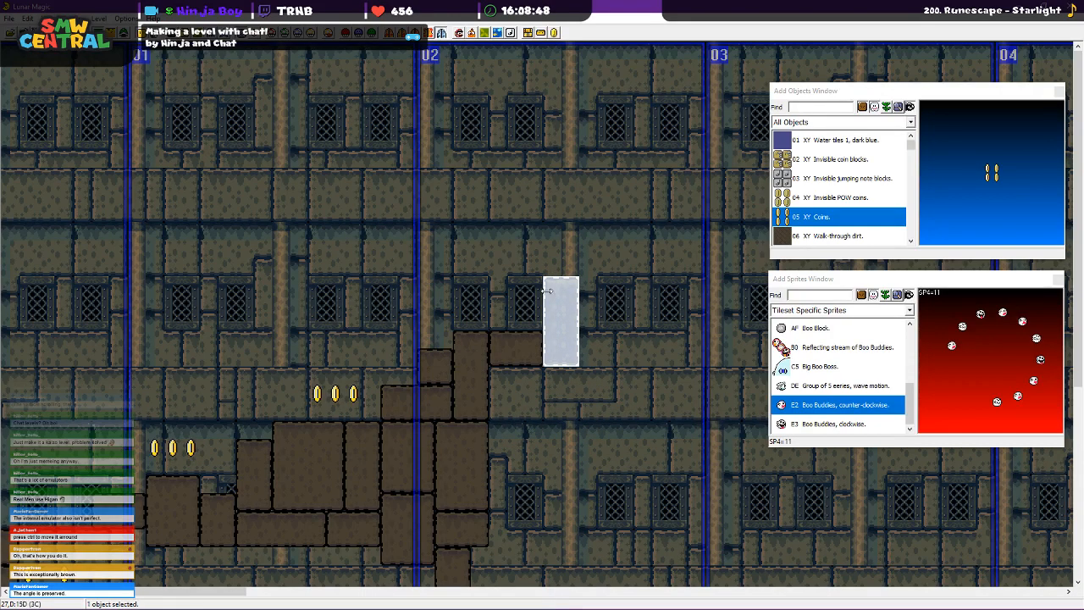
pyautogui.click(496, 378)
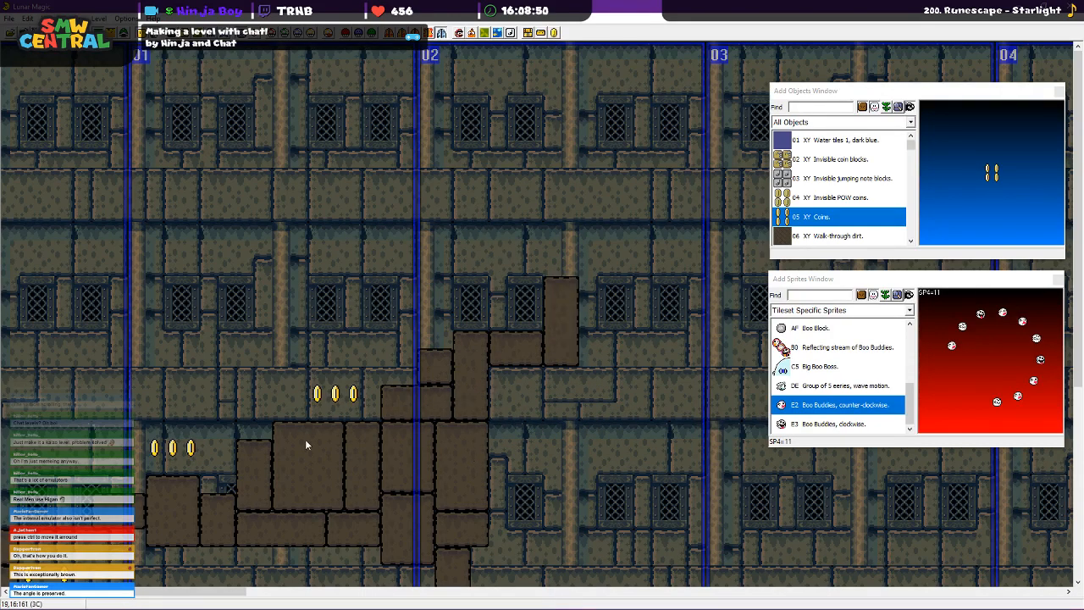
# Place two adjoining stone blocks on top of the highest step, one 2 by 4 tiles and one 3 by 4 tiles
pyautogui.moveTo(262, 472); pyautogui.dragTo(601, 241)
pyautogui.rightClick(570, 230)
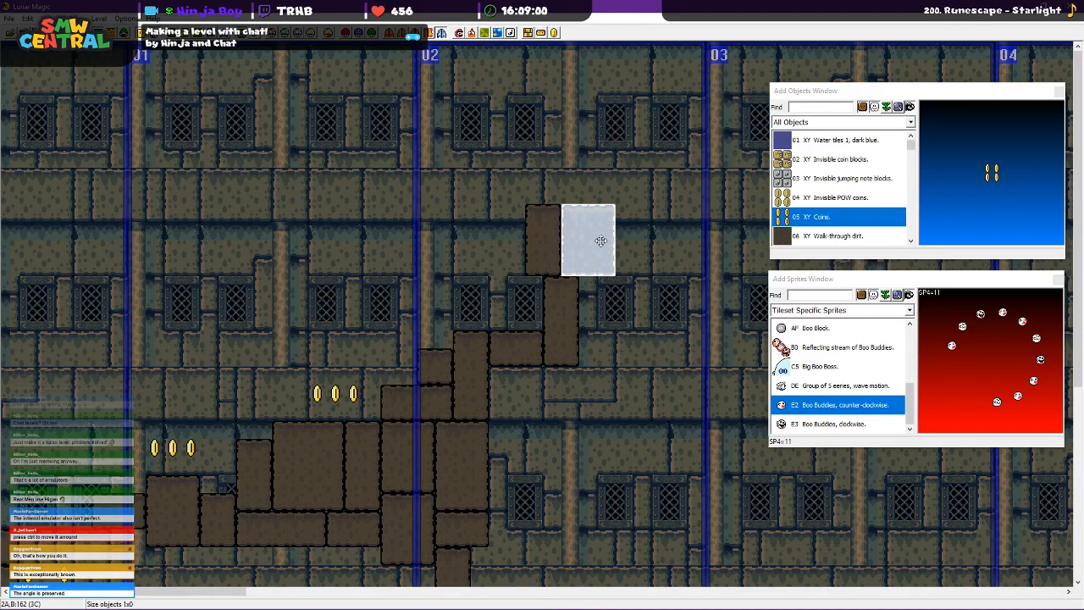
pyautogui.click(660, 343)
# Add a 2 by 7 tile stone column beneath the topmost pair of blocks, along the right side of the highest step
pyautogui.click(484, 466)
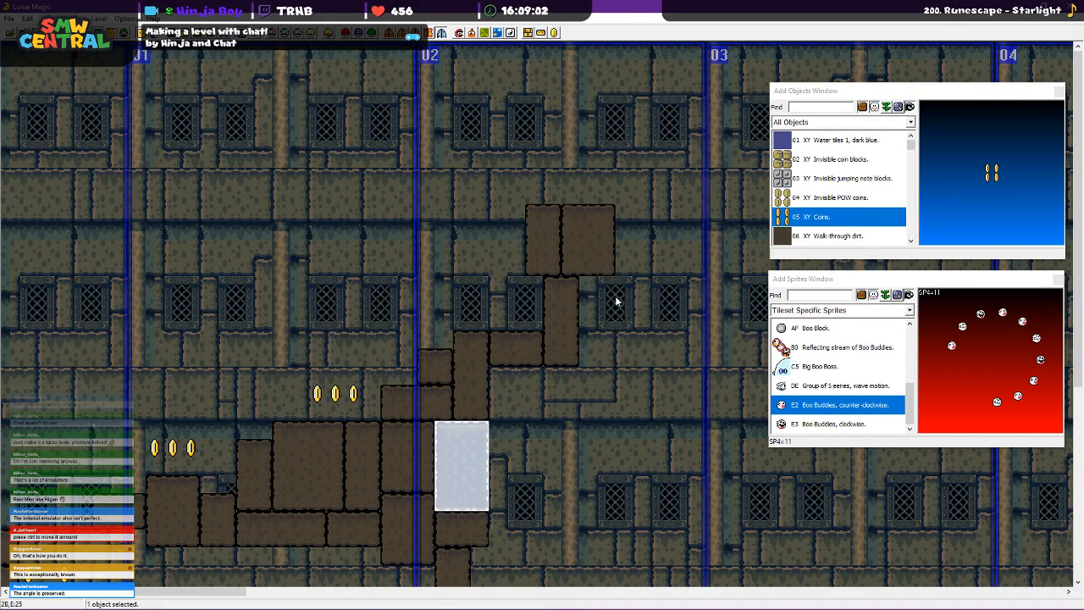
pyautogui.rightClick(597, 305)
pyautogui.moveTo(635, 302); pyautogui.dragTo(615, 300)
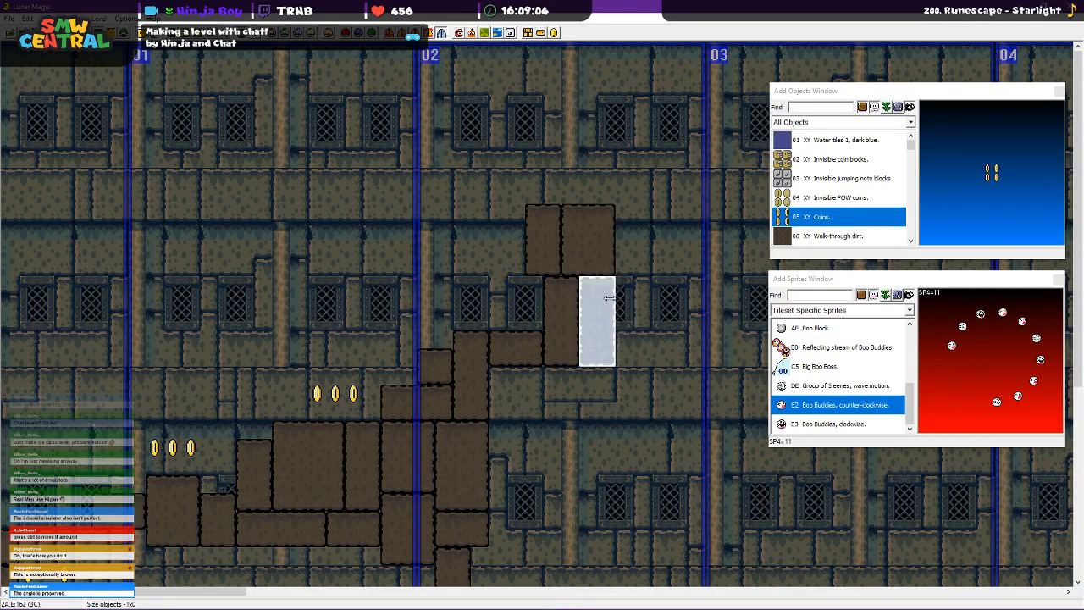
pyautogui.moveTo(596, 364); pyautogui.dragTo(591, 387)
pyautogui.click(527, 417)
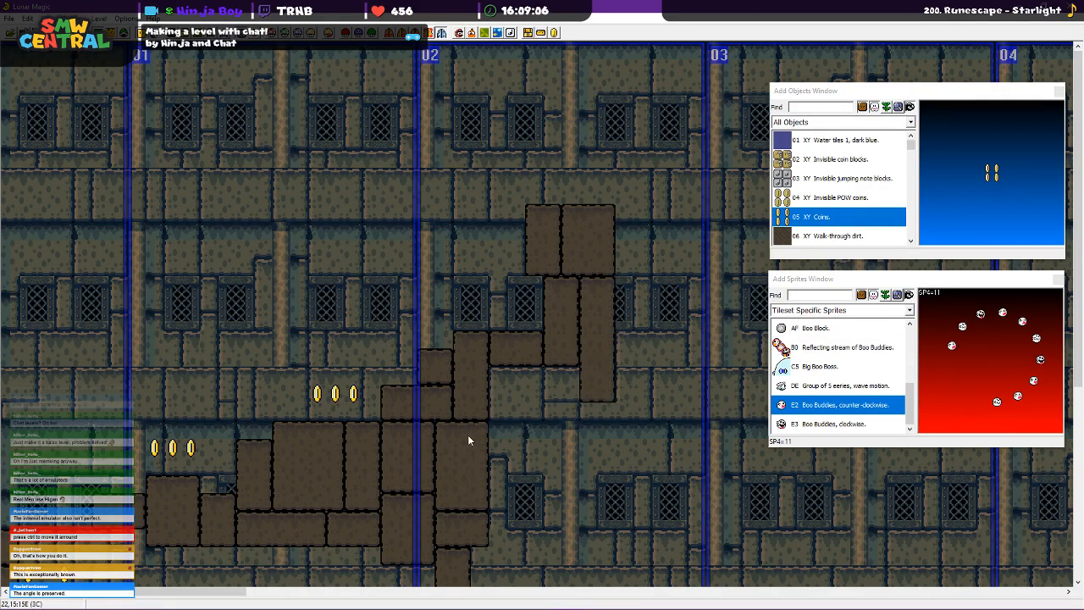
# Fill the gap under the upper ledge with a 5 by 2 tile stone block reaching the tall column
pyautogui.click(419, 411)
pyautogui.rightClick(508, 379)
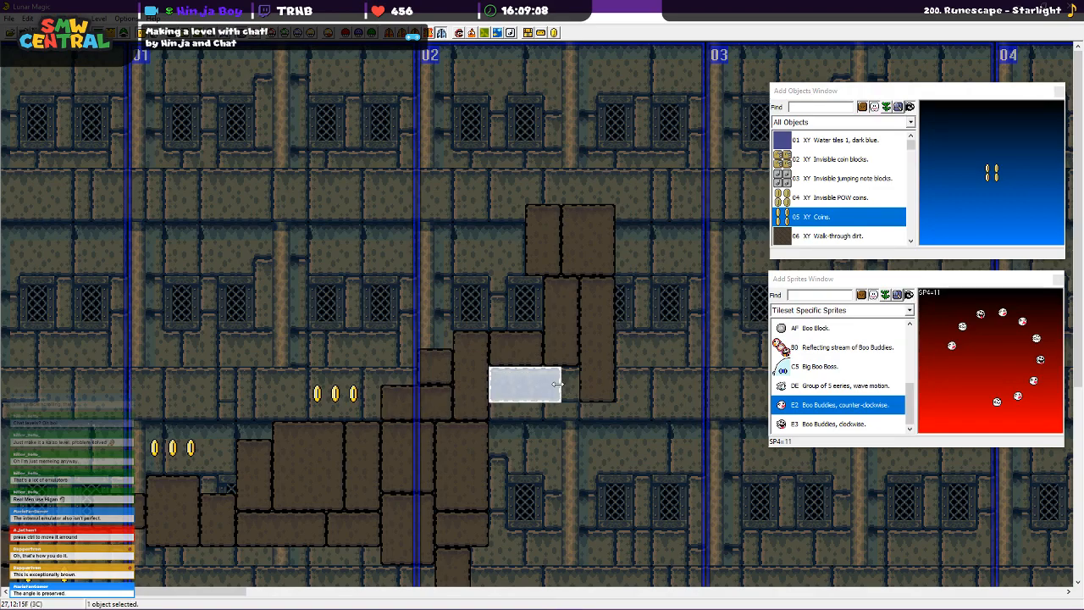
pyautogui.click(593, 395)
# Place a 3 by 4 tile stone block under the platform's lower right corner, beside the hanging narrow block
pyautogui.scroll(-5, 598, 398)
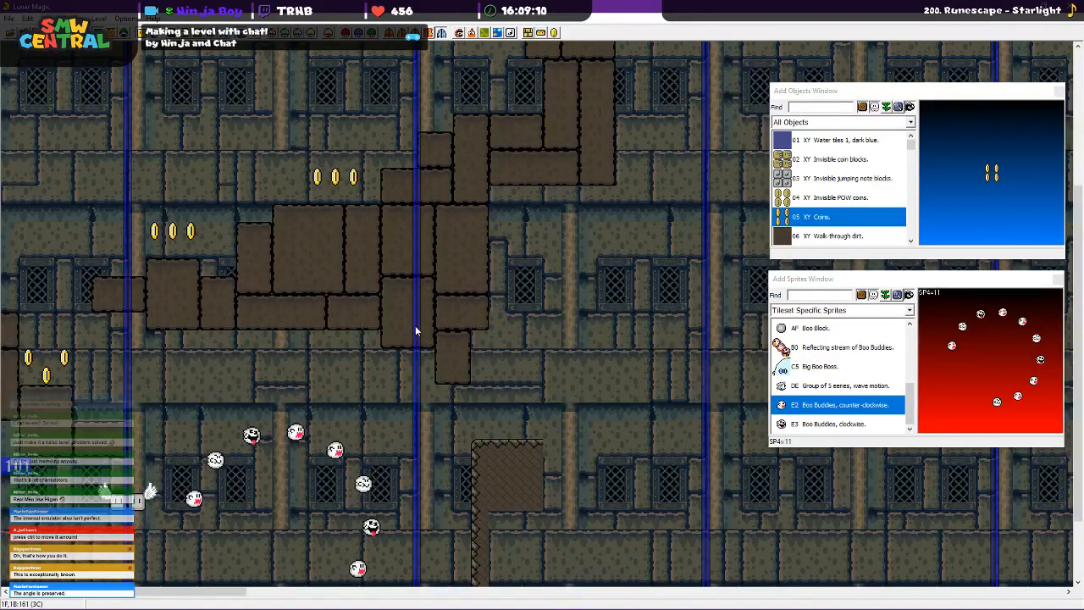
pyautogui.click(416, 331)
pyautogui.rightClick(484, 343)
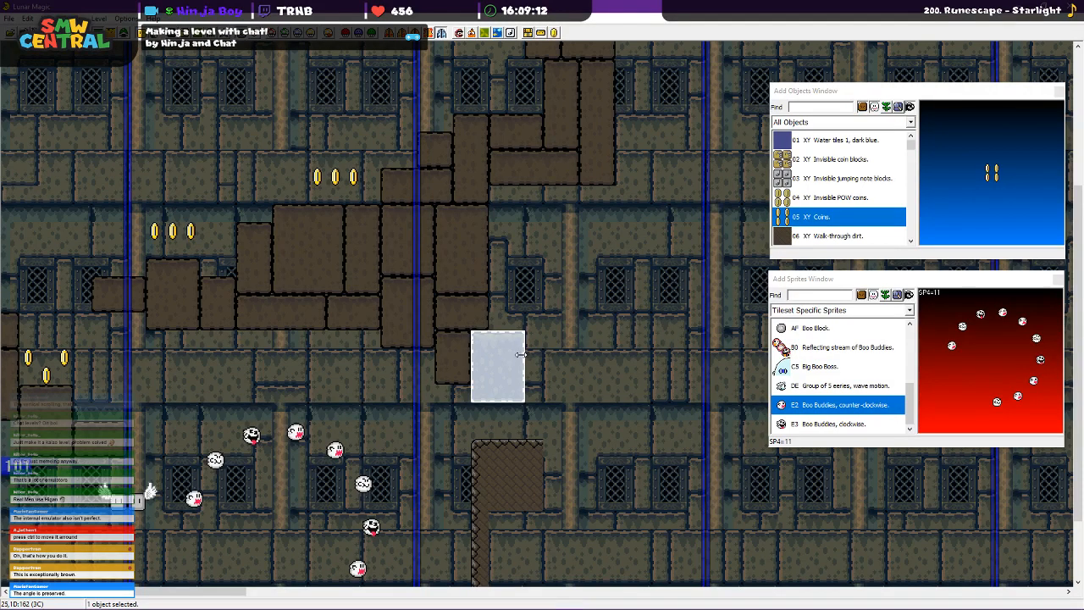
pyautogui.moveTo(523, 401); pyautogui.dragTo(495, 386)
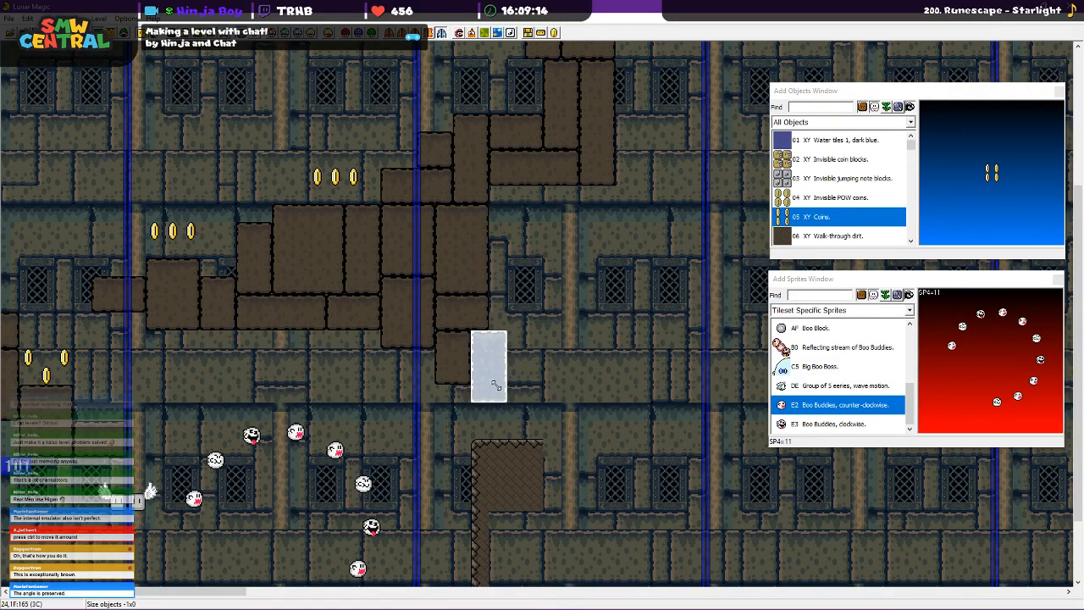
pyautogui.click(598, 342)
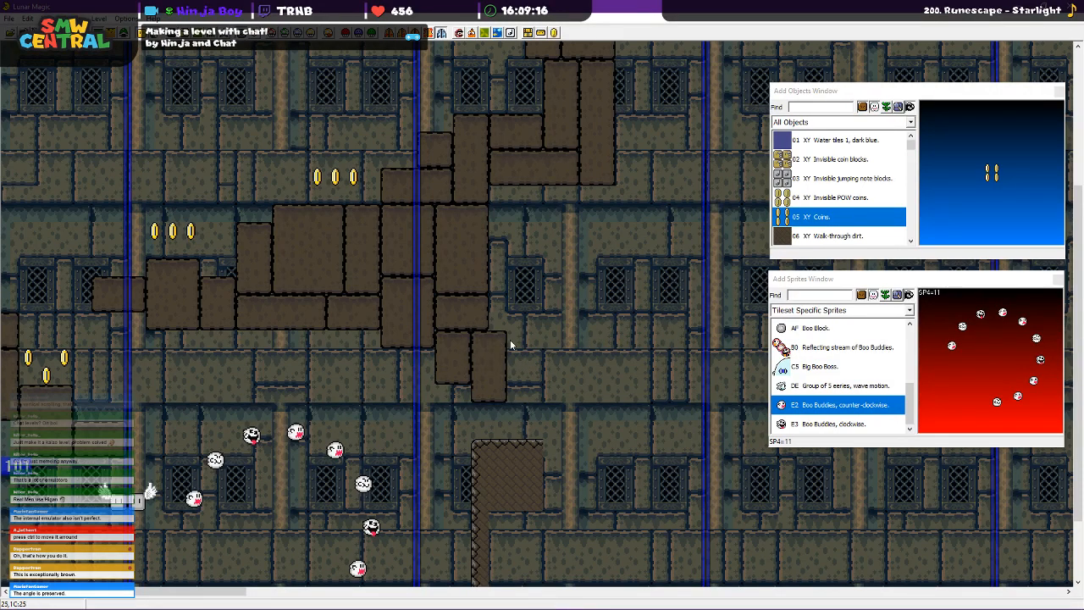
pyautogui.click(502, 348)
pyautogui.click(515, 342)
pyautogui.moveTo(502, 350); pyautogui.dragTo(518, 345)
pyautogui.click(550, 293)
# Place a 4 by 3 tile stone block in the corner beneath the wide filler block and dismiss the desktop notification
pyautogui.click(363, 314)
pyautogui.rightClick(516, 211)
pyautogui.moveTo(527, 213)
pyautogui.mouseDown()
pyautogui.moveTo(511, 197)
pyautogui.moveTo(543, 227)
pyautogui.mouseUp()
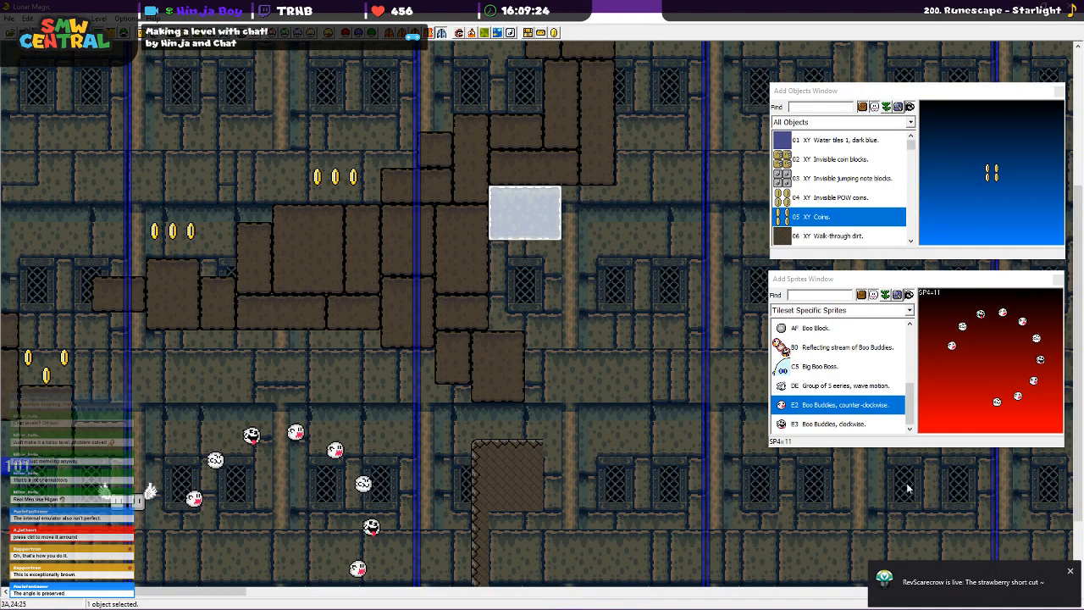
pyautogui.click(1070, 573)
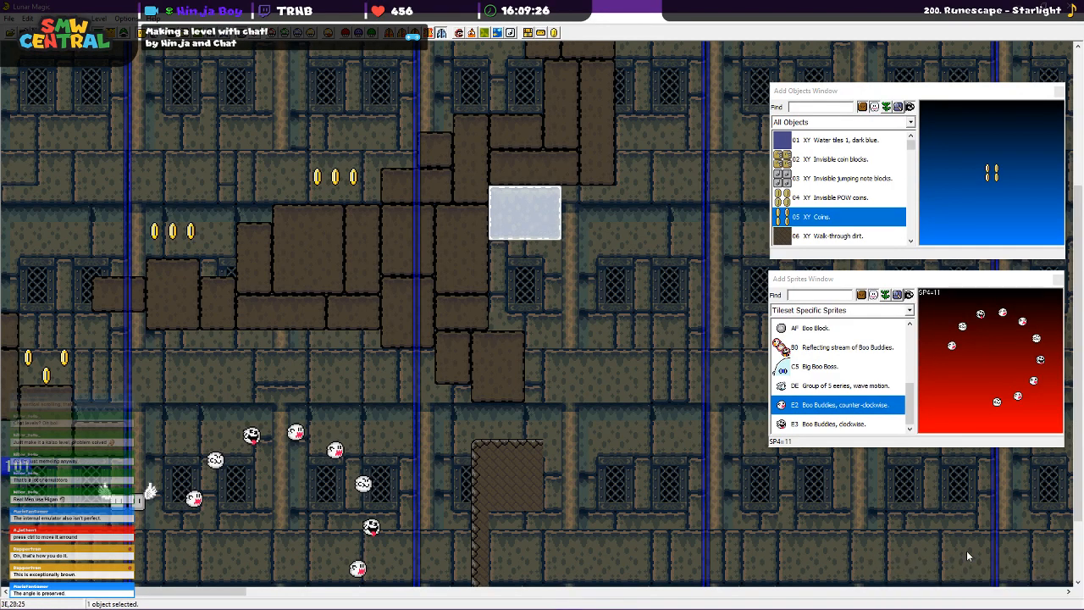
pyautogui.click(634, 415)
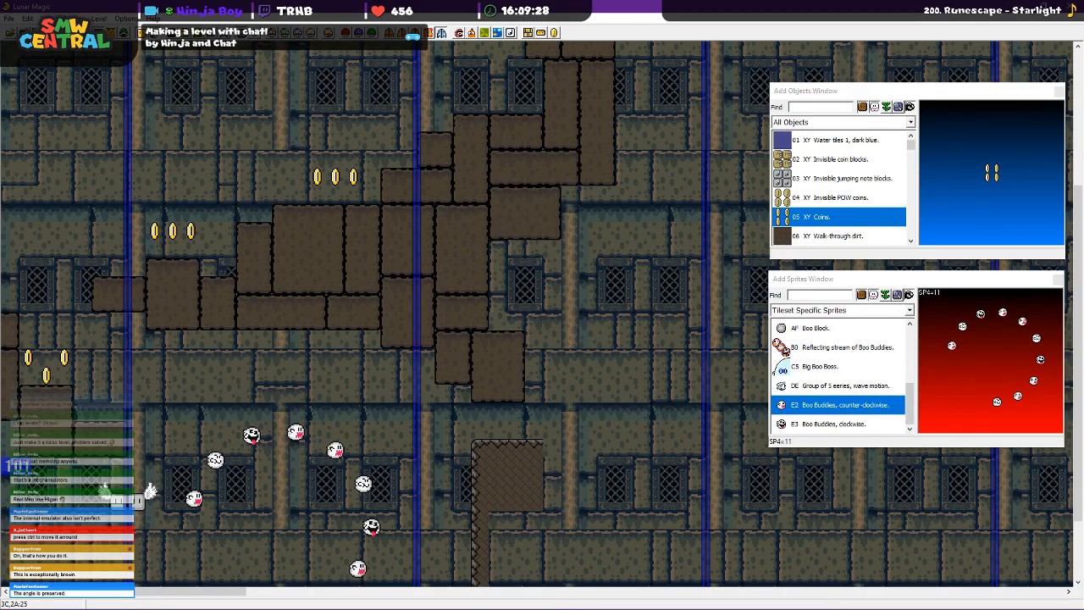
# Exit the Twitch app running in the background and return to the level editor
pyautogui.click(970, 599)
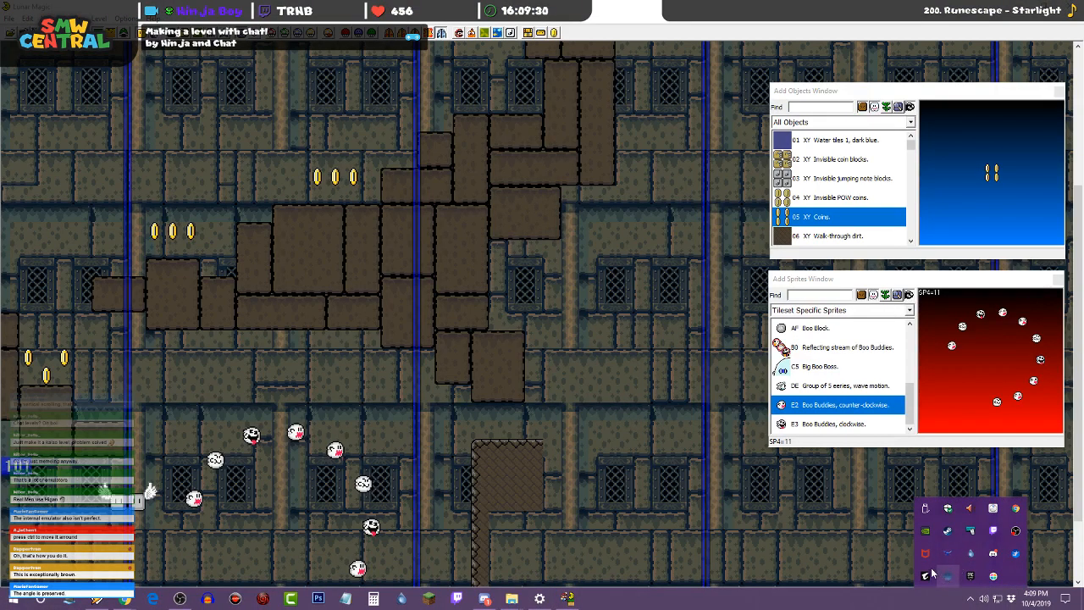
pyautogui.rightClick(993, 531)
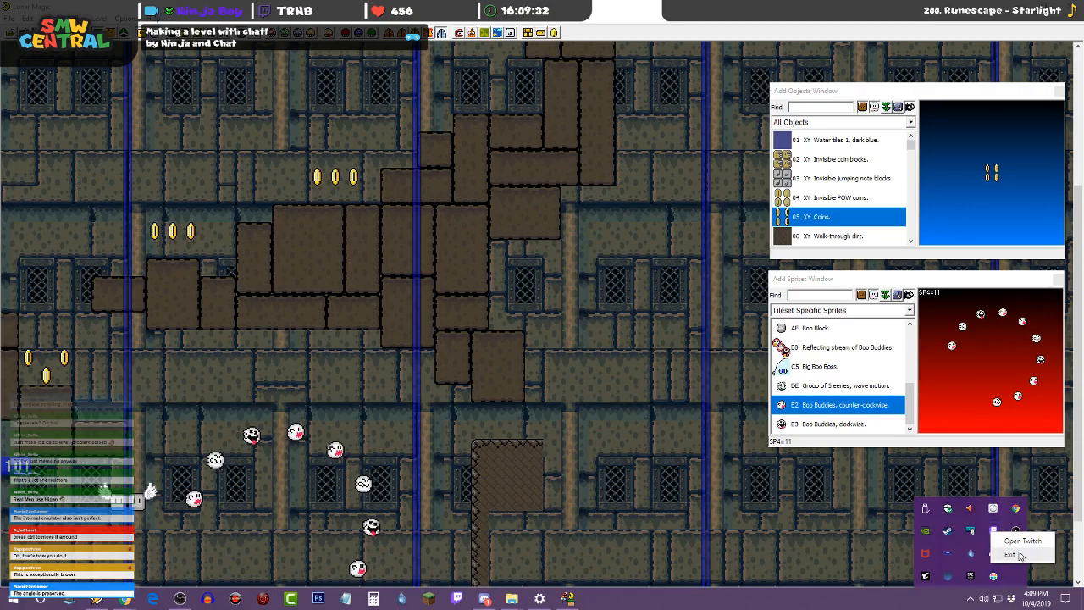
pyautogui.click(1010, 554)
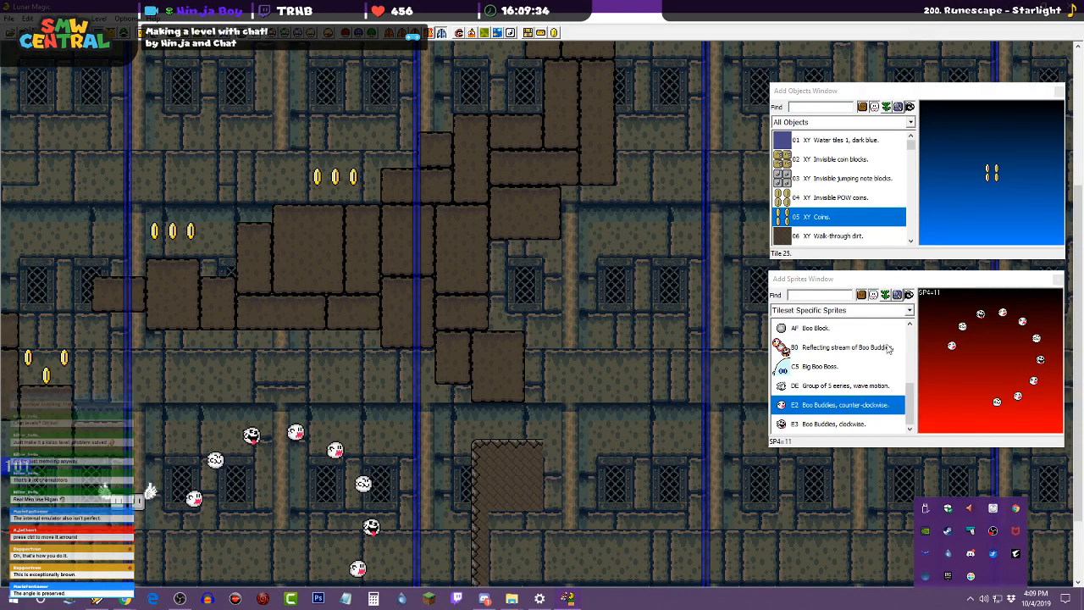
pyautogui.click(842, 602)
pyautogui.click(812, 4)
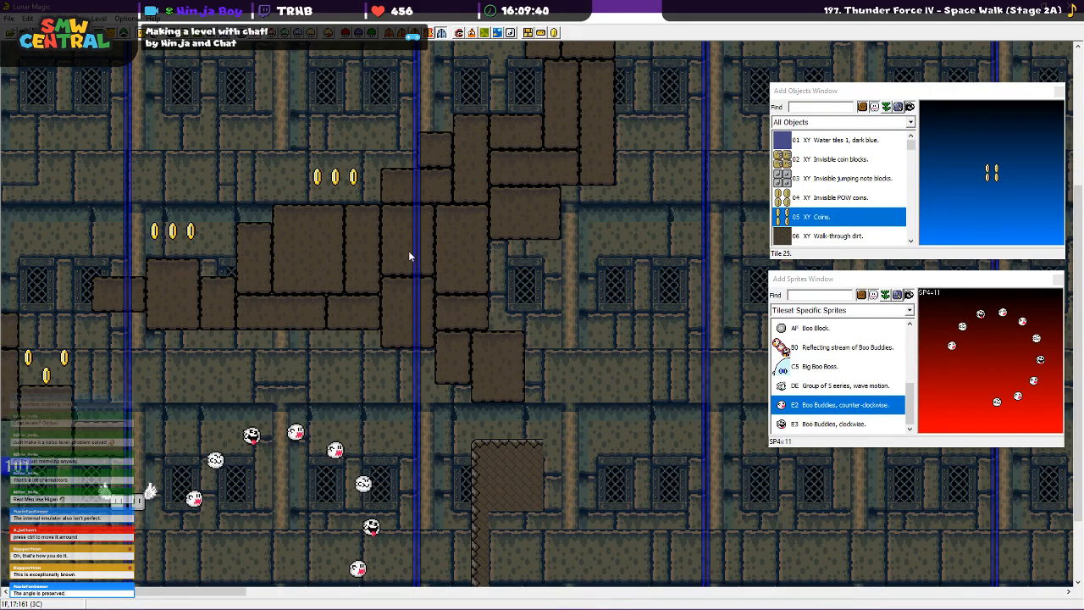
# Fill the space below the 4 by 3 block with 2 by 5 and 2 by 3 tile stone blocks, and add a 3 by 4 block on its right
pyautogui.moveTo(466, 166); pyautogui.dragTo(497, 278)
pyautogui.click(555, 272)
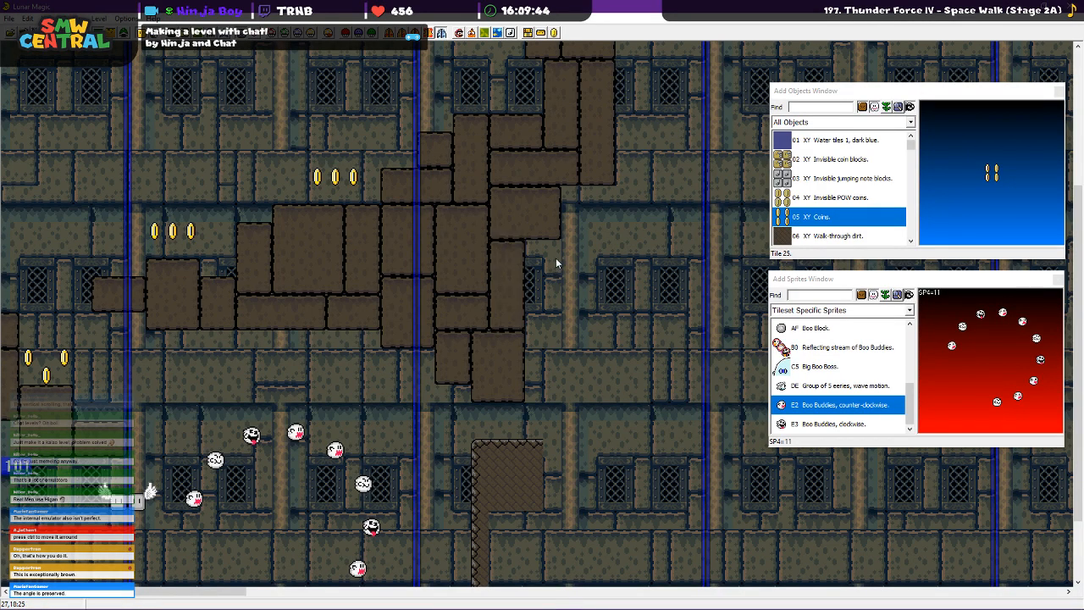
pyautogui.moveTo(469, 206); pyautogui.dragTo(599, 241)
pyautogui.click(574, 261)
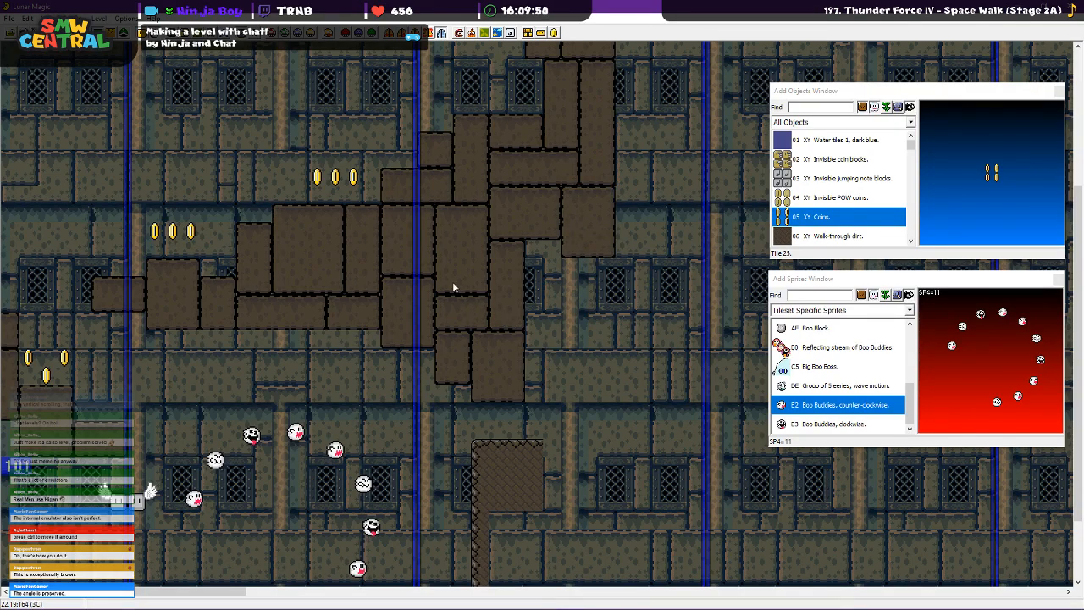
pyautogui.moveTo(354, 243); pyautogui.dragTo(537, 279)
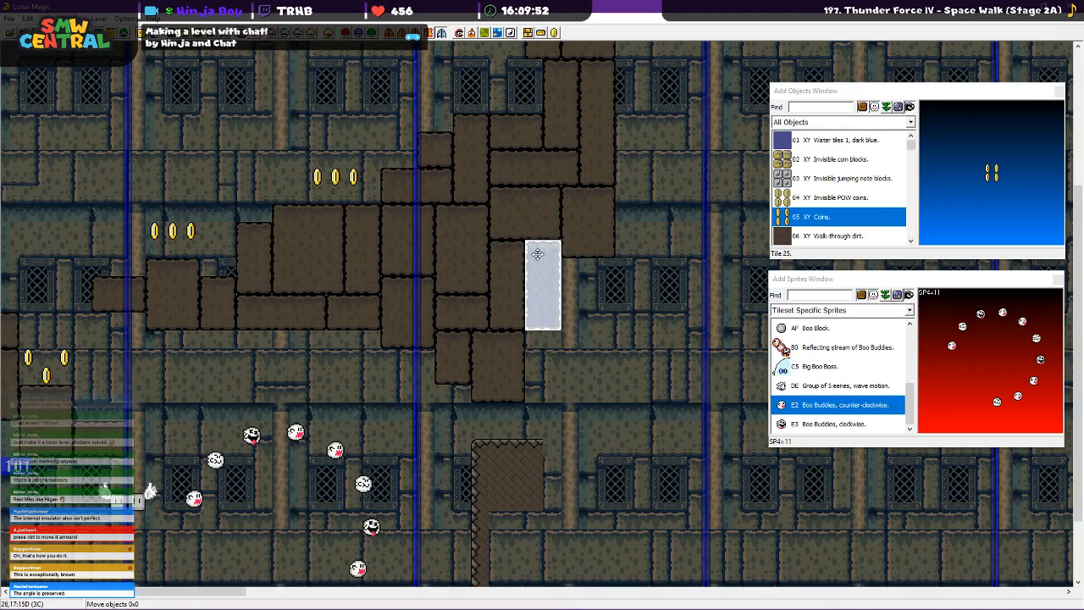
pyautogui.moveTo(558, 325); pyautogui.dragTo(556, 290)
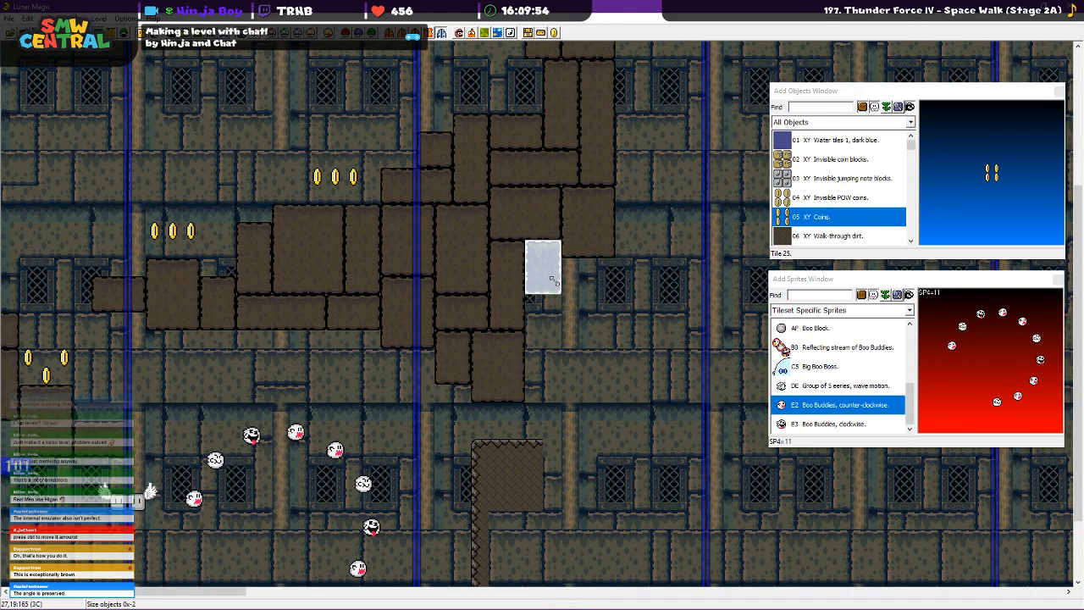
# Extend the brown wall's underside with a 4×4-tile block and fit a 3×2-tile block above it at the right edge
pyautogui.click(571, 371)
pyautogui.moveTo(484, 365); pyautogui.dragTo(582, 309)
pyautogui.click(579, 275)
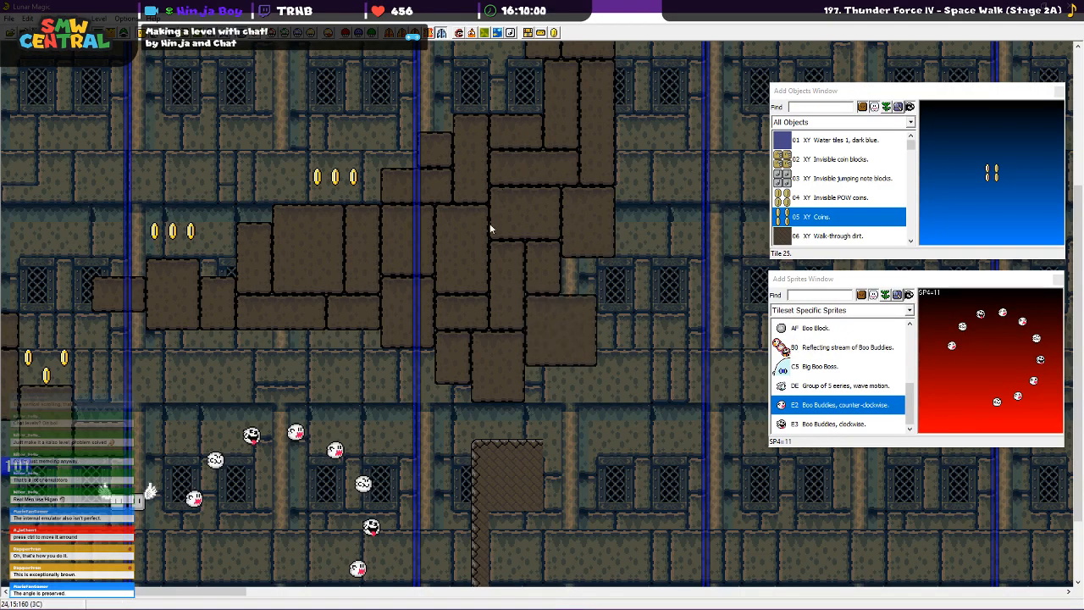
pyautogui.click(441, 324)
pyautogui.rightClick(570, 268)
pyautogui.click(639, 298)
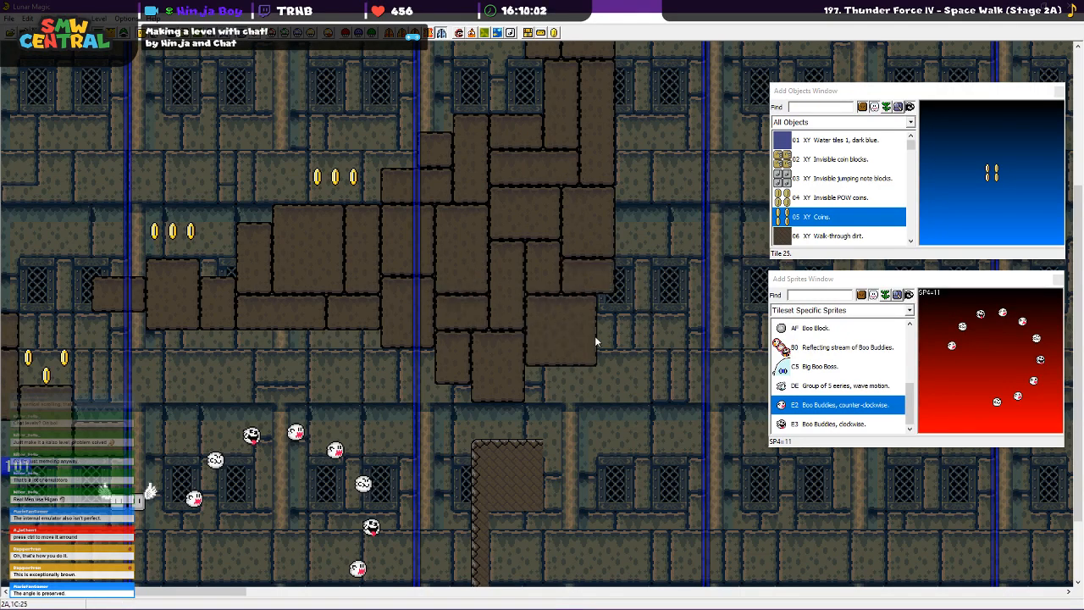
# Narrow the new 4×4 wall block to three tiles wide and place a tall 2×6-tile block beside it at the wall's right edge
pyautogui.click(593, 321)
pyautogui.moveTo(595, 321); pyautogui.dragTo(581, 321)
pyautogui.click(609, 305)
pyautogui.moveTo(603, 192); pyautogui.dragTo(591, 392)
pyautogui.click(590, 430)
pyautogui.click(569, 449)
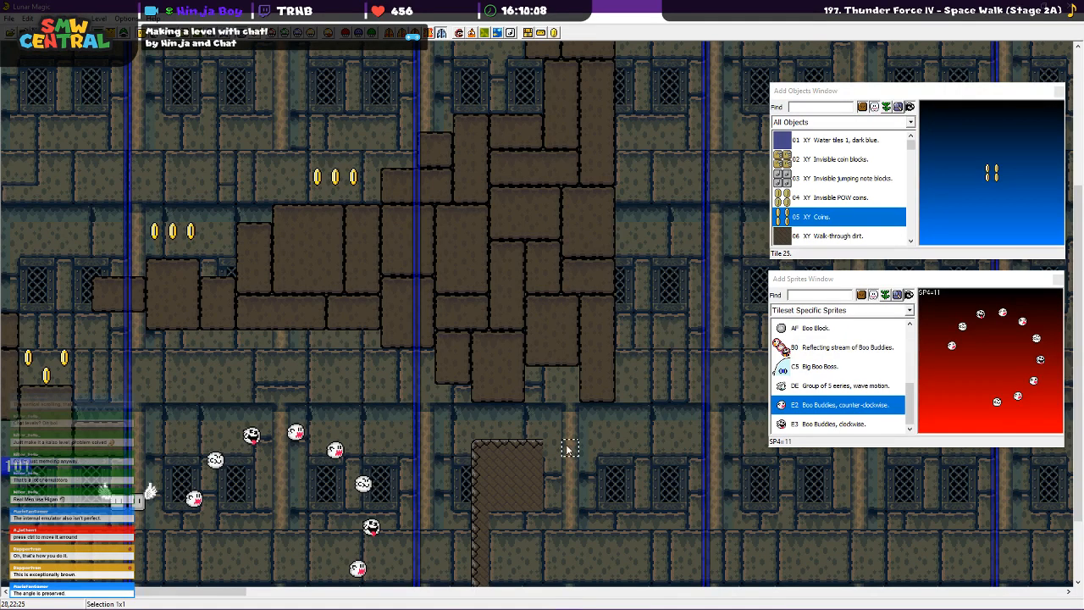
# Extend the right wall of screen 02 up to the level's top with three stacked blocks, each narrower than the one below
pyautogui.scroll(5, 571, 419)
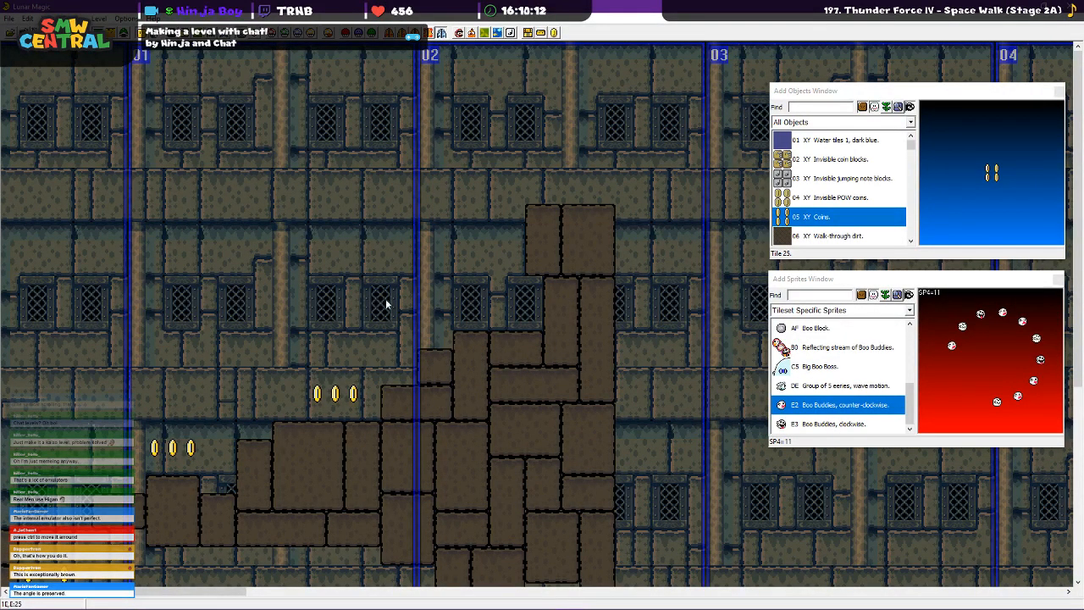
pyautogui.moveTo(228, 591); pyautogui.dragTo(178, 586)
pyautogui.scroll(-7, 346, 305)
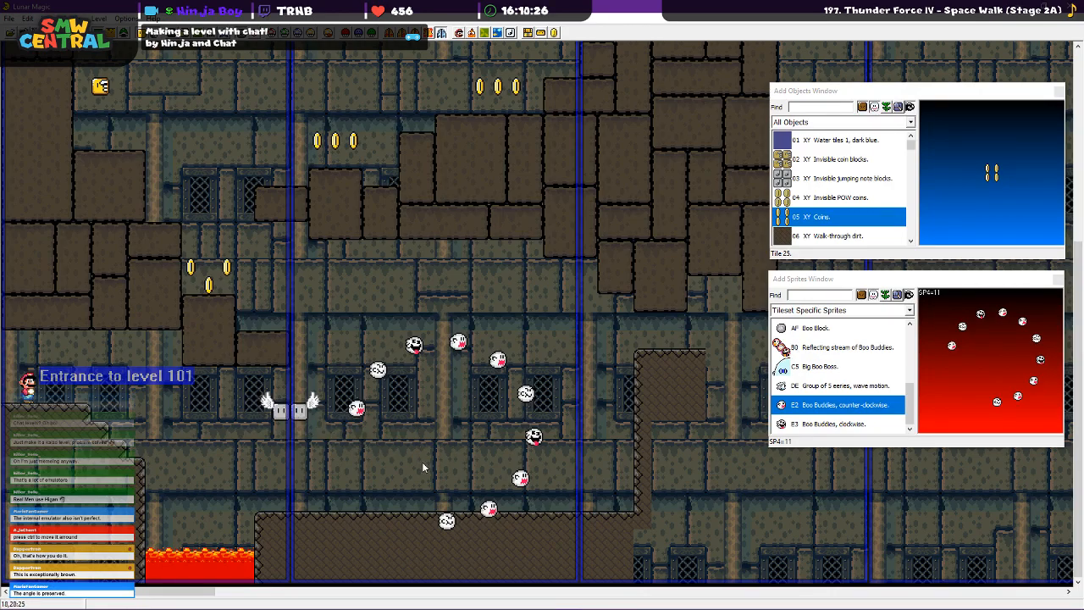
pyautogui.scroll(5, 234, 299)
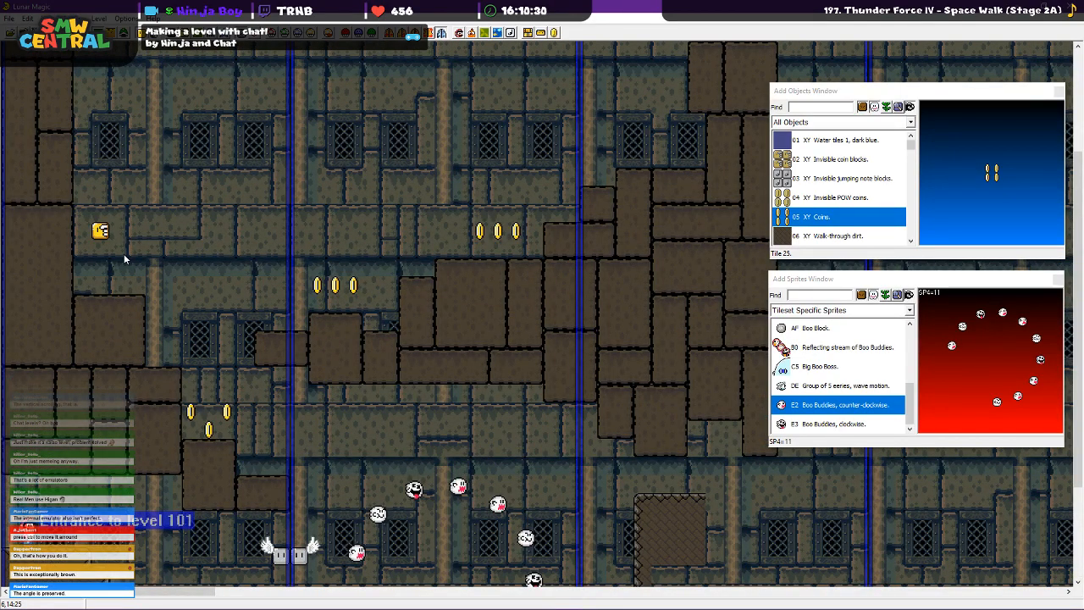
pyautogui.scroll(3, 539, 200)
pyautogui.scroll(4, 588, 247)
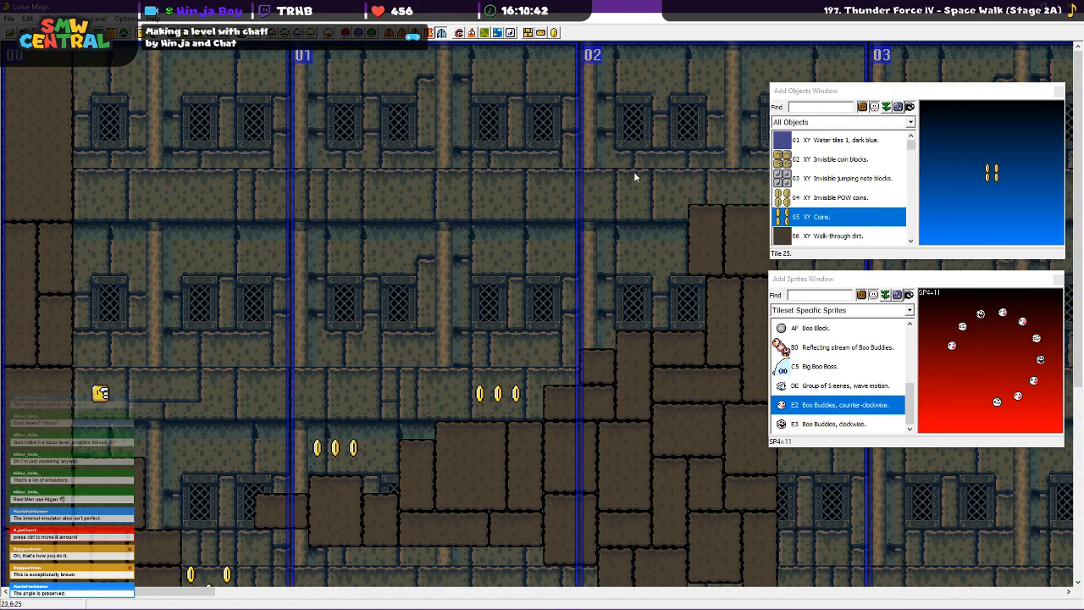
pyautogui.moveTo(138, 591); pyautogui.dragTo(172, 599)
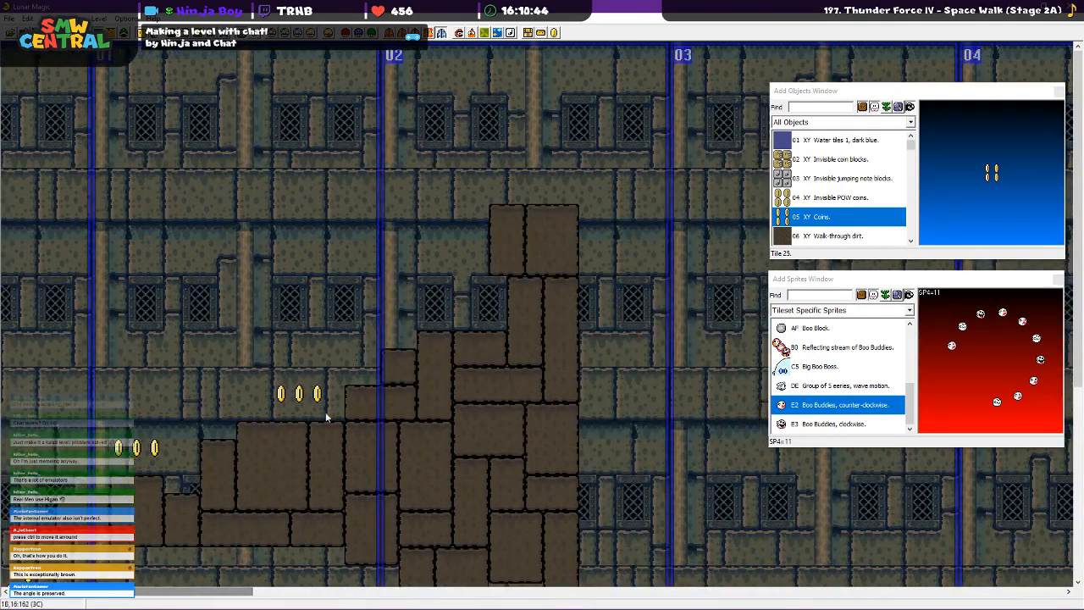
pyautogui.moveTo(531, 313); pyautogui.dragTo(564, 160)
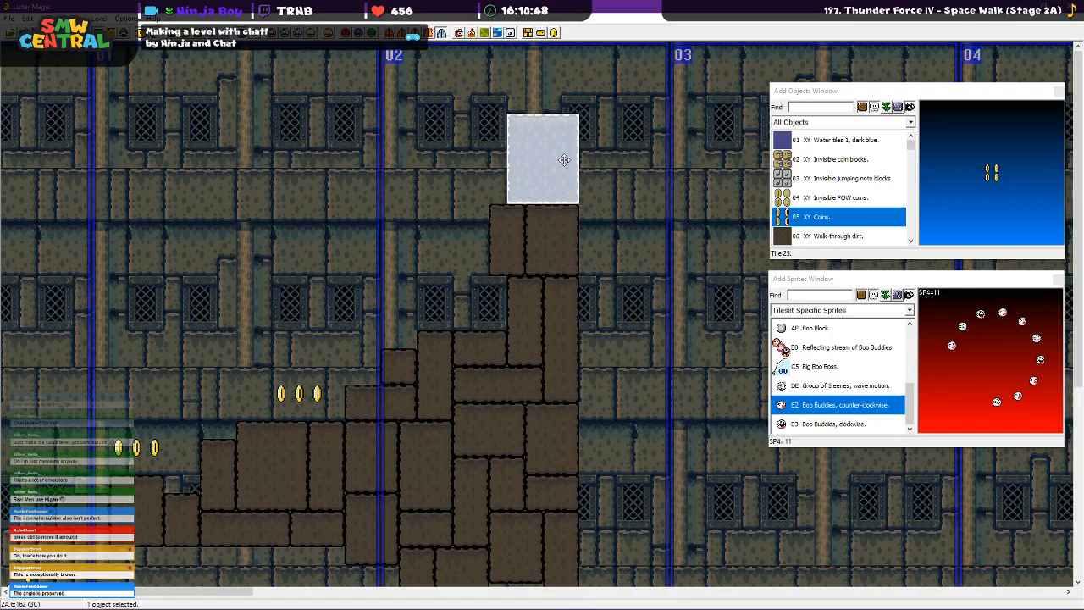
pyautogui.moveTo(481, 366); pyautogui.dragTo(567, 118)
pyautogui.click(624, 144)
pyautogui.moveTo(405, 374); pyautogui.dragTo(568, 67)
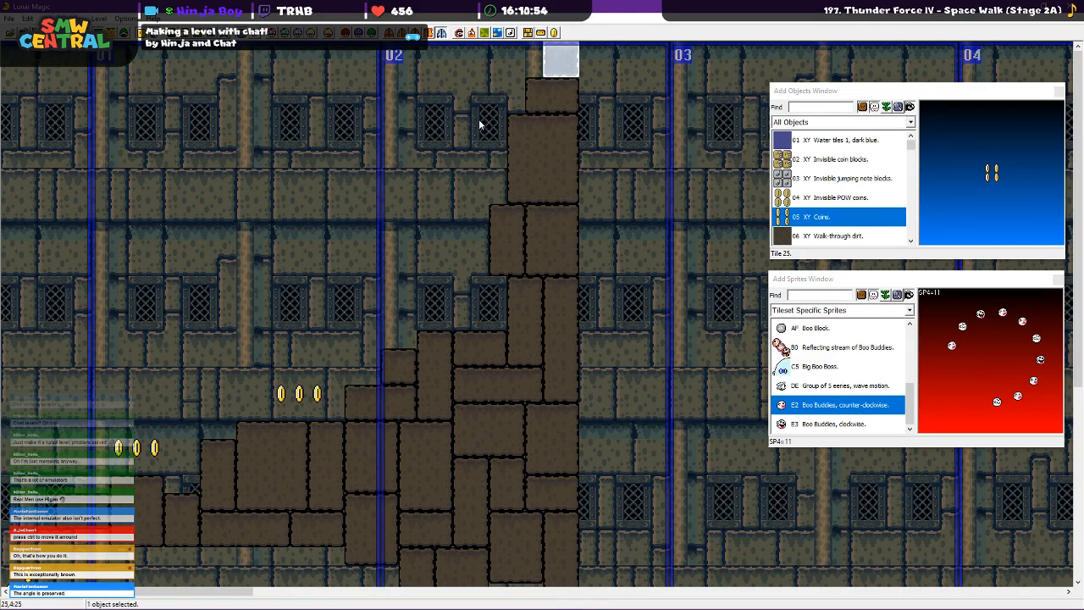
pyautogui.click(479, 124)
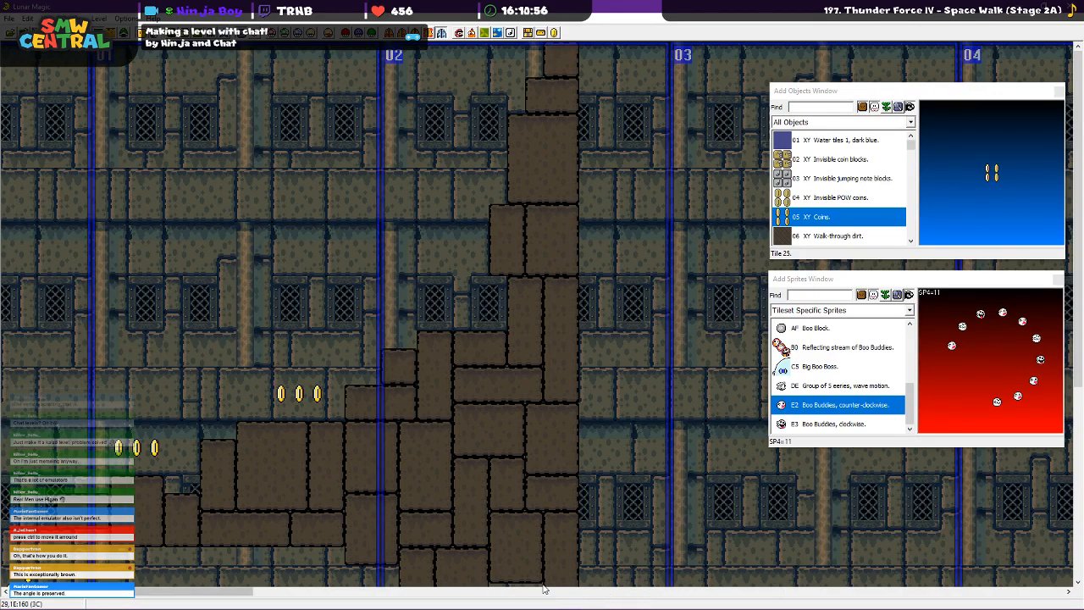
# Start the ceiling in screen 02 by extending horizontal blocks leftward from the top of the wall
pyautogui.moveTo(249, 592); pyautogui.dragTo(193, 584)
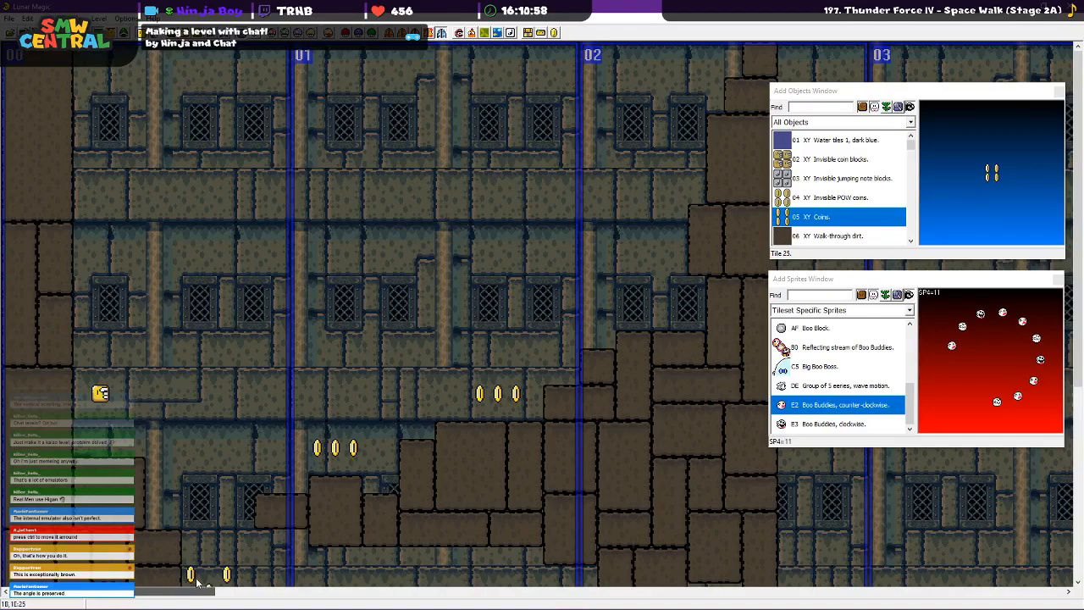
pyautogui.moveTo(581, 407); pyautogui.dragTo(679, 96)
pyautogui.click(494, 149)
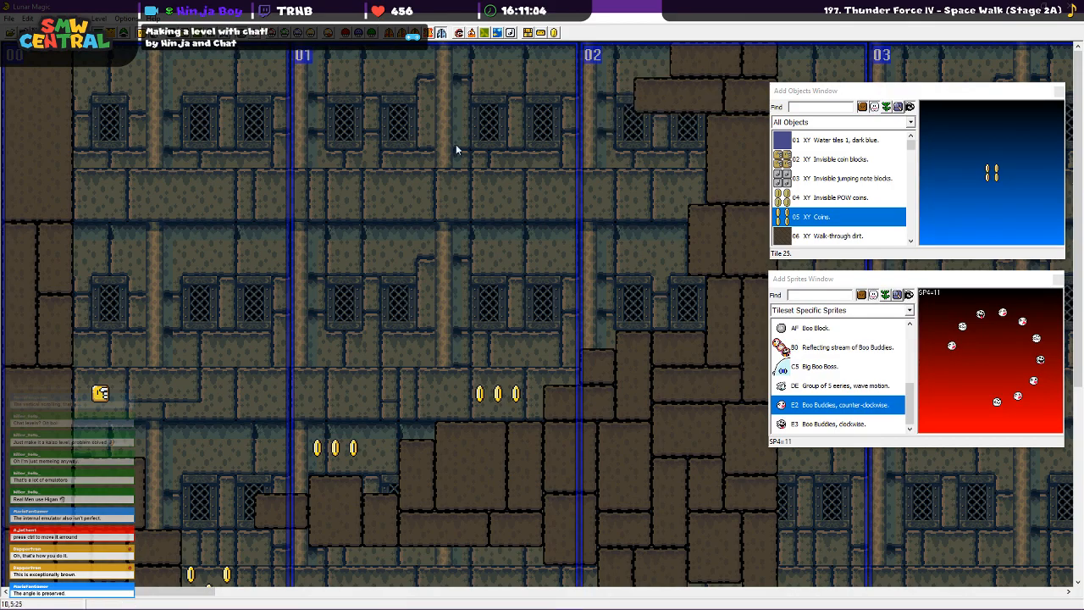
# Fill the ceiling corner beside the left wall of screen 00 with copies of the 3×2 and 3×4 wall blocks
pyautogui.click(271, 519)
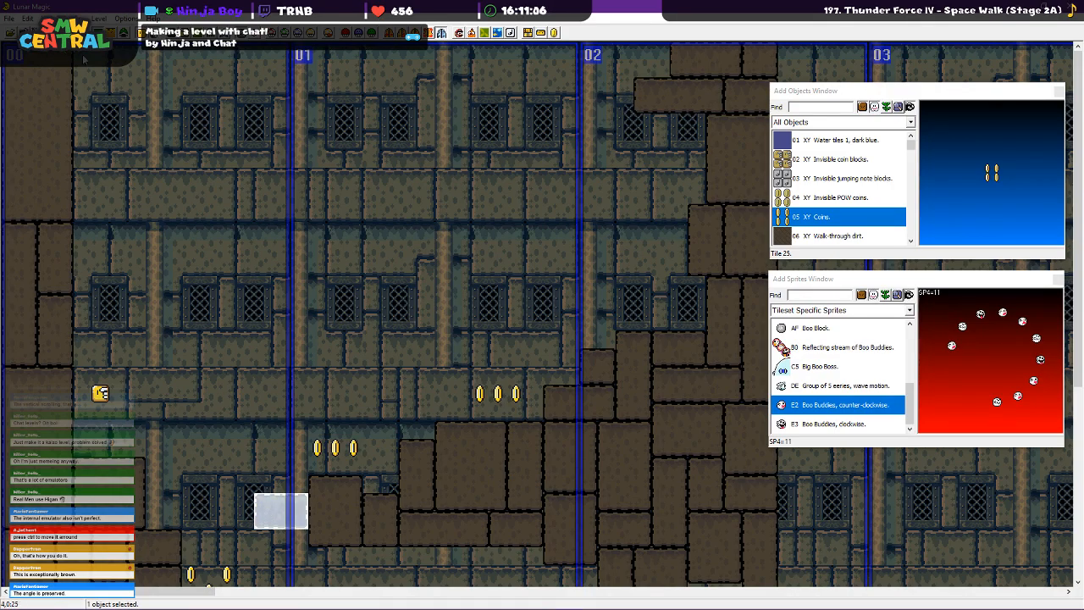
pyautogui.rightClick(87, 56)
pyautogui.click(256, 245)
pyautogui.click(342, 511)
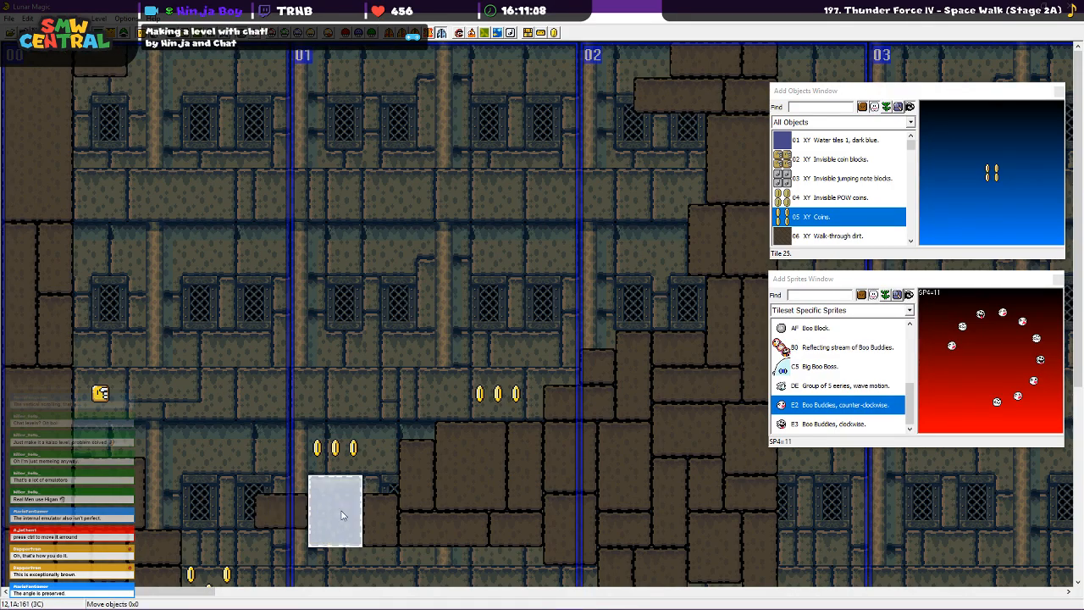
pyautogui.rightClick(140, 53)
pyautogui.click(187, 172)
pyautogui.click(100, 68)
pyautogui.rightClick(88, 86)
pyautogui.click(216, 182)
# Continue the ceiling from screen 00 into screen 01 with staggered copies of the 5×2 wall block
pyautogui.click(683, 394)
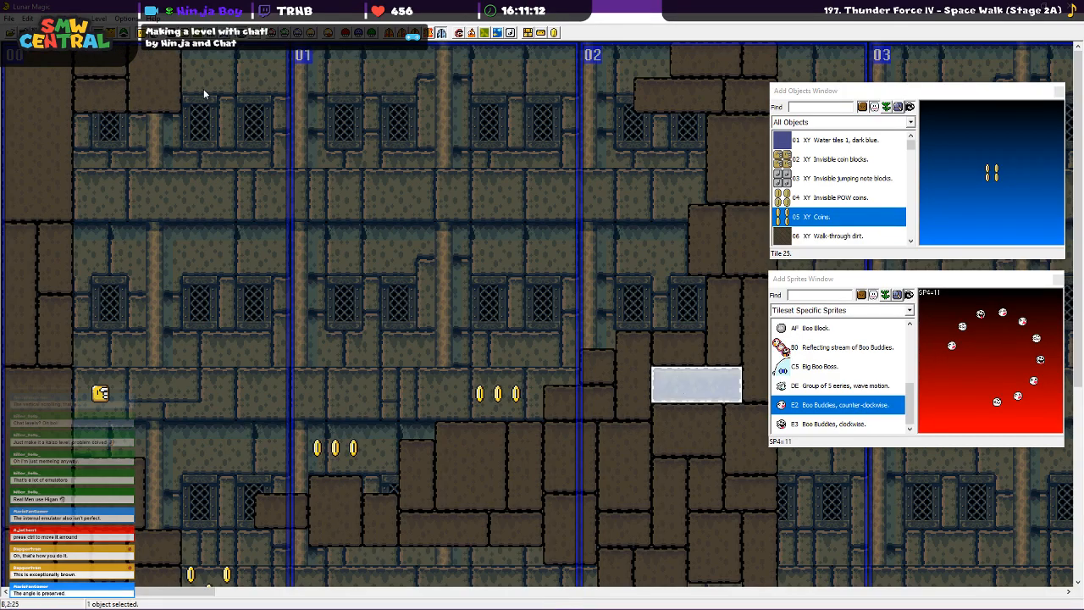
pyautogui.rightClick(216, 92)
pyautogui.rightClick(277, 52)
pyautogui.moveTo(278, 50); pyautogui.dragTo(248, 54)
pyautogui.click(88, 68)
pyautogui.click(188, 58)
pyautogui.click(376, 175)
# Add a ceiling block in screen 01 widened to nine tiles, and fill the gap beneath the ceiling on its left side
pyautogui.click(537, 471)
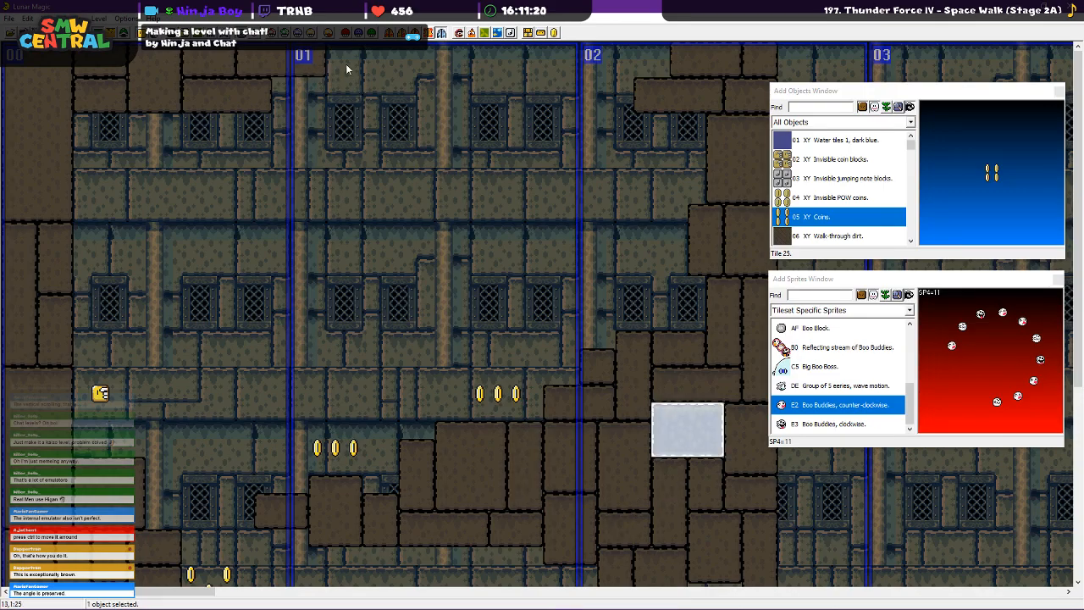
pyautogui.click(371, 86)
pyautogui.click(367, 96)
pyautogui.click(366, 91)
pyautogui.moveTo(366, 92); pyautogui.dragTo(483, 86)
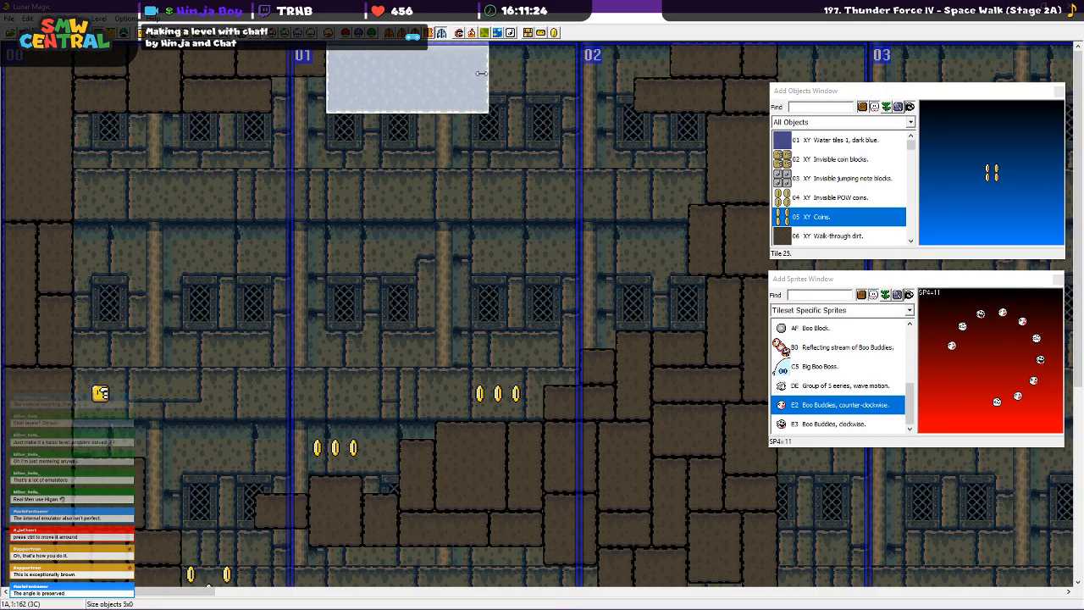
pyautogui.click(297, 142)
pyautogui.click(205, 54)
pyautogui.rightClick(279, 90)
pyautogui.click(348, 177)
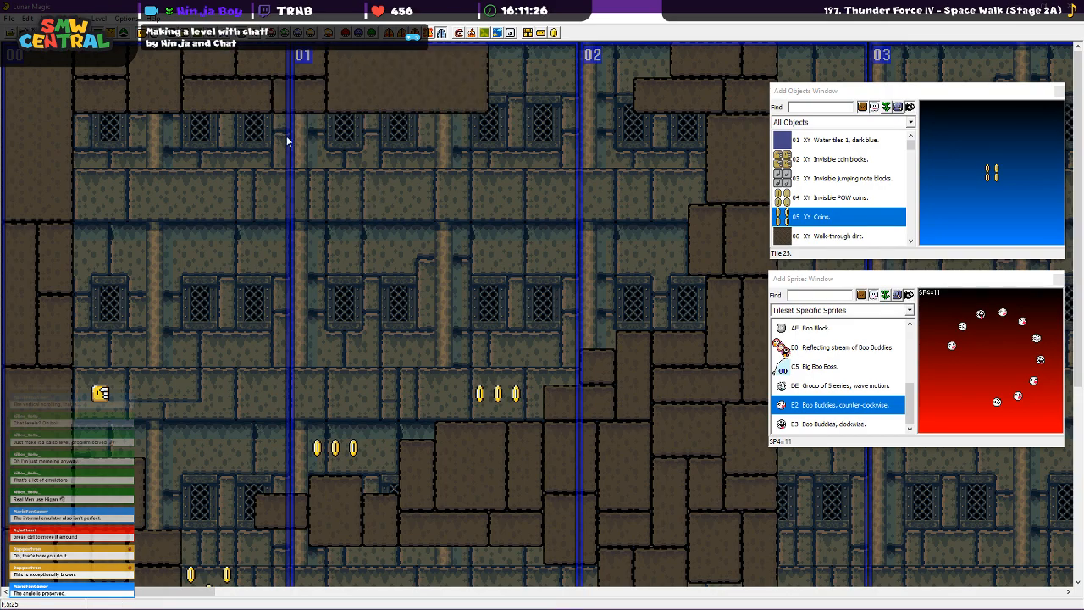
# Close the remaining ceiling between screens 01 and 02 with copied horizontal blocks, including a 3×2 block in the last gap
pyautogui.click(223, 95)
pyautogui.rightClick(506, 52)
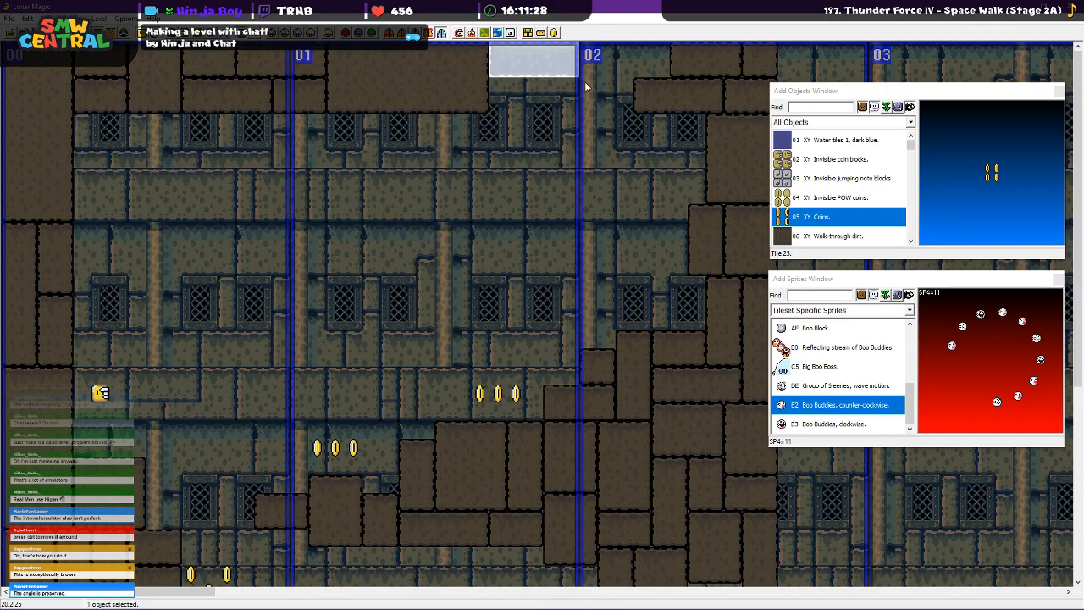
pyautogui.rightClick(579, 88)
pyautogui.moveTo(591, 97); pyautogui.dragTo(610, 62)
pyautogui.click(518, 139)
pyautogui.click(674, 73)
pyautogui.rightClick(586, 62)
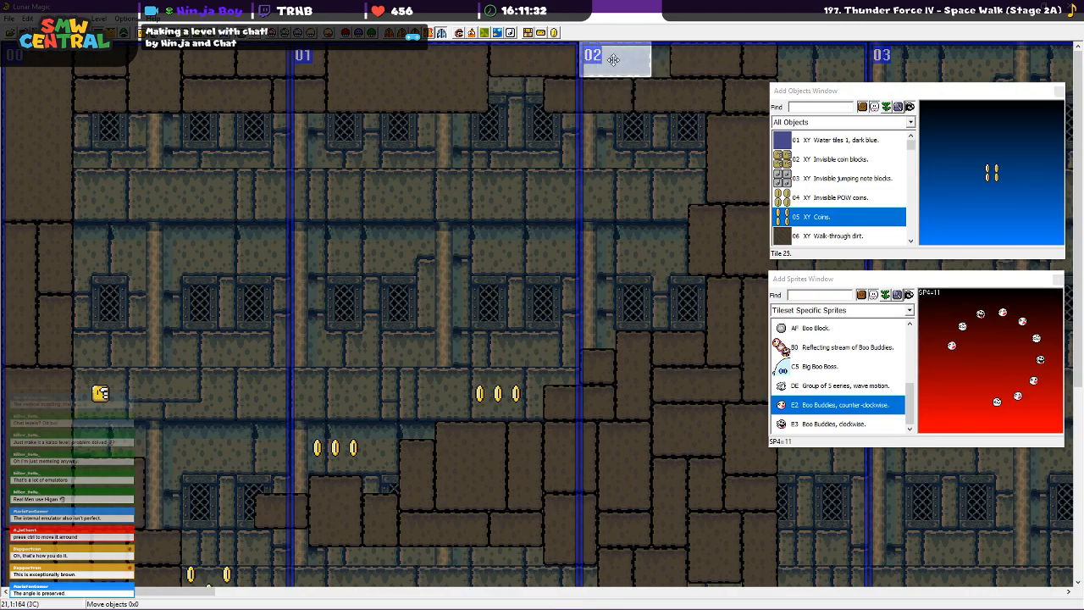
pyautogui.click(522, 189)
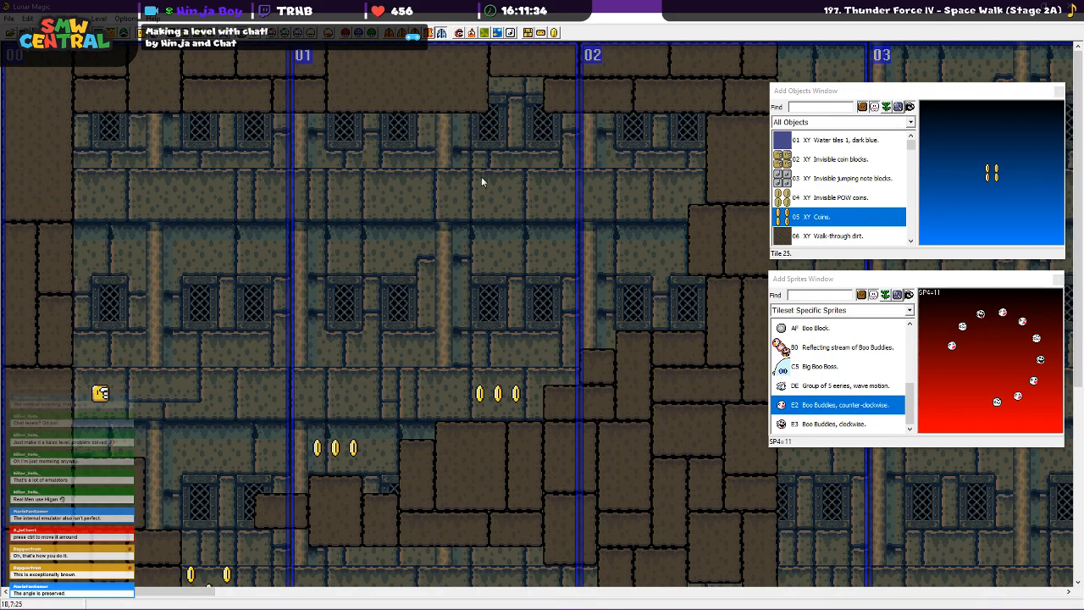
pyautogui.click(288, 109)
pyautogui.rightClick(499, 83)
pyautogui.click(552, 199)
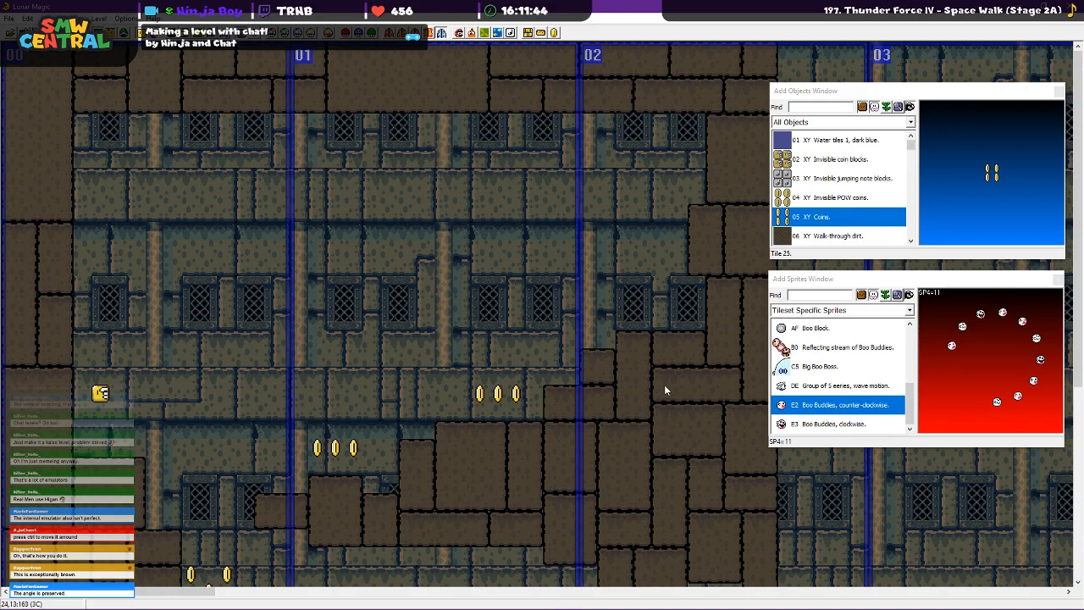
# Copy a small wall block onto the left edge of the ledge in screen 02, leaving a pocket before the right wall
pyautogui.click(706, 465)
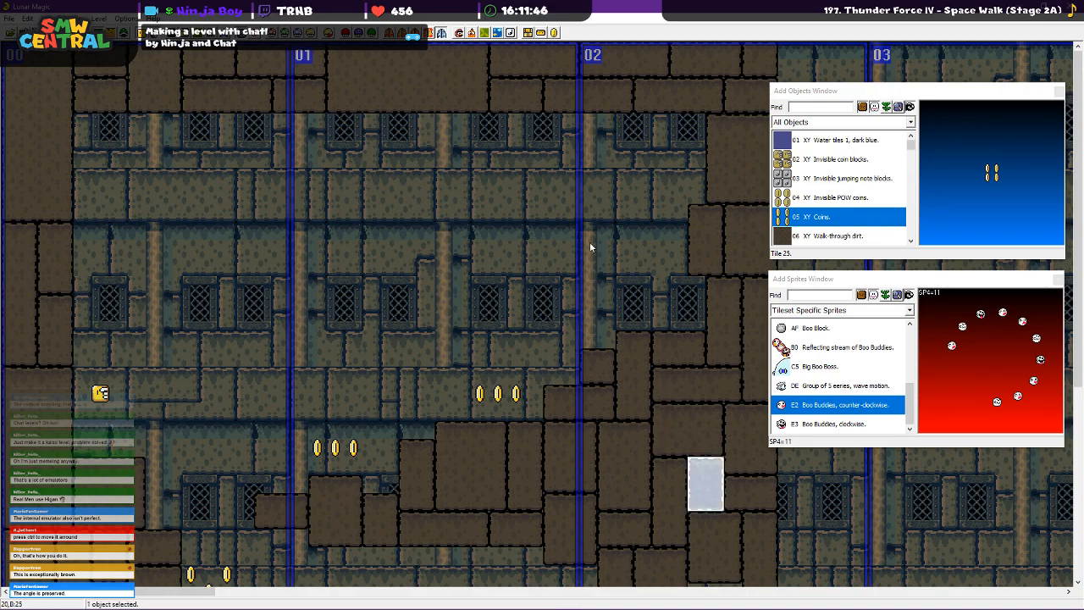
pyautogui.rightClick(590, 250)
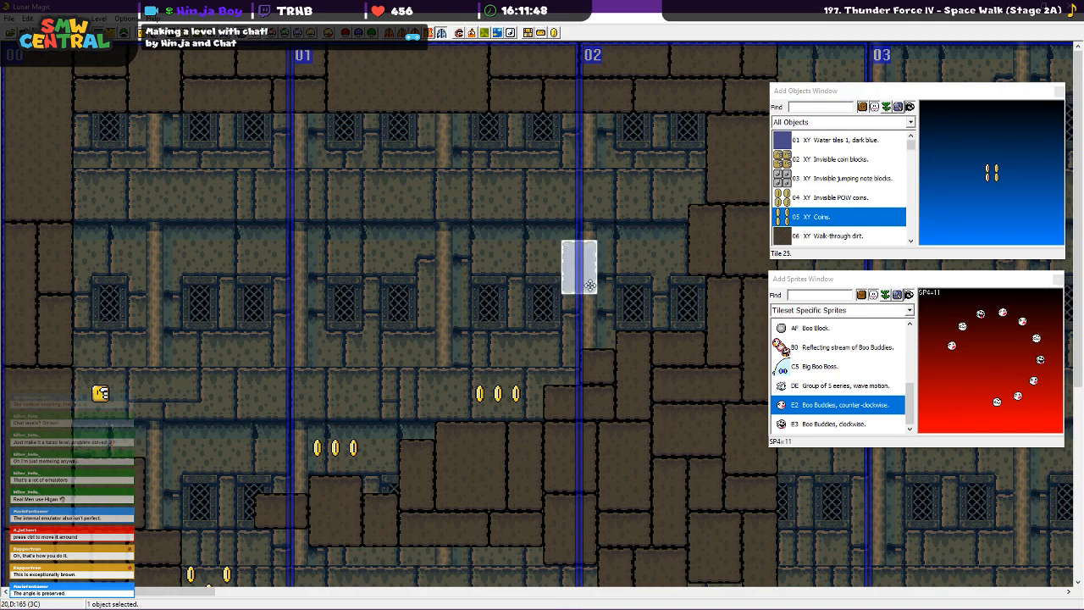
pyautogui.moveTo(594, 292); pyautogui.dragTo(675, 305)
pyautogui.click(612, 235)
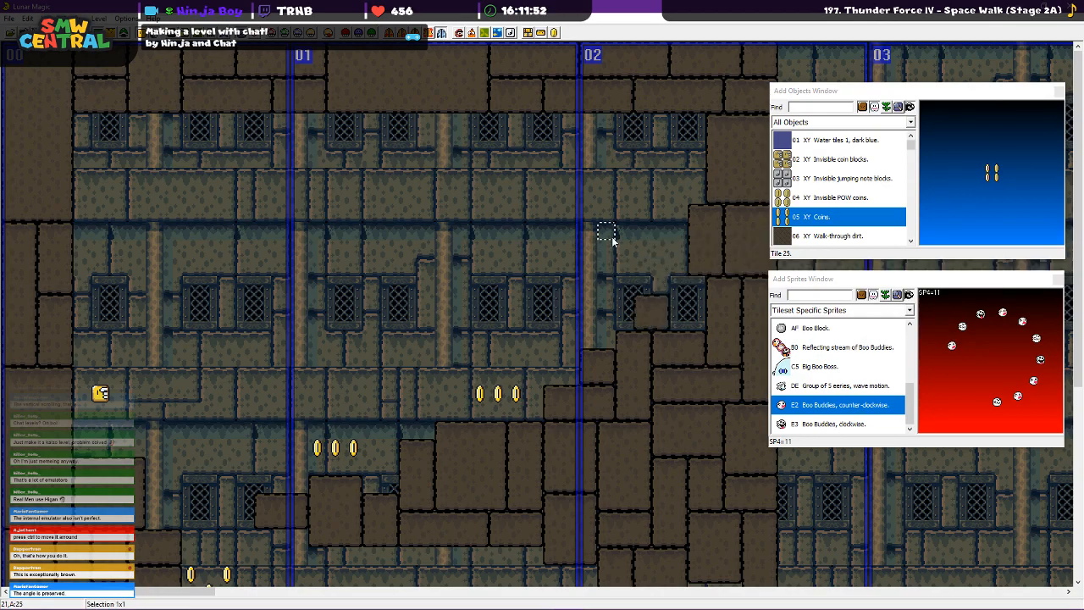
# Place two copied coins side by side in the pocket between the ledge block and the right wall
pyautogui.click(494, 398)
pyautogui.rightClick(677, 291)
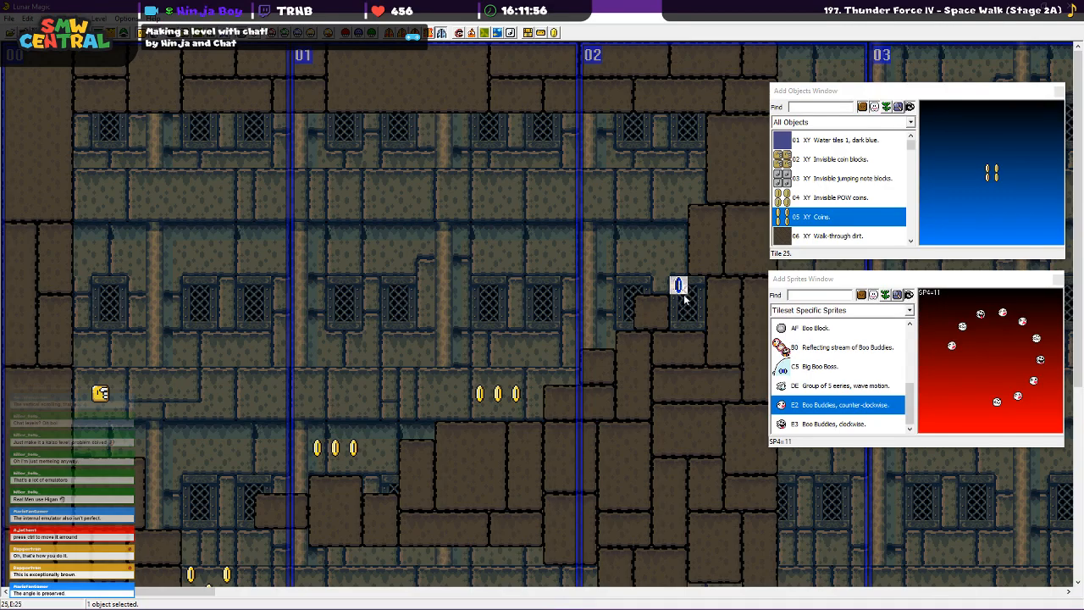
pyautogui.moveTo(685, 292); pyautogui.dragTo(690, 322)
pyautogui.click(729, 332)
pyautogui.click(694, 303)
pyautogui.click(649, 244)
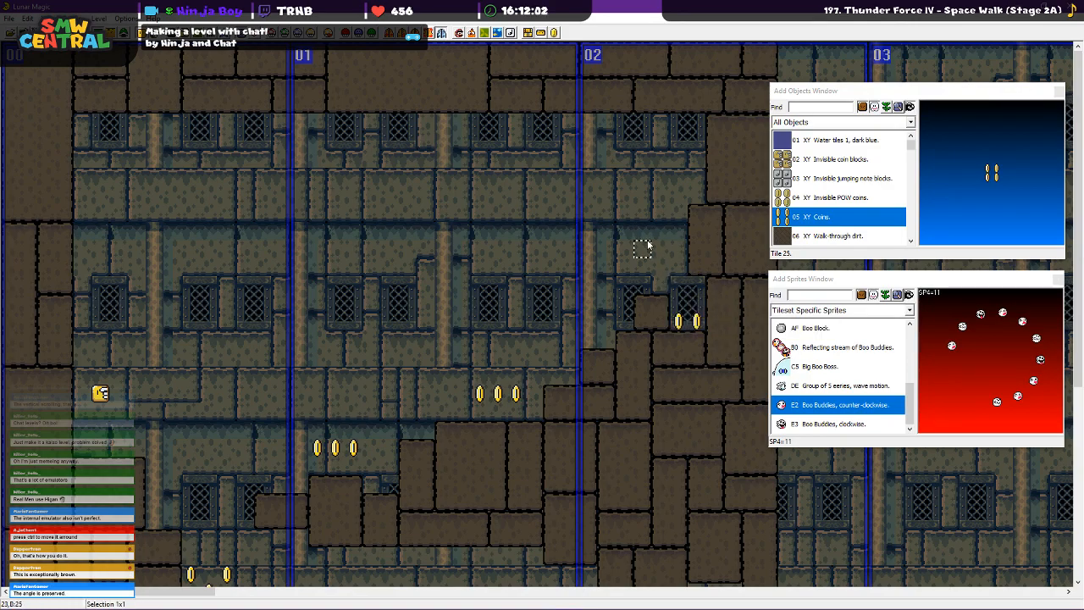
# Build a floating platform at the boundary of screens 01 and 02 from a 3×2 block and a 2×5 block on its left
pyautogui.click(666, 346)
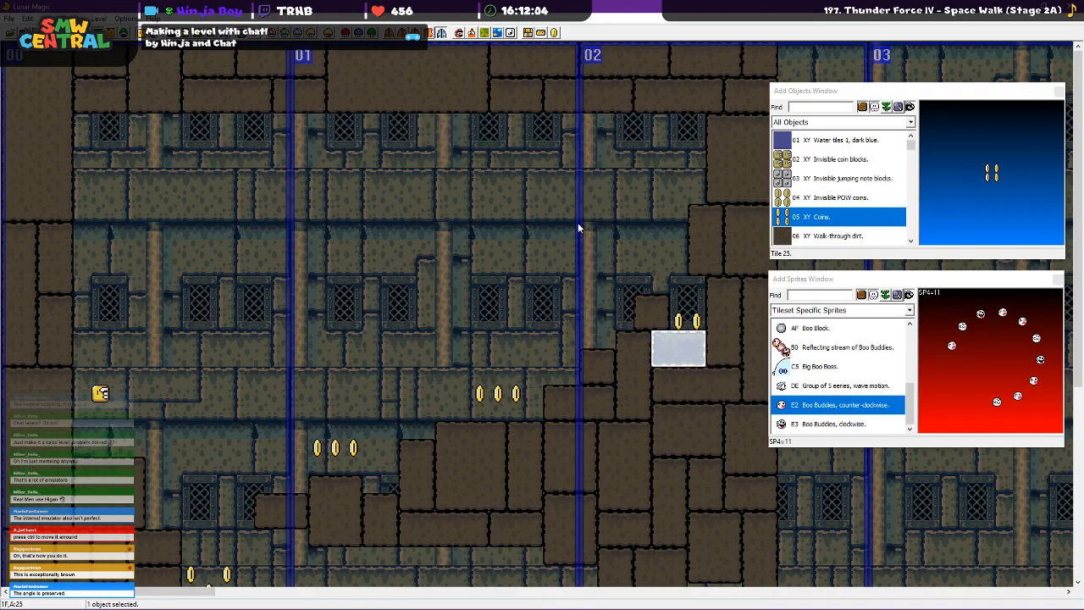
pyautogui.rightClick(578, 250)
pyautogui.moveTo(568, 252); pyautogui.dragTo(545, 251)
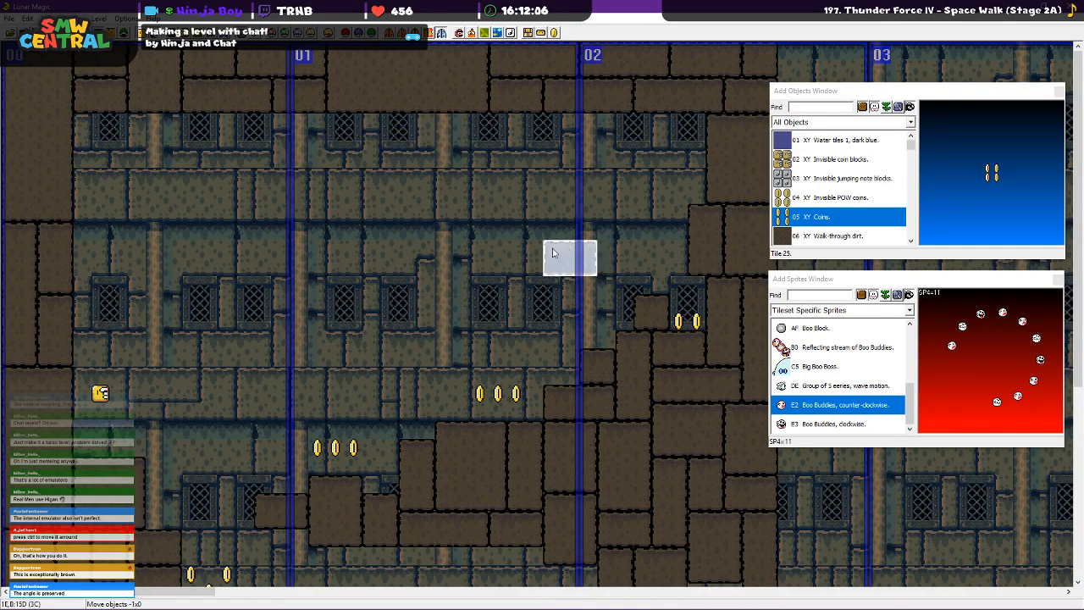
pyautogui.click(643, 249)
pyautogui.moveTo(631, 373); pyautogui.dragTo(517, 245)
pyautogui.click(505, 240)
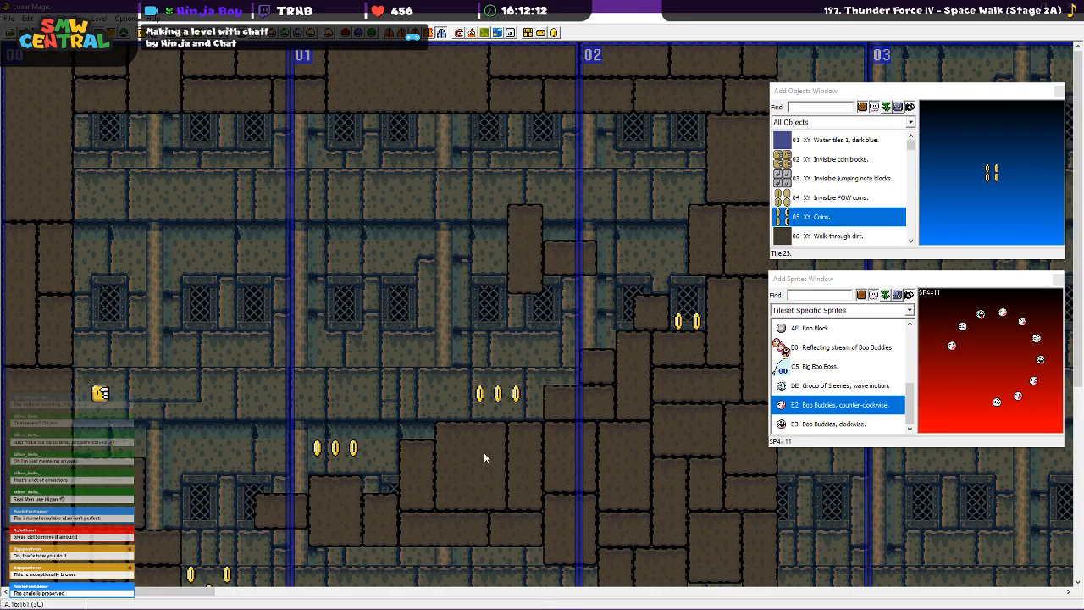
# Extend the floating platform leftward with a 6×2 horizontal block and a second 2×5 vertical block at its far end
pyautogui.moveTo(573, 405); pyautogui.dragTo(464, 244)
pyautogui.click(413, 219)
pyautogui.click(567, 257)
pyautogui.click(500, 261)
pyautogui.moveTo(509, 250); pyautogui.dragTo(366, 248)
pyautogui.moveTo(453, 244); pyautogui.dragTo(506, 244)
pyautogui.click(475, 280)
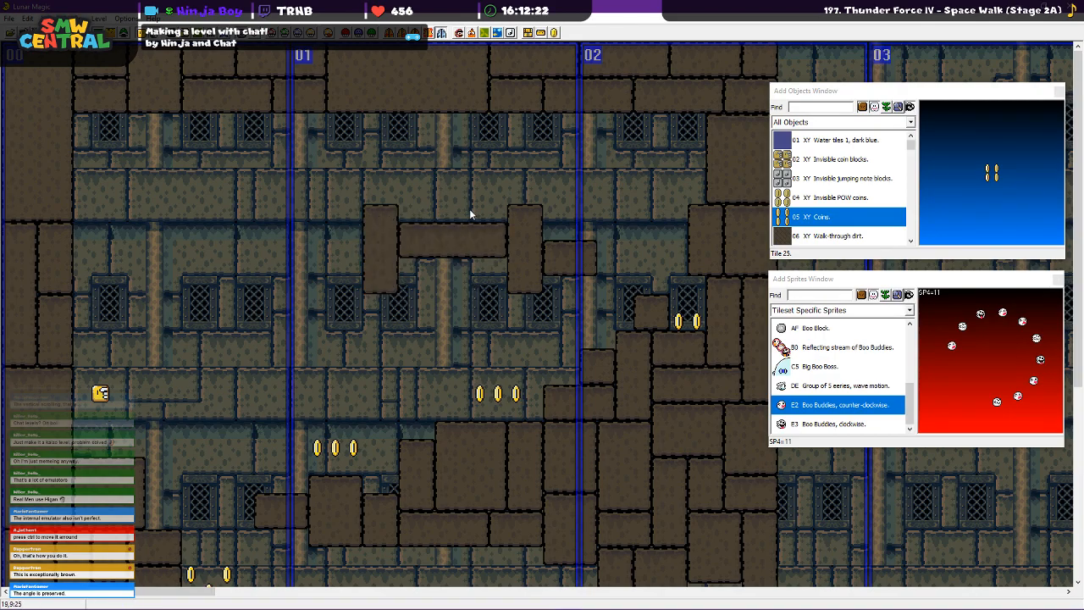
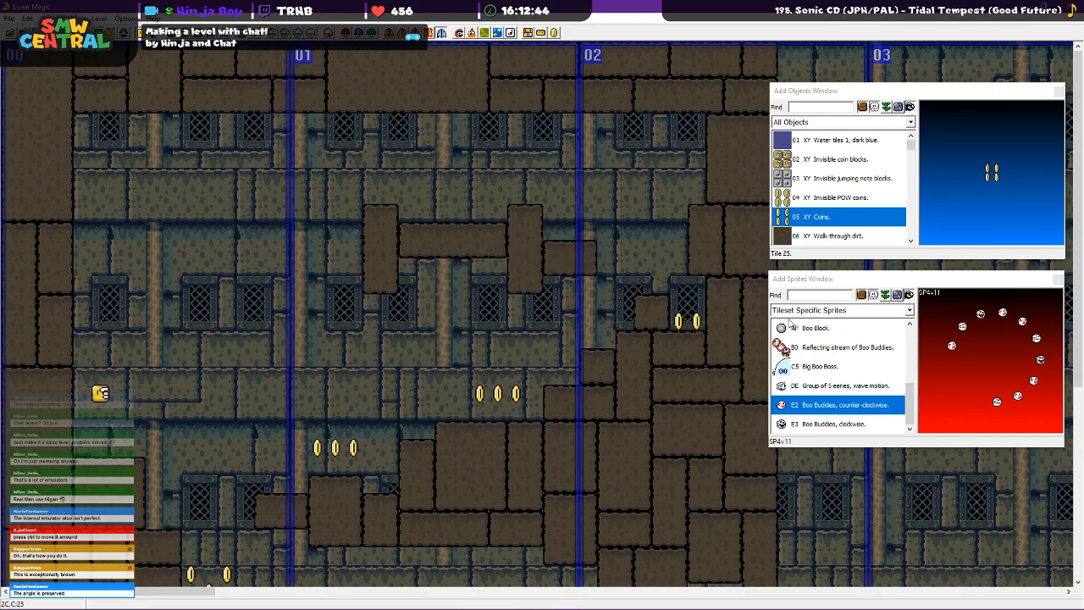
# Browse the Standard Sprites and Tileset Specific Sprites lists for an enemy to put on the floating platform
pyautogui.click(843, 310)
pyautogui.click(820, 347)
pyautogui.scroll(-5, 818, 349)
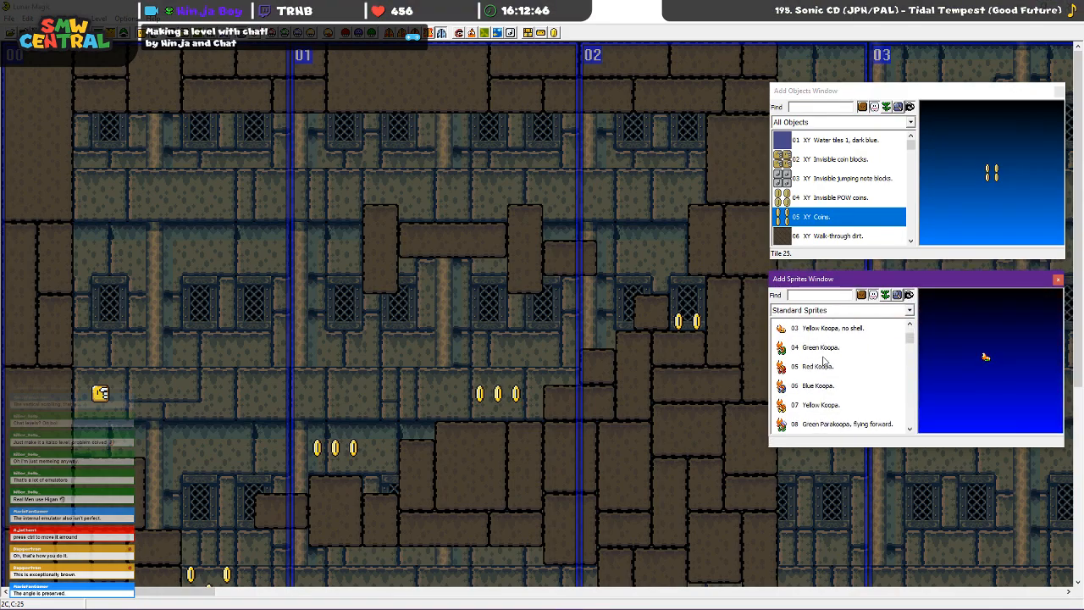
pyautogui.scroll(-15, 836, 387)
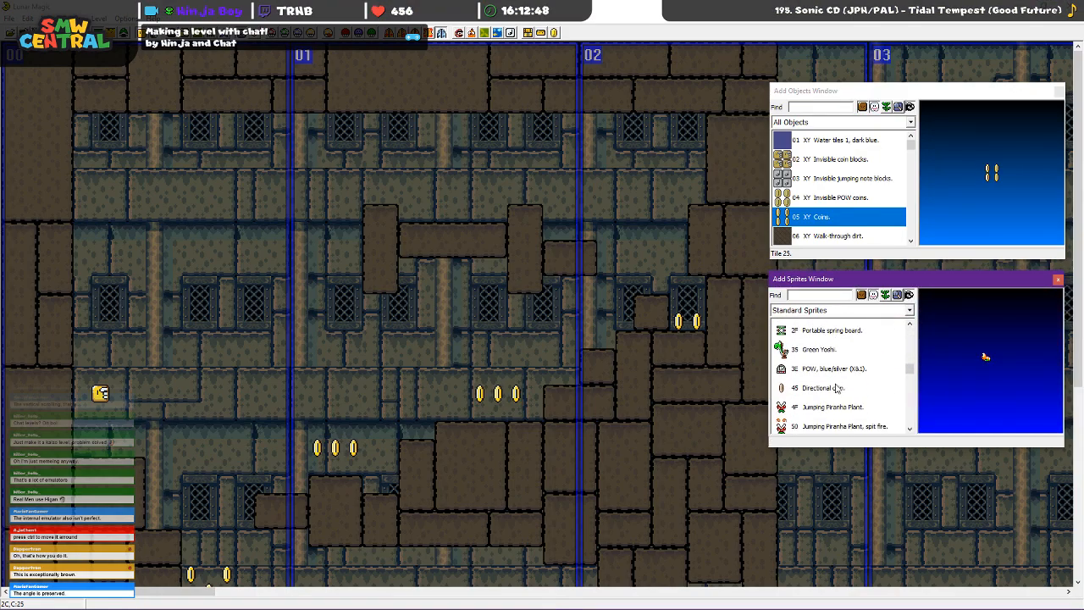
pyautogui.scroll(-20, 836, 387)
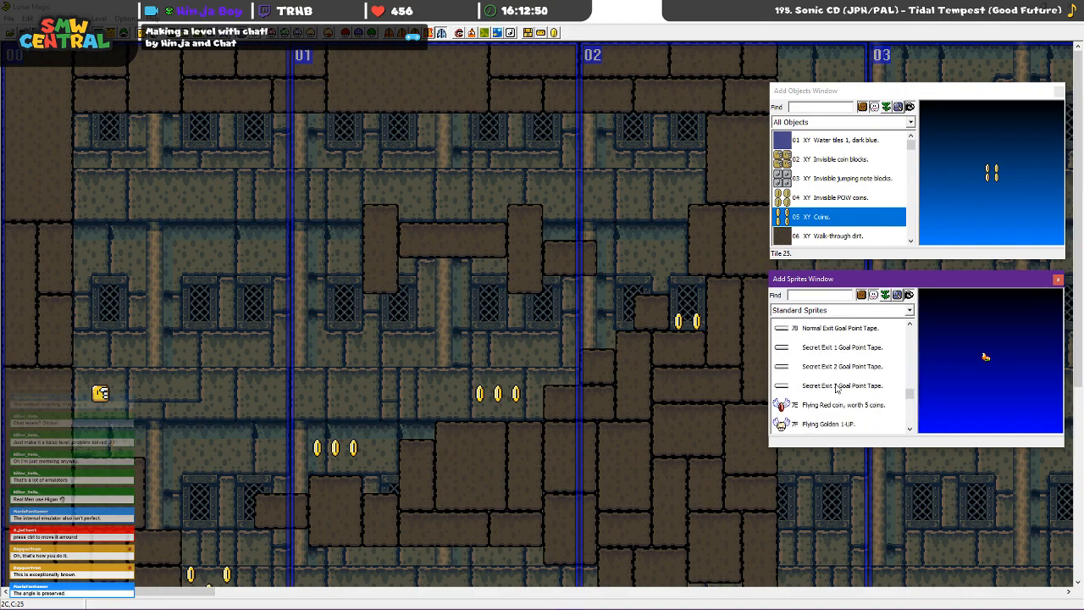
pyautogui.scroll(20, 836, 387)
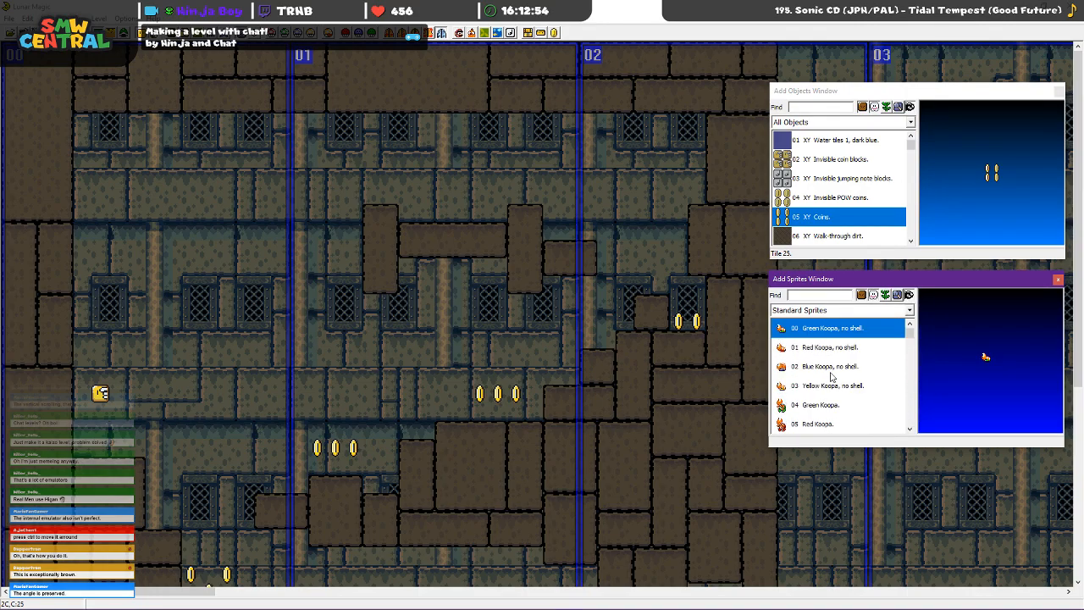
pyautogui.click(808, 314)
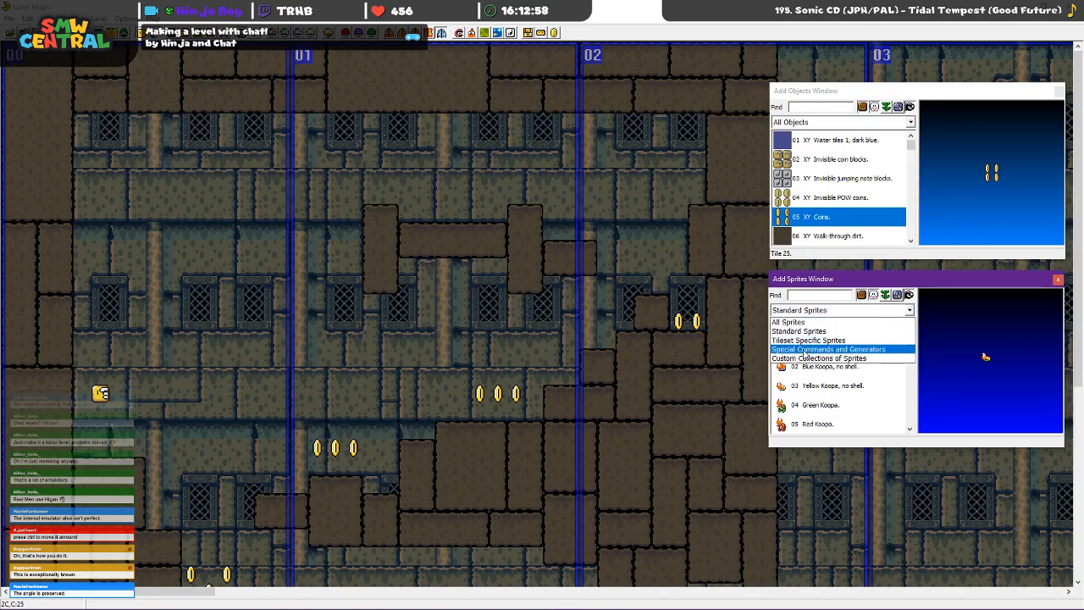
pyautogui.click(806, 340)
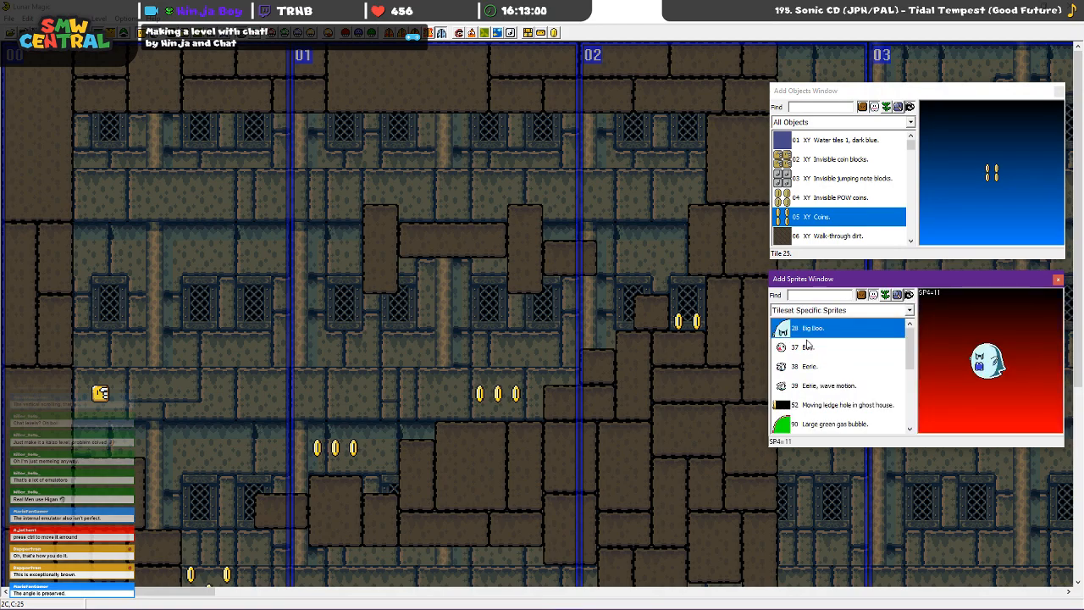
pyautogui.scroll(-5, 853, 348)
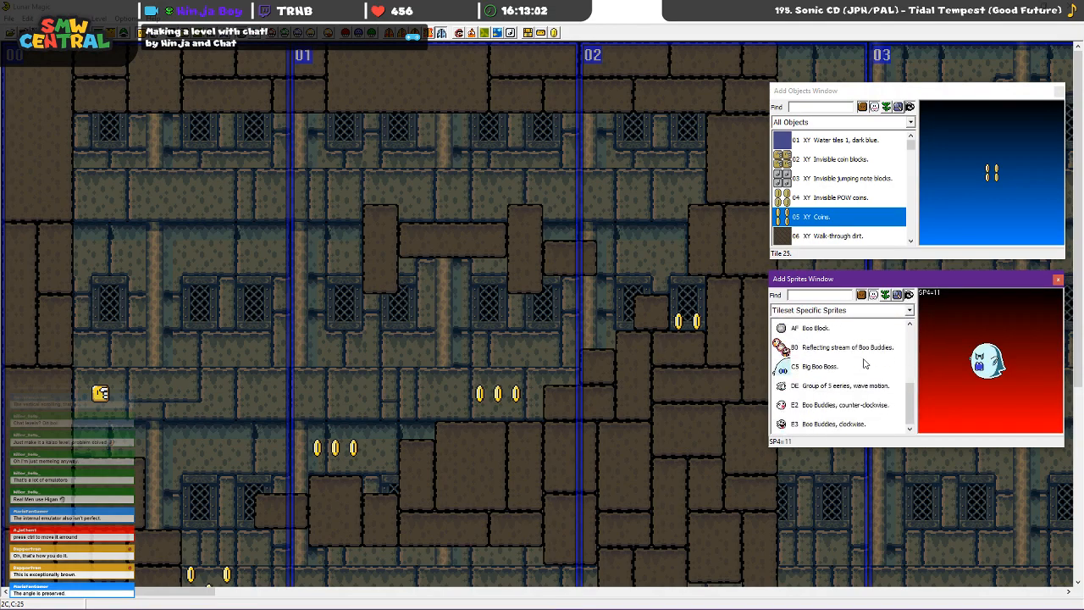
pyautogui.scroll(5, 835, 390)
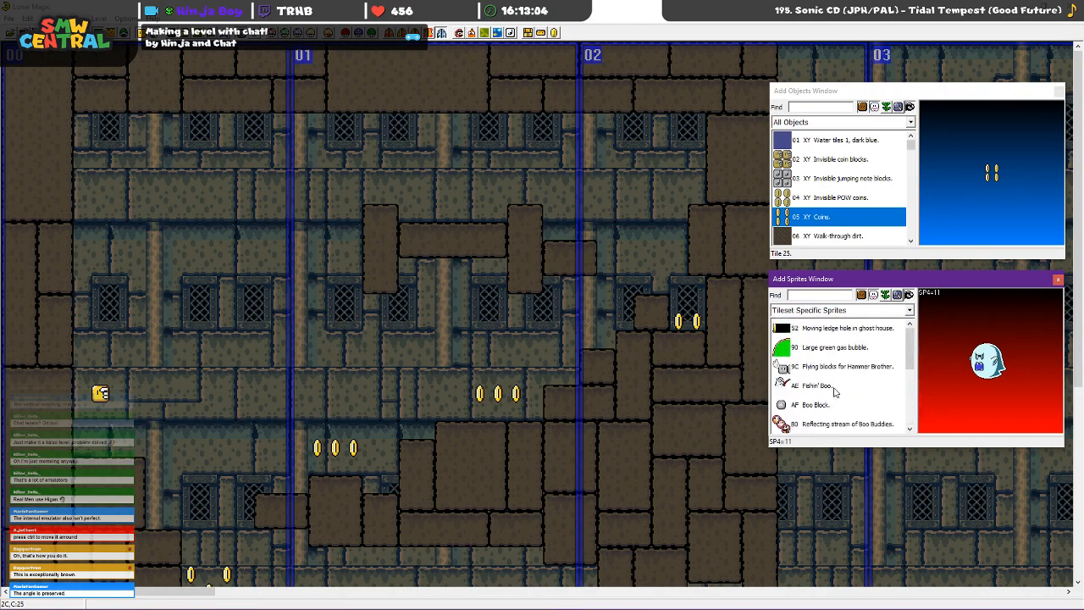
pyautogui.scroll(-5, 839, 364)
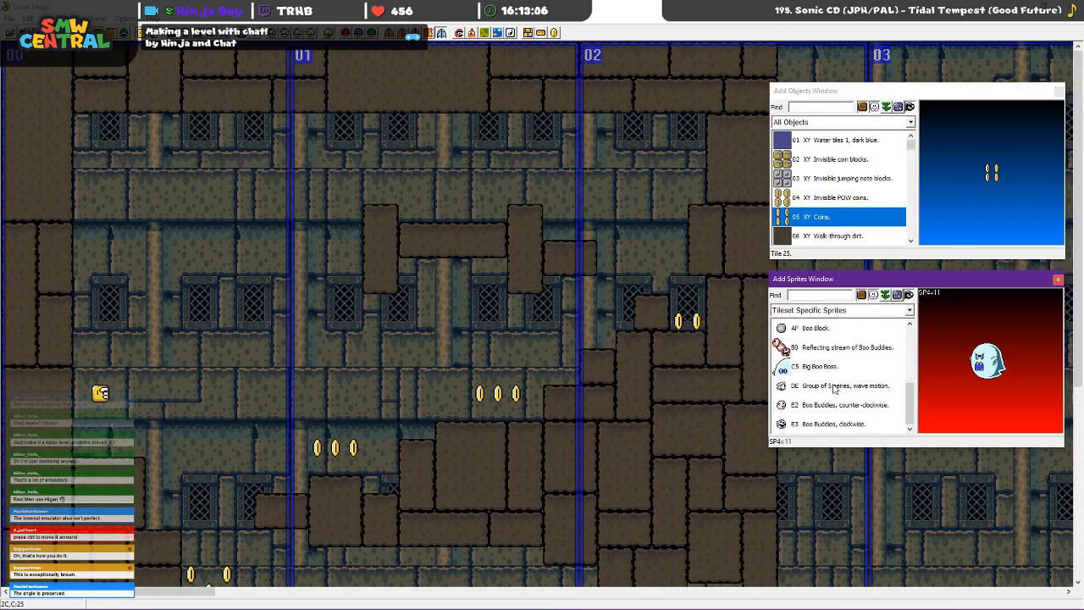
pyautogui.scroll(3, 838, 386)
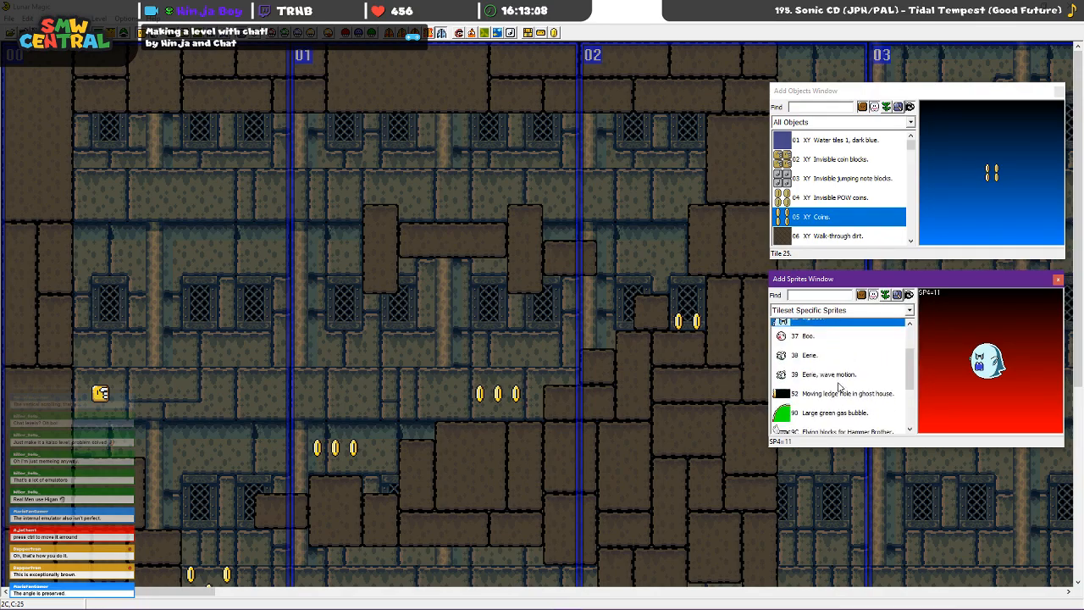
pyautogui.scroll(-3, 788, 381)
# Place one Reflecting stream of Boo Buddies sprite above the floating platform, removing the stray coins and the extra stream
pyautogui.click(784, 354)
pyautogui.rightClick(413, 195)
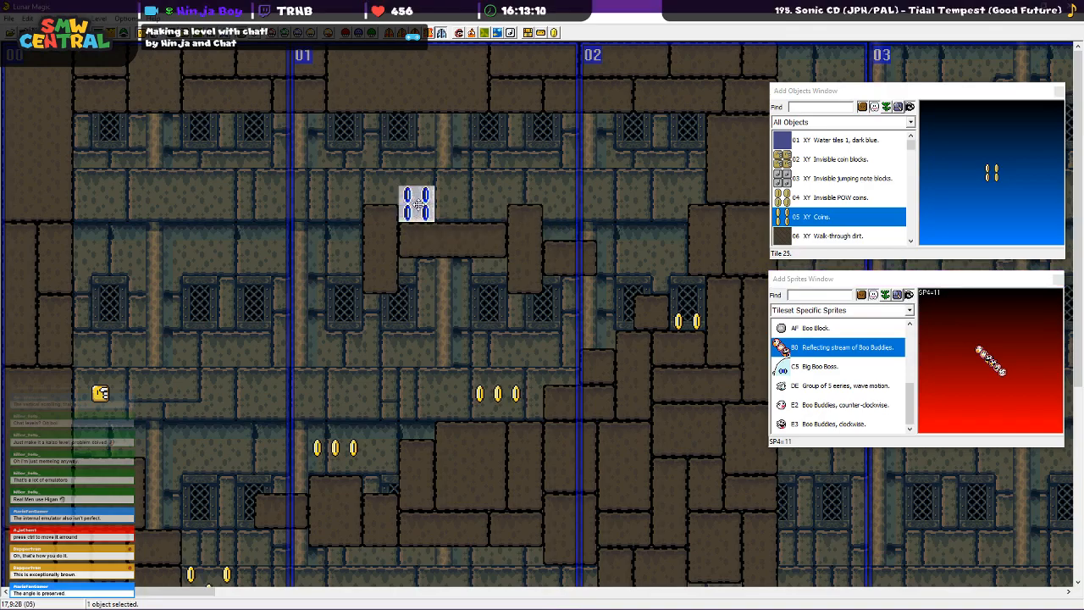
pyautogui.press('Delete')
pyautogui.press('3')
pyautogui.rightClick(427, 181)
pyautogui.moveTo(427, 182); pyautogui.dragTo(405, 164)
pyautogui.rightClick(411, 197)
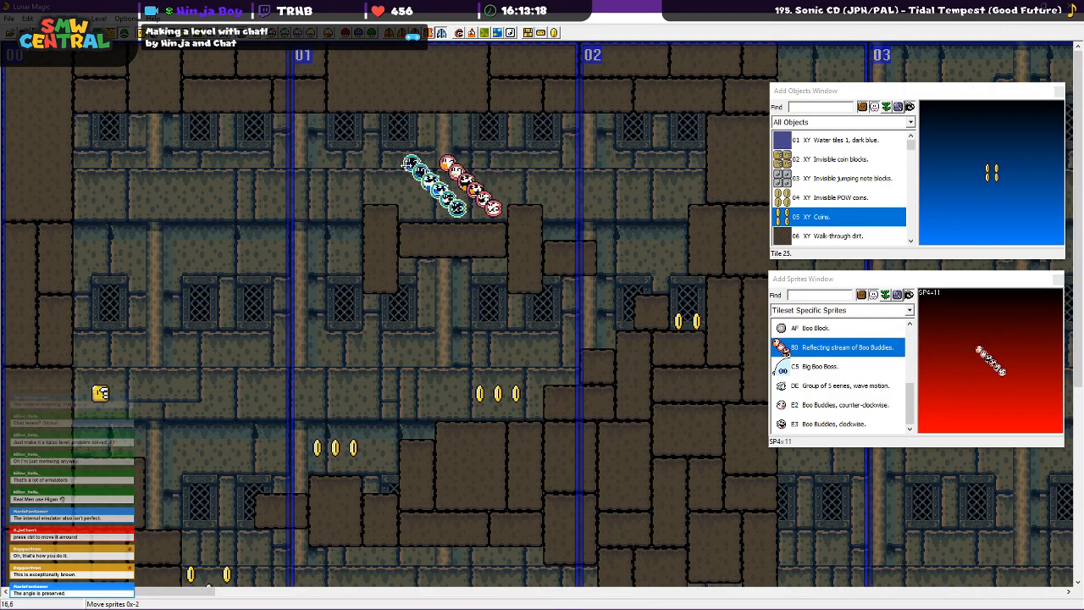
pyautogui.press('Delete')
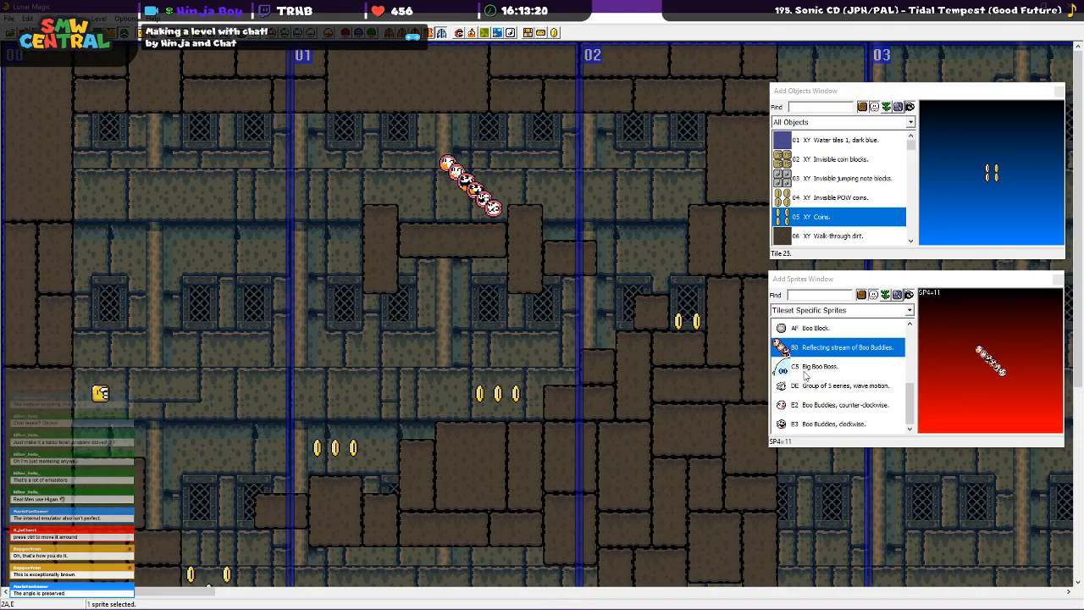
pyautogui.scroll(1, 833, 390)
pyautogui.scroll(2, 833, 389)
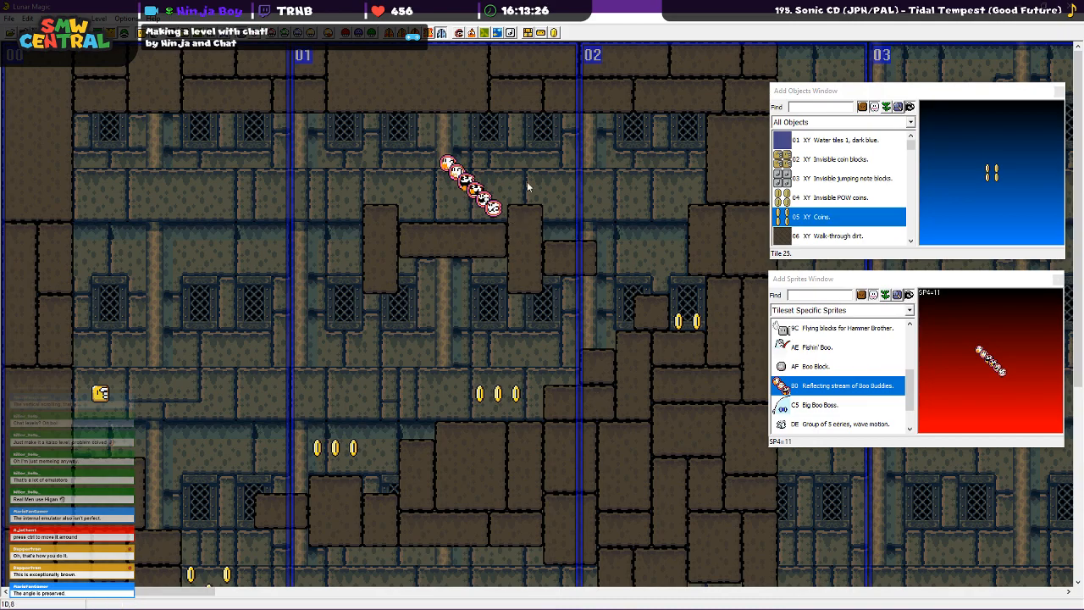
# Hang a 2×3 copied block from the ceiling above each of the floating platform's two vertical blocks
pyautogui.click(529, 219)
pyautogui.rightClick(528, 178)
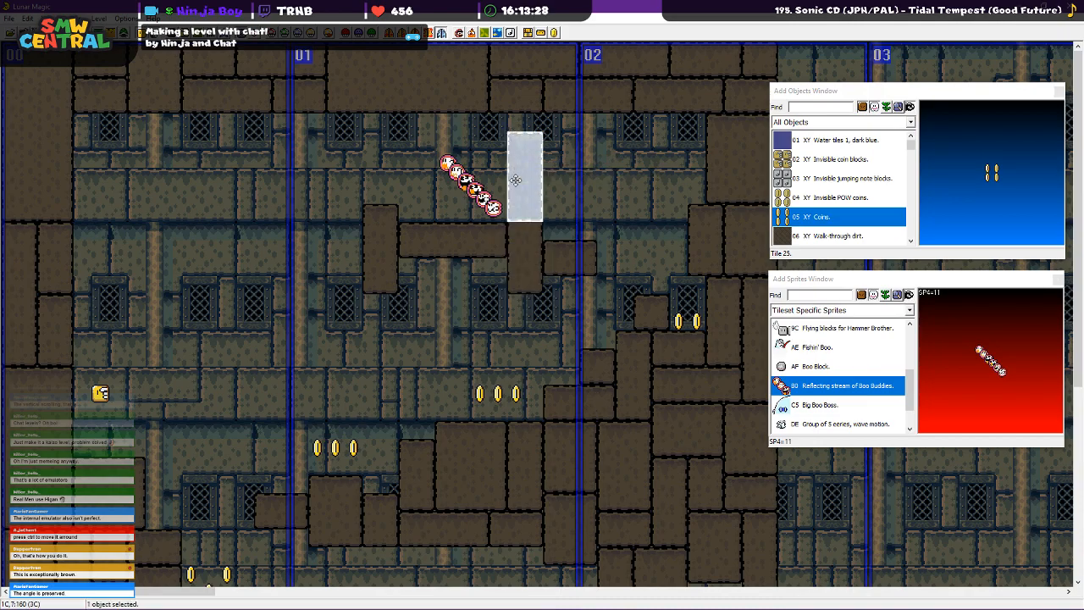
pyautogui.moveTo(516, 181); pyautogui.dragTo(516, 162)
pyautogui.moveTo(535, 202); pyautogui.dragTo(527, 157)
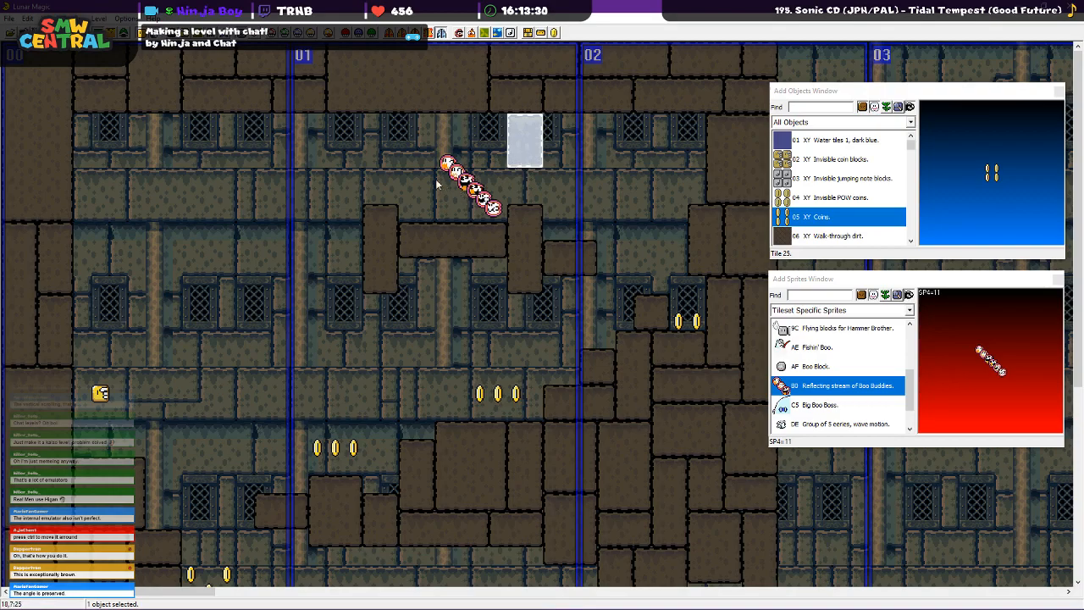
pyautogui.click(386, 195)
pyautogui.click(516, 153)
pyautogui.rightClick(370, 127)
pyautogui.click(299, 175)
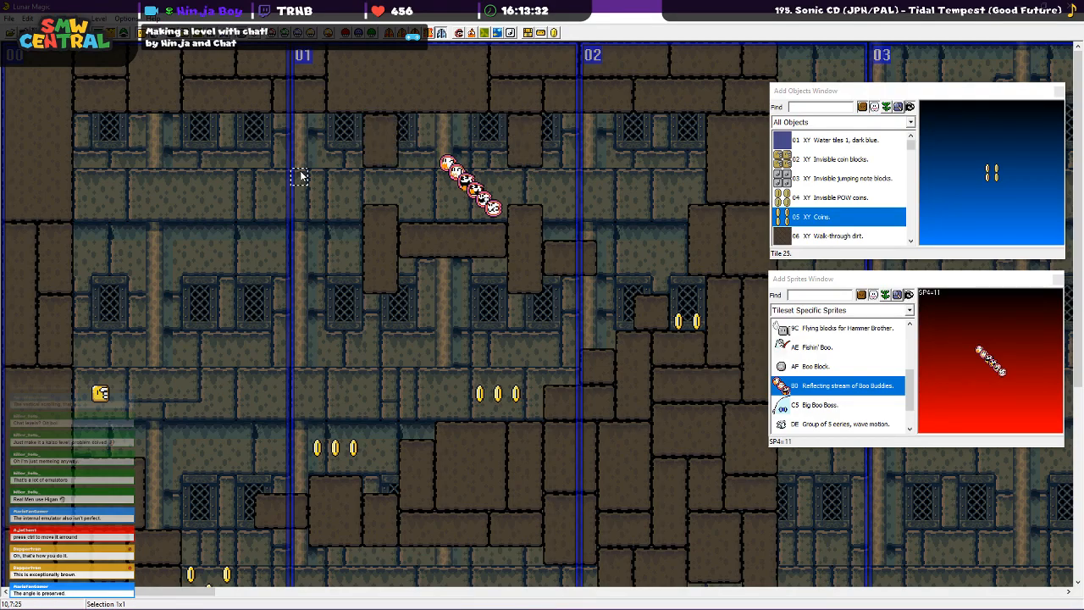
# Save the level and launch it in the emulator for a playtest
pyautogui.hotkey('ctrl', 's')
pyautogui.press('F4')
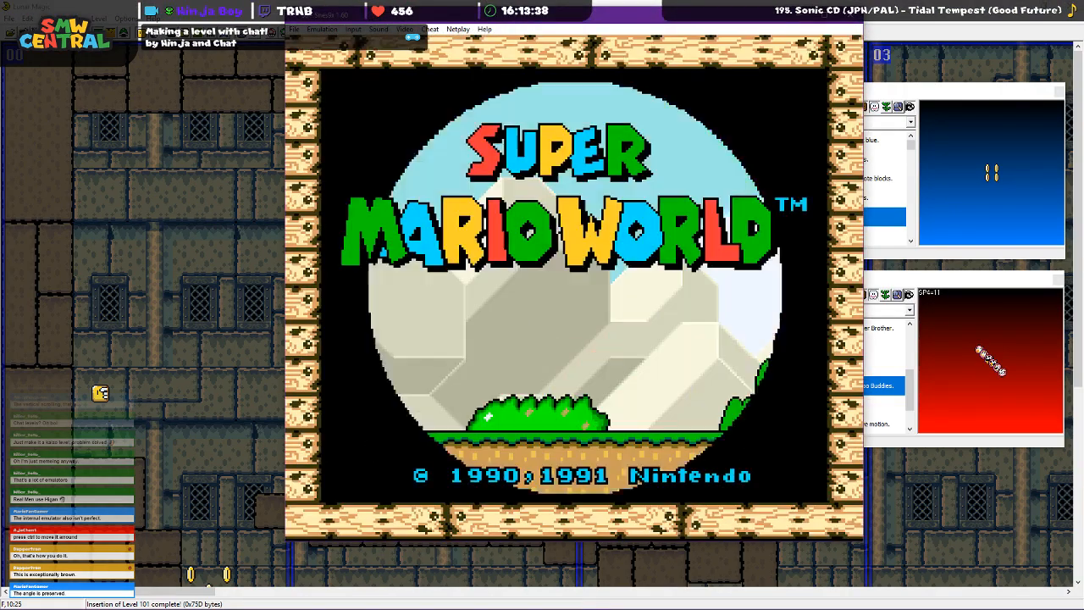
pyautogui.press('Tab')
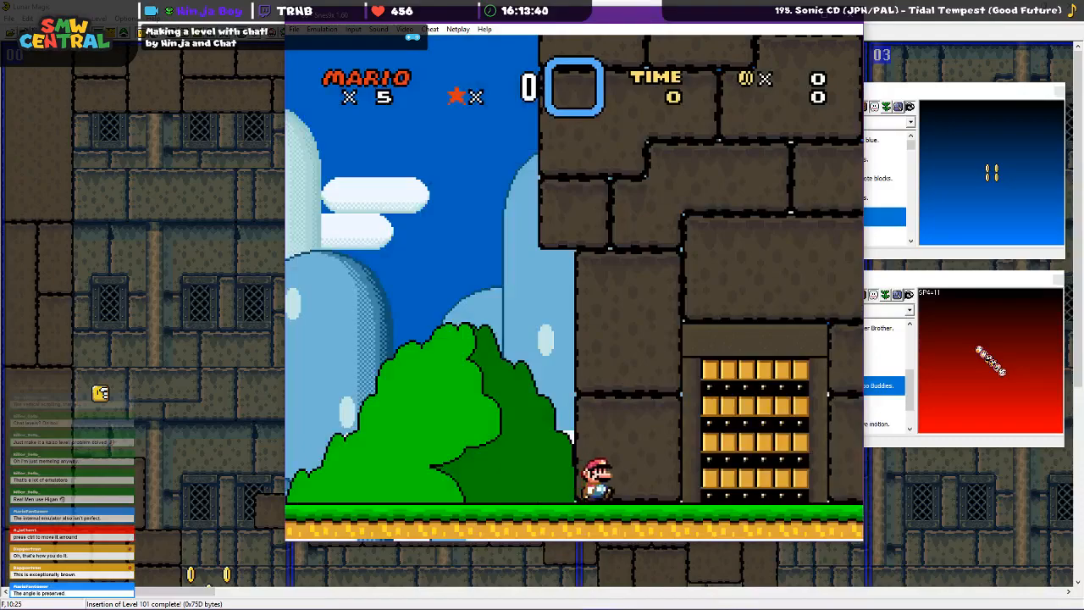
# Playtest the level from the entrance past the question block and up onto the floating platform's right vertical block
pyautogui.press('Right')
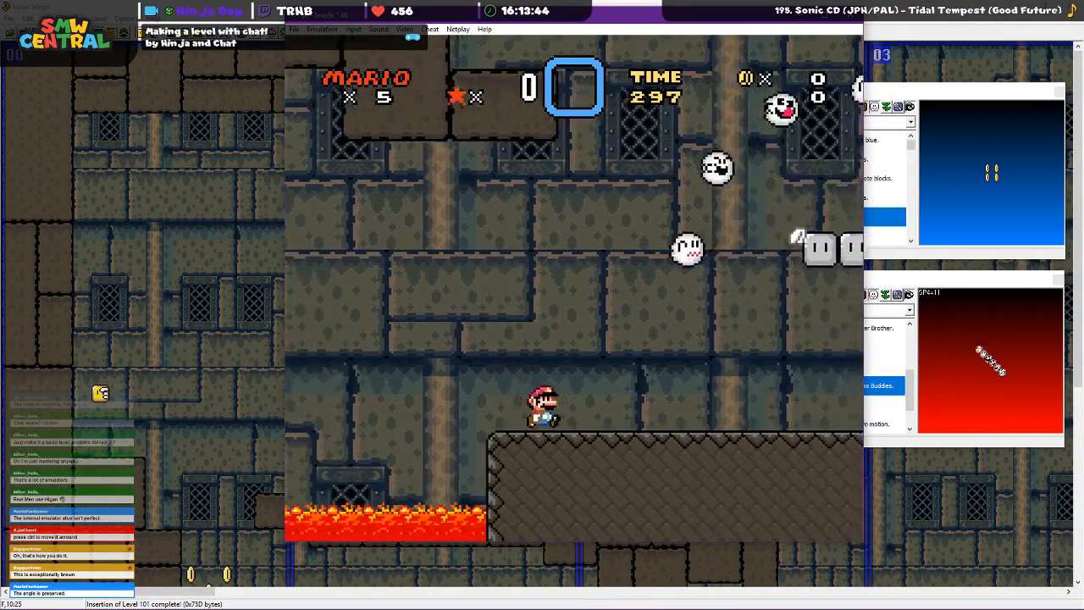
pyautogui.press('c')
pyautogui.press('c')
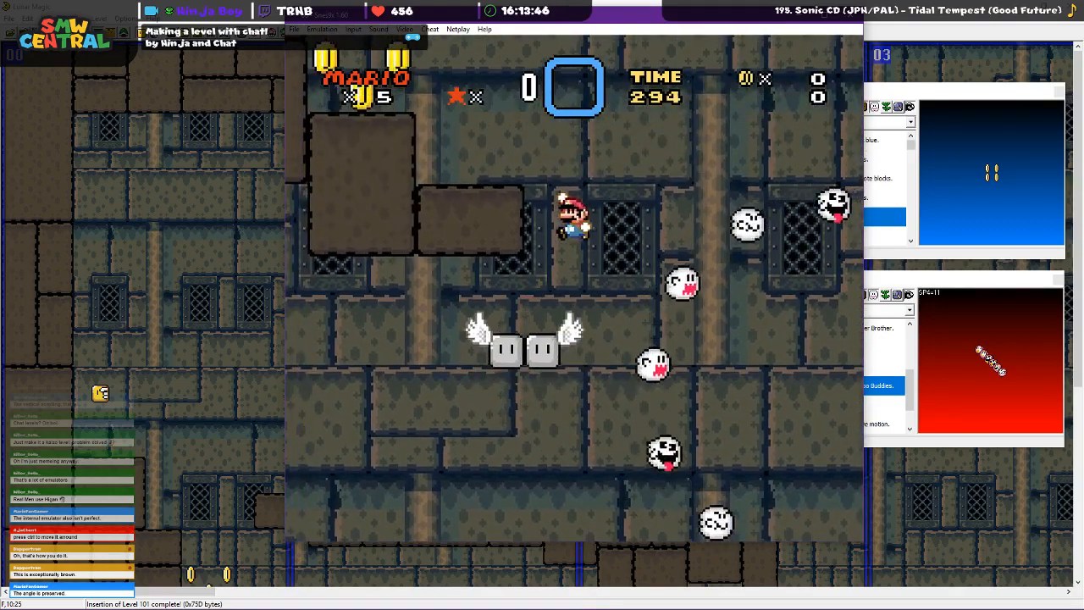
pyautogui.press('Left')
pyautogui.press('c')
pyautogui.press('Left')
pyautogui.press('c')
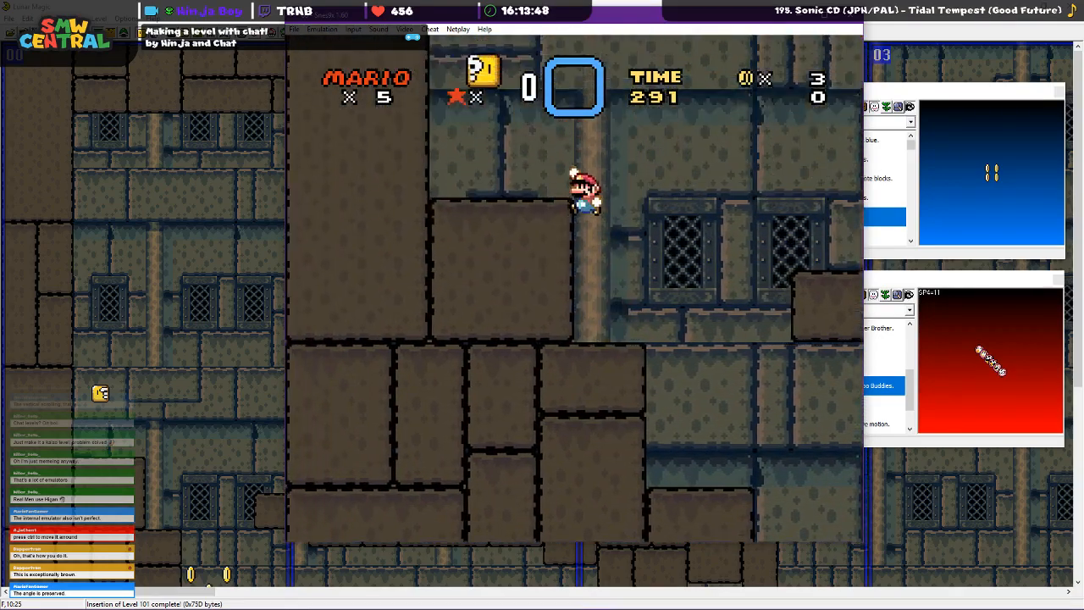
pyautogui.press('Right')
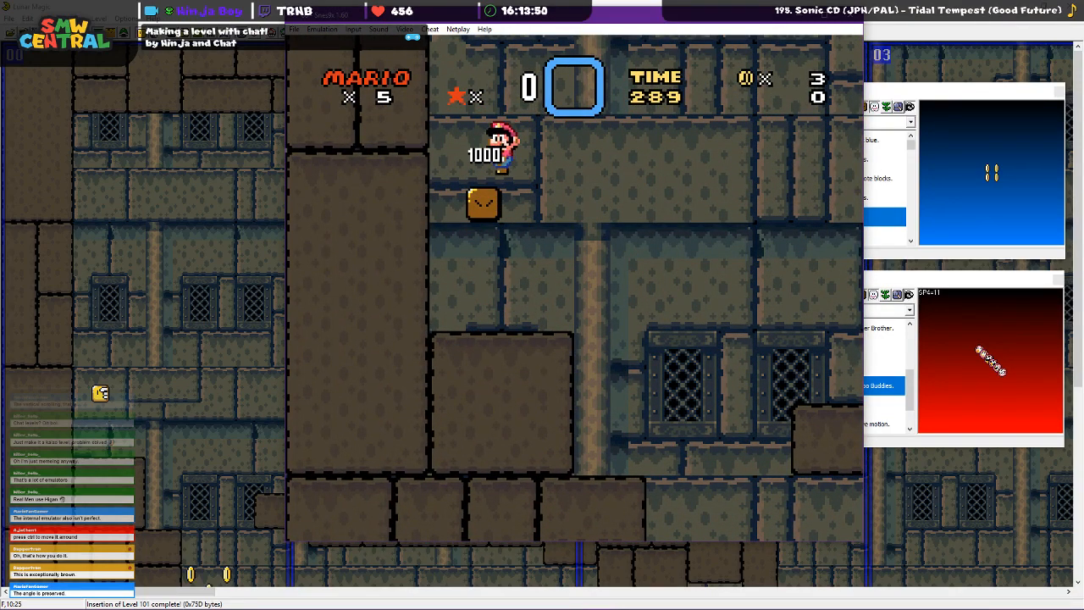
pyautogui.press('Right')
pyautogui.press('c')
pyautogui.press('Right')
pyautogui.press('Right')
pyautogui.press('c')
pyautogui.press('c')
pyautogui.press('Right')
pyautogui.press('Left')
pyautogui.press('Left')
pyautogui.press('c')
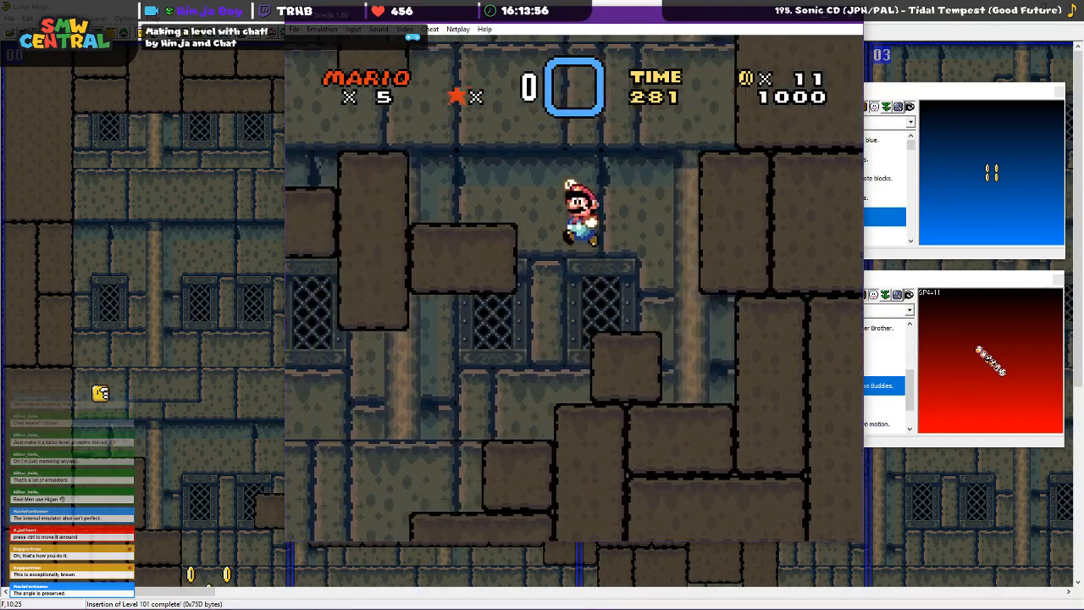
pyautogui.press('c')
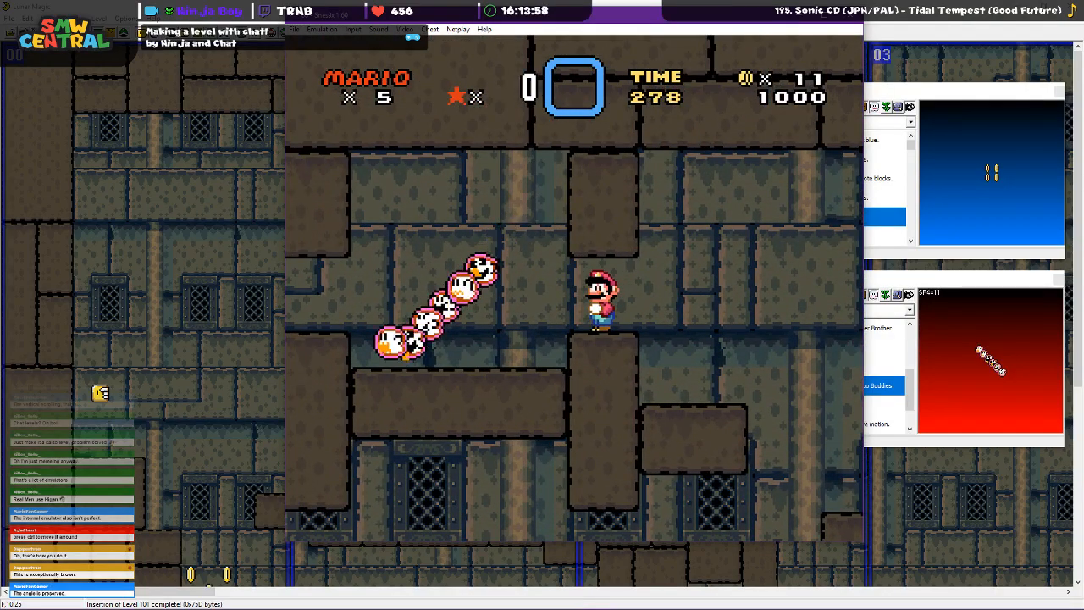
# Test crossing the floating platform past the Boo Buddies and through the gap on its left, and close the emulator
pyautogui.press('Left')
pyautogui.press('c')
pyautogui.press('Left')
pyautogui.press('Right')
pyautogui.press('Down')
pyautogui.press('c')
pyautogui.press('Right')
pyautogui.press('Left')
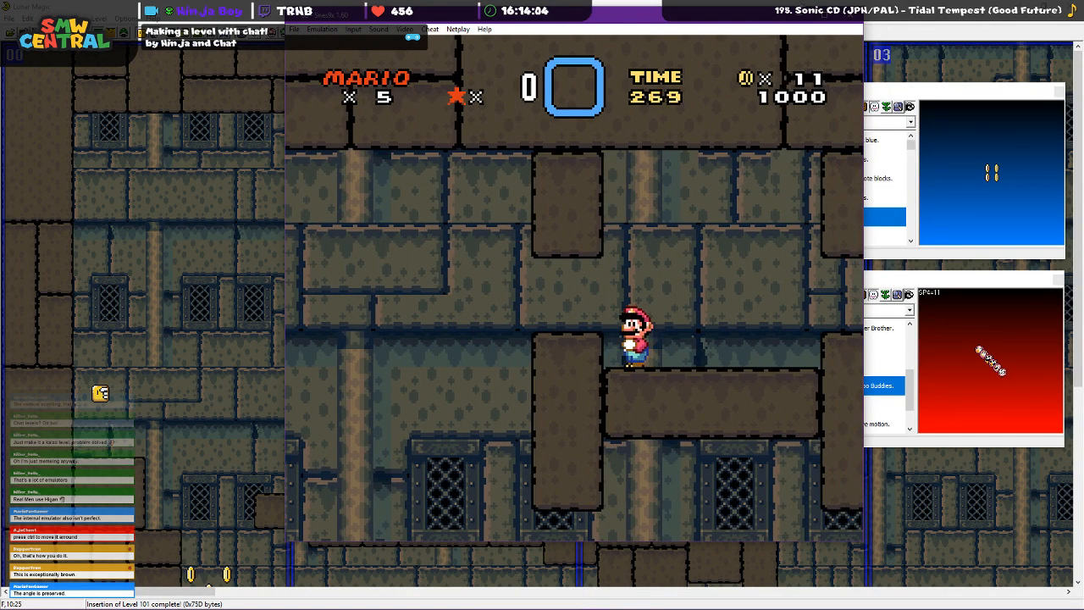
pyautogui.click(850, 15)
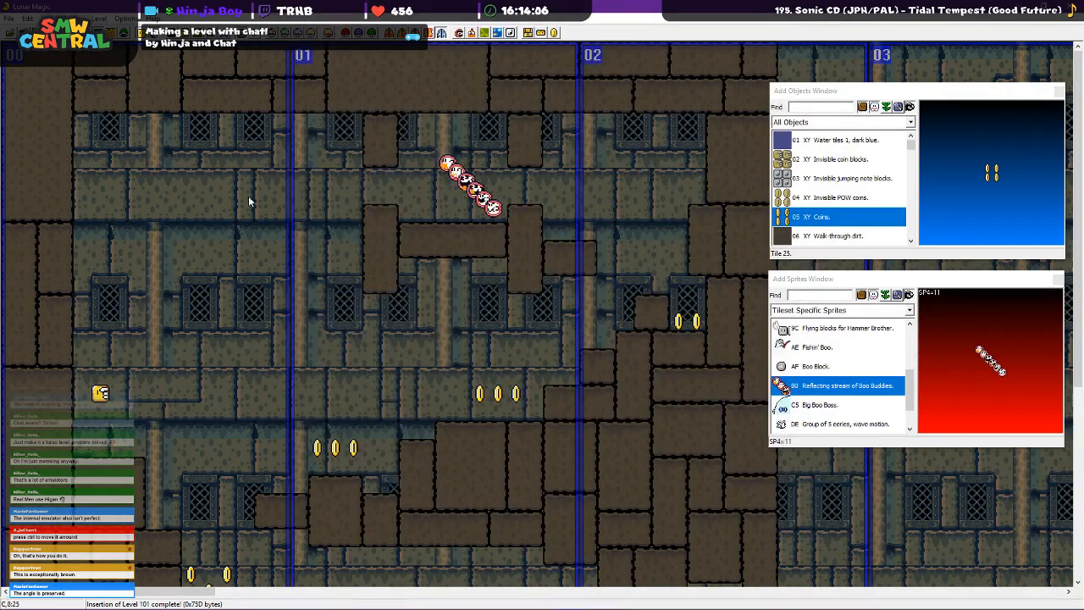
# Shorten the left hanging ceiling block to 2×2 and raise the platform's left vertical block by one tile
pyautogui.click(378, 163)
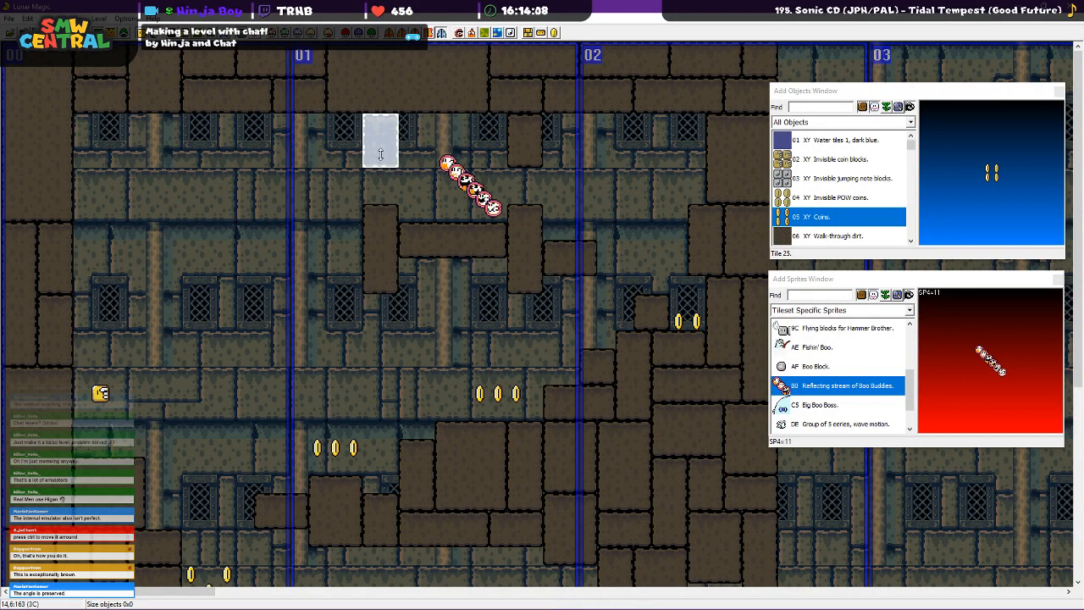
pyautogui.moveTo(380, 156); pyautogui.dragTo(380, 145)
pyautogui.moveTo(375, 237); pyautogui.dragTo(378, 218)
pyautogui.click(285, 174)
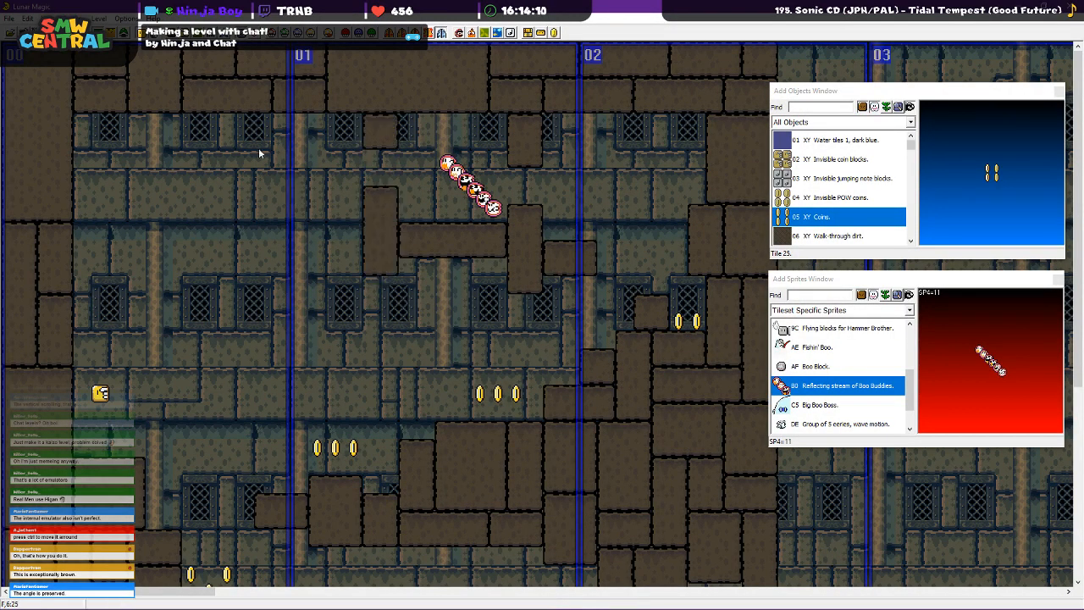
# Save the adjusted level and relaunch it in the emulator
pyautogui.hotkey('ctrl', 's')
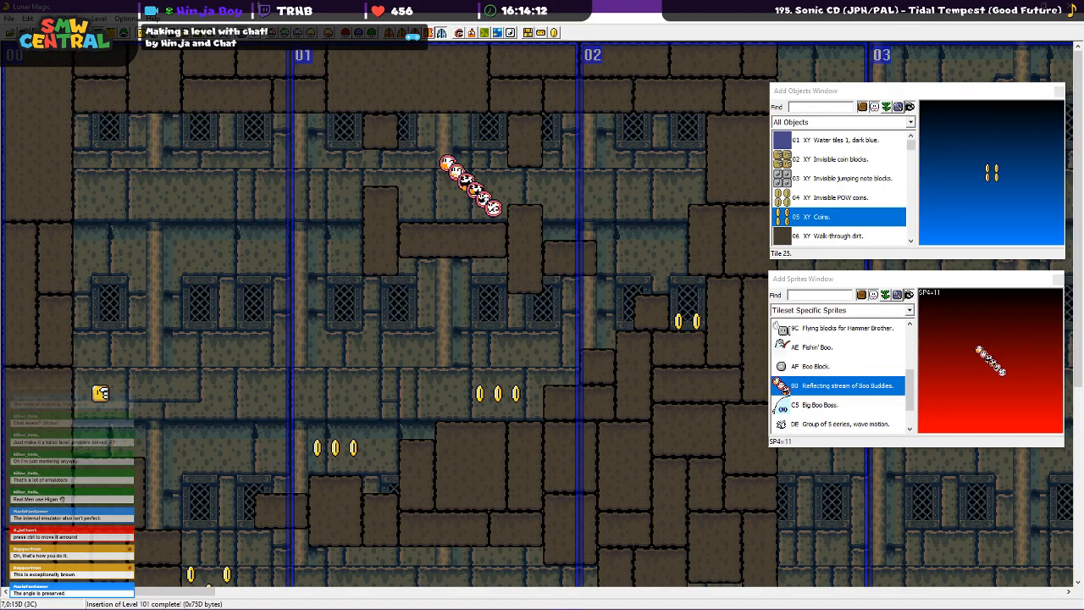
pyautogui.press('F4')
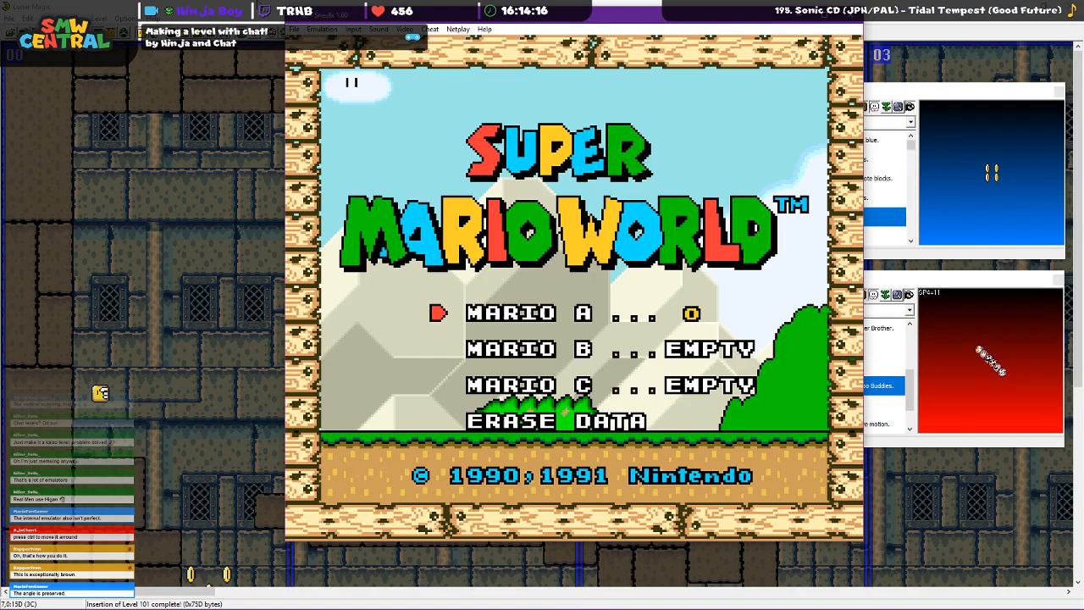
pyautogui.press('Tab')
# Start the game and playtest the level from the castle entrance over the lava to the winged grey blocks
pyautogui.press('Right')
pyautogui.press('c')
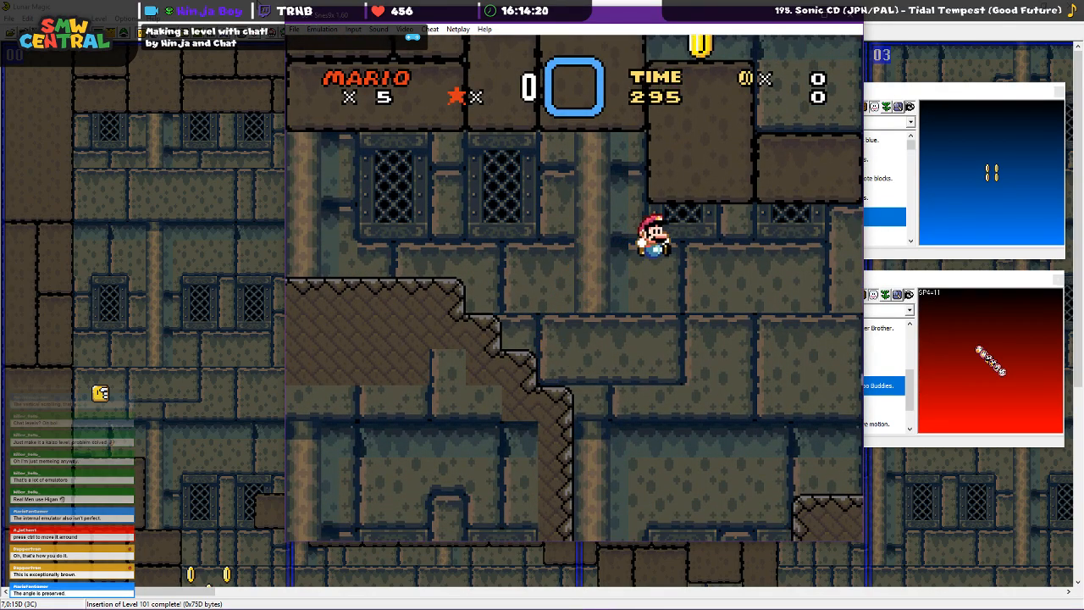
pyautogui.press('Left')
pyautogui.press('Right')
pyautogui.press('c')
pyautogui.press('Right')
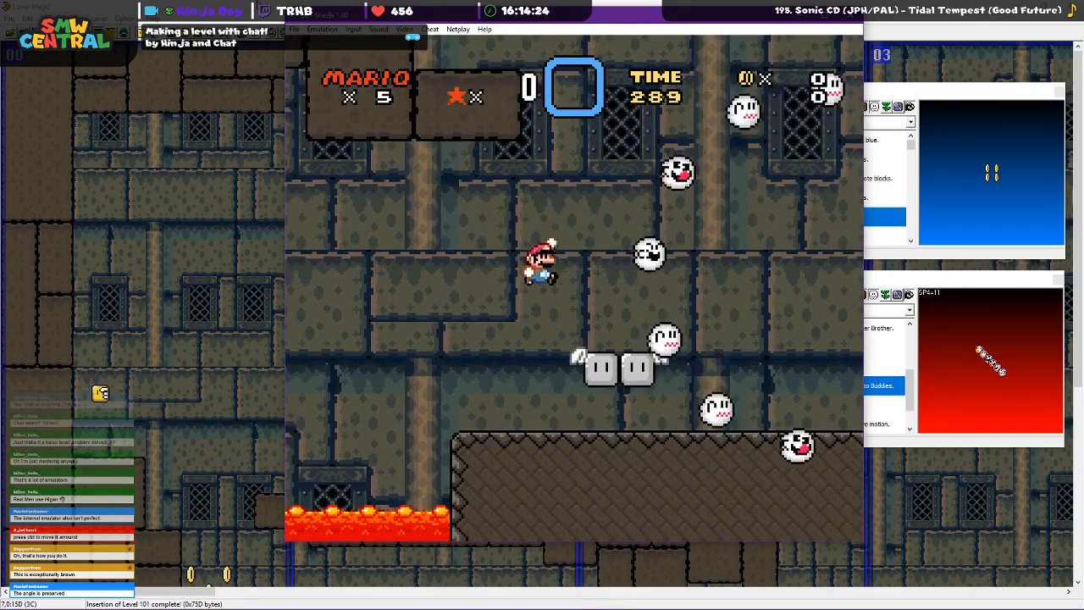
# Playtest the climb from the winged blocks over the coin ledge to the question block, and hit the block
pyautogui.press('c')
pyautogui.press('Right')
pyautogui.press('Left')
pyautogui.press('Left')
pyautogui.press('c')
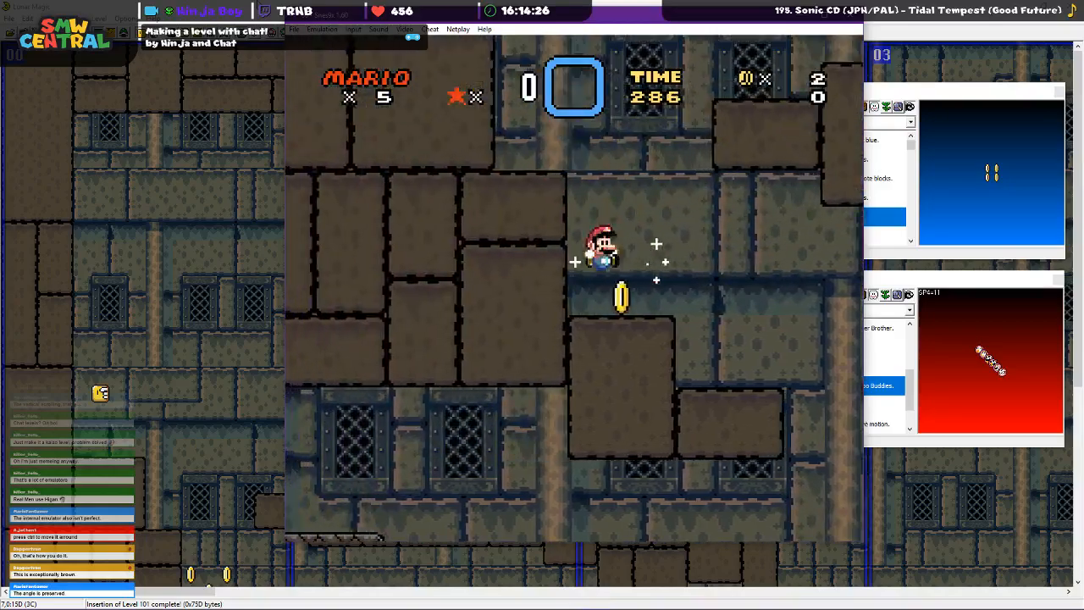
pyautogui.press('c')
pyautogui.press('Left')
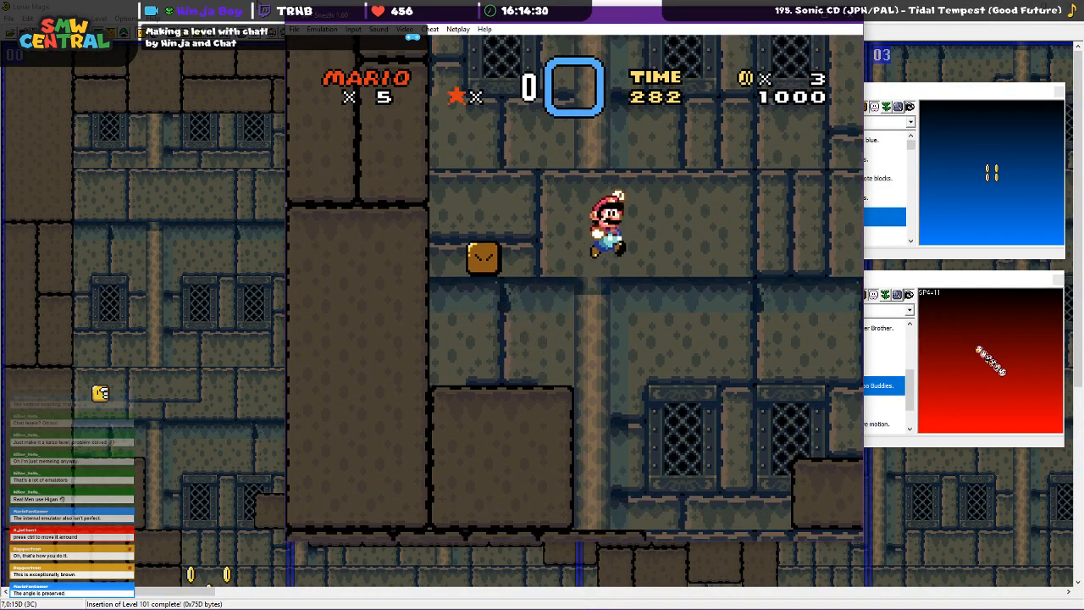
# Playtest the route back across the coin ledges up onto the floating platform's right vertical block
pyautogui.press('Right')
pyautogui.press('Right')
pyautogui.press('c')
pyautogui.press('c')
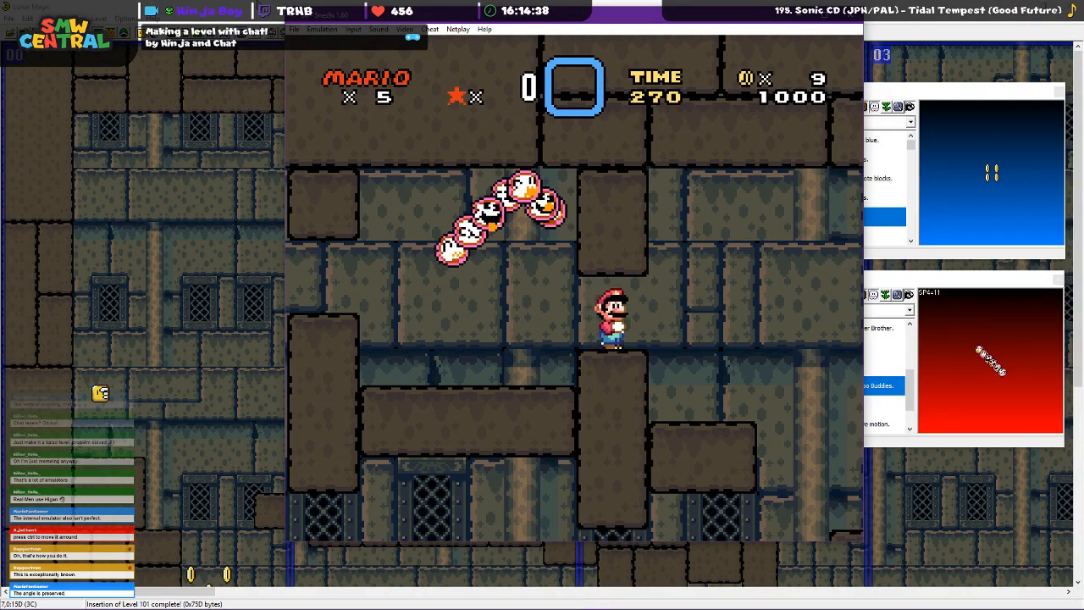
pyautogui.press('Right')
pyautogui.press('Left')
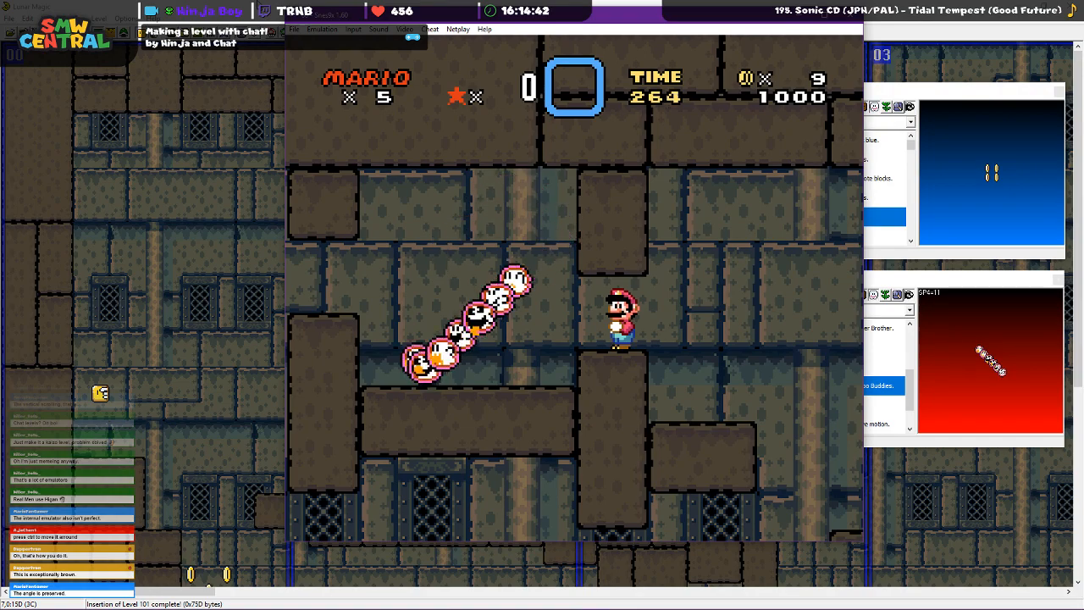
# Test crossing the floating platform past the Boo Buddies and through its left gap, and close the emulator
pyautogui.press('Left')
pyautogui.press('c')
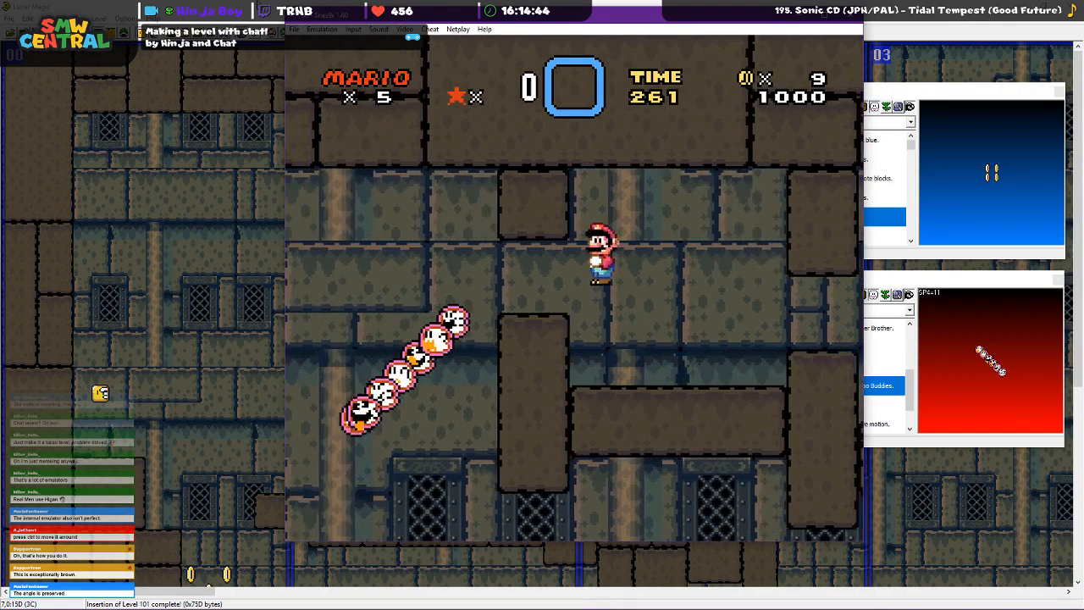
pyautogui.press('Left')
pyautogui.press('c')
pyautogui.press('Right')
pyautogui.press('Left')
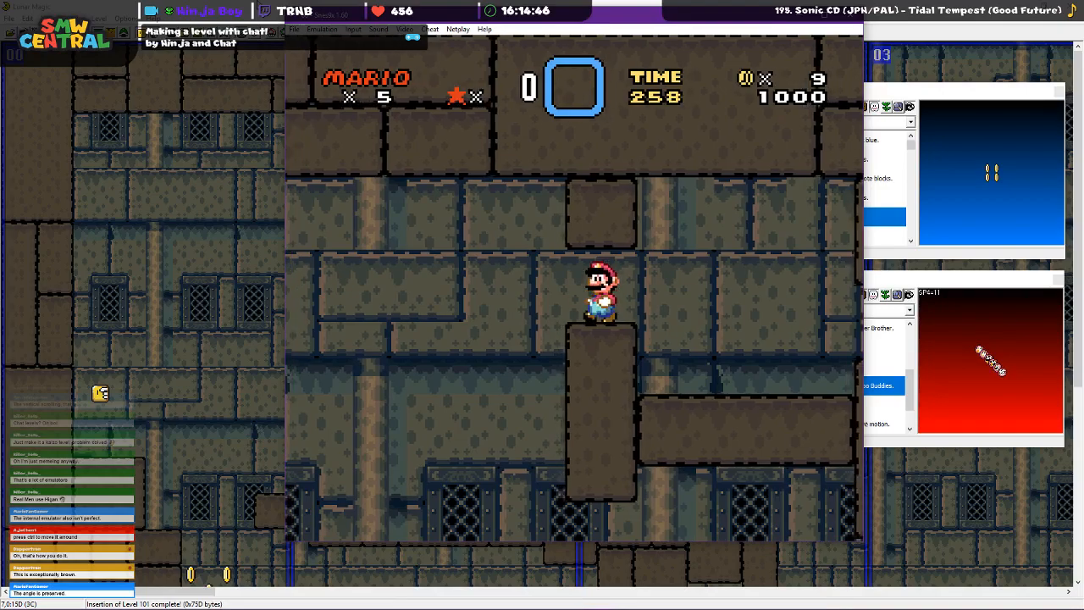
pyautogui.press('Down')
pyautogui.press('c')
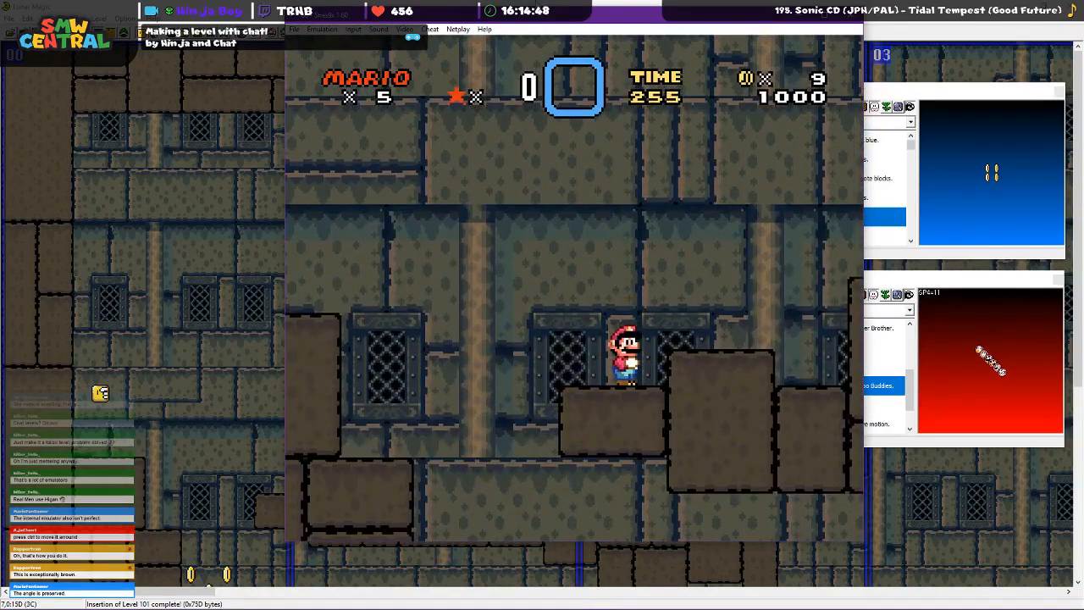
pyautogui.click(850, 15)
# Move the platform's left vertical block and the ceiling block above it two tiles to the left
pyautogui.moveTo(393, 225); pyautogui.dragTo(334, 214)
pyautogui.moveTo(381, 127); pyautogui.dragTo(346, 128)
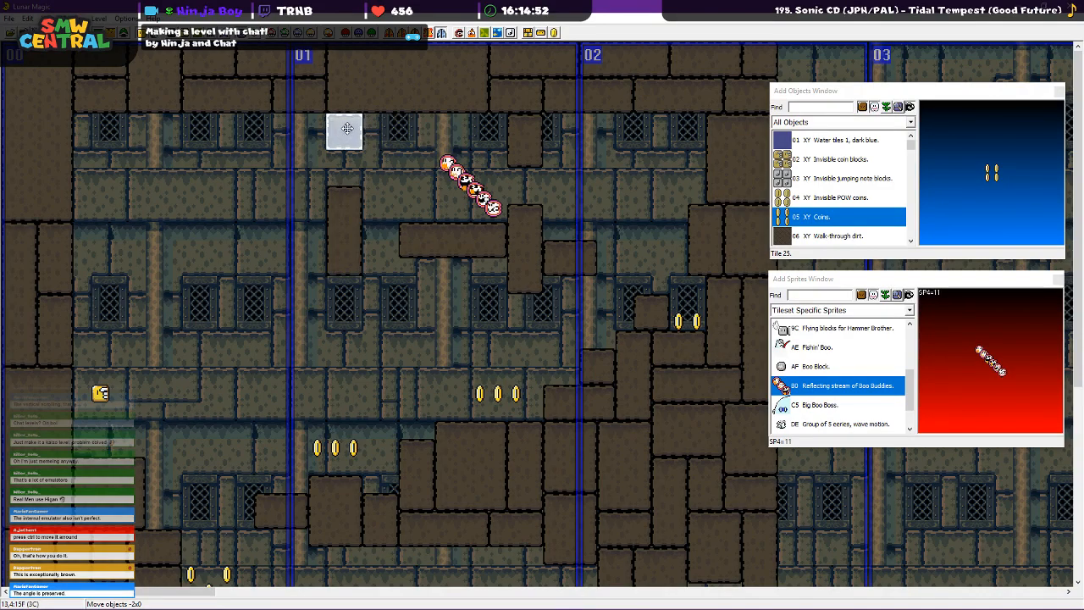
# Split the horizontal platform into a 5×2 block beside the right vertical block and a 3×2 block two tiles lower on the left
pyautogui.moveTo(435, 242); pyautogui.dragTo(398, 237)
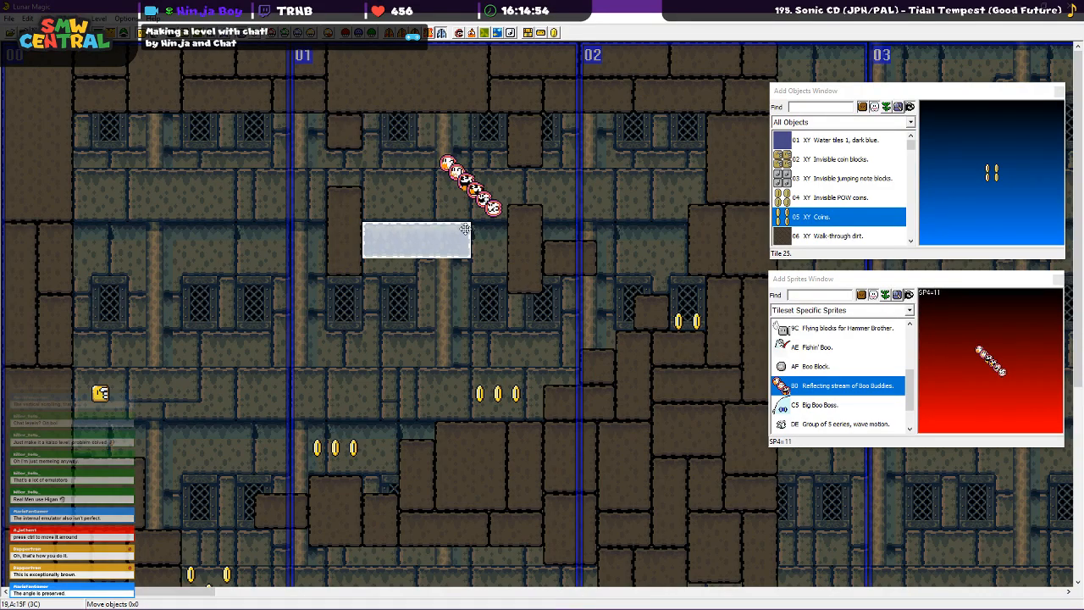
pyautogui.moveTo(491, 235); pyautogui.dragTo(454, 237)
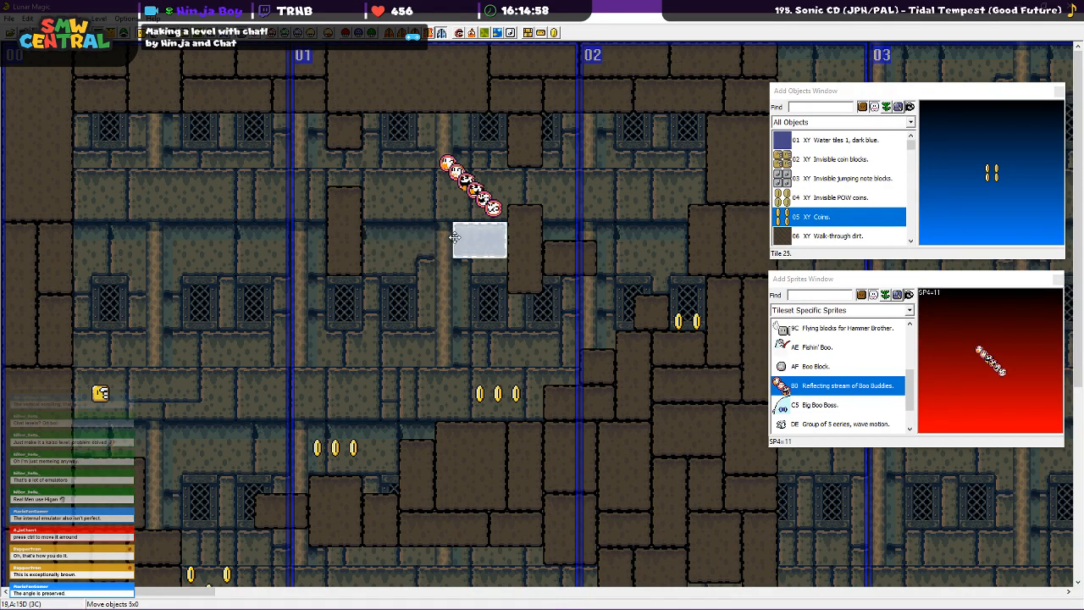
pyautogui.rightClick(370, 267)
pyautogui.click(465, 239)
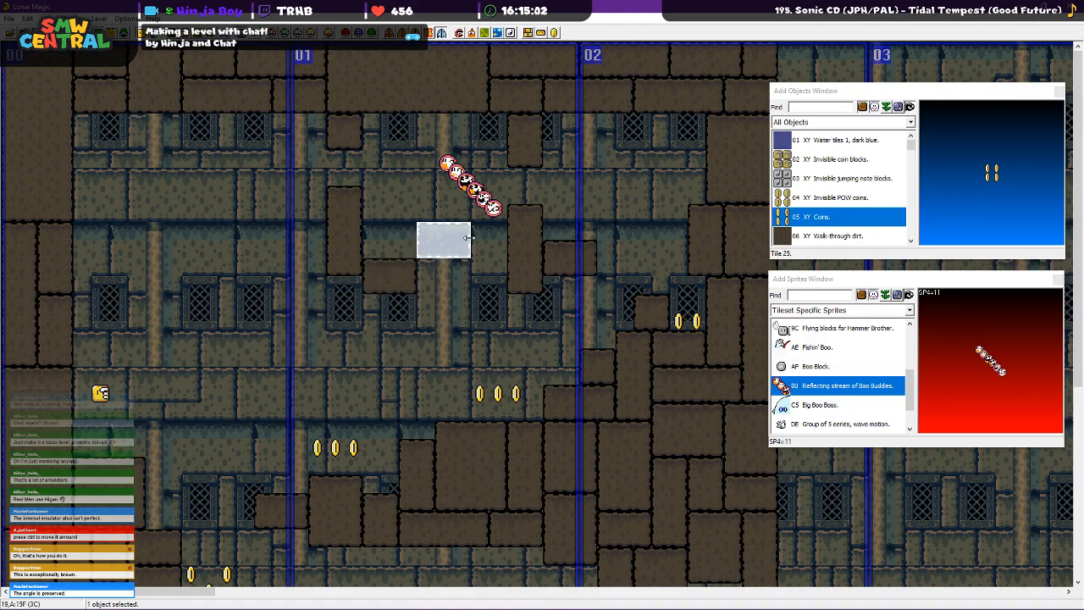
# Lower the left vertical block by two tiles and lengthen the ceiling block above it to 2×4
pyautogui.moveTo(346, 210); pyautogui.dragTo(346, 247)
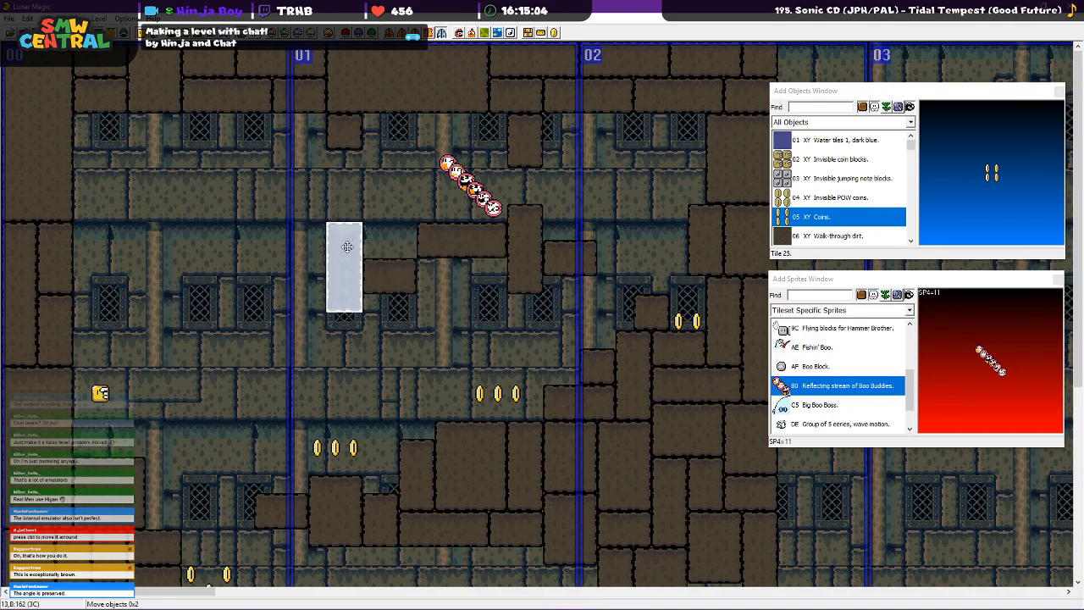
pyautogui.moveTo(343, 142); pyautogui.dragTo(338, 190)
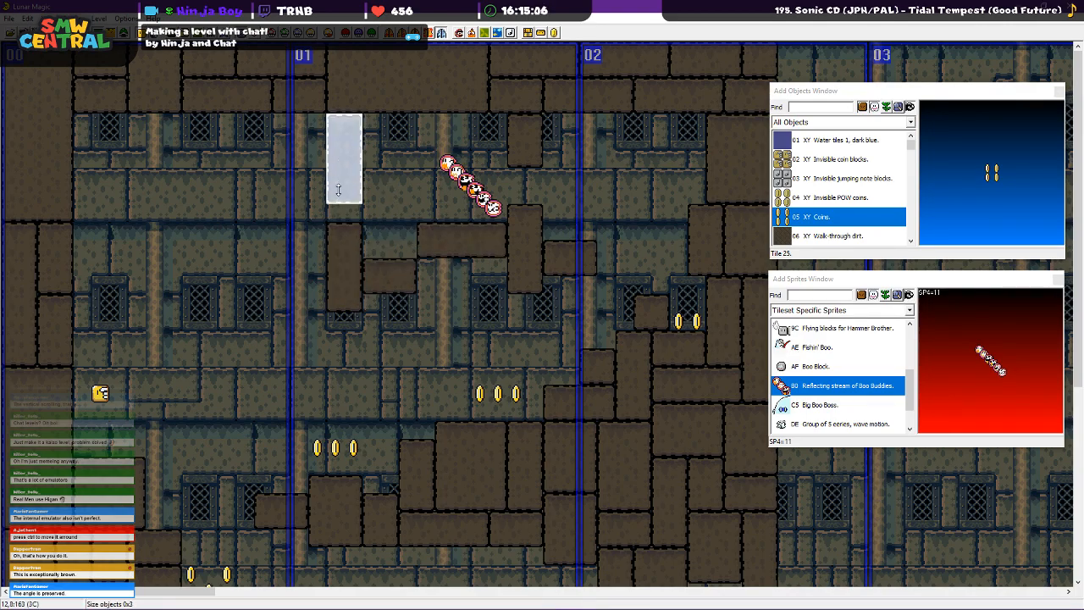
pyautogui.click(344, 236)
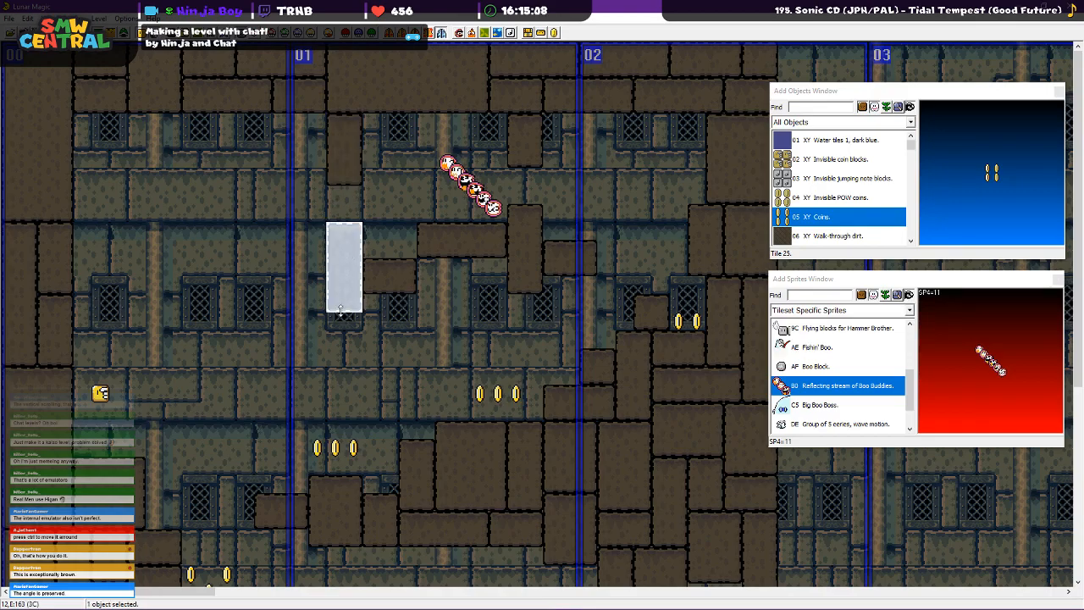
# Save and relaunch the level, and playtest from the castle entrance past the Boos up to the first coin ledge
pyautogui.click(298, 213)
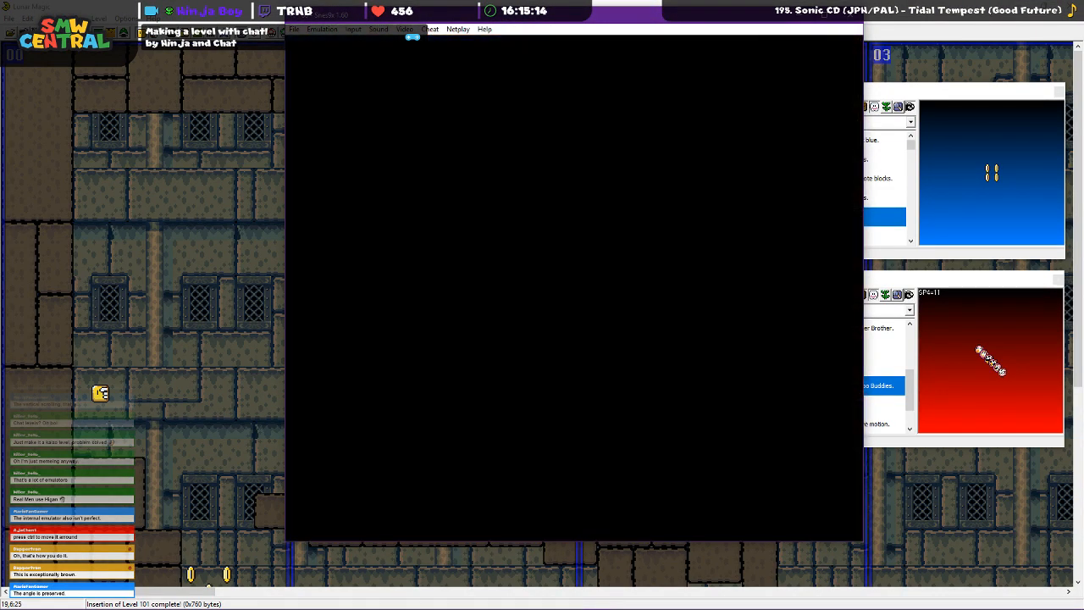
pyautogui.press('Right')
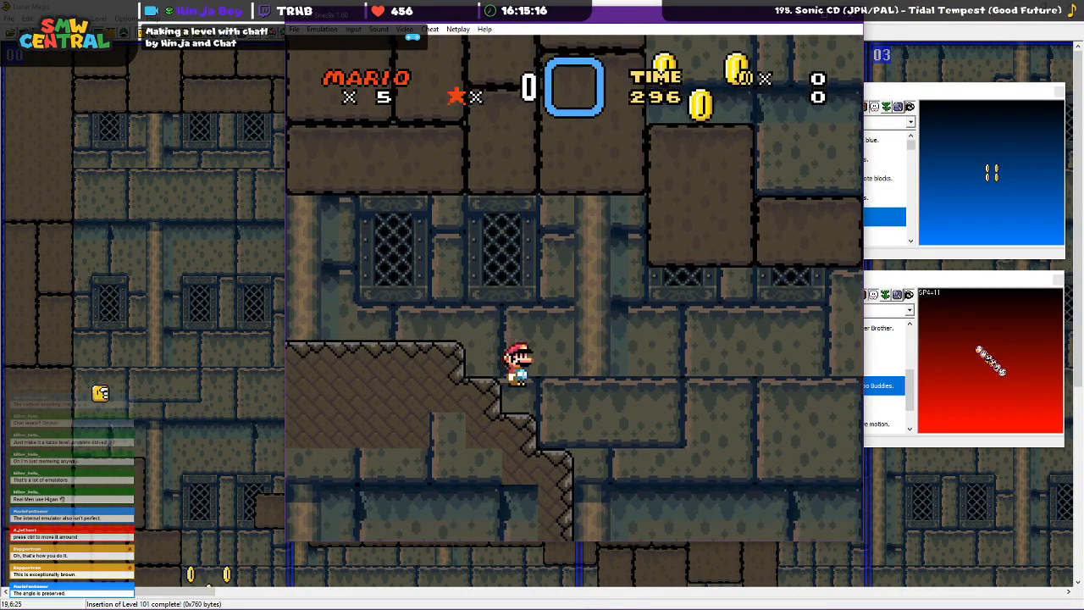
pyautogui.press('c')
pyautogui.press('Right')
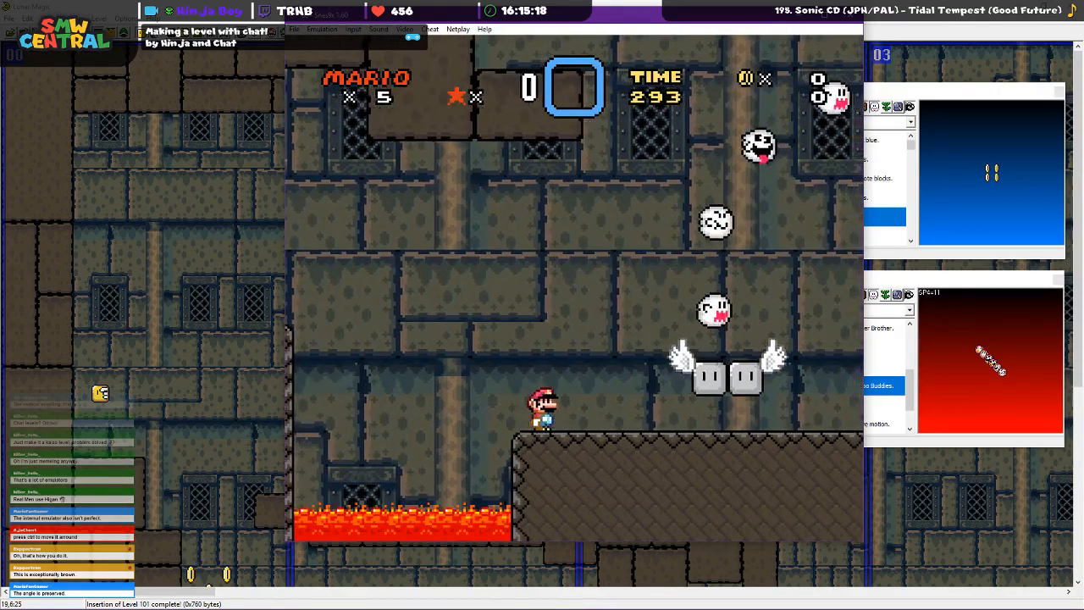
pyautogui.press('c')
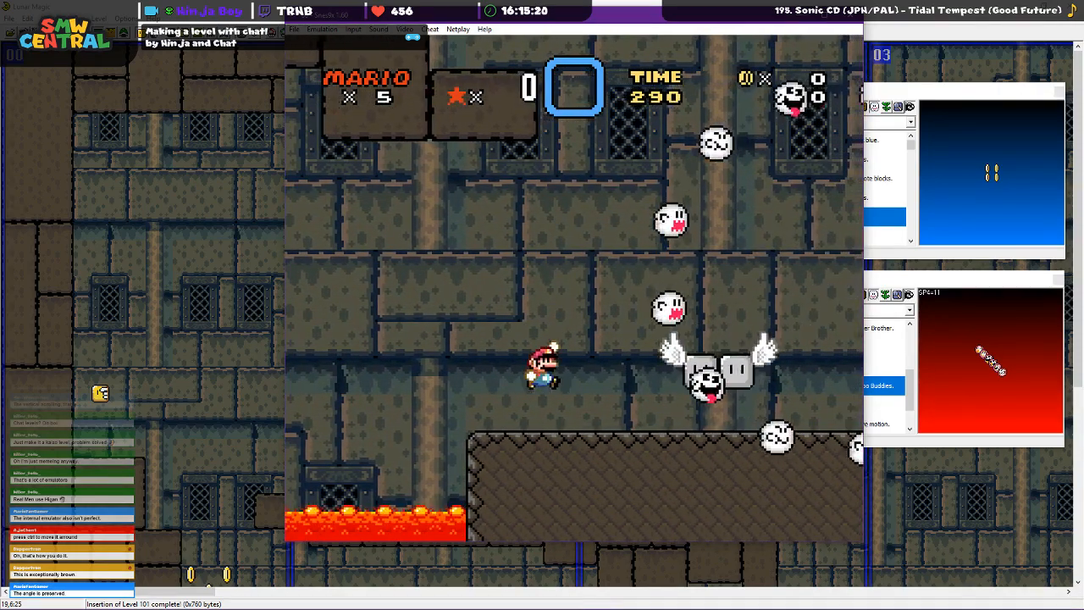
pyautogui.press('Right')
pyautogui.press('c')
pyautogui.press('Left')
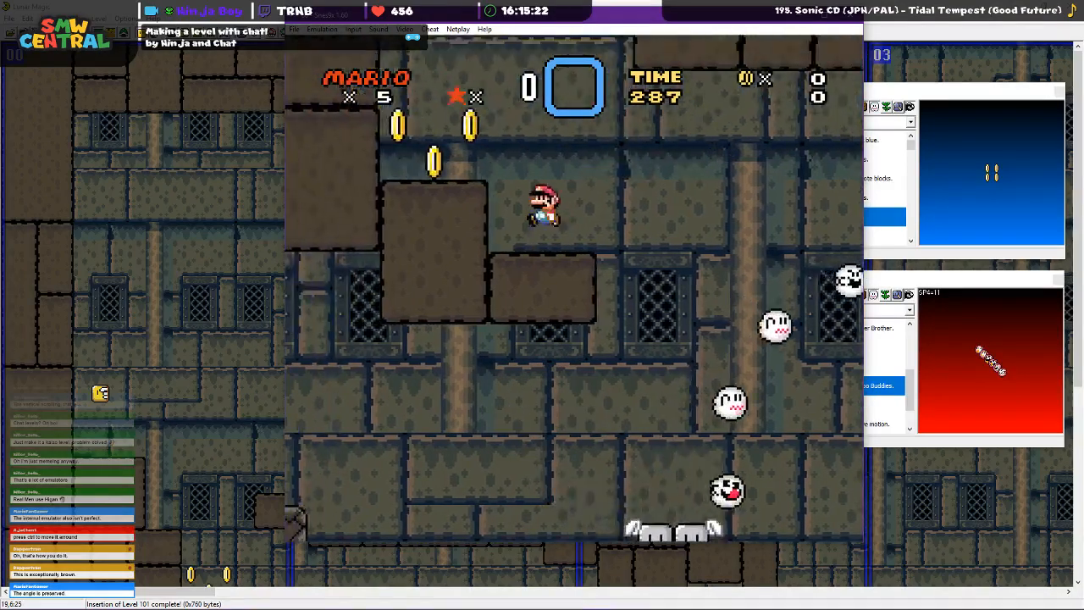
# Playtest collecting the coins along the ledges and climbing the stepped wall towards the floating platform
pyautogui.press('c')
pyautogui.press('c')
pyautogui.press('Right')
pyautogui.press('c')
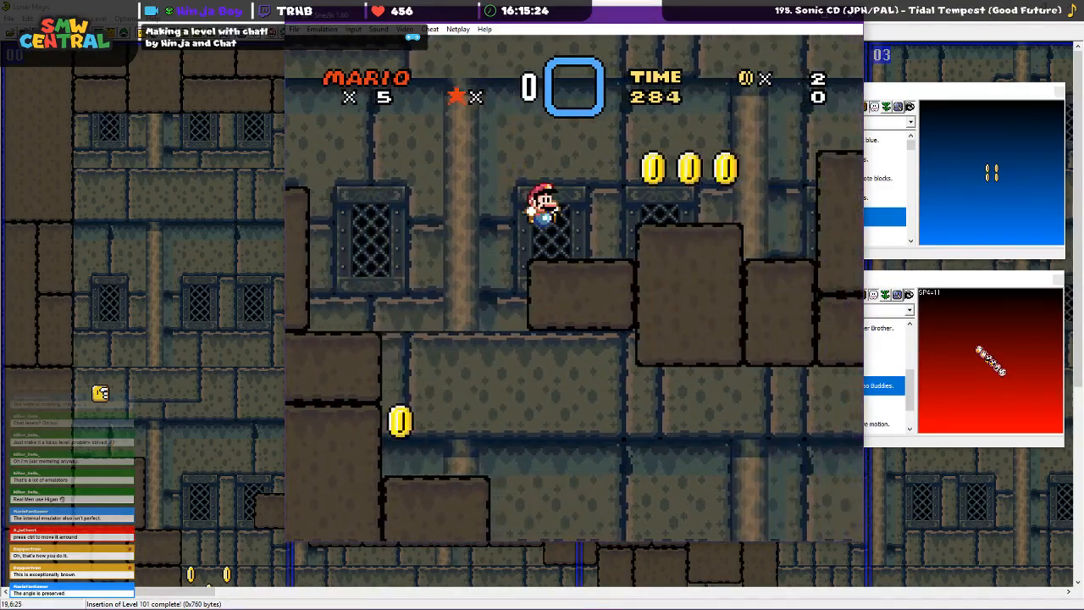
pyautogui.press('c')
pyautogui.press('Right')
pyautogui.press('c')
pyautogui.press('c')
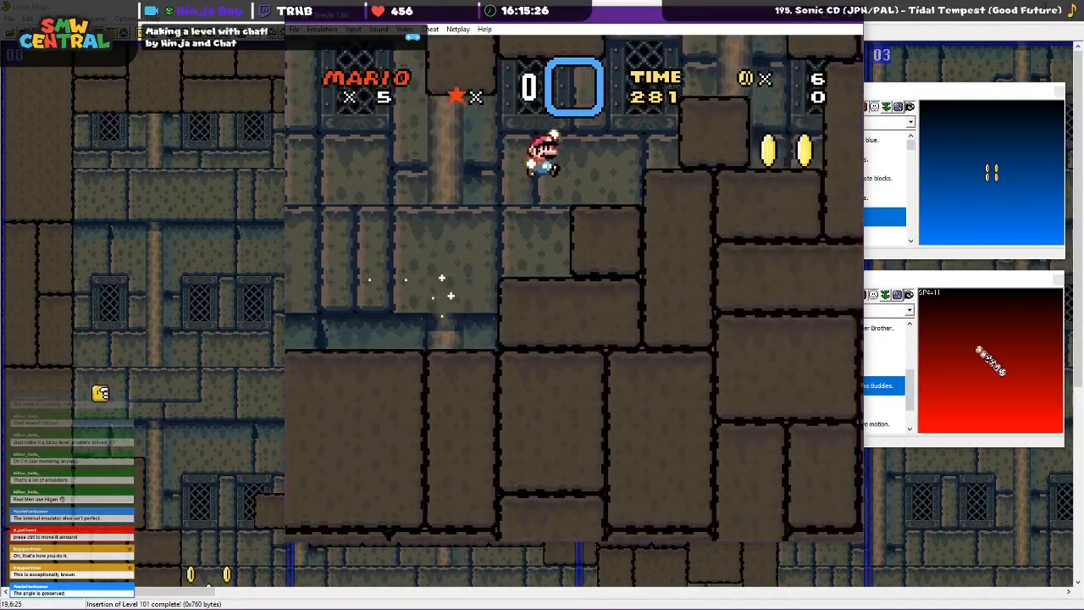
# Test moving around the reshaped two-level platform under the Boo Buddies, return to its right vertical block, and close the emulator
pyautogui.press('c')
pyautogui.press('Left')
pyautogui.press('c')
pyautogui.press('Left')
pyautogui.press('c')
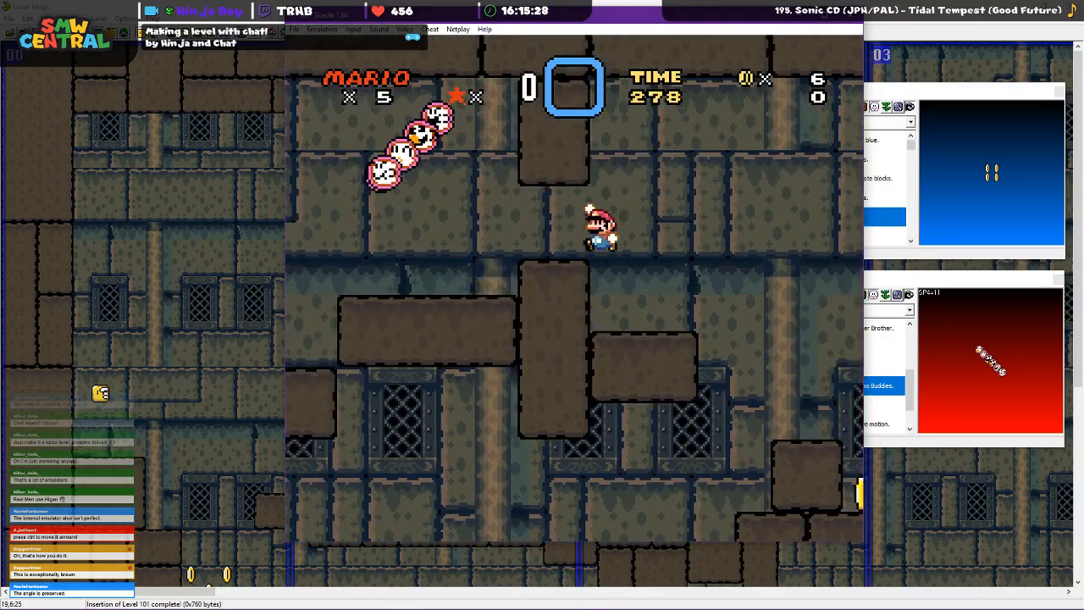
pyautogui.press('Right')
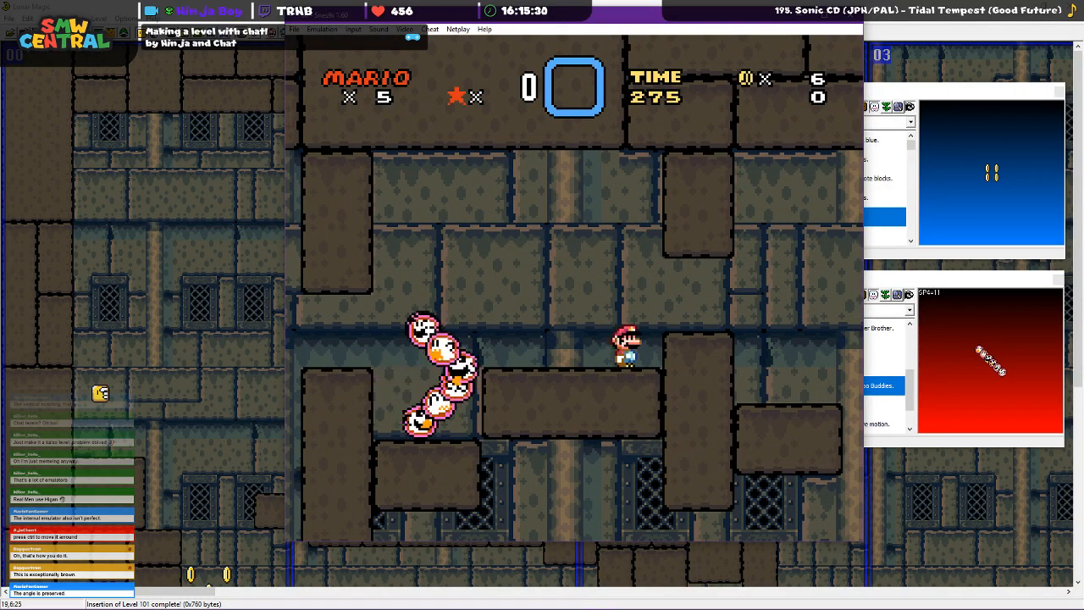
pyautogui.press('Left')
pyautogui.press('Right')
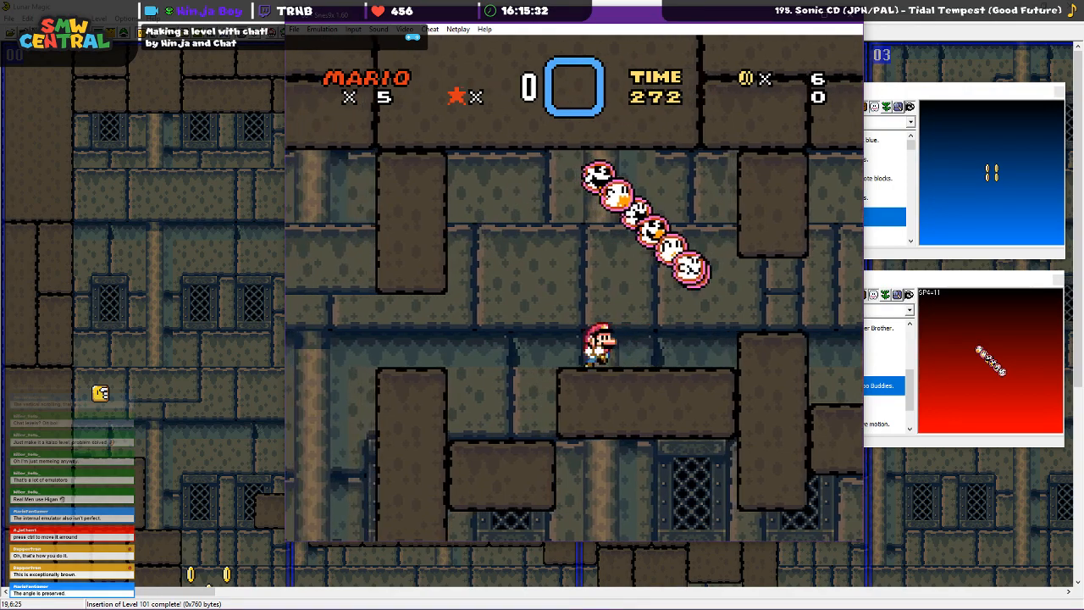
pyautogui.press('c')
pyautogui.press('Left')
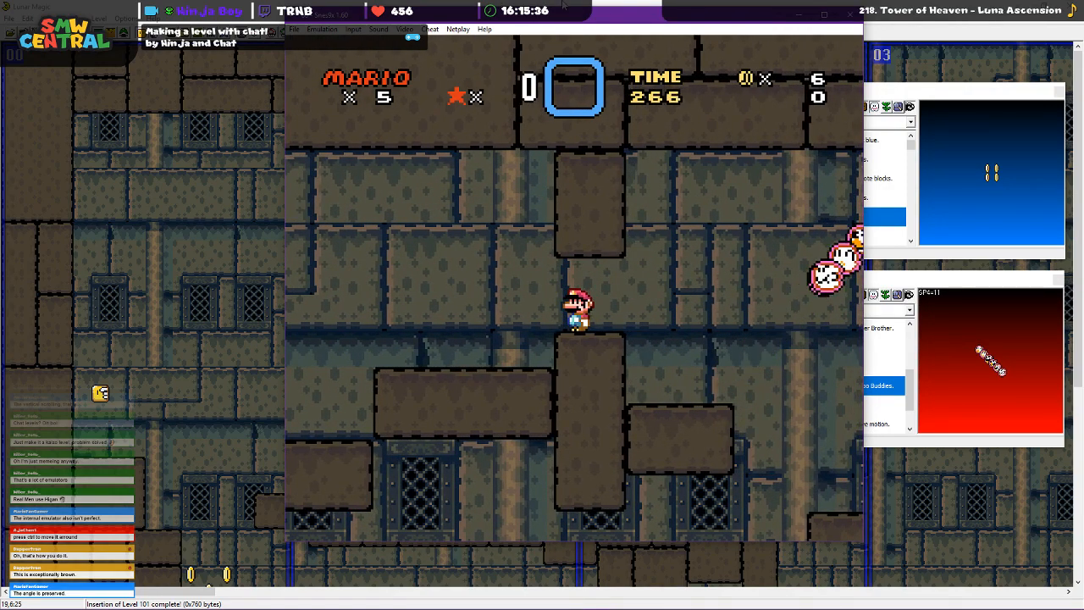
pyautogui.click(848, 15)
# Lower the platform's right vertical block by one tile and lengthen the ceiling block above it to 2×4
pyautogui.moveTo(533, 214); pyautogui.dragTo(522, 173)
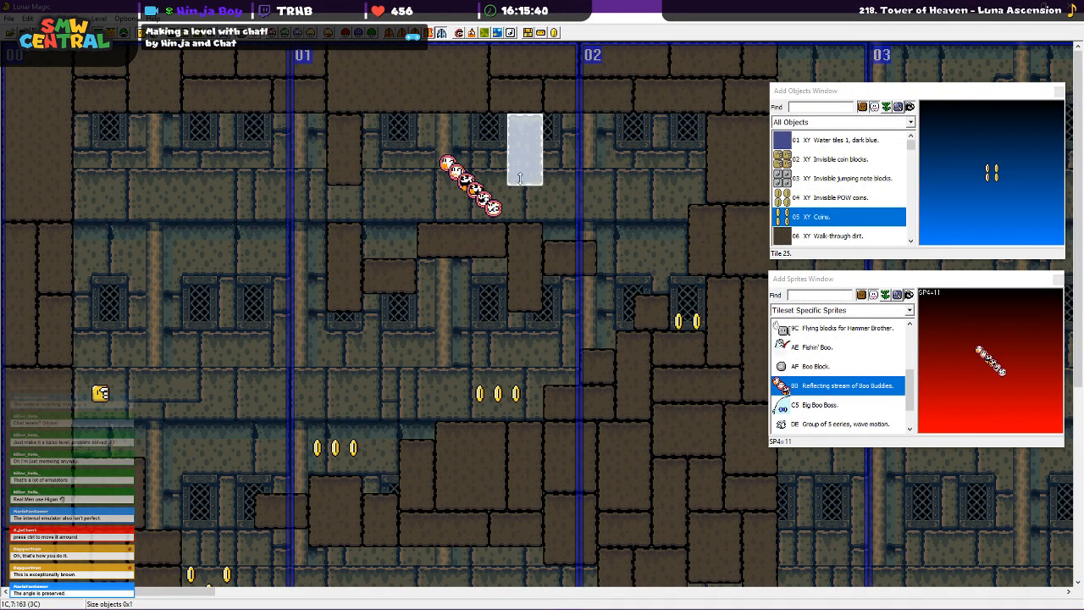
pyautogui.click(504, 310)
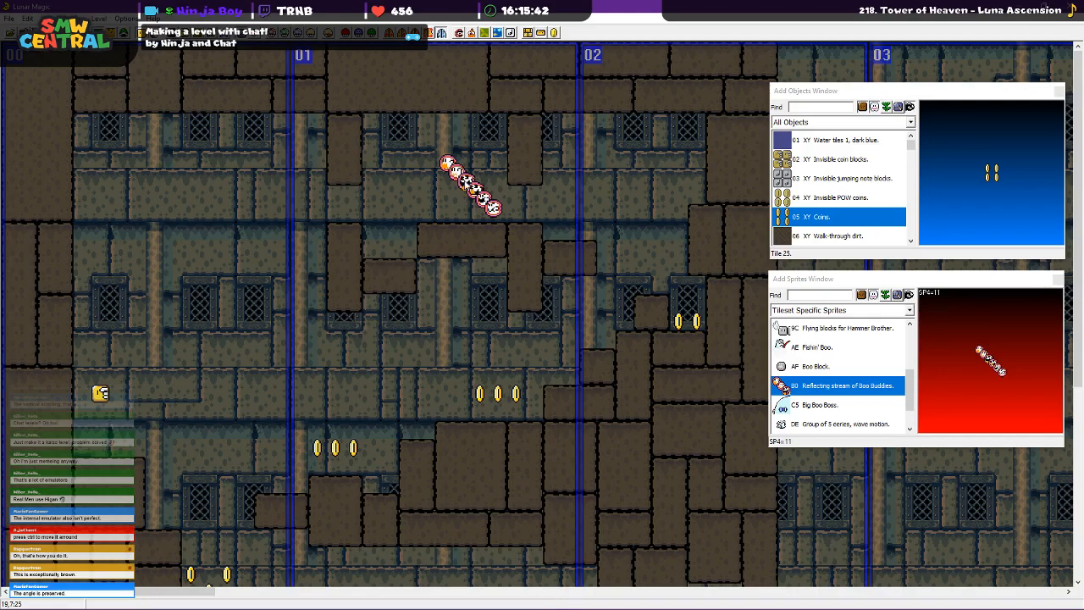
# Add a second reflecting stream of Boo Buddies four tiles left of the first and save the level
pyautogui.rightClick(381, 199)
pyautogui.moveTo(374, 193); pyautogui.dragTo(391, 181)
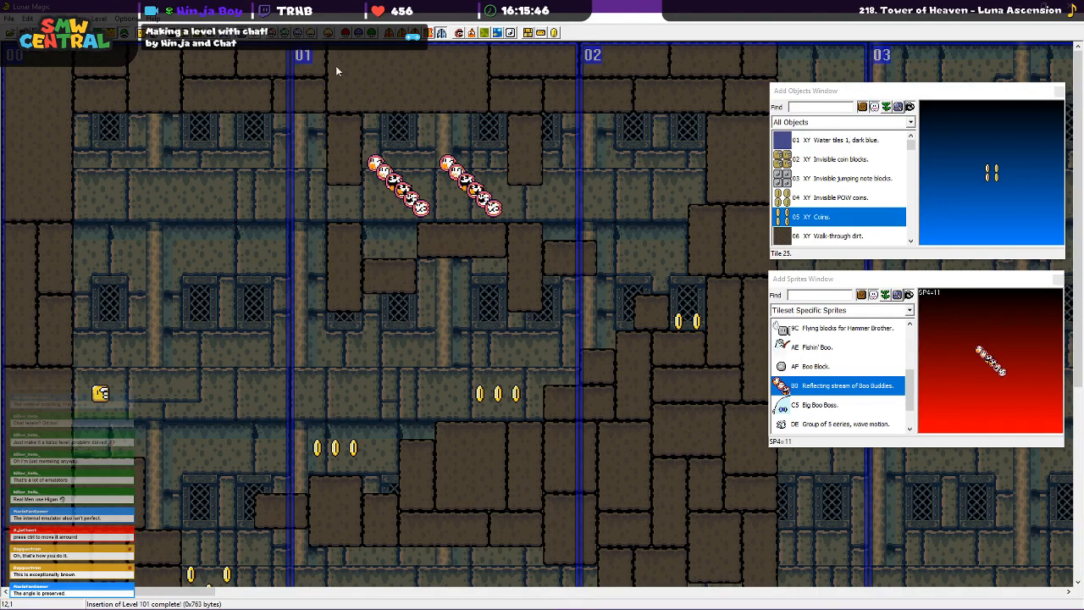
# Launch the saved level in the emulator and start the game, fast-forwarding to the castle entrance
pyautogui.press('F4')
pyautogui.press('Tab')
pyautogui.press('c')
pyautogui.press('c')
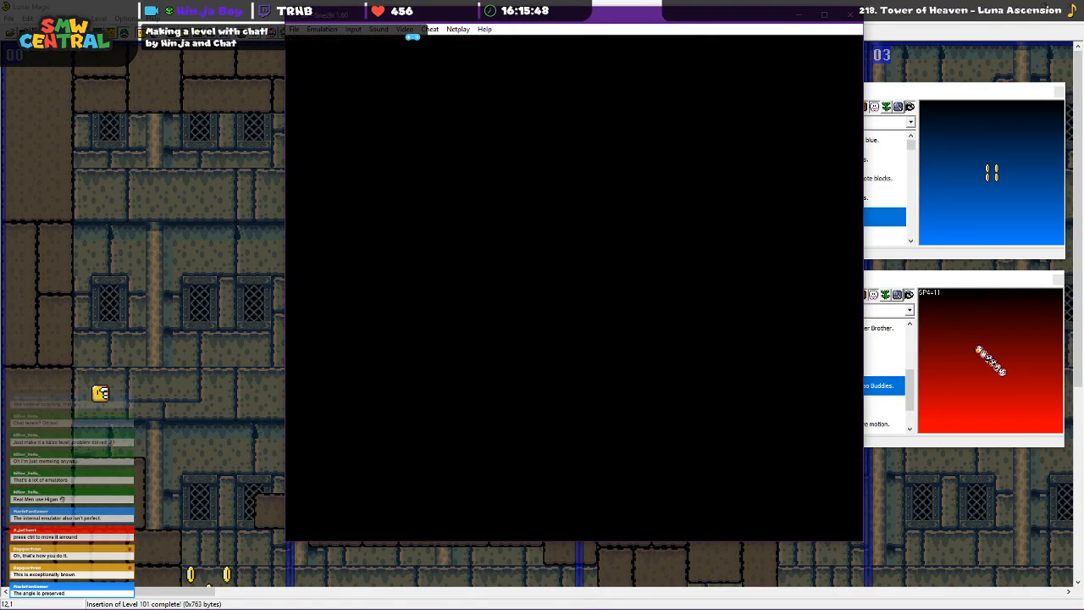
pyautogui.press('c')
pyautogui.press('Tab')
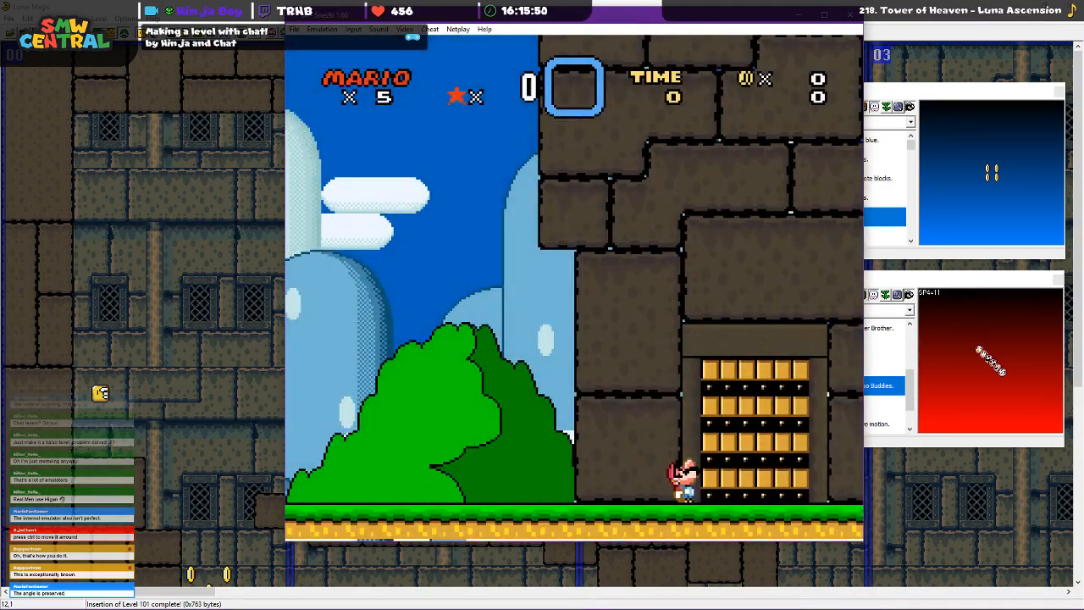
# Play from the castle entrance past the winged blocks and jump up to the ledges on the wall
pyautogui.press('Right')
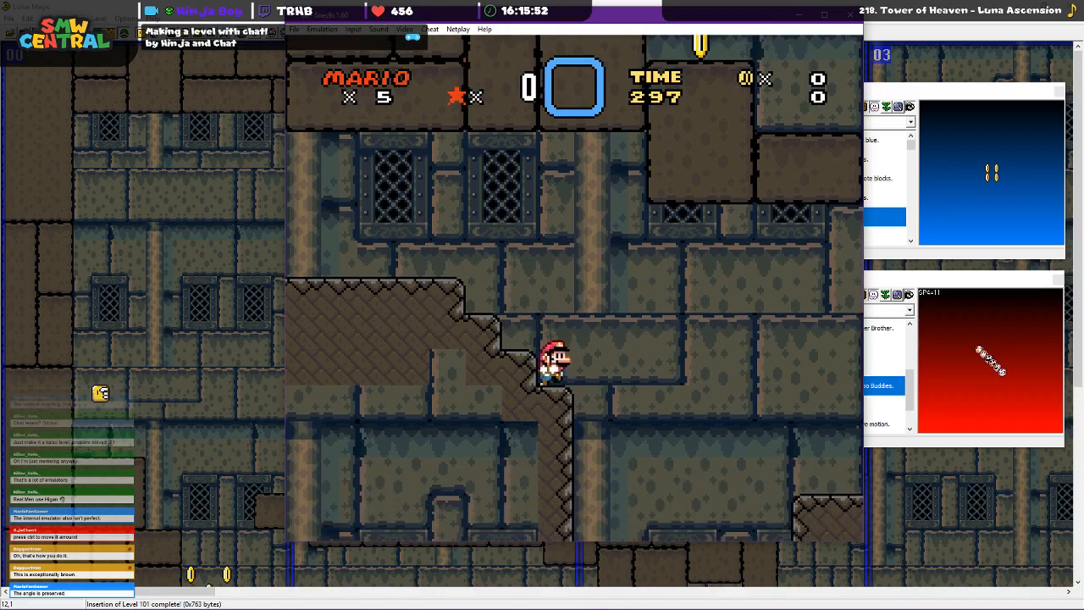
pyautogui.press('c')
pyautogui.press('c')
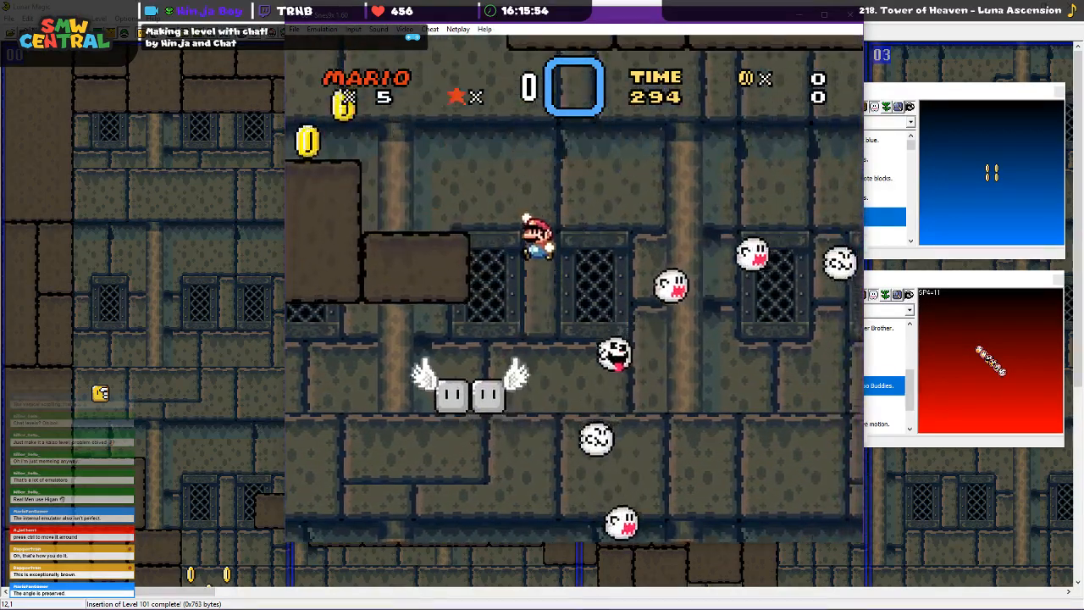
pyautogui.press('Left')
pyautogui.press('c')
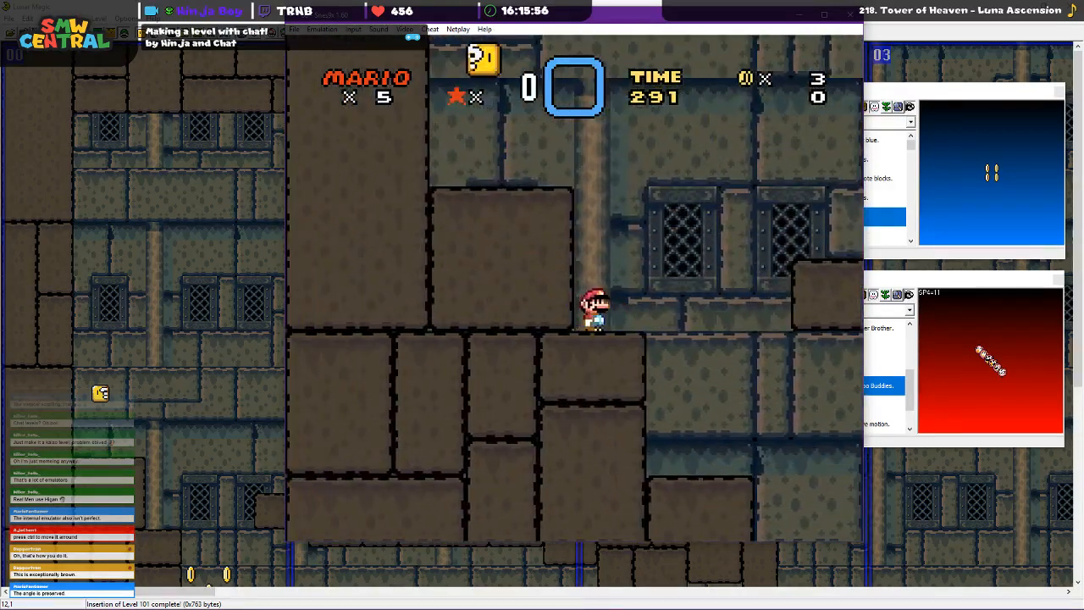
# Climb across the coin ledges toward the two-level platform with the Boo Buddies
pyautogui.press('Right')
pyautogui.press('c')
pyautogui.press('Right')
pyautogui.press('c')
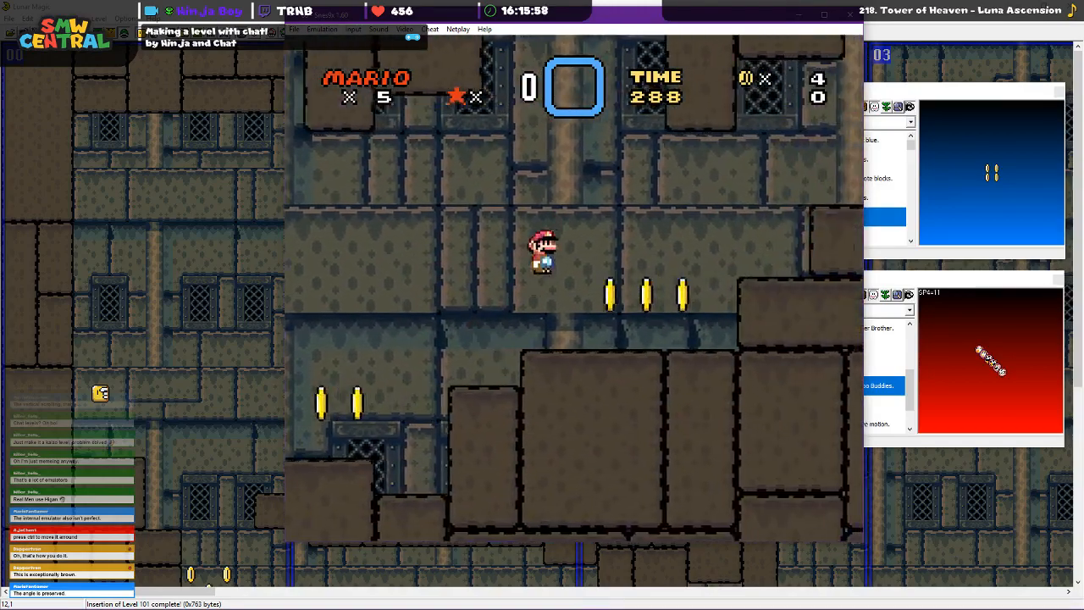
pyautogui.press('c')
pyautogui.press('Left')
pyautogui.press('c')
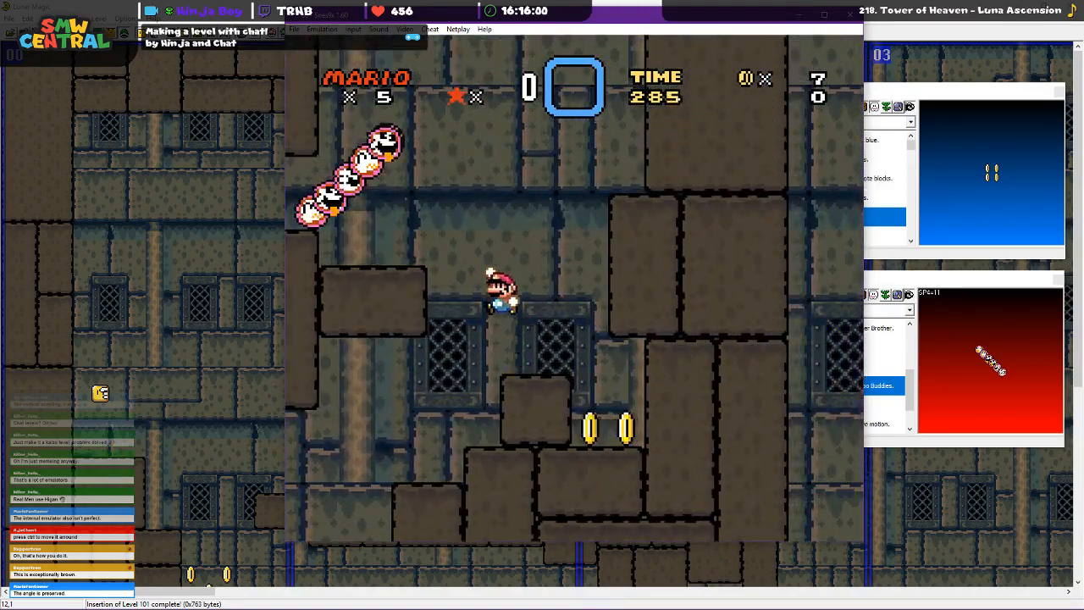
# Test moving around the two-level platform under the paired Boo Buddies streams and close the emulator
pyautogui.press('c')
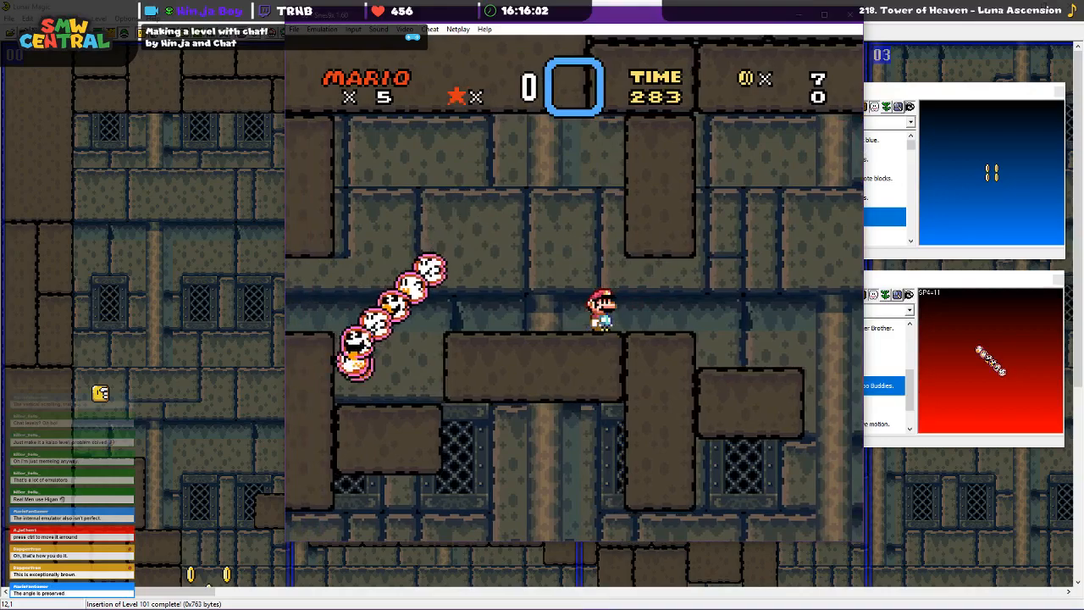
pyautogui.press('c')
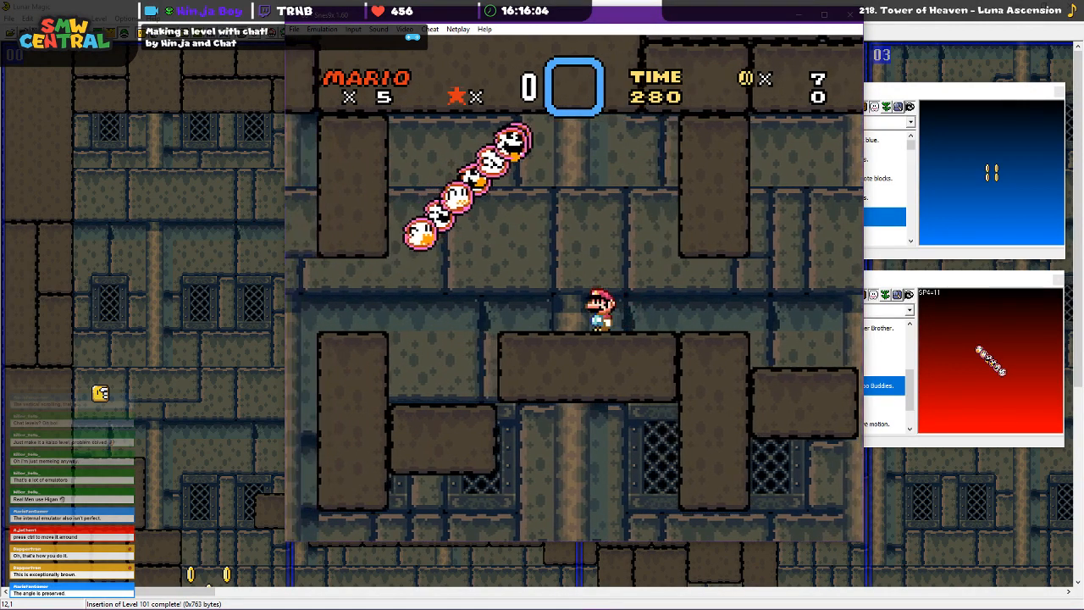
pyautogui.press('Left')
pyautogui.press('Right')
pyautogui.press('c')
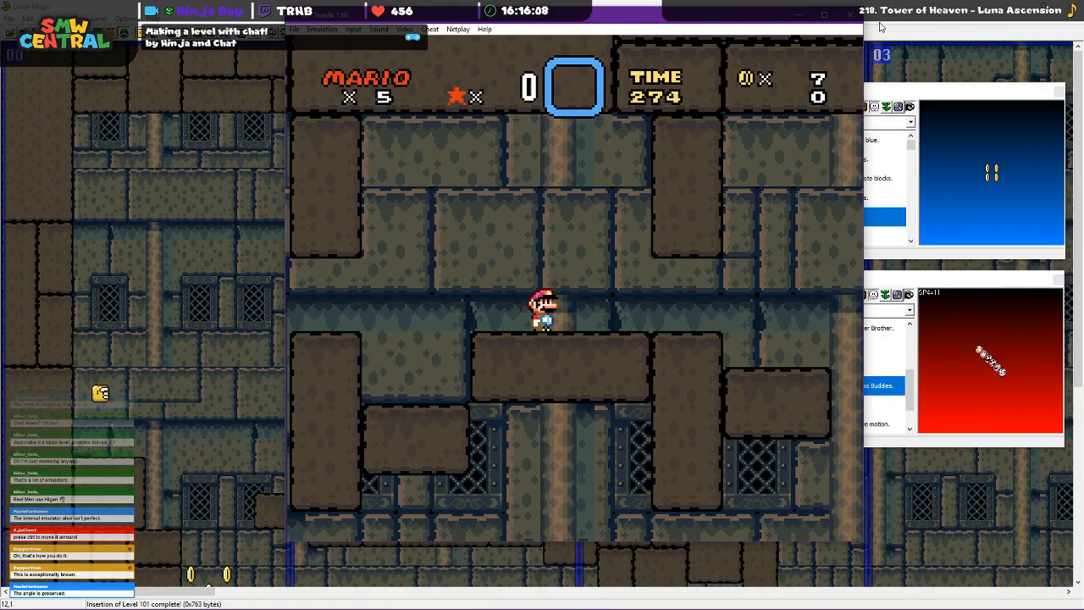
pyautogui.click(850, 15)
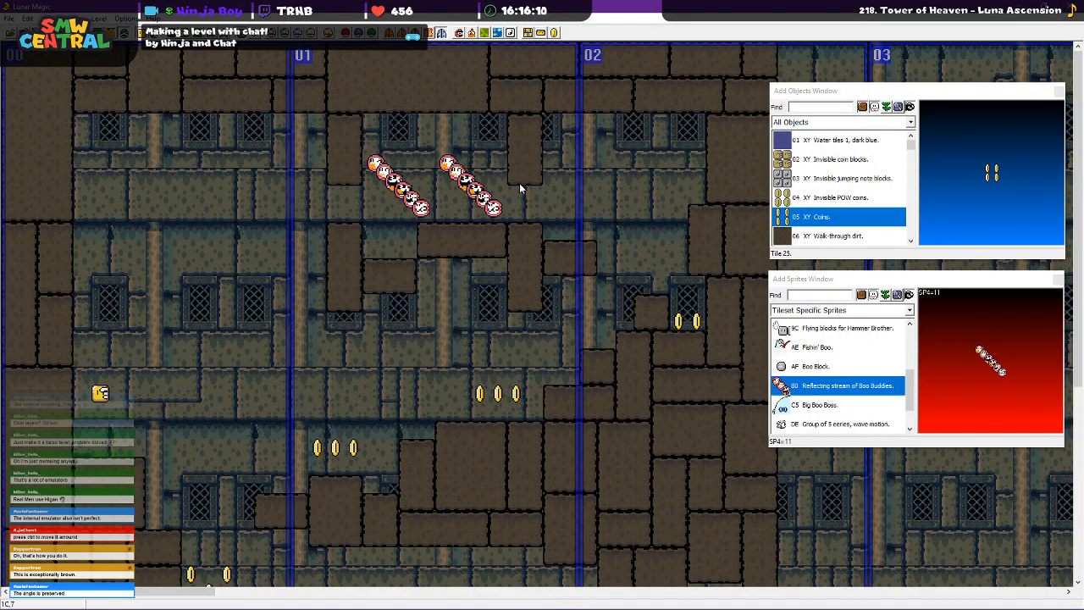
# Delete the left stream of Boo Buddies and raise the platform's lower horizontal block two tiles, level with its neighbour
pyautogui.click(515, 182)
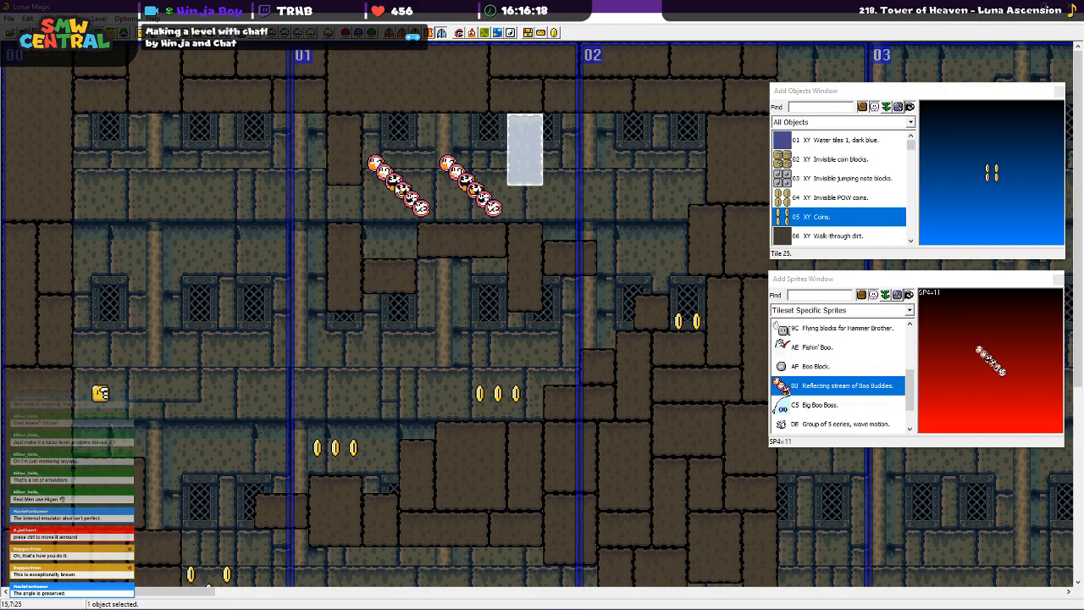
pyautogui.click(394, 182)
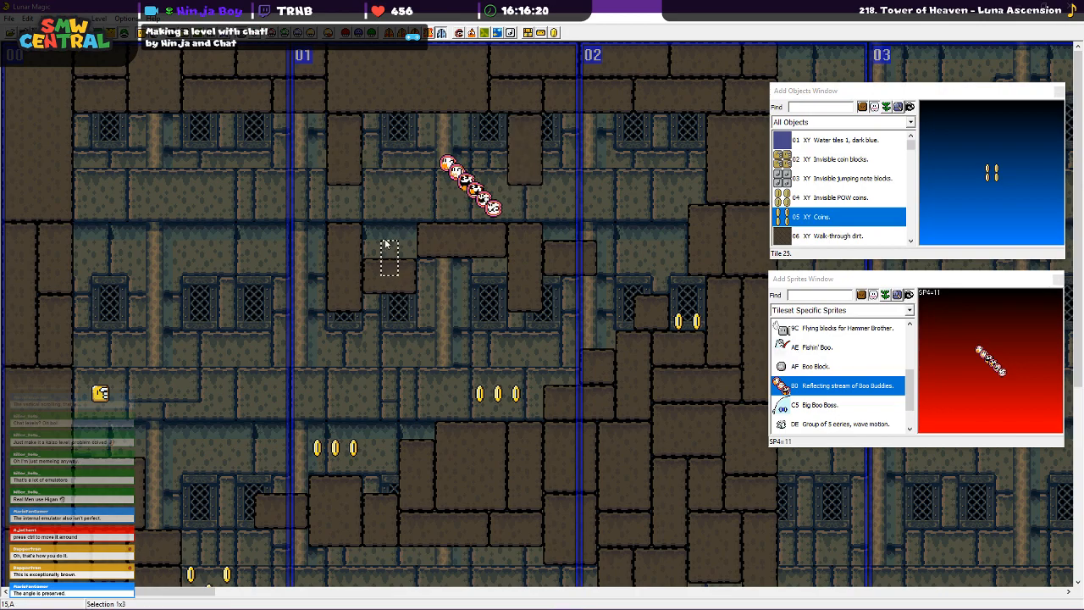
pyautogui.moveTo(379, 271); pyautogui.dragTo(380, 236)
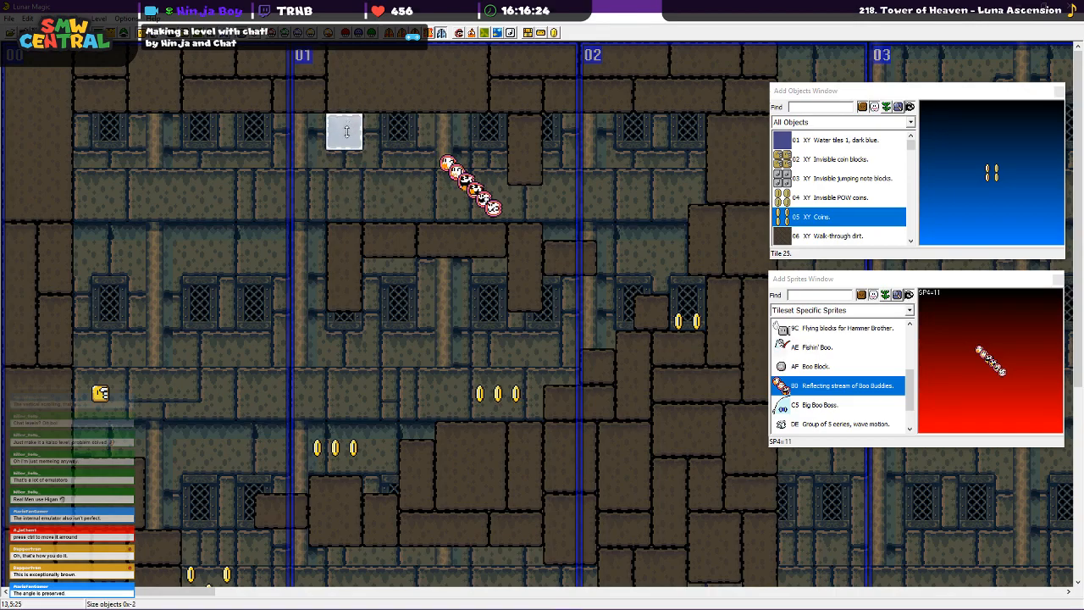
# Raise both vertical blocks of the platform by one tile, shorten the ceiling blocks above them to 2×3, and save the level
pyautogui.moveTo(346, 253); pyautogui.dragTo(346, 200)
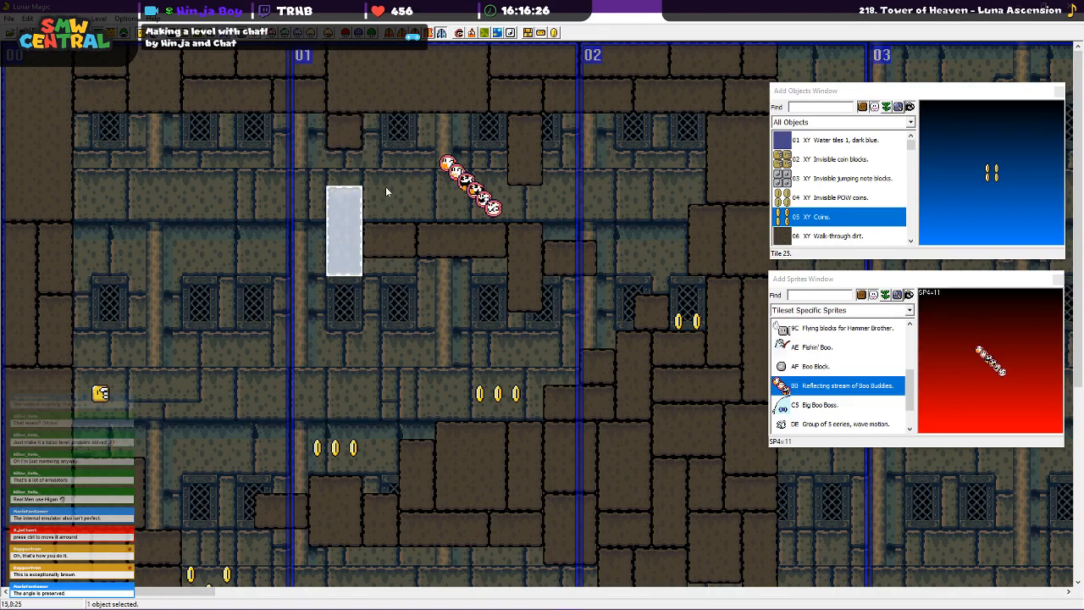
pyautogui.click(386, 193)
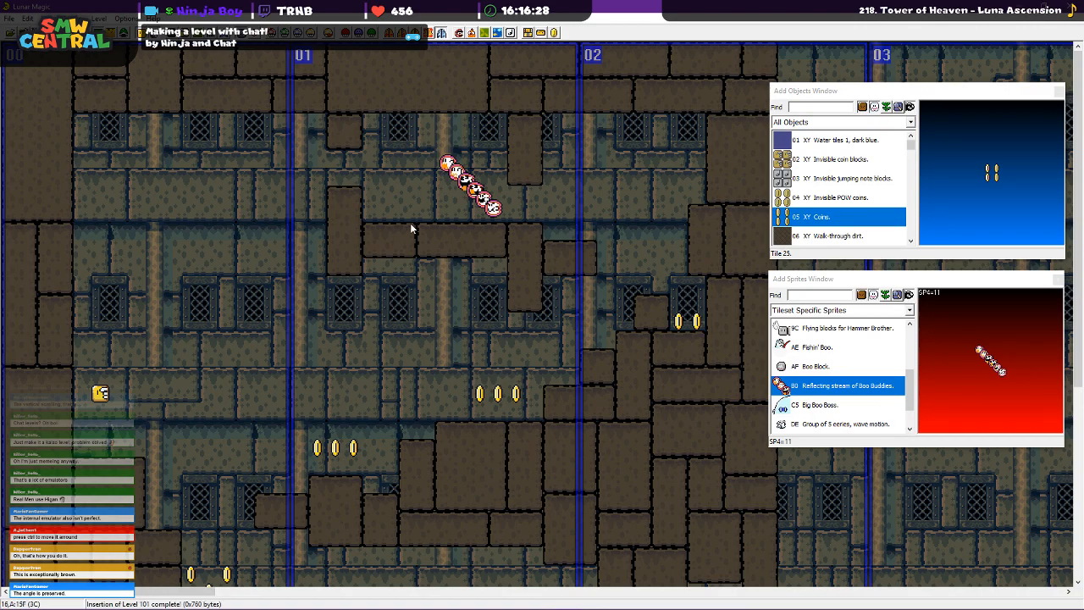
pyautogui.moveTo(337, 206); pyautogui.dragTo(336, 209)
pyautogui.click(333, 127)
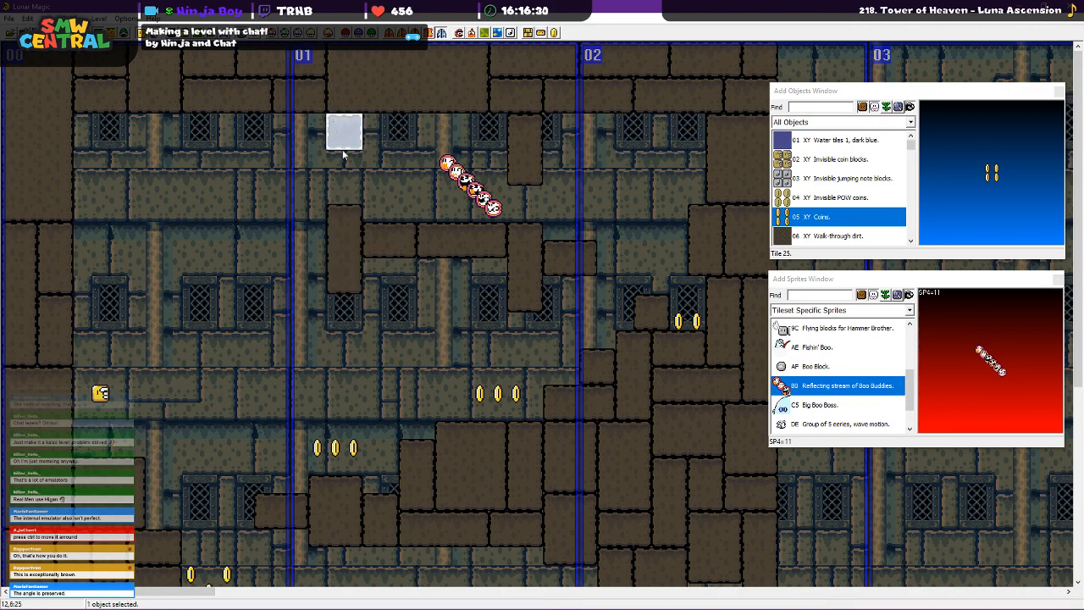
pyautogui.click(423, 195)
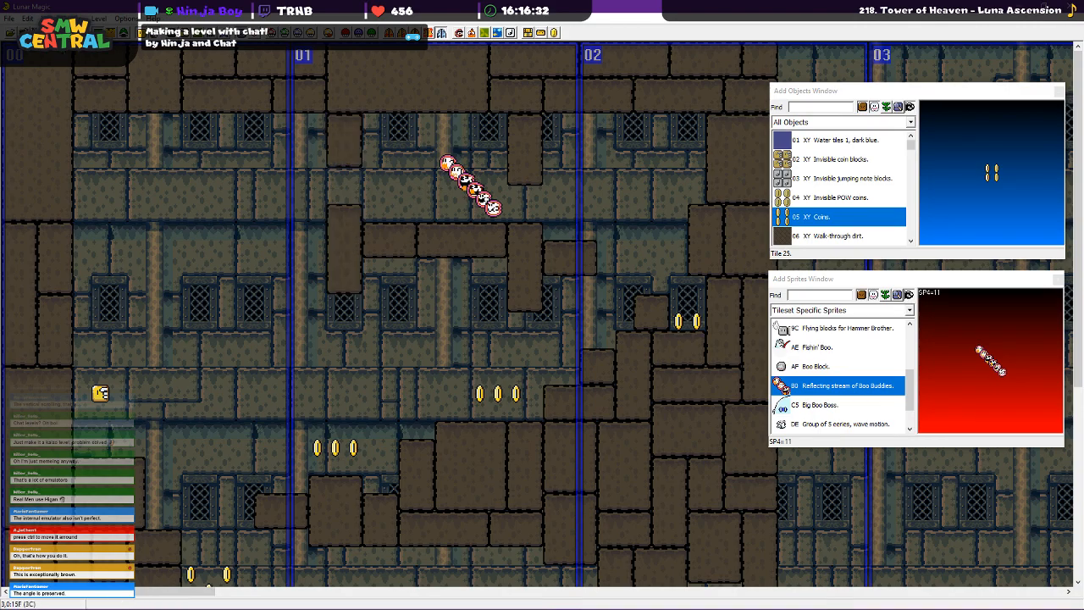
pyautogui.moveTo(512, 250); pyautogui.dragTo(516, 180)
pyautogui.click(446, 141)
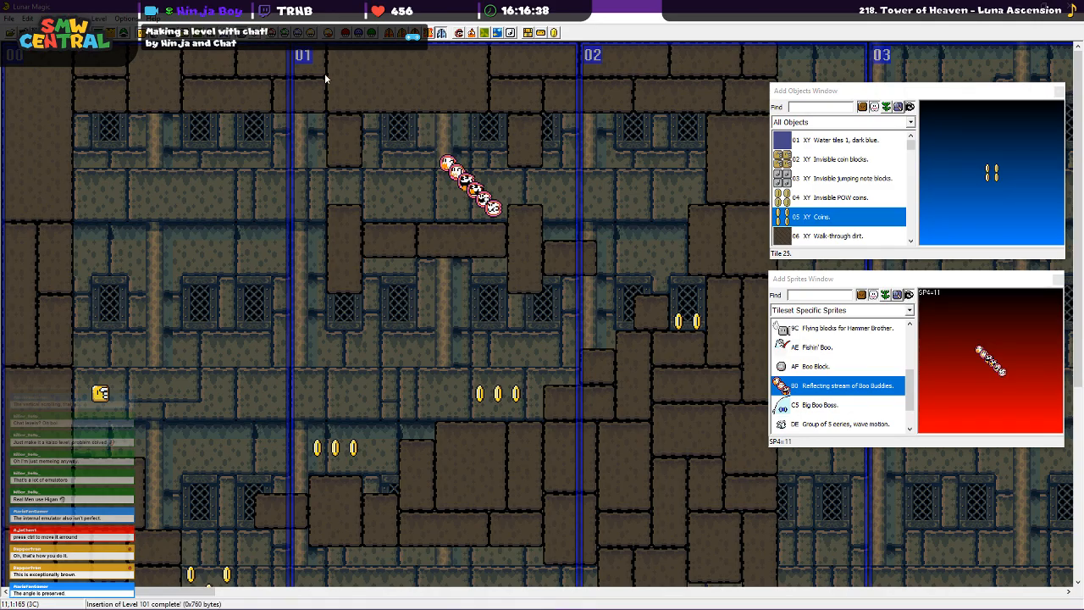
# Launch the saved level in the emulator, fast-forward the intro, and play over the lava up past the winged blocks
pyautogui.press('F4')
pyautogui.press('Tab')
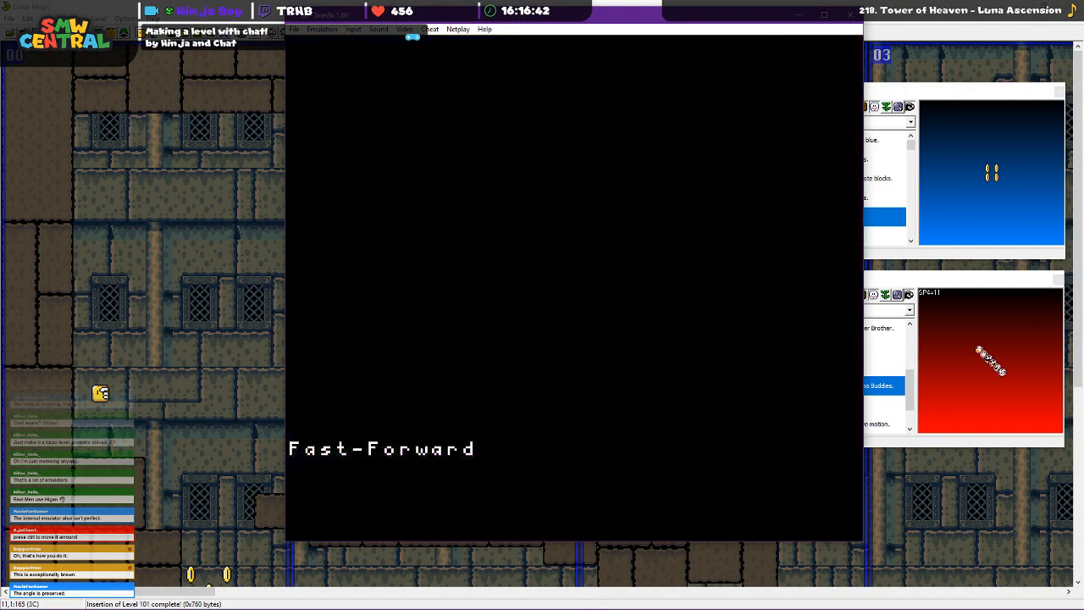
pyautogui.press('Right')
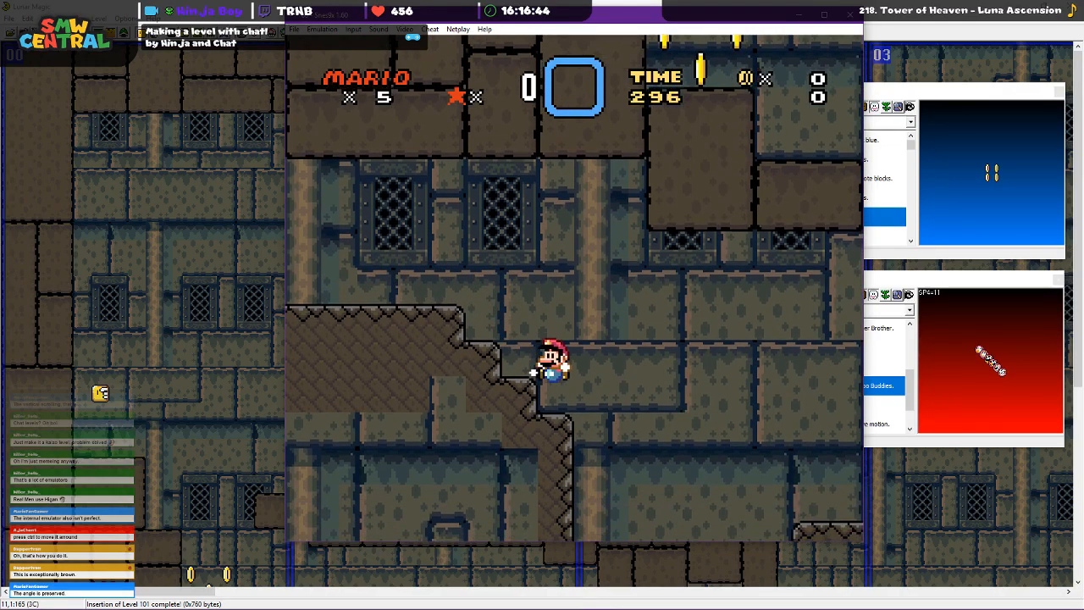
pyautogui.press('c')
pyautogui.press('Right')
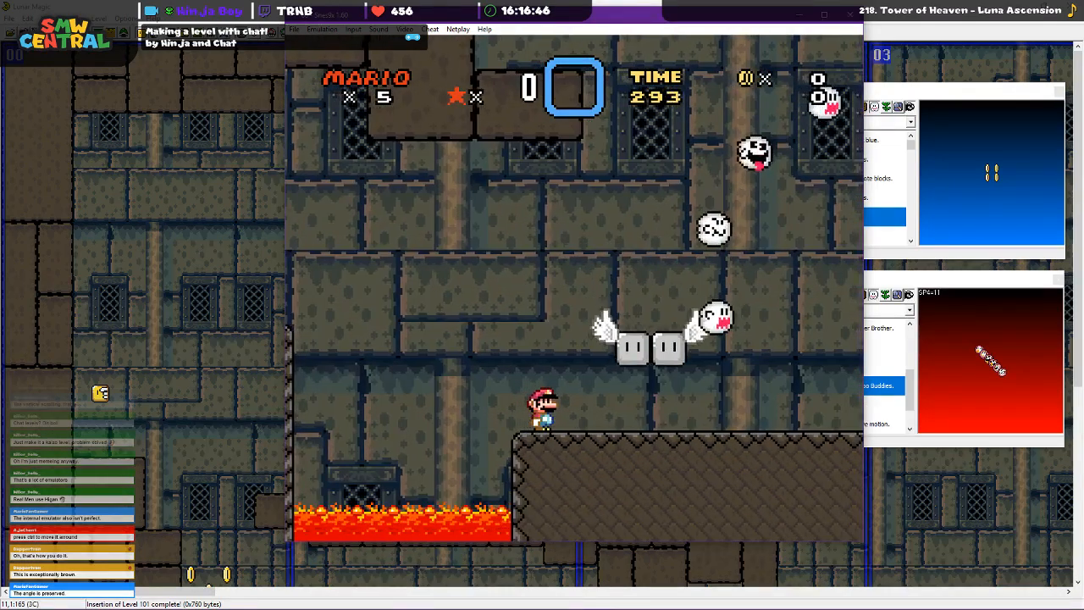
pyautogui.press('c')
pyautogui.press('c')
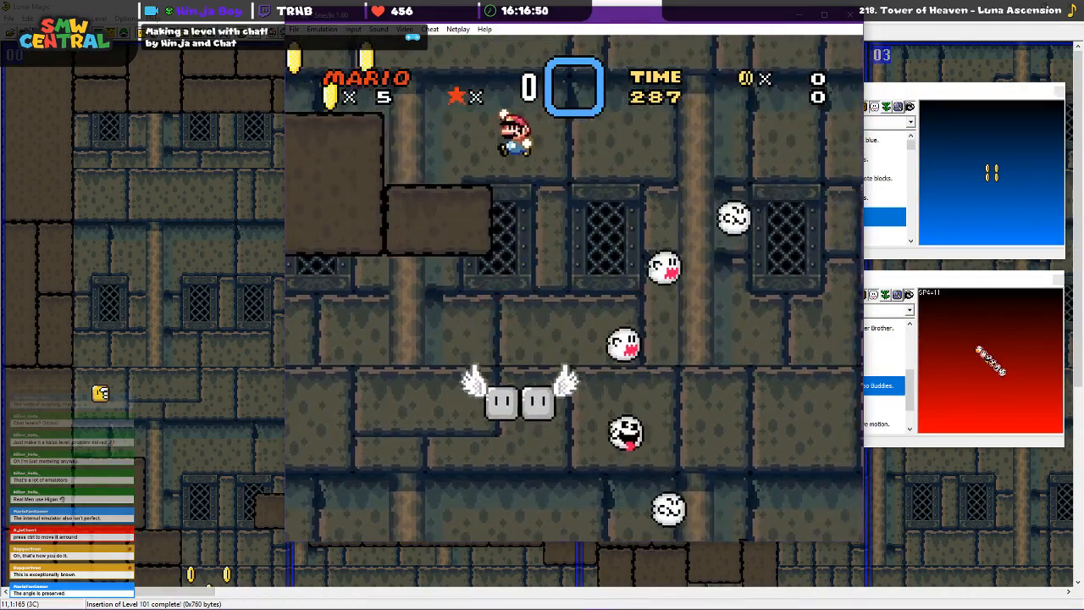
# Collect the coins on the wall ledge and jump along the stepped blocks toward the next row of coins
pyautogui.press('Right')
pyautogui.press('Left')
pyautogui.press('c')
pyautogui.press('Right')
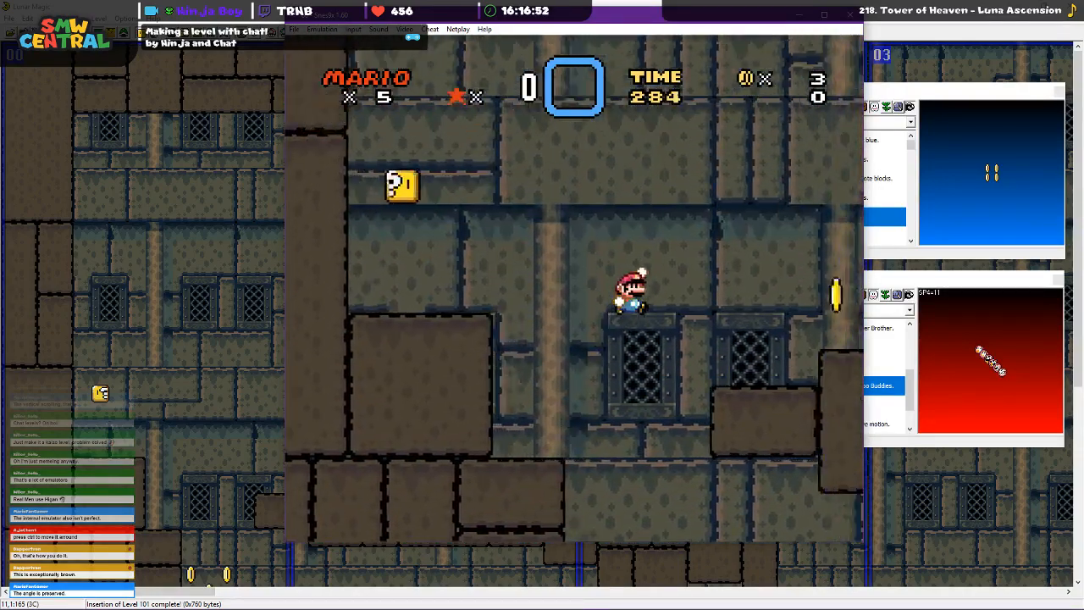
pyautogui.press('c')
pyautogui.press('Right')
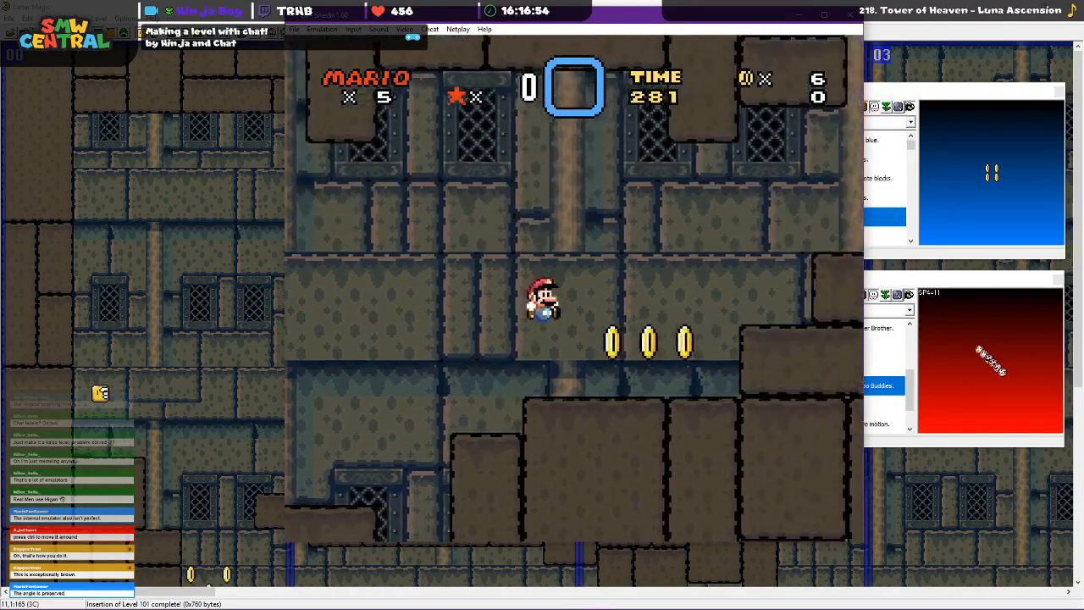
# Test the flattened platform with the single stream of Boo Buddies and close the emulator
pyautogui.press('c')
pyautogui.press('c')
pyautogui.press('Right')
pyautogui.press('c')
pyautogui.press('Left')
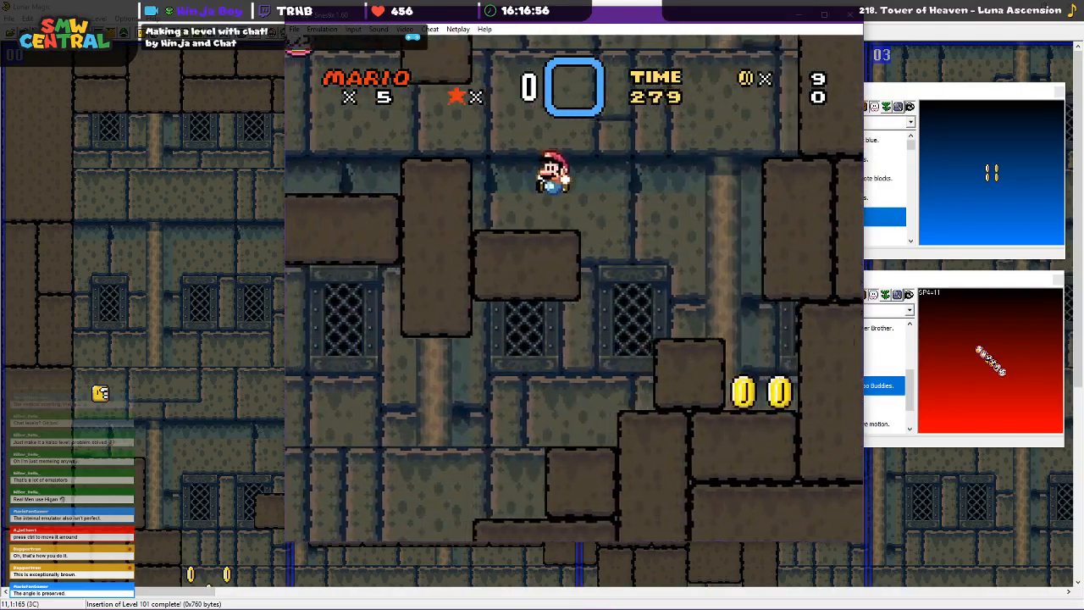
pyautogui.press('Right')
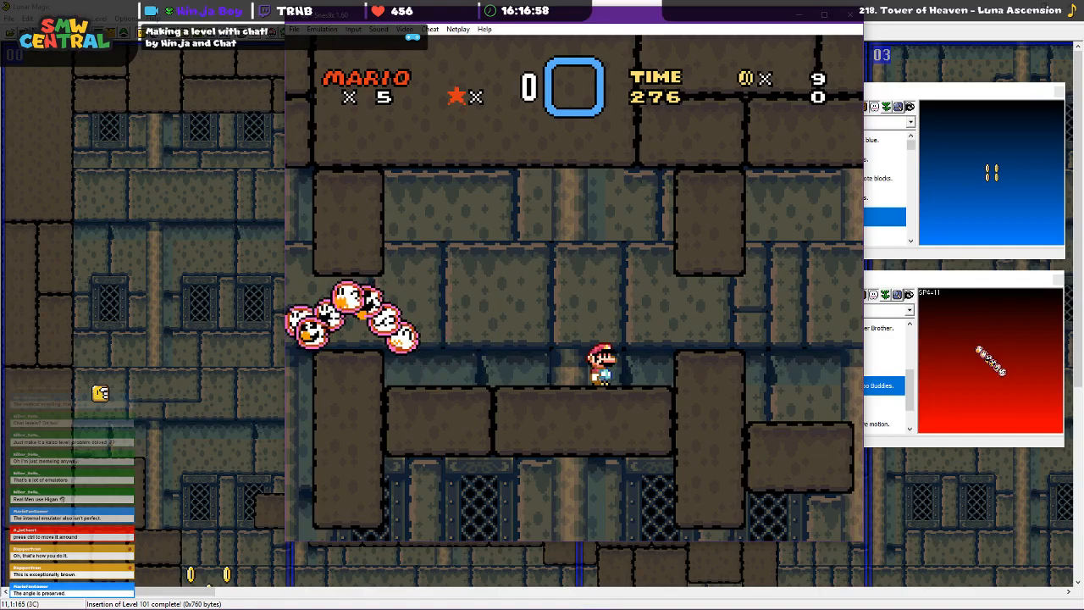
pyautogui.click(849, 15)
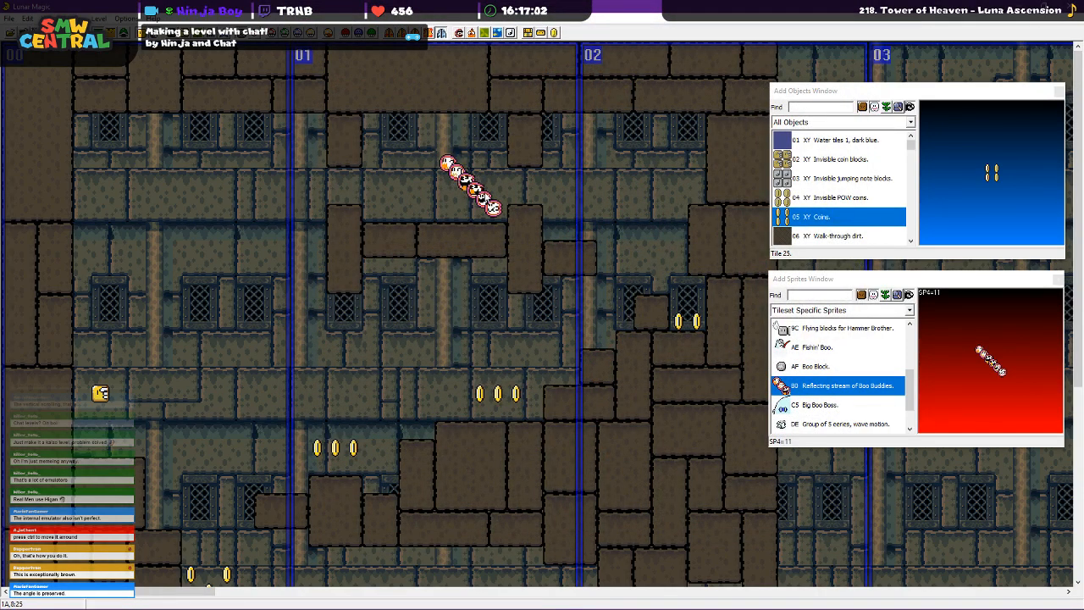
# Move the Boo Buddies stream two tiles left and one tile up, and save the level
pyautogui.moveTo(495, 210); pyautogui.dragTo(459, 192)
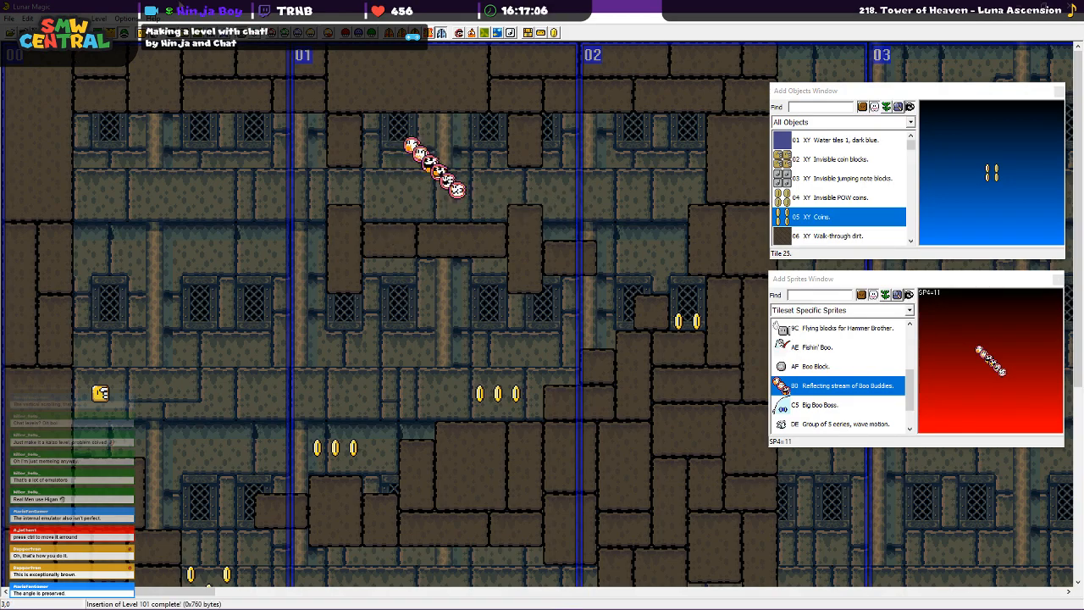
pyautogui.click(447, 166)
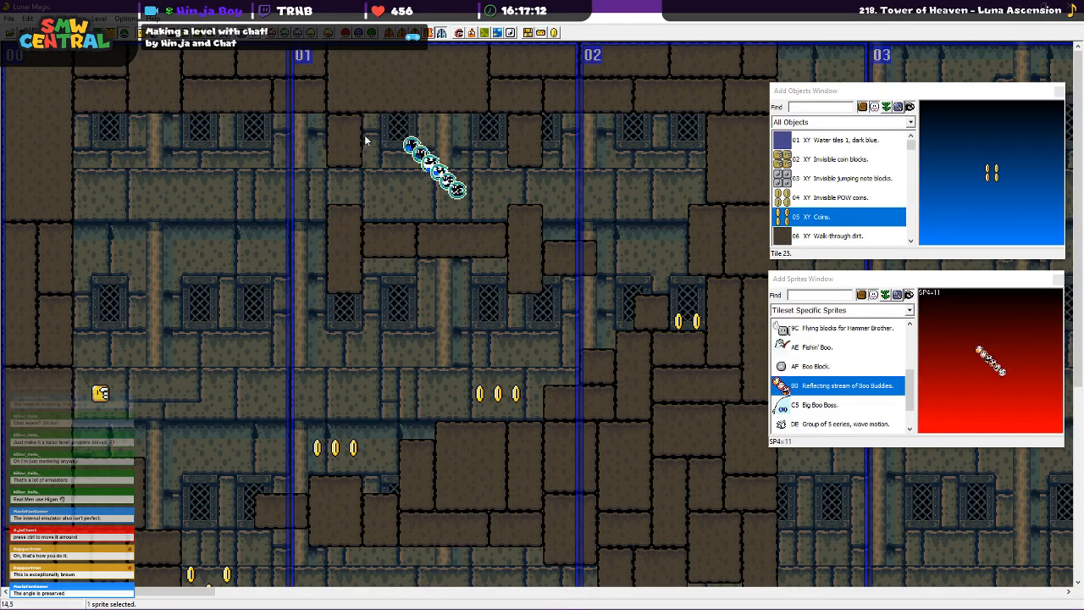
pyautogui.click(387, 197)
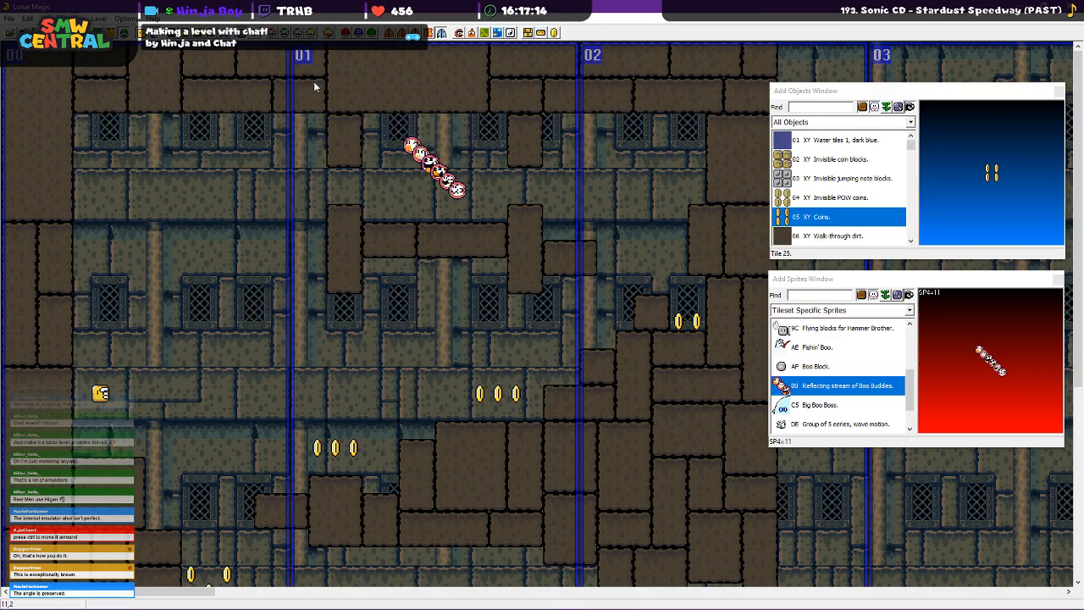
# Launch the level in the emulator again and start the game, fast-forwarding to the castle entrance
pyautogui.press('F4')
pyautogui.press('Tab')
pyautogui.press('c')
pyautogui.press('Tab')
pyautogui.press('c')
pyautogui.press('c')
pyautogui.press('Tab')
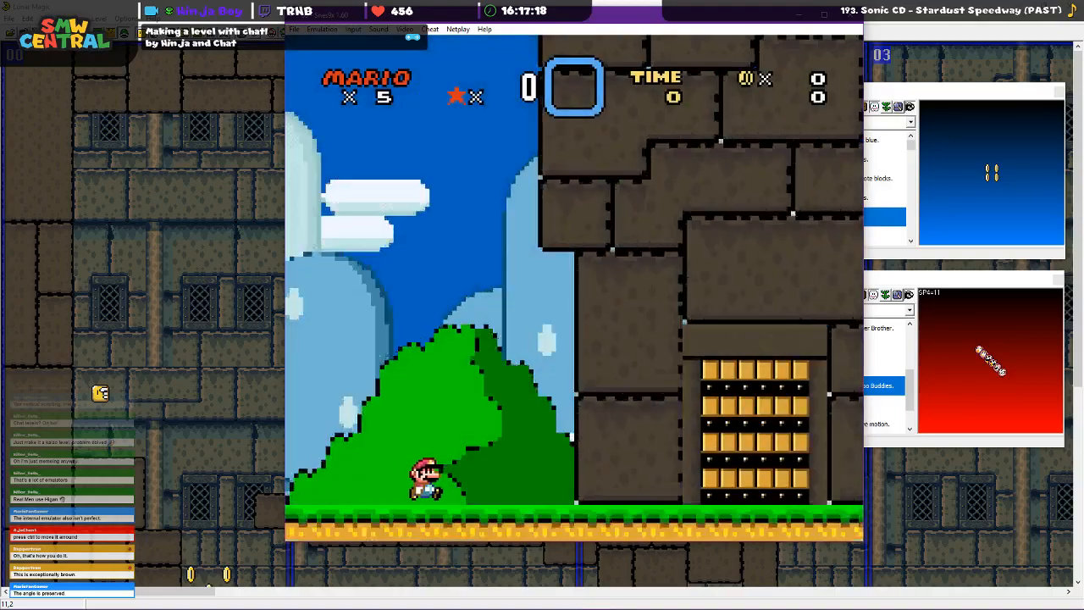
# Play into the castle, cross the lava, and jump from the winged blocks to the coins on the upper ledge
pyautogui.press('Right')
pyautogui.press('Right')
pyautogui.press('Right')
pyautogui.press('c')
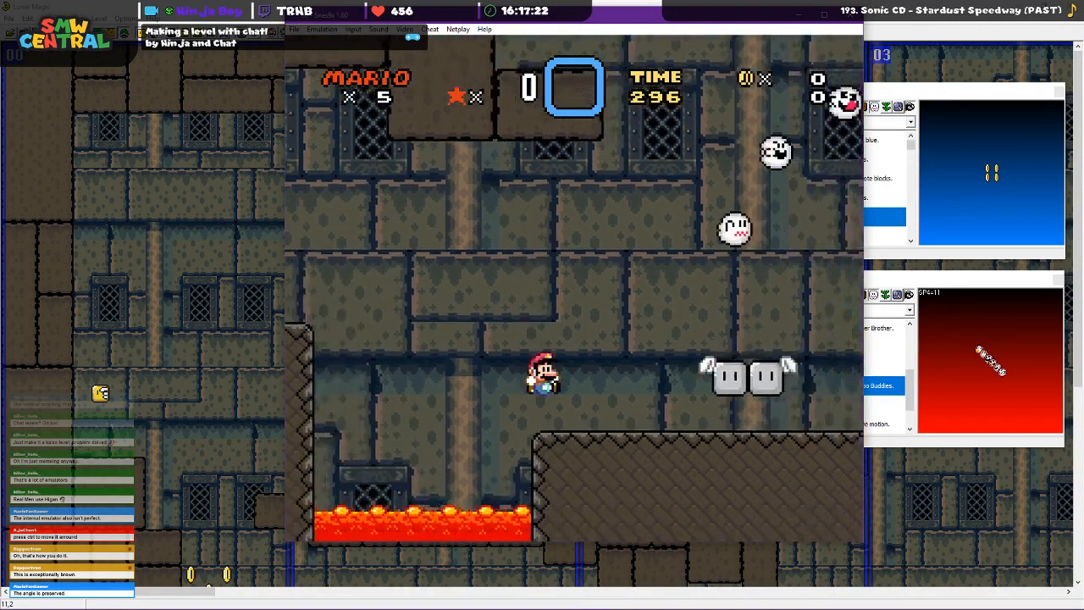
pyautogui.press('c')
pyautogui.press('Left')
pyautogui.press('Left')
pyautogui.press('c')
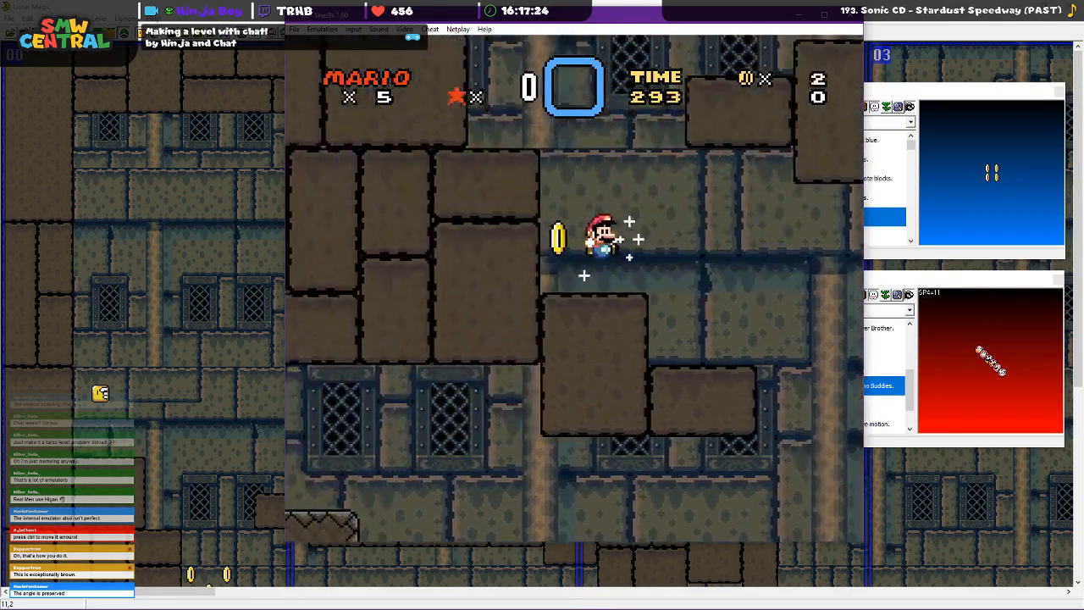
# Climb the stepped blocks, collecting coins on the way to the ledge below the Boo Buddies platform
pyautogui.press('c')
pyautogui.press('Right')
pyautogui.press('c')
pyautogui.press('Right')
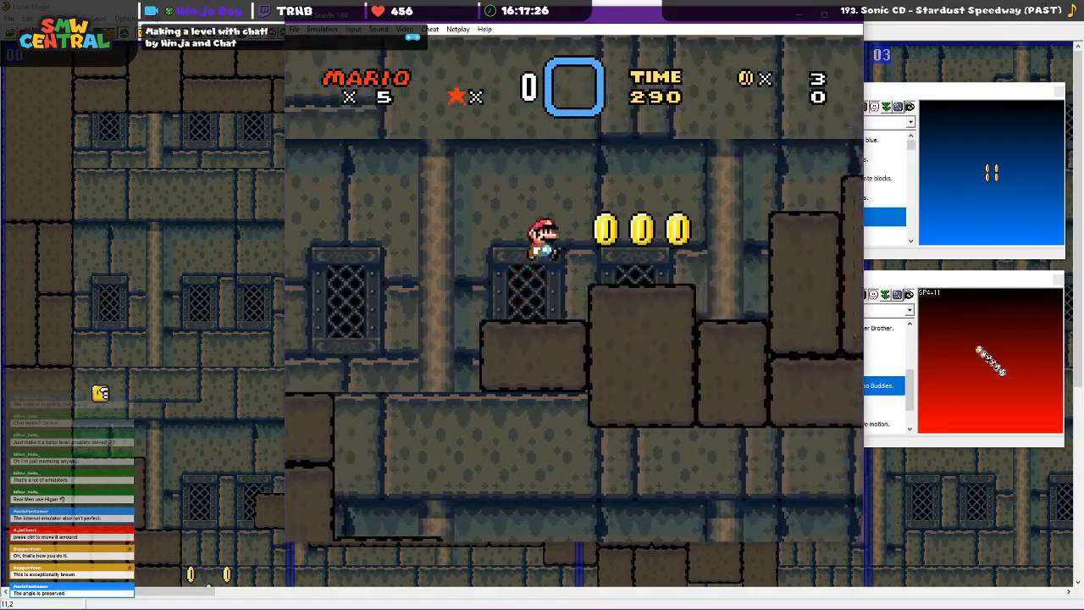
pyautogui.press('c')
pyautogui.press('Right')
pyautogui.press('c')
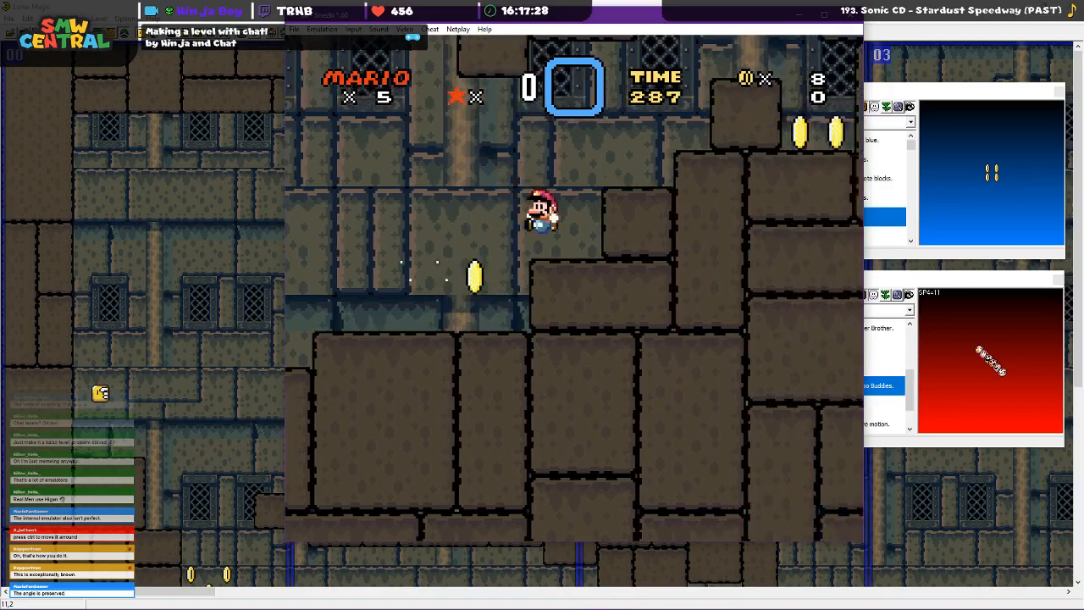
# Climb onto the Boo Buddies platform, test moving around the reflecting stream, and close the emulator
pyautogui.press('c')
pyautogui.press('Left')
pyautogui.press('c')
pyautogui.press('c')
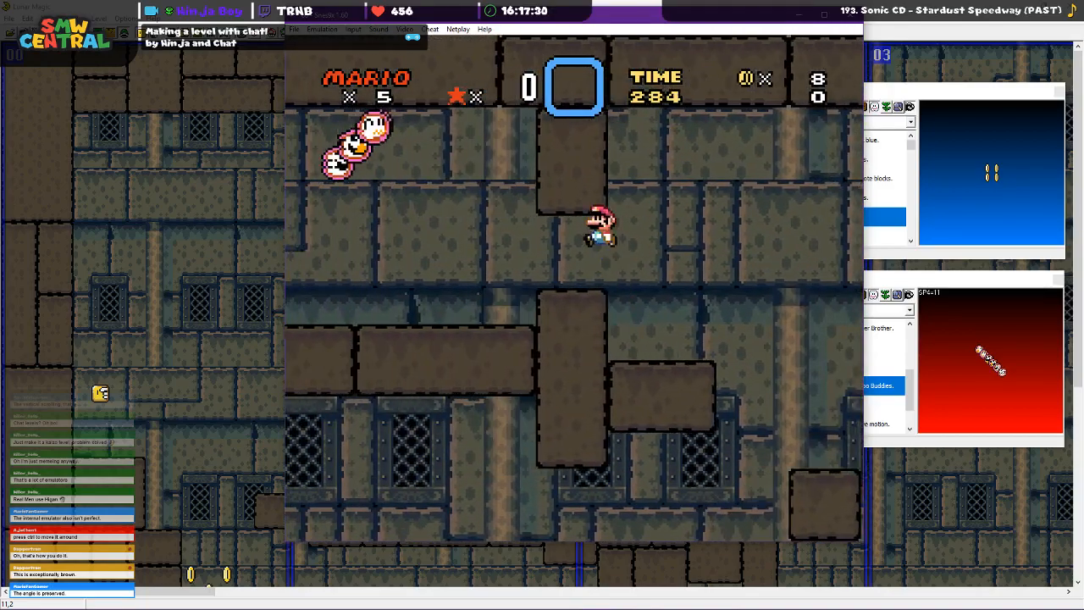
pyautogui.press('Right')
pyautogui.press('Right')
pyautogui.press('c')
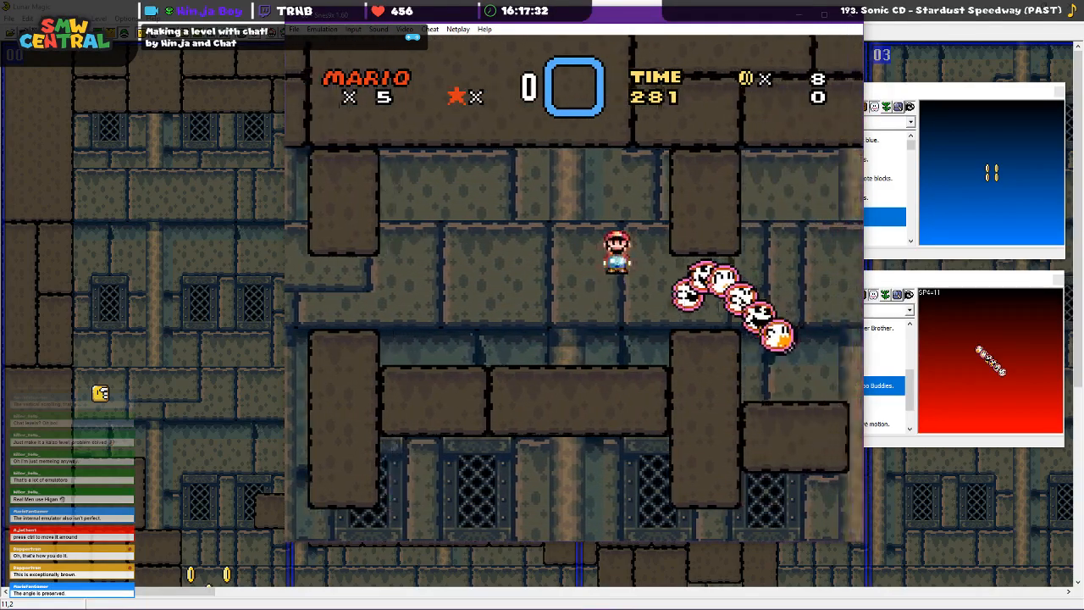
pyautogui.press('c')
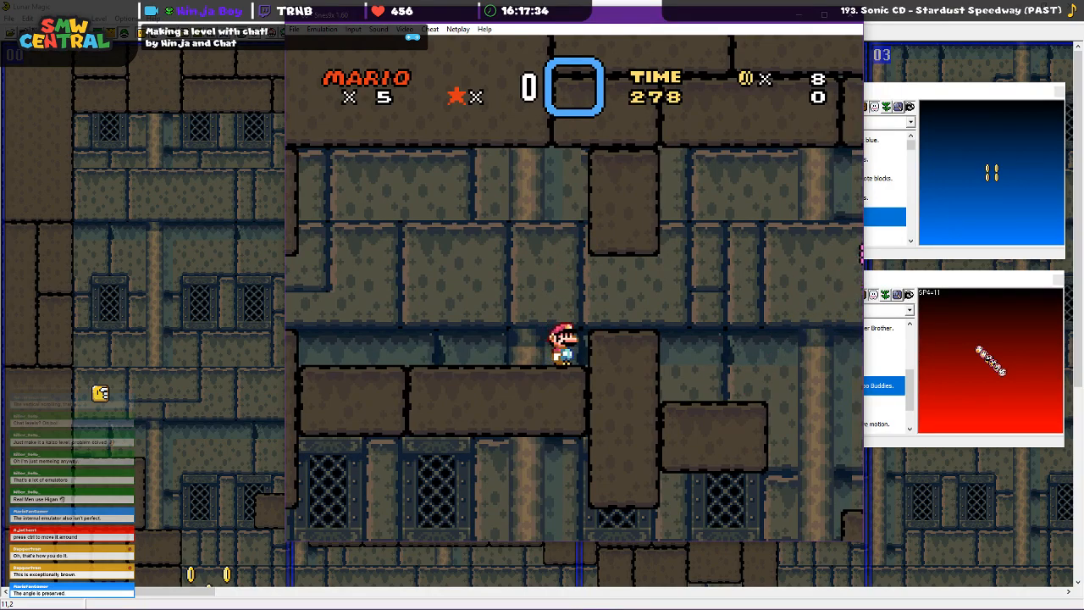
pyautogui.click(851, 18)
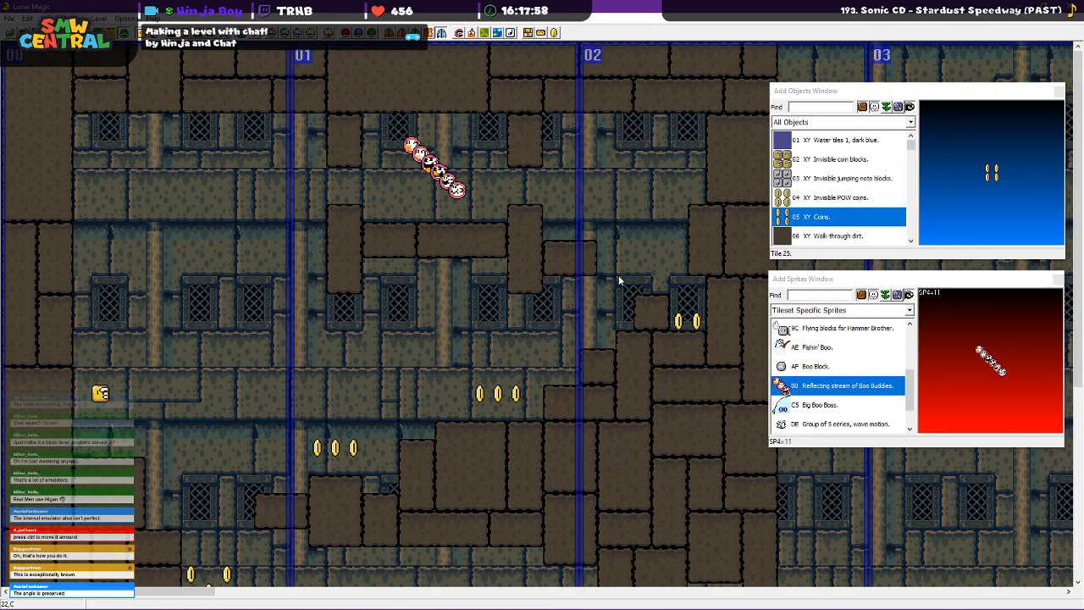
# Replace the reflecting Boo Buddies stream with a clockwise Boo Buddies ring circling the platform, and save the level
pyautogui.click(441, 179)
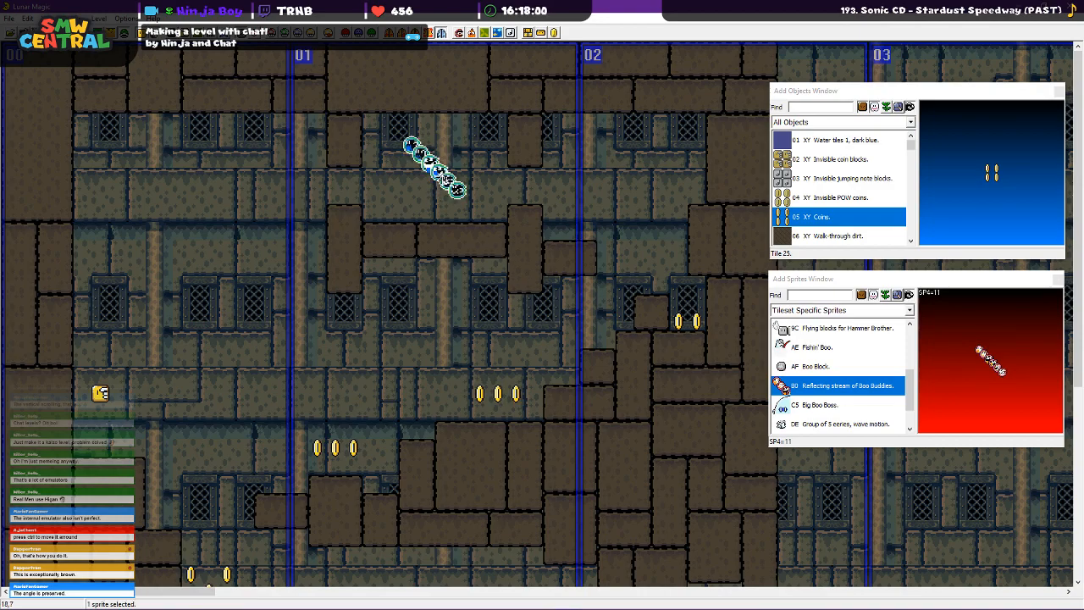
pyautogui.press('Delete')
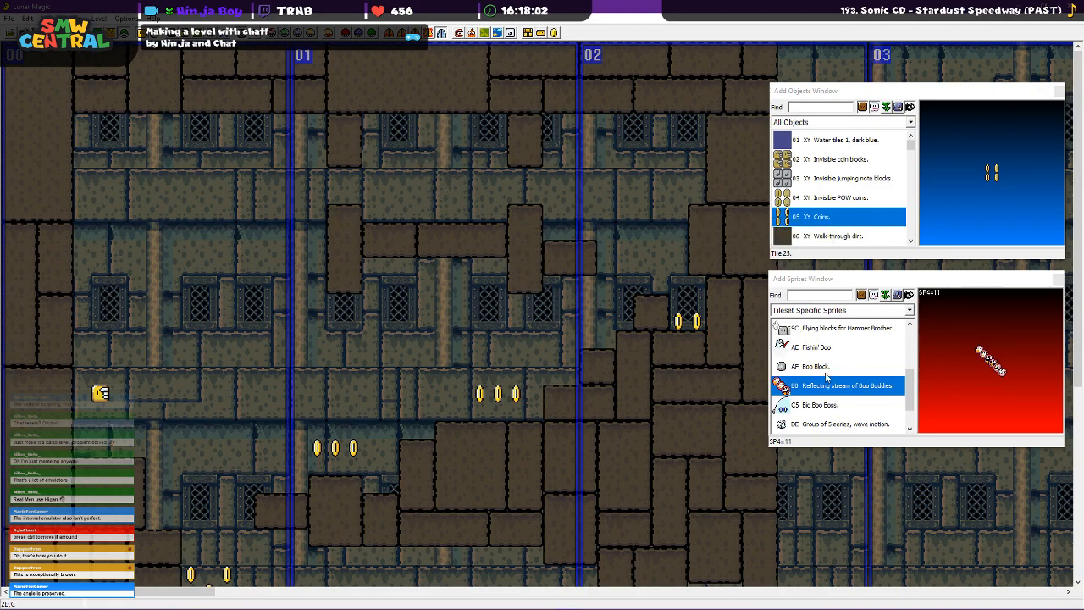
pyautogui.scroll(-2, 820, 398)
pyautogui.click(821, 408)
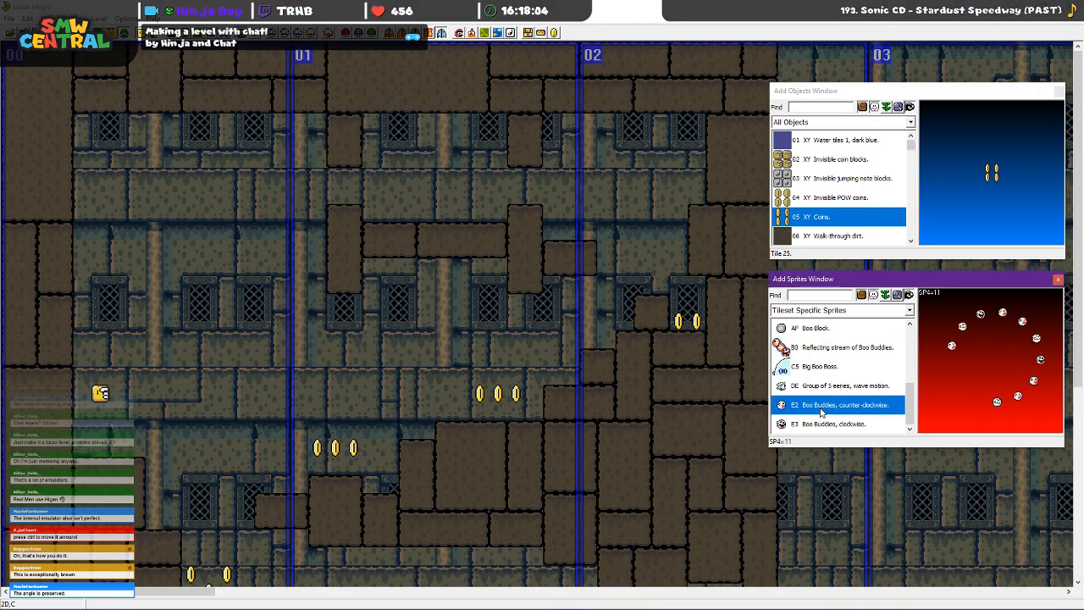
pyautogui.click(818, 428)
pyautogui.rightClick(537, 214)
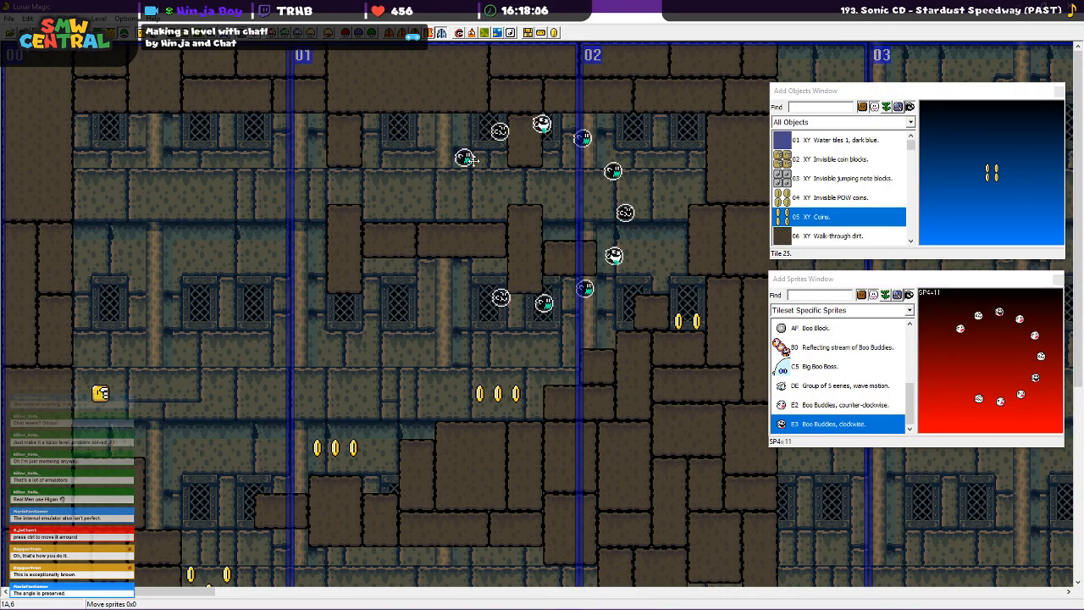
pyautogui.moveTo(639, 226); pyautogui.dragTo(507, 183)
pyautogui.click(452, 196)
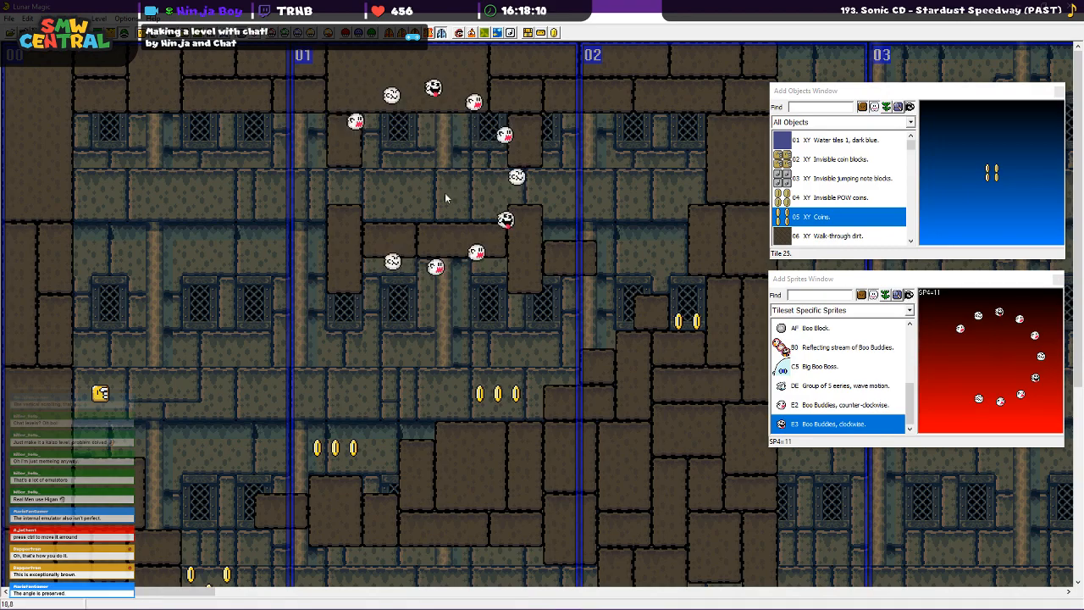
pyautogui.hotkey('ctrl', 's')
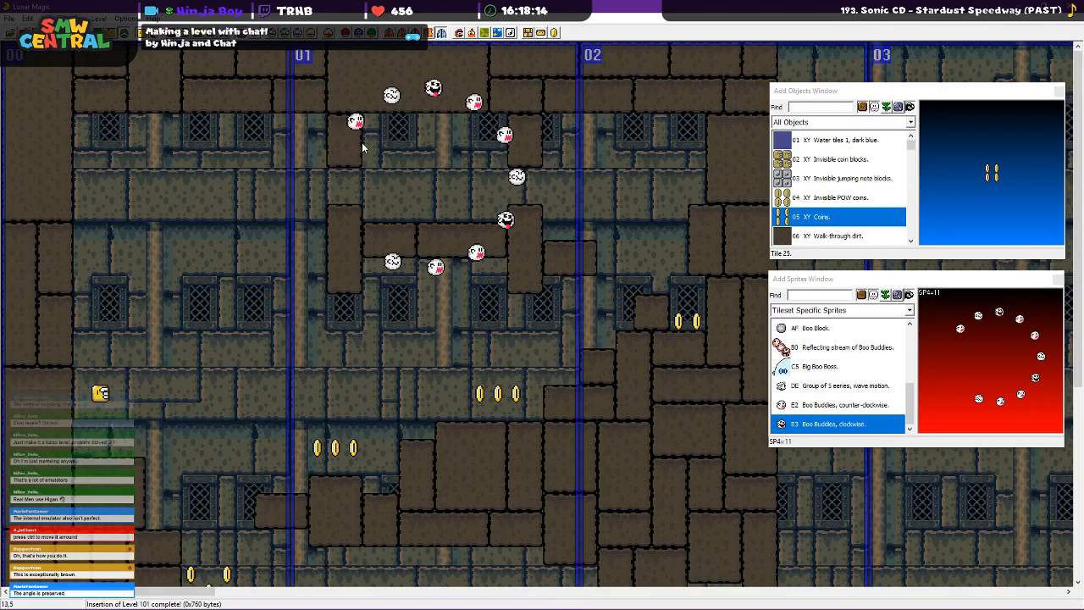
# Add two Green bouncing Parakoopas from the All Sprites list above the platform inside the Boo ring, and save the level
pyautogui.scroll(4, 839, 362)
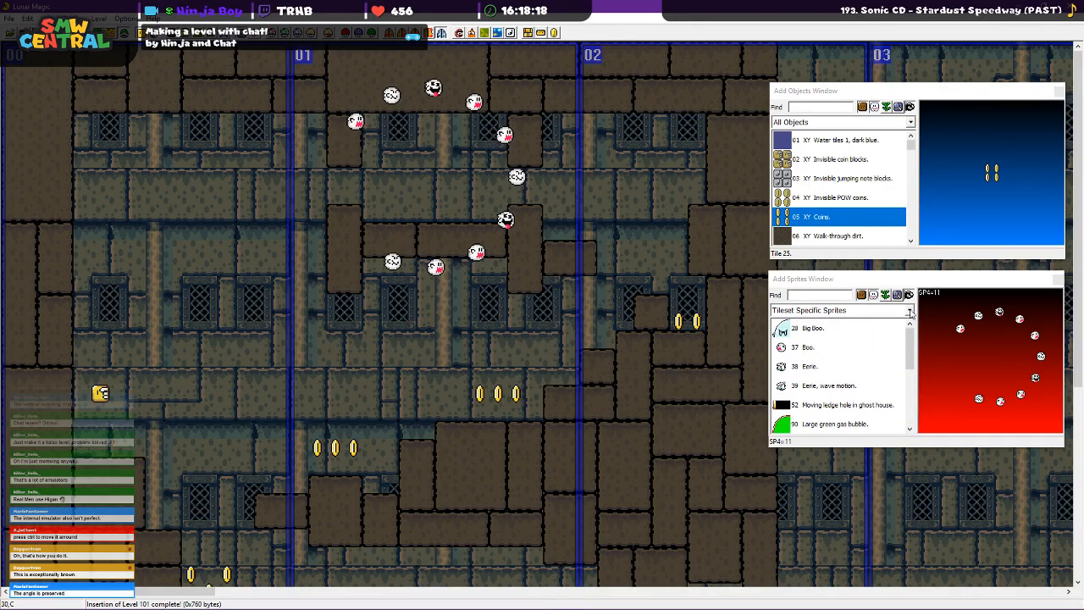
pyautogui.click(910, 310)
pyautogui.click(865, 327)
pyautogui.scroll(-2, 866, 386)
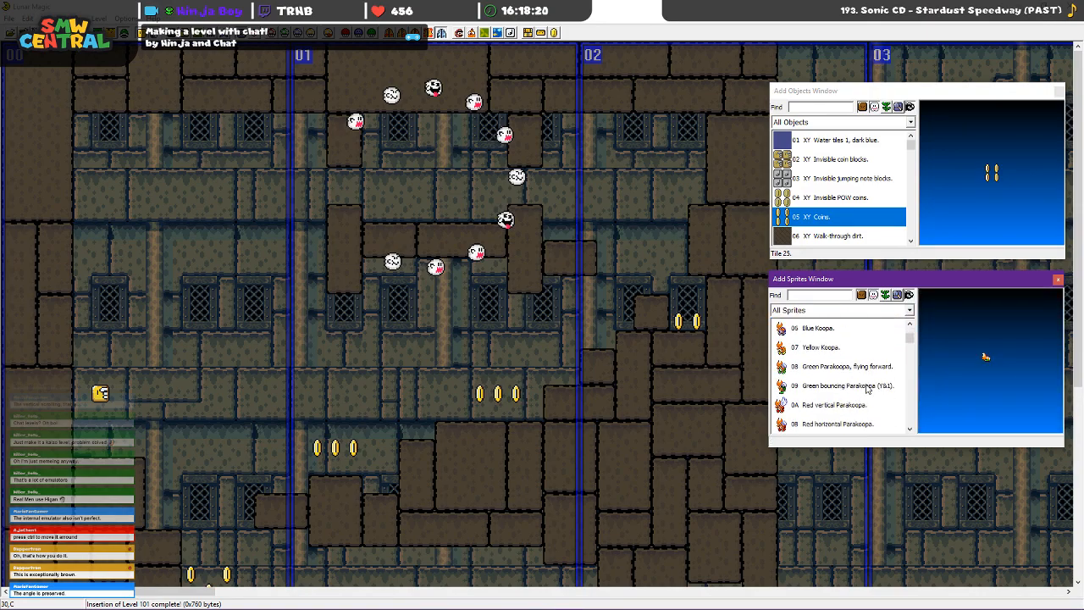
pyautogui.click(835, 385)
pyautogui.rightClick(477, 205)
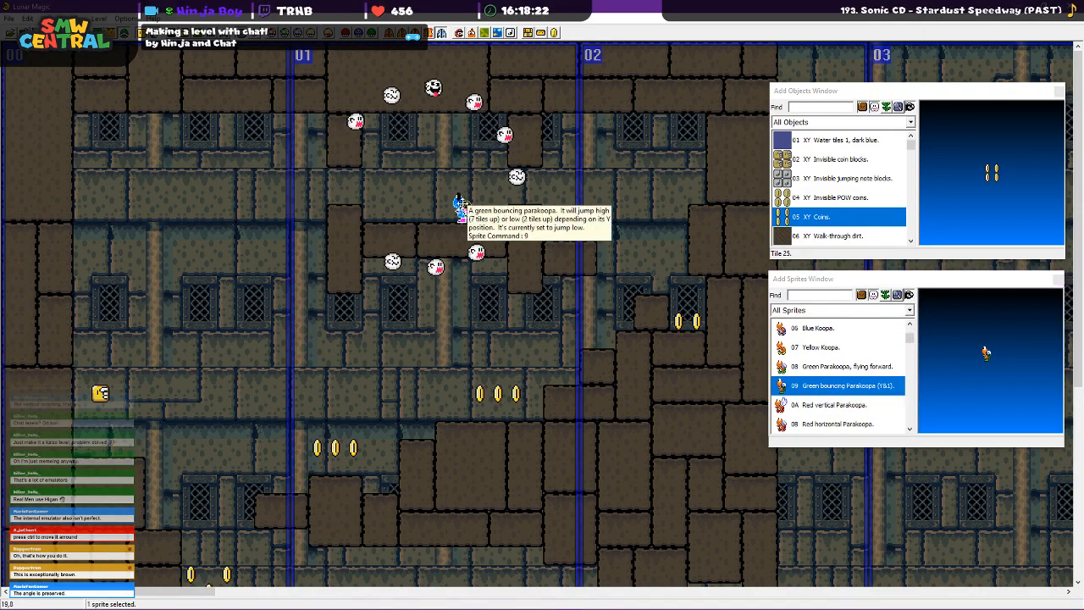
pyautogui.moveTo(477, 205); pyautogui.dragTo(395, 183)
pyautogui.click(424, 287)
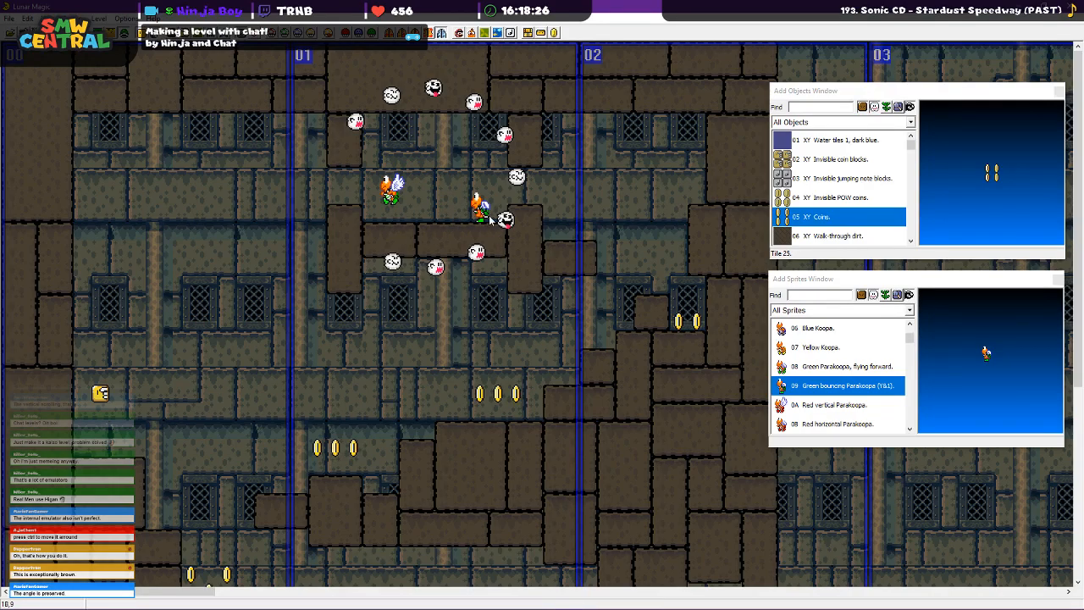
pyautogui.hotkey('ctrl', 's')
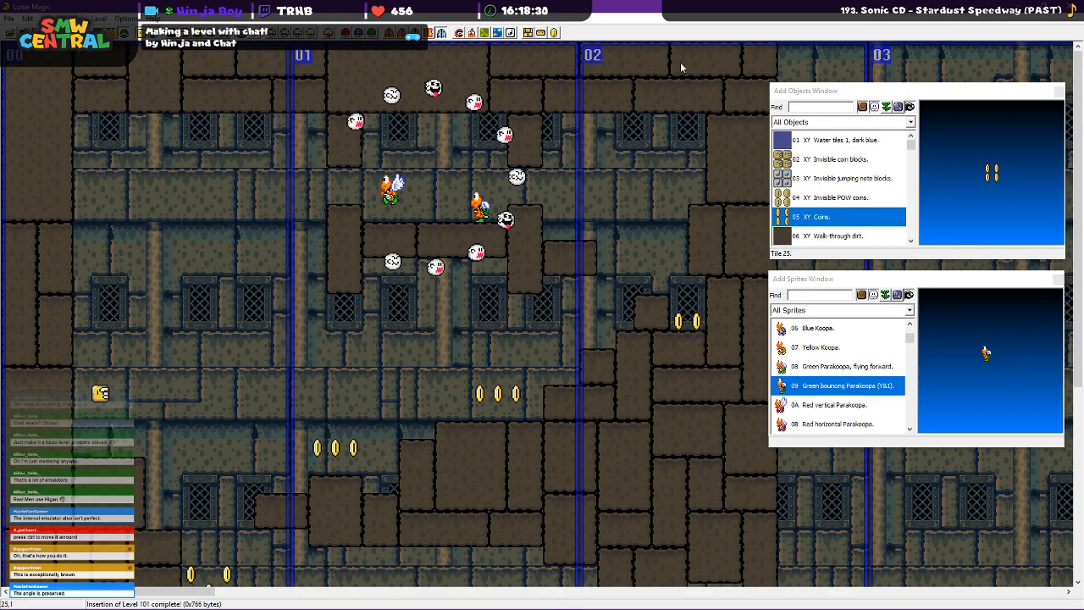
# Launch the level in the emulator, fast-forward to the overworld map, and enter the castle
pyautogui.press('F4')
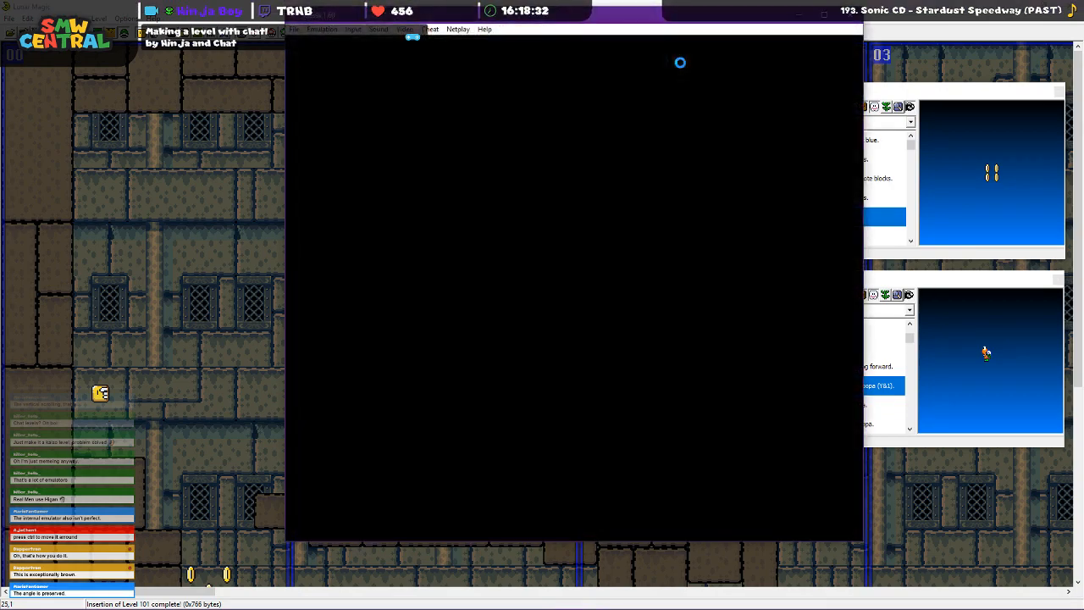
pyautogui.press('Tab')
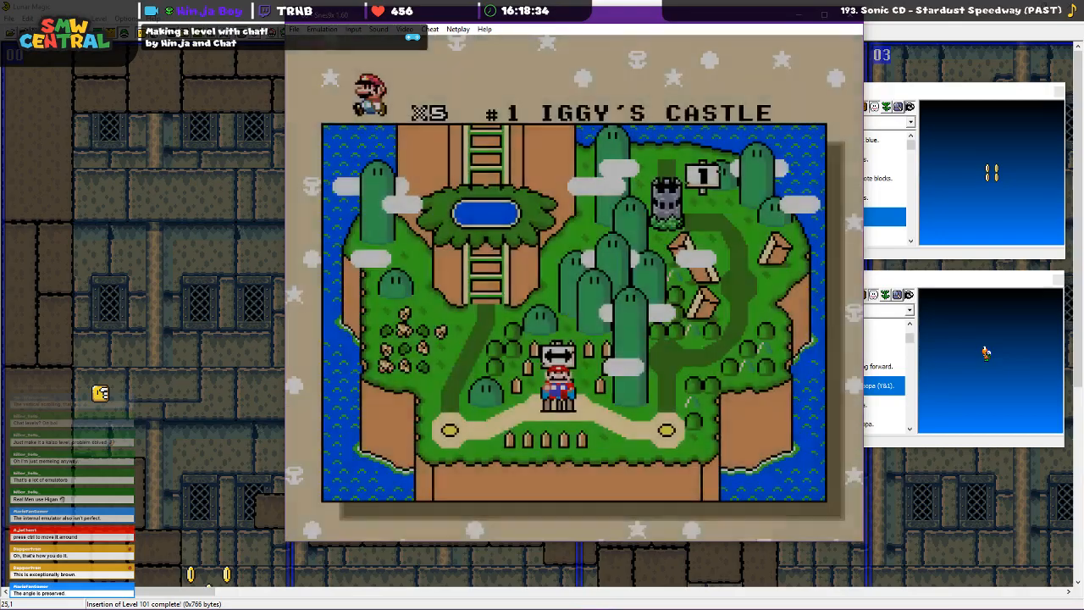
pyautogui.press('Right')
pyautogui.press('Right')
pyautogui.press('c')
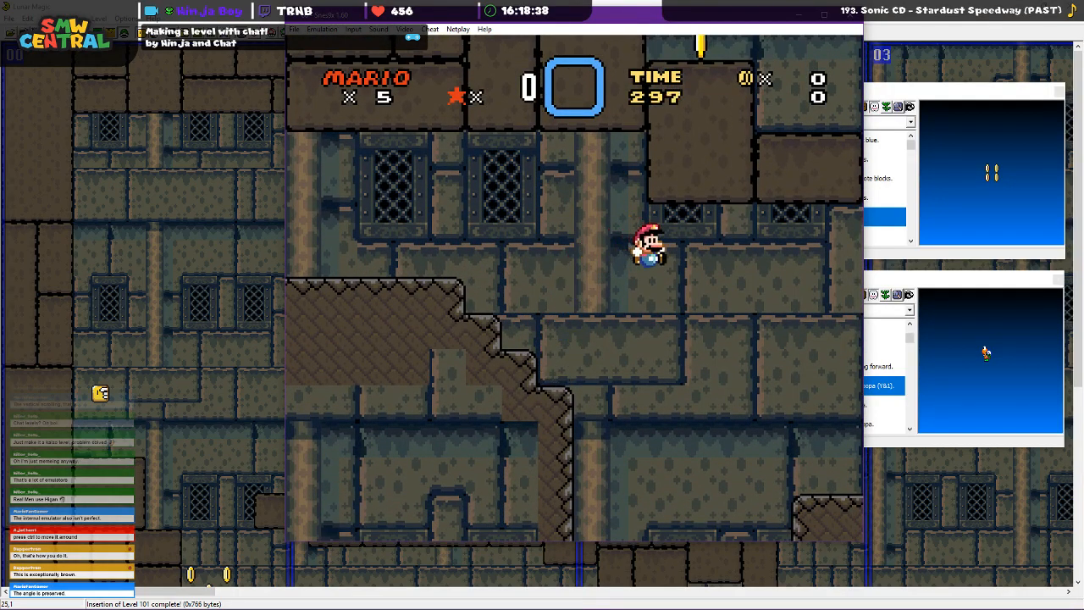
# Cross by the winged blocks to the upper ledge, hit the question block, and head for the stepped blocks
pyautogui.press('c')
pyautogui.press('Left')
pyautogui.press('c')
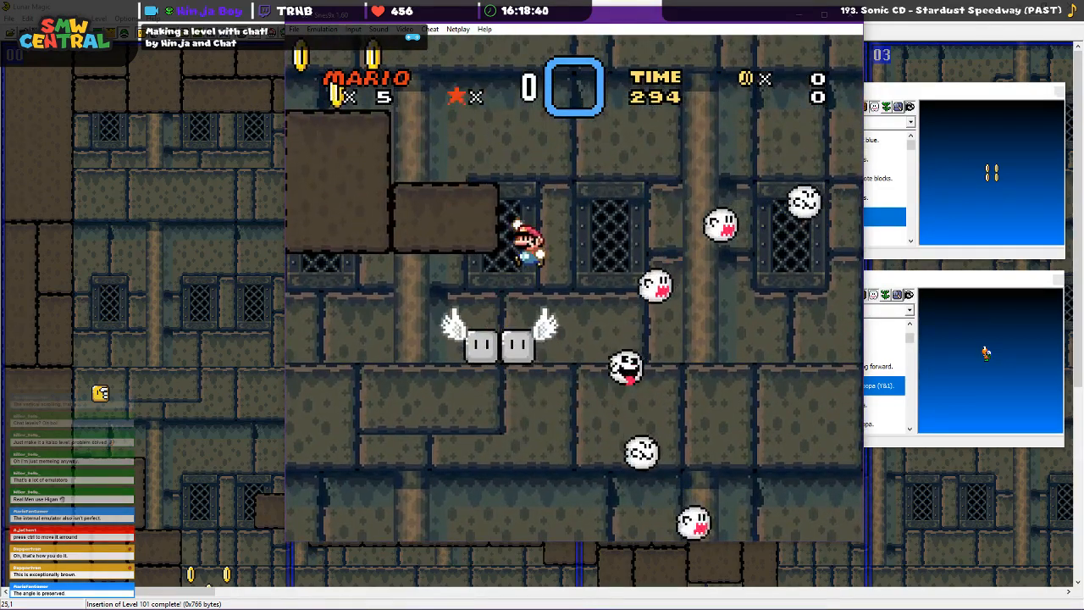
pyautogui.press('Right')
pyautogui.press('Left')
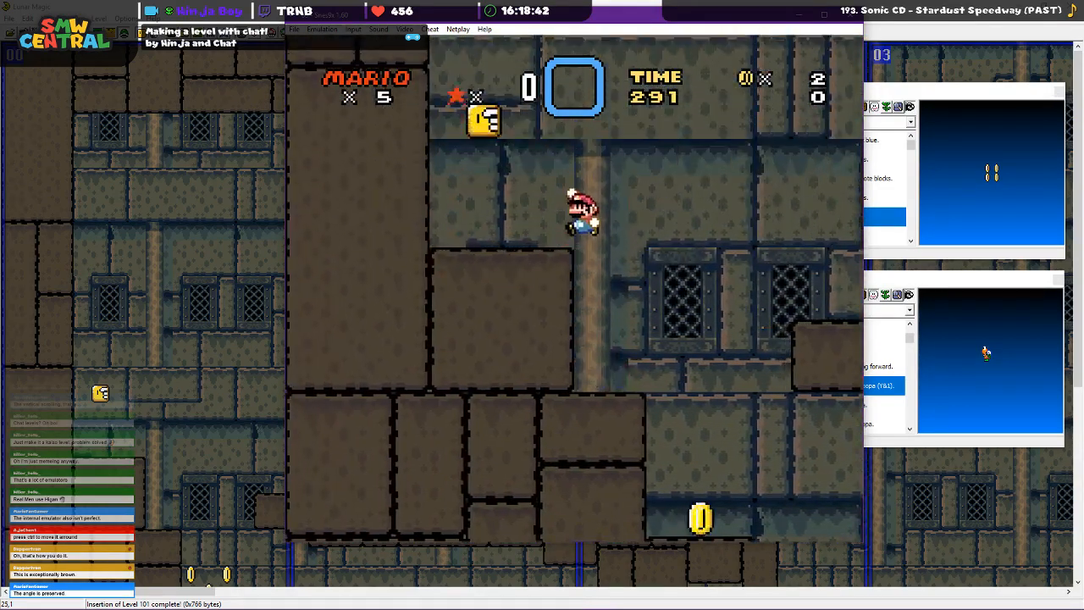
pyautogui.press('c')
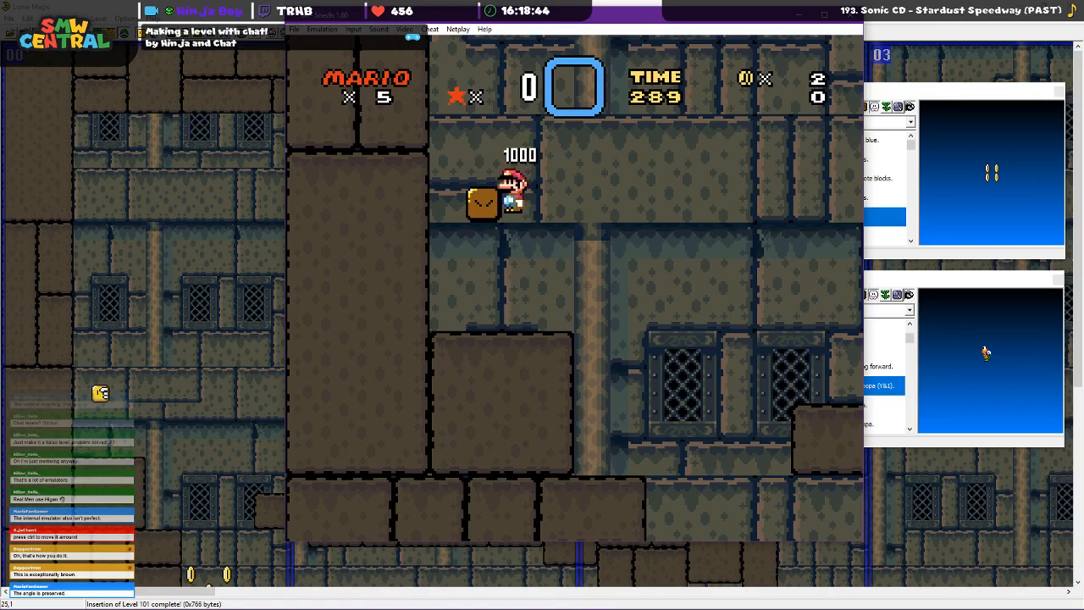
pyautogui.press('Right')
pyautogui.press('c')
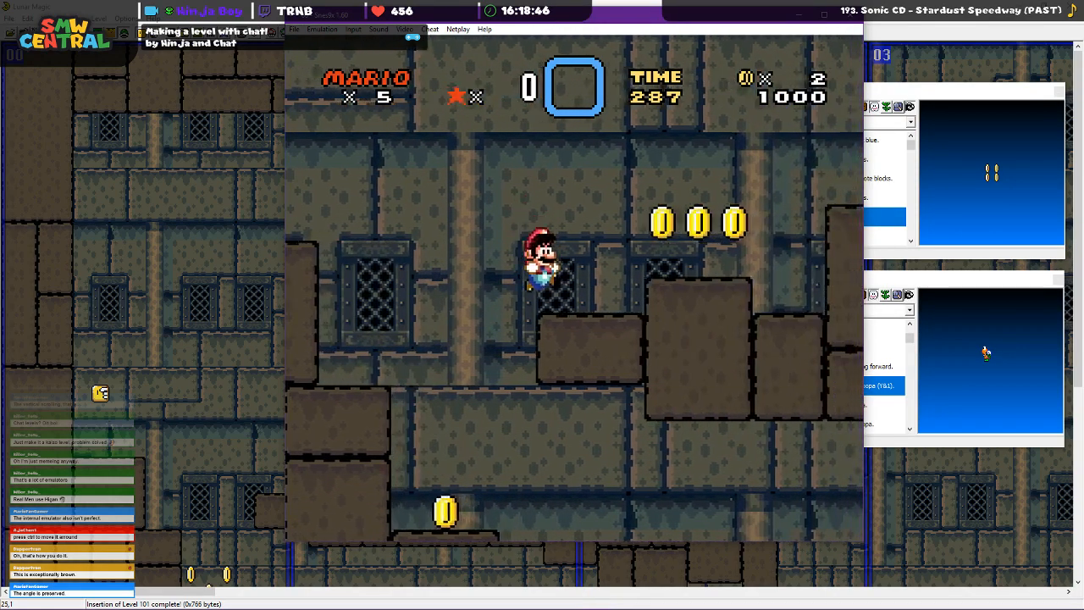
# Climb the stepped blocks, collecting coins, up to the pillar on the far side of the Boo ring platform
pyautogui.press('c')
pyautogui.press('Right')
pyautogui.press('Right')
pyautogui.press('c')
pyautogui.press('c')
pyautogui.press('Left')
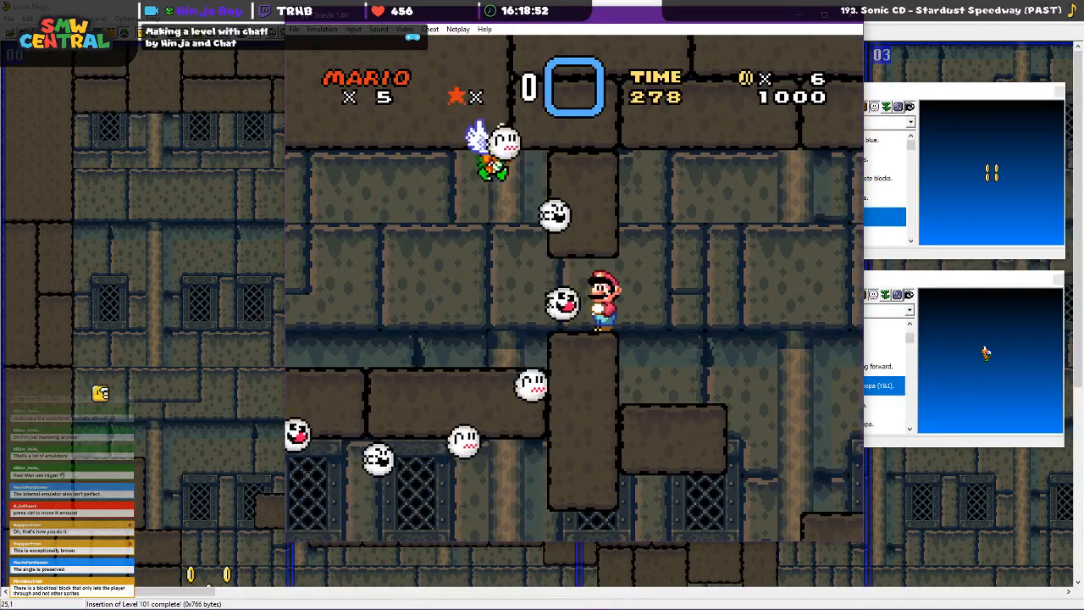
# Cross the platform past the Boo ring and Parakoopa, drop off its left end, and close the emulator
pyautogui.press('Left')
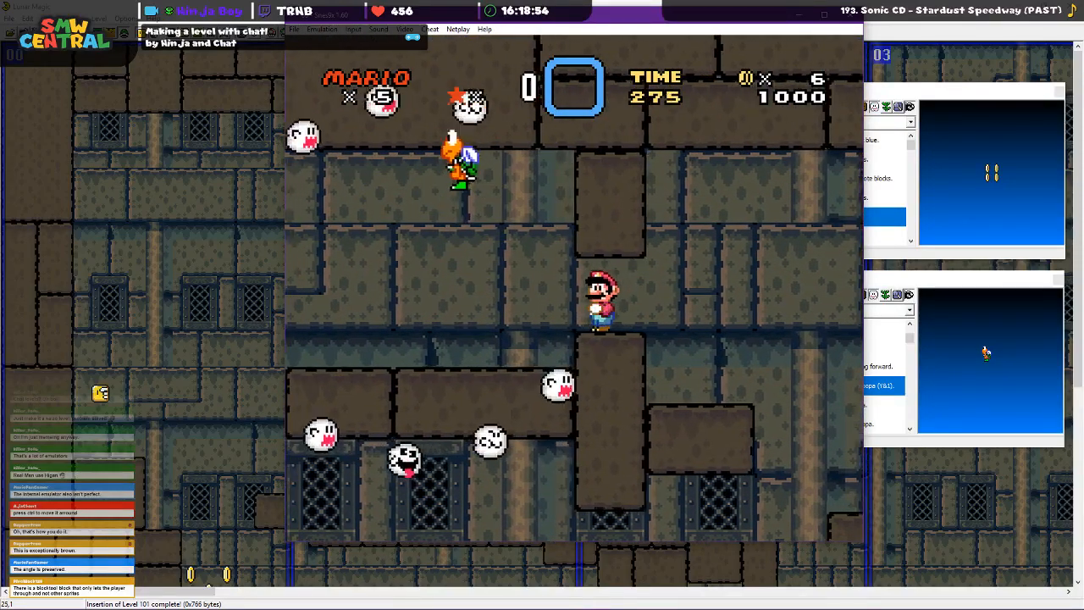
pyautogui.press('Right')
pyautogui.press('Right')
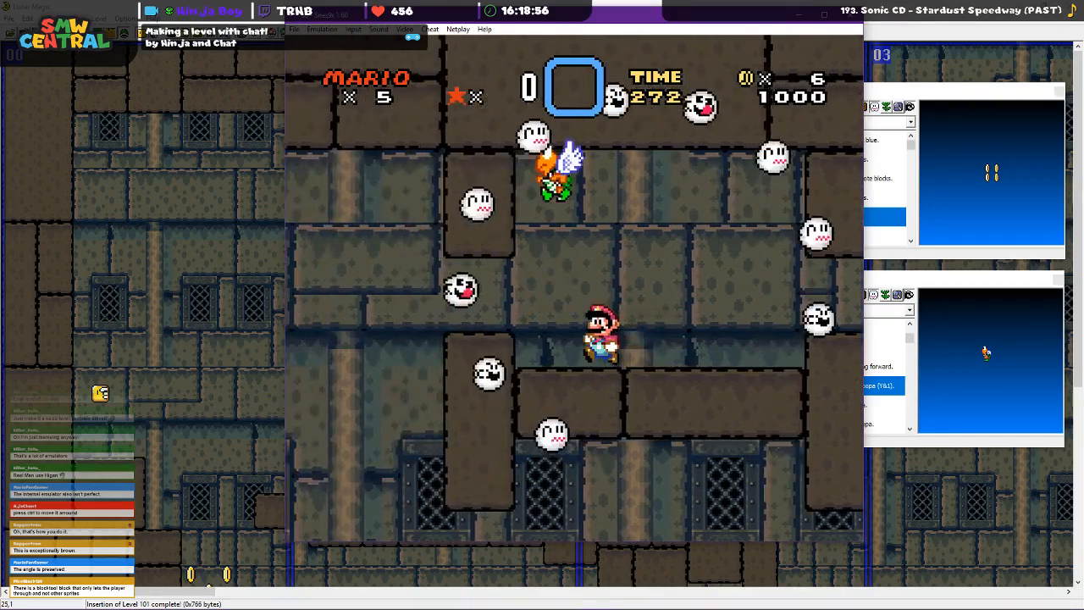
pyautogui.press('Left')
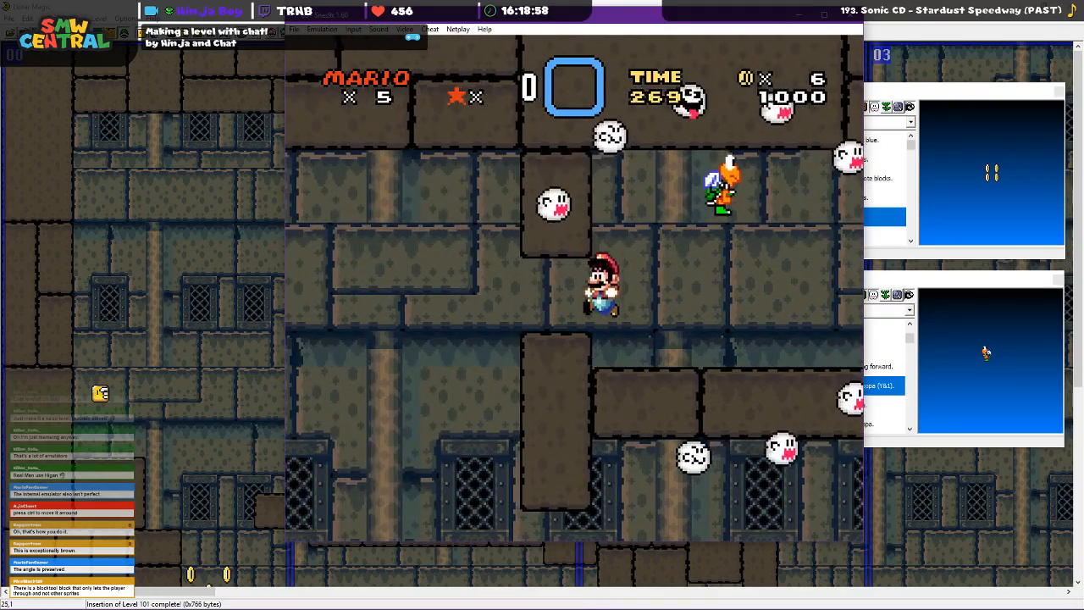
pyautogui.press('c')
pyautogui.press('Left')
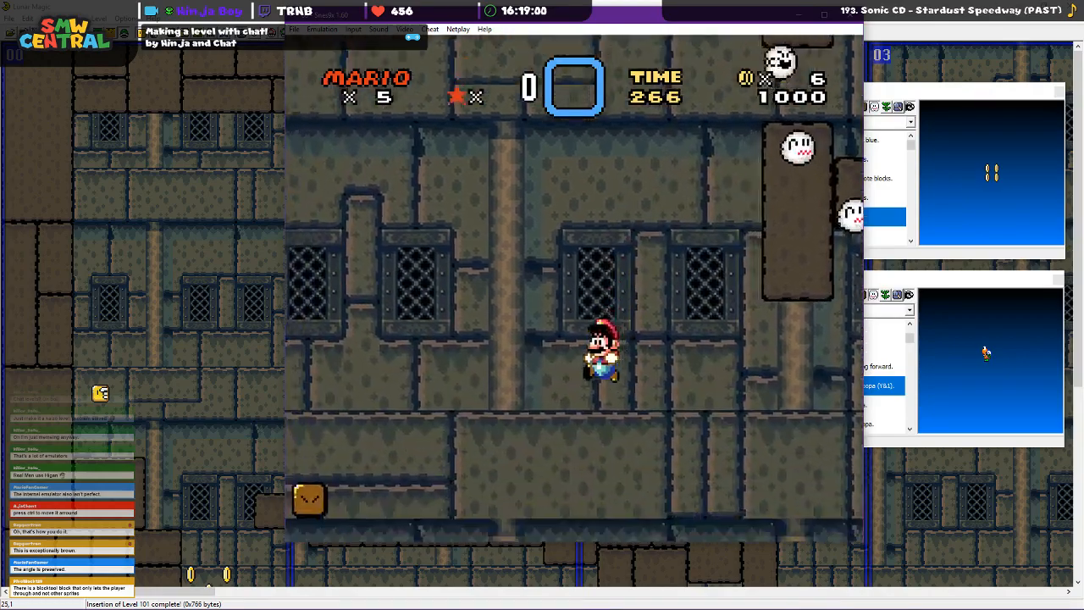
pyautogui.press('Right')
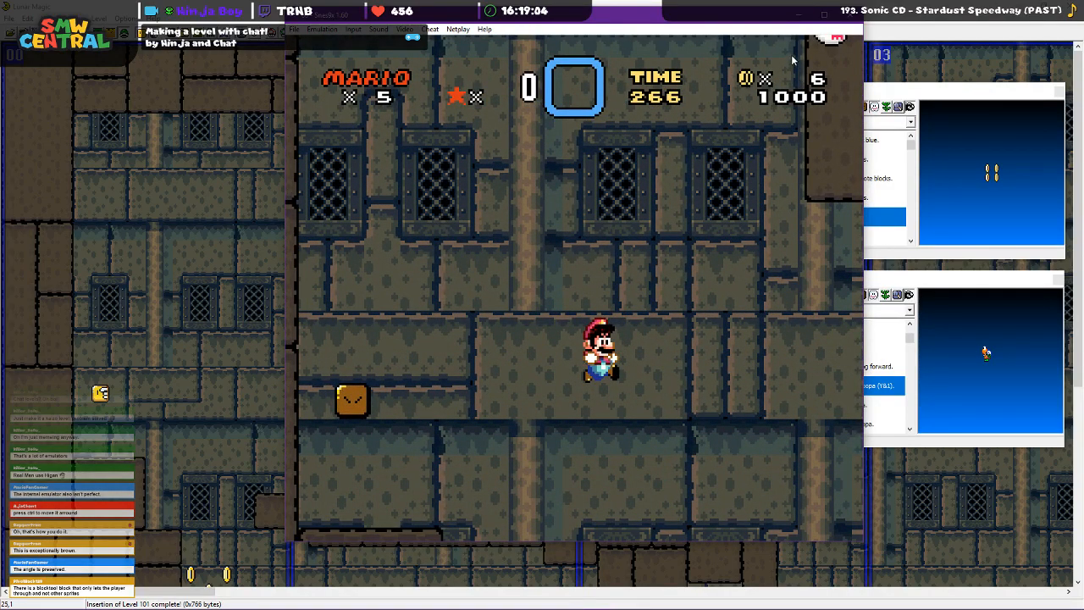
pyautogui.click(849, 16)
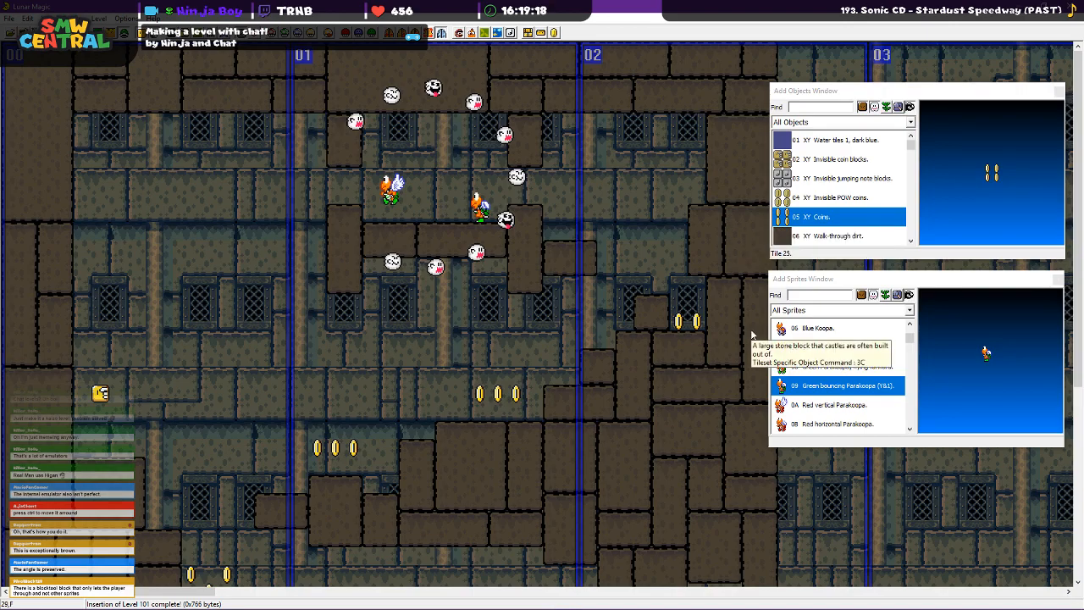
# Raise the right-hand Parakoopa one tile to line up with the other one, and save the level
pyautogui.moveTo(479, 227); pyautogui.dragTo(479, 197)
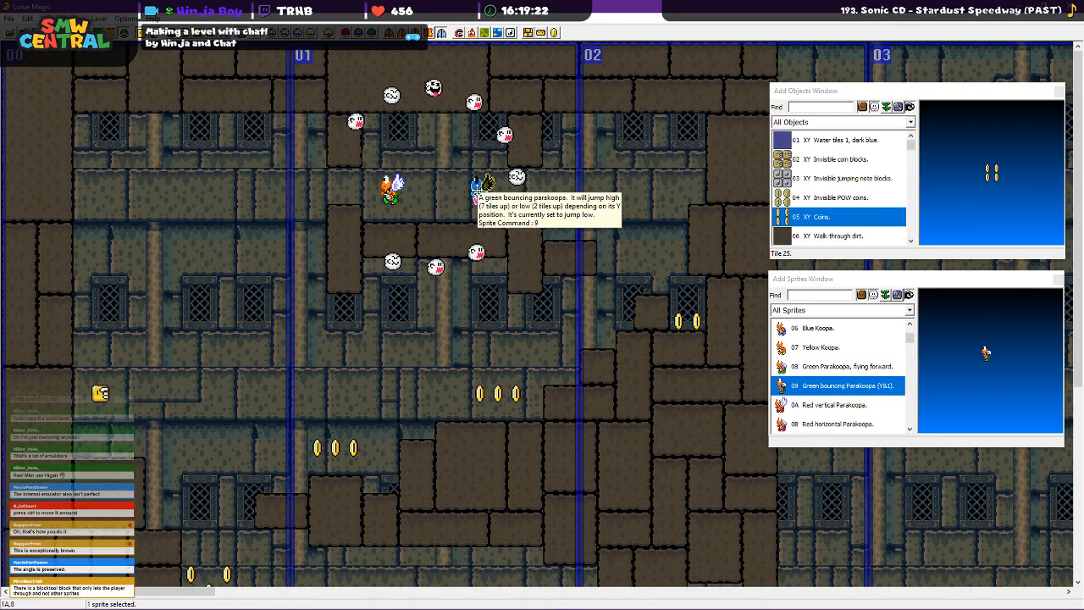
pyautogui.click(239, 108)
pyautogui.hotkey('ctrl', 's')
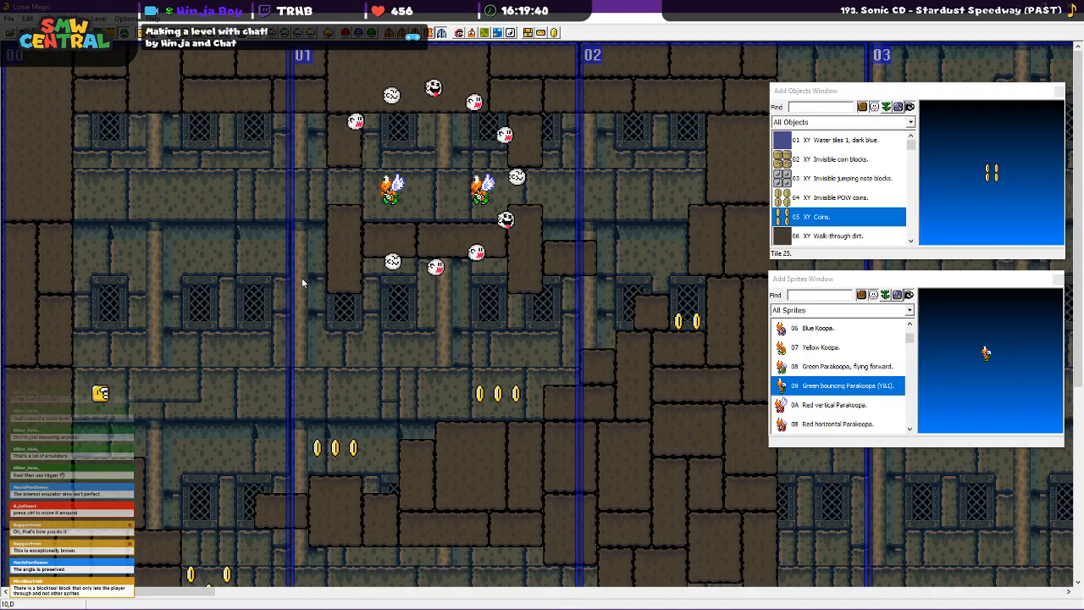
# Add two stepped castle stone blocks left of the platform's left pillar, four and three tiles wide, both two tiles high
pyautogui.moveTo(371, 242); pyautogui.dragTo(281, 260)
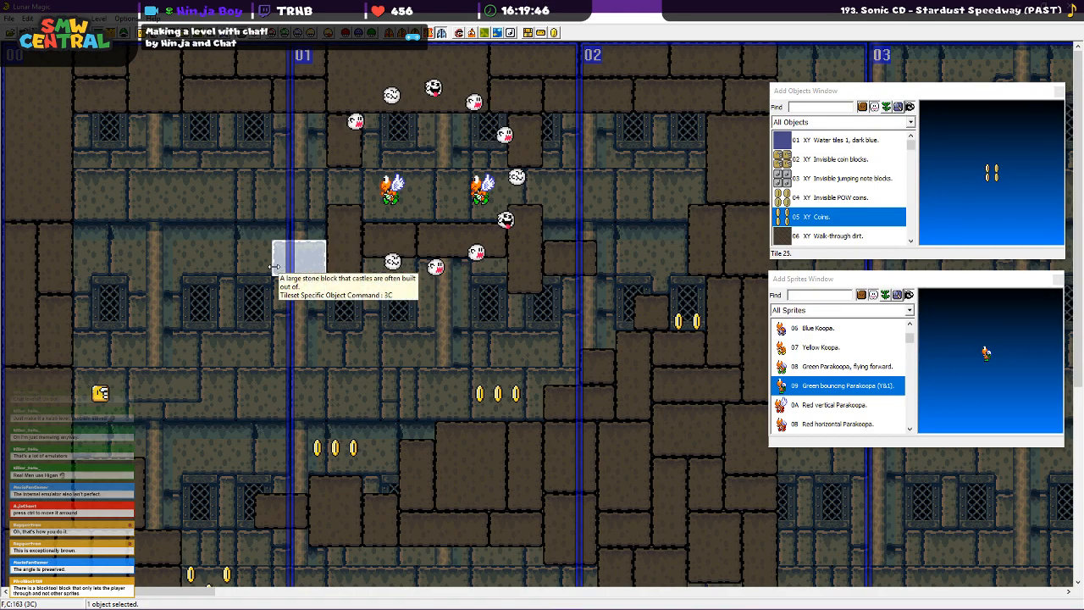
pyautogui.moveTo(309, 265)
pyautogui.mouseDown()
pyautogui.moveTo(292, 266)
pyautogui.moveTo(317, 260)
pyautogui.mouseUp()
pyautogui.click(293, 308)
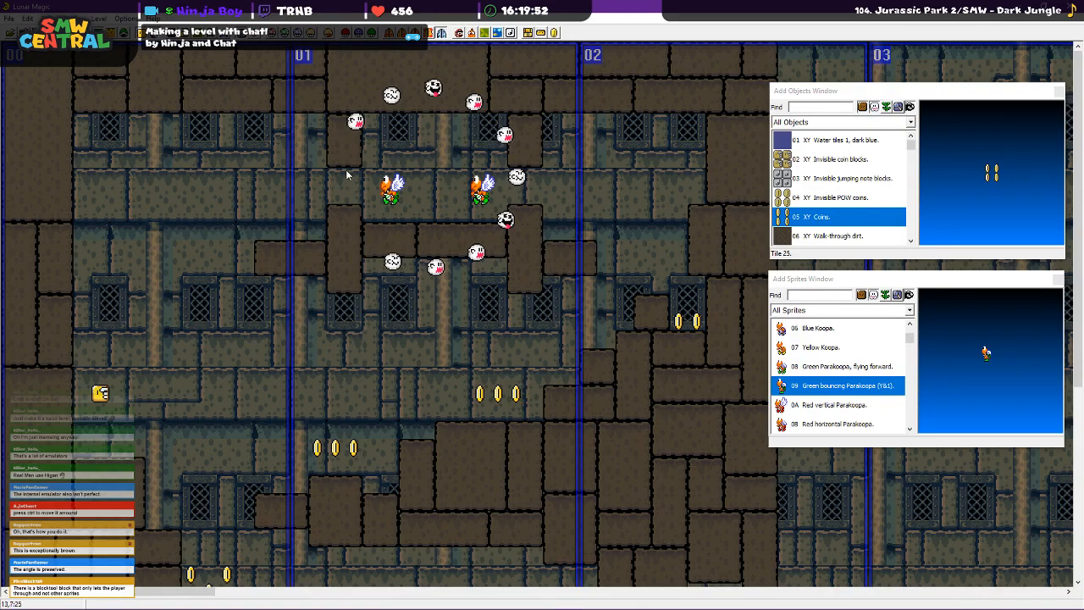
pyautogui.moveTo(407, 246); pyautogui.dragTo(240, 217)
pyautogui.click(447, 287)
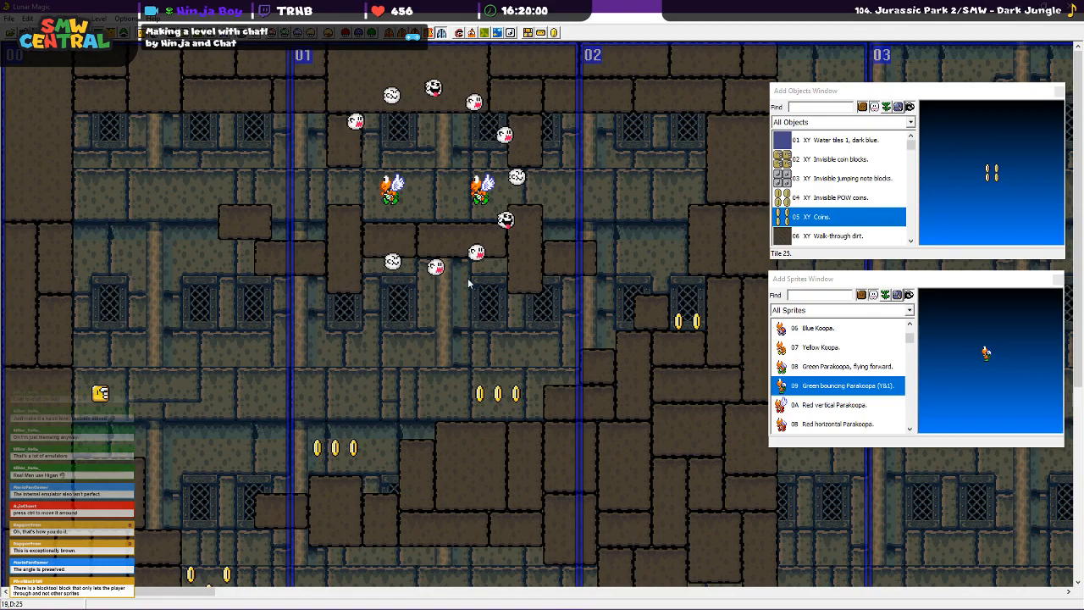
# Copy castle stone blocks left of the stepped blocks: one four by two tiles beside them, one three by four against the left wall
pyautogui.click(650, 311)
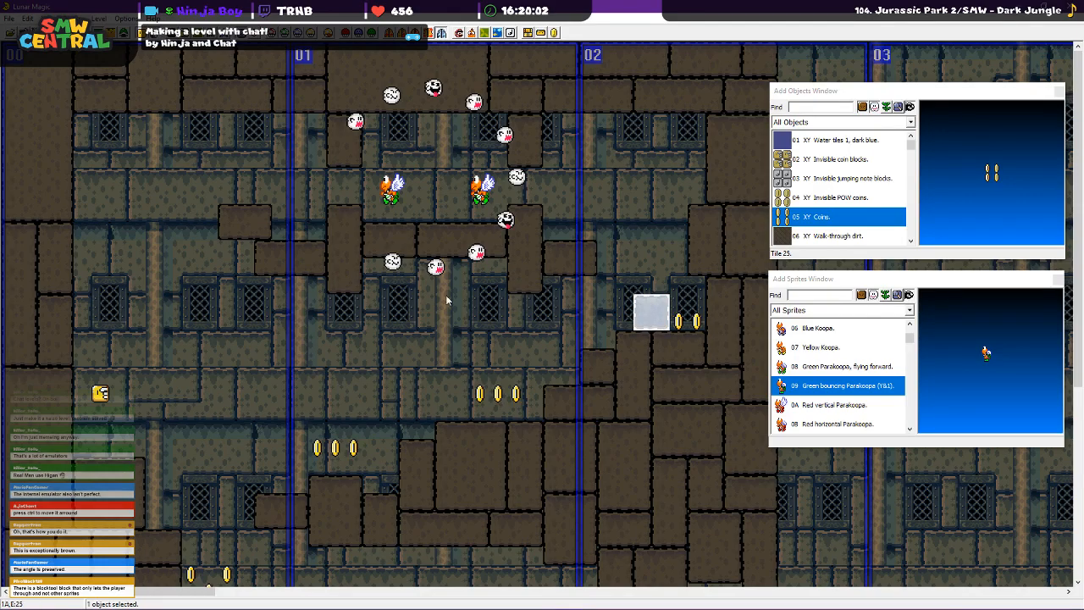
pyautogui.rightClick(231, 255)
pyautogui.moveTo(233, 255); pyautogui.dragTo(255, 254)
pyautogui.click(233, 302)
pyautogui.click(344, 498)
pyautogui.rightClick(103, 260)
pyautogui.moveTo(103, 264); pyautogui.dragTo(87, 266)
pyautogui.click(188, 304)
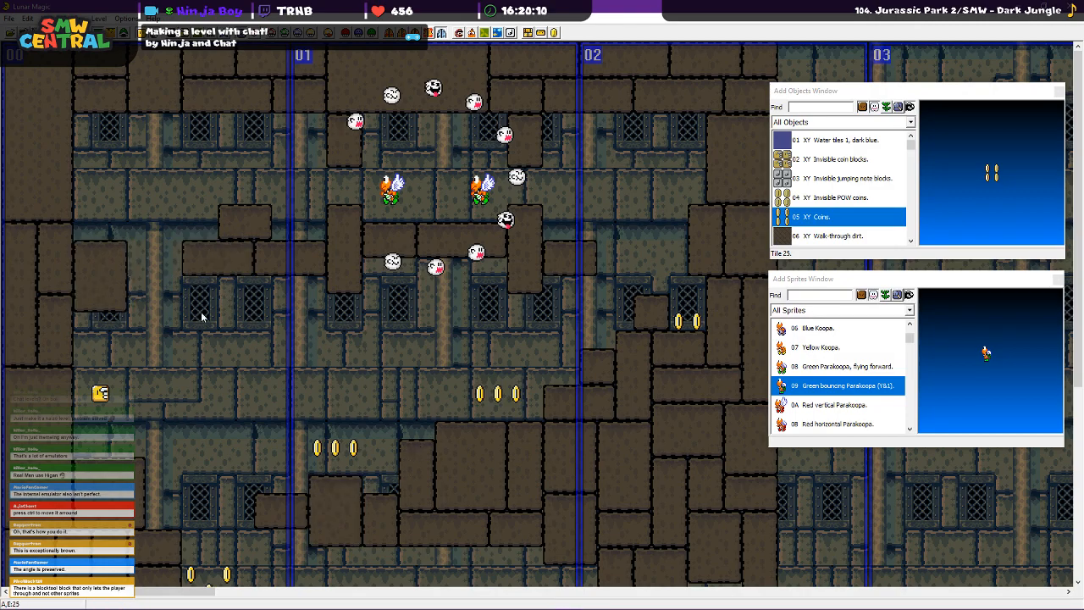
# Fill the gap between the two copied blocks with a castle stone block three tiles wide and three high
pyautogui.click(445, 493)
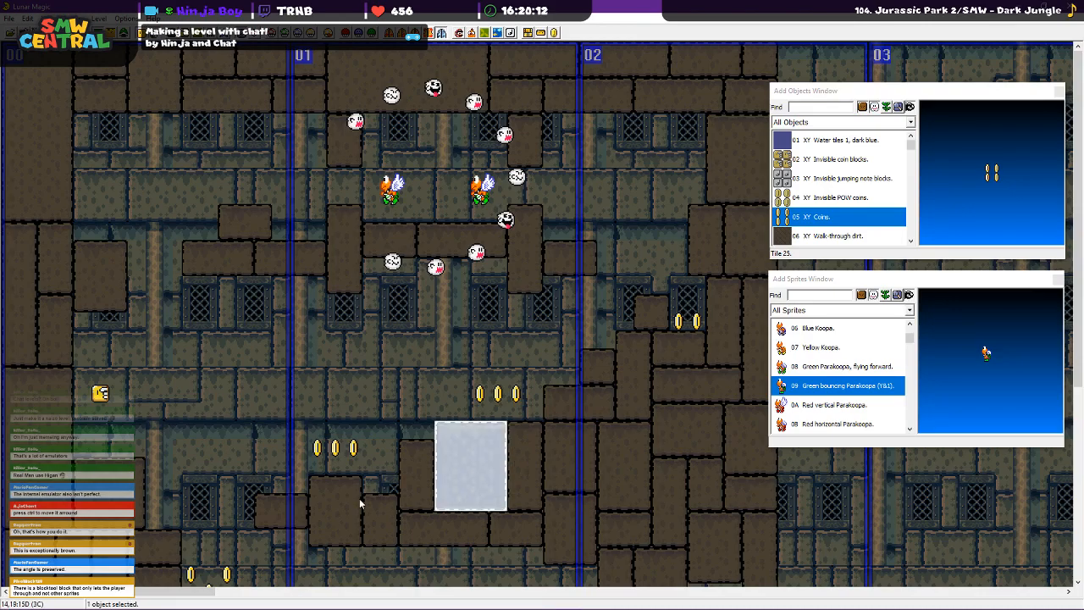
pyautogui.click(392, 517)
pyautogui.rightClick(121, 269)
pyautogui.moveTo(126, 282); pyautogui.dragTo(170, 265)
pyautogui.click(176, 197)
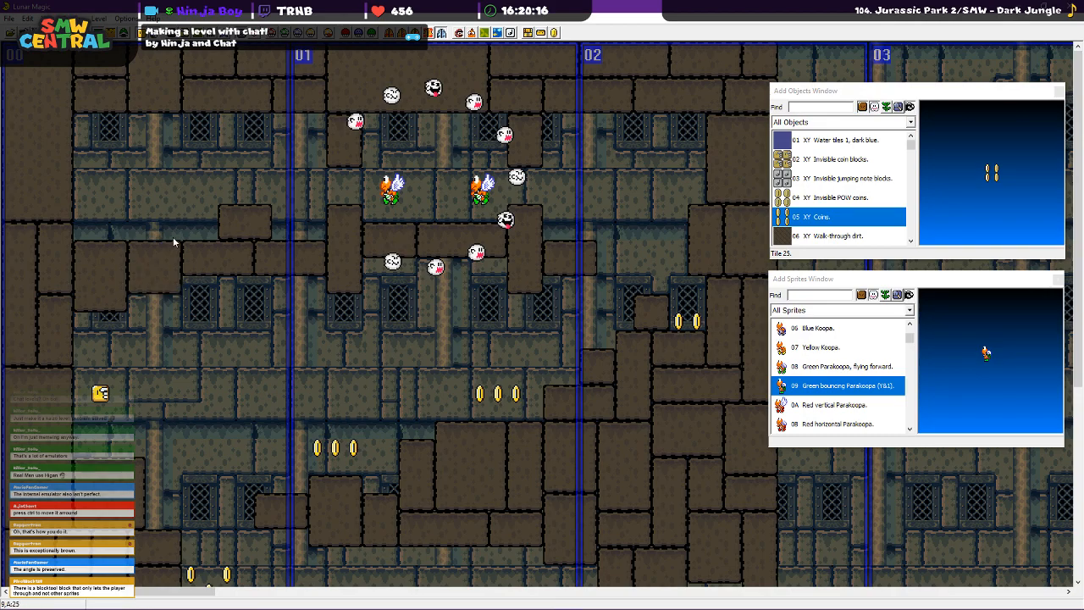
# Add a castle stone block three tiles wide and two high on top of the ledge near the left wall
pyautogui.click(530, 460)
pyautogui.rightClick(88, 164)
pyautogui.moveTo(99, 196); pyautogui.dragTo(131, 191)
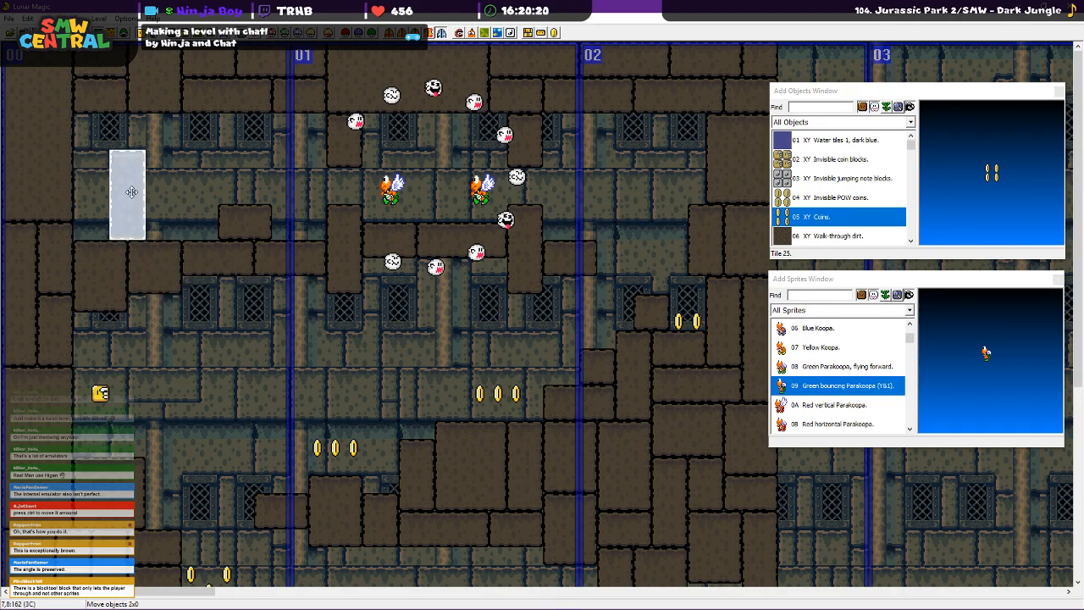
pyautogui.moveTo(126, 242)
pyautogui.mouseDown()
pyautogui.moveTo(144, 175)
pyautogui.moveTo(161, 176)
pyautogui.moveTo(138, 224)
pyautogui.moveTo(122, 225)
pyautogui.mouseUp()
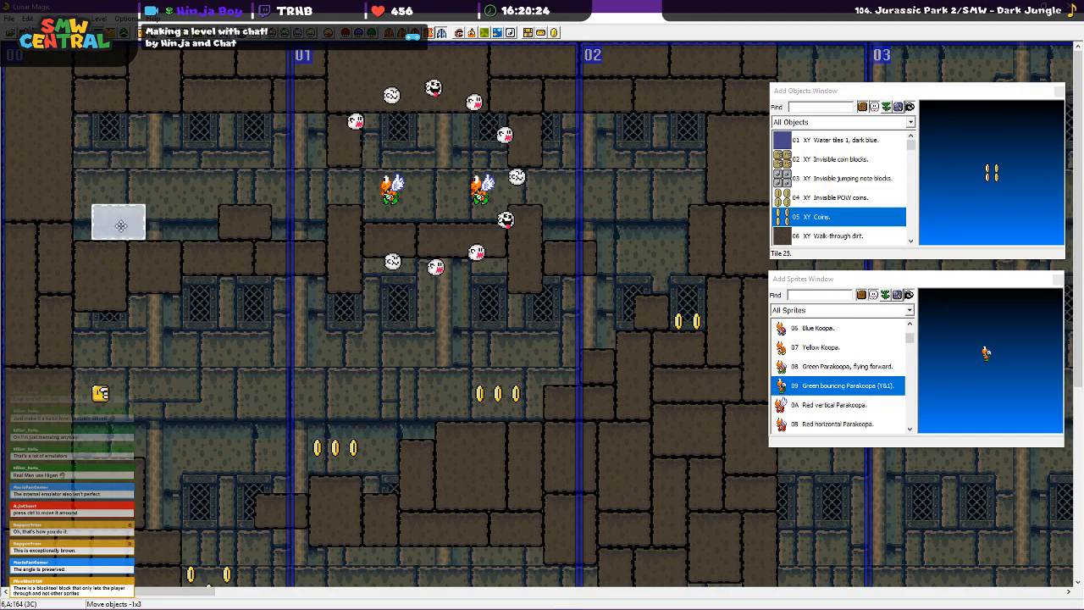
pyautogui.click(164, 189)
# Form the upper row left of the pillar from three- and two-tile-wide blocks, stack a two-by-two block on top, and save the level
pyautogui.moveTo(232, 217); pyautogui.dragTo(267, 213)
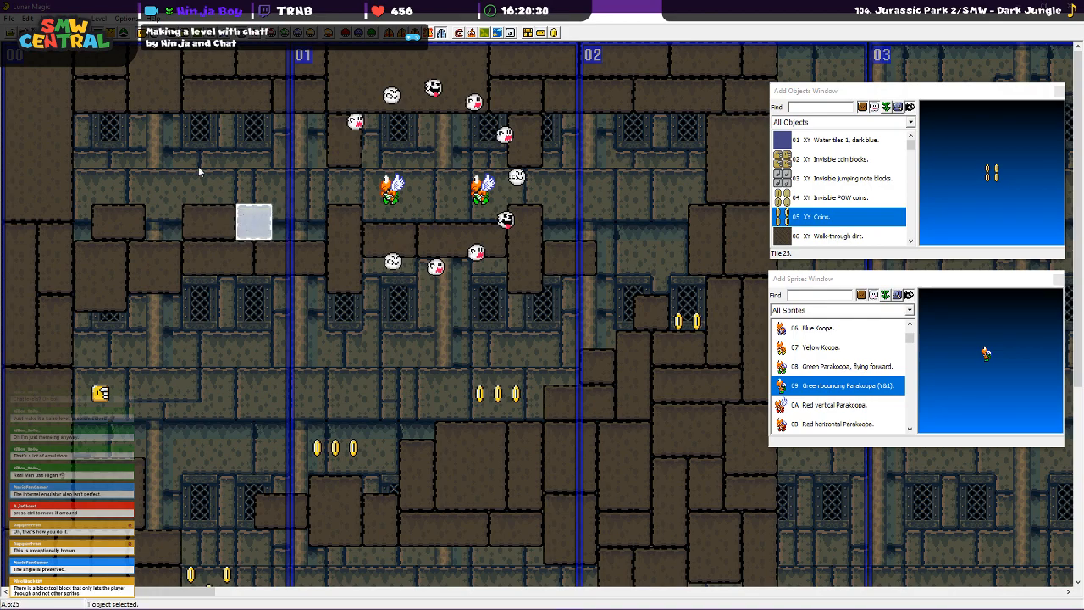
pyautogui.rightClick(197, 166)
pyautogui.moveTo(213, 167); pyautogui.dragTo(241, 178)
pyautogui.click(192, 171)
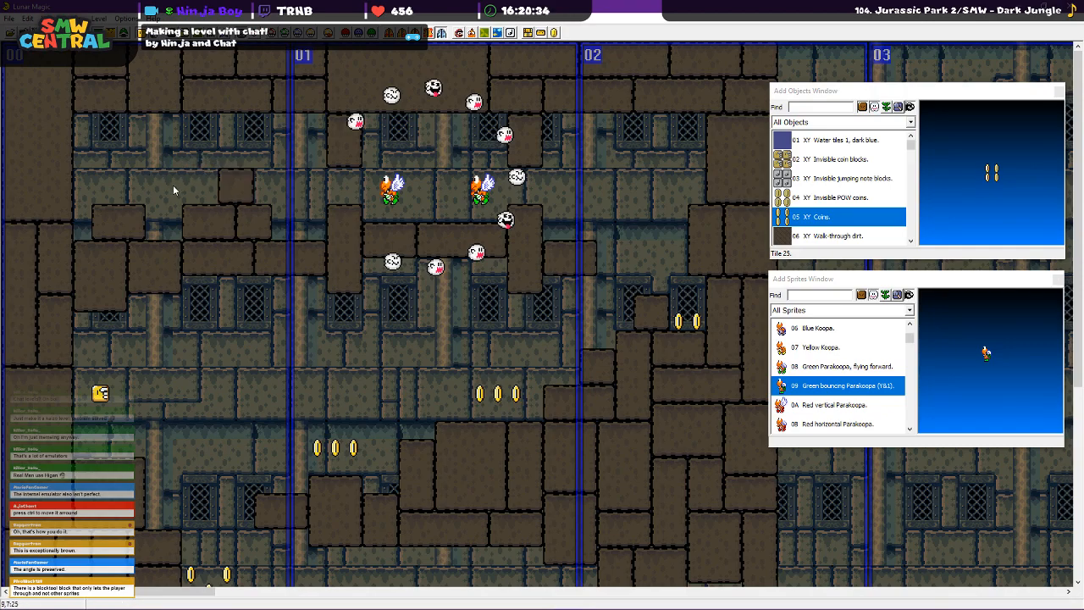
pyautogui.hotkey('ctrl', 's')
# Place a portable spring board sprite on the small stone block near the left wall, and save the level
pyautogui.click(124, 33)
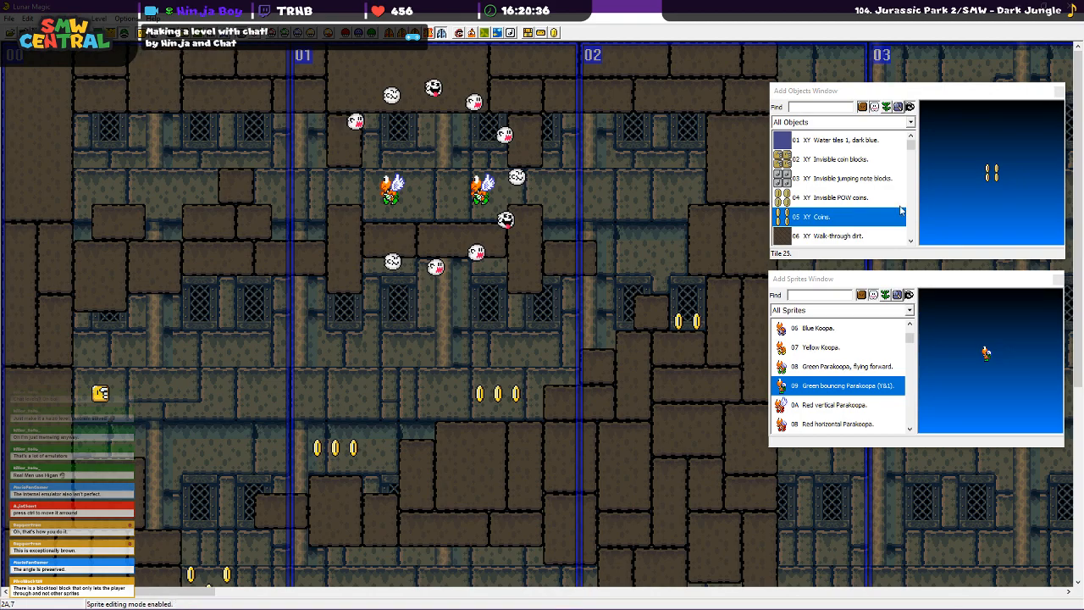
pyautogui.scroll(-10, 819, 365)
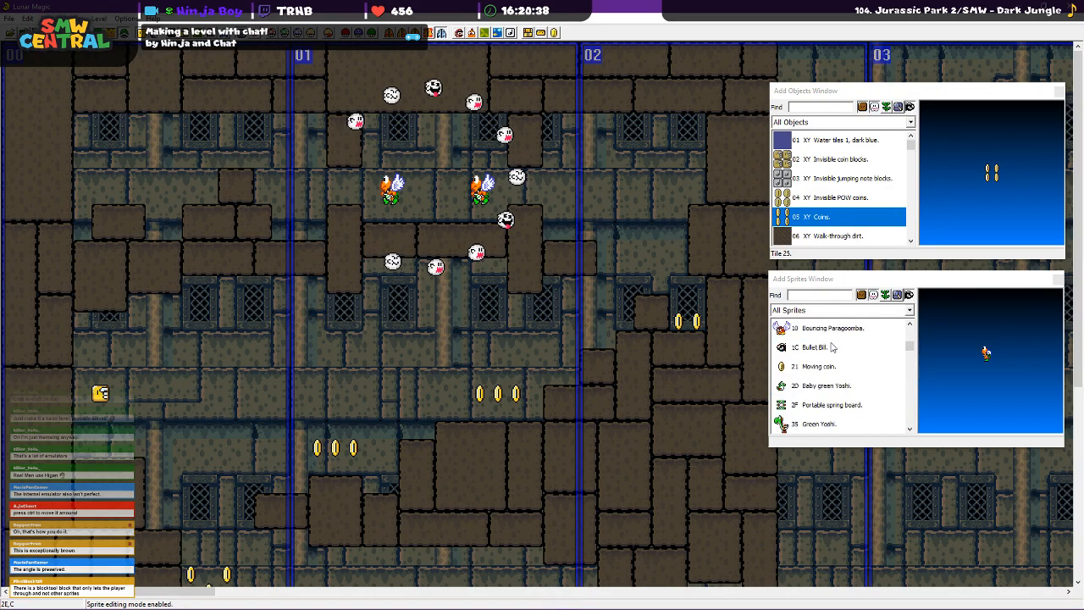
pyautogui.click(820, 348)
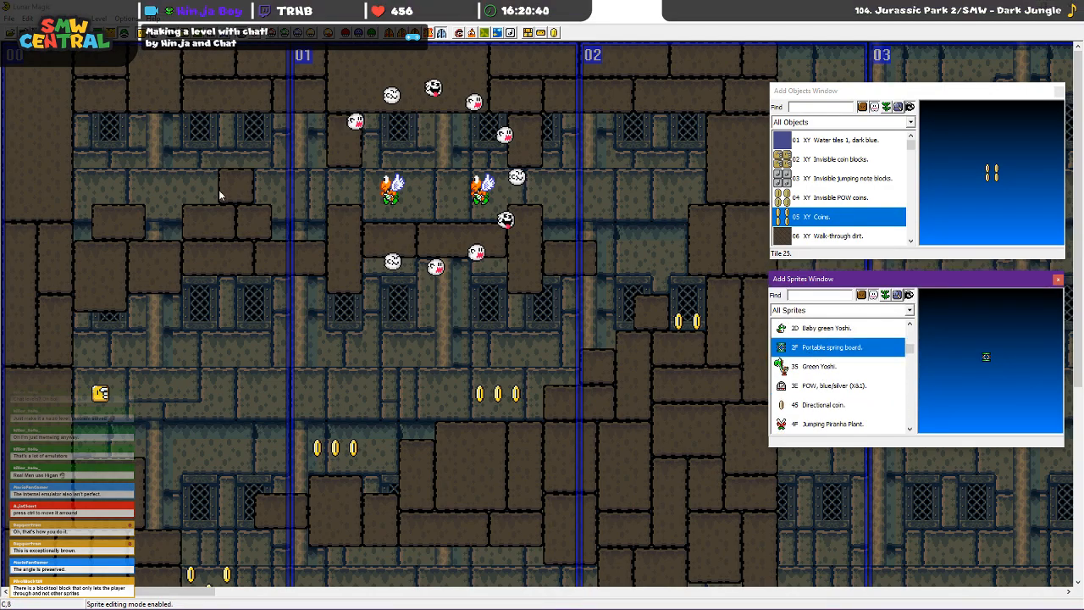
pyautogui.click(123, 198)
pyautogui.click(181, 164)
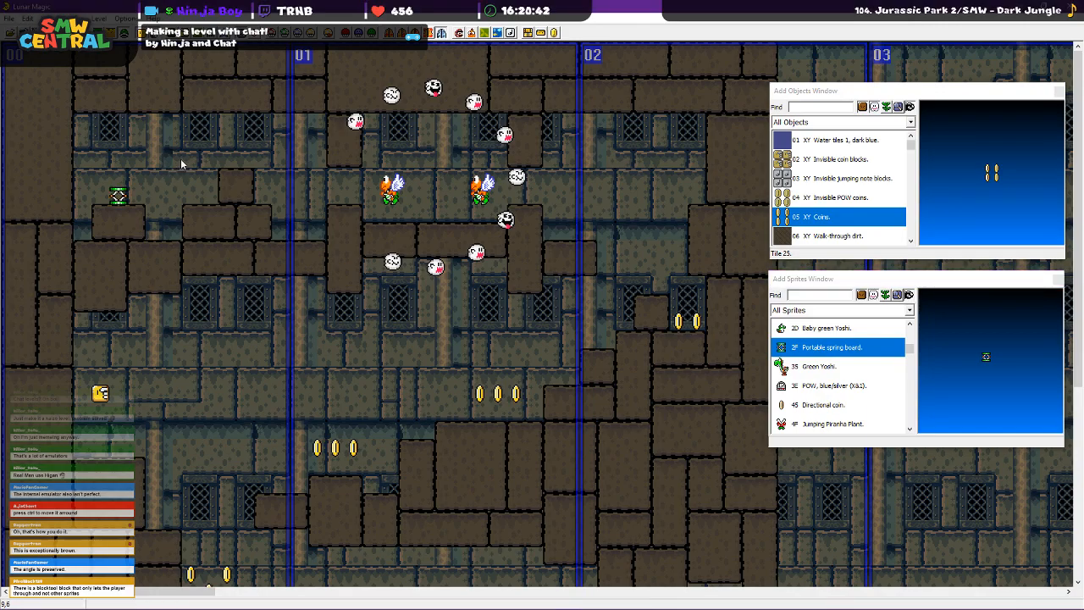
pyautogui.hotkey('ctrl', 's')
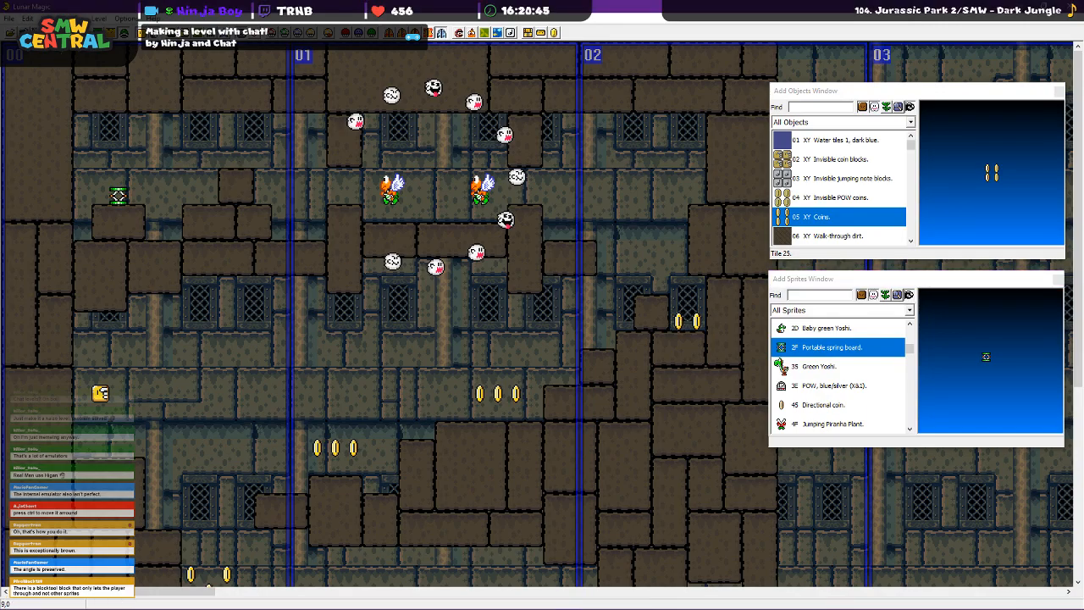
# Copy coins from the far ledge to make a row of three coins above the spring board
pyautogui.click(687, 321)
pyautogui.rightClick(98, 154)
pyautogui.moveTo(126, 156); pyautogui.dragTo(139, 157)
pyautogui.click(226, 166)
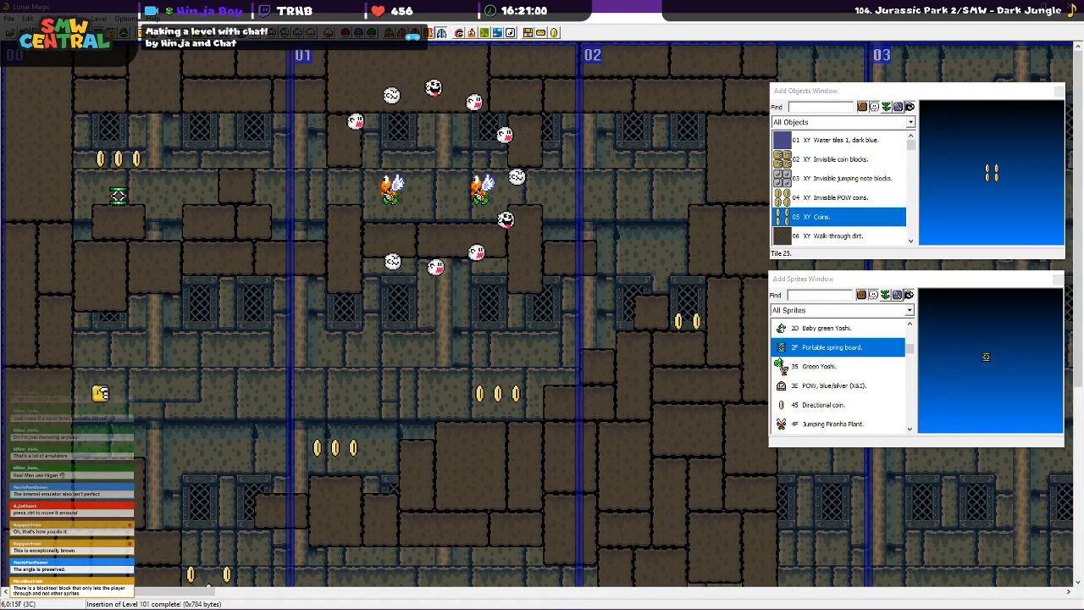
# Pick the counter-clockwise Boo Buddies from the tileset-specific sprites, place them over the existing ring around the Parakoopas, and save the level
pyautogui.click(172, 34)
pyautogui.scroll(-2, 839, 233)
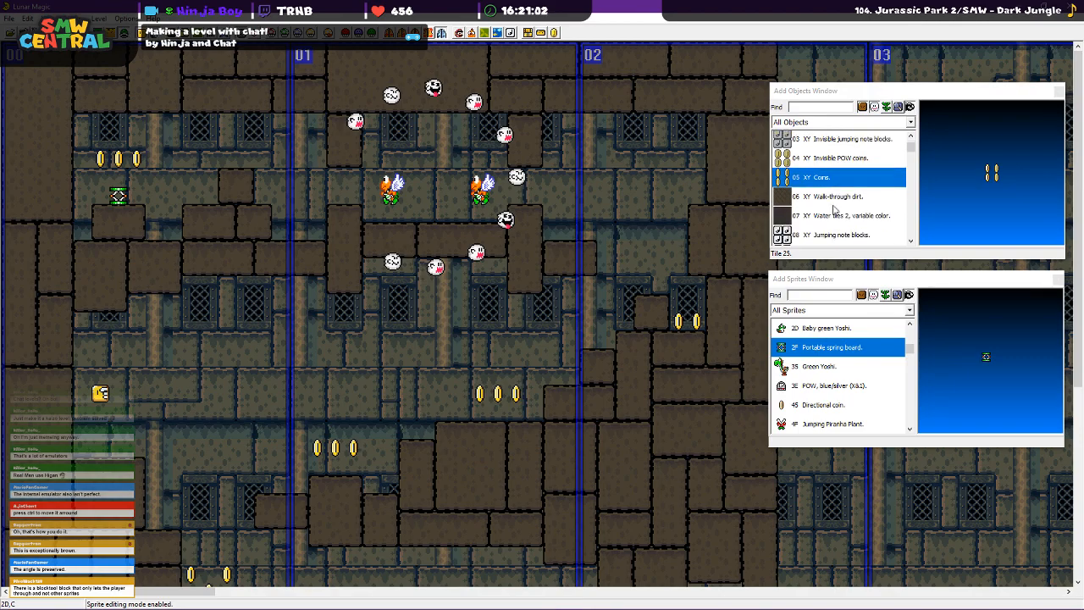
pyautogui.click(835, 311)
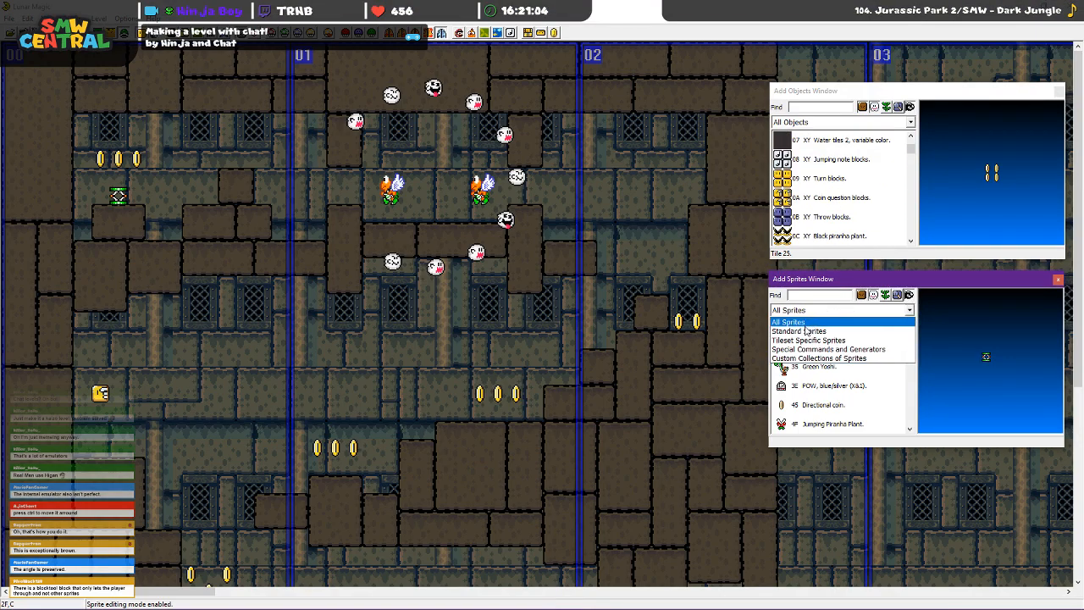
pyautogui.click(815, 320)
pyautogui.click(831, 310)
pyautogui.click(821, 344)
pyautogui.scroll(-3, 840, 360)
pyautogui.click(827, 425)
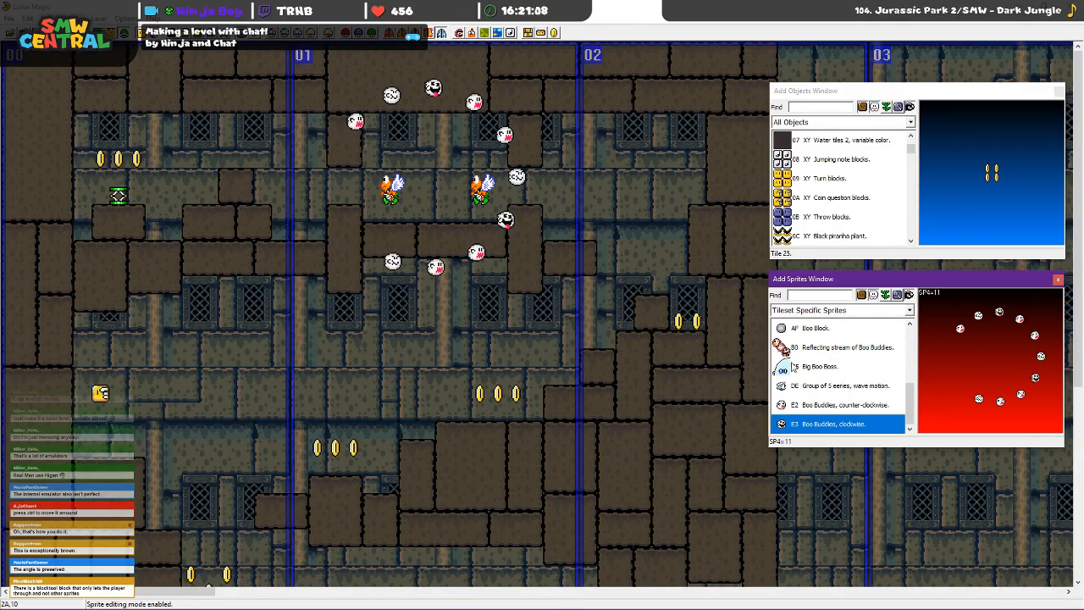
pyautogui.click(822, 407)
pyautogui.rightClick(632, 197)
pyautogui.moveTo(629, 194); pyautogui.dragTo(342, 158)
pyautogui.click(394, 142)
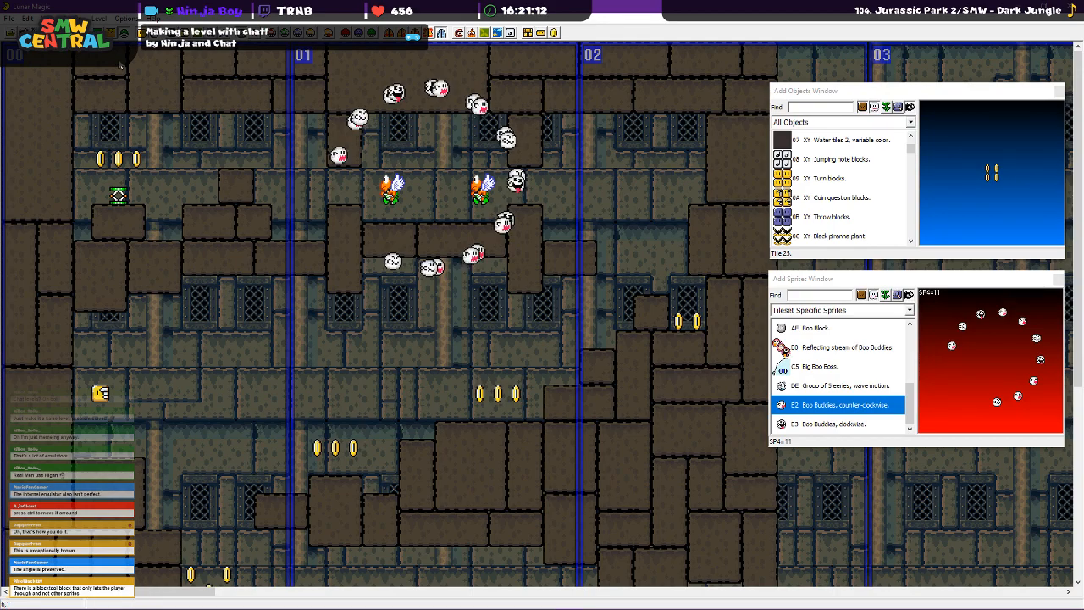
pyautogui.hotkey('ctrl', 's')
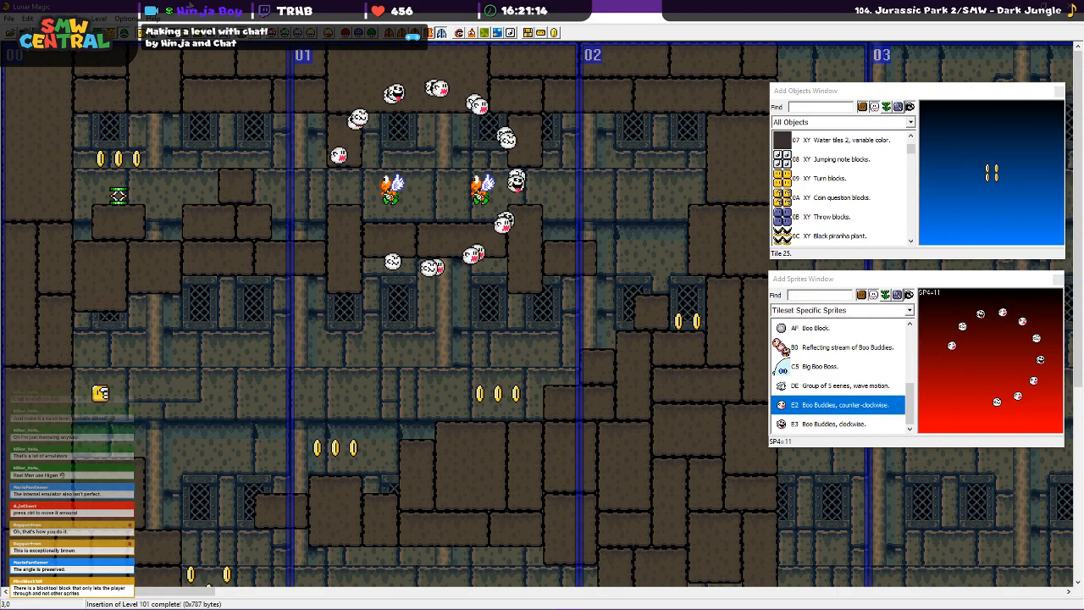
# Playtest the level, bouncing off a spring board onto the tall pillar and returning to the winged blocks, and close the emulator
pyautogui.press('F4')
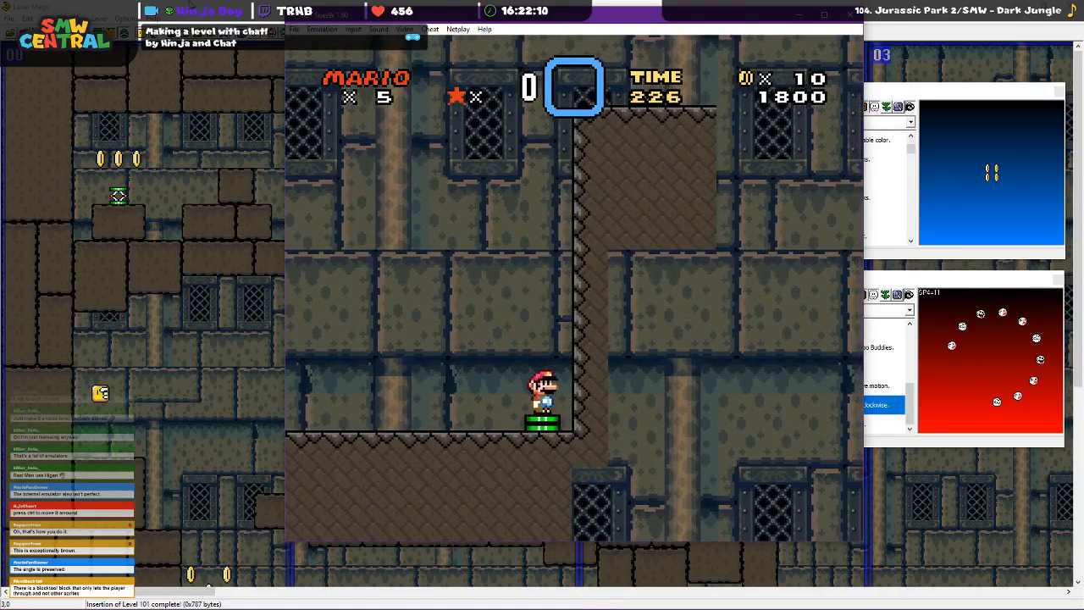
pyautogui.press('Right')
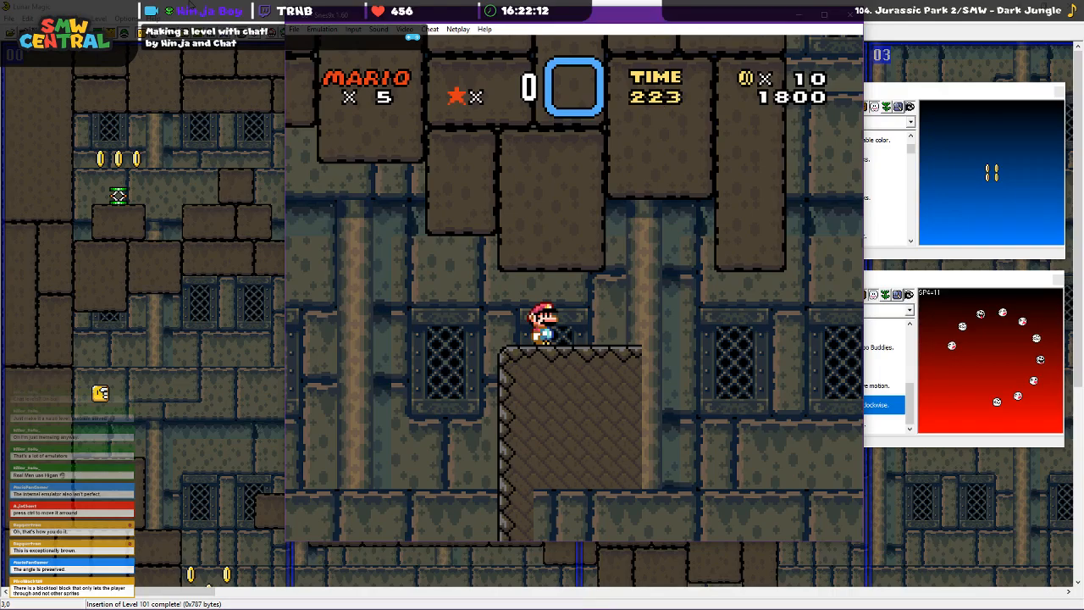
pyautogui.press('Right')
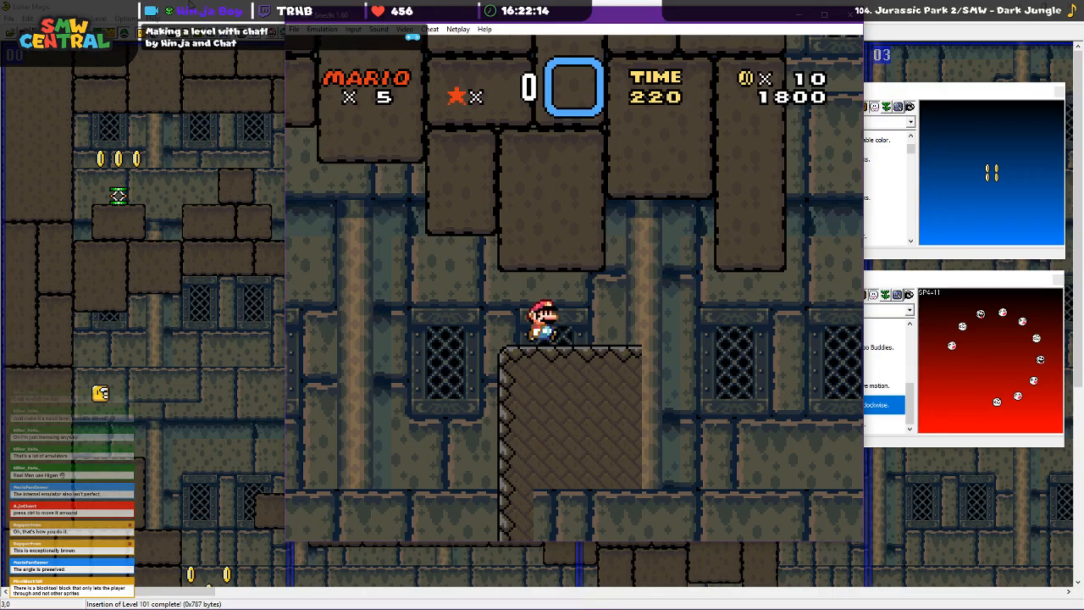
pyautogui.press('Right')
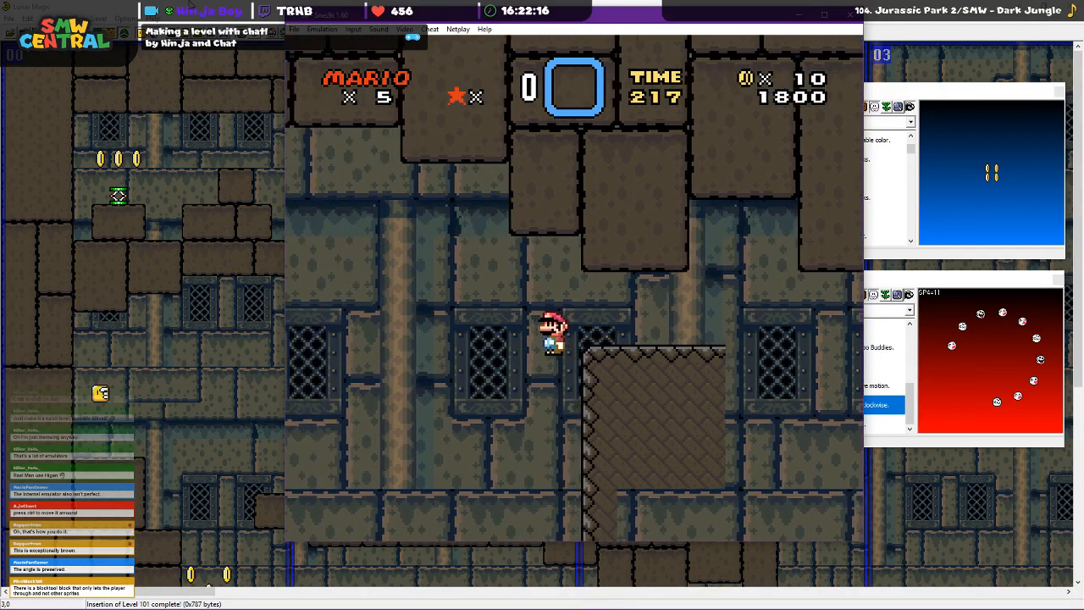
pyautogui.press('Left')
pyautogui.press('Right')
pyautogui.click(851, 14)
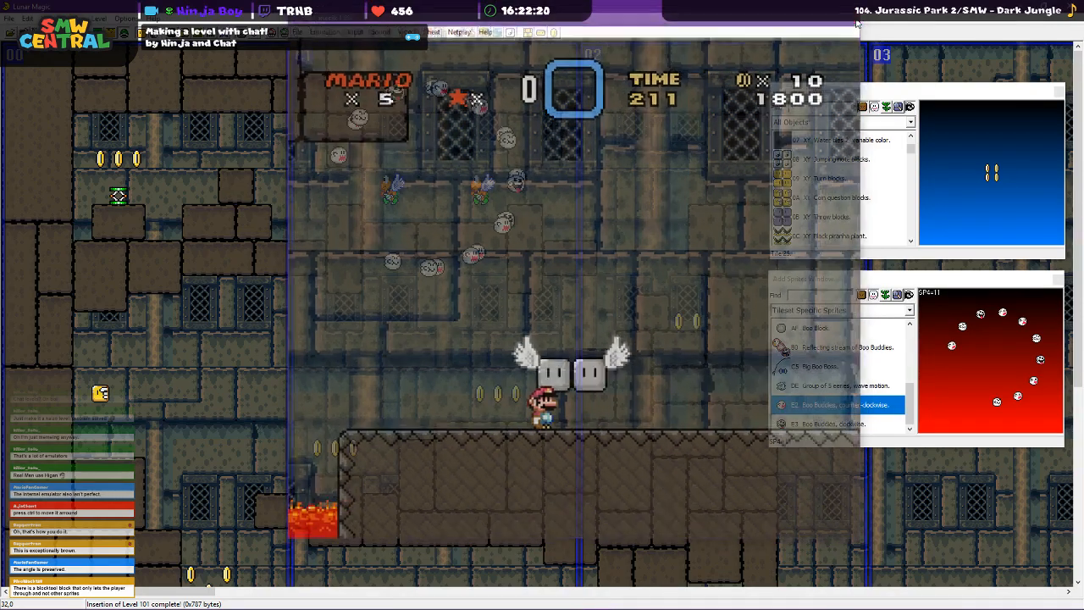
# Lower the Boo Buddies ring beside the winged blocks by one tile, and save the level
pyautogui.scroll(-6, 501, 326)
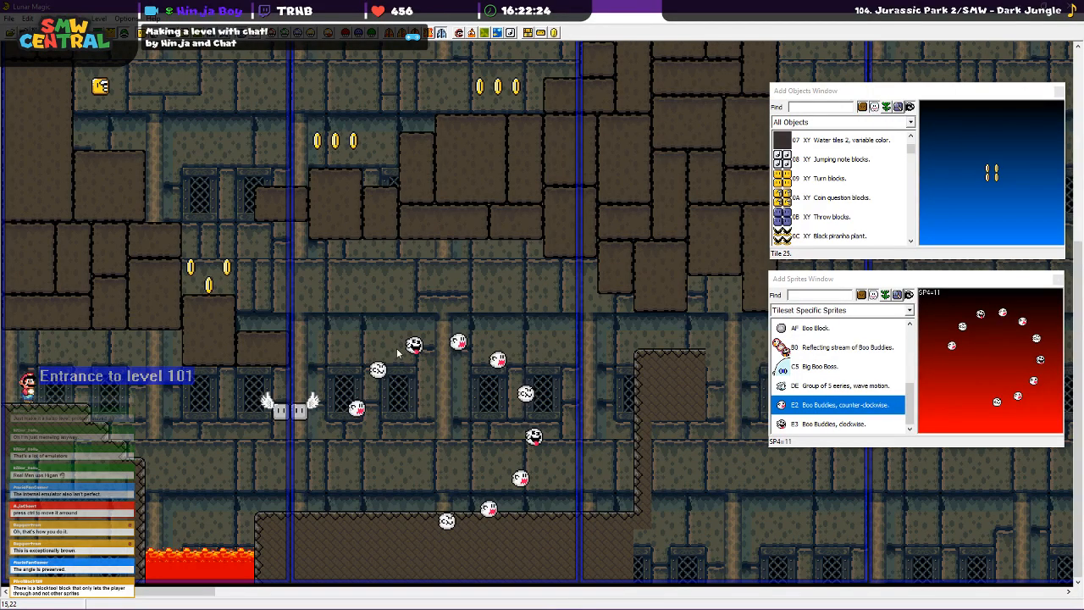
pyautogui.scroll(4, 470, 343)
pyautogui.scroll(-4, 470, 343)
pyautogui.moveTo(464, 356); pyautogui.dragTo(464, 374)
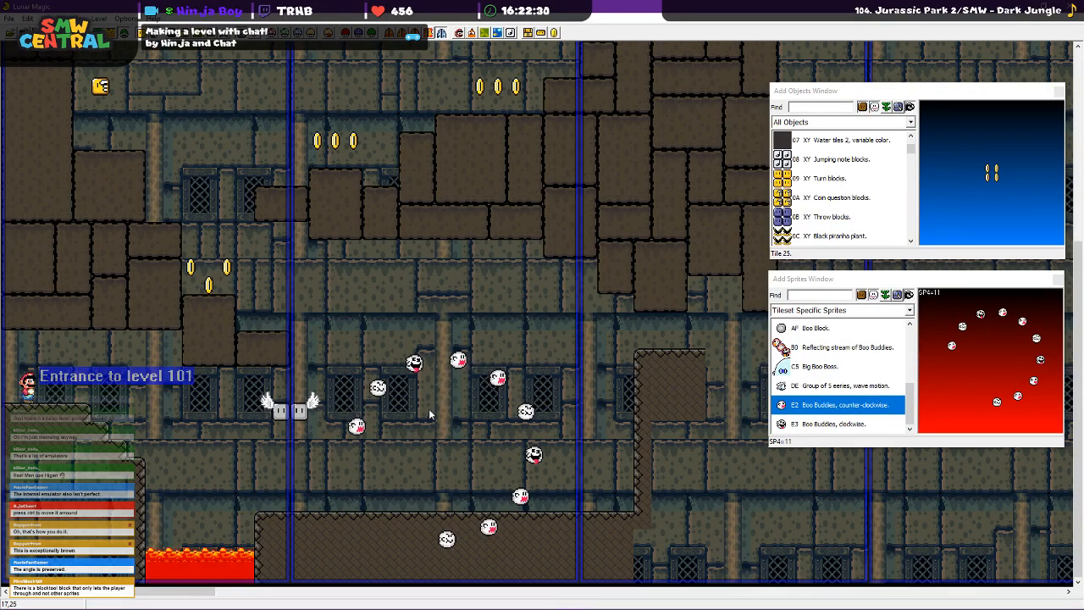
pyautogui.hotkey('ctrl', 's')
# Place a walk-through dirt object in the ground below the level entrance and stretch it to eight by seven tiles, up to the lava
pyautogui.scroll(4, 559, 479)
pyautogui.scroll(-3, 407, 389)
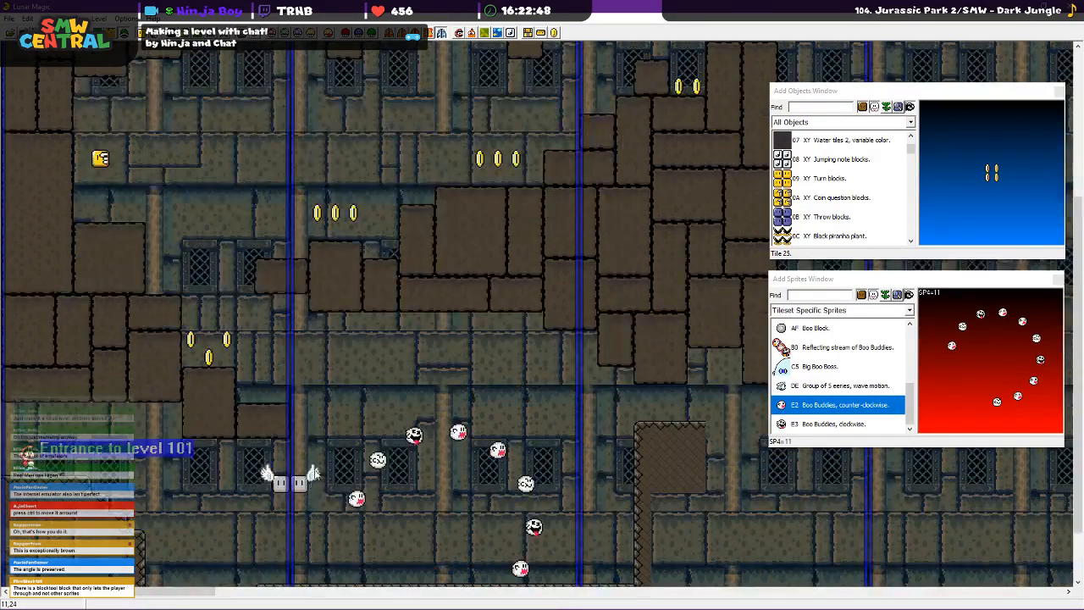
pyautogui.scroll(-1, 305, 449)
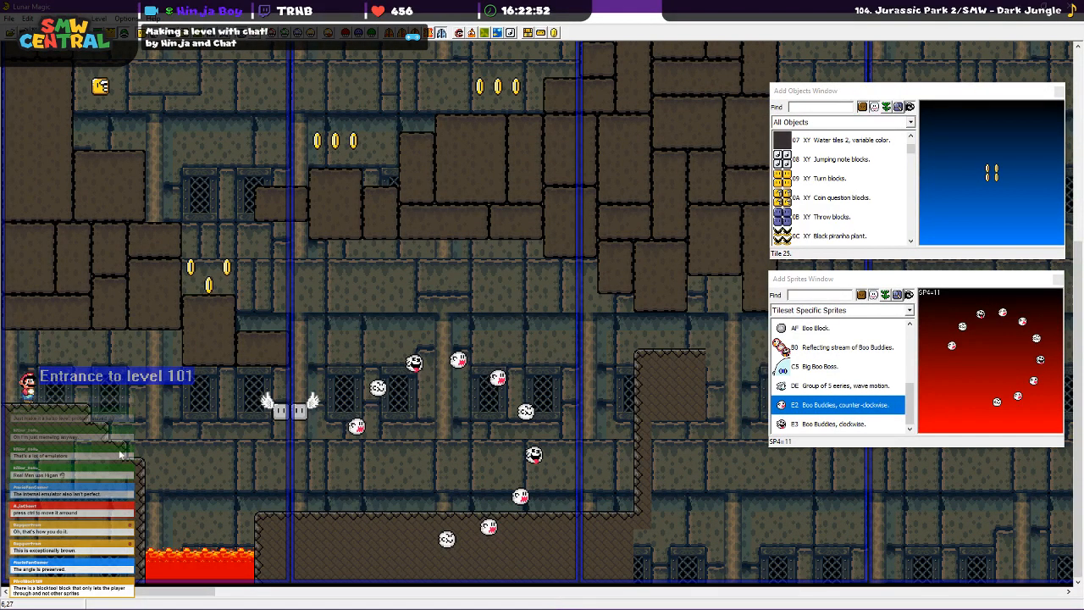
pyautogui.click(832, 141)
pyautogui.scroll(2, 838, 208)
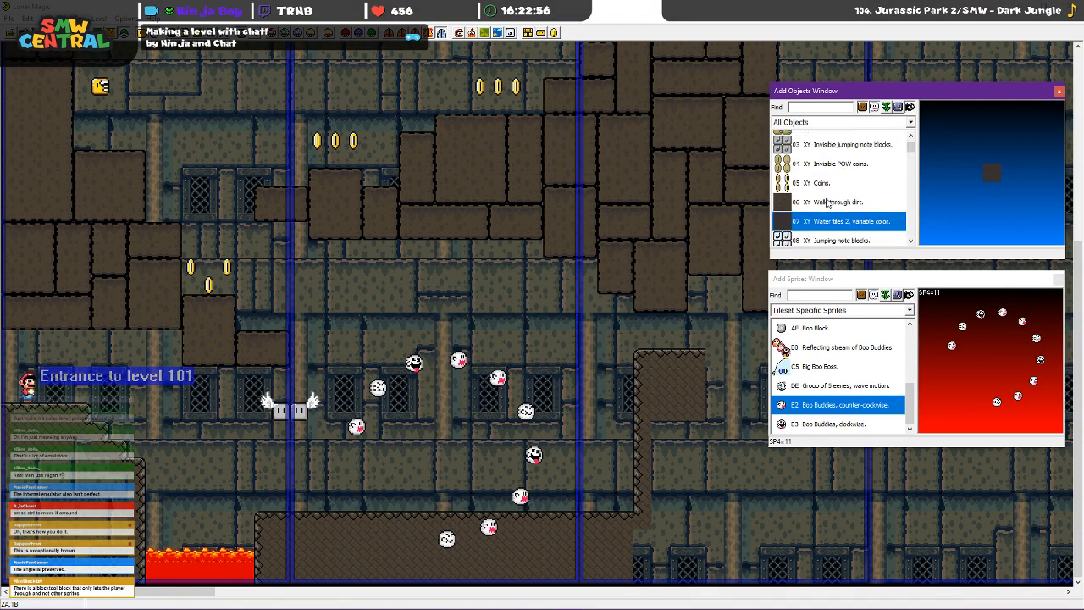
pyautogui.click(845, 181)
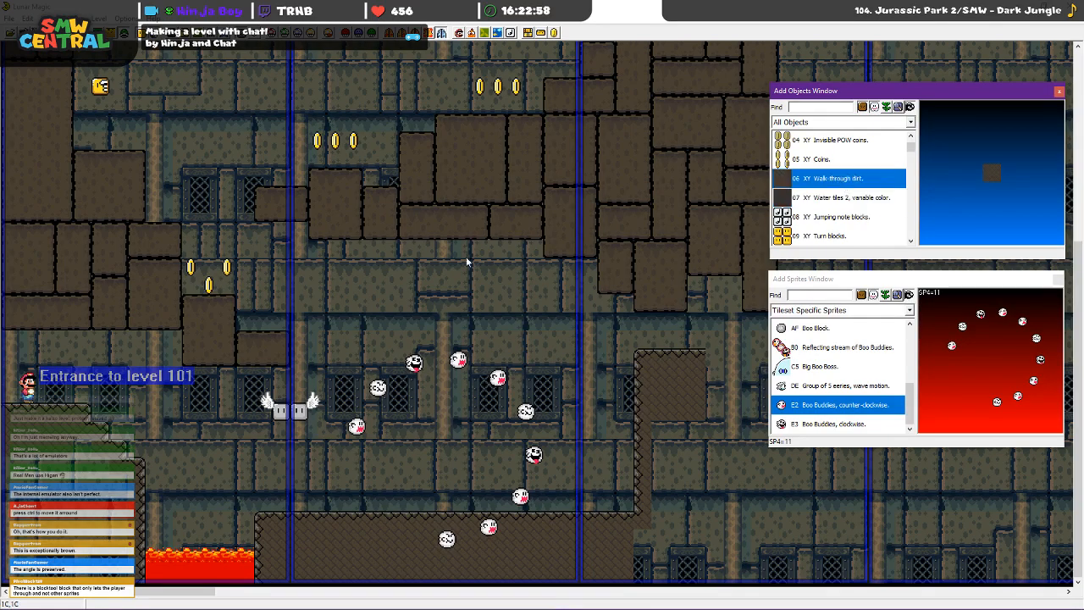
pyautogui.rightClick(12, 474)
pyautogui.press('Delete')
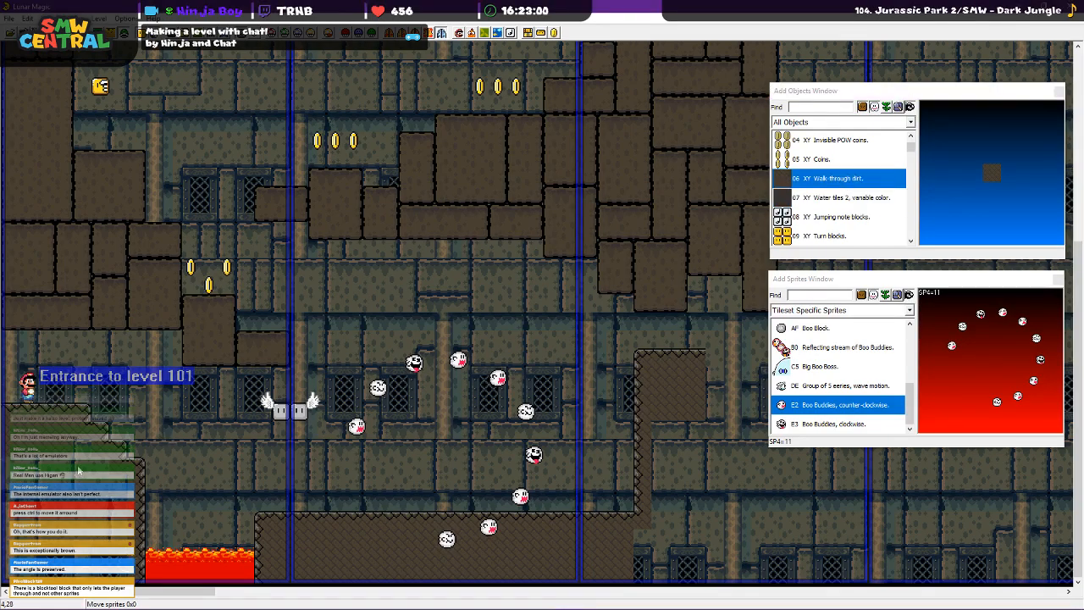
pyautogui.press('1')
pyautogui.rightClick(11, 475)
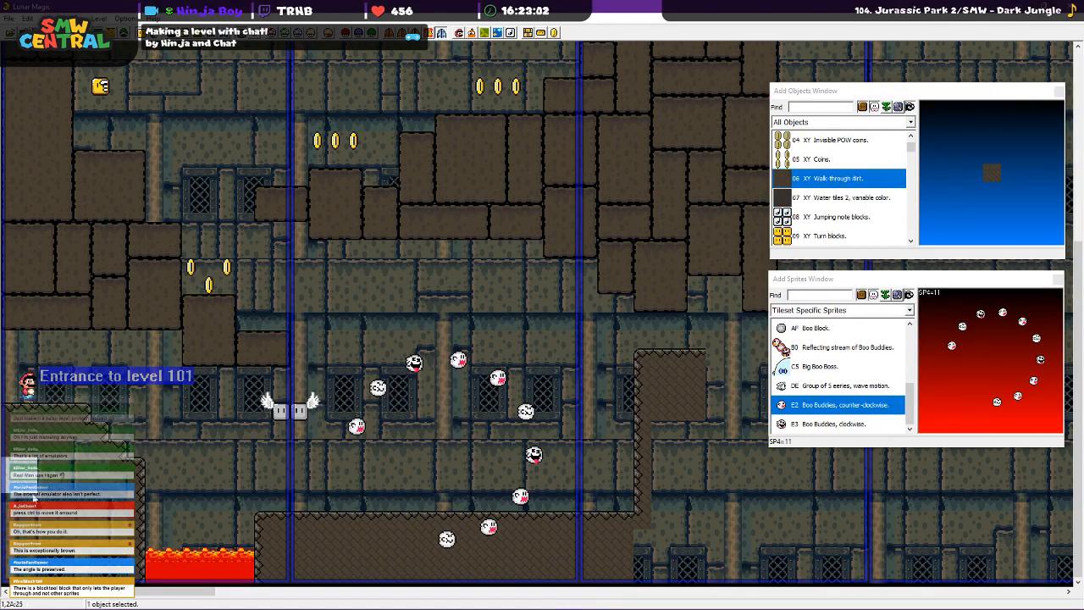
pyautogui.moveTo(32, 490); pyautogui.dragTo(139, 588)
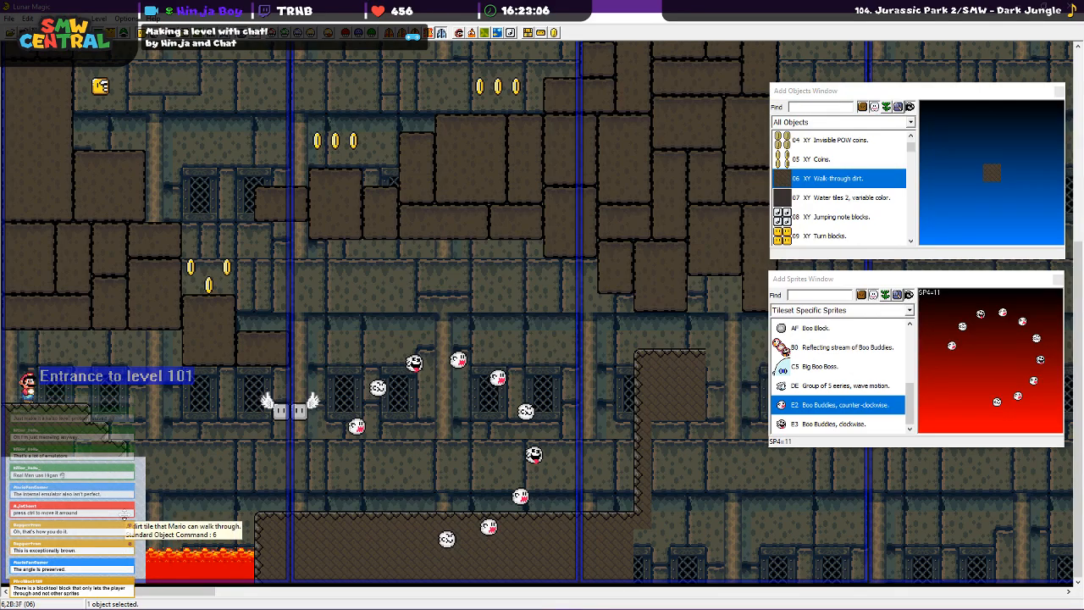
# Send the walk-through dirt backward in the object order and adjust it within the ground edge beside the lava
pyautogui.press('pagedown')
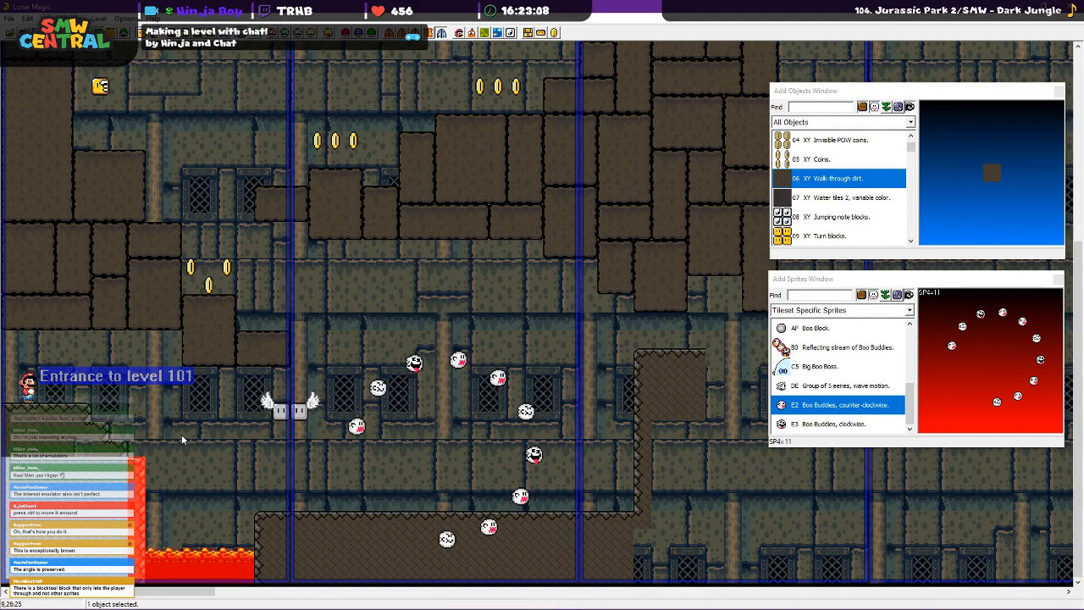
pyautogui.click(175, 441)
pyautogui.moveTo(57, 457); pyautogui.dragTo(76, 456)
pyautogui.click(188, 438)
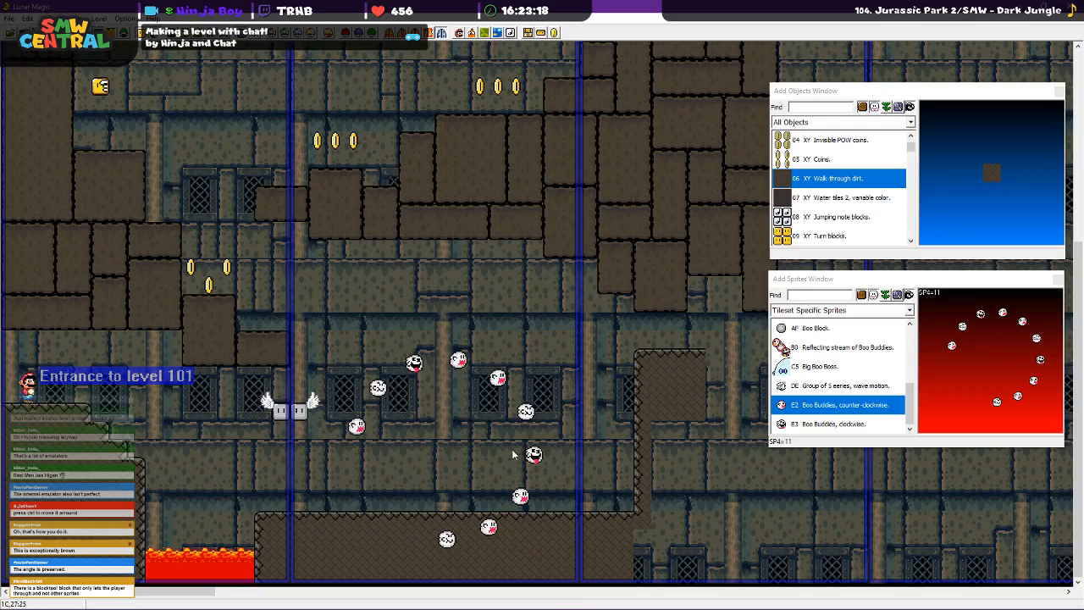
# Insert two walk-through dirt objects beneath the tall pillar's top and stretch them to one by three and three by nine tiles
pyautogui.scroll(10, 285, 314)
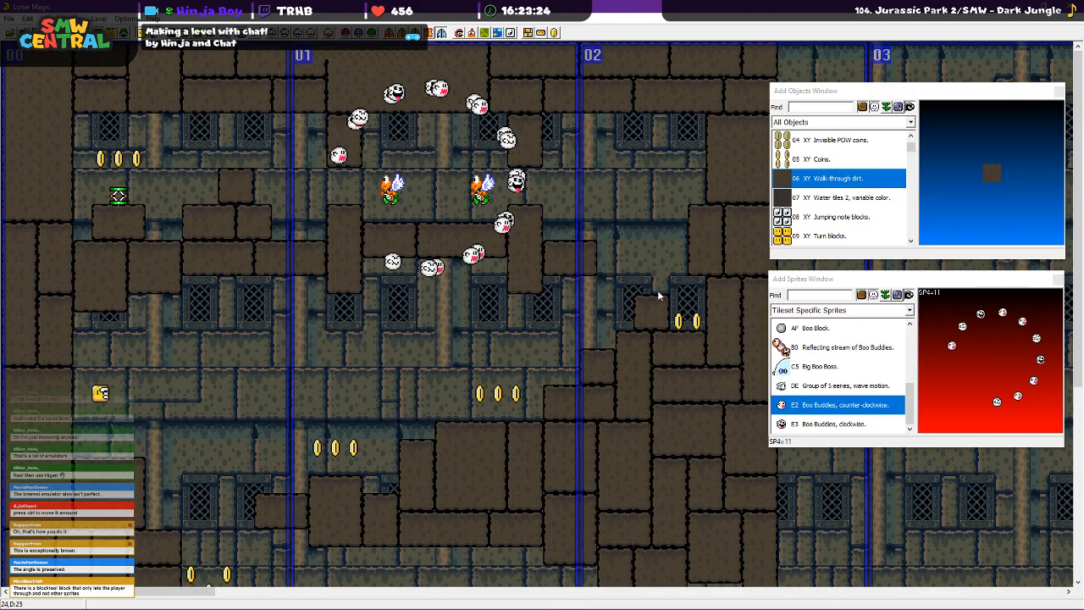
pyautogui.scroll(-10, 276, 391)
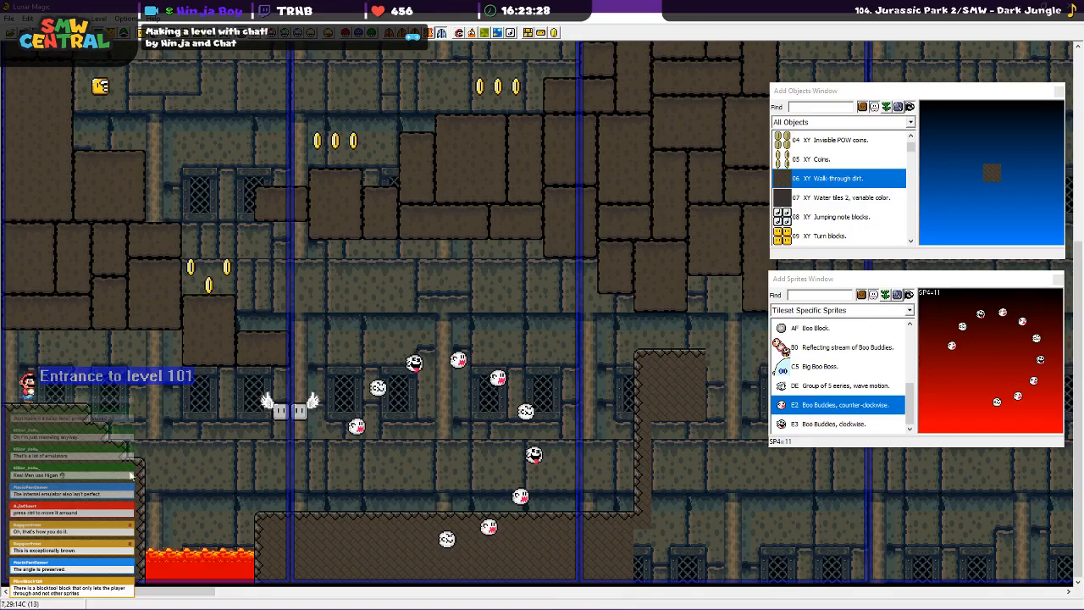
pyautogui.click(98, 461)
pyautogui.click(84, 450)
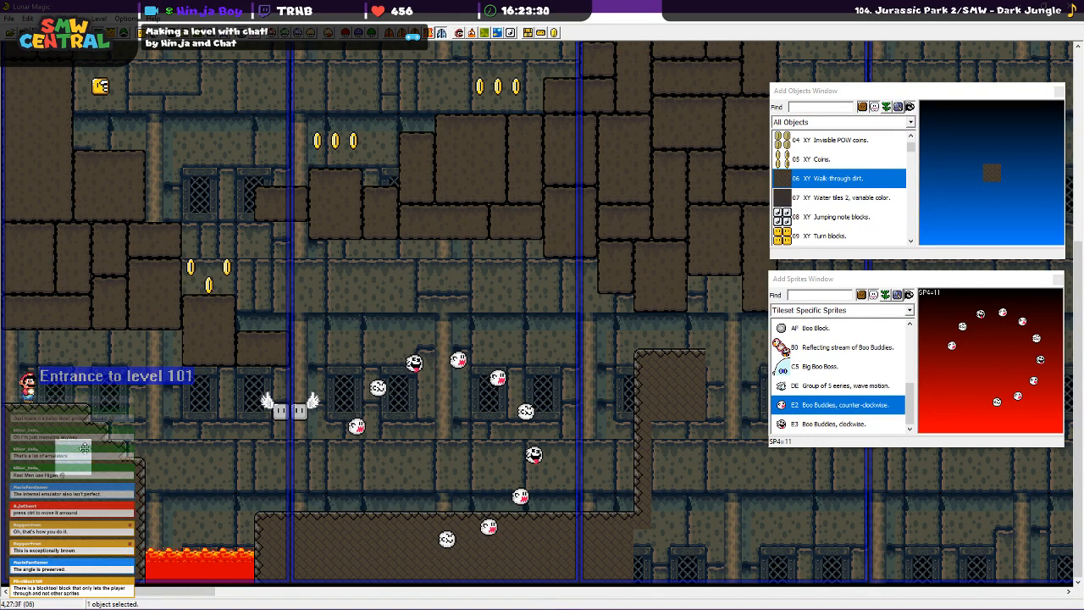
pyautogui.rightClick(642, 546)
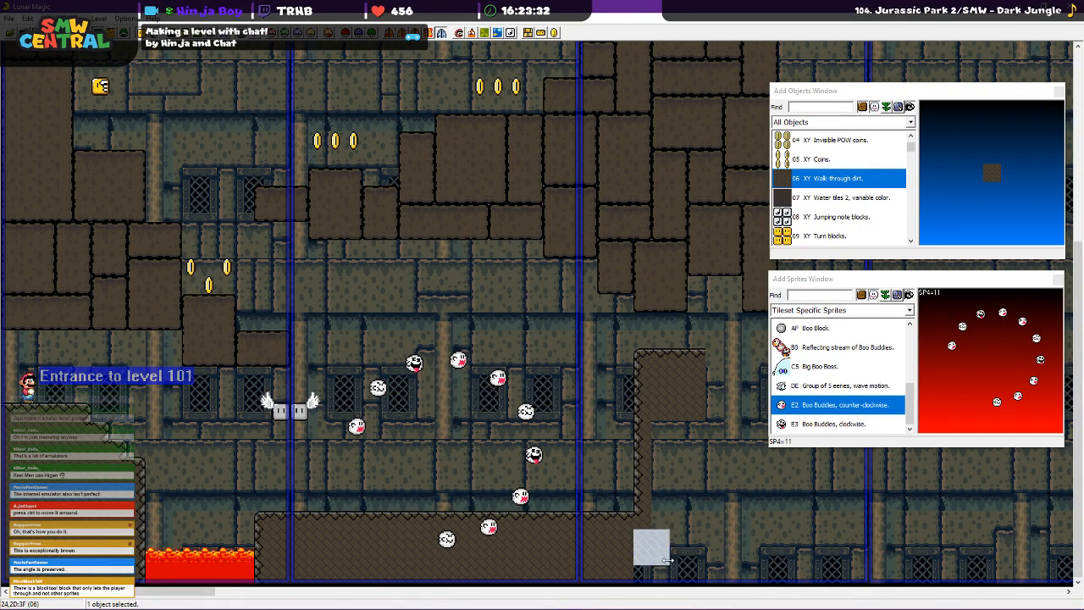
pyautogui.moveTo(666, 560); pyautogui.dragTo(648, 570)
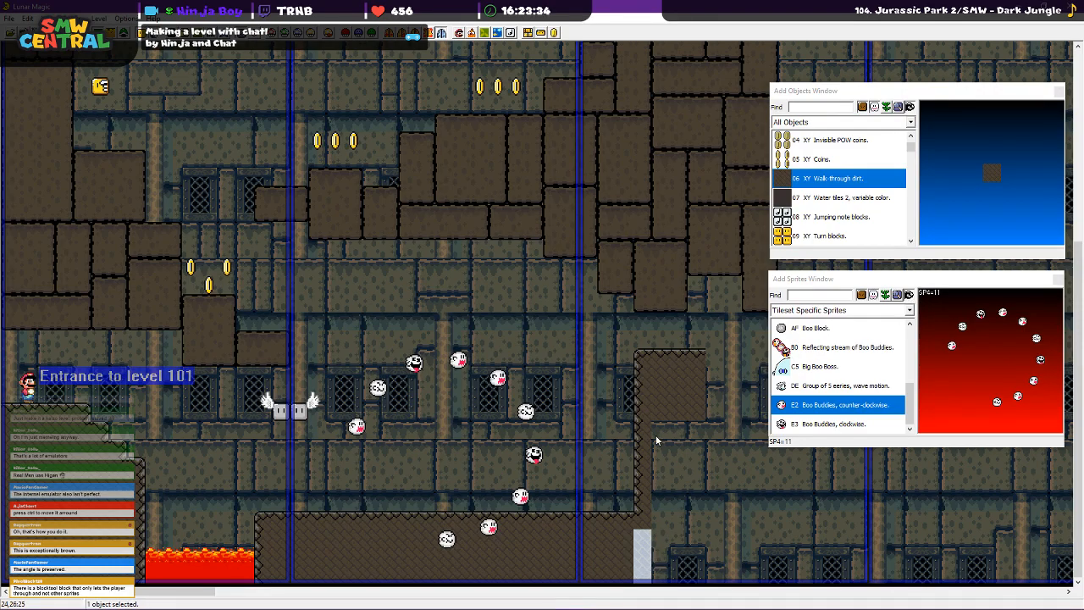
pyautogui.rightClick(658, 431)
pyautogui.moveTo(669, 476); pyautogui.dragTo(688, 569)
pyautogui.click(768, 542)
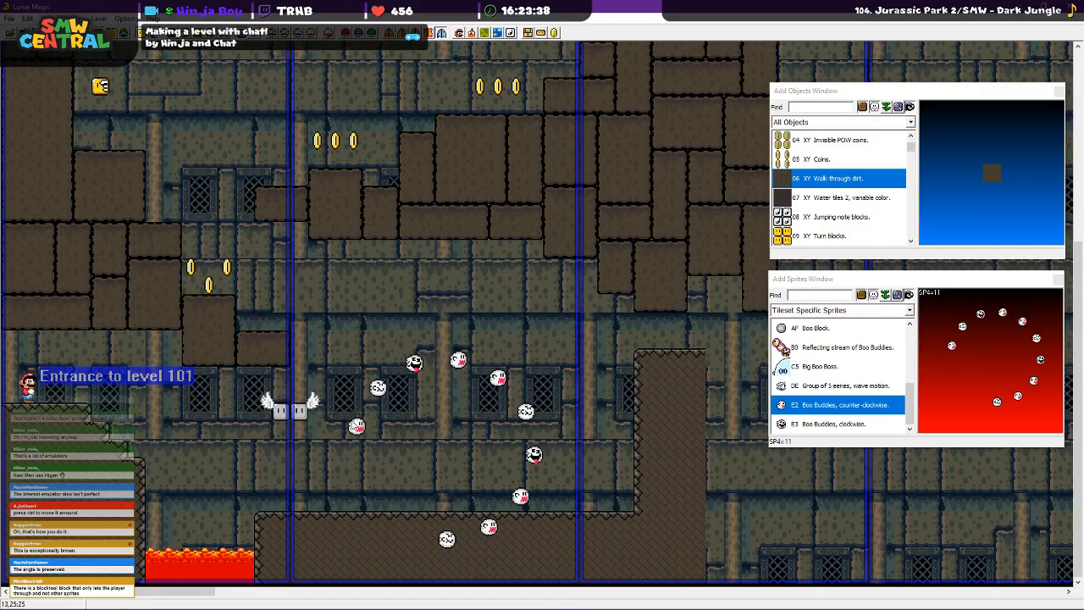
# Close the Add Sprites and Add Objects windows, and open the Palette Editor clear of the level's Boo Buddies section
pyautogui.scroll(5, 318, 447)
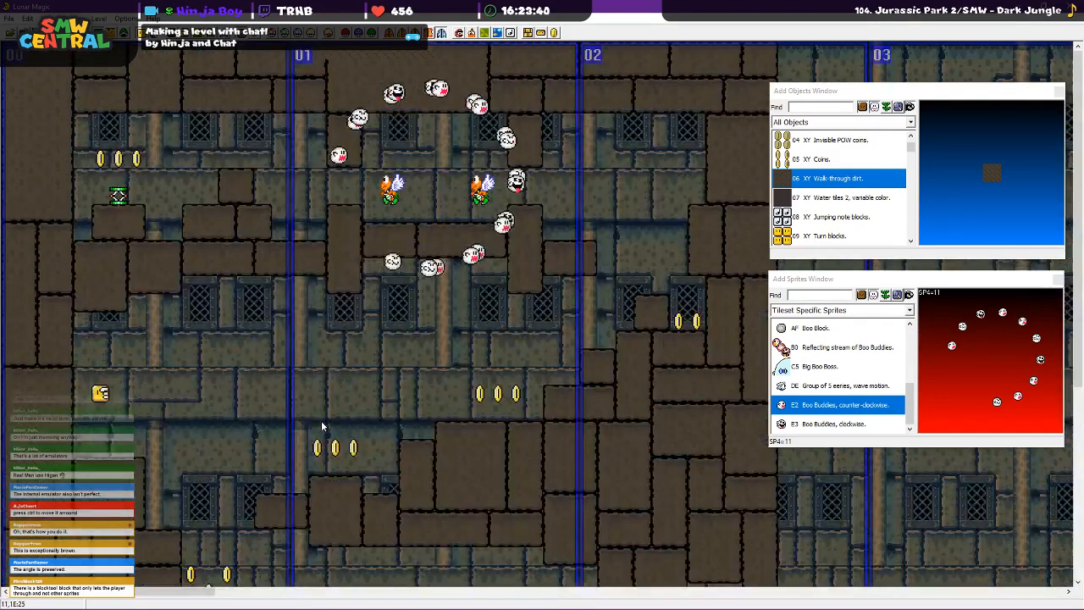
pyautogui.scroll(-5, 364, 294)
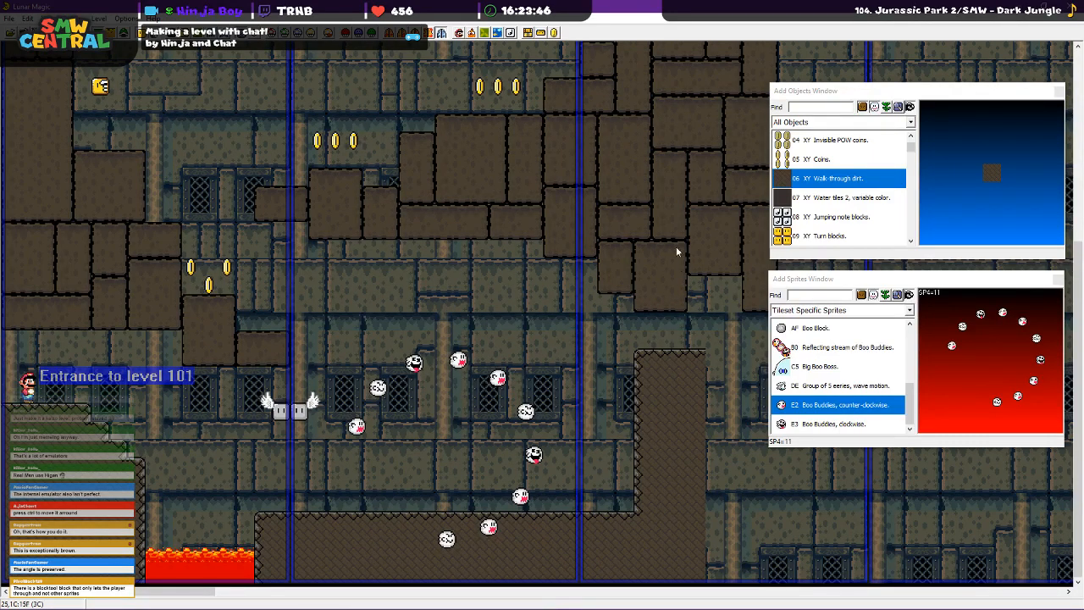
pyautogui.click(1057, 280)
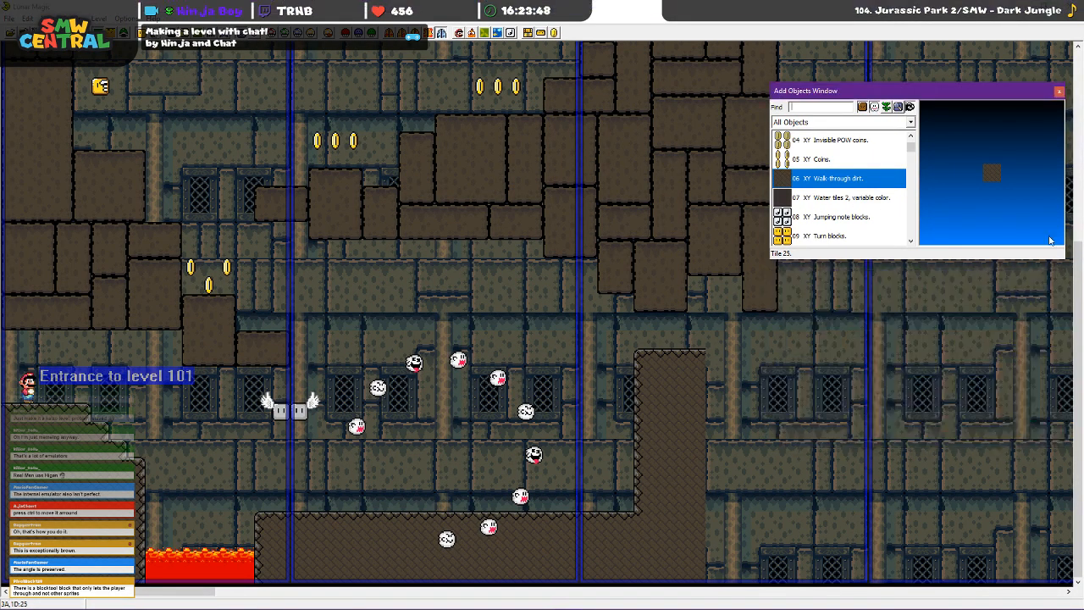
pyautogui.click(1059, 92)
pyautogui.click(327, 32)
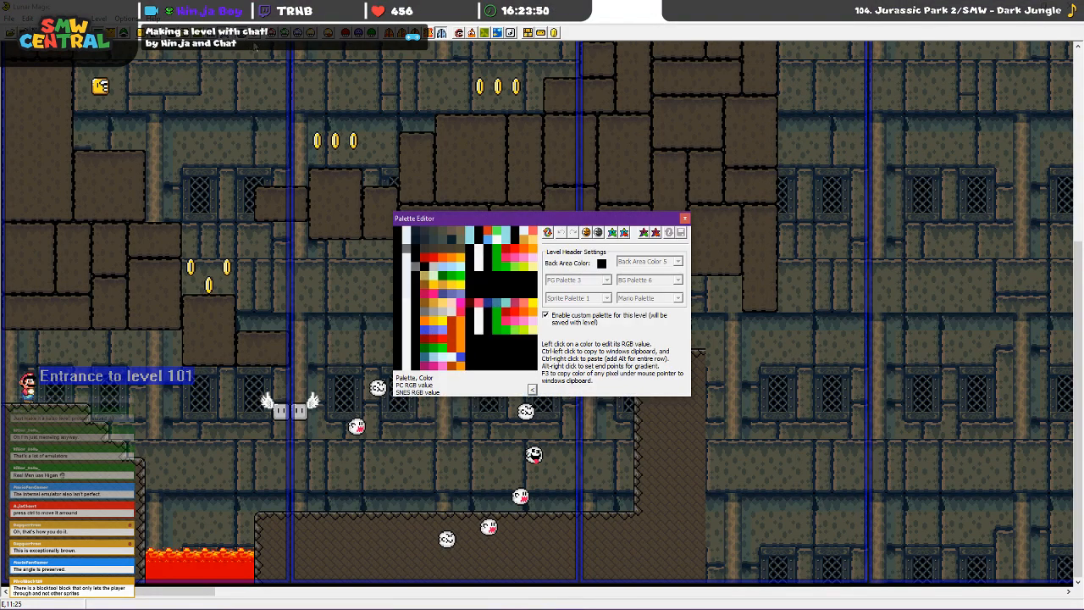
pyautogui.moveTo(536, 219); pyautogui.dragTo(894, 259)
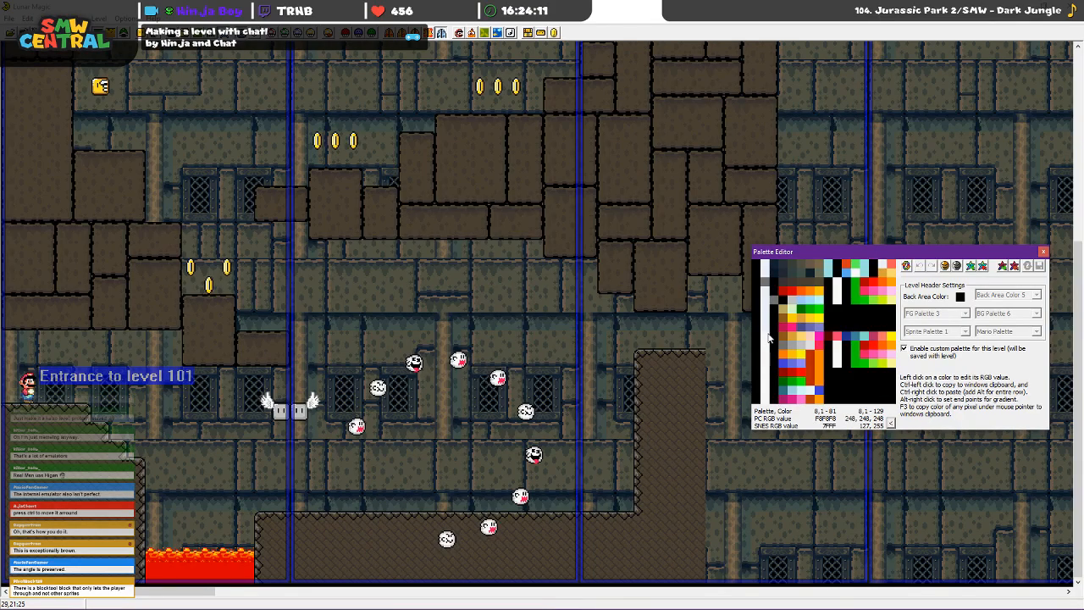
# Try an olive-brown gradient on the background wall colors in the palette's first row, and undo the changes
pyautogui.click(776, 264)
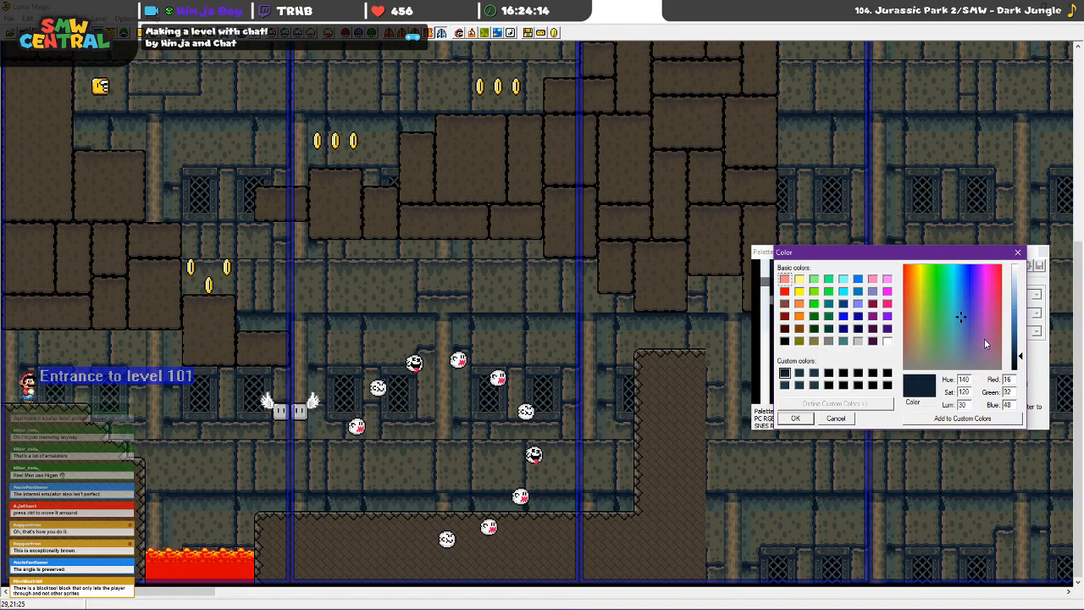
pyautogui.moveTo(962, 319); pyautogui.dragTo(926, 356)
pyautogui.click(795, 419)
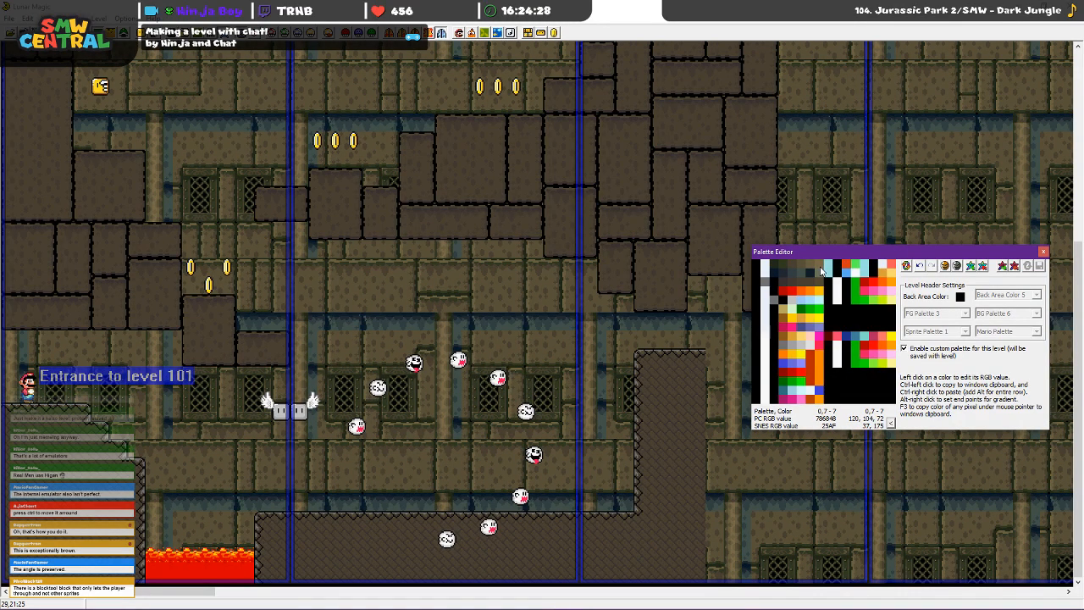
pyautogui.click(820, 269)
pyautogui.moveTo(1021, 331); pyautogui.dragTo(1020, 354)
pyautogui.click(796, 418)
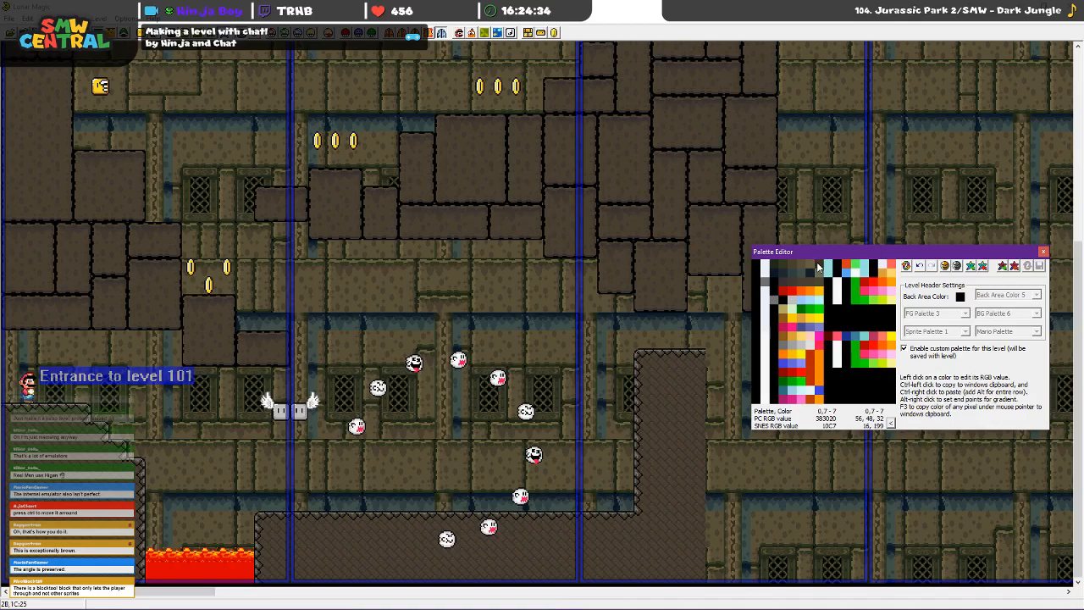
pyautogui.keyDown('alt'); pyautogui.rightClick(818, 265); pyautogui.keyUp('alt')
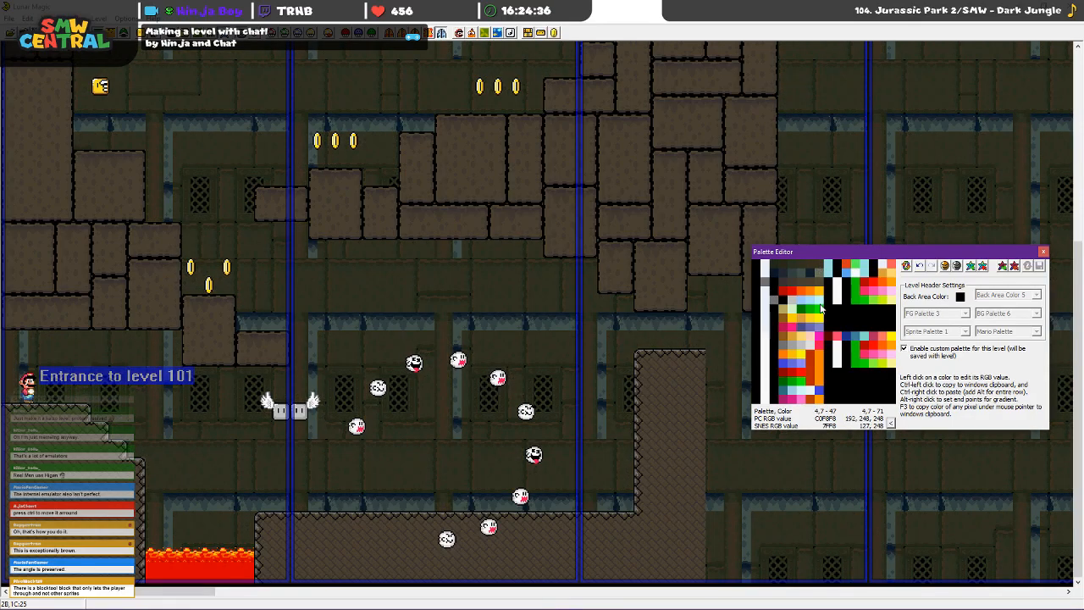
pyautogui.click(922, 266)
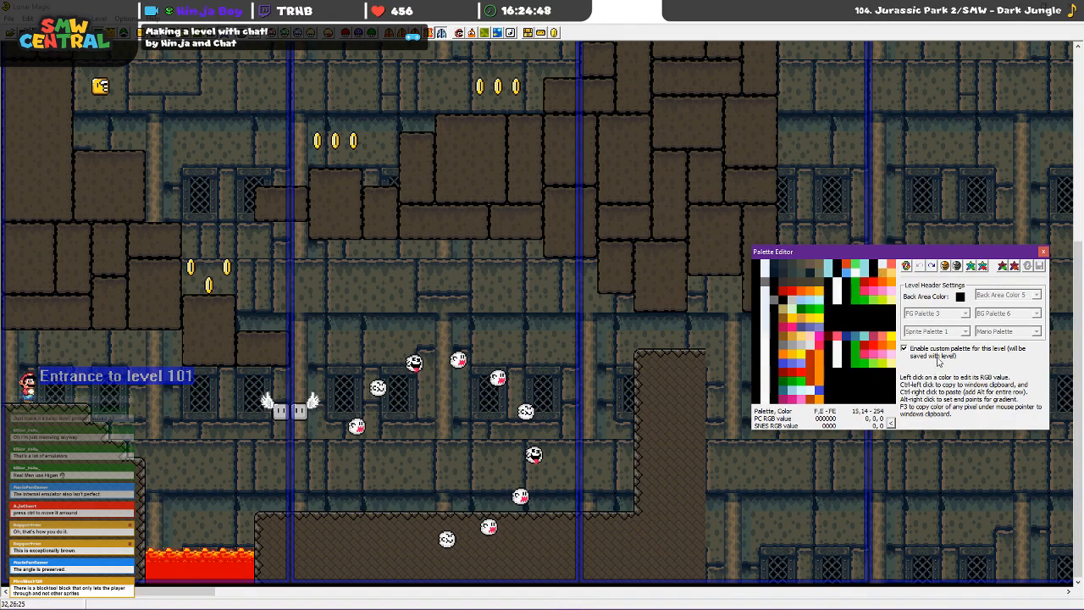
pyautogui.click(776, 268)
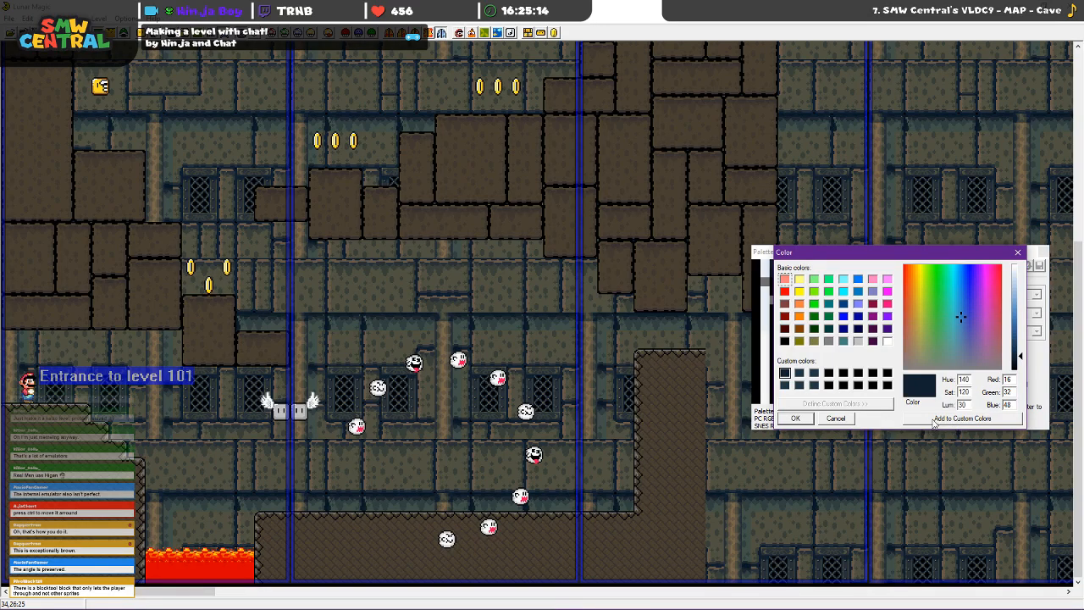
pyautogui.click(841, 421)
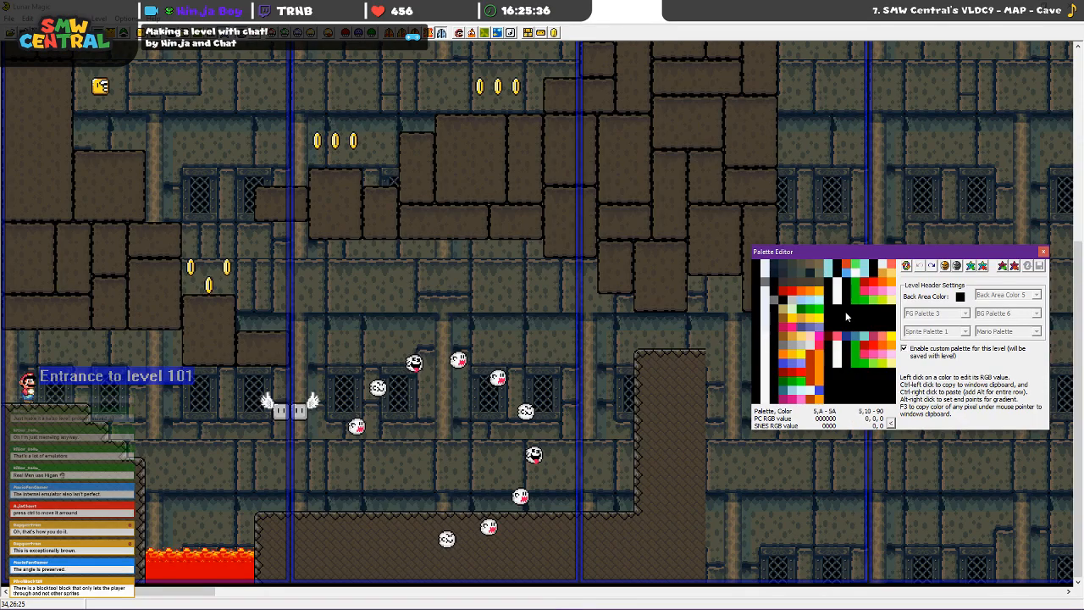
# Try alternative dark shades on stone block color 2,3, including a reddish RGB 66, 47, 47
pyautogui.click(782, 286)
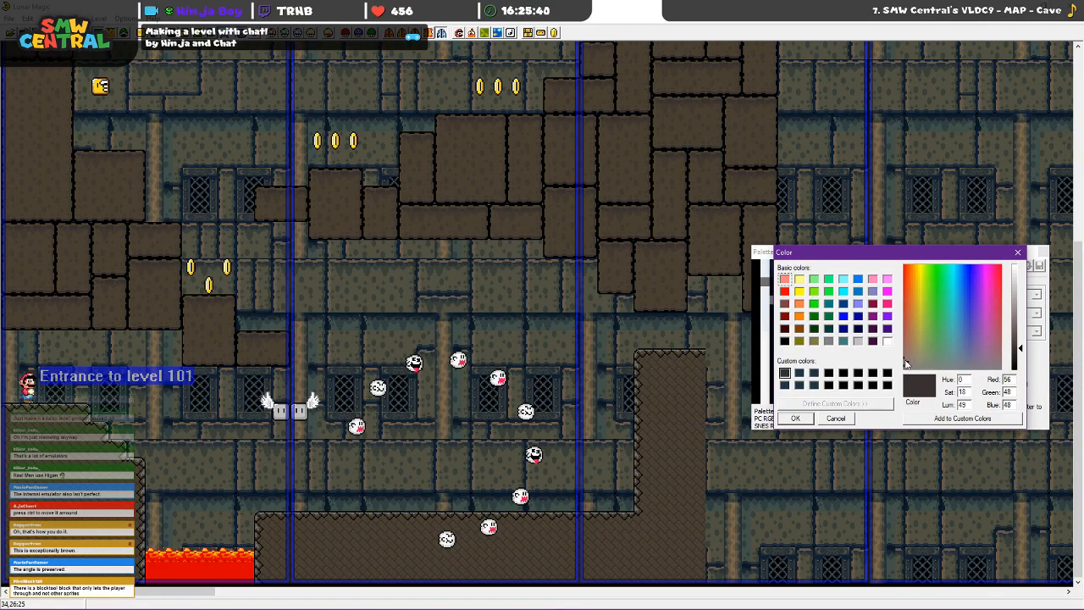
pyautogui.moveTo(946, 356); pyautogui.dragTo(933, 364)
pyautogui.click(795, 419)
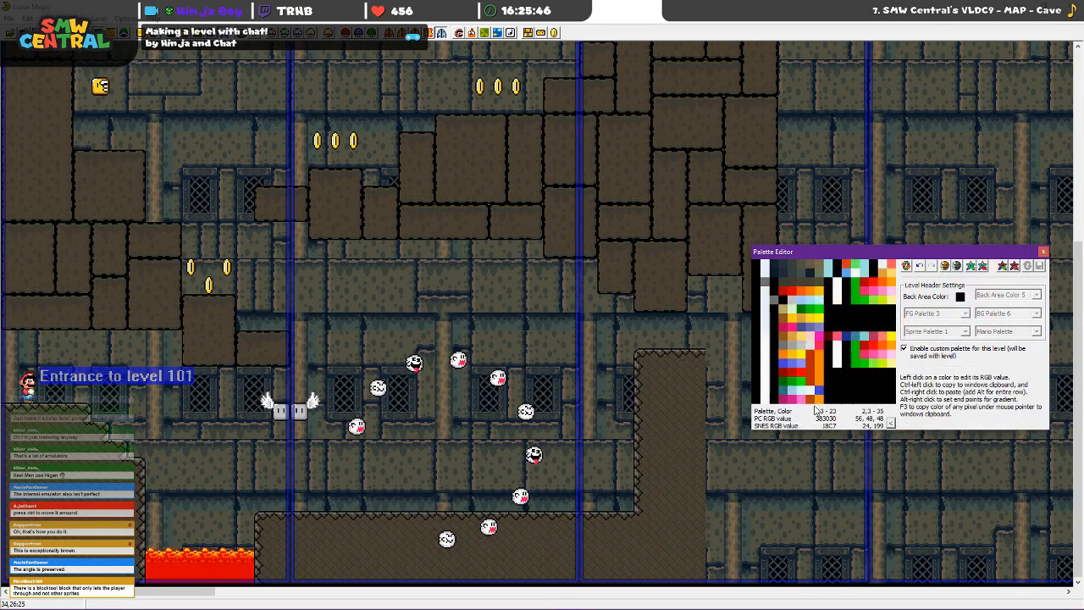
pyautogui.click(836, 329)
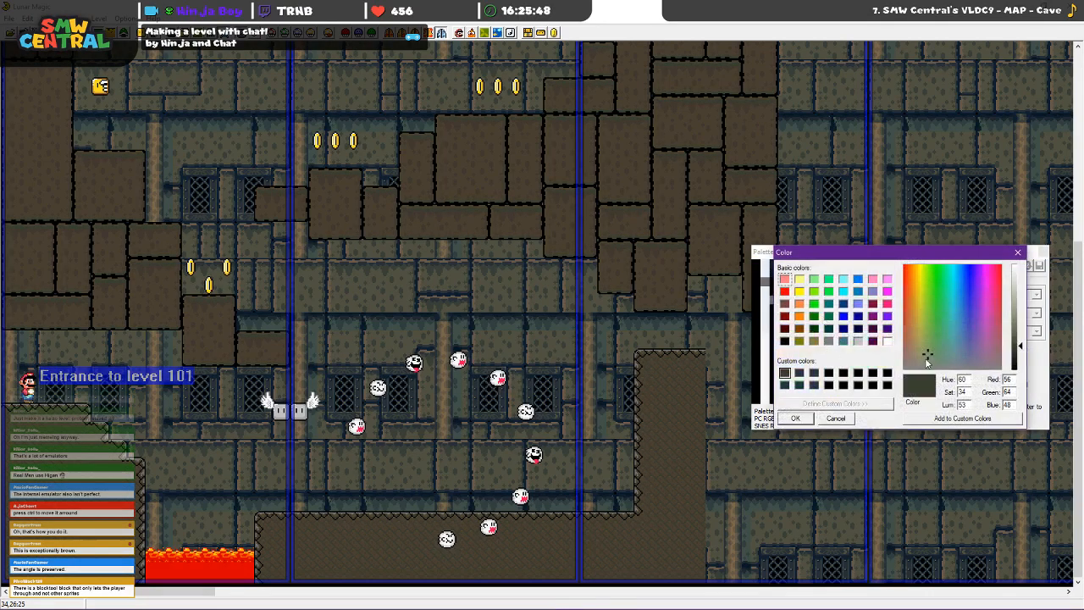
pyautogui.moveTo(925, 355)
pyautogui.mouseDown()
pyautogui.moveTo(906, 352)
pyautogui.moveTo(904, 366)
pyautogui.moveTo(903, 353)
pyautogui.mouseUp()
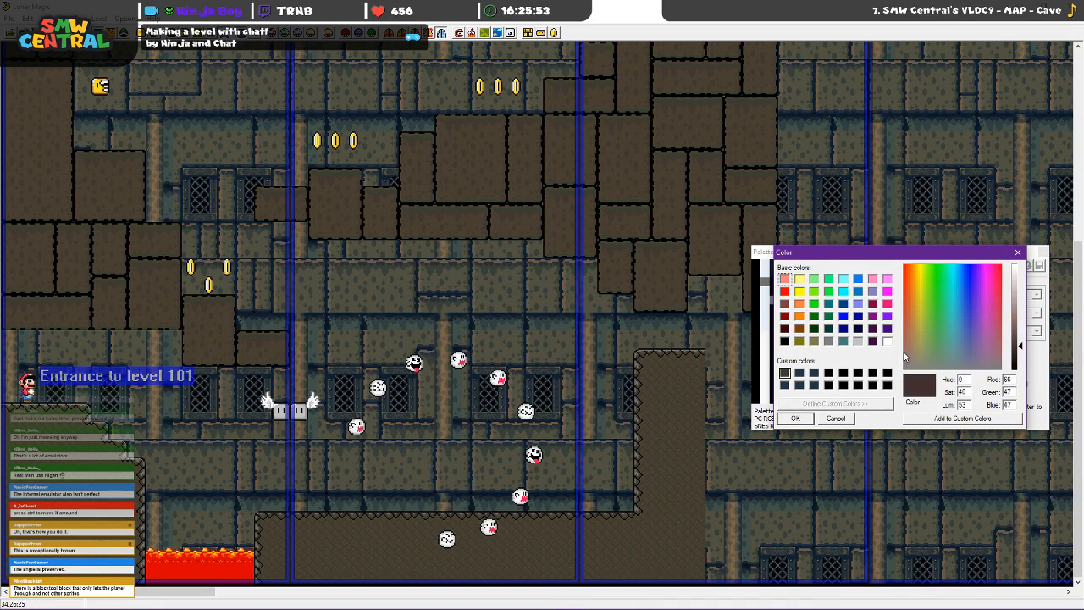
pyautogui.click(802, 418)
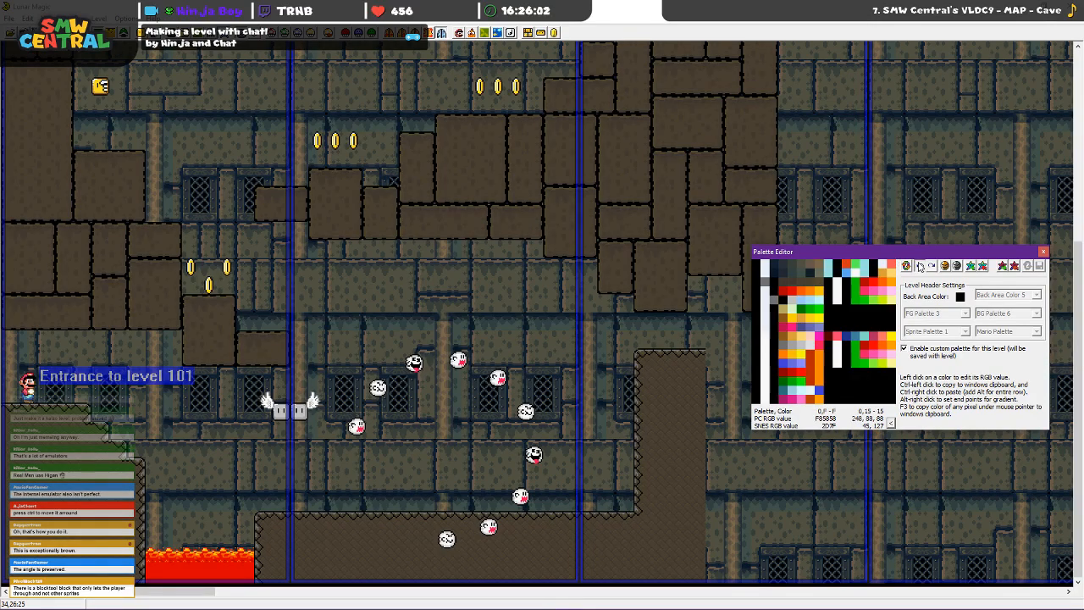
# Set stone block color 2,3 to a dark bluish RGB 33, 41, 50
pyautogui.click(784, 288)
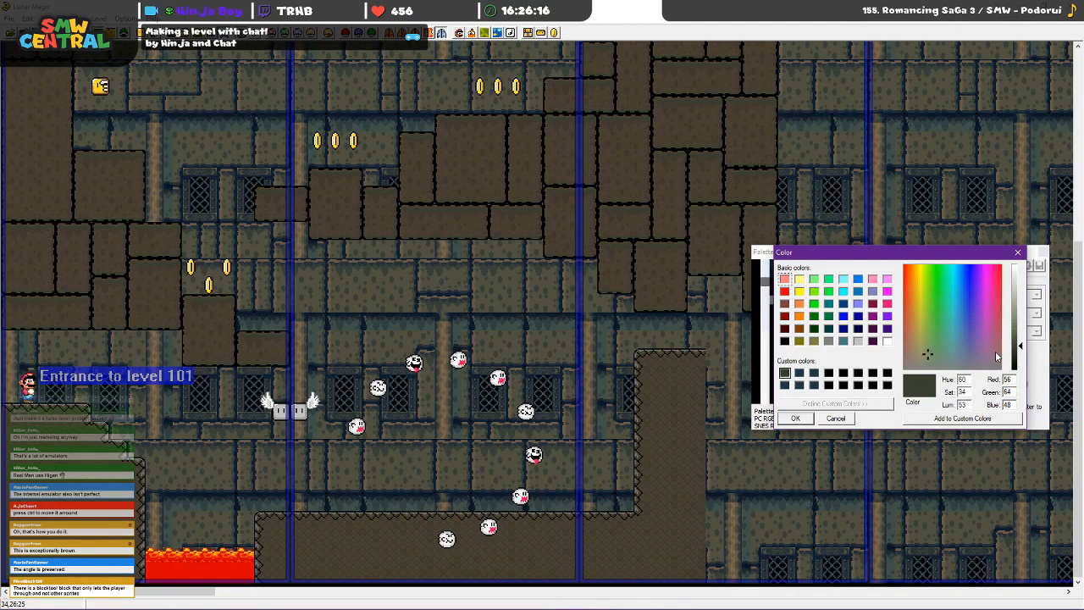
pyautogui.click(968, 340)
pyautogui.moveTo(974, 340); pyautogui.dragTo(1021, 352)
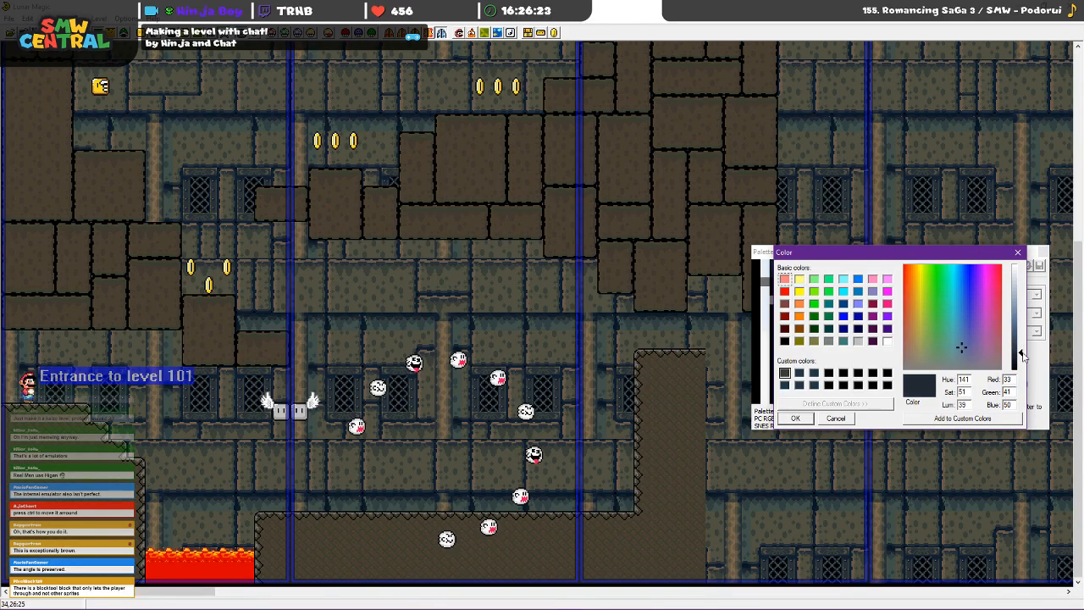
pyautogui.click(802, 422)
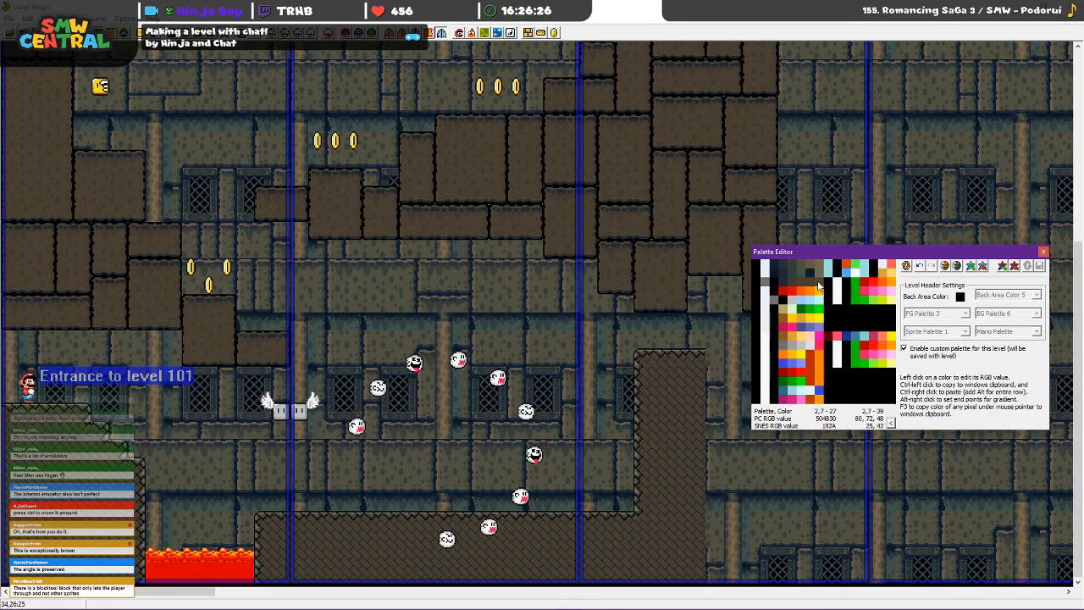
# Shift stone block color 2,7 to a darker olive tone, and blend colors 2,3 through 2,7 as a gradient
pyautogui.click(818, 287)
pyautogui.moveTo(906, 339)
pyautogui.mouseDown()
pyautogui.moveTo(946, 351)
pyautogui.moveTo(920, 346)
pyautogui.mouseUp()
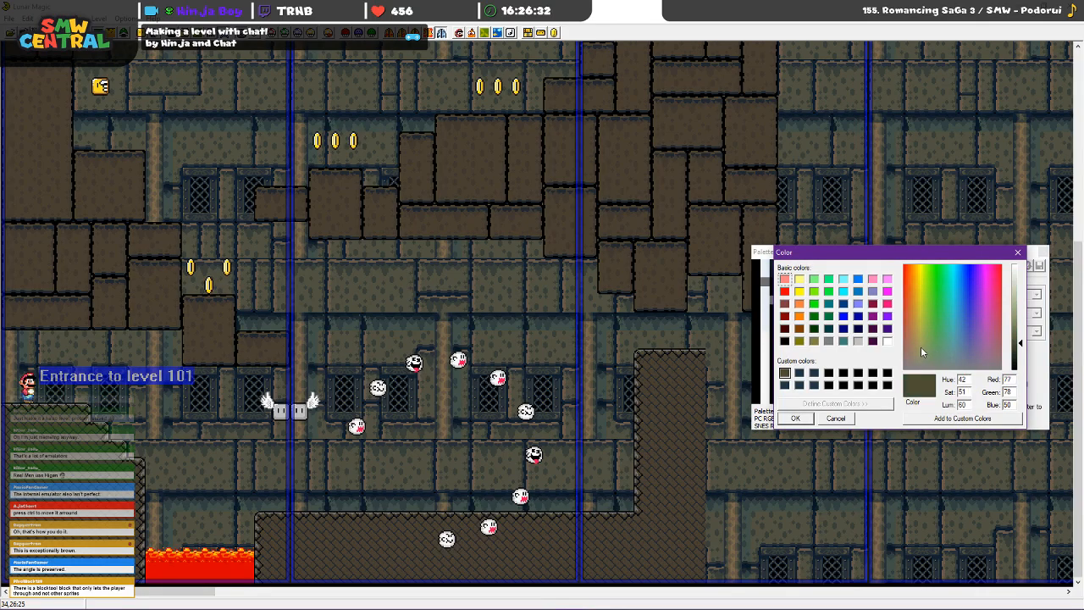
pyautogui.moveTo(1020, 343); pyautogui.dragTo(1021, 348)
pyautogui.click(799, 419)
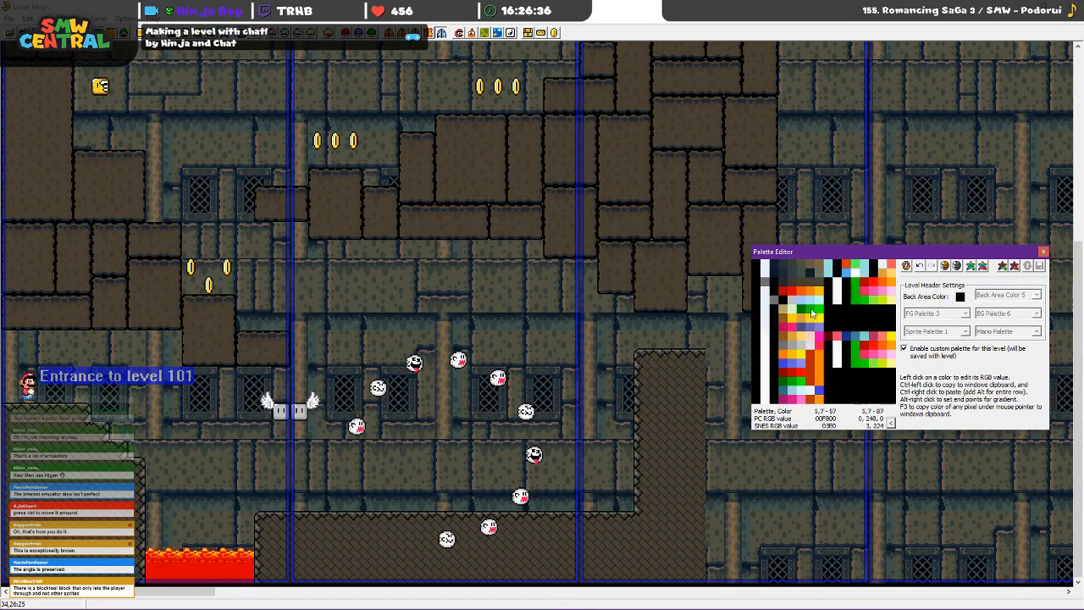
pyautogui.keyDown('alt'); pyautogui.rightClick(783, 285); pyautogui.keyUp('alt')
pyautogui.keyDown('alt'); pyautogui.rightClick(821, 283); pyautogui.keyUp('alt')
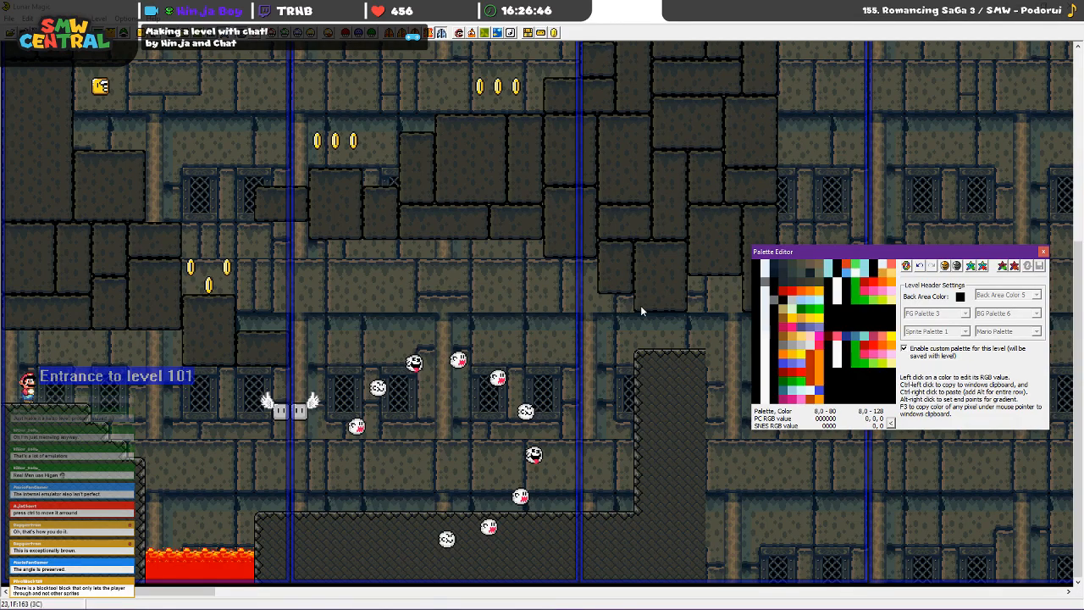
# Darken the light brown background wall color, and review the dark blue color 1,6 without altering it
pyautogui.click(819, 273)
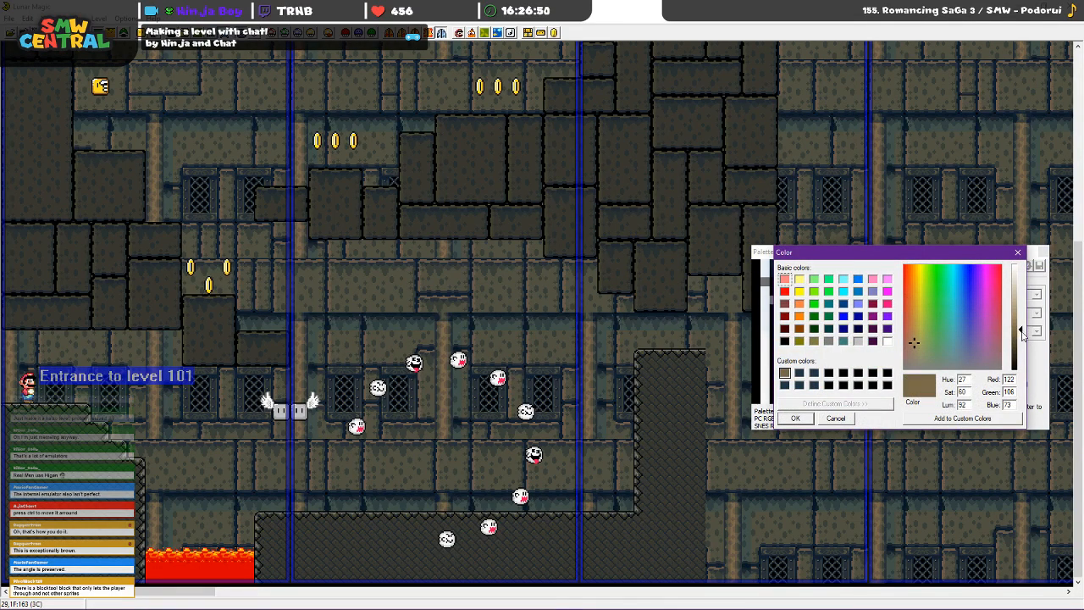
pyautogui.moveTo(1023, 334); pyautogui.dragTo(1022, 348)
pyautogui.click(797, 419)
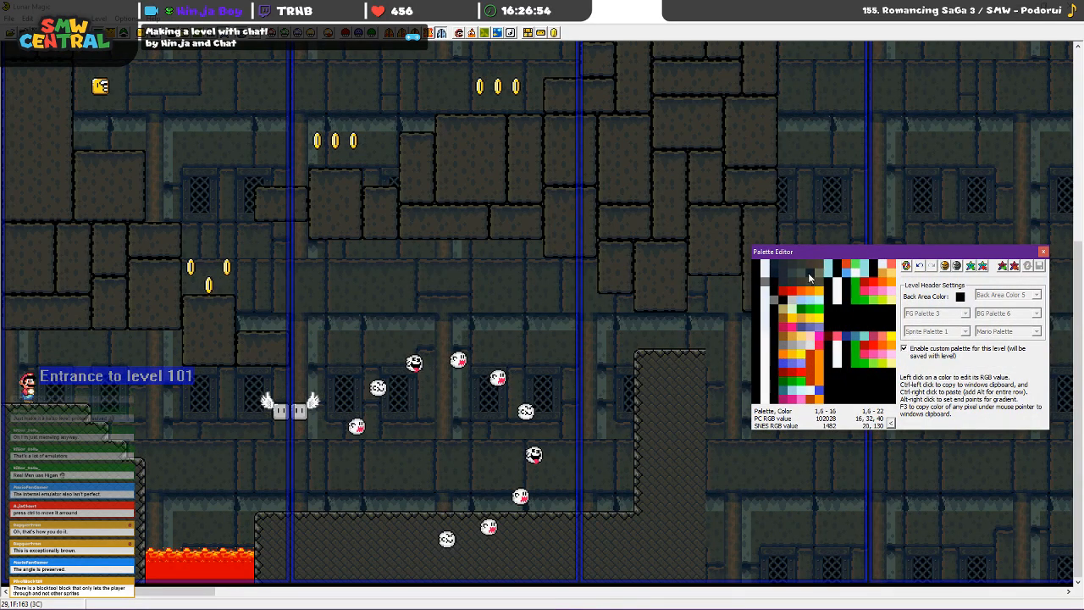
pyautogui.click(815, 282)
pyautogui.click(928, 420)
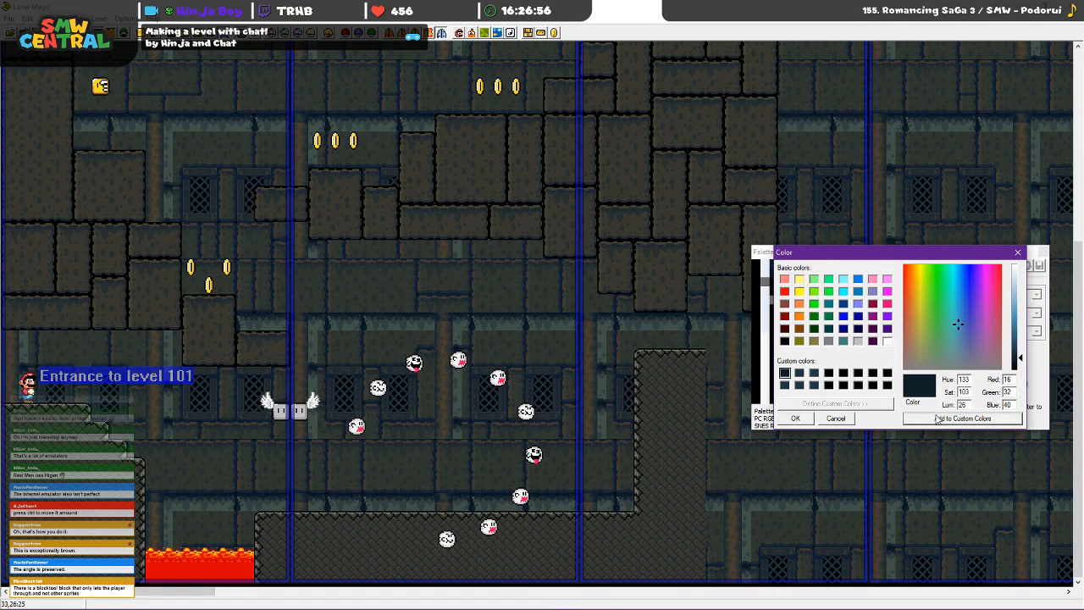
pyautogui.click(801, 417)
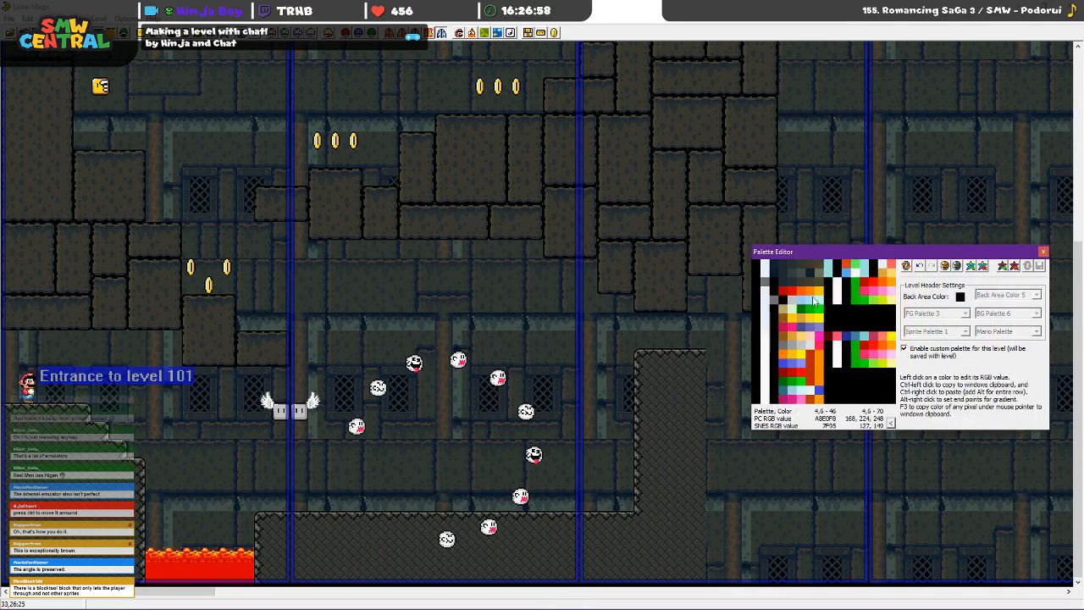
# Darken the light background wall color 1,7, and apply dark blue RGB 16, 32, 40 to a background color
pyautogui.click(817, 276)
pyautogui.moveTo(1021, 332); pyautogui.dragTo(1020, 354)
pyautogui.click(796, 418)
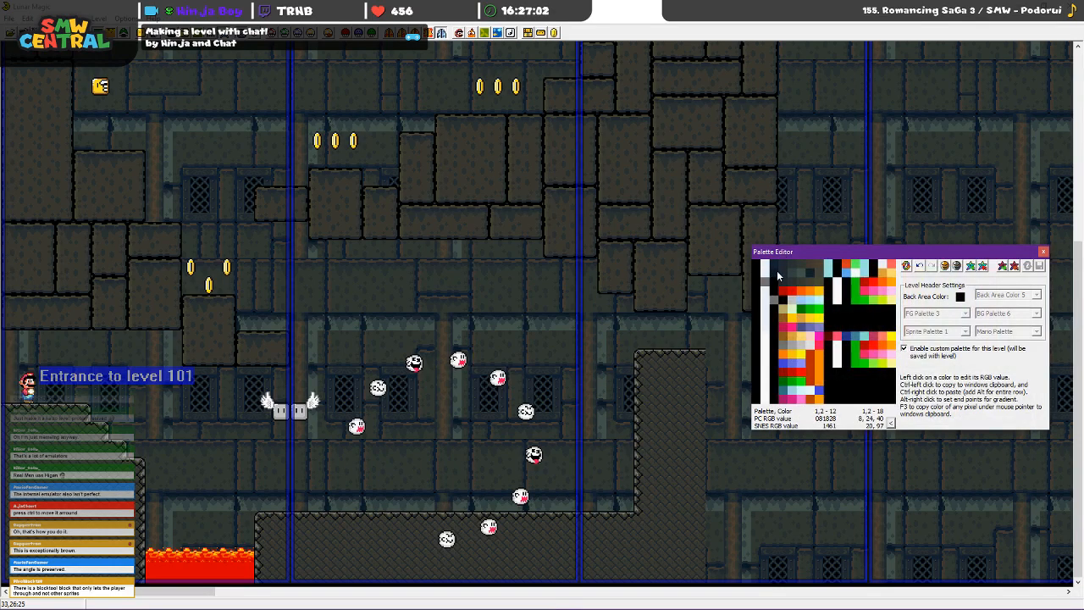
pyautogui.click(815, 277)
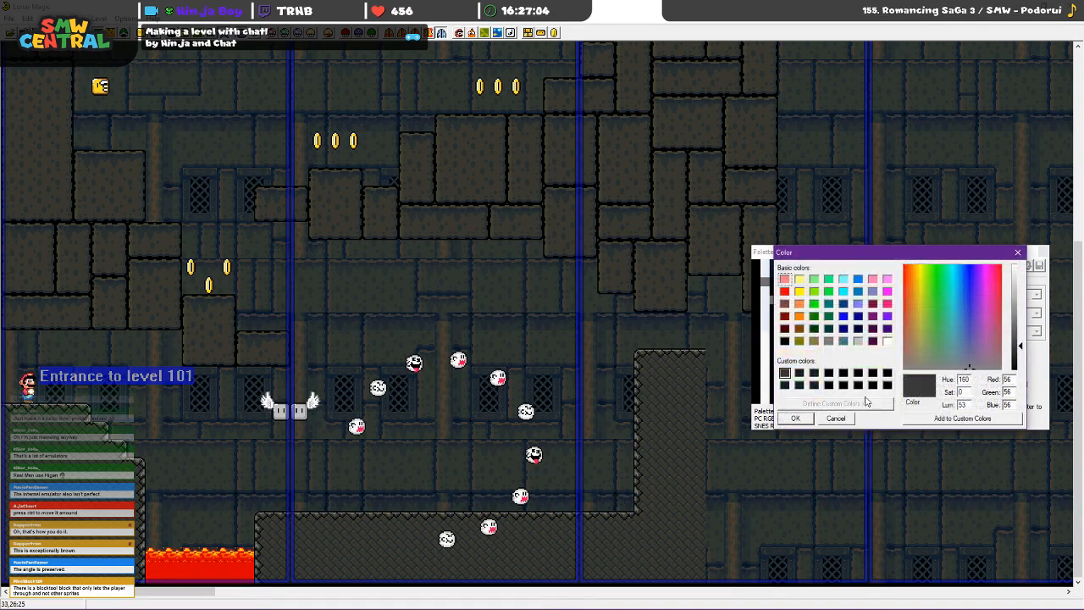
pyautogui.click(799, 384)
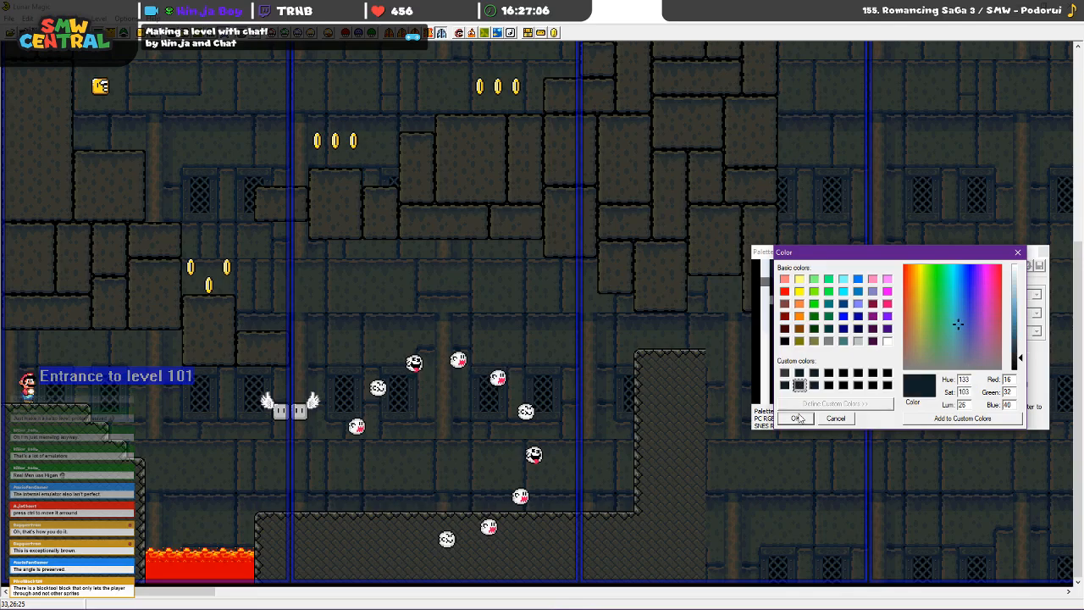
pyautogui.click(796, 418)
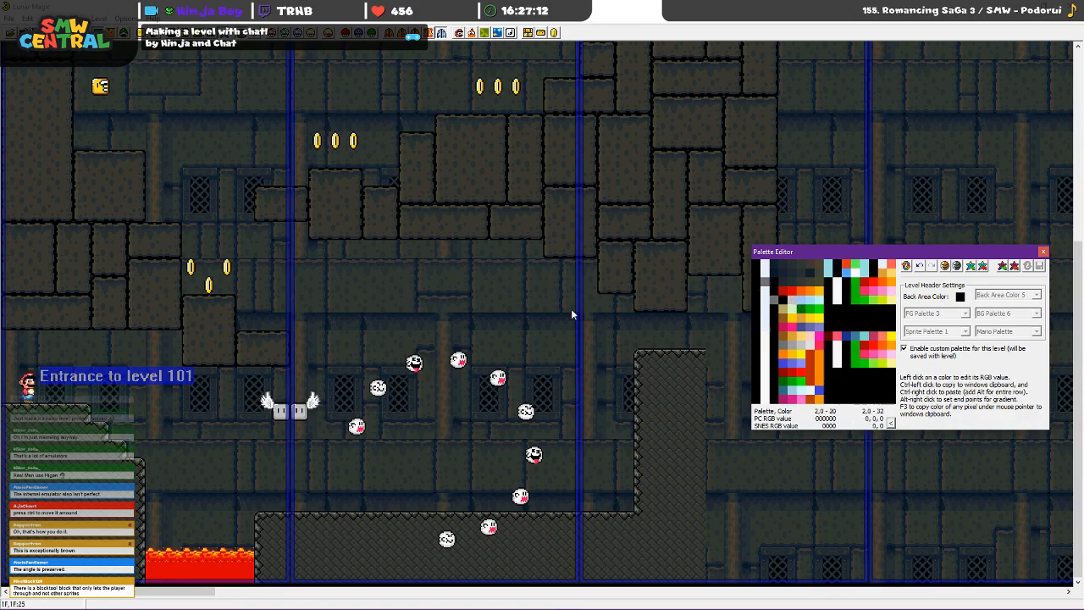
# Check the RGB values of dark blue background colors 1,2 and 1,3 without altering them
pyautogui.click(769, 277)
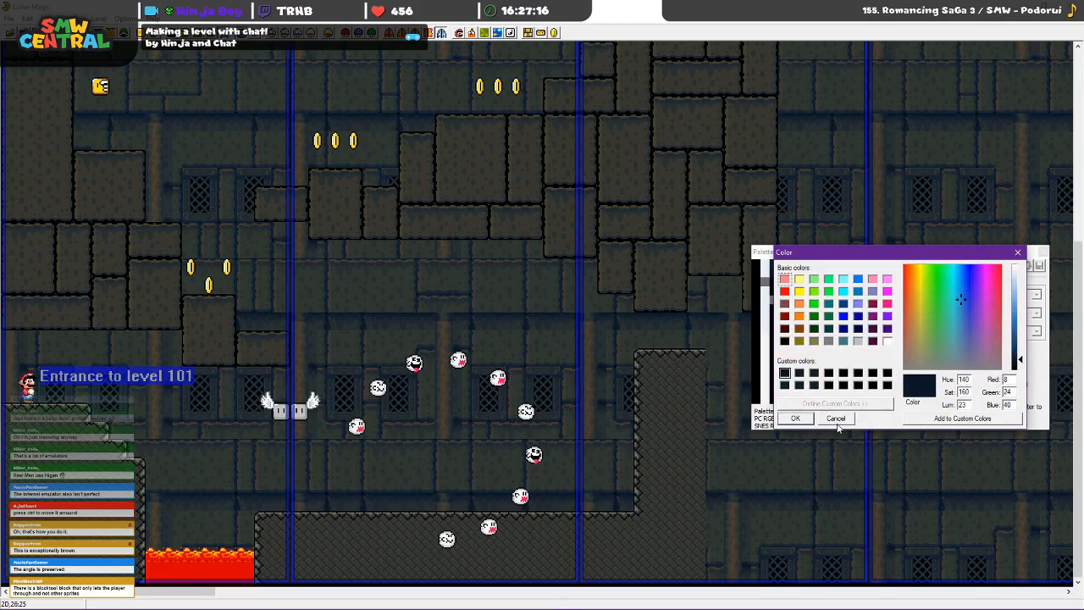
pyautogui.press('Escape')
pyautogui.click(783, 277)
pyautogui.press('Escape')
# Paste the copied dark blue into background color 1,6 and brighten it to RGB 44, 54, 65
pyautogui.keyDown('ctrl'); pyautogui.rightClick(807, 274); pyautogui.keyUp('ctrl')
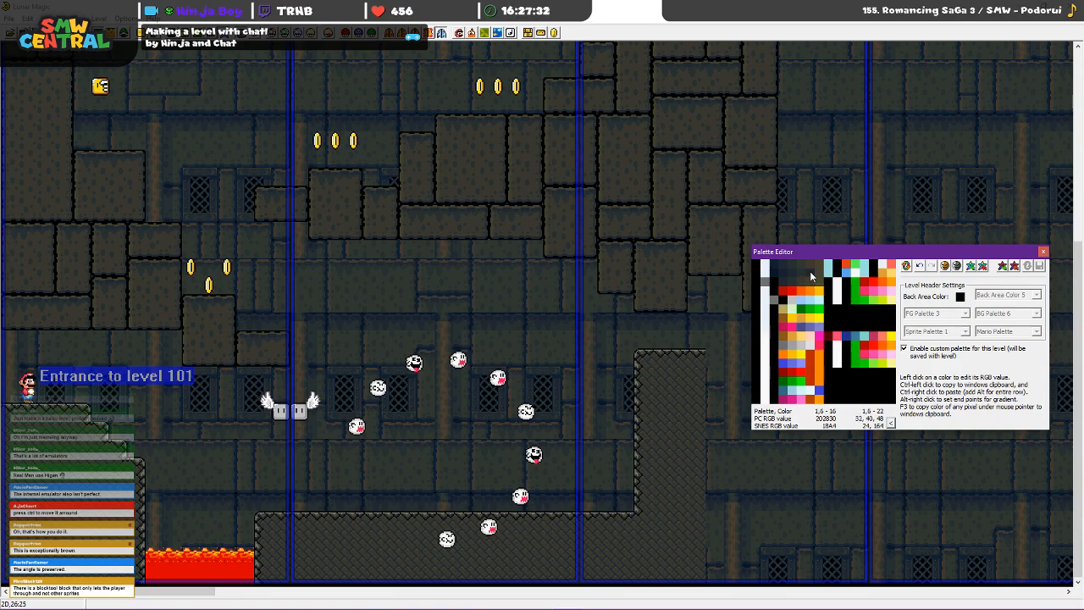
pyautogui.click(810, 274)
pyautogui.moveTo(1022, 360); pyautogui.dragTo(1021, 347)
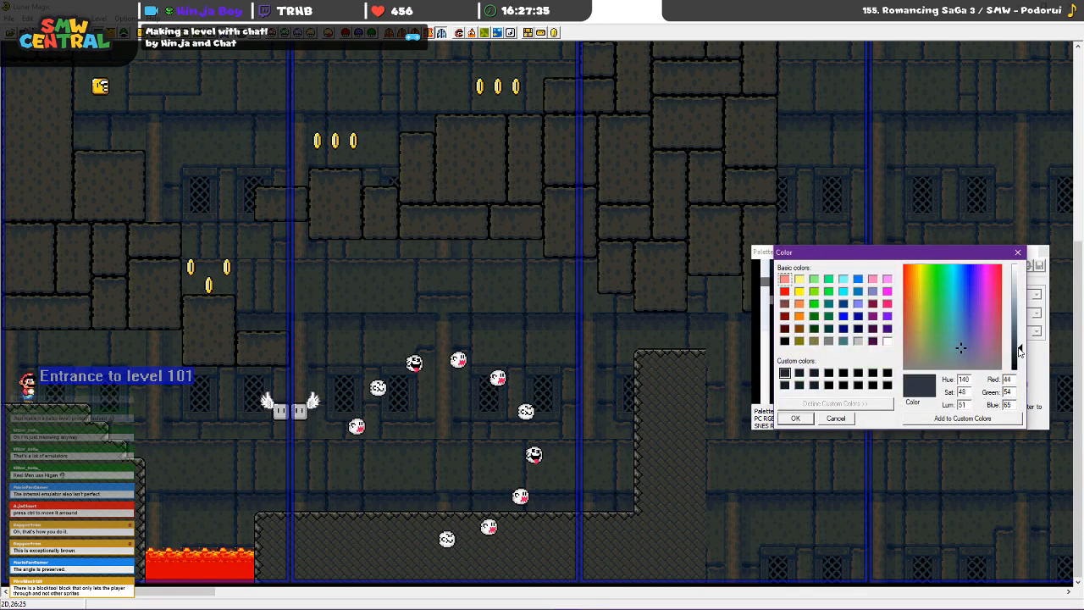
pyautogui.click(797, 418)
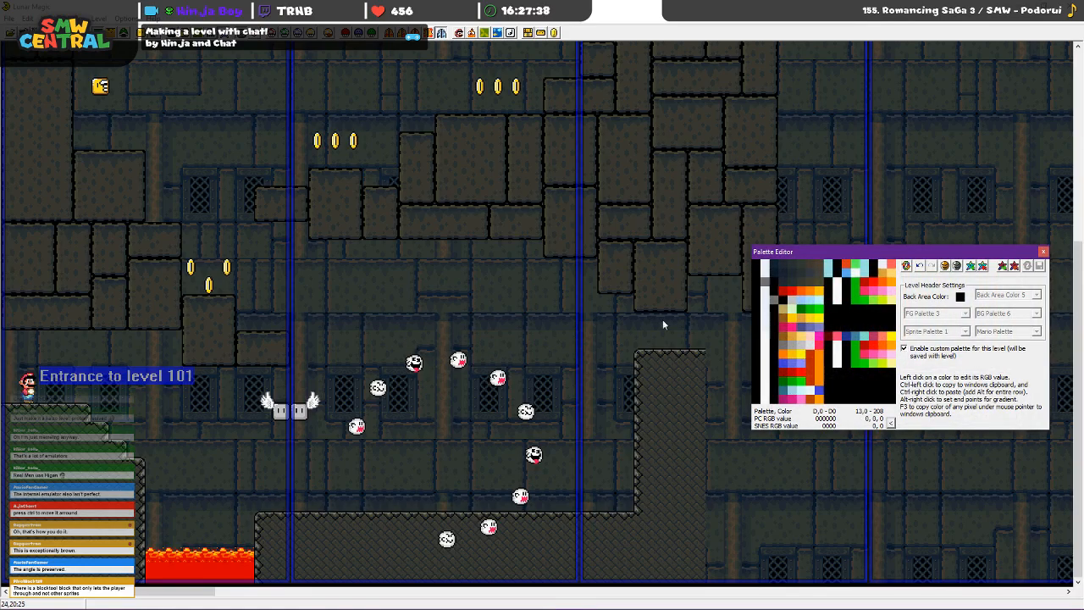
# Check background color 1,5, and try a bright green RGB 0, 255, 0 on color 1,6 as a test
pyautogui.click(800, 272)
pyautogui.click(805, 418)
pyautogui.click(811, 272)
pyautogui.click(814, 303)
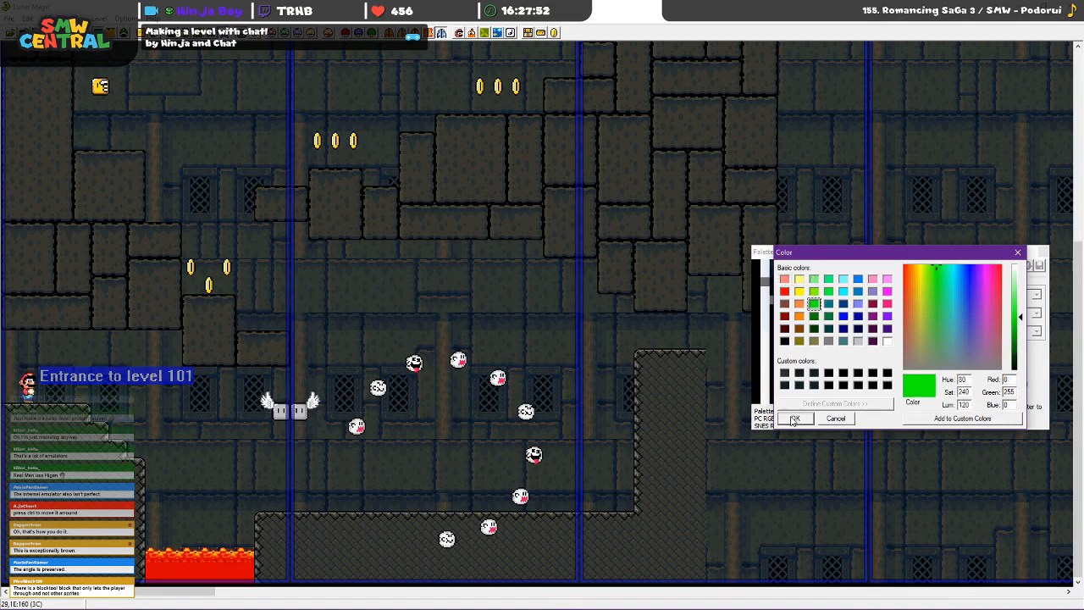
pyautogui.click(796, 419)
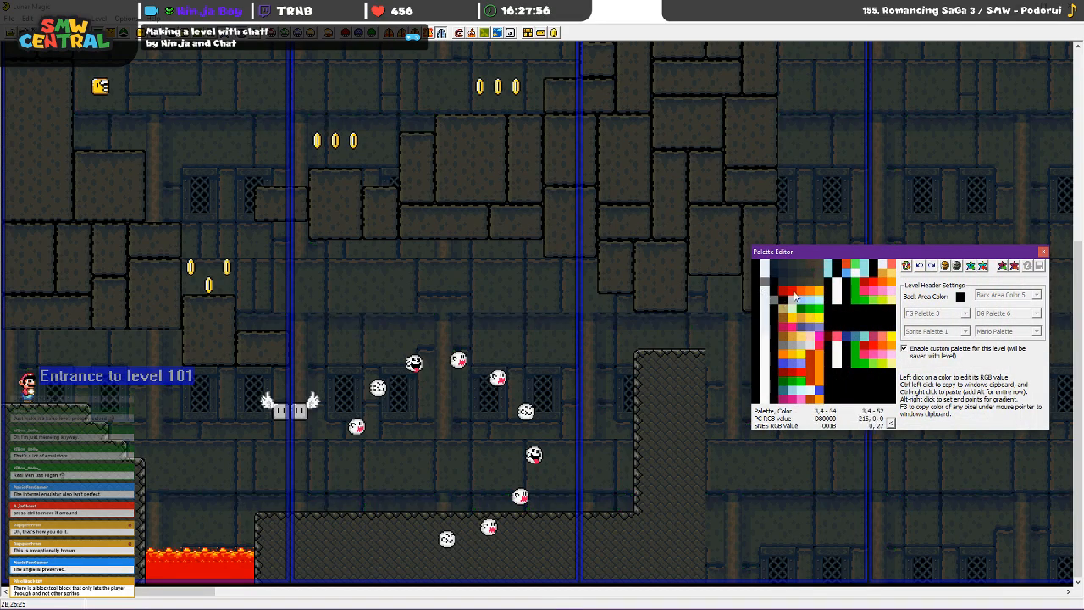
# Darken background color 1,6 to RGB 40, 48, 48, and set grey color 1,7 to RGB 39, 39, 39
pyautogui.click(810, 281)
pyautogui.moveTo(1020, 352); pyautogui.dragTo(1021, 361)
pyautogui.click(808, 418)
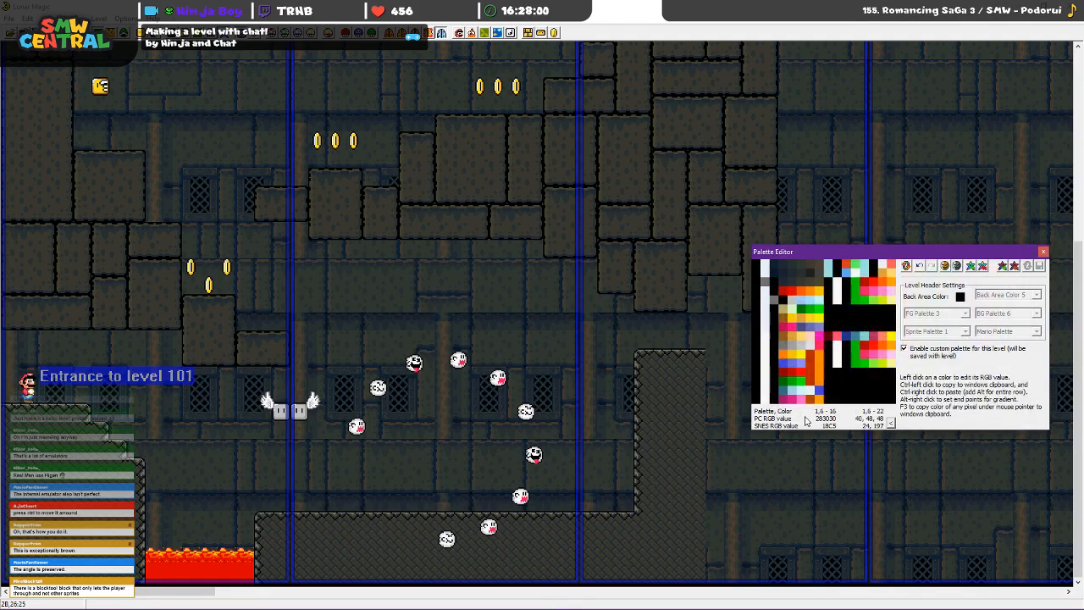
pyautogui.click(811, 277)
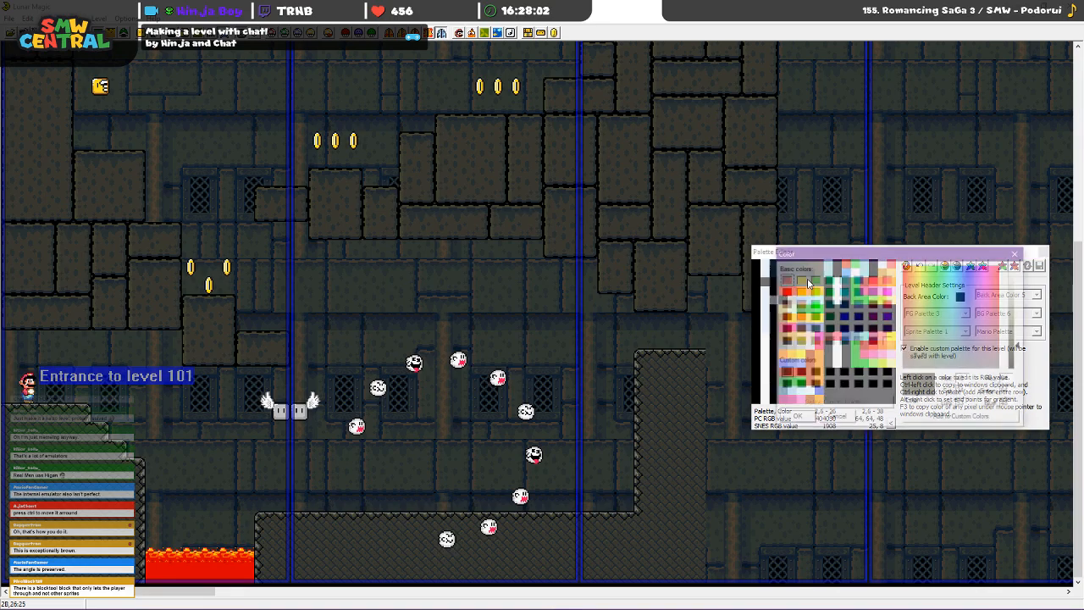
pyautogui.click(836, 418)
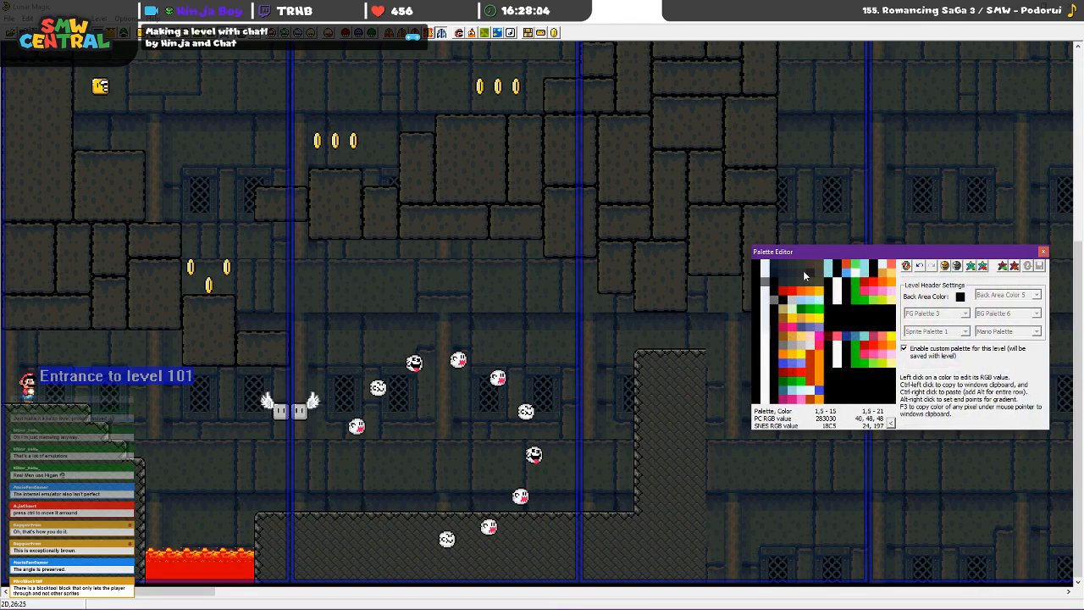
pyautogui.click(809, 277)
pyautogui.moveTo(1016, 365); pyautogui.dragTo(1019, 355)
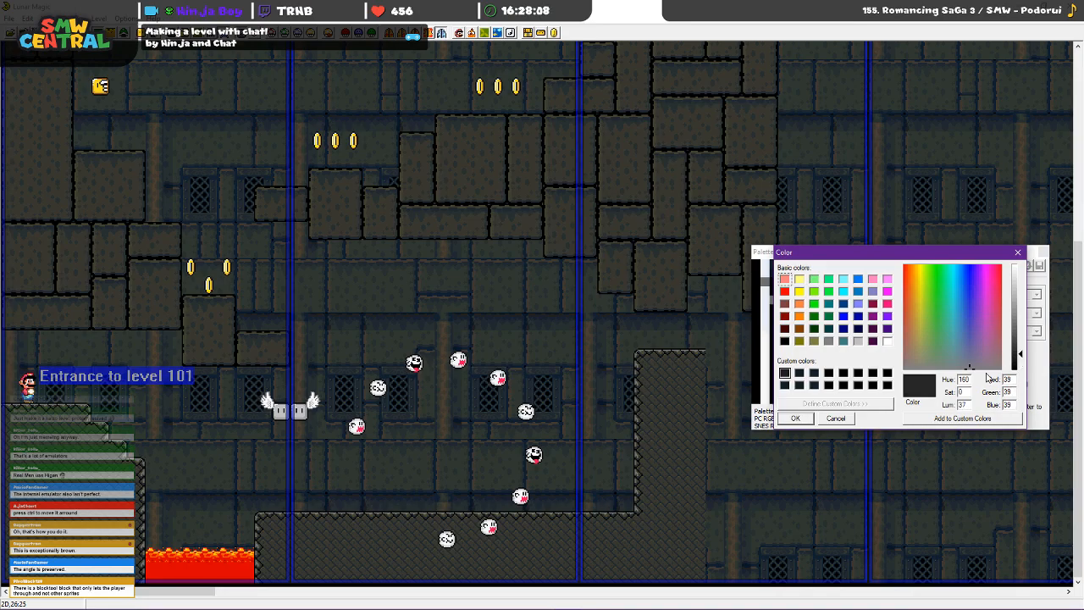
pyautogui.click(811, 419)
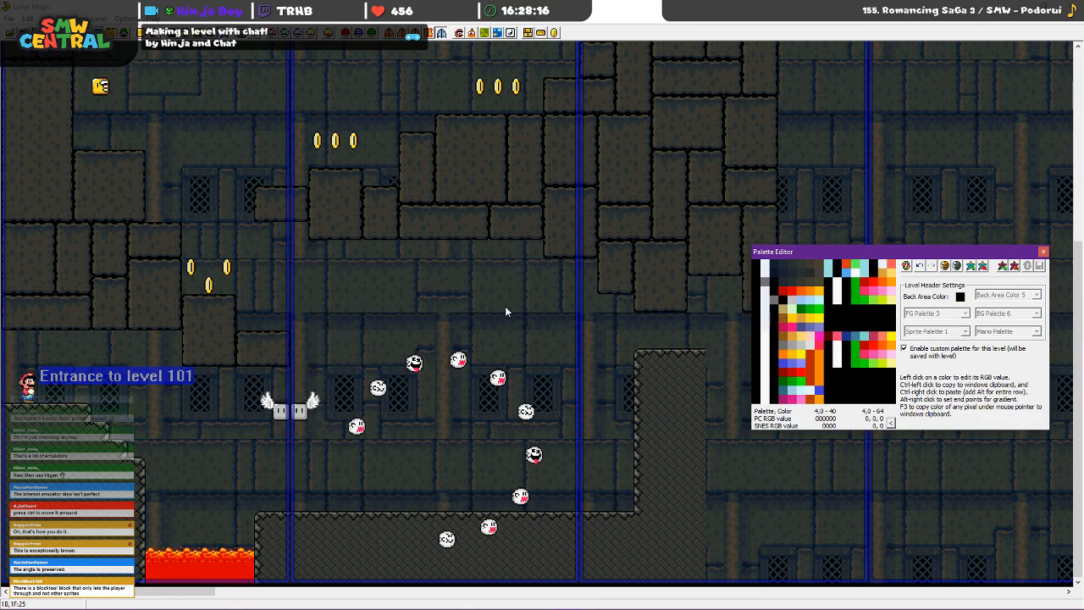
# Lighten dark blue background color 1,2 to RGB 23, 36, 51 and color 1,3 to RGB 24, 41, 50
pyautogui.click(774, 274)
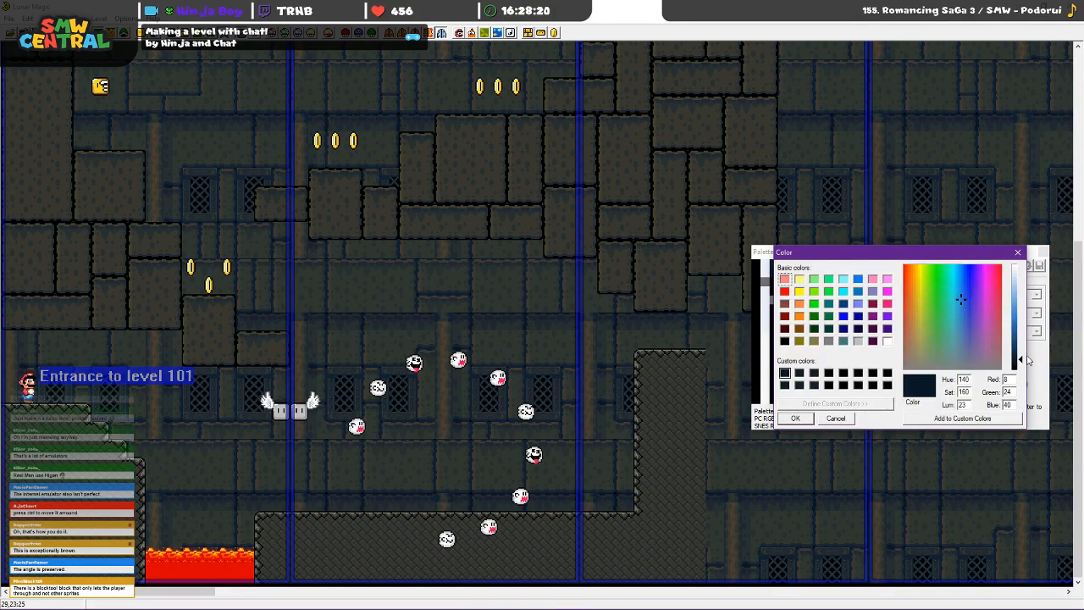
pyautogui.moveTo(970, 312); pyautogui.dragTo(963, 330)
pyautogui.moveTo(1020, 360); pyautogui.dragTo(1020, 354)
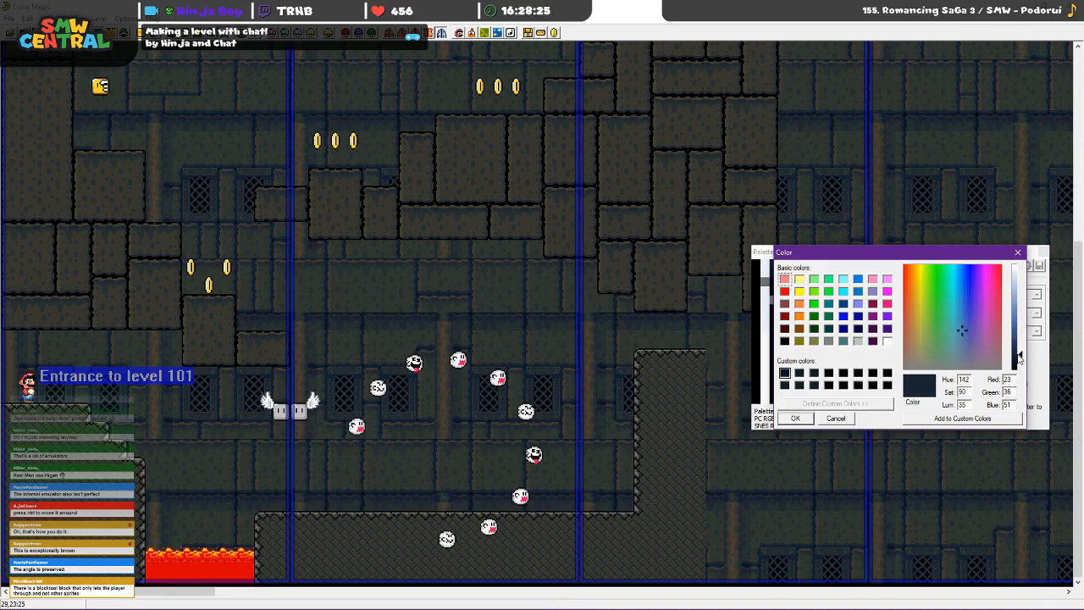
pyautogui.click(798, 418)
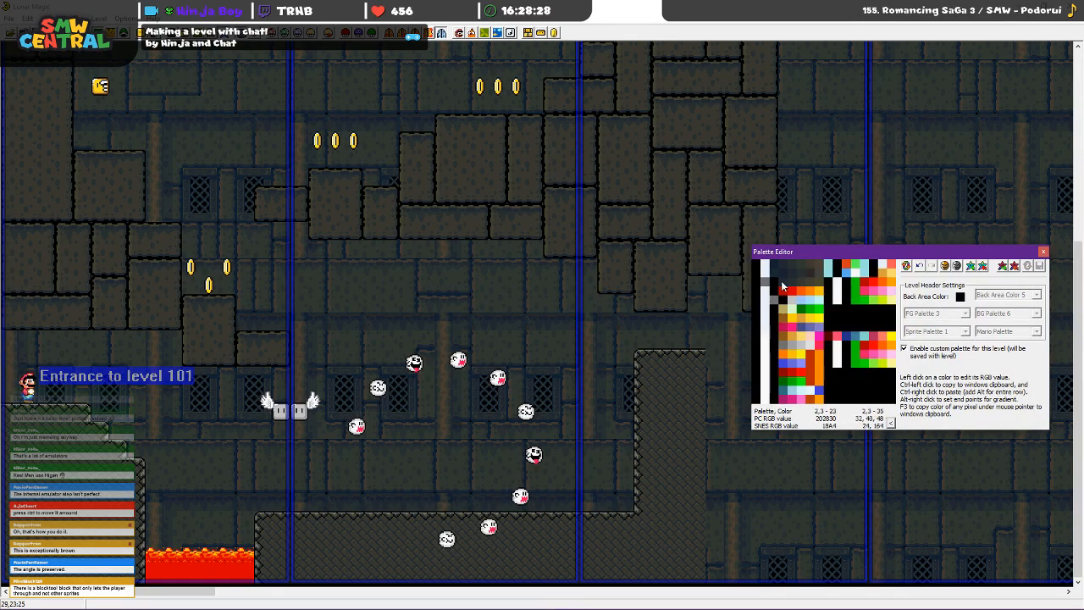
pyautogui.click(781, 285)
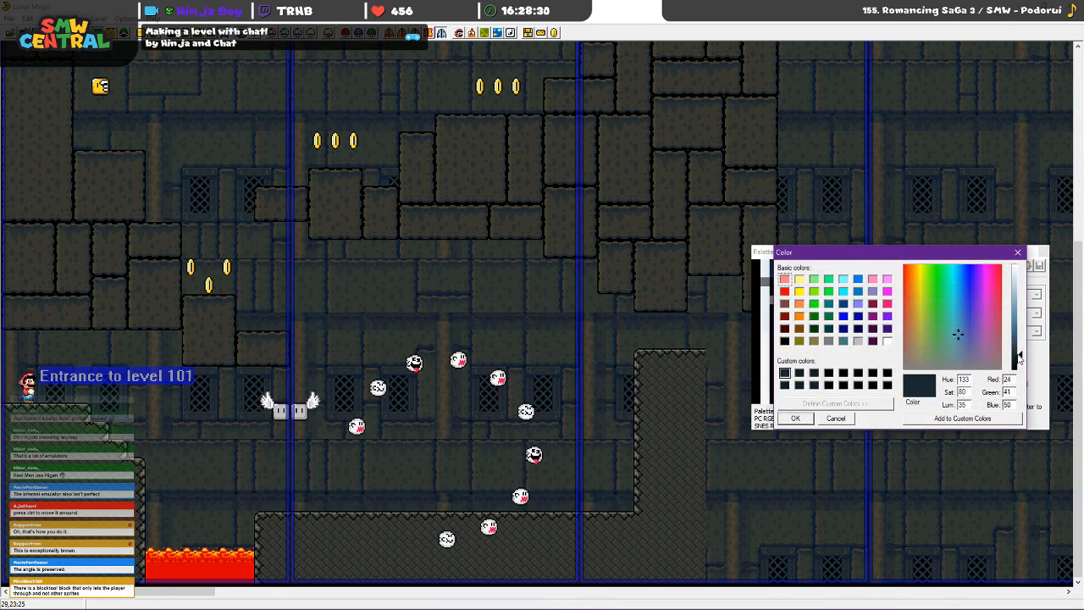
pyautogui.moveTo(1020, 356); pyautogui.dragTo(1020, 368)
pyautogui.click(796, 418)
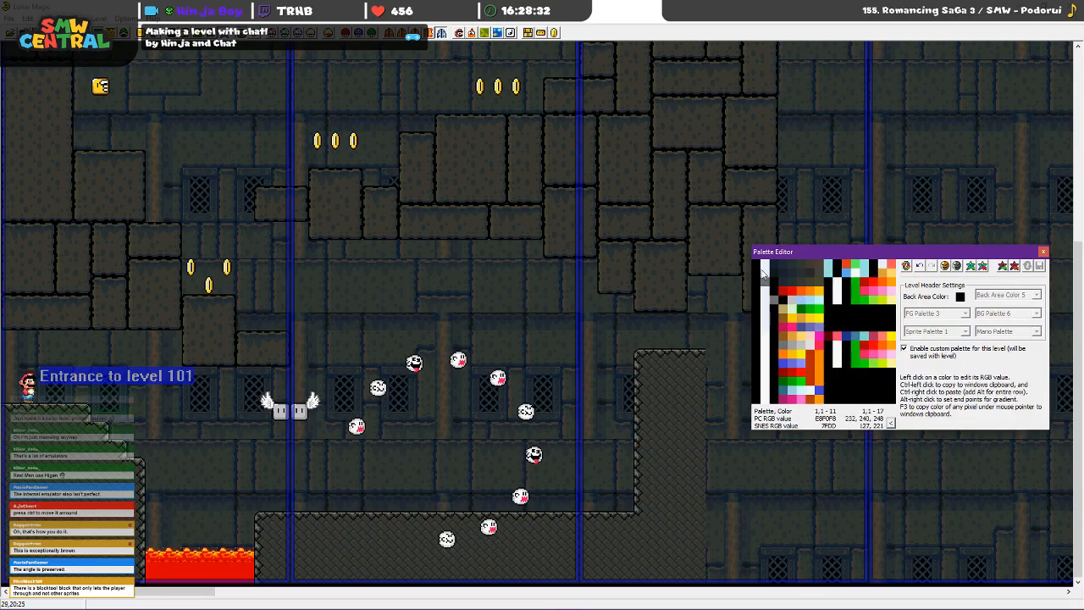
# Add the grey RGB 40, 40, 40 of background color 1,7 to the custom colors
pyautogui.click(814, 272)
pyautogui.click(945, 420)
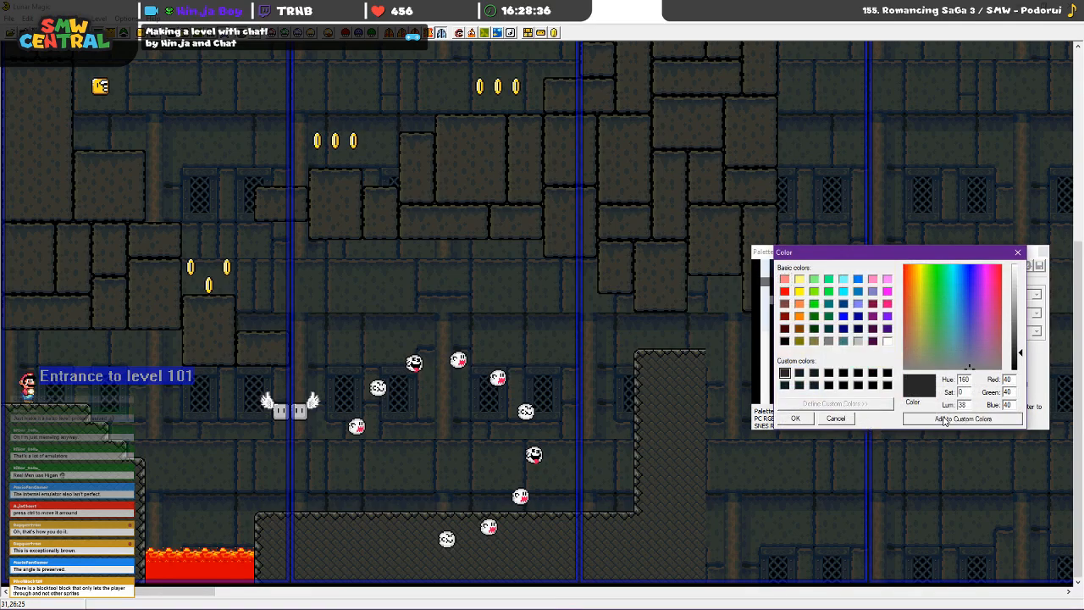
pyautogui.click(796, 418)
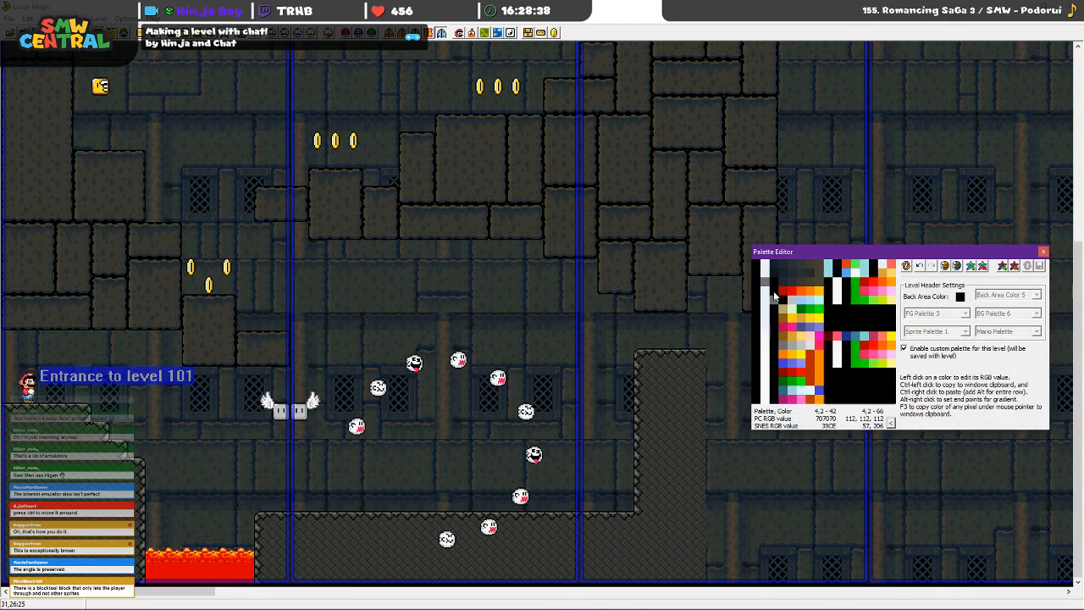
# Try a darker shade on olive stone block color 2,7, undo it, and recheck the color without altering it
pyautogui.click(819, 282)
pyautogui.moveTo(1019, 345); pyautogui.dragTo(1019, 358)
pyautogui.click(796, 419)
pyautogui.hotkey('ctrl', 'z')
pyautogui.click(818, 278)
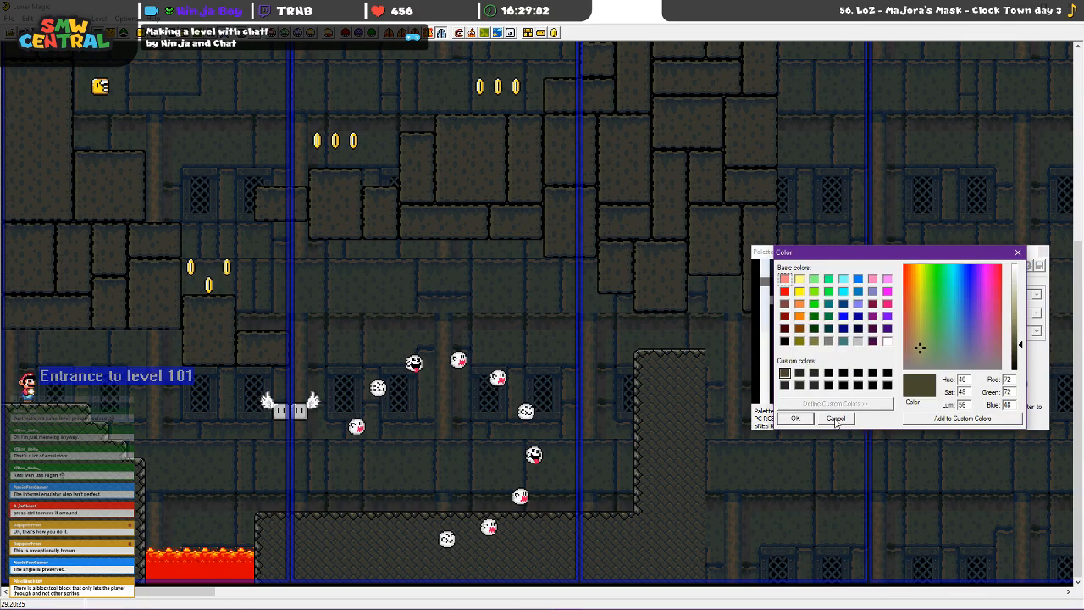
pyautogui.click(835, 421)
# Darken the neutral grey background wall color to RGB 37, 37, 37
pyautogui.click(814, 271)
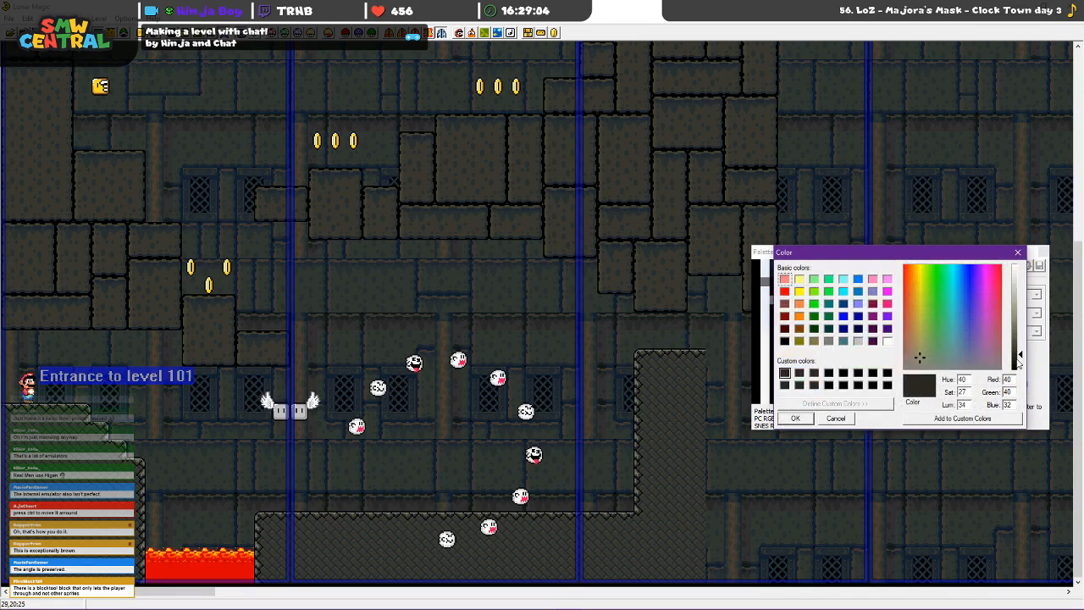
pyautogui.click(825, 421)
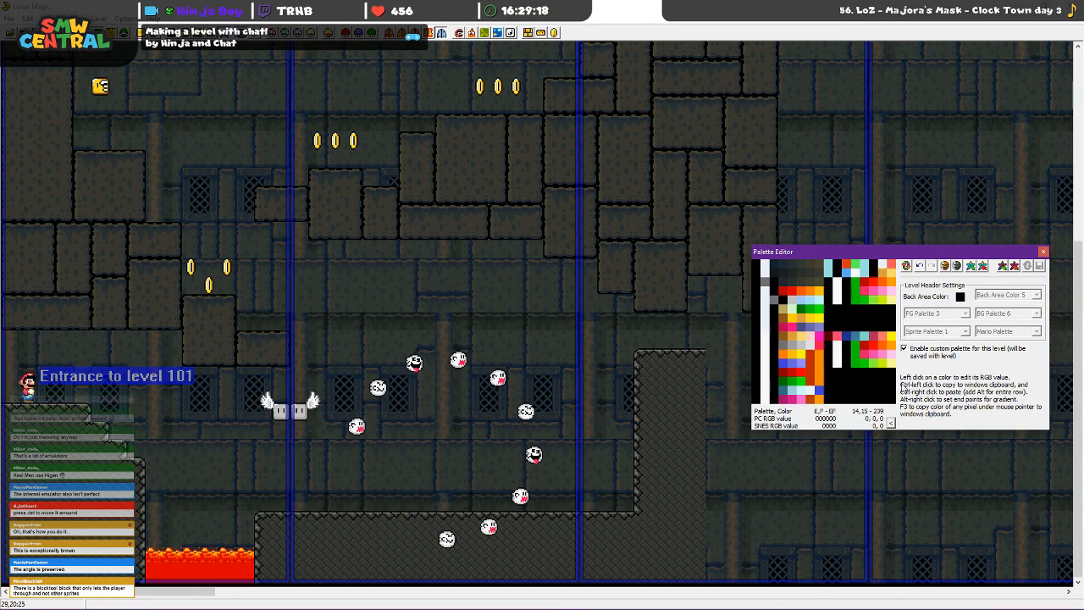
pyautogui.click(809, 278)
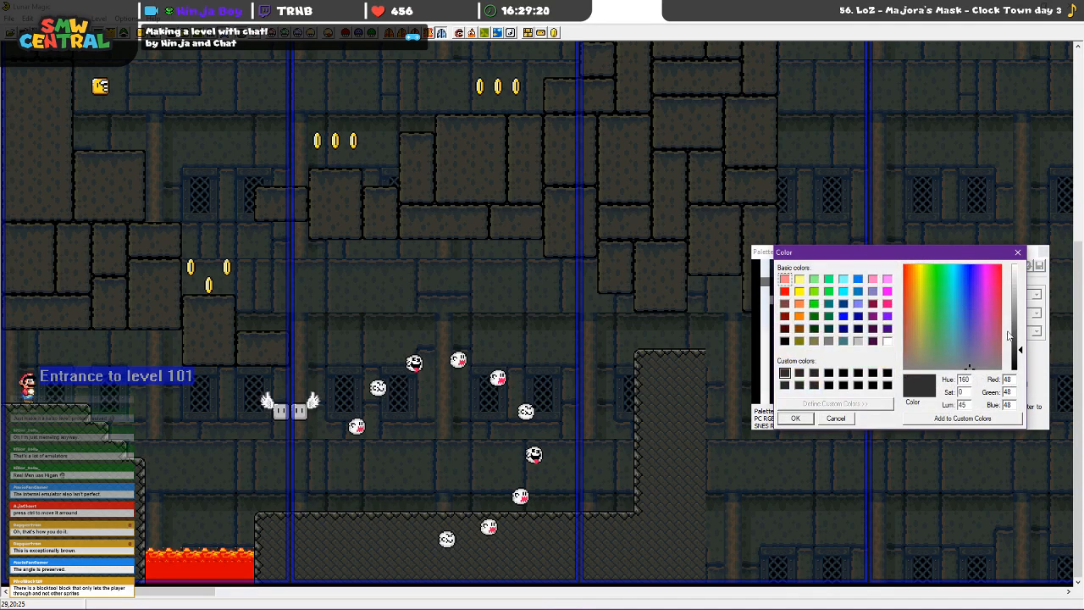
pyautogui.click(1022, 356)
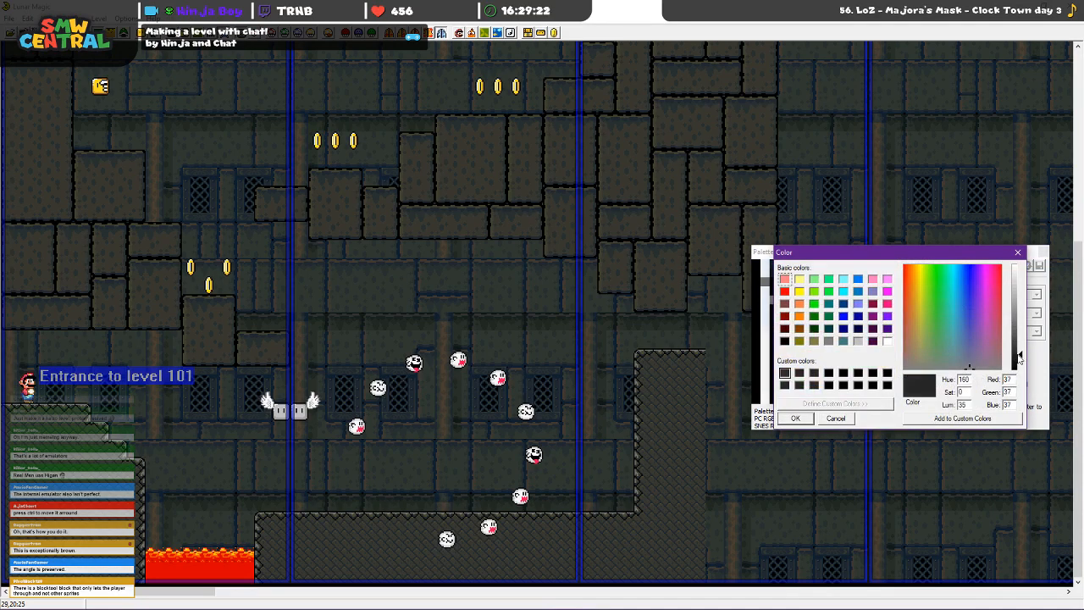
pyautogui.click(796, 419)
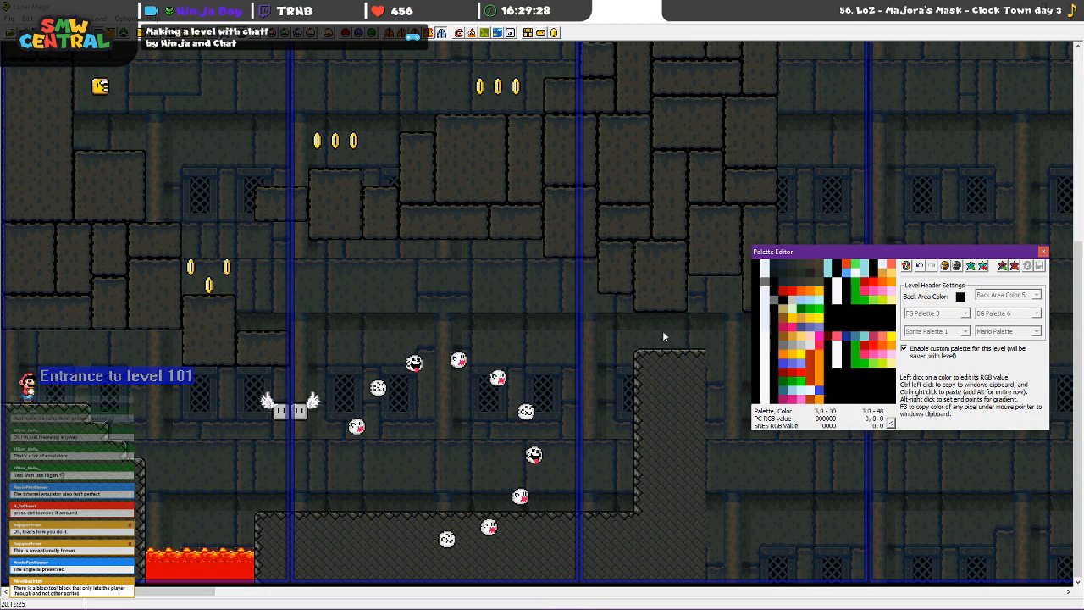
# Close the palette editor, save level 101, and look over the recolored castle
pyautogui.click(1044, 251)
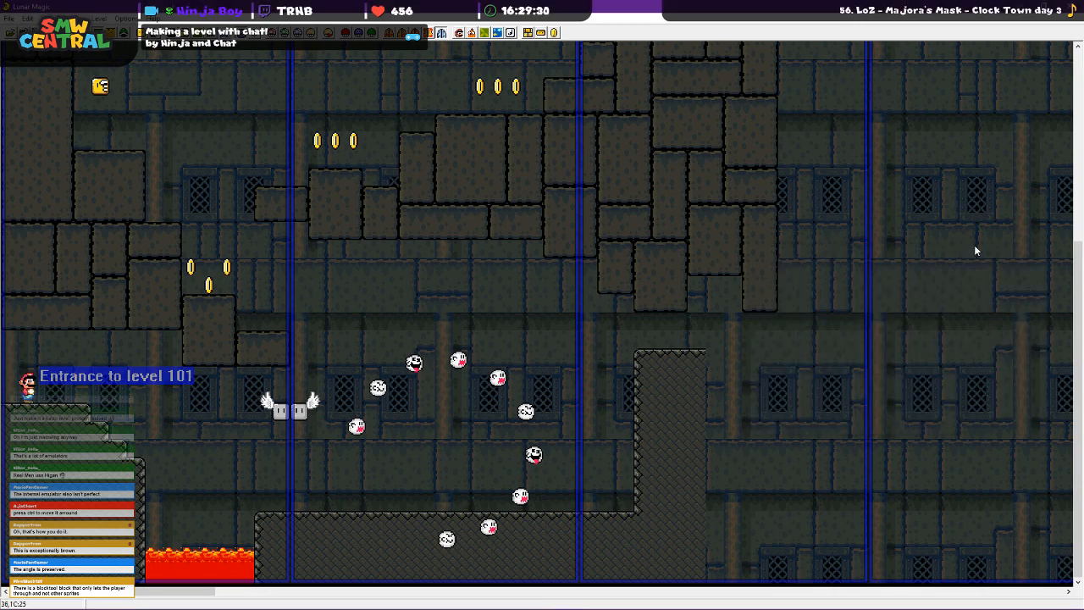
pyautogui.hotkey('ctrl', 's')
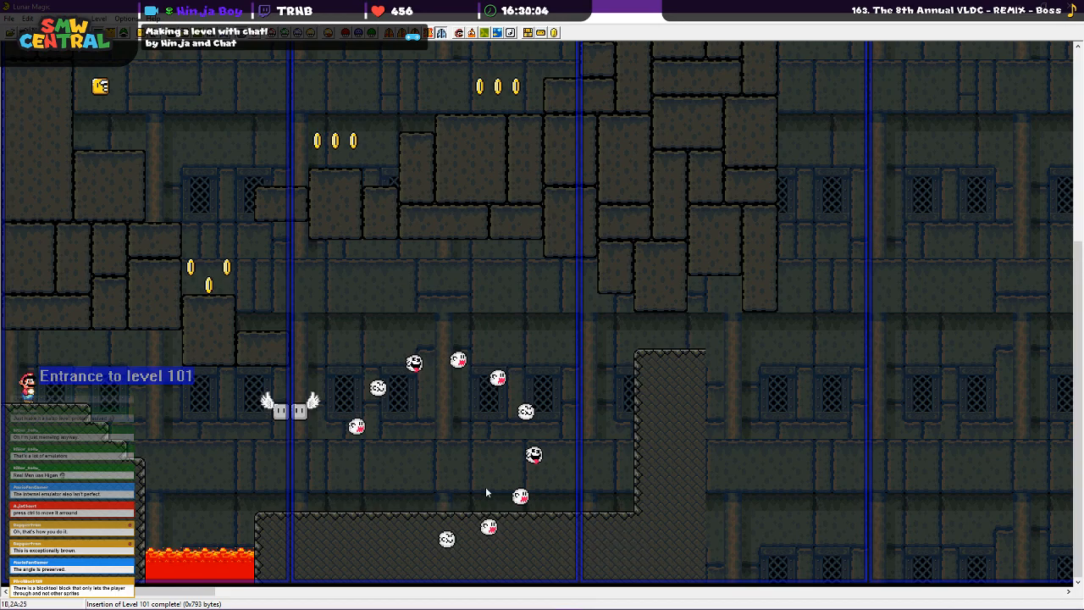
pyautogui.scroll(5, 461, 292)
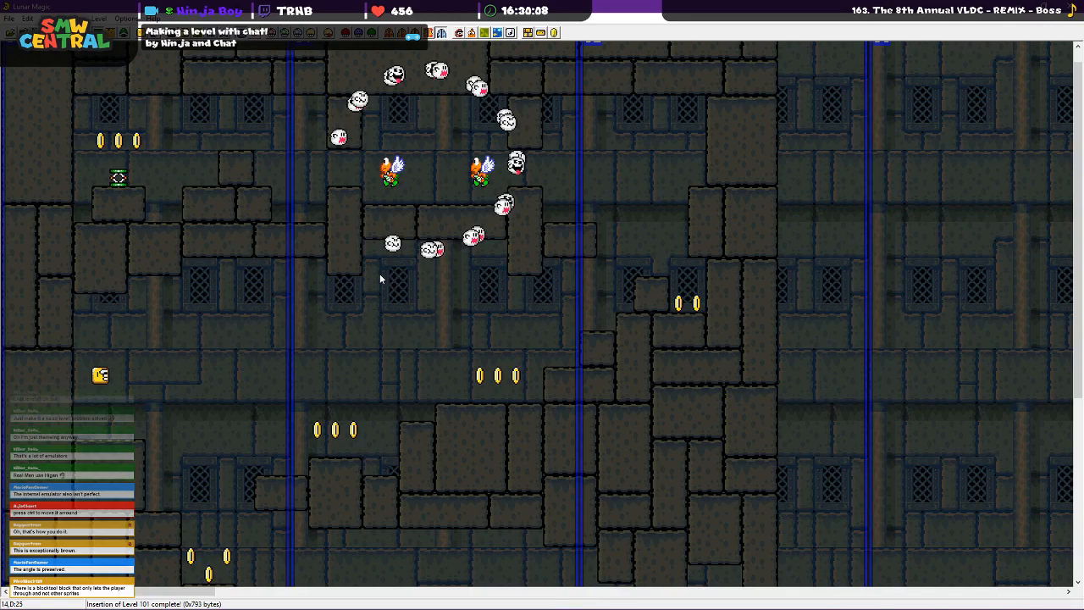
pyautogui.scroll(-5, 380, 278)
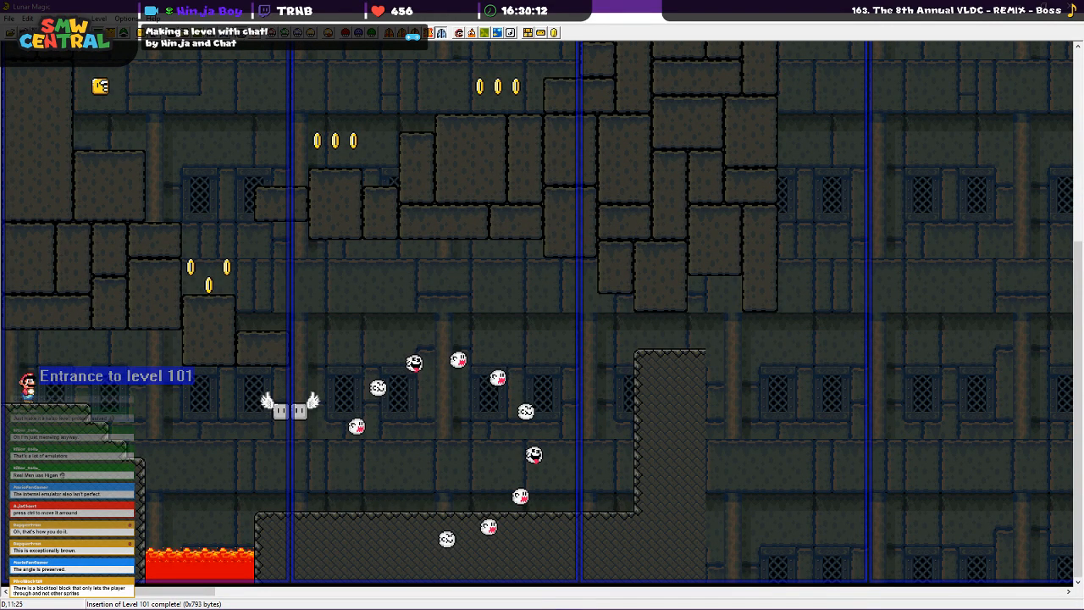
# Set the dark teal color in sprite palette row E to neutral grey RGB 88, 88, 88 and save the level
pyautogui.click(241, 33)
pyautogui.moveTo(526, 223); pyautogui.dragTo(823, 204)
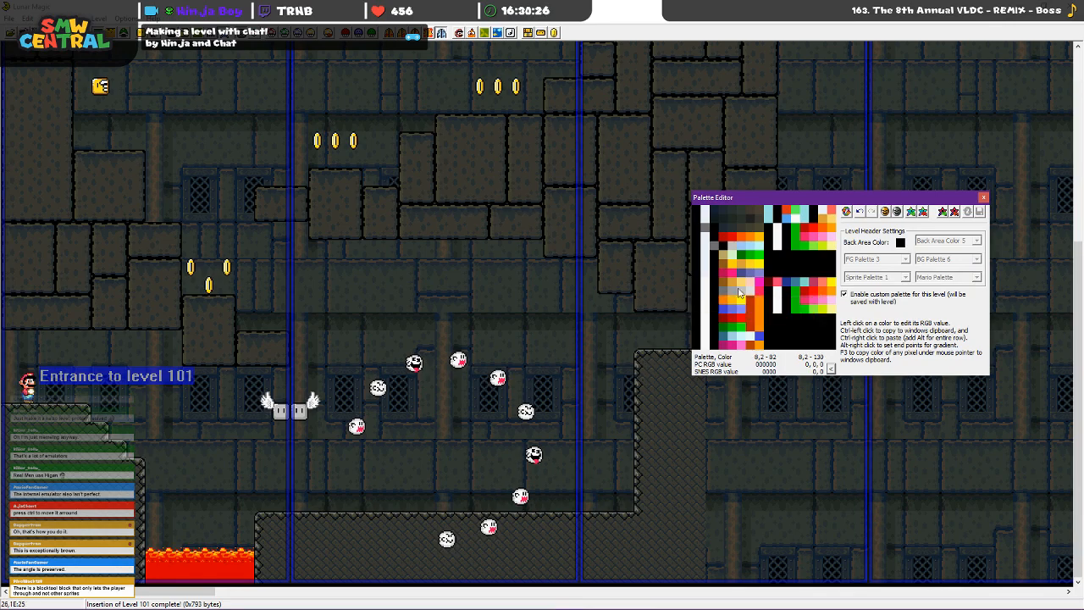
pyautogui.scroll(3, 490, 309)
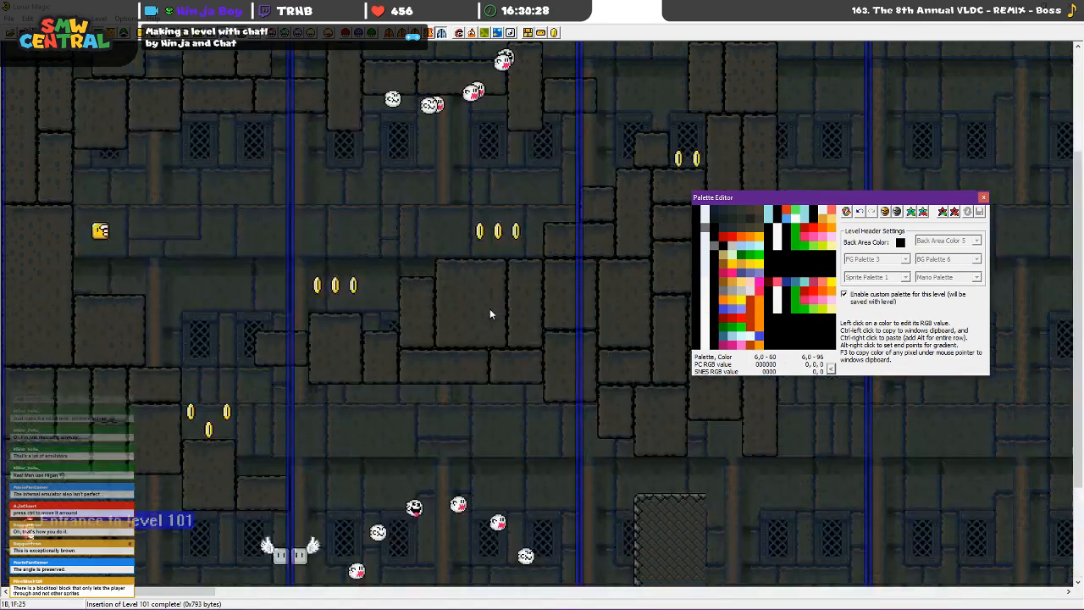
pyautogui.scroll(3, 490, 308)
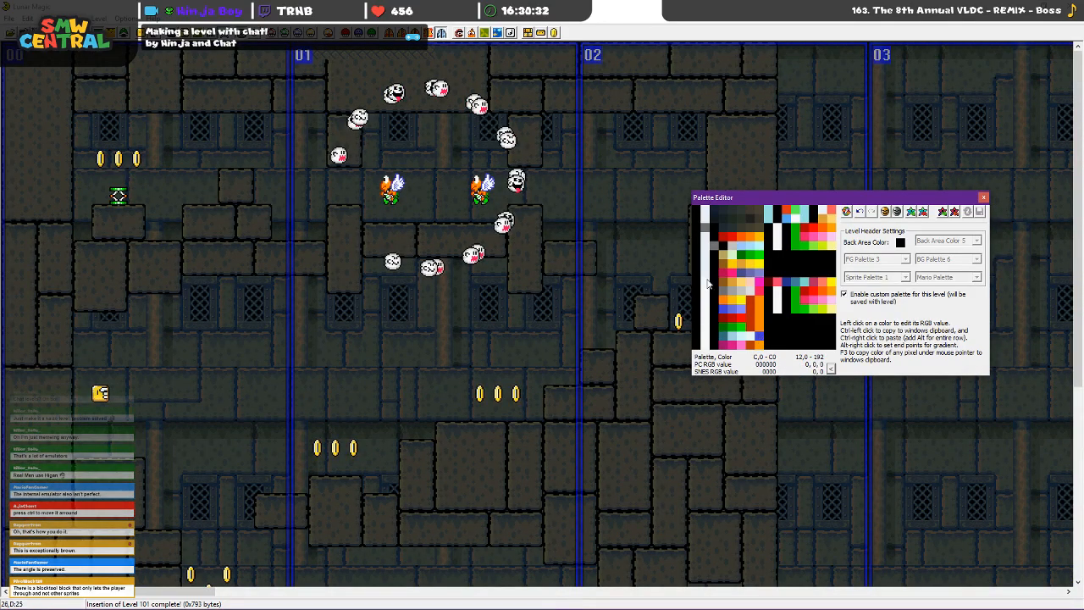
pyautogui.click(726, 340)
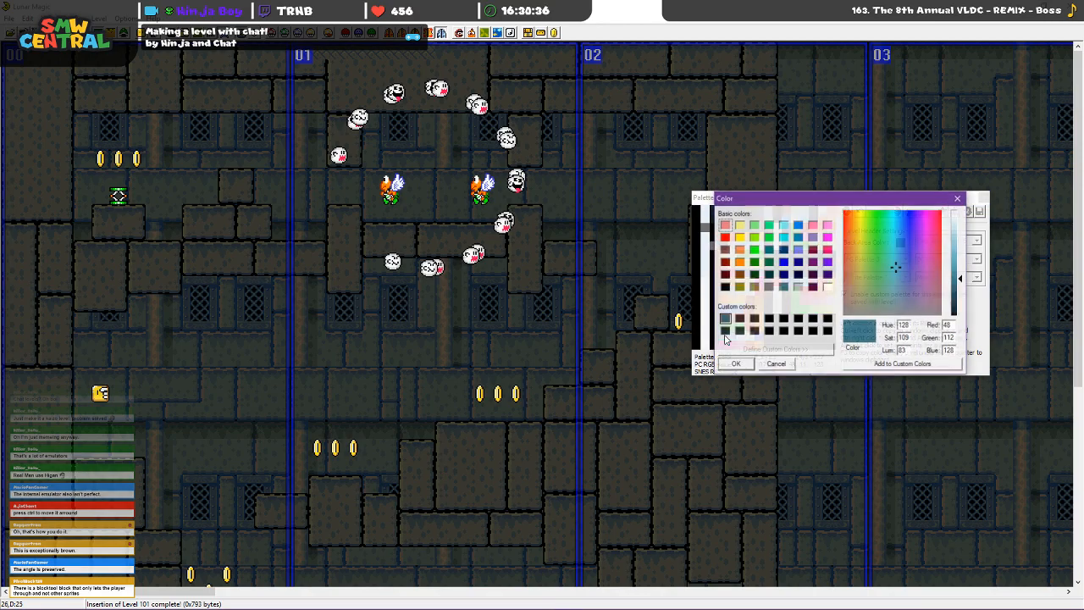
pyautogui.moveTo(895, 272); pyautogui.dragTo(845, 316)
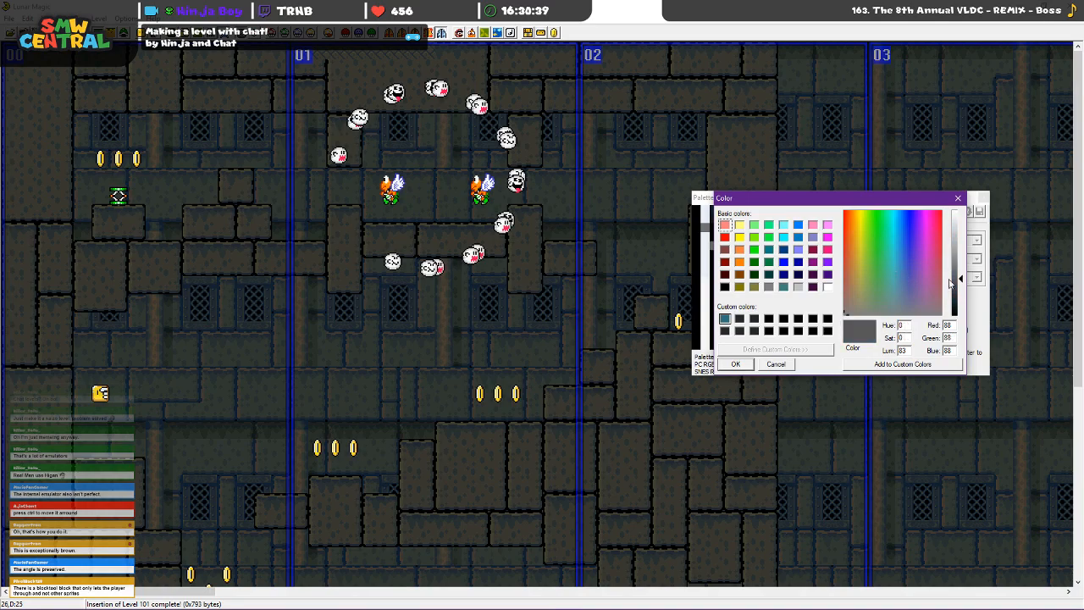
pyautogui.click(737, 364)
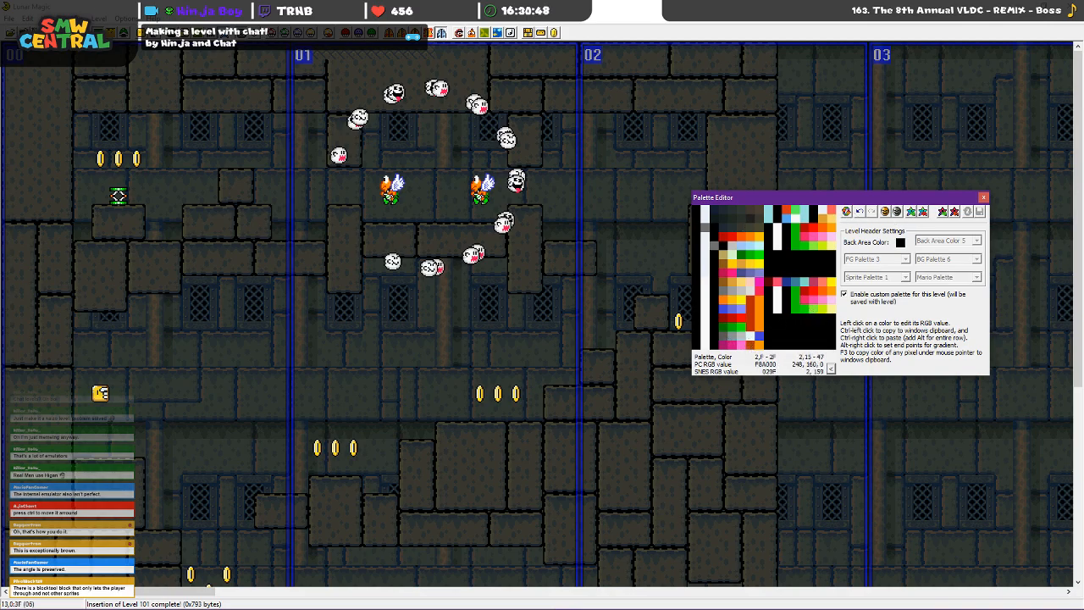
pyautogui.click(50, 32)
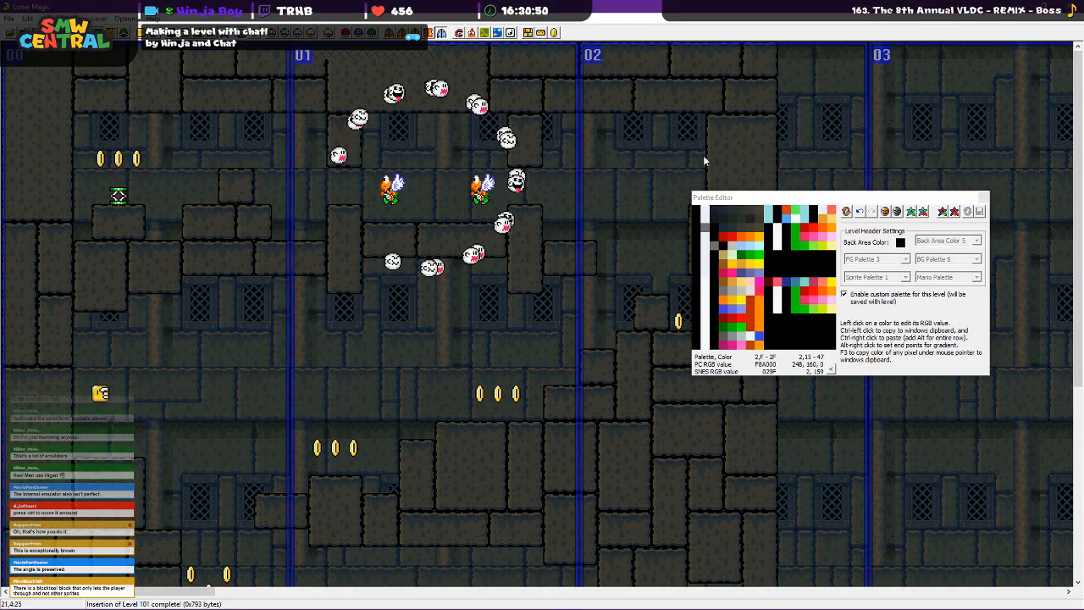
# Close the palette editor, switch to sprite editing, and preview the Big Boo Boss in the tileset-specific sprites
pyautogui.click(983, 198)
pyautogui.click(124, 34)
pyautogui.click(149, 33)
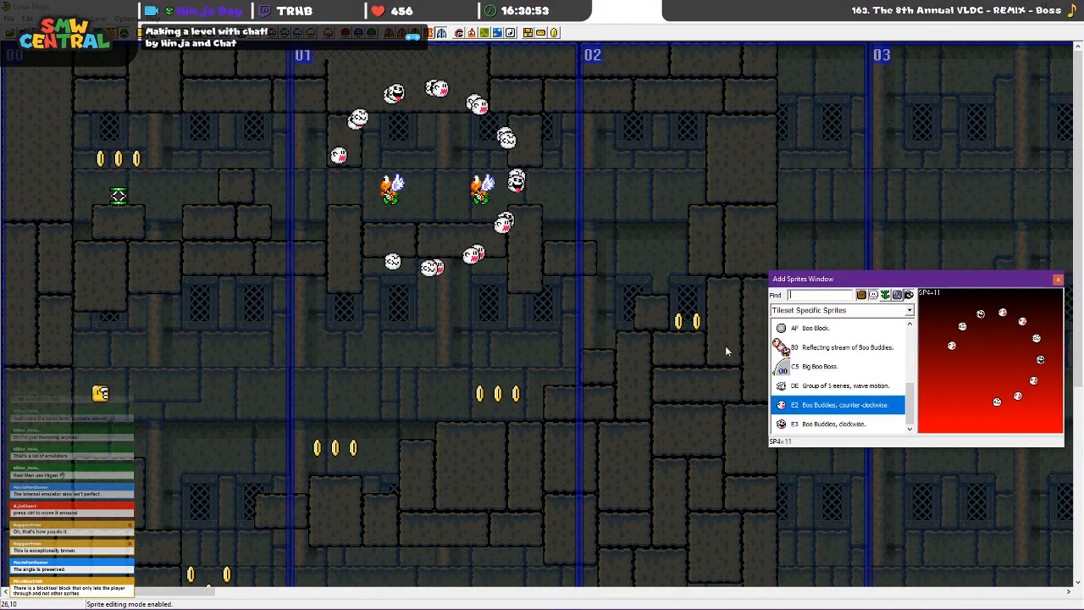
pyautogui.click(798, 367)
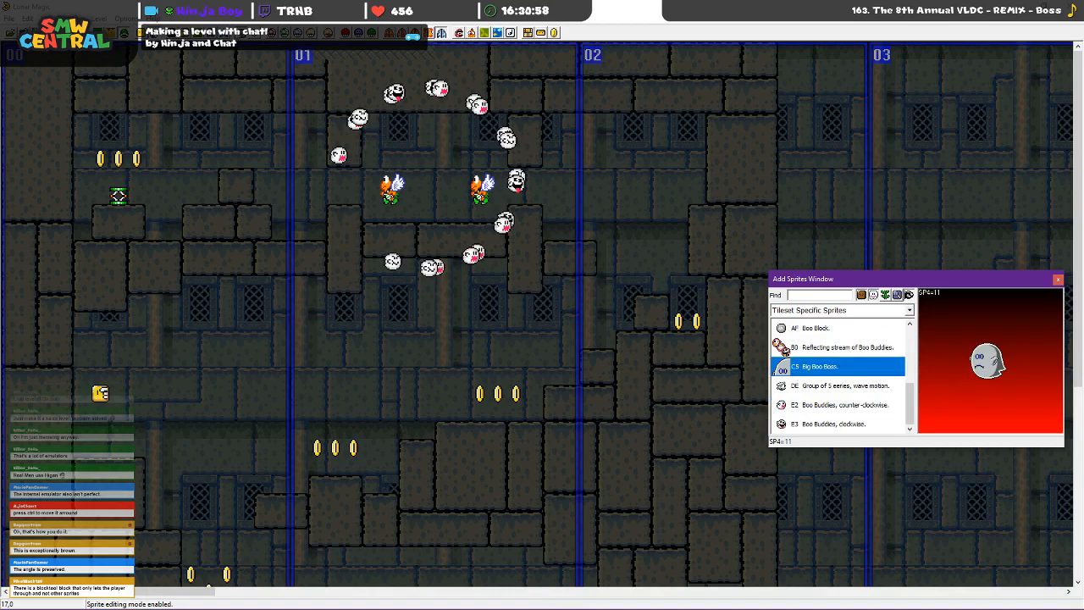
# Lighten the Big Boo Boss's blue eye color E,7 to RGB 124, 124, 233 in the level palette
pyautogui.click(191, 33)
pyautogui.moveTo(558, 222); pyautogui.dragTo(671, 211)
pyautogui.click(537, 318)
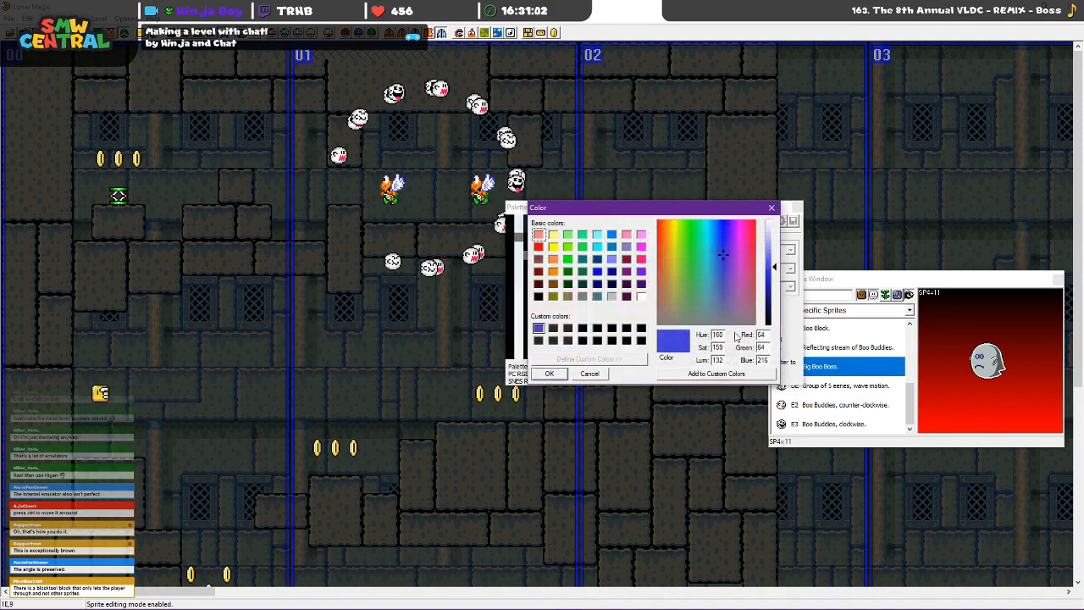
pyautogui.moveTo(774, 267); pyautogui.dragTo(774, 243)
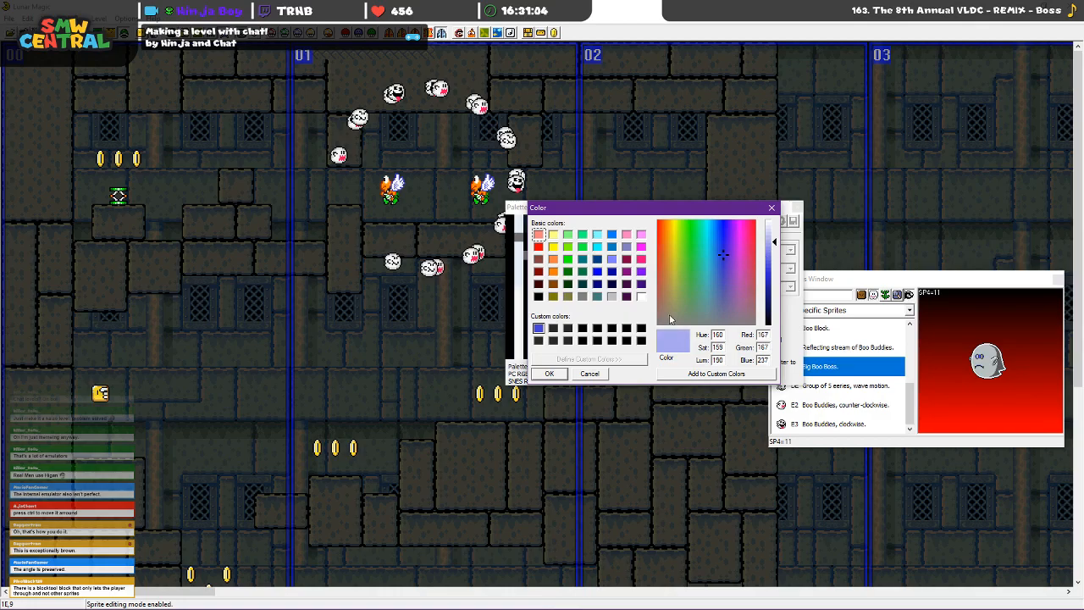
pyautogui.click(550, 374)
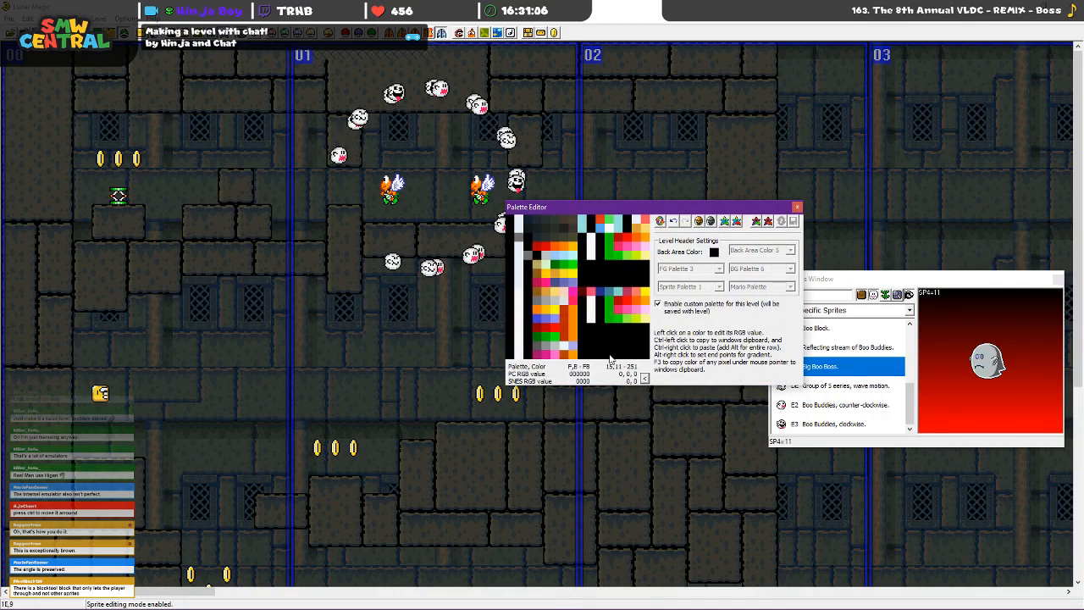
pyautogui.click(538, 318)
pyautogui.moveTo(773, 244); pyautogui.dragTo(773, 251)
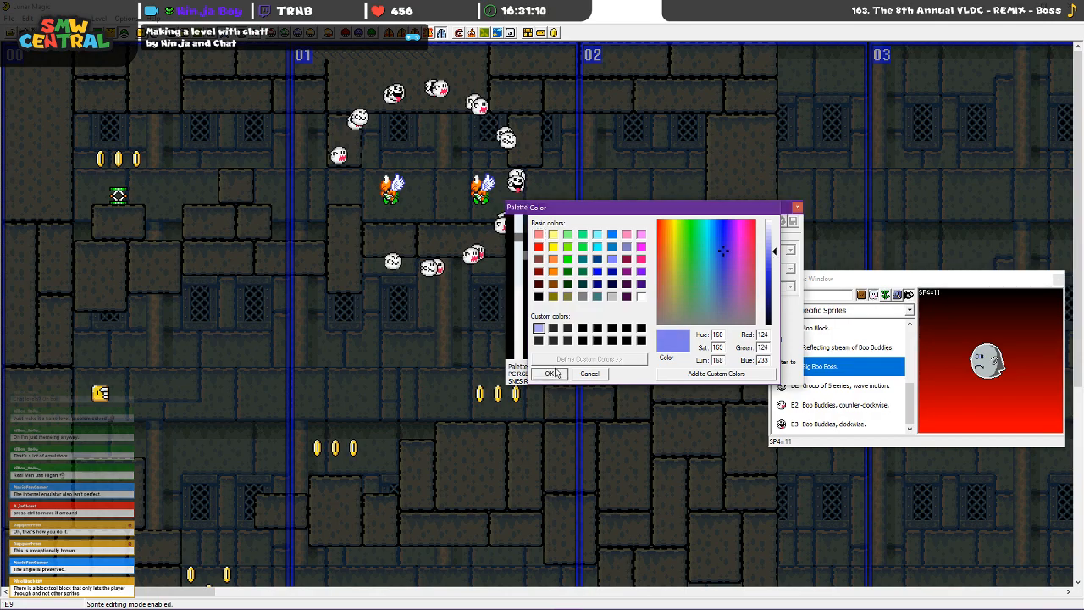
pyautogui.click(556, 373)
# Tint the Big Boo Boss's grey body shading in palette row E to a muted blue
pyautogui.click(539, 345)
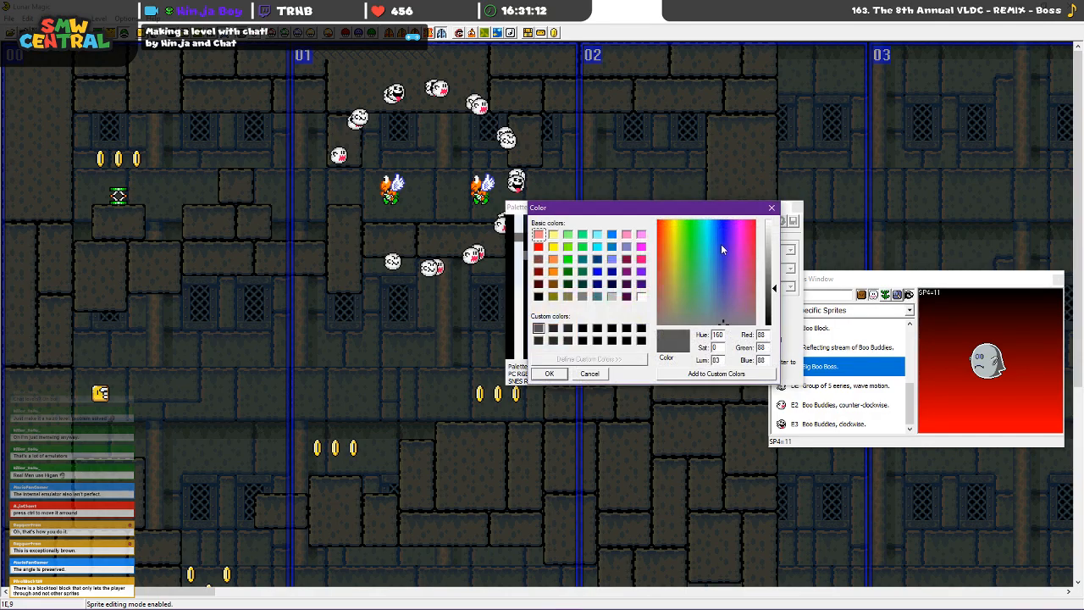
pyautogui.moveTo(730, 313); pyautogui.dragTo(718, 289)
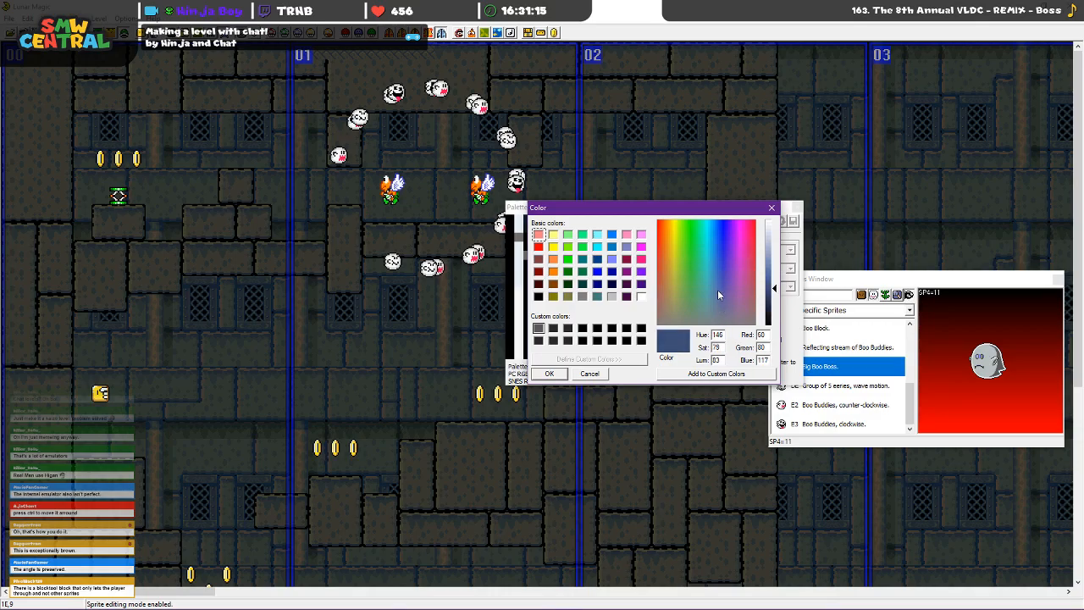
pyautogui.click(549, 373)
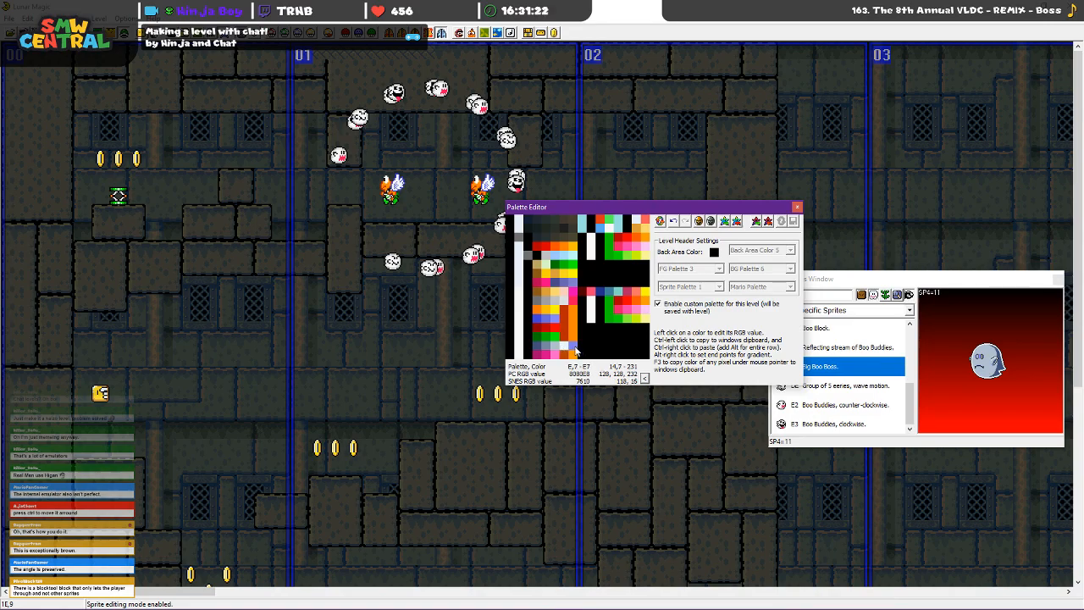
# Darken the Big Boo Boss's eye color E,7 slightly to RGB 117, 117, 230
pyautogui.click(576, 352)
pyautogui.click(773, 256)
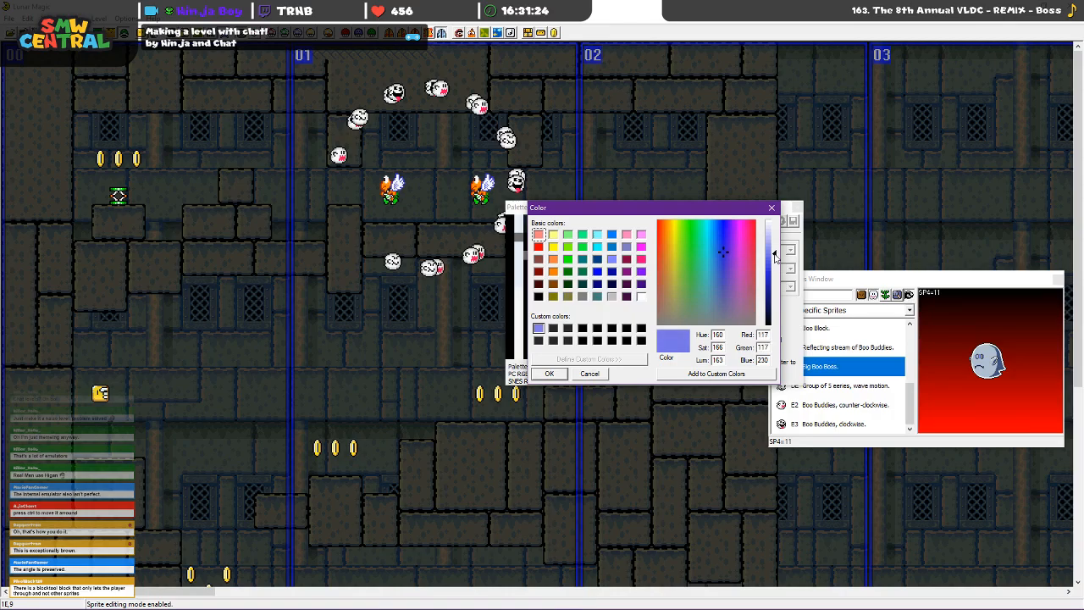
pyautogui.click(558, 374)
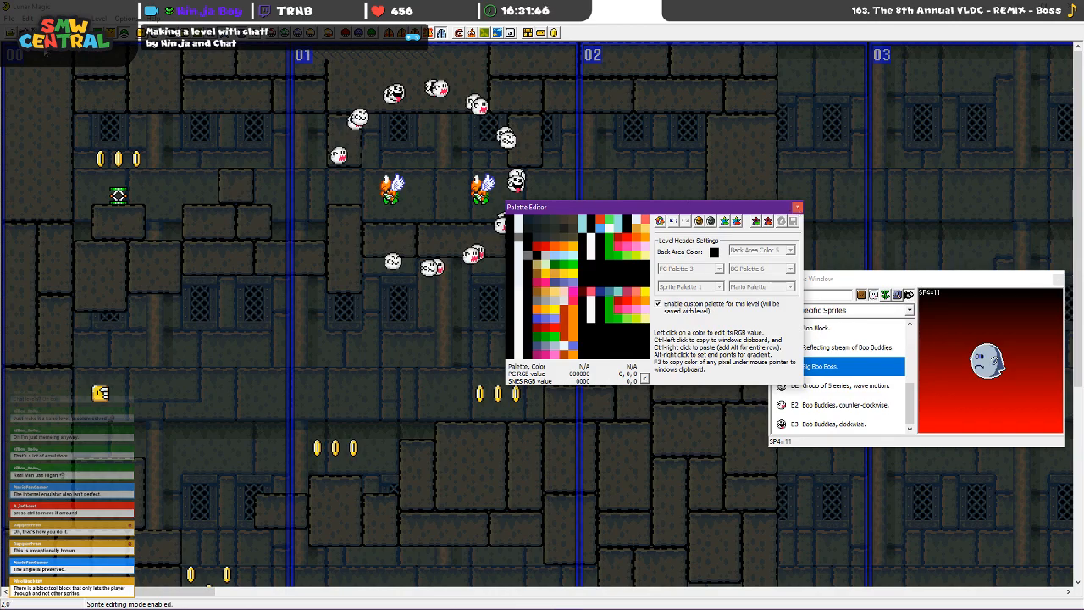
# Save level 101 and close both the palette editor and the sprite list
pyautogui.hotkey('ctrl', 's')
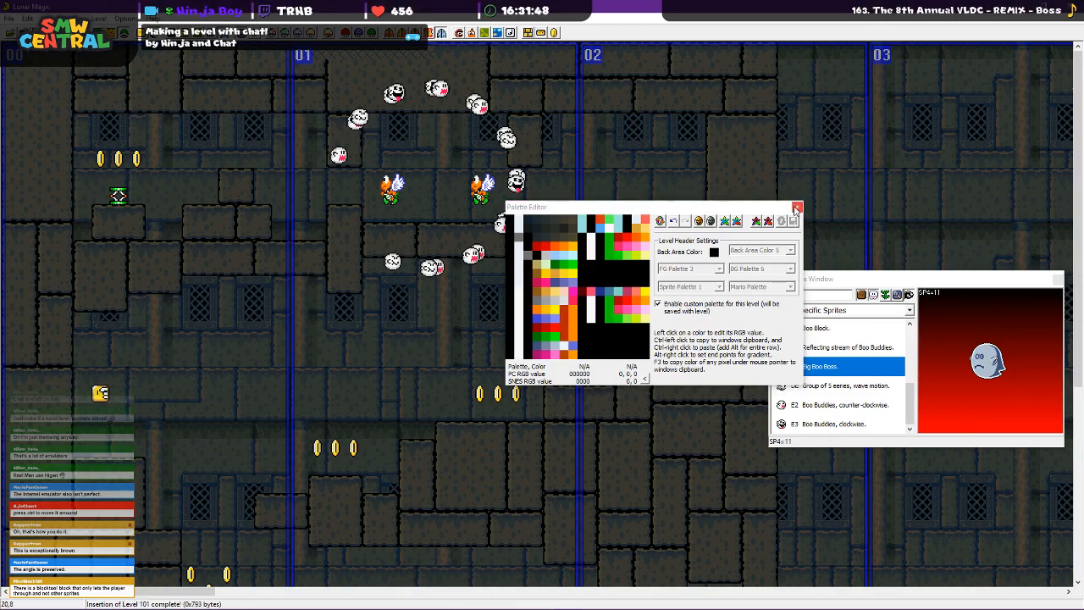
pyautogui.click(797, 208)
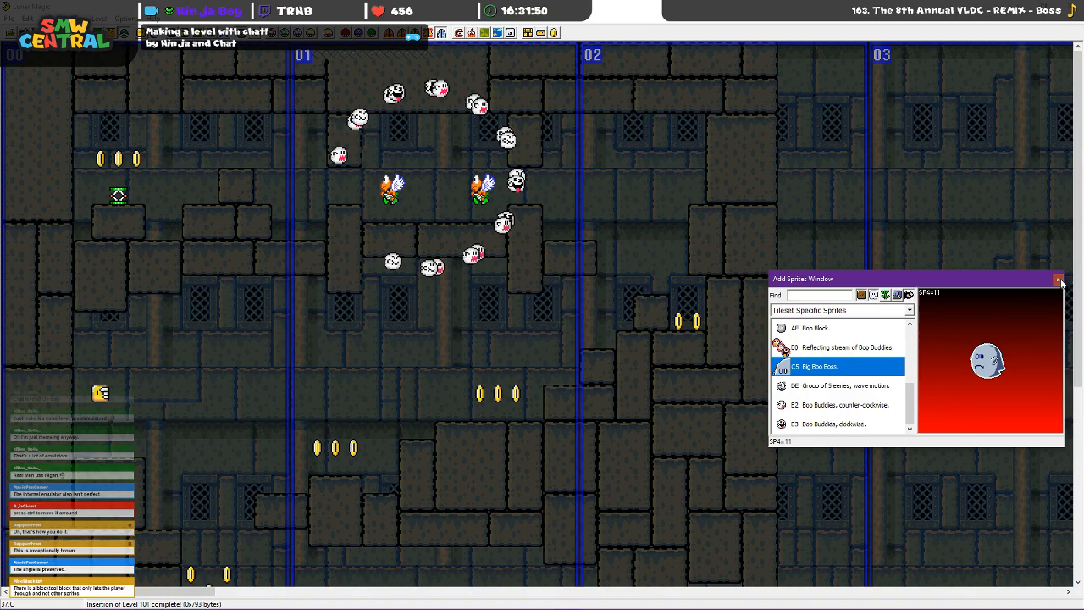
pyautogui.click(1059, 280)
# Bring the ceiling block atop screen 01 forward and send the crosshatched floor section beside the lava backward by one
pyautogui.scroll(-5, 755, 257)
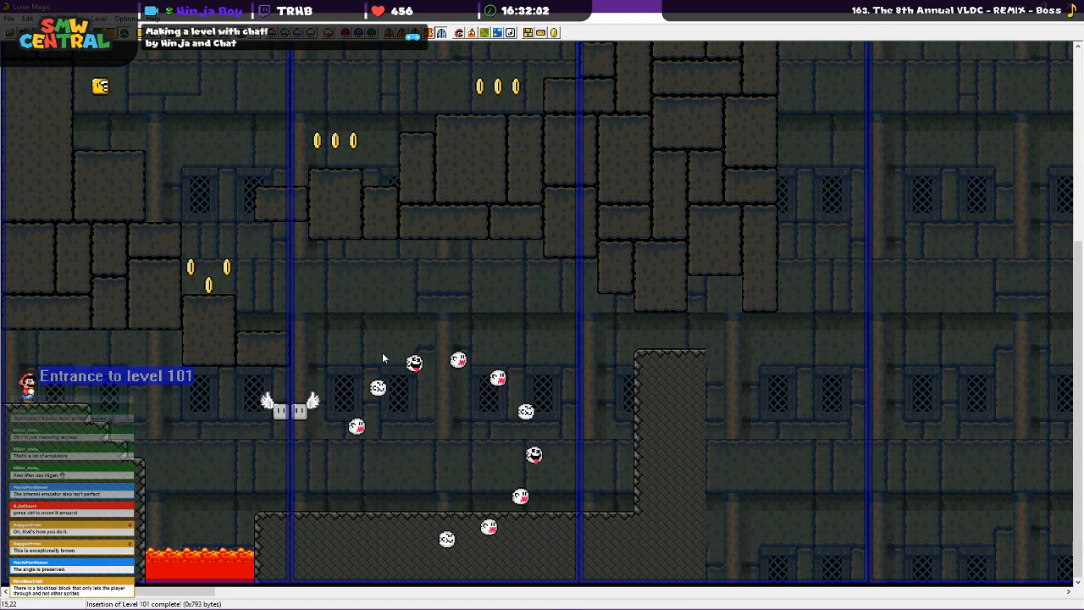
pyautogui.scroll(5, 460, 378)
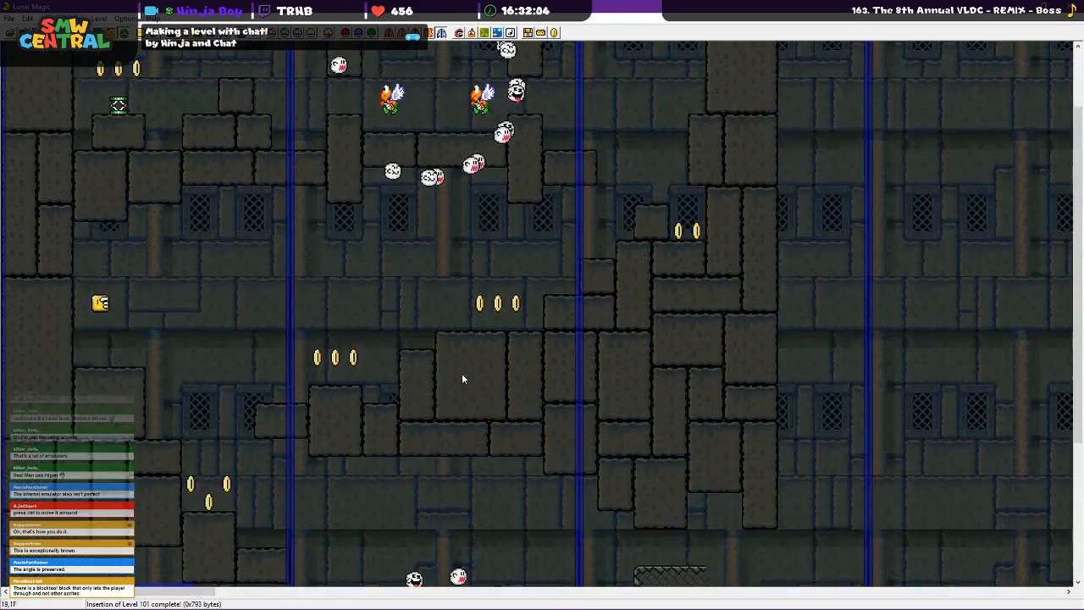
pyautogui.scroll(2, 461, 378)
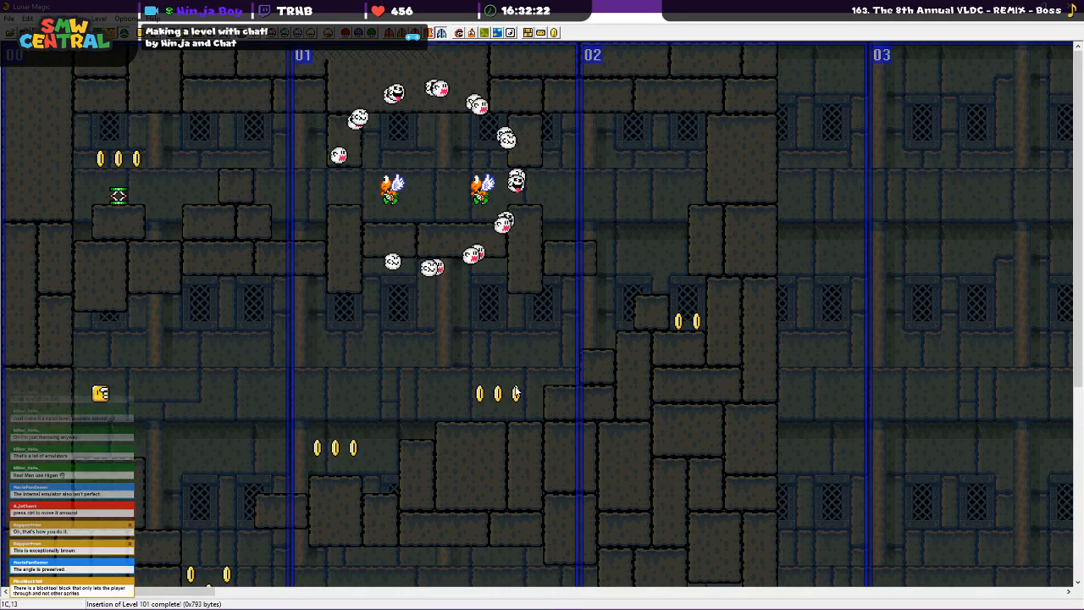
pyautogui.scroll(-5, 822, 349)
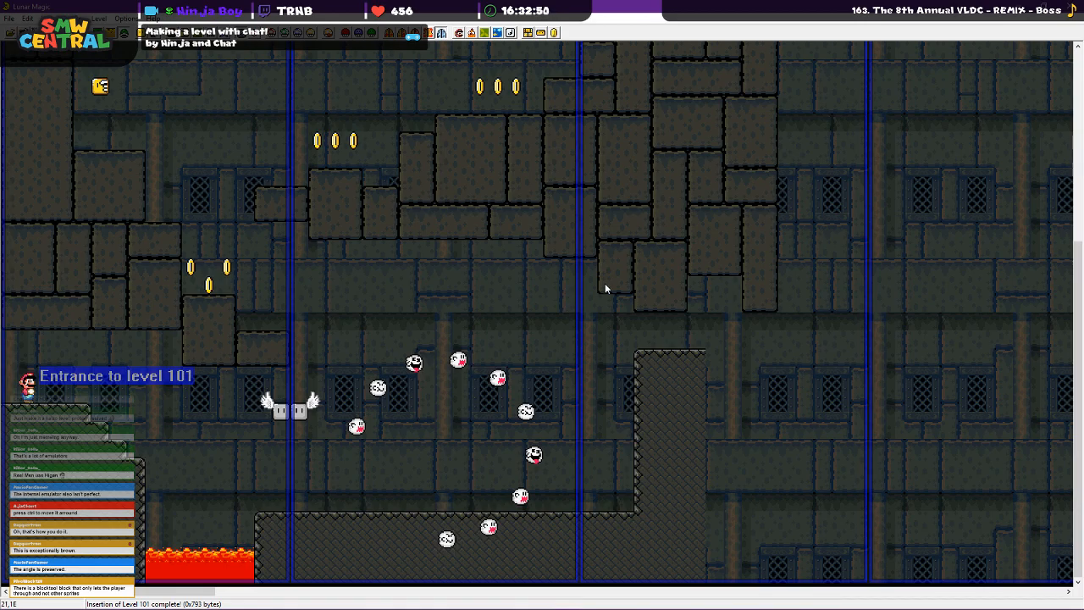
pyautogui.scroll(5, 593, 305)
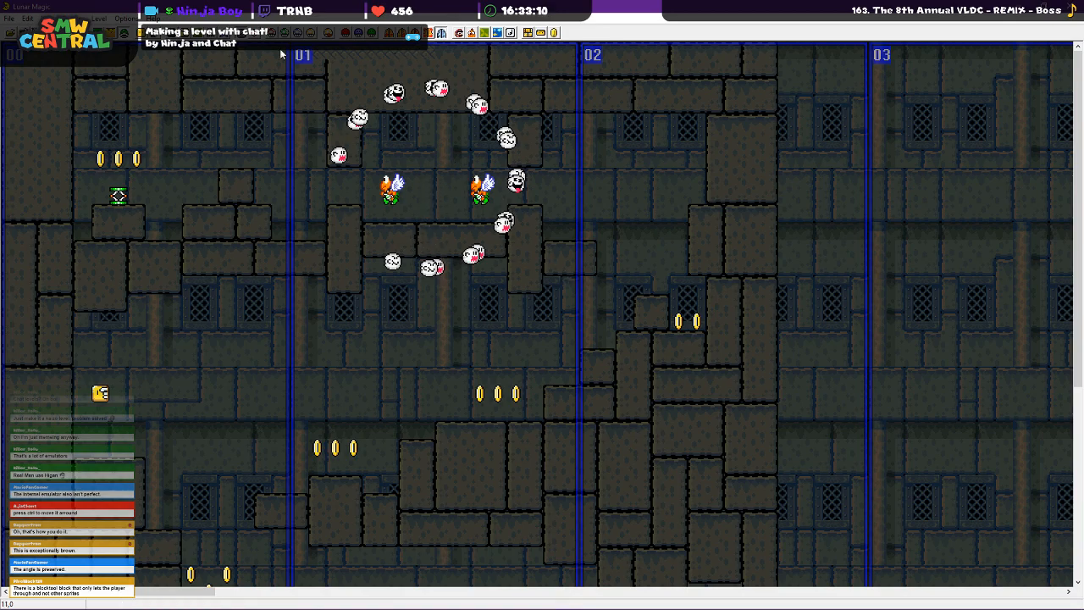
pyautogui.click(330, 54)
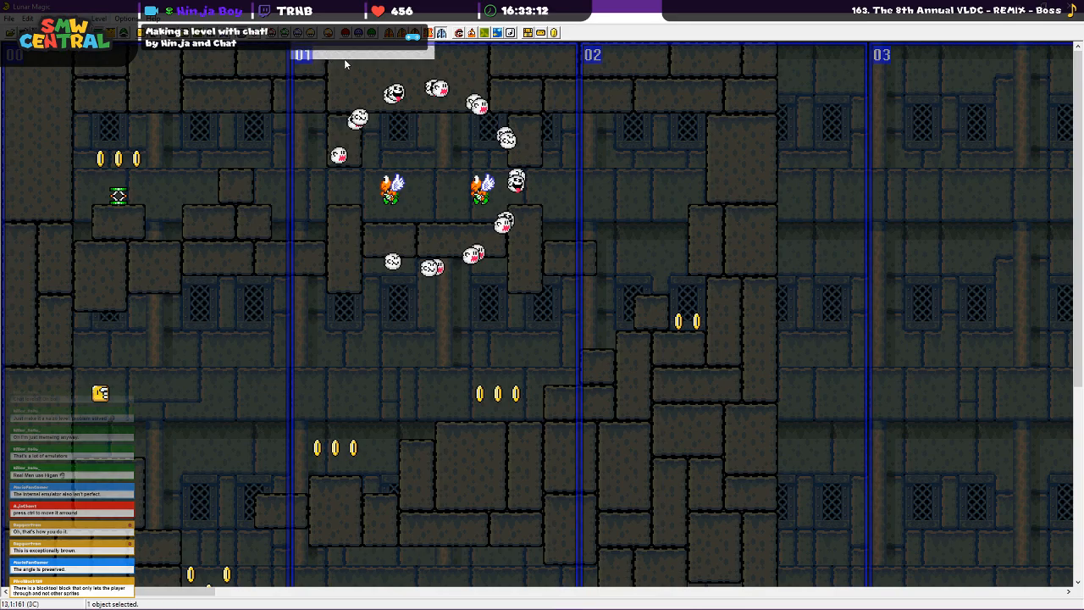
pyautogui.press('pageup')
pyautogui.click(443, 375)
pyautogui.scroll(-5, 423, 398)
pyautogui.click(352, 568)
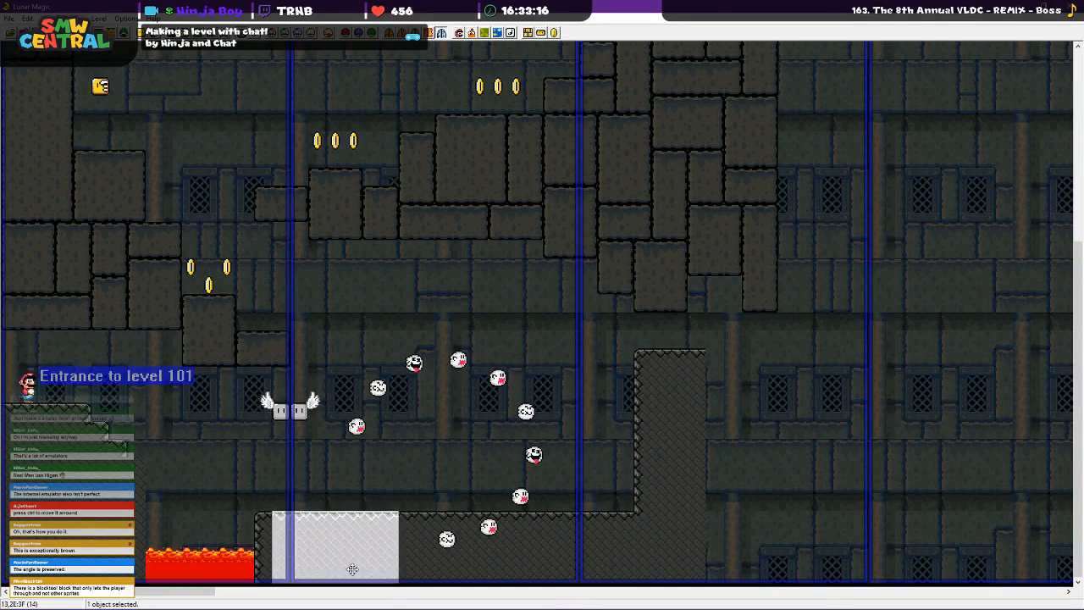
pyautogui.press('pagedown')
pyautogui.click(387, 293)
# Try stretching the ceiling block atop screen 01 downward, and shrink it back to its earlier height
pyautogui.scroll(5, 387, 292)
pyautogui.moveTo(346, 49); pyautogui.dragTo(371, 213)
pyautogui.moveTo(378, 164); pyautogui.dragTo(379, 56)
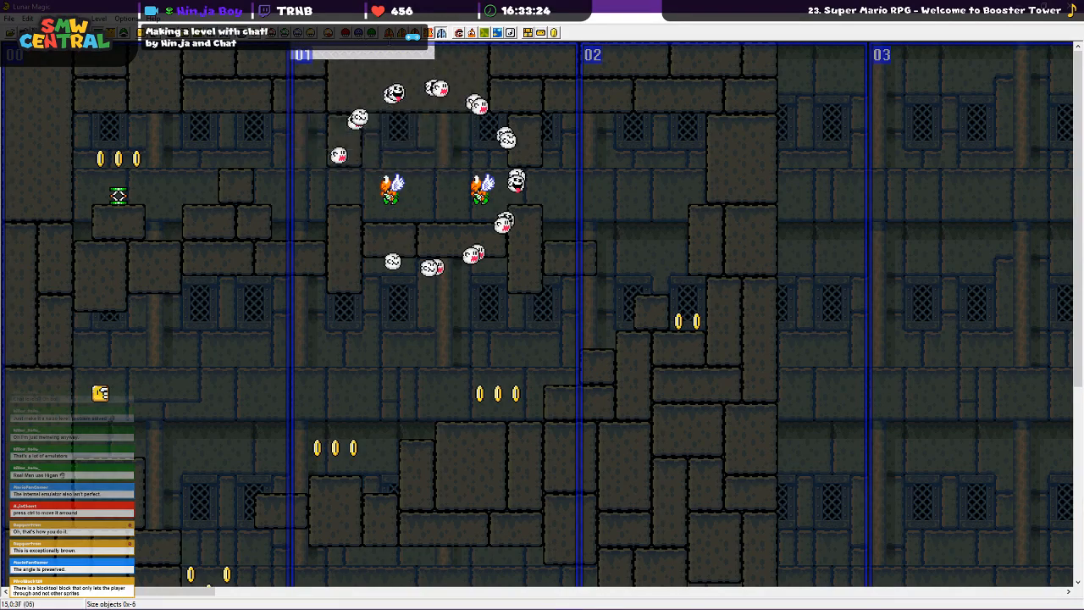
pyautogui.click(401, 378)
# Try dragging the crosshatched castle floor sections on screens 01 and 02 to other heights, and put them back
pyautogui.scroll(-5, 394, 402)
pyautogui.moveTo(356, 546); pyautogui.dragTo(367, 352)
pyautogui.scroll(-2, 364, 285)
pyautogui.click(415, 305)
pyautogui.scroll(5, 401, 297)
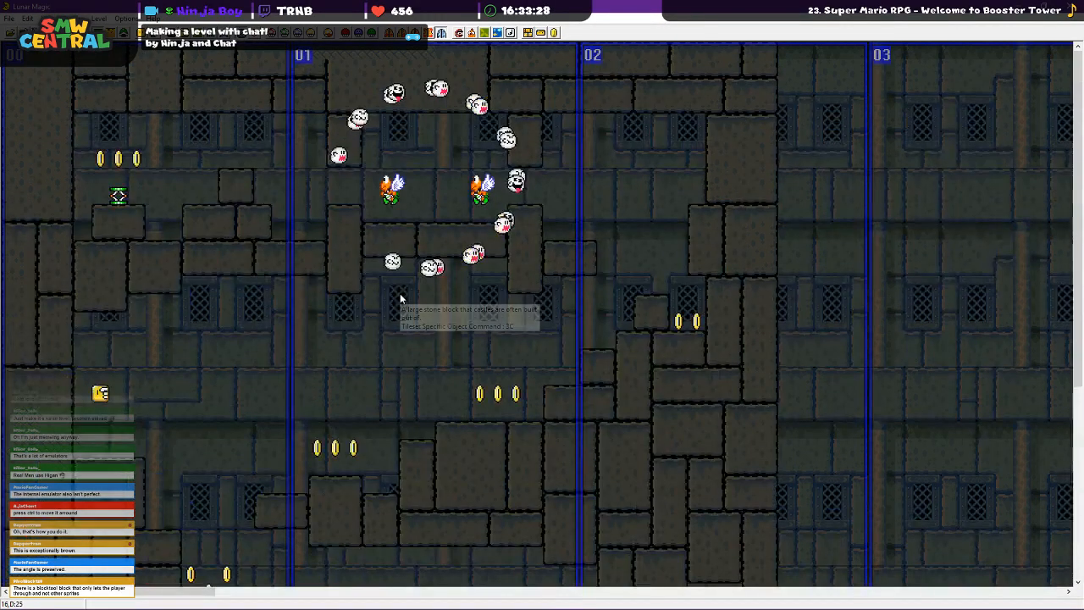
pyautogui.scroll(-5, 377, 246)
pyautogui.moveTo(361, 372); pyautogui.dragTo(342, 566)
pyautogui.click(423, 563)
pyautogui.moveTo(423, 563); pyautogui.dragTo(416, 472)
pyautogui.moveTo(658, 537)
pyautogui.mouseDown()
pyautogui.moveTo(658, 521)
pyautogui.moveTo(657, 541)
pyautogui.mouseUp()
pyautogui.moveTo(644, 549)
pyautogui.mouseDown()
pyautogui.moveTo(644, 531)
pyautogui.moveTo(643, 550)
pyautogui.mouseUp()
pyautogui.moveTo(546, 457); pyautogui.dragTo(547, 540)
# Stretch the floor section below the entrance to the level's bottom edge and send it backward by one
pyautogui.click(302, 479)
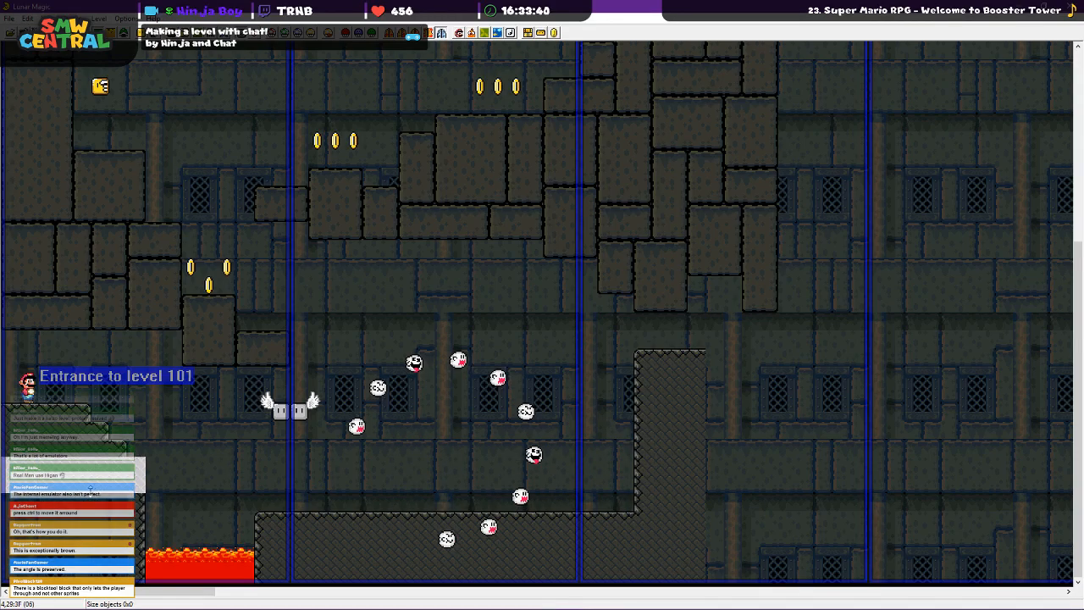
pyautogui.moveTo(89, 575); pyautogui.dragTo(89, 577)
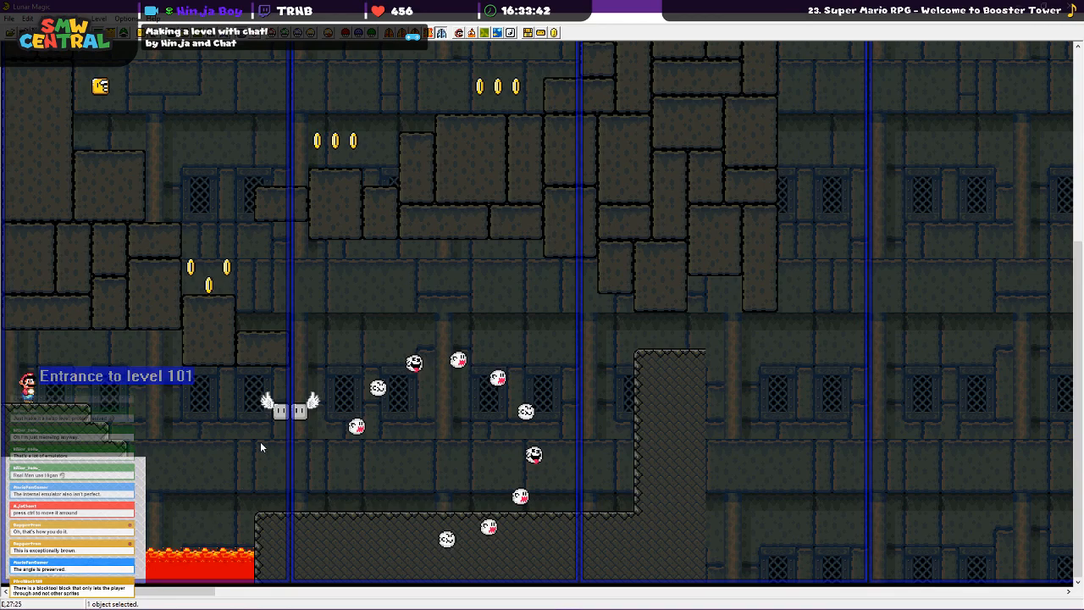
pyautogui.press('pagedown')
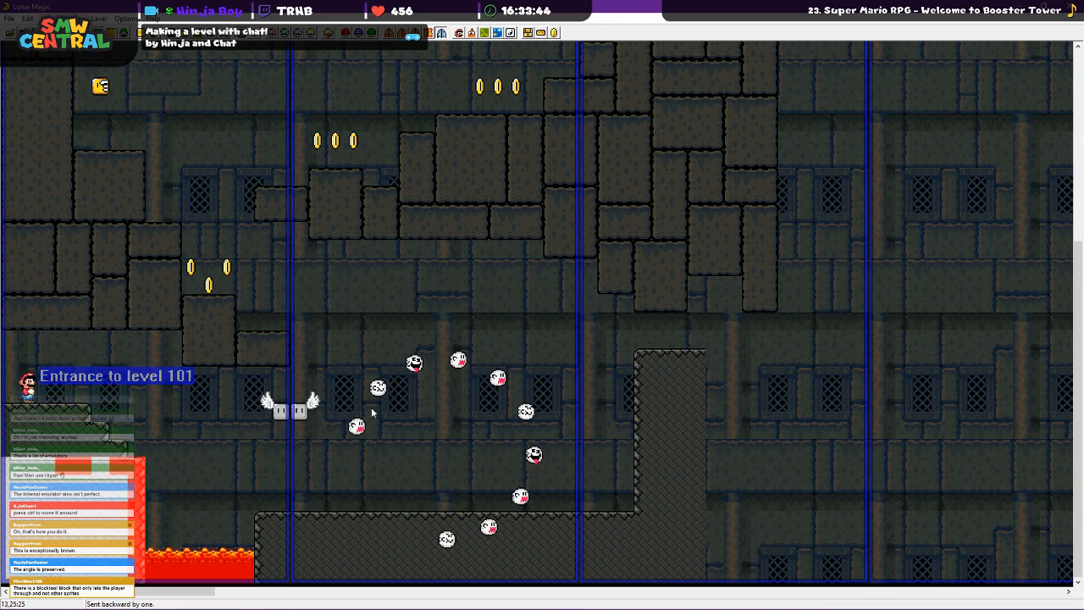
# Look over the castle from the ceiling to the lava floor and save level 101
pyautogui.scroll(5, 223, 430)
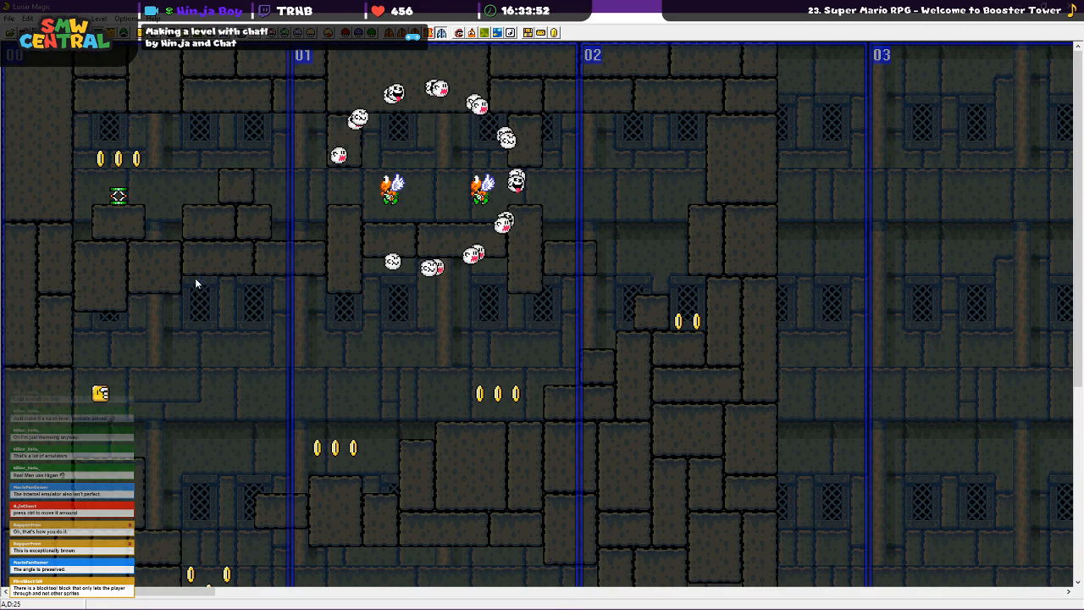
pyautogui.scroll(-5, 421, 339)
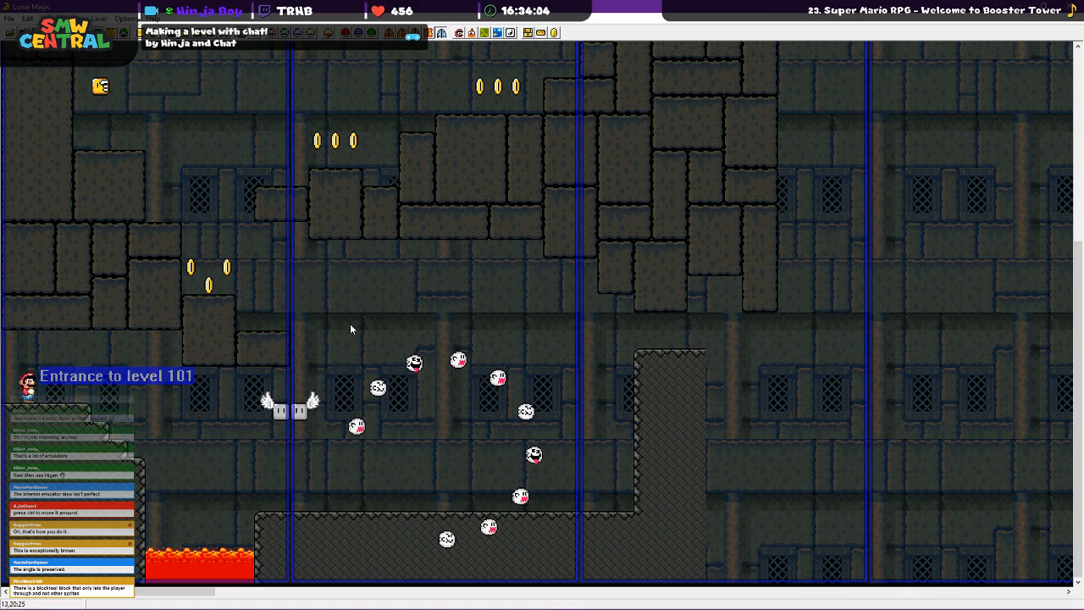
pyautogui.scroll(4, 330, 319)
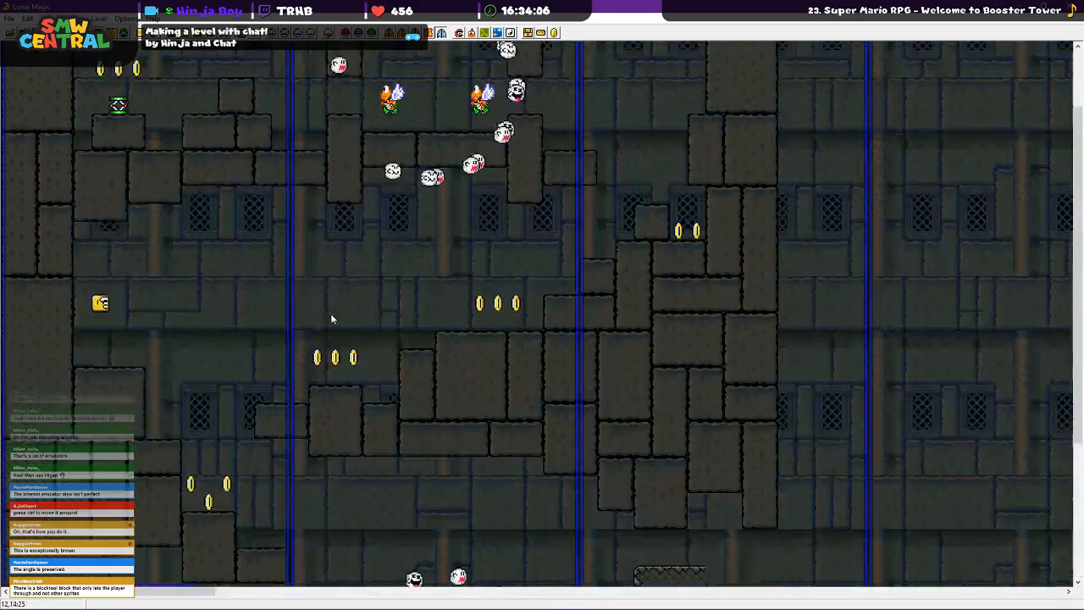
pyautogui.scroll(2, 332, 319)
pyautogui.scroll(-1, 490, 487)
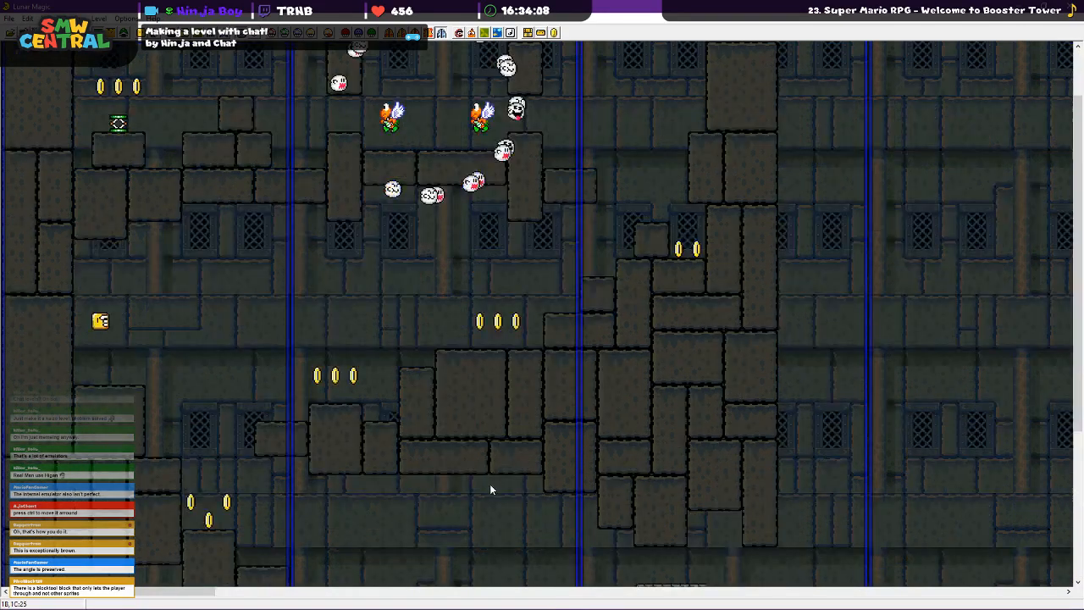
pyautogui.scroll(-2, 435, 279)
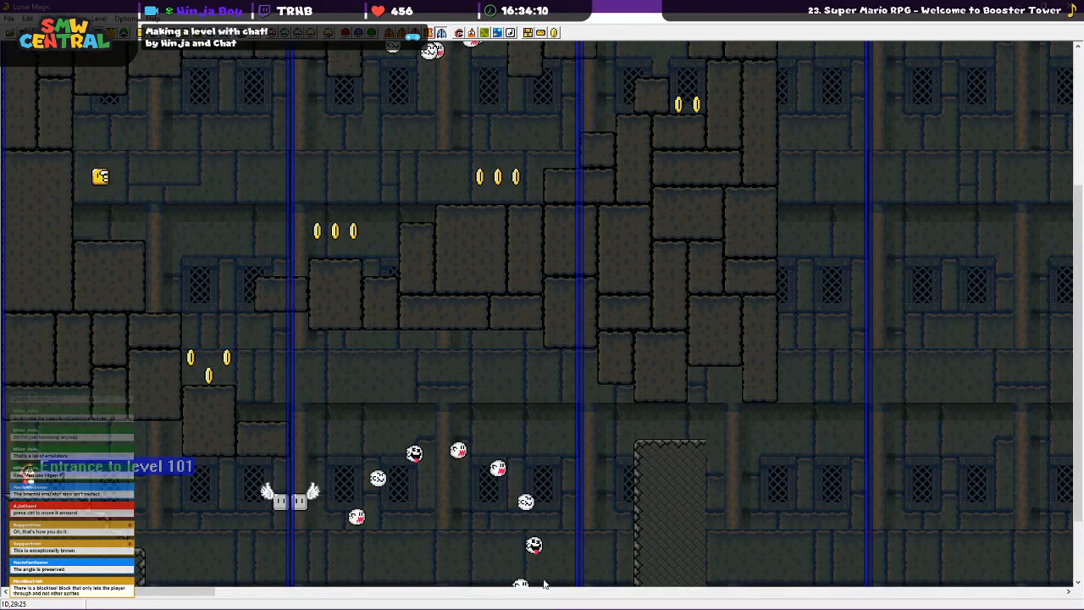
pyautogui.scroll(3, 546, 423)
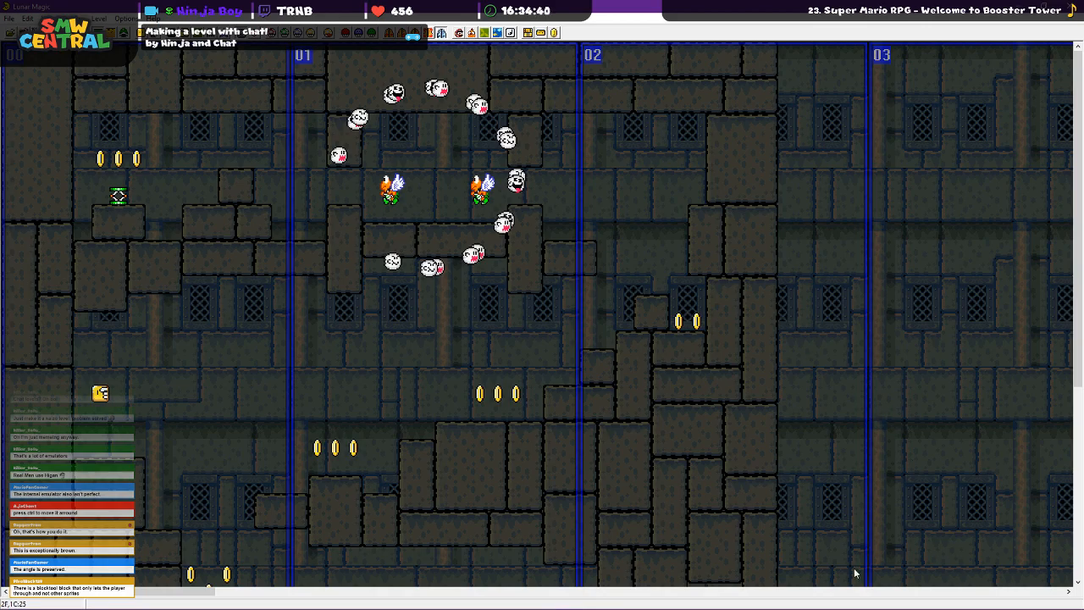
pyautogui.moveTo(762, 609)
pyautogui.hotkey('ctrl', 's')
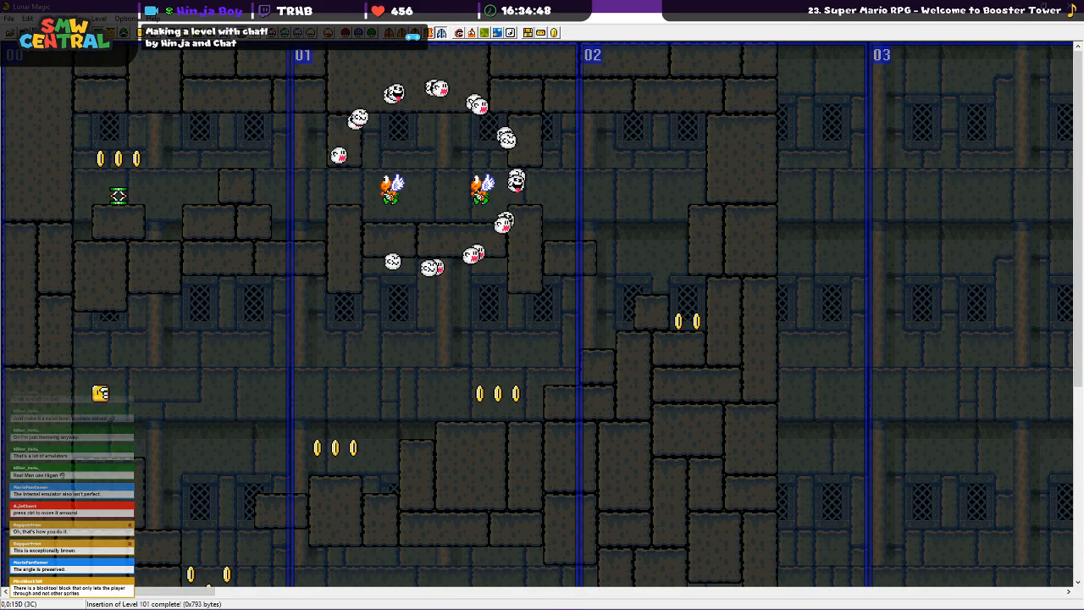